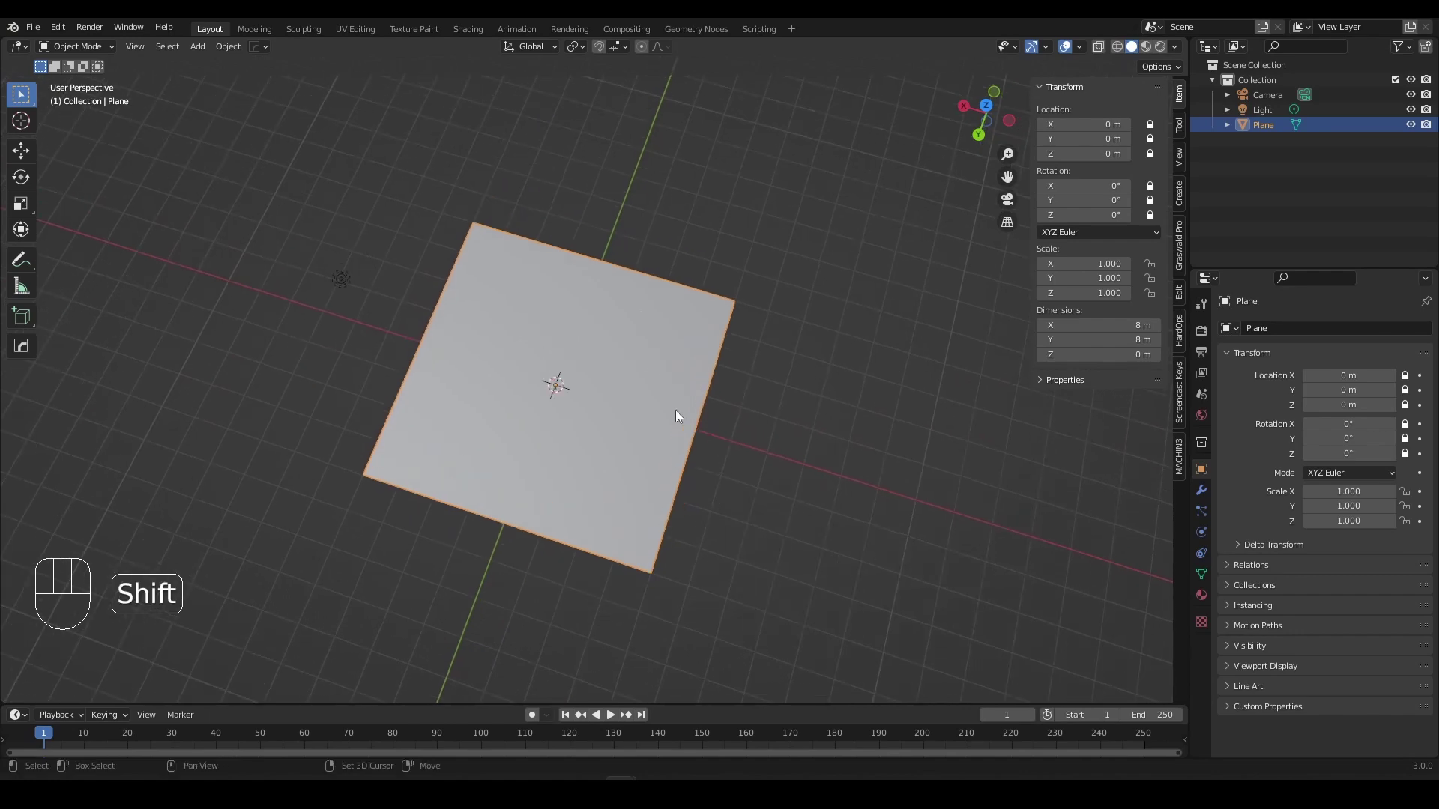
Delete the light from the scene.
{"action": "scroll", "coordinate": [676, 410], "scroll_direction": "down", "scroll_amount": 3}
{"action": "left_click", "coordinate": [461, 300]}
{"action": "scroll", "coordinate": [506, 296], "scroll_direction": "up", "scroll_amount": 3}
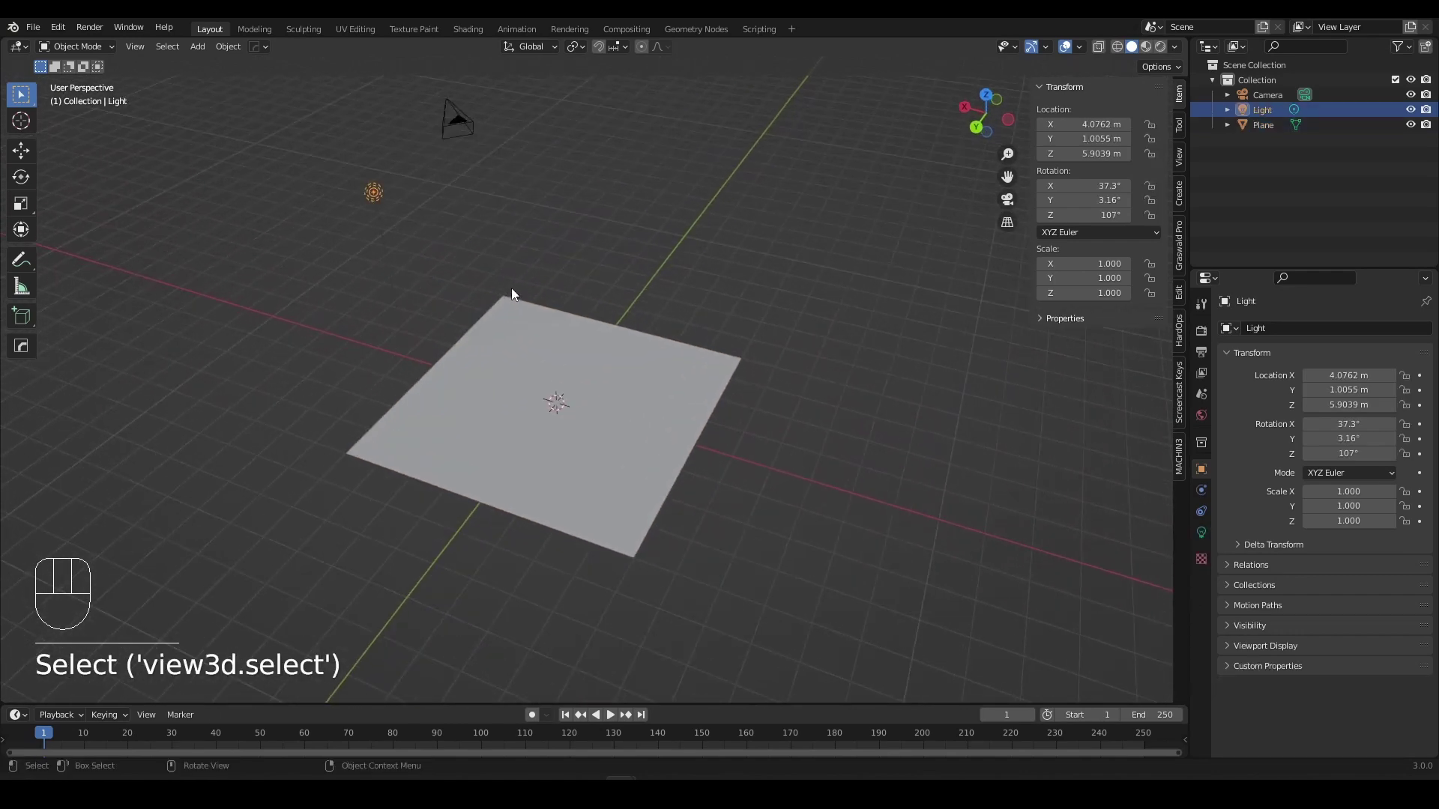
{"action": "key", "text": "x"}
{"action": "left_click", "coordinate": [511, 287]}
Set the camera's rotation to 0° on the X, Y and Z axes.
{"action": "middle_click_drag", "start_coordinate": [616, 271], "coordinate": [632, 349]}
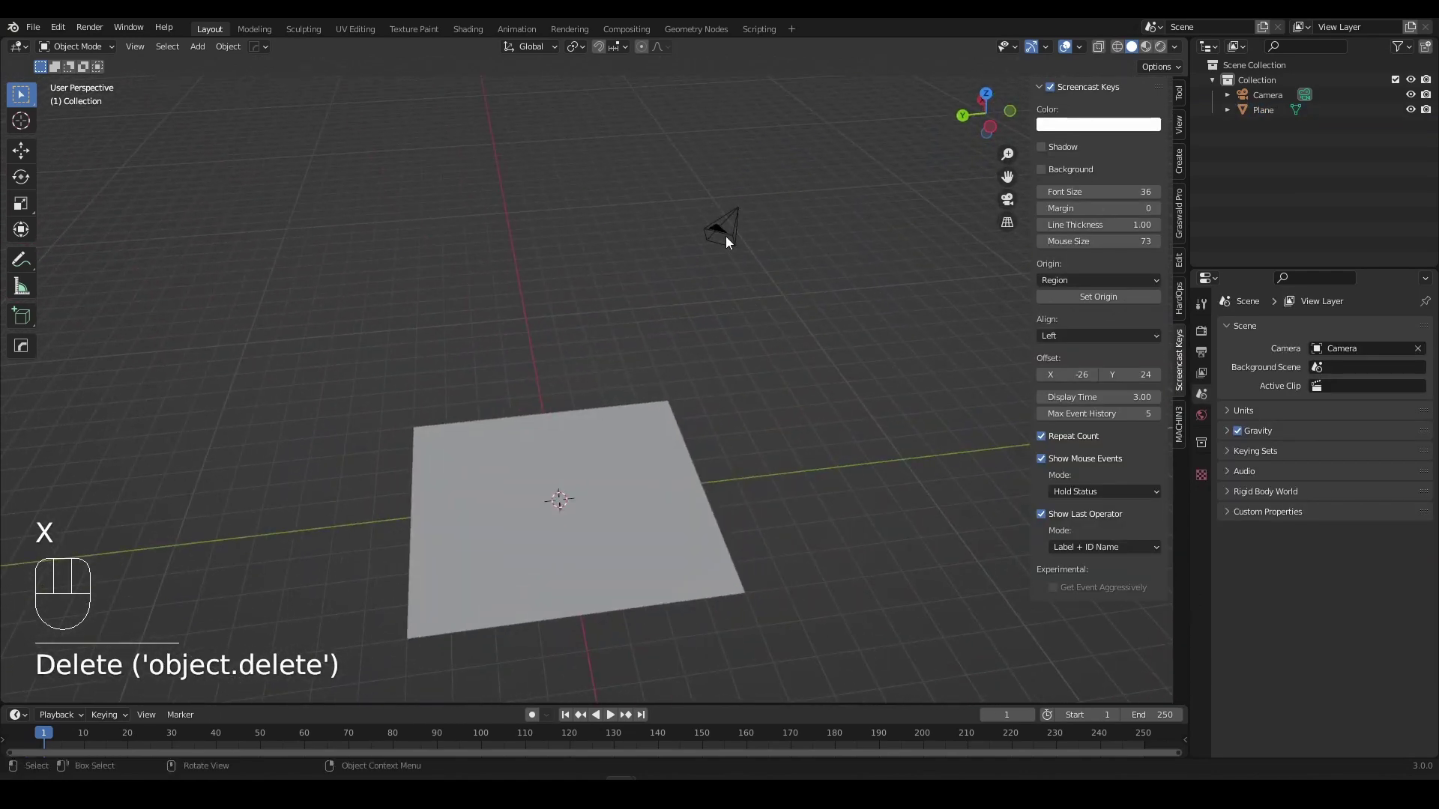
{"action": "left_click", "coordinate": [735, 214]}
{"action": "middle_click_drag", "start_coordinate": [734, 214], "coordinate": [709, 282]}
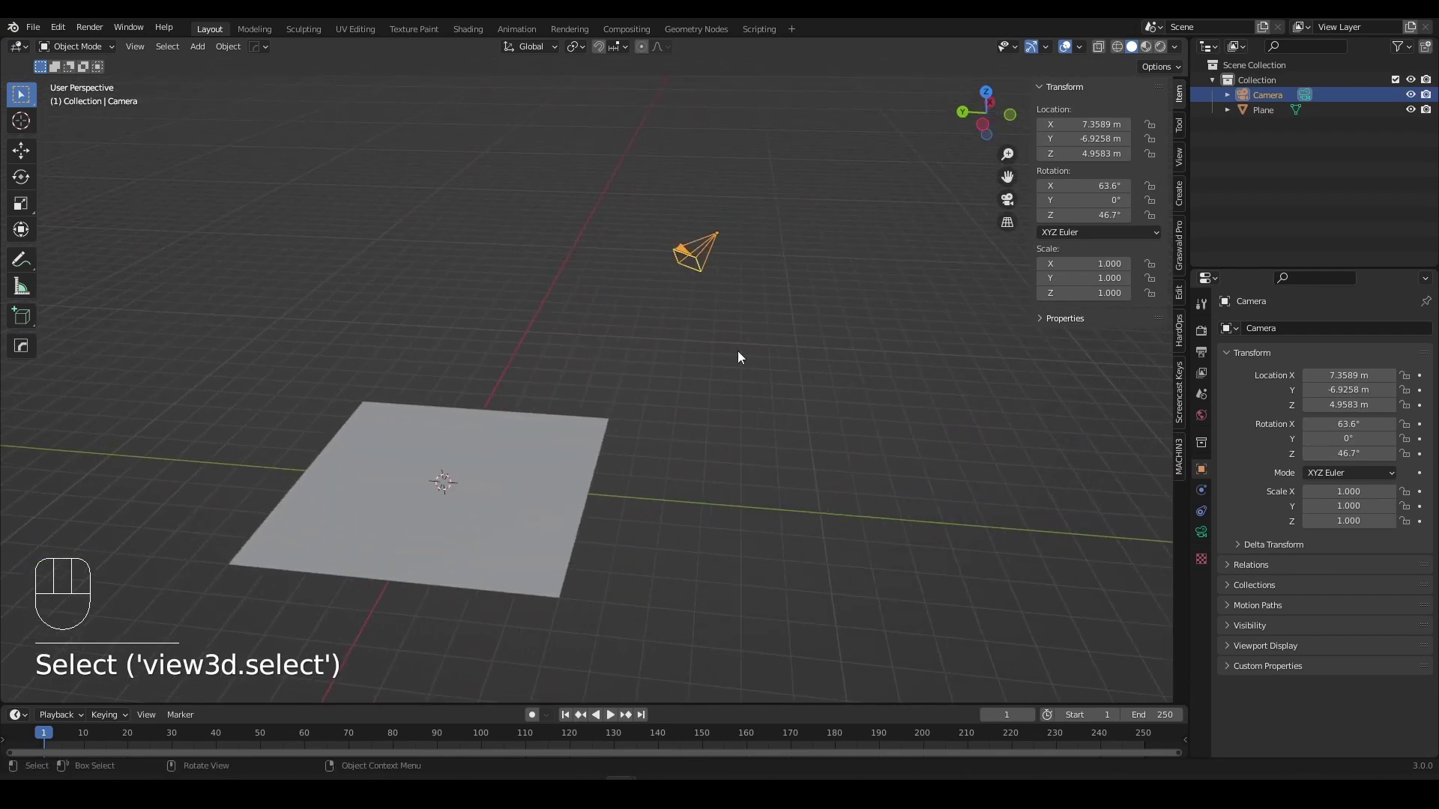
{"action": "middle_click_drag", "start_coordinate": [738, 351], "coordinate": [716, 249]}
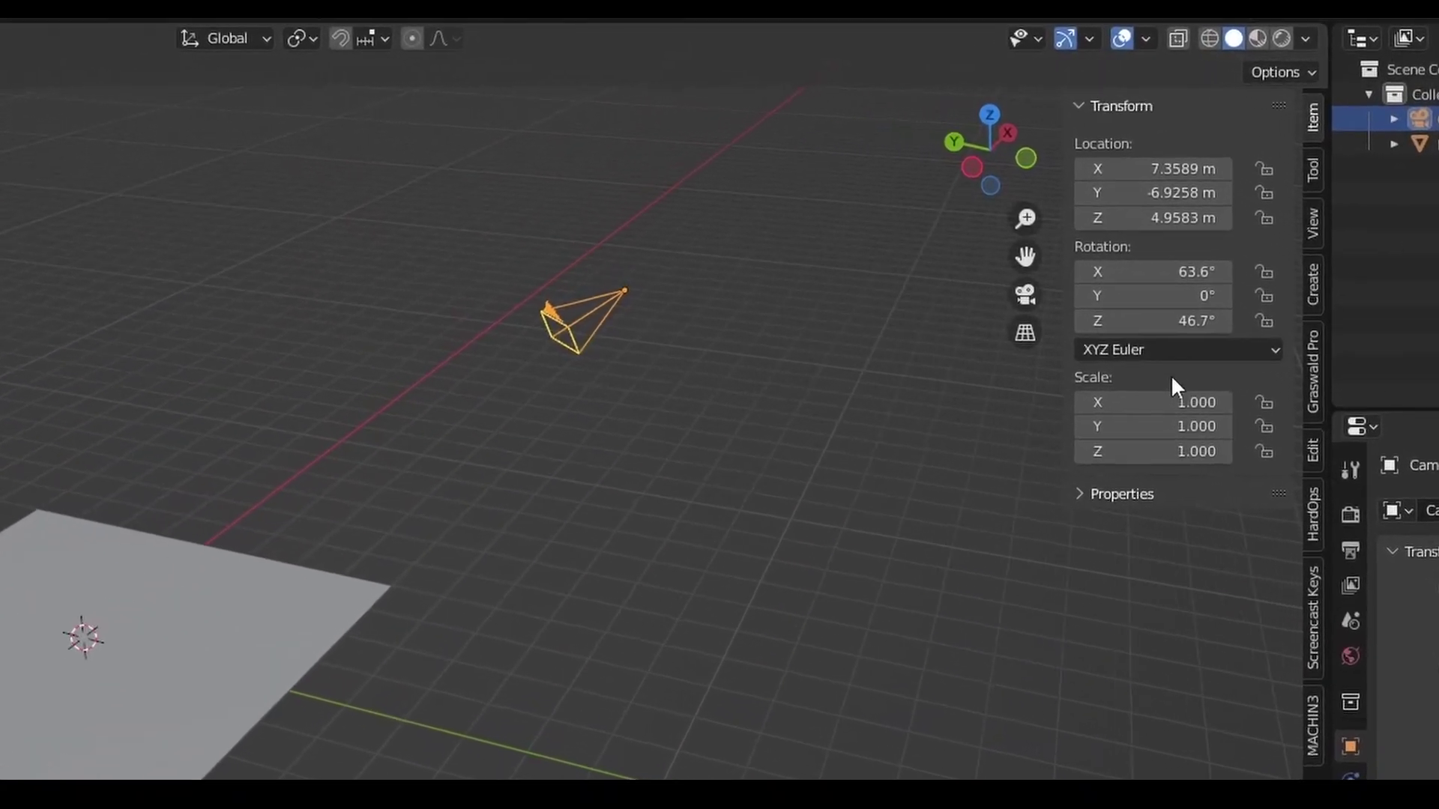
{"action": "left_click_drag", "start_coordinate": [1203, 401], "coordinate": [1202, 332]}
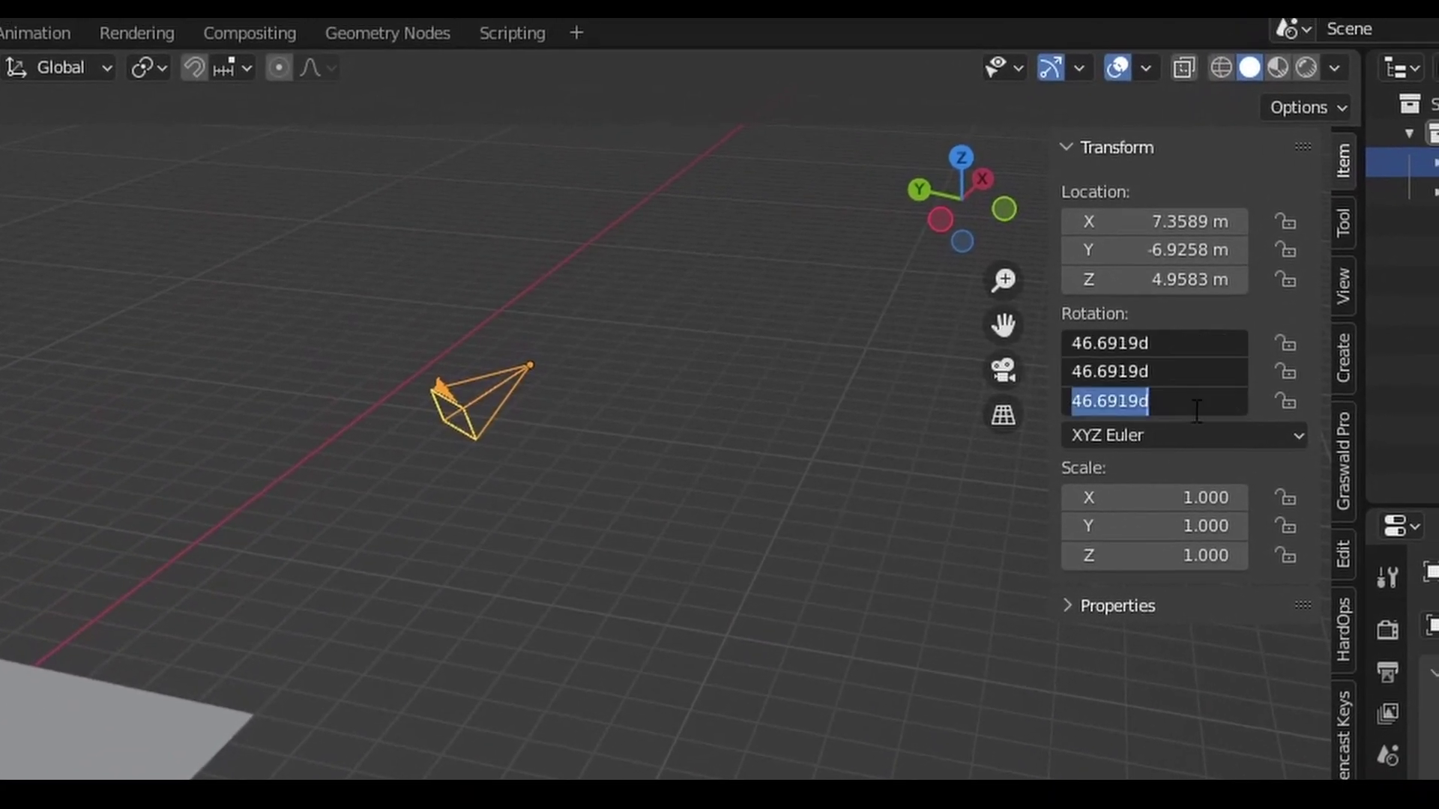
{"action": "type", "text": "0"}
{"action": "key", "text": "Return"}
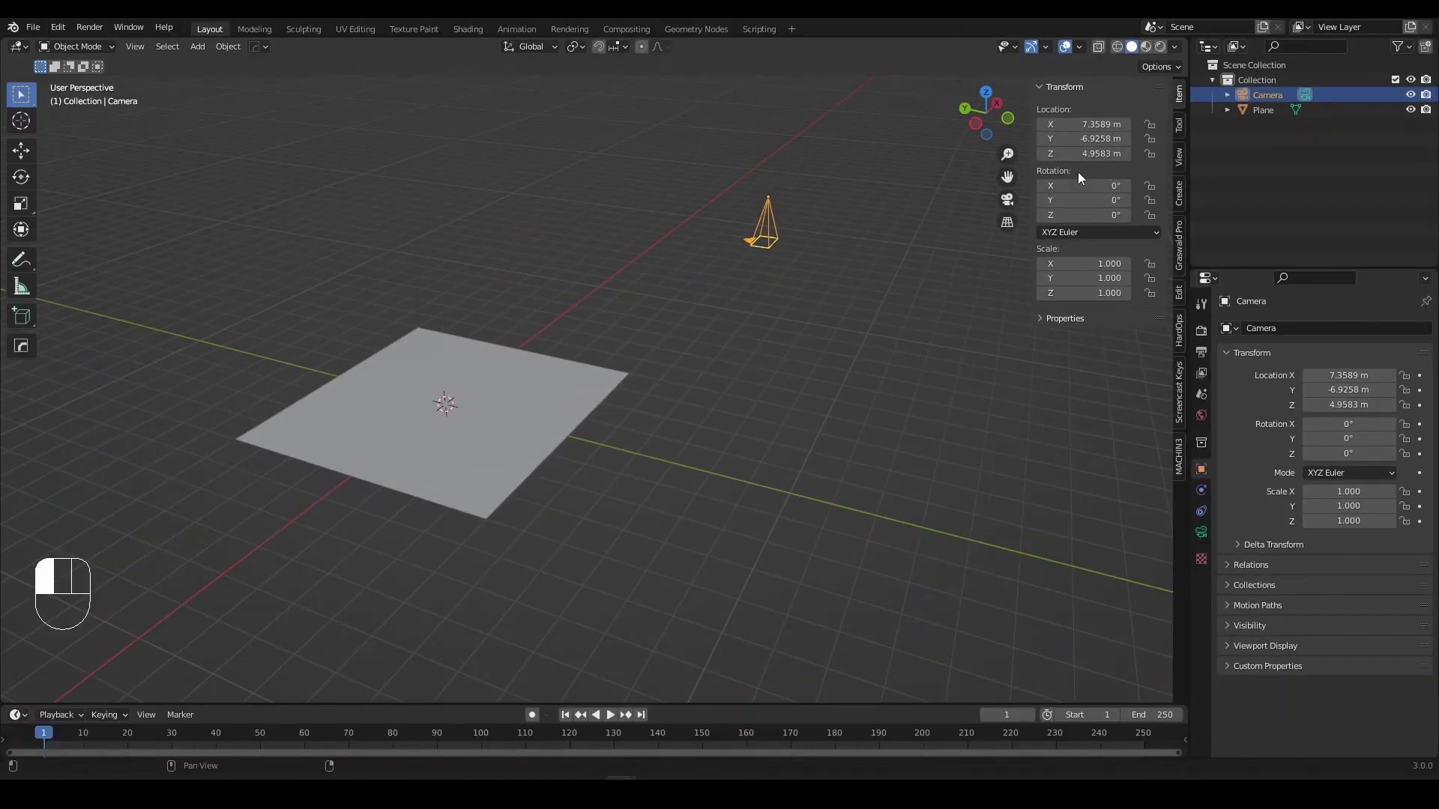
Centre the camera over the plane by setting its X and Y location to 0 m.
{"action": "middle_click_drag", "start_coordinate": [878, 287], "coordinate": [779, 283]}
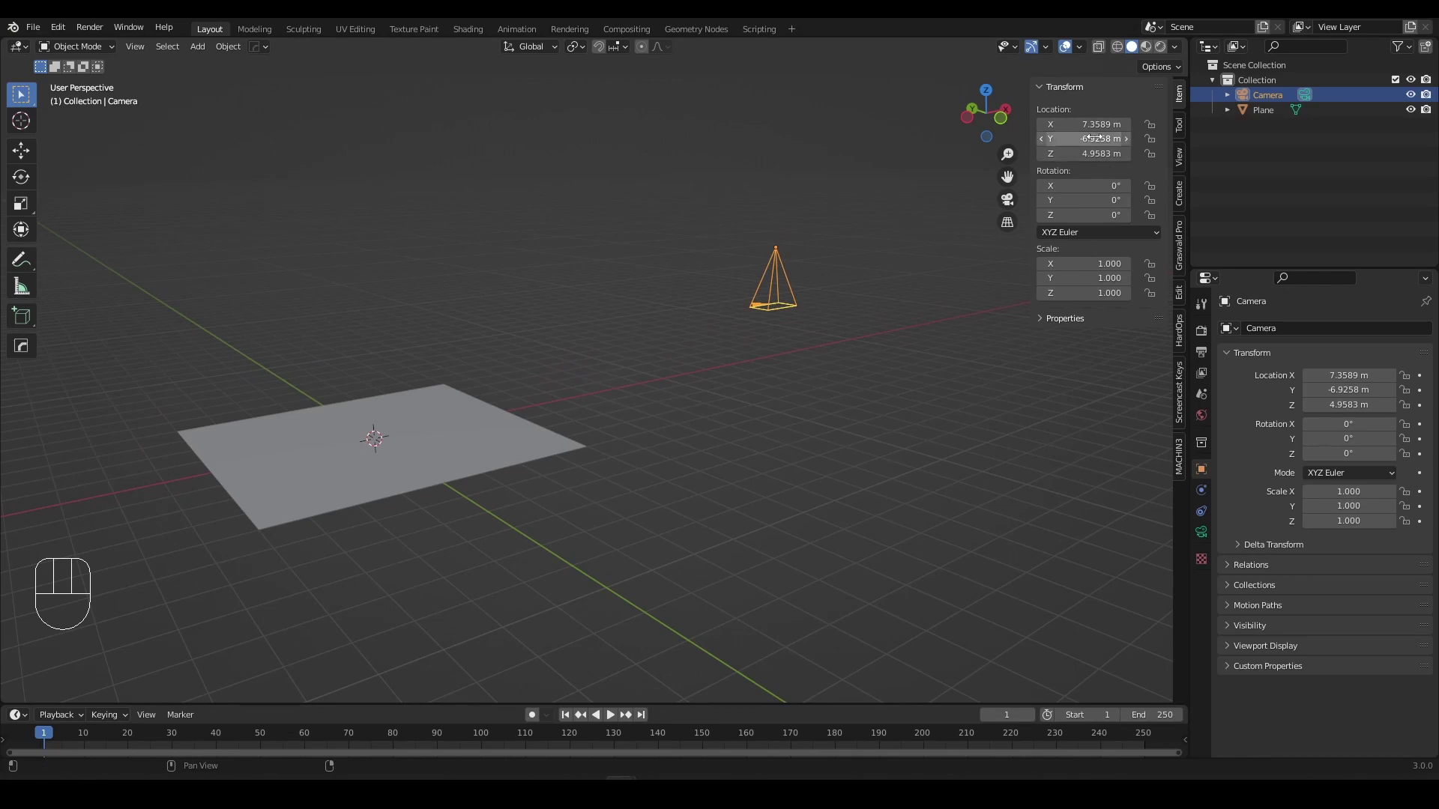
{"action": "left_click_drag", "start_coordinate": [1100, 137], "coordinate": [1100, 124]}
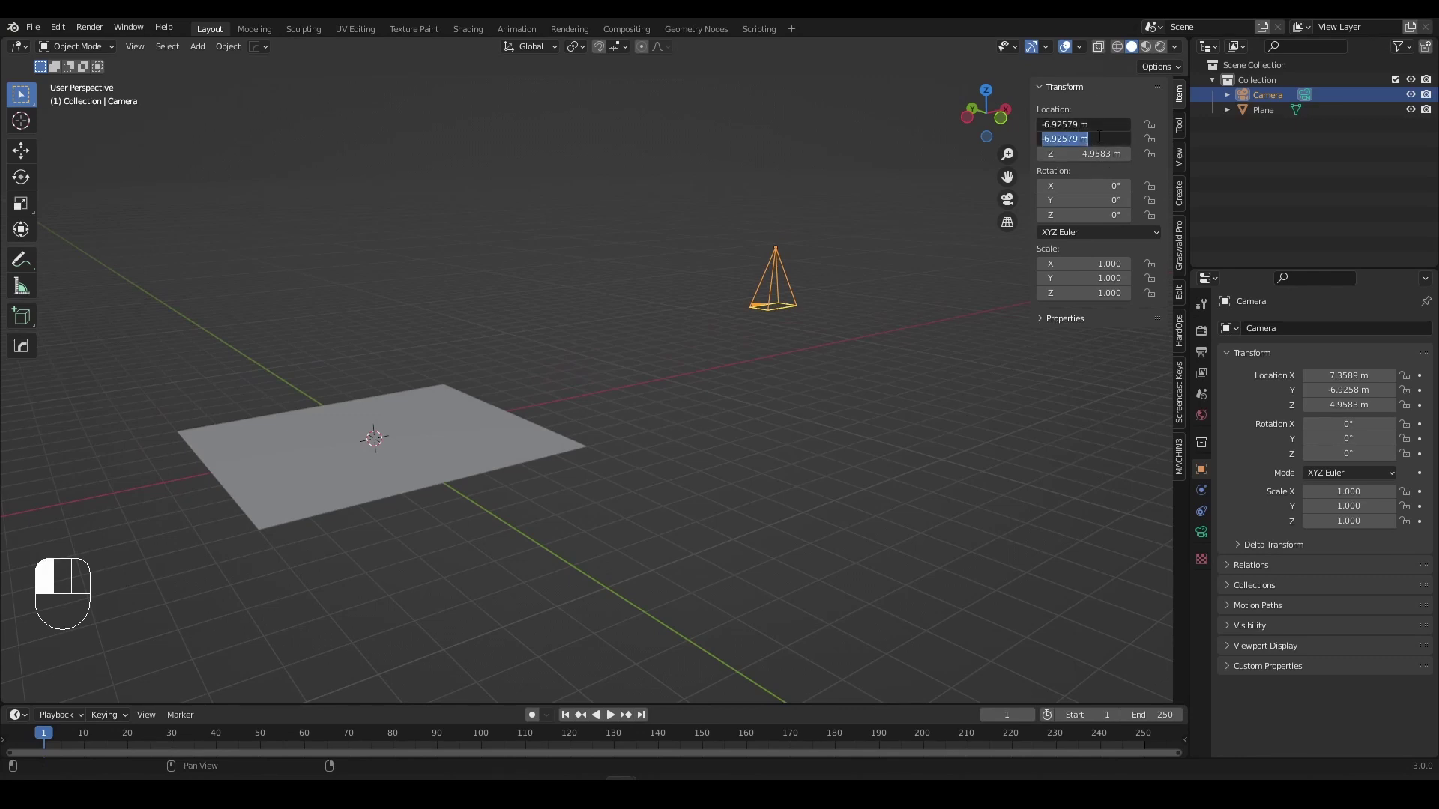
{"action": "type", "text": "0"}
{"action": "key", "text": "Return"}
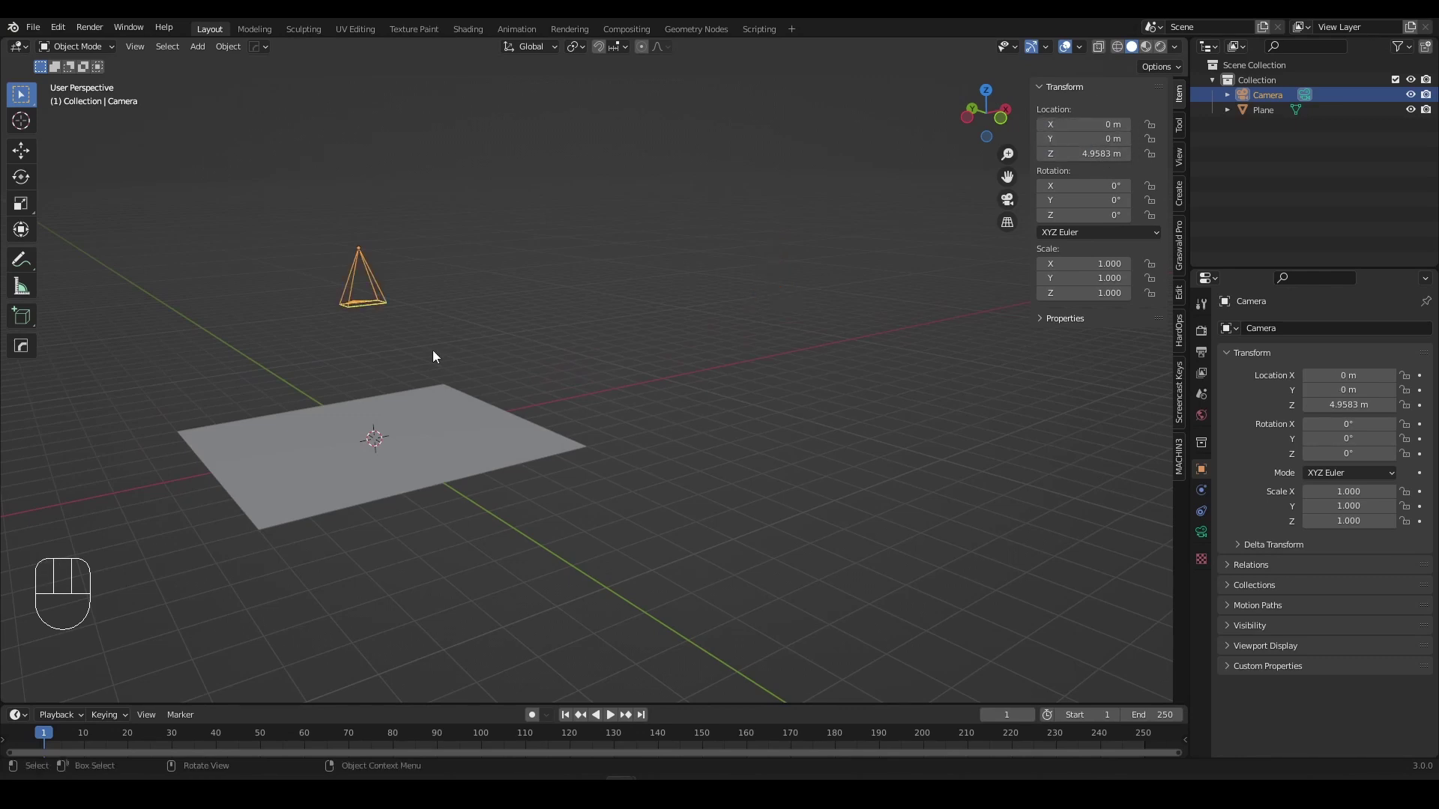
Raise the camera above the plane to a Z location of about 6.56 m.
{"action": "middle_click_drag", "start_coordinate": [433, 352], "coordinate": [571, 234]}
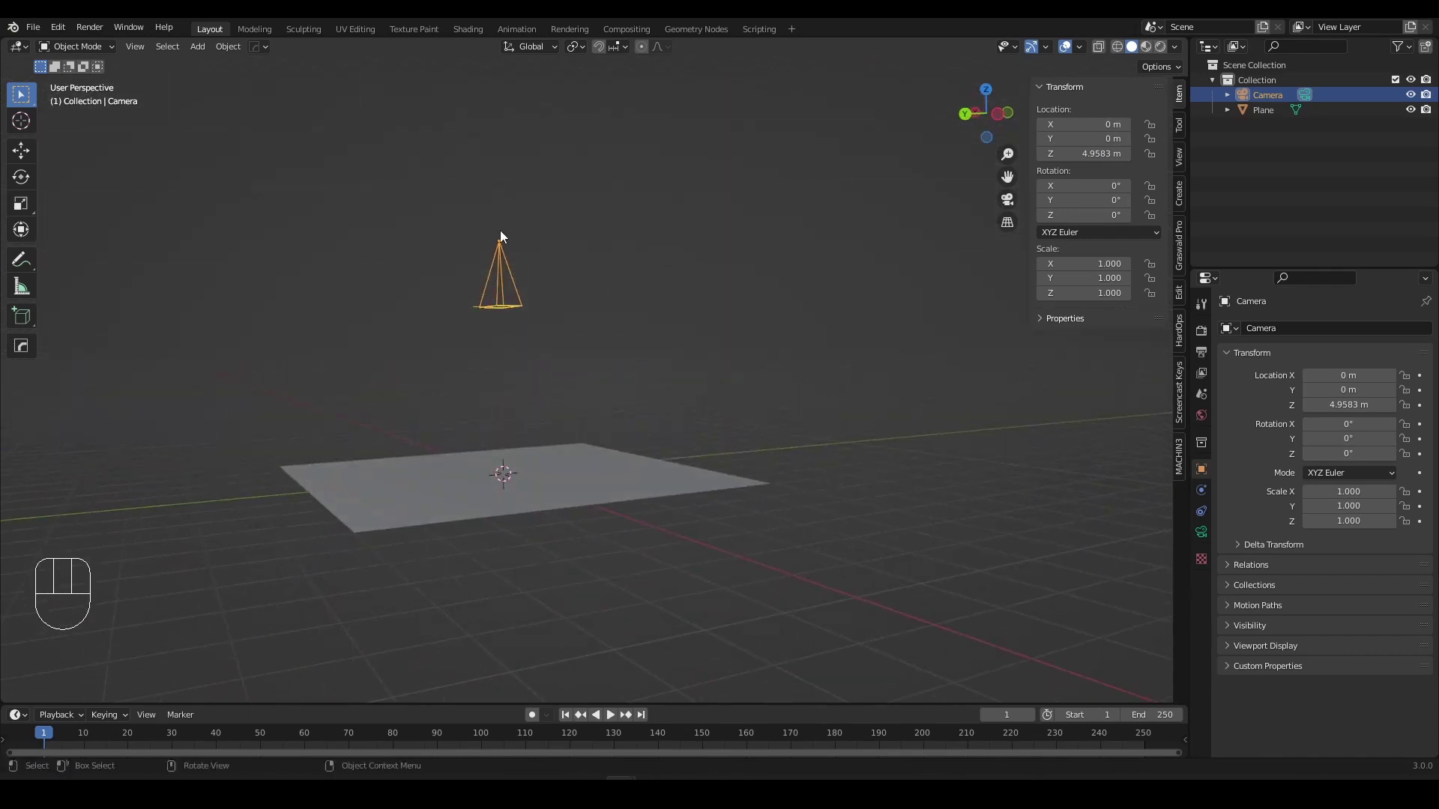
{"action": "middle_click_drag", "start_coordinate": [512, 500], "coordinate": [538, 288]}
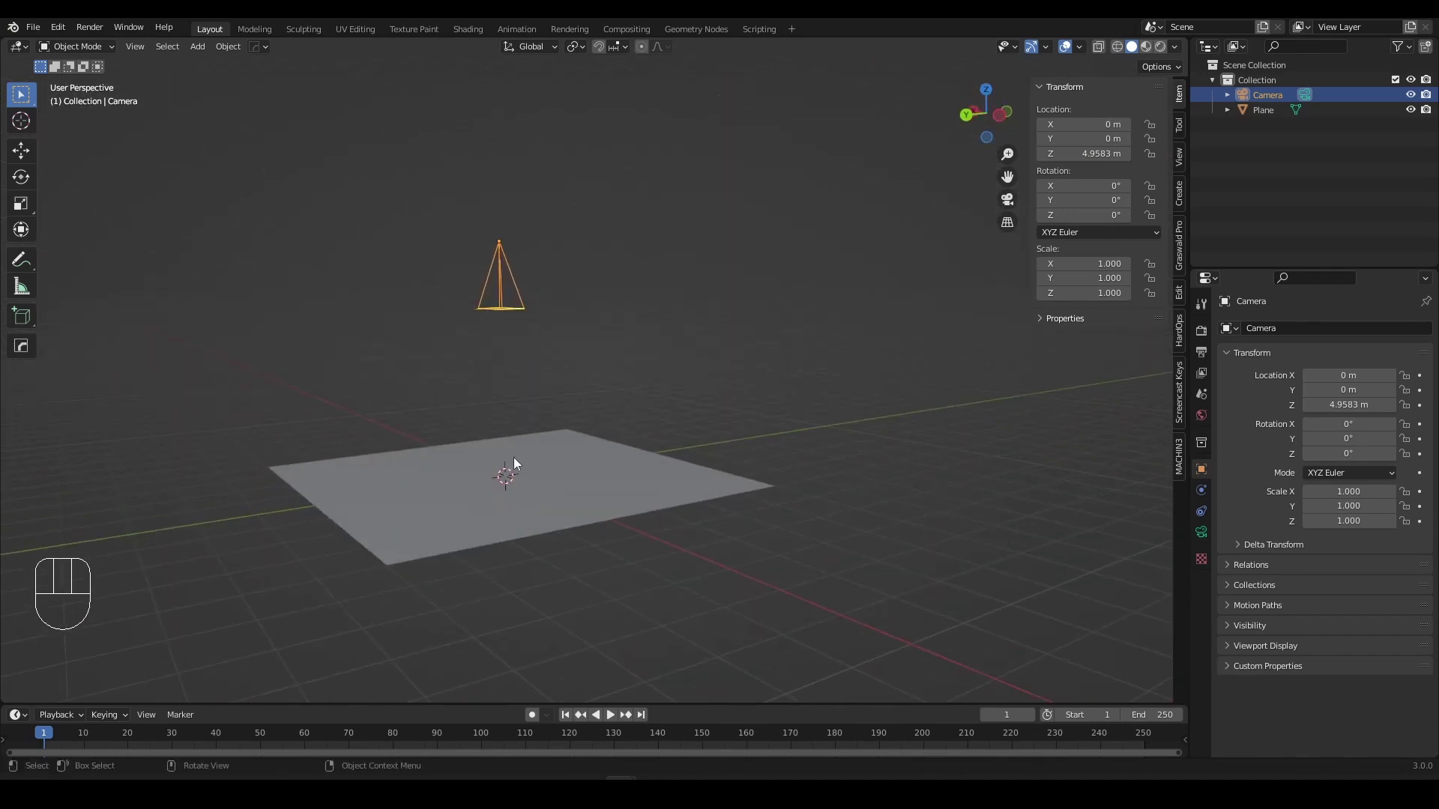
{"action": "middle_click_drag", "start_coordinate": [514, 458], "coordinate": [526, 493]}
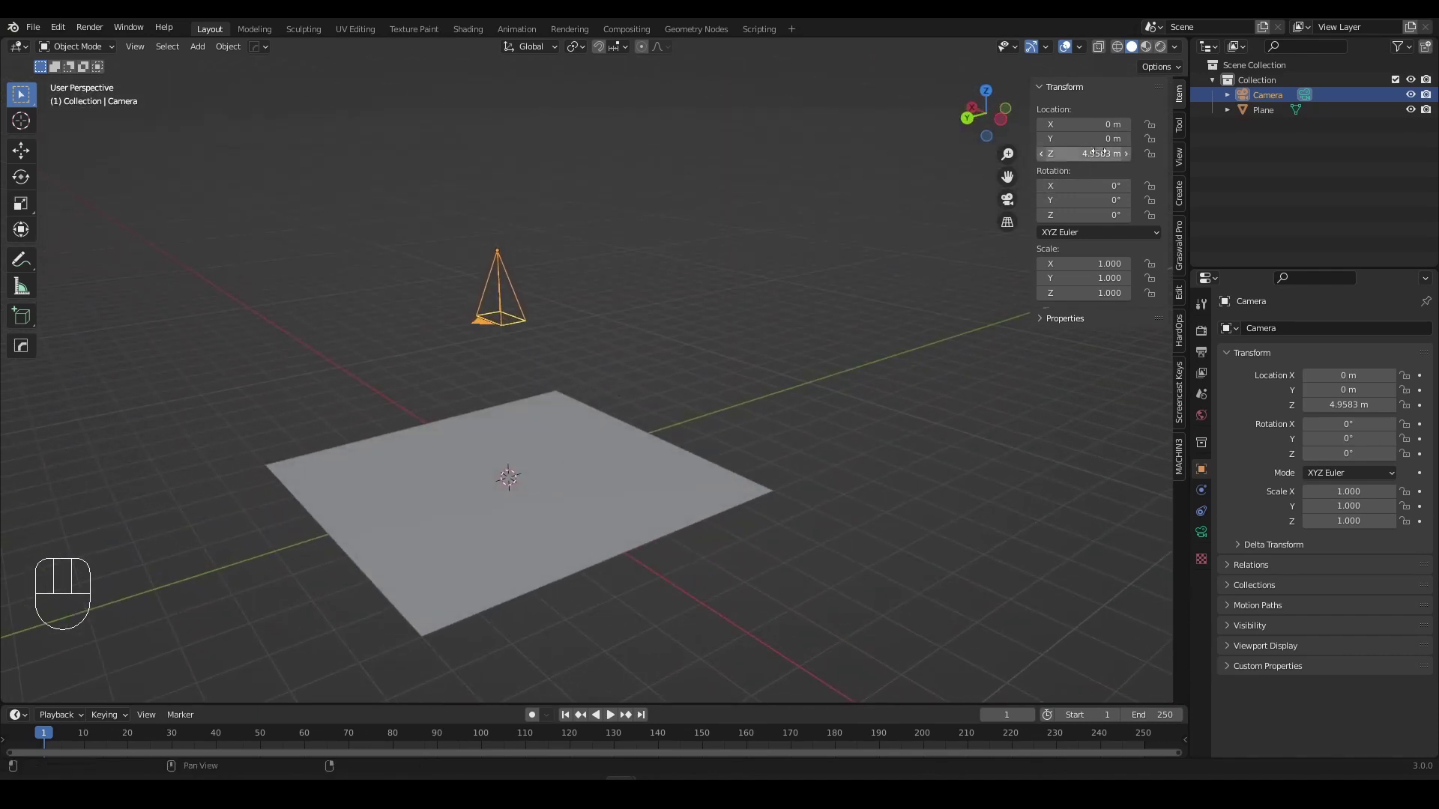
{"action": "left_click_drag", "start_coordinate": [1081, 155], "coordinate": [1201, 155]}
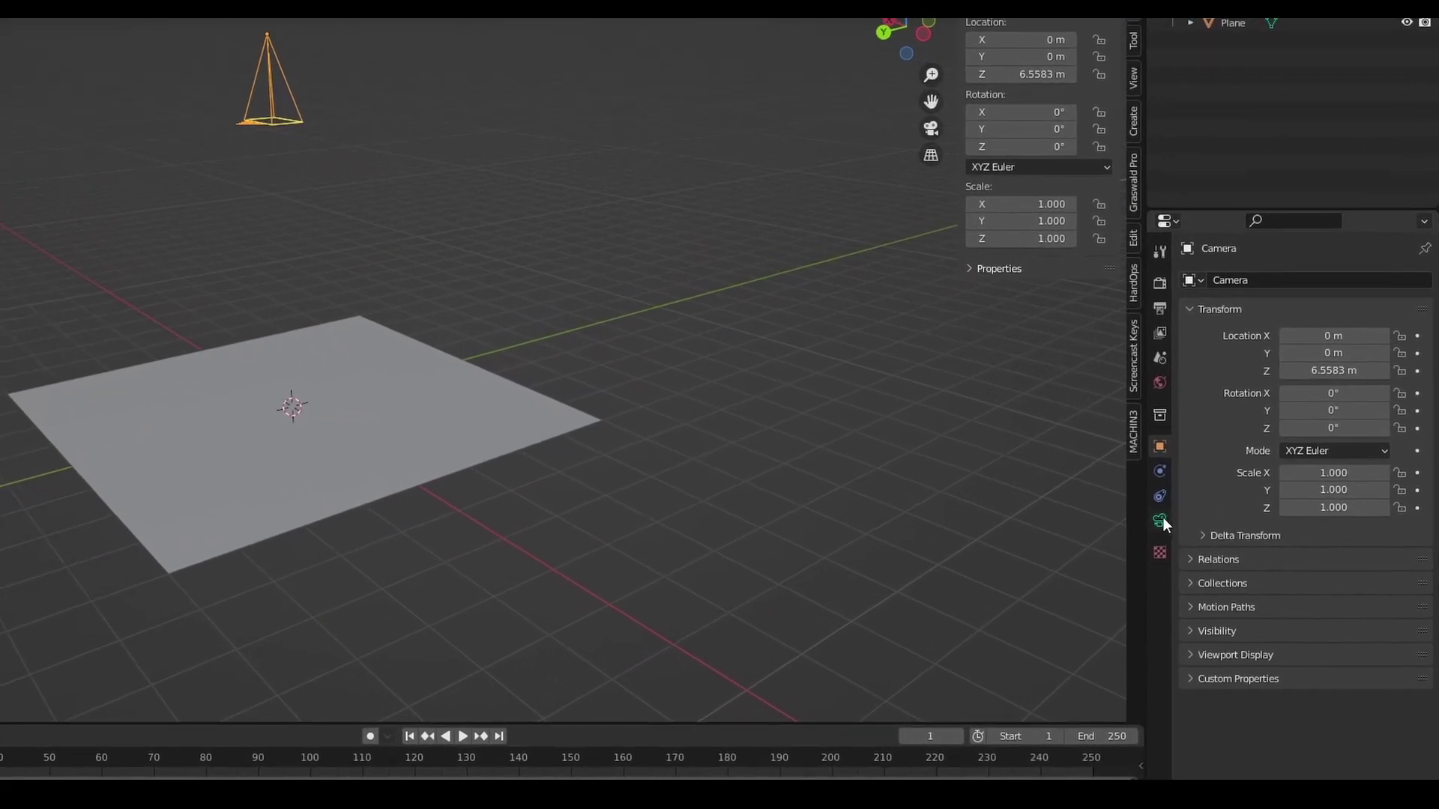
Change the camera's lens type to Orthographic and set its orthographic scale to 8.
{"action": "left_click", "coordinate": [1160, 520]}
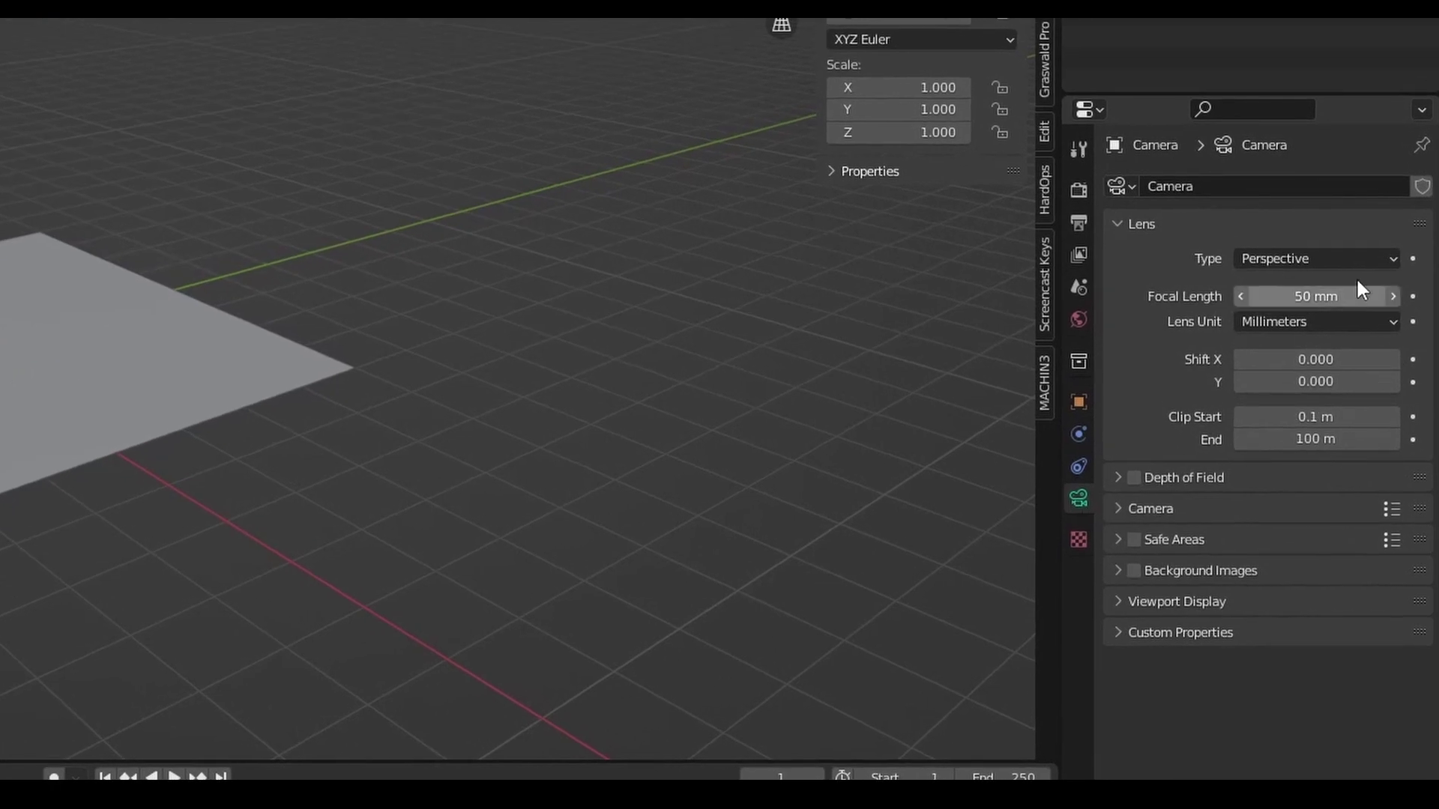
{"action": "left_click", "coordinate": [1283, 231]}
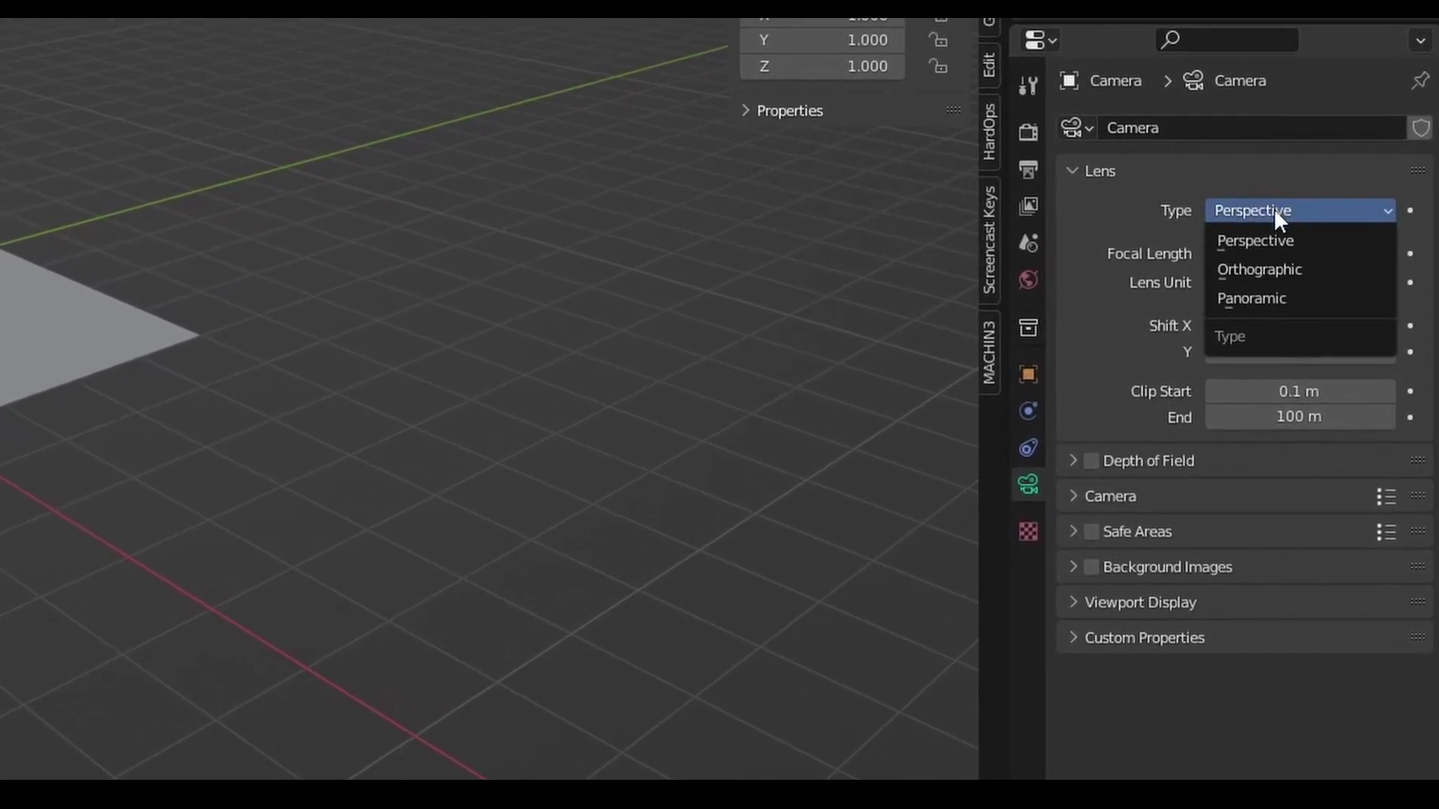
{"action": "left_click", "coordinate": [1286, 268]}
{"action": "middle_click_drag", "start_coordinate": [847, 336], "coordinate": [918, 323]}
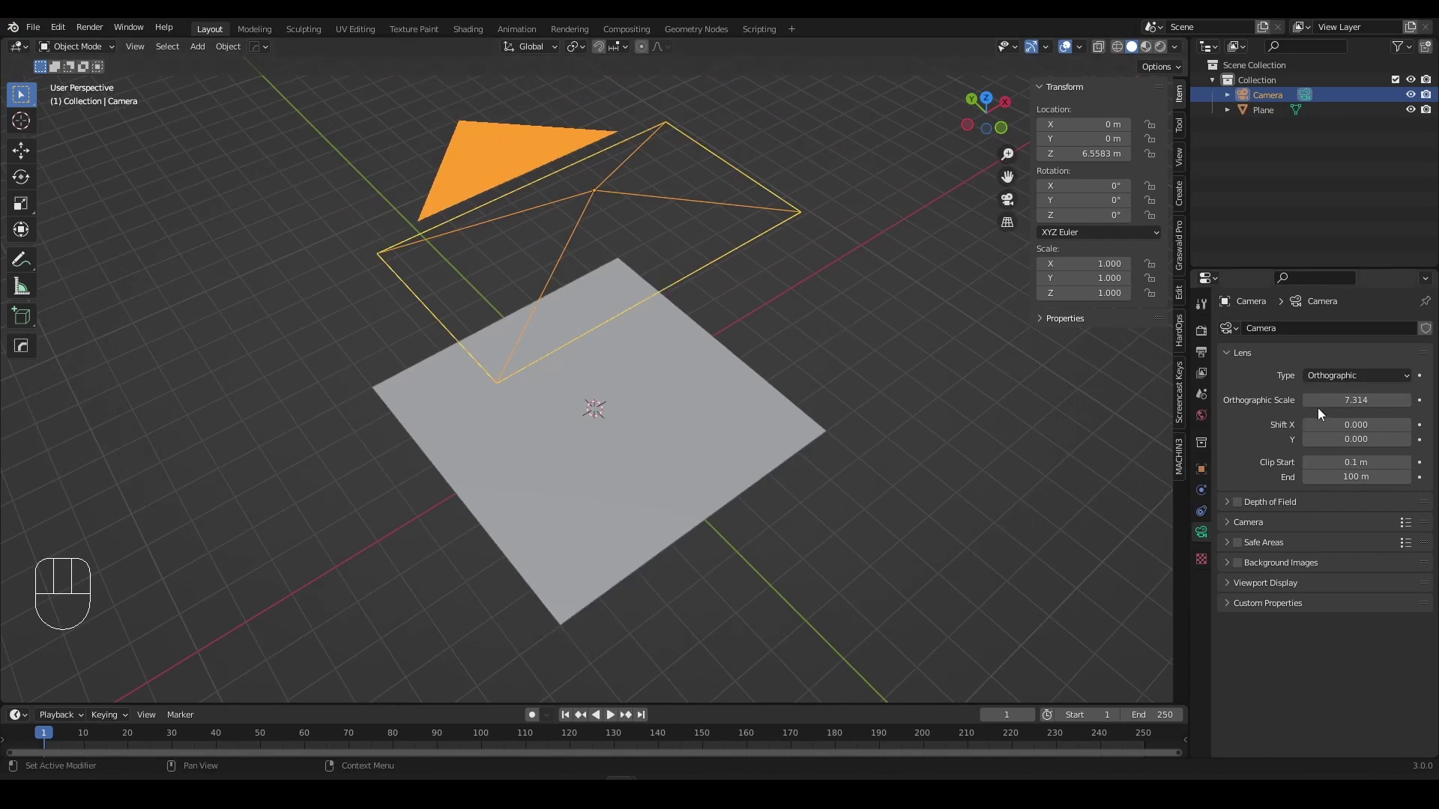
{"action": "left_click", "coordinate": [1342, 398]}
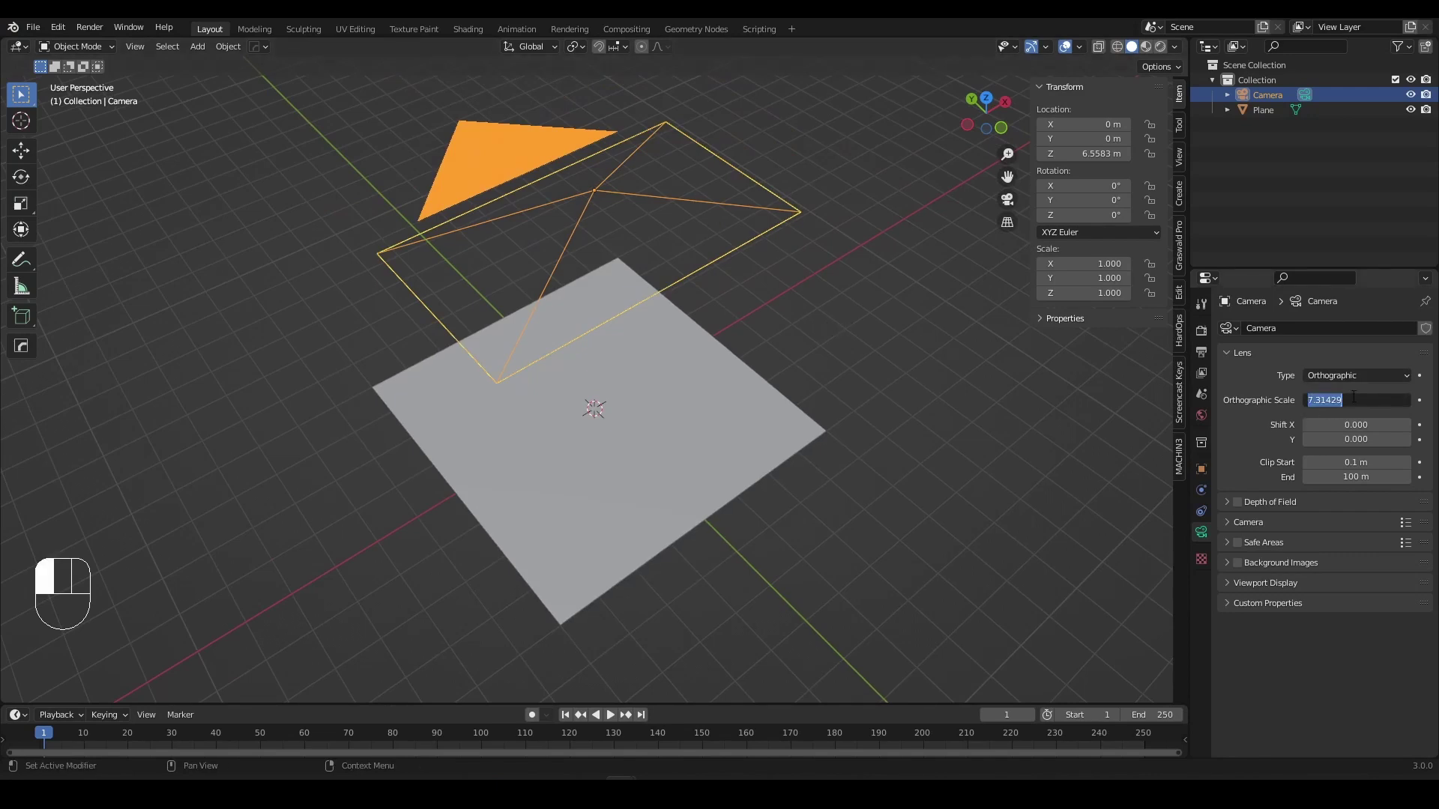
{"action": "type", "text": "8"}
{"action": "key", "text": "Return"}
{"action": "middle_click_drag", "start_coordinate": [960, 332], "coordinate": [882, 298]}
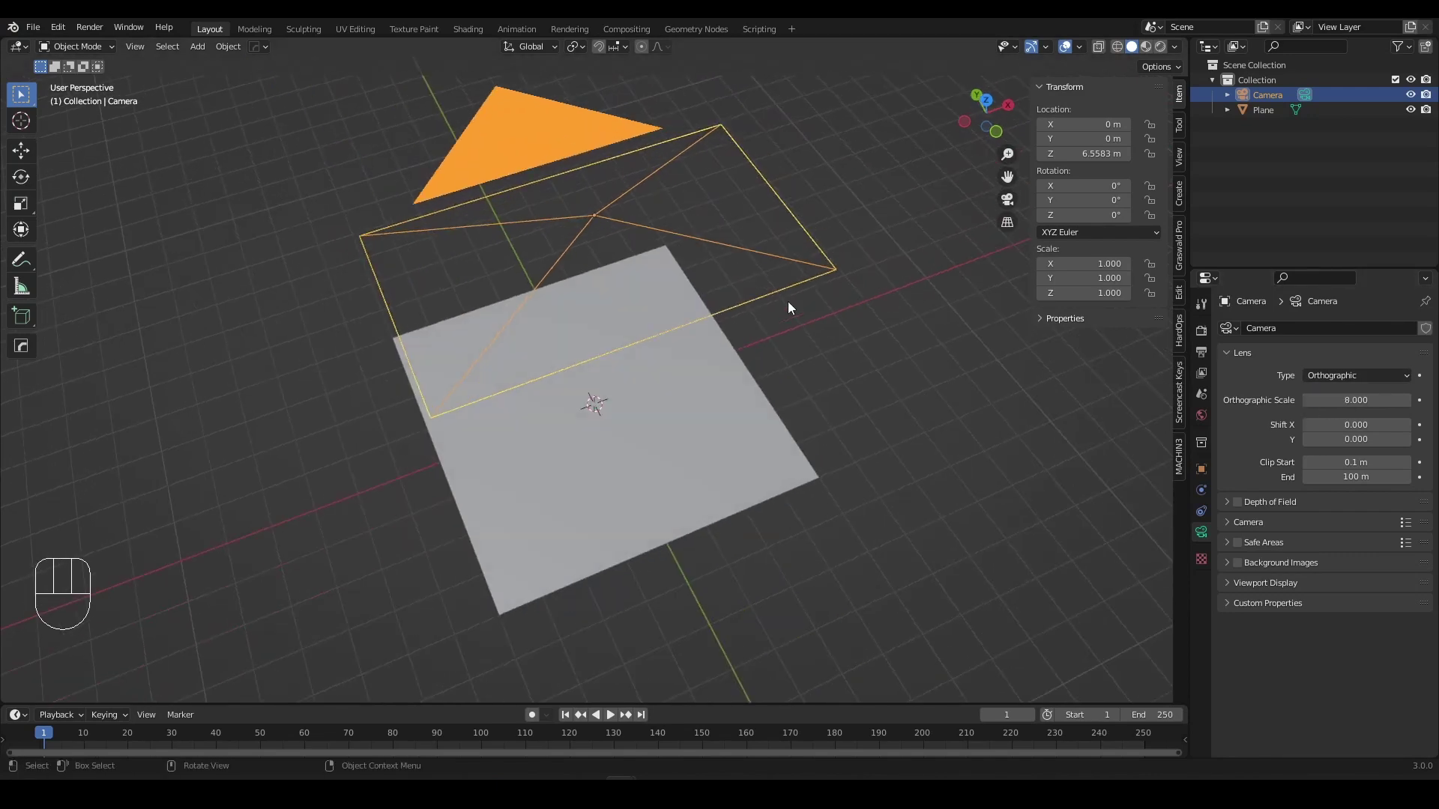
Look through the camera and set the render resolution to 512 px in both X and Y.
{"action": "key", "text": "KP_0"}
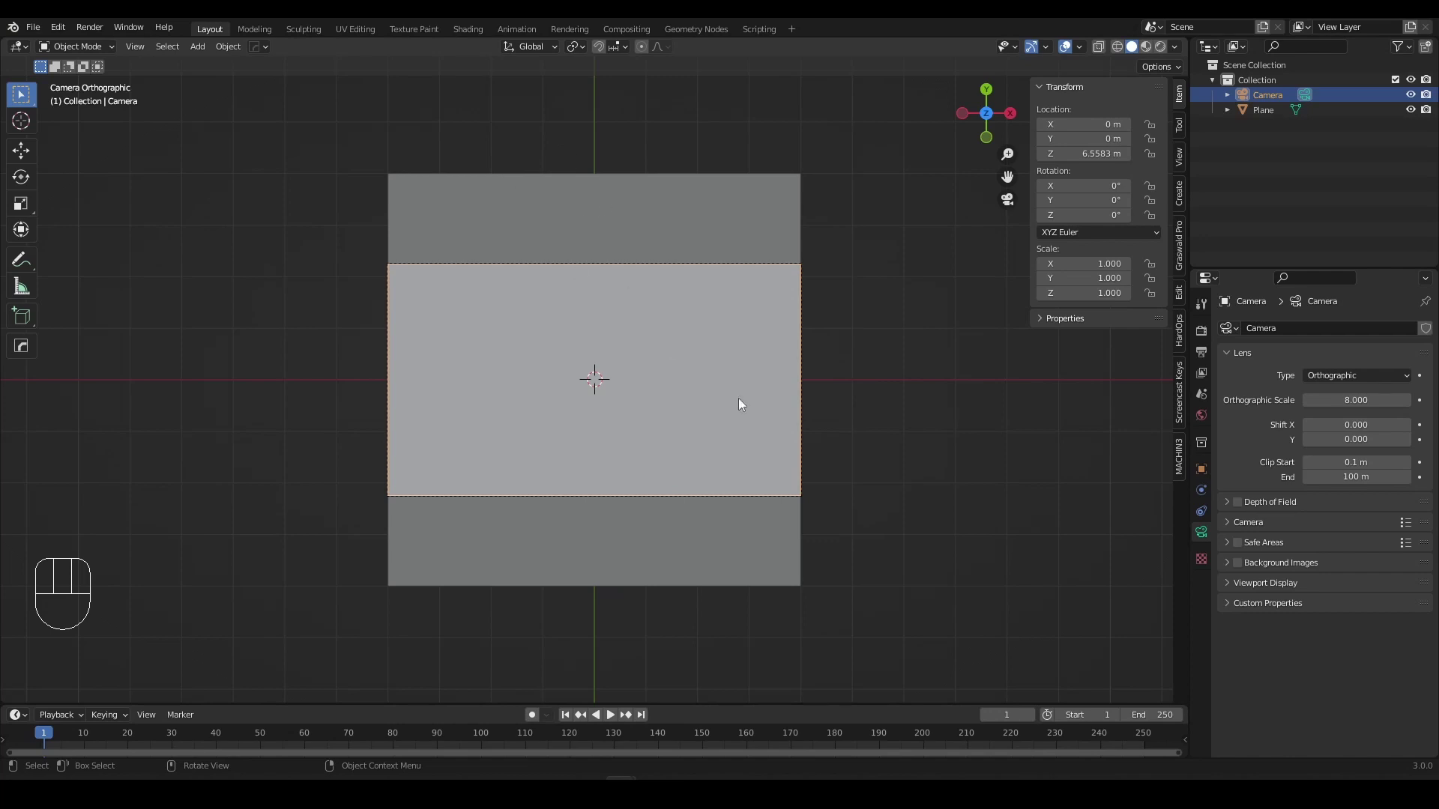
{"action": "left_click", "coordinate": [1200, 352]}
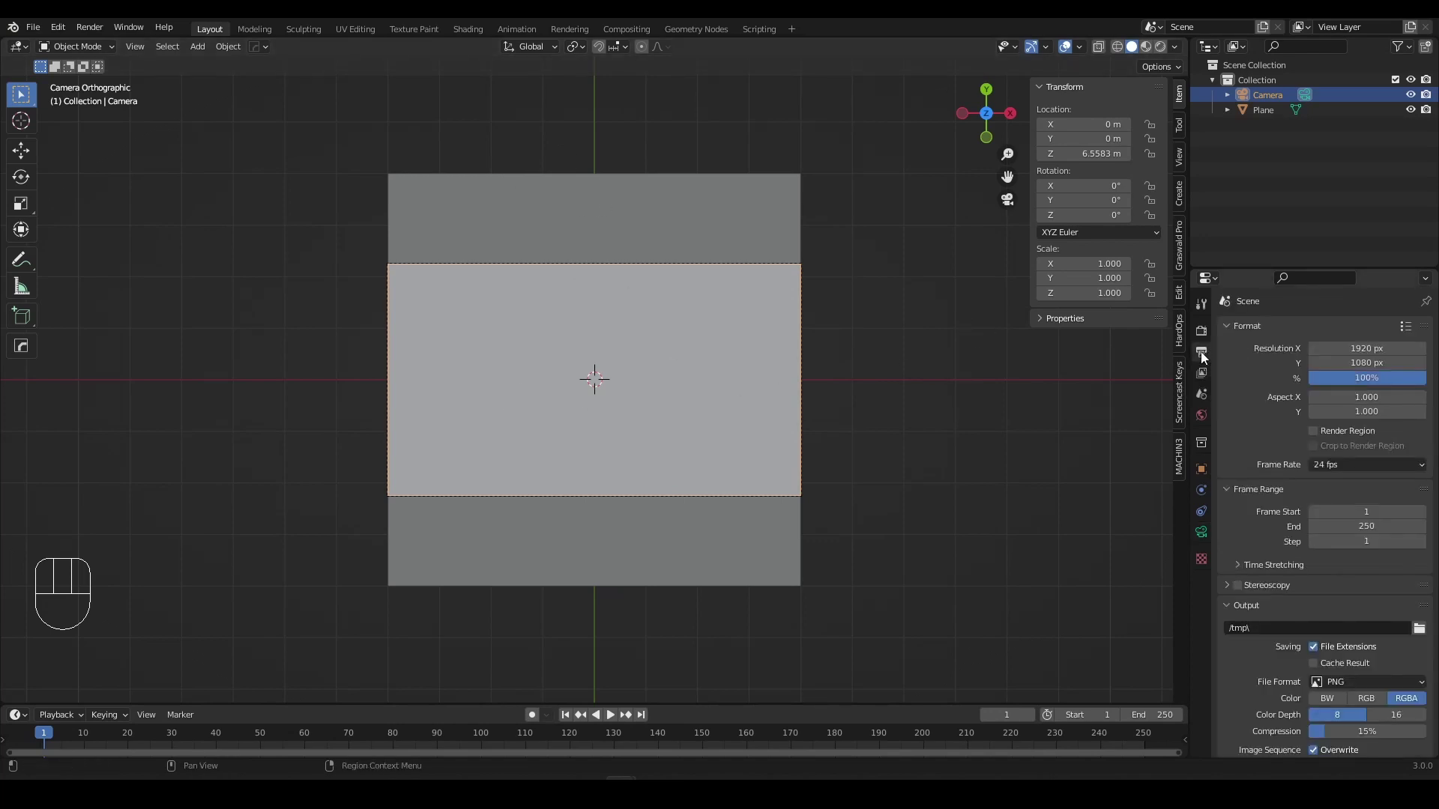
{"action": "left_click_drag", "start_coordinate": [1369, 344], "coordinate": [1369, 363]}
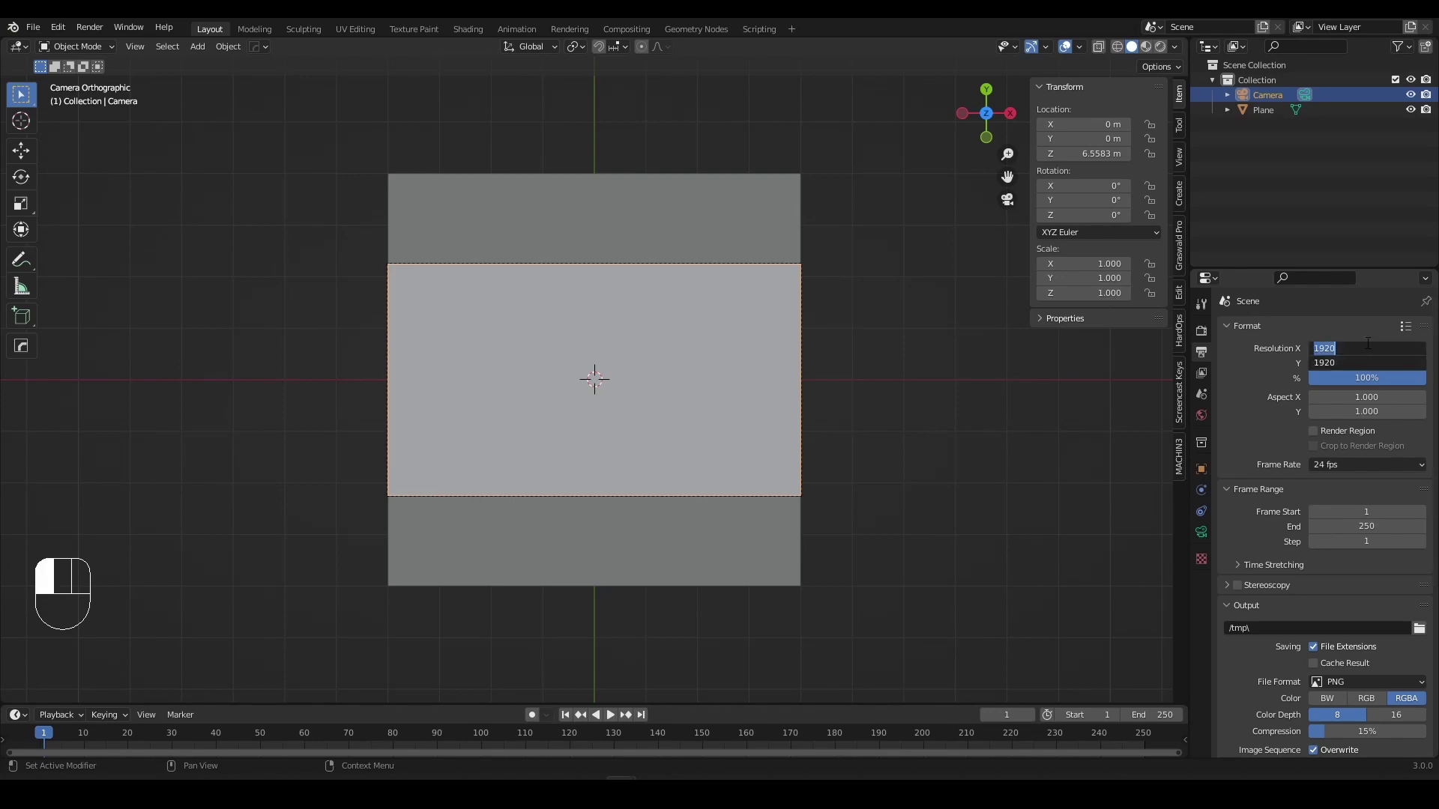
{"action": "type", "text": "512"}
{"action": "key", "text": "Return"}
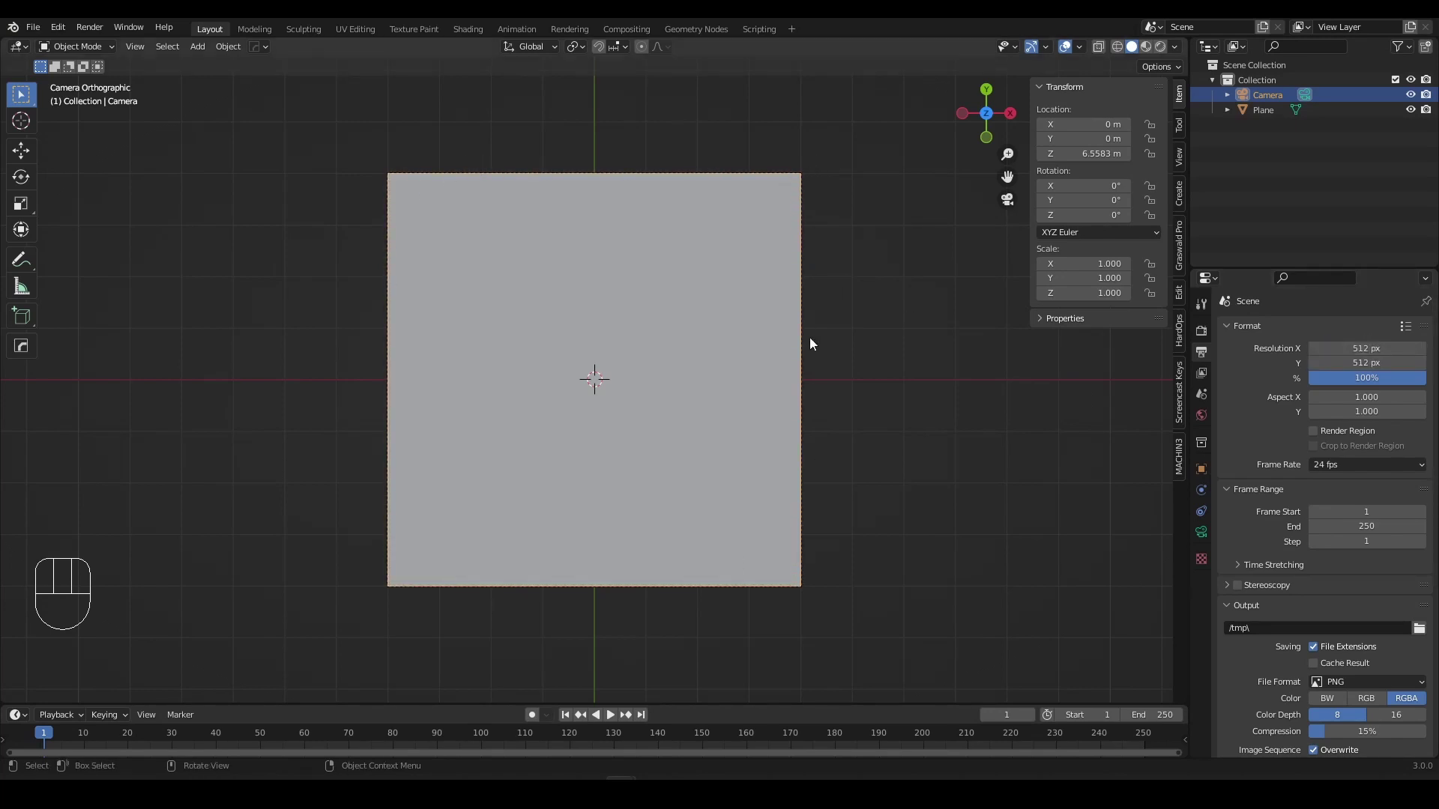
Multiply both the X and Y render resolution by four, entering 512*4.
{"action": "left_click_drag", "start_coordinate": [1367, 346], "coordinate": [1367, 363]}
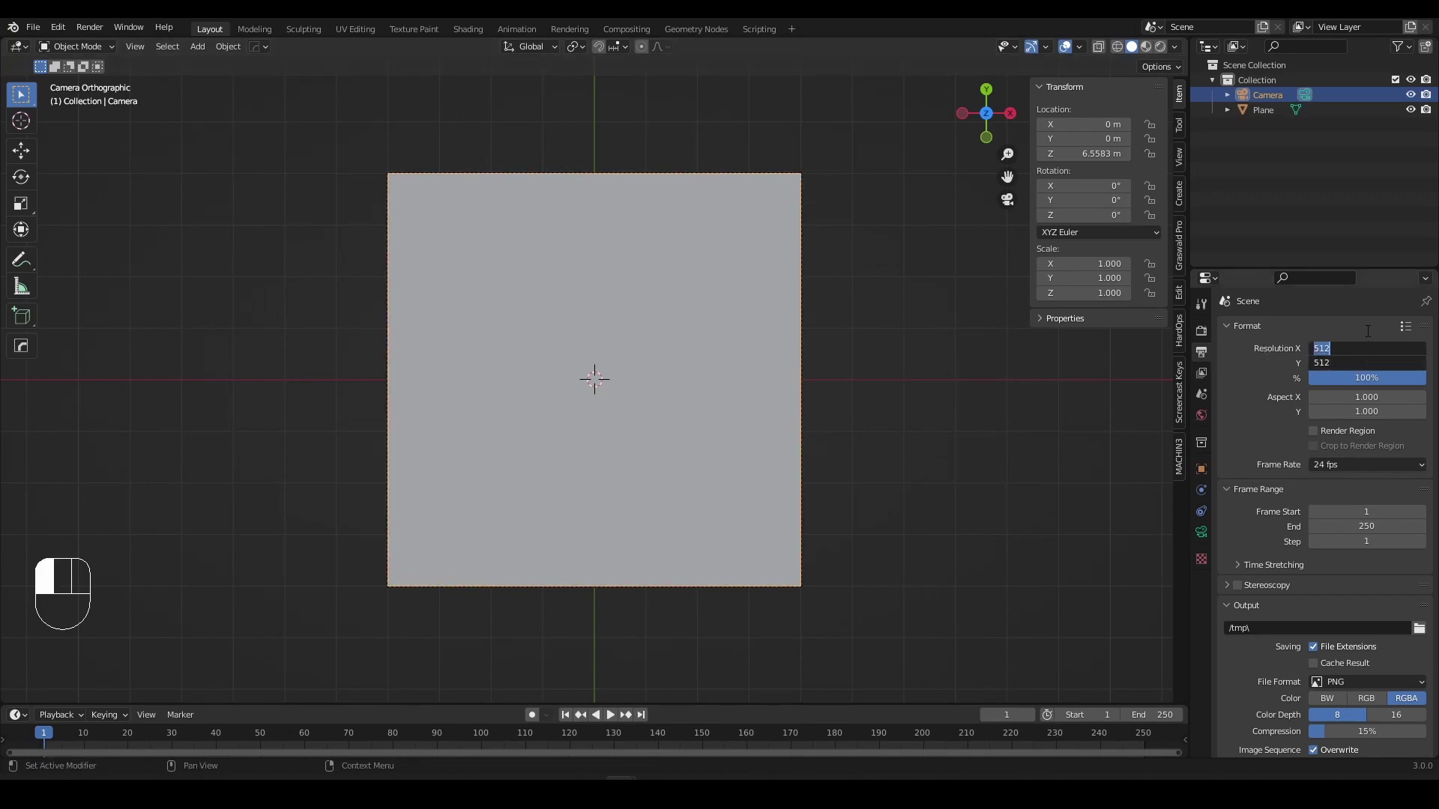
{"action": "left_click", "coordinate": [1369, 343]}
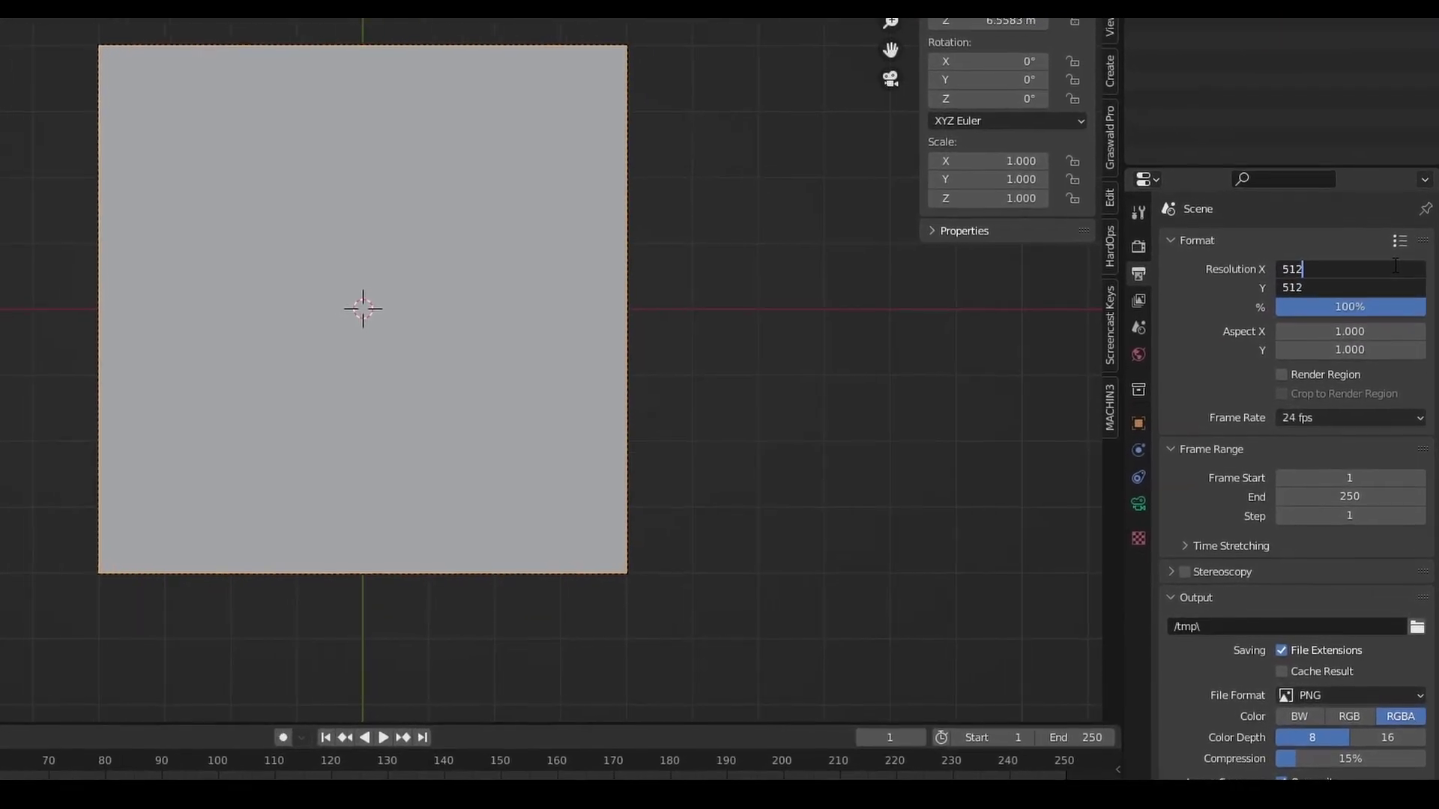
{"action": "type", "text": "*4"}
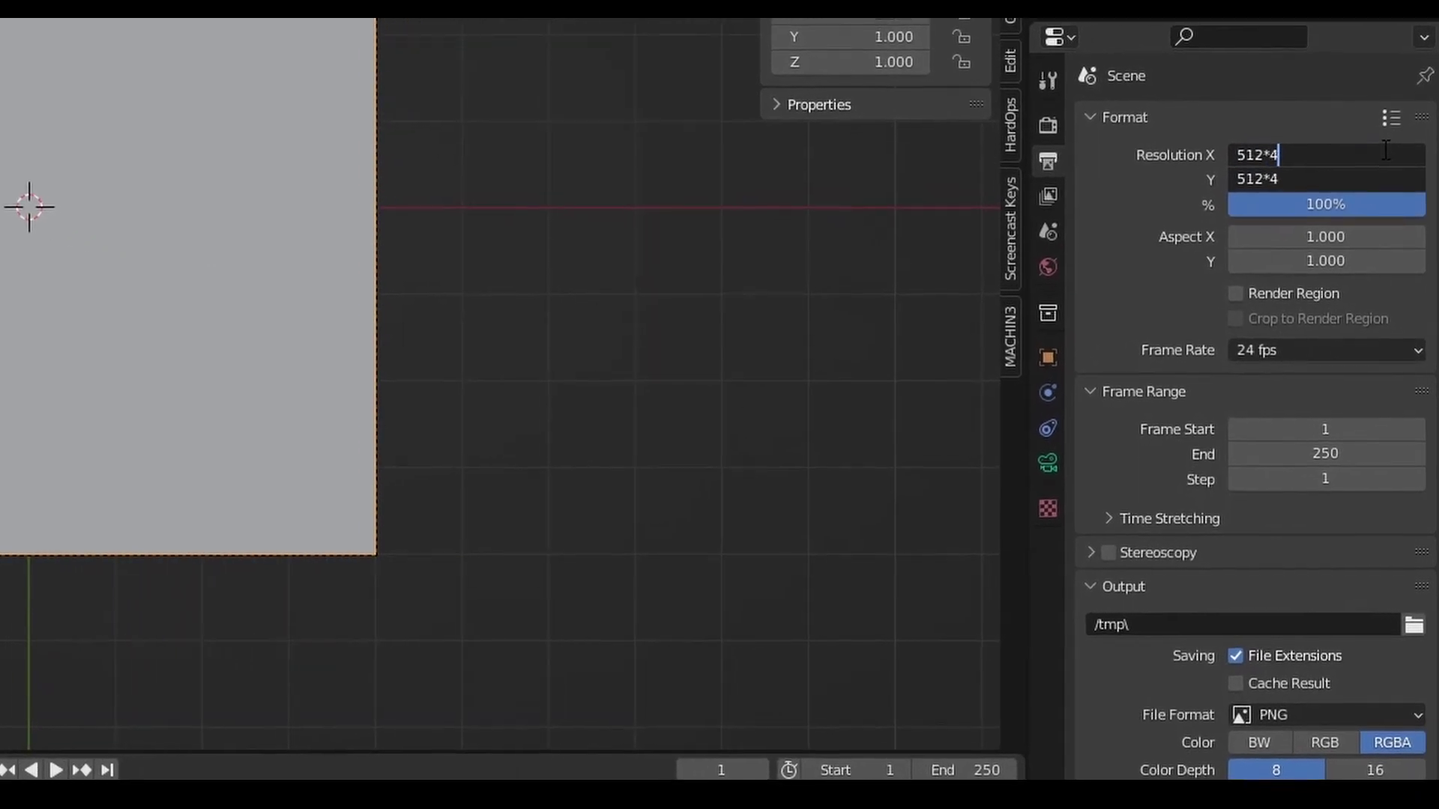
{"action": "key", "text": "Return"}
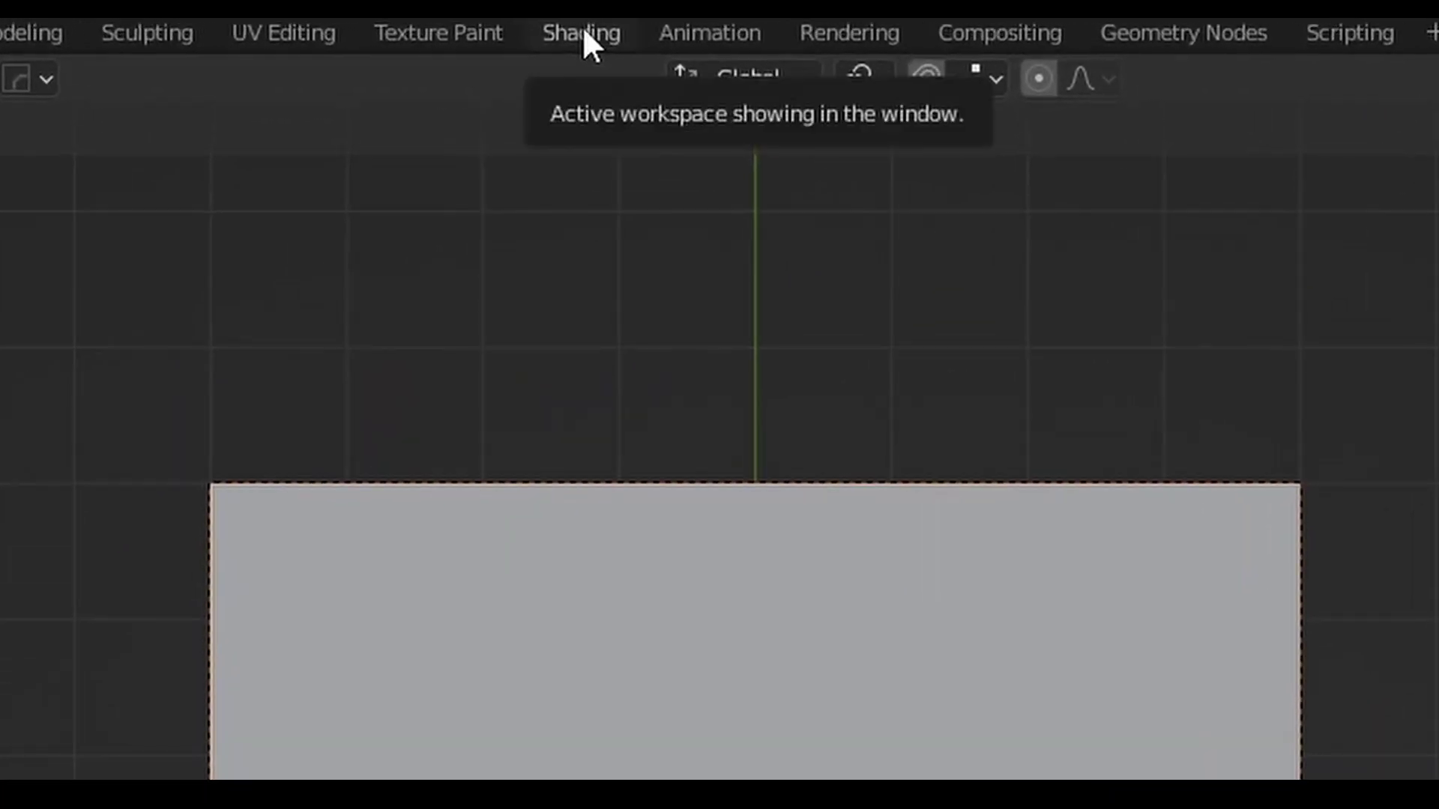
In the Shading workspace, join the file browser area into the 3D viewport and the image editor area into the shader editor.
{"action": "left_click", "coordinate": [583, 31]}
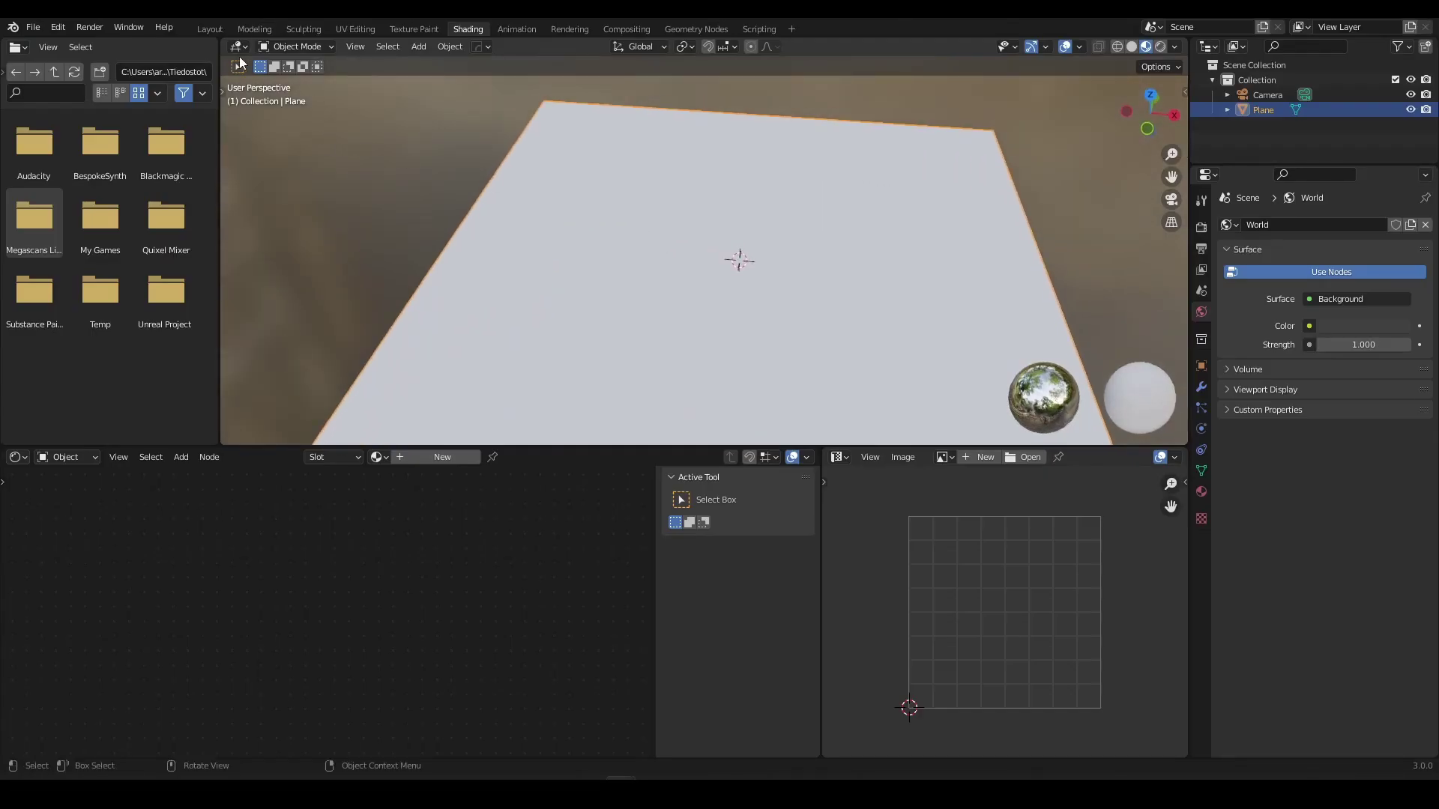
{"action": "right_click", "coordinate": [217, 144]}
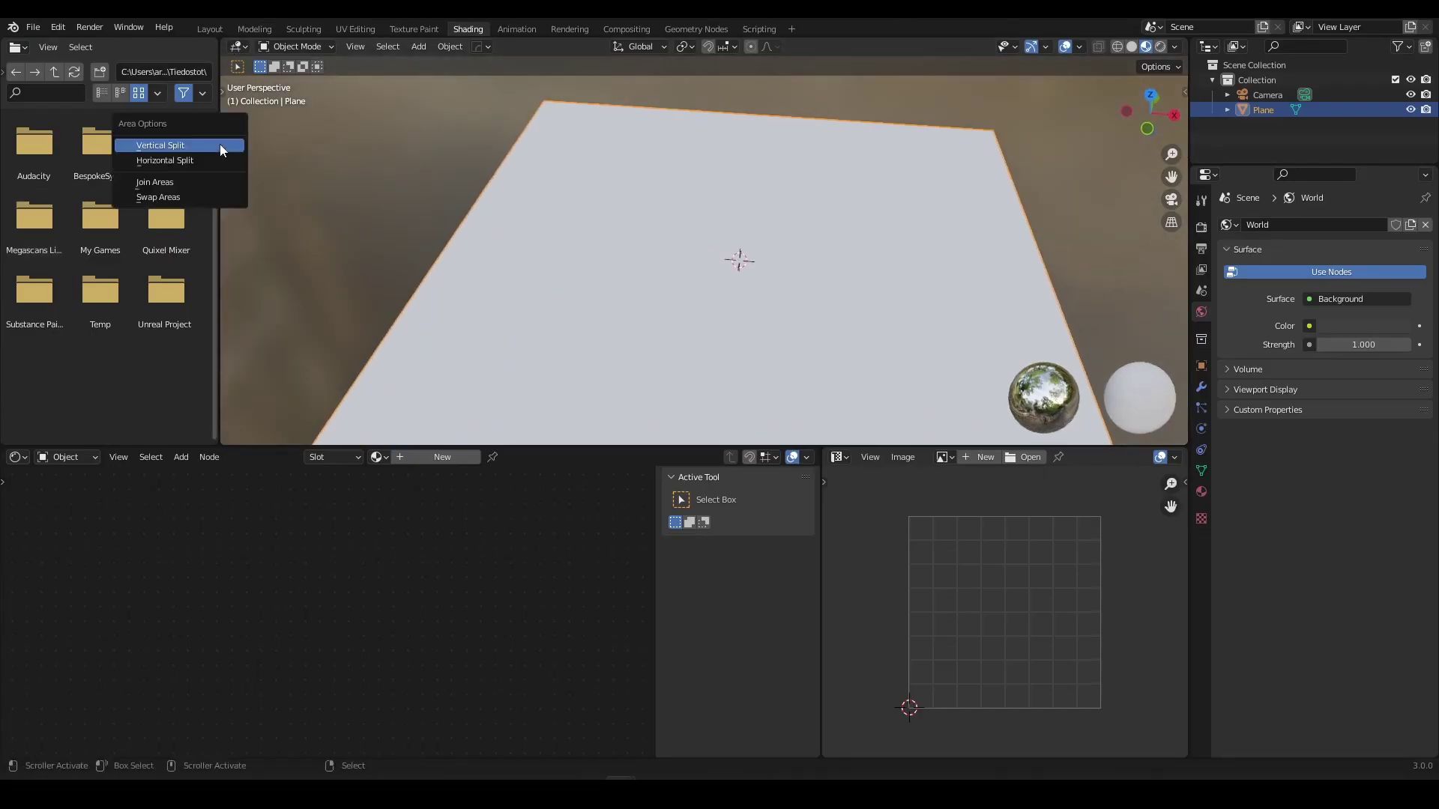
{"action": "left_click", "coordinate": [204, 185]}
{"action": "left_click", "coordinate": [101, 189]}
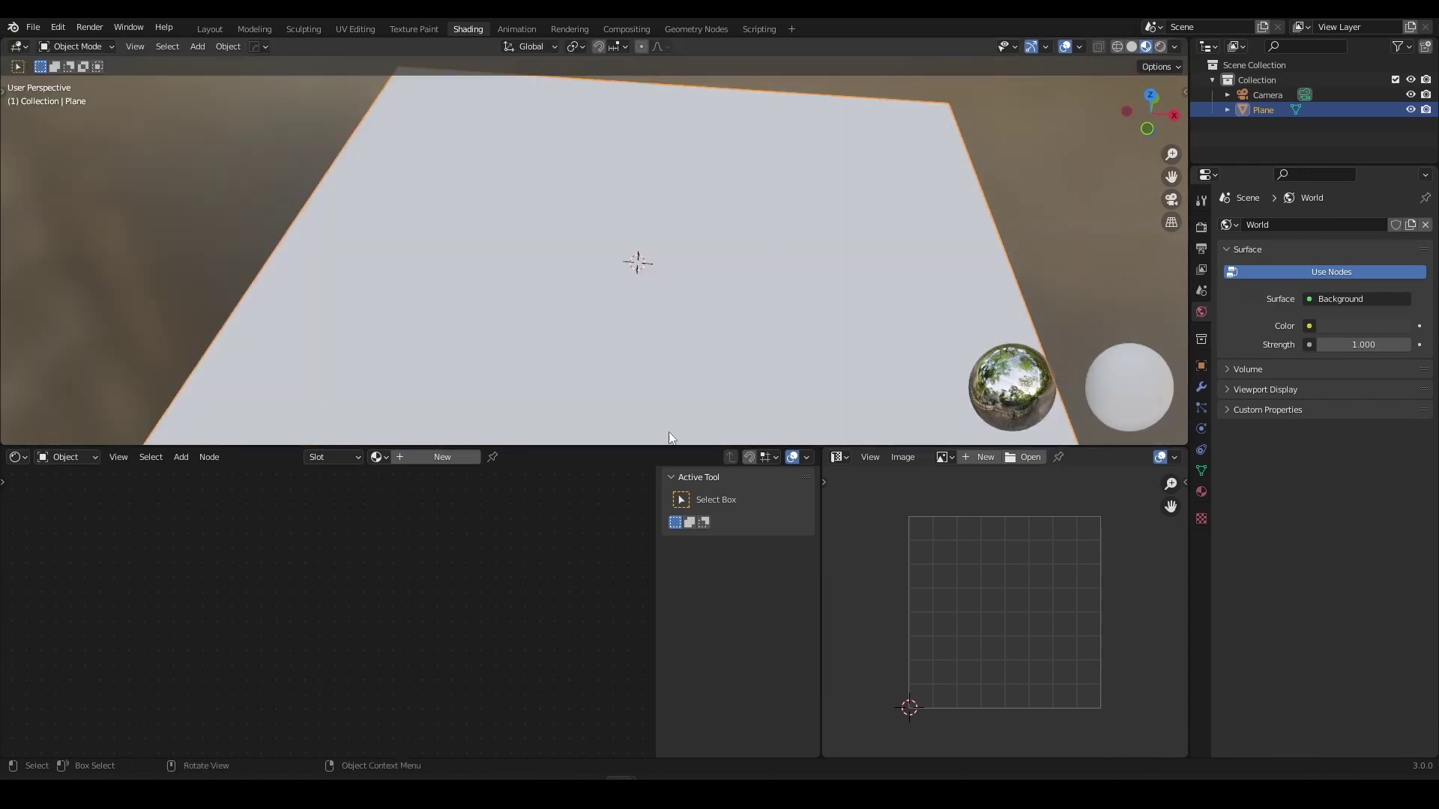
{"action": "right_click", "coordinate": [820, 573]}
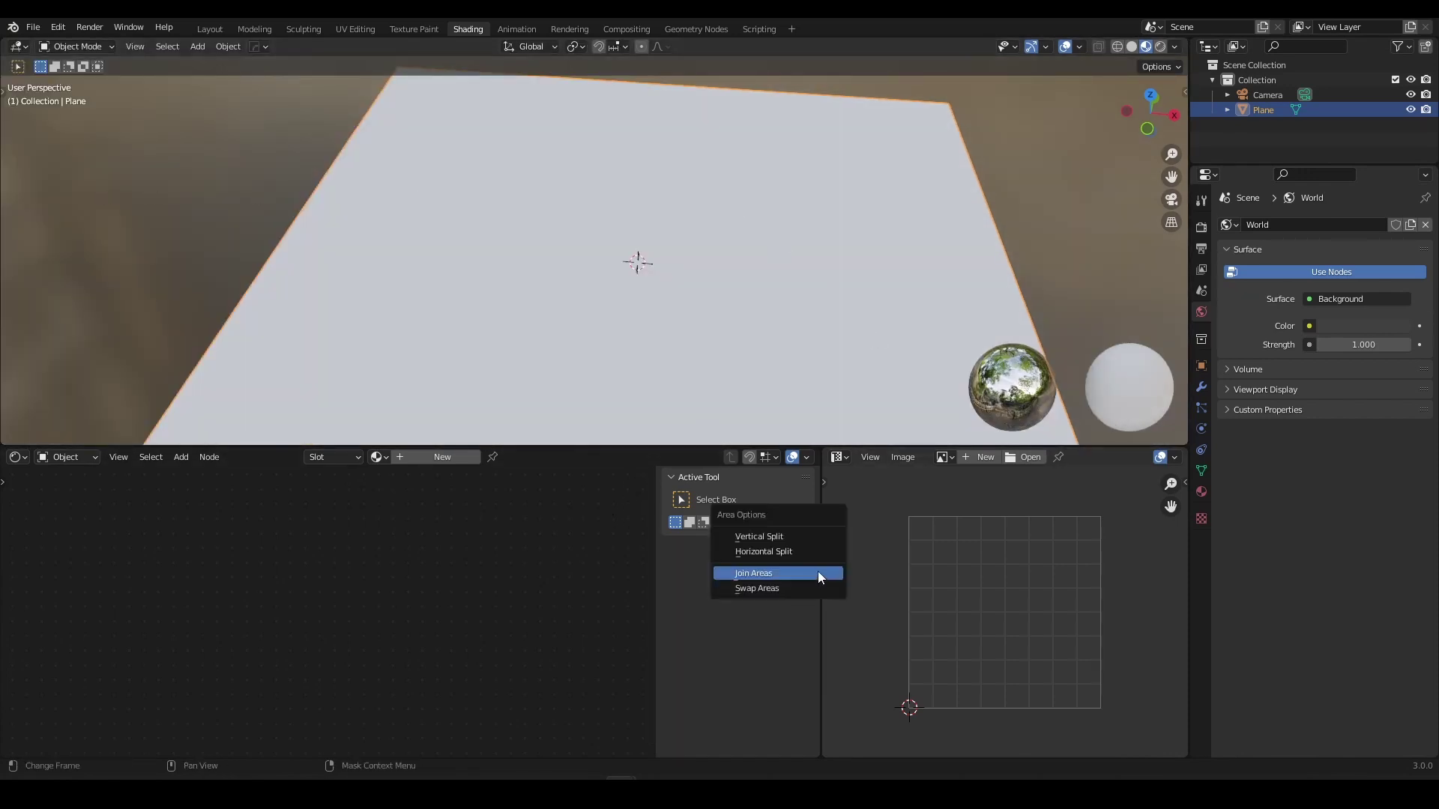
{"action": "left_click", "coordinate": [817, 571]}
{"action": "left_click", "coordinate": [1038, 571]}
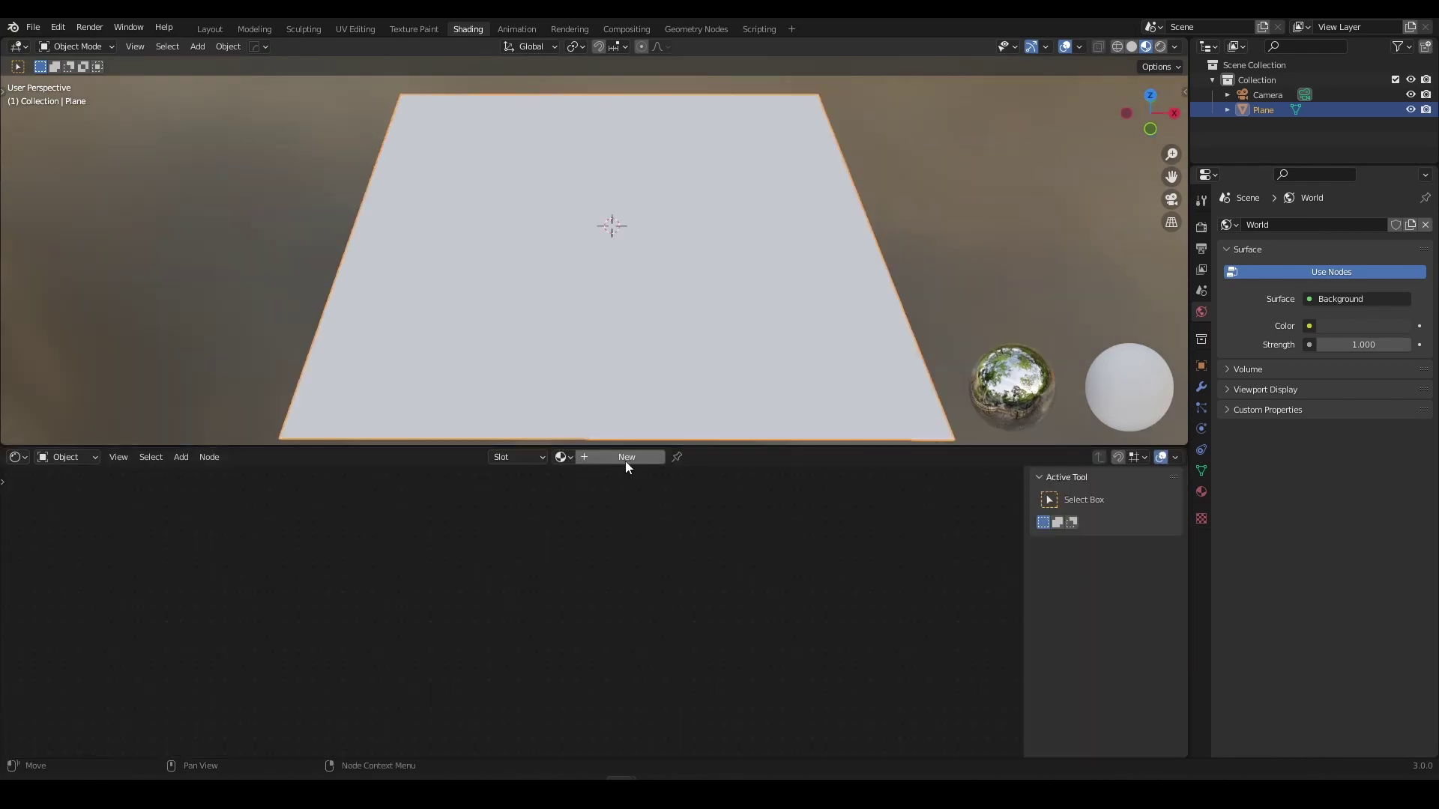
Create a new material on the plane and name it "pixel pattern".
{"action": "left_click", "coordinate": [625, 460]}
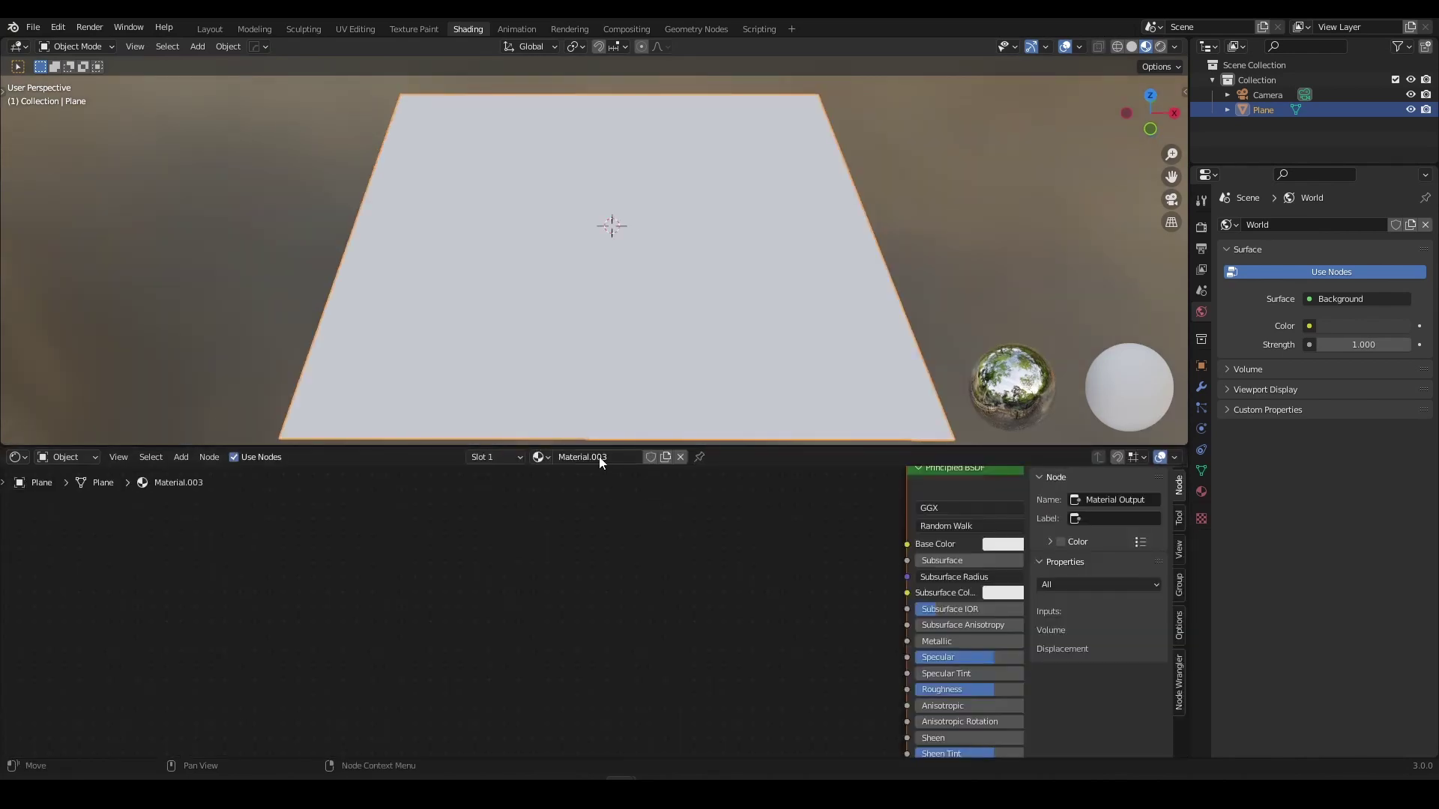
{"action": "left_click", "coordinate": [625, 460]}
{"action": "type", "text": "pl"}
{"action": "key", "text": "Return"}
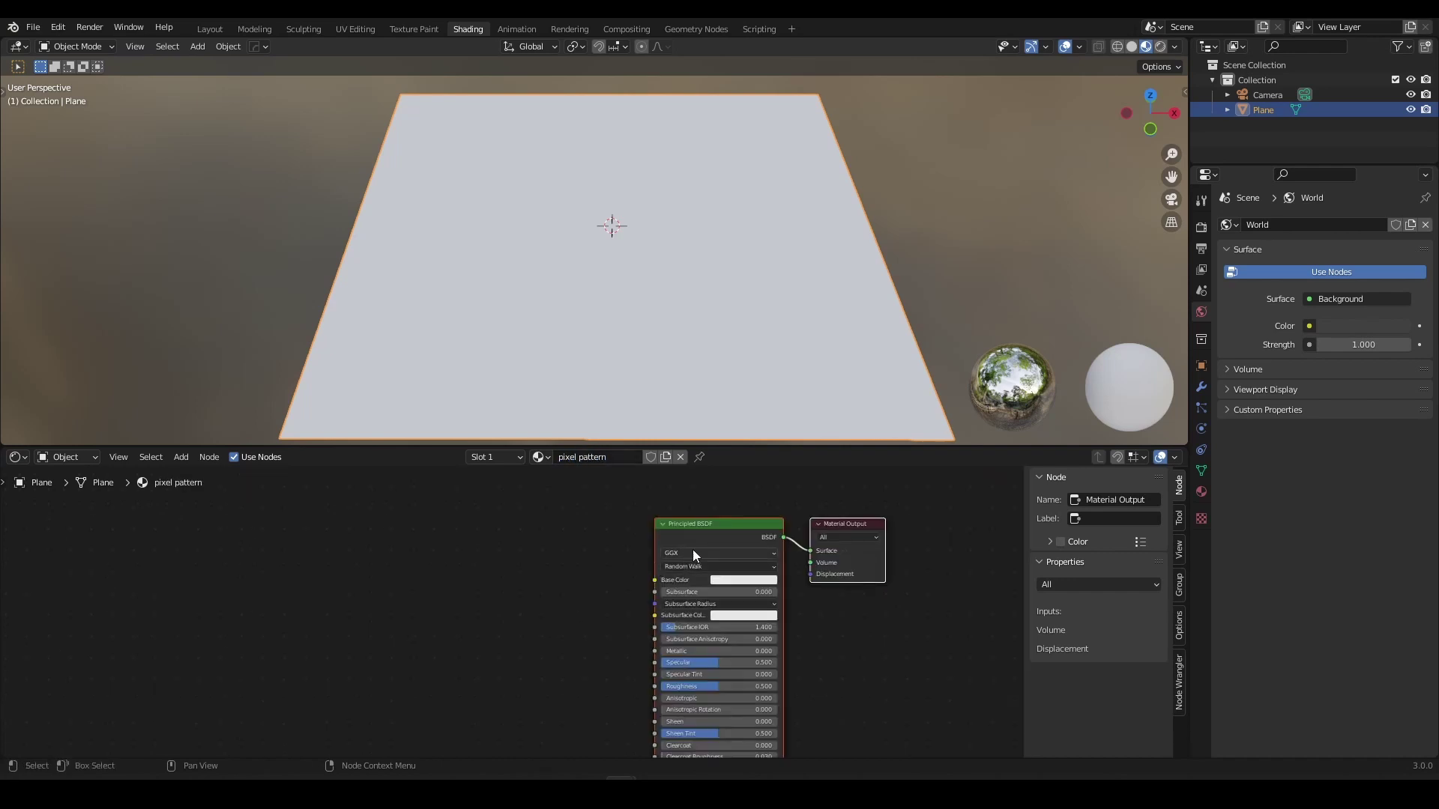
Delete the Principled BSDF node and reposition the Material Output node in the node area.
{"action": "left_click_drag", "start_coordinate": [747, 527], "coordinate": [616, 499]}
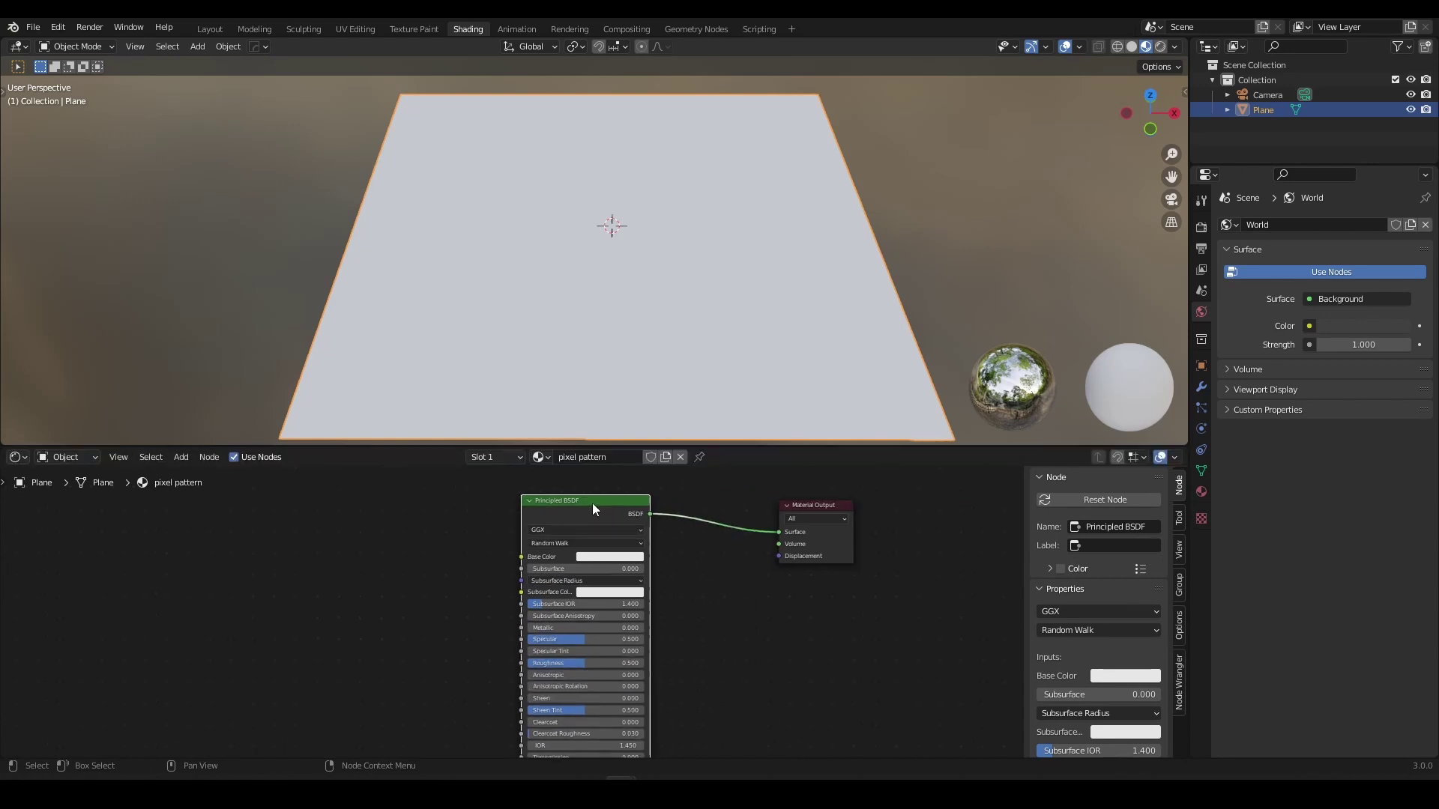
{"action": "key", "text": "x"}
{"action": "left_click_drag", "start_coordinate": [803, 507], "coordinate": [718, 537]}
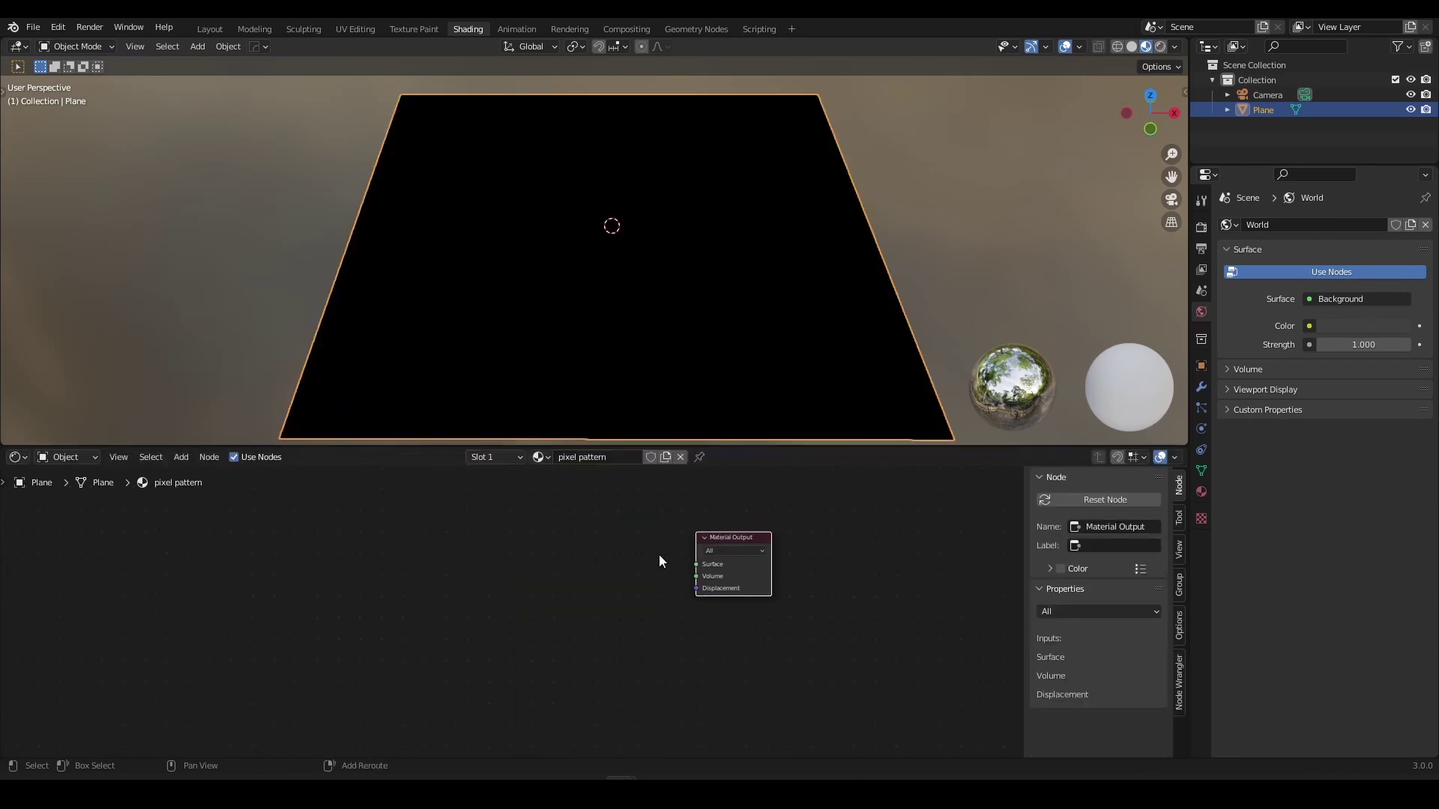
Add an Emission node and connect its output to the Material Output's Surface input.
{"action": "scroll", "coordinate": [644, 560], "scroll_direction": "up", "scroll_amount": 2}
{"action": "middle_click_drag", "start_coordinate": [626, 567], "coordinate": [515, 554]}
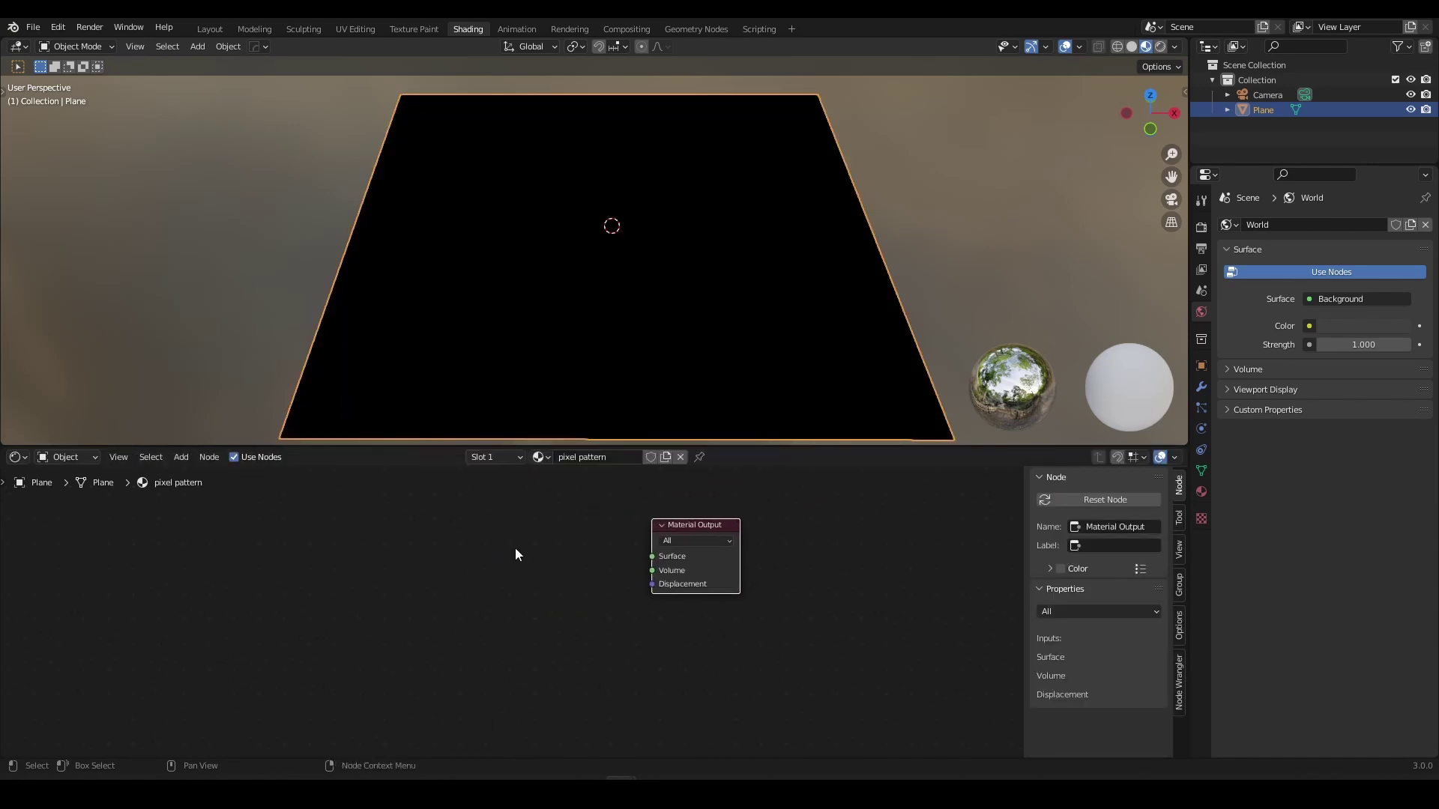
{"action": "key", "text": "shift+a"}
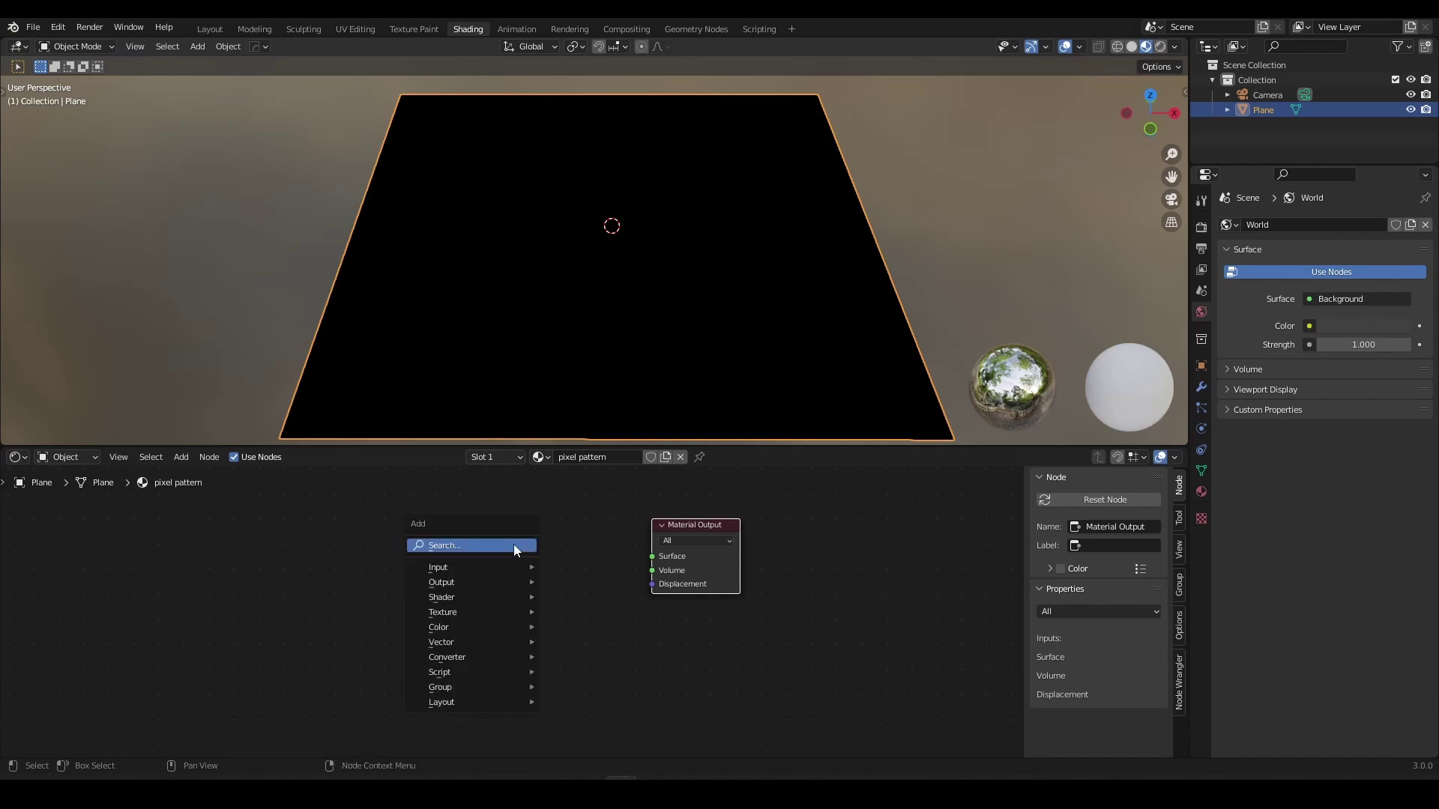
{"action": "left_click", "coordinate": [514, 546]}
{"action": "type", "text": "emi"}
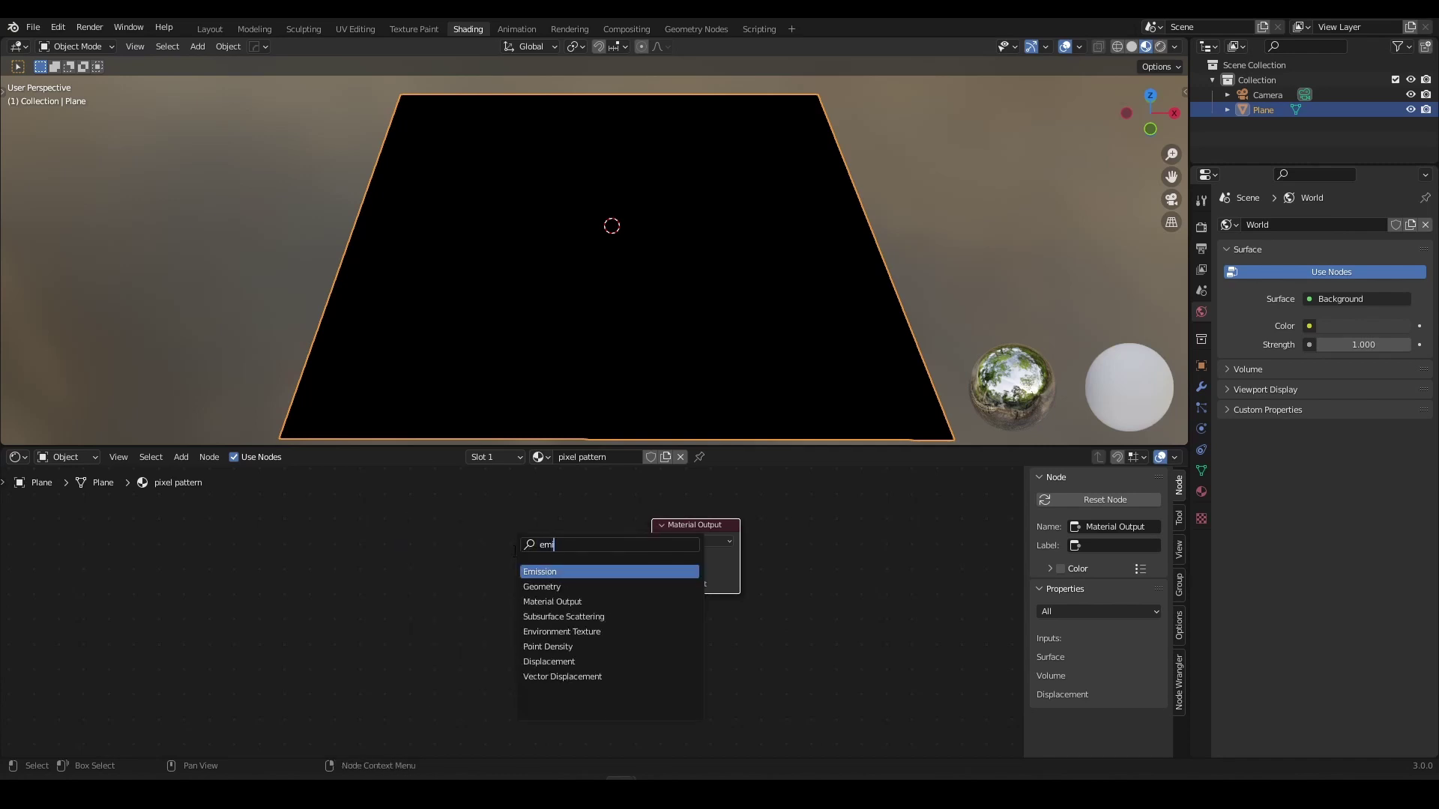
{"action": "left_click", "coordinate": [550, 571]}
{"action": "left_click", "coordinate": [476, 553]}
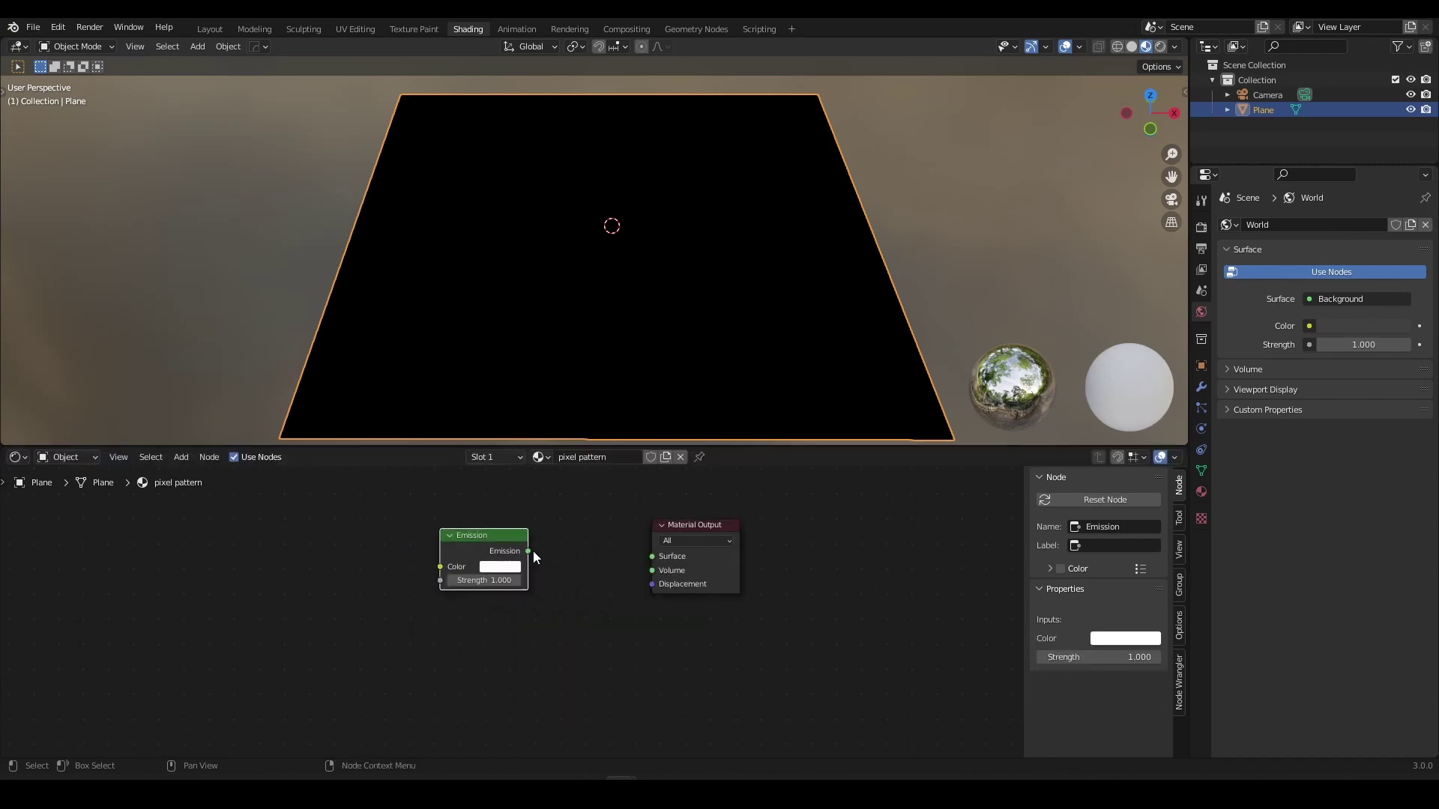
{"action": "mouse_move", "coordinate": [530, 551]}
{"action": "left_mouse_down"}
{"action": "mouse_move", "coordinate": [665, 560]}
{"action": "mouse_move", "coordinate": [544, 546]}
{"action": "left_mouse_up"}
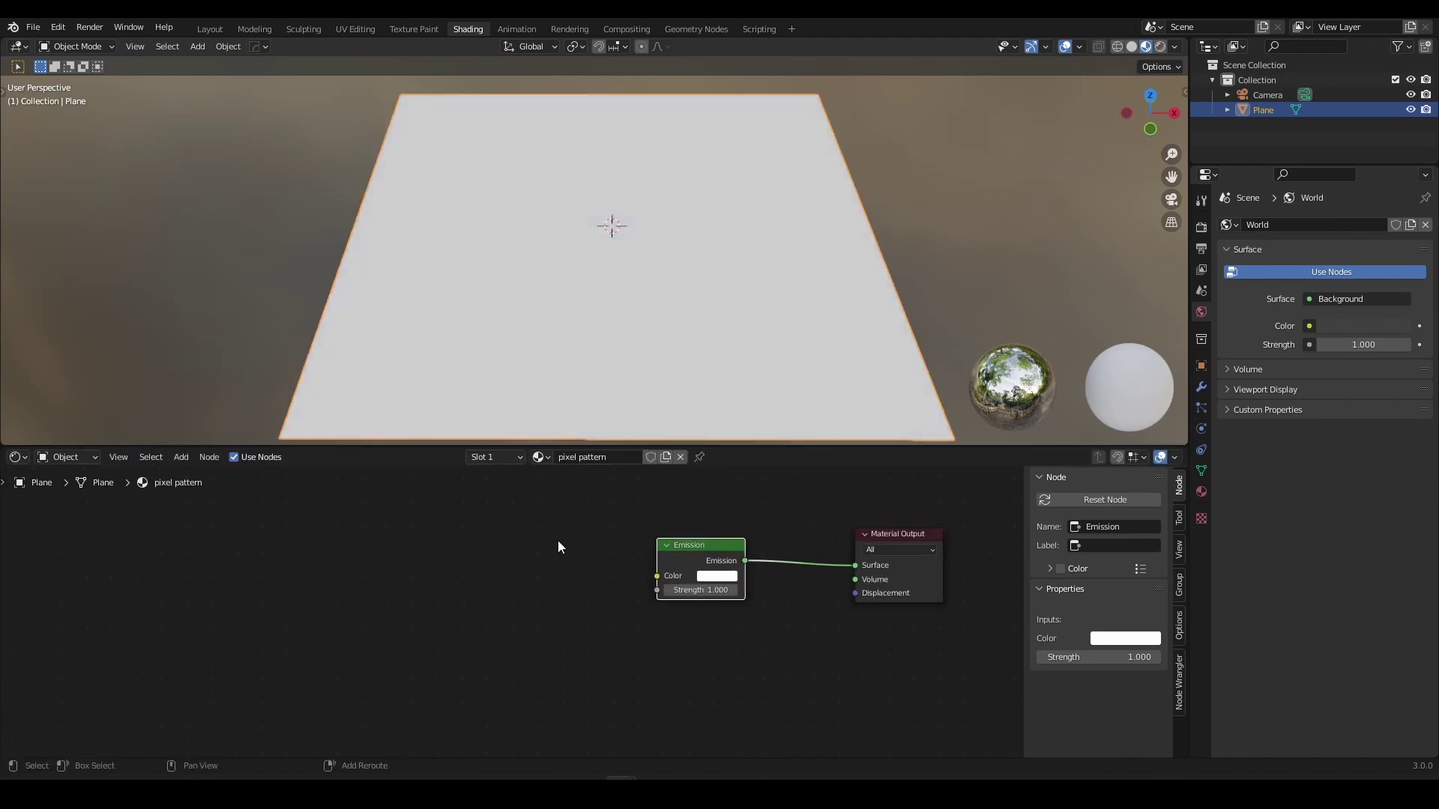
Add a Checker Texture node and connect its Color output to the Emission node's Color input.
{"action": "middle_click_drag", "start_coordinate": [556, 540], "coordinate": [573, 511]}
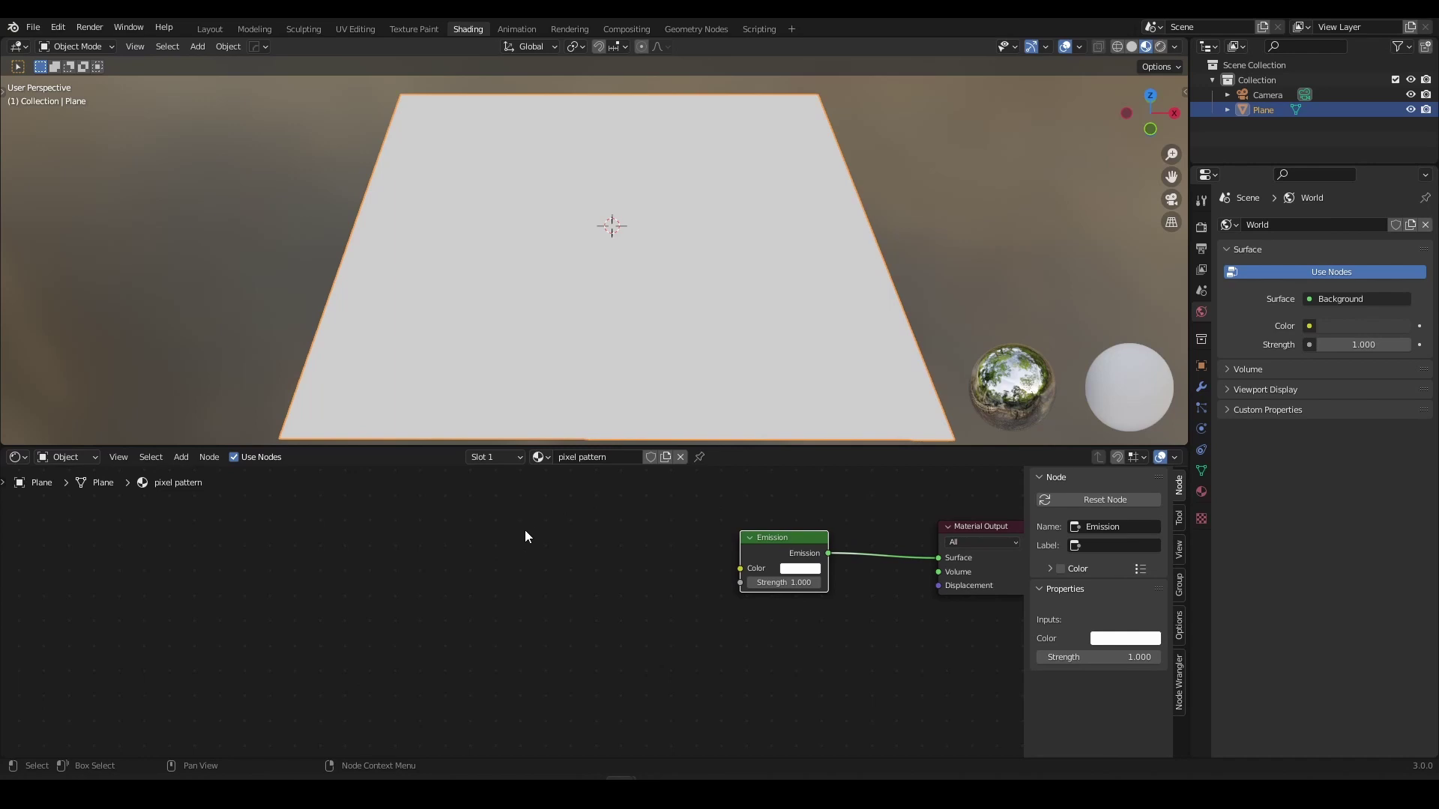
{"action": "key", "text": "shift+a"}
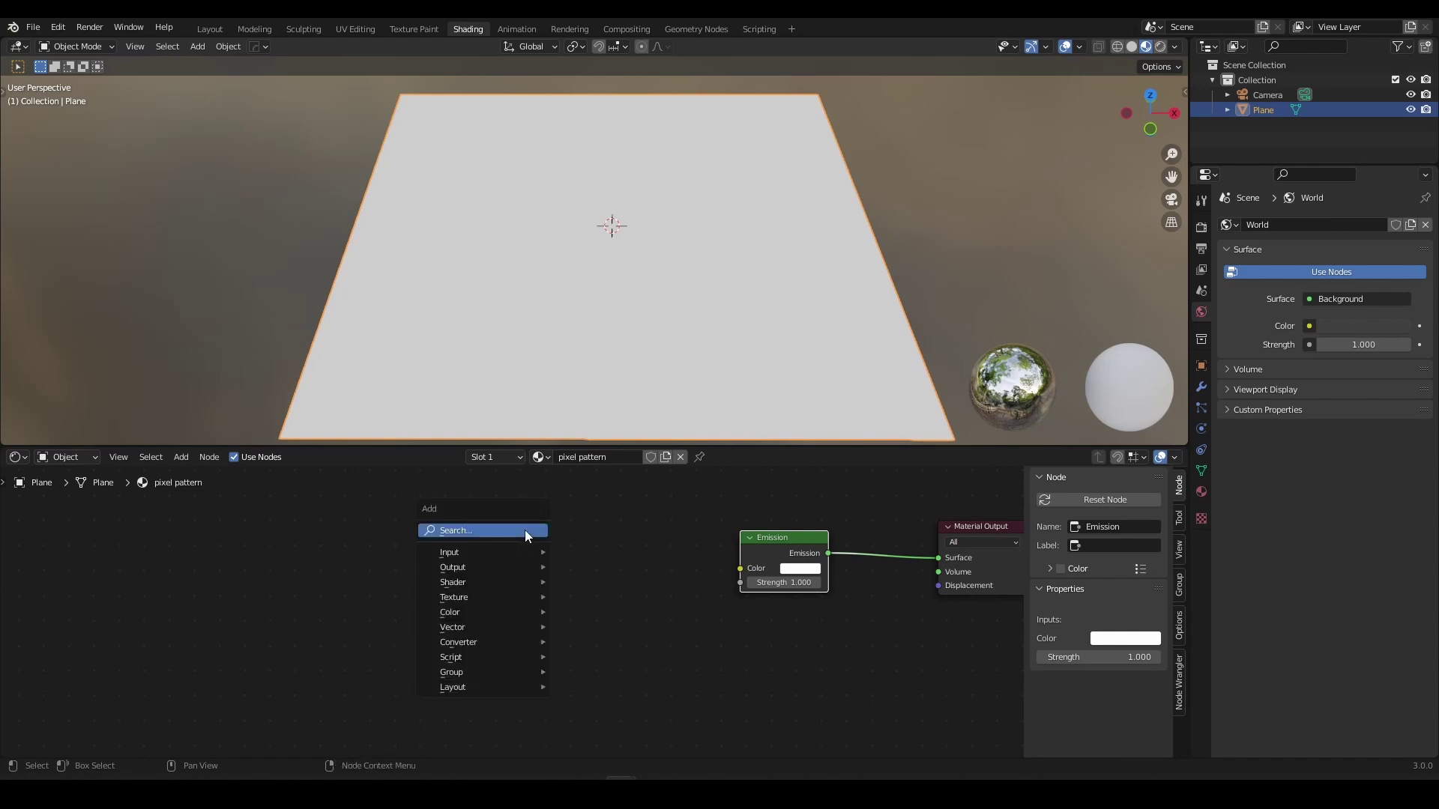
{"action": "left_click", "coordinate": [525, 529]}
{"action": "type", "text": "ce"}
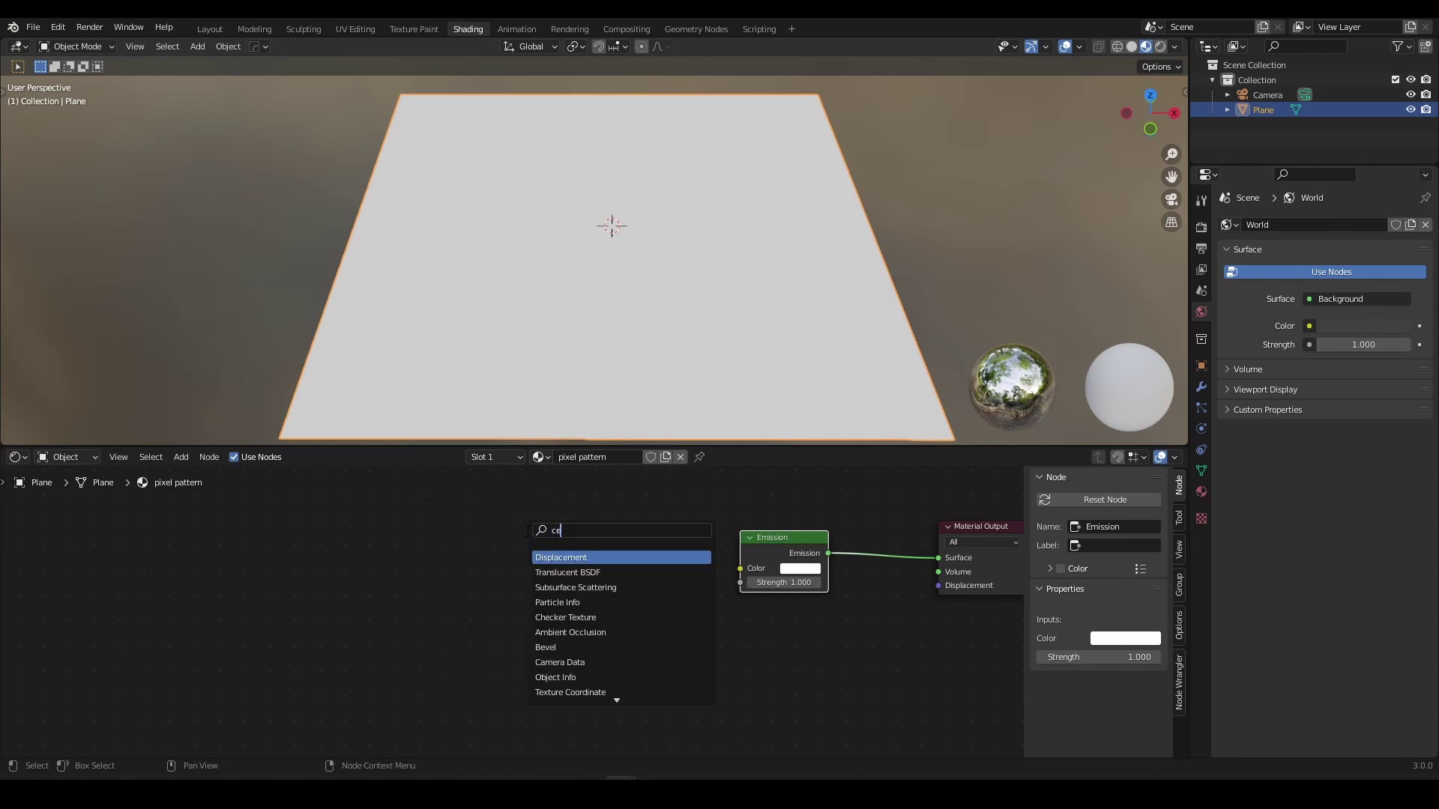
{"action": "key", "text": "BackSpace"}
{"action": "type", "text": "hec"}
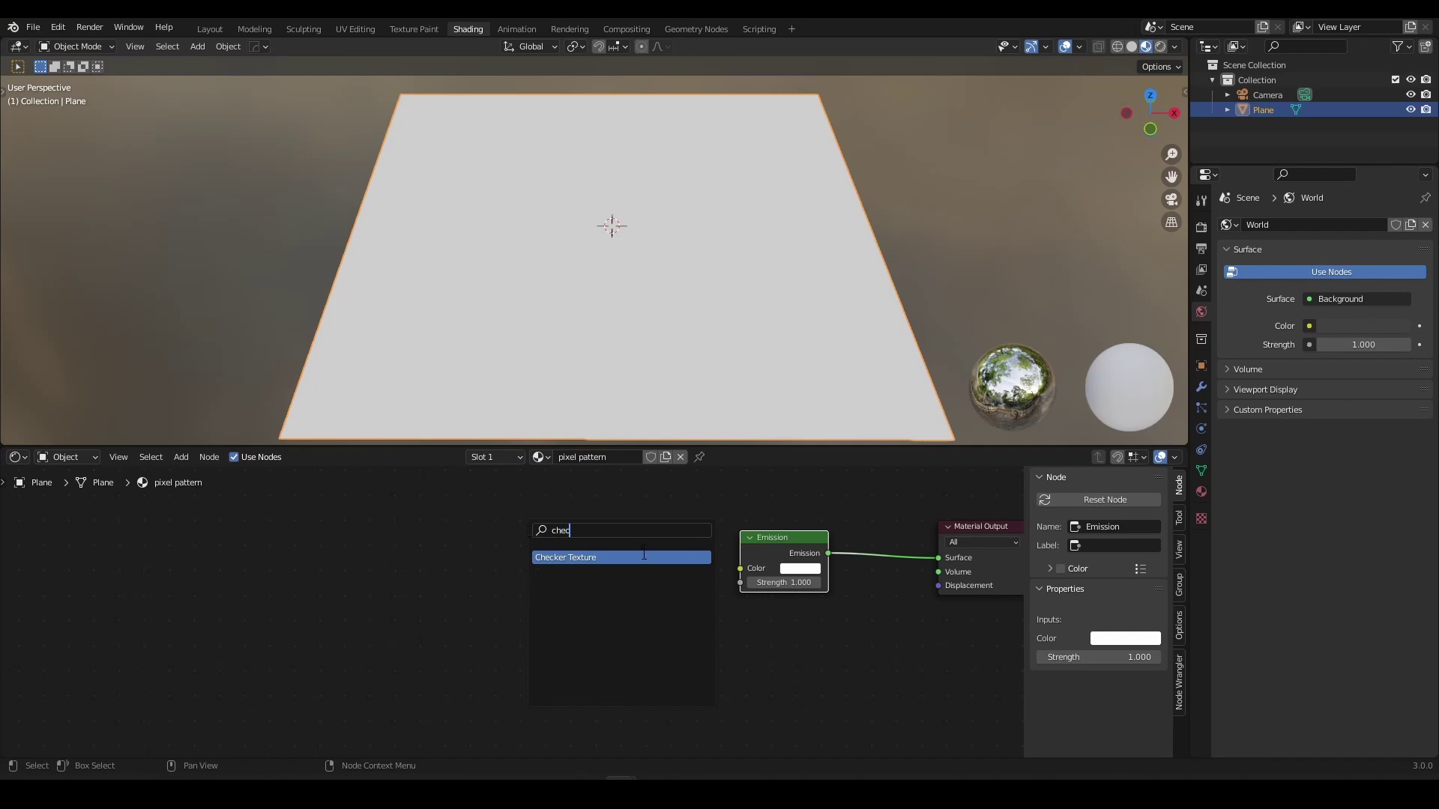
{"action": "left_click", "coordinate": [643, 557]}
{"action": "left_click", "coordinate": [497, 556]}
{"action": "left_click_drag", "start_coordinate": [496, 556], "coordinate": [757, 566]}
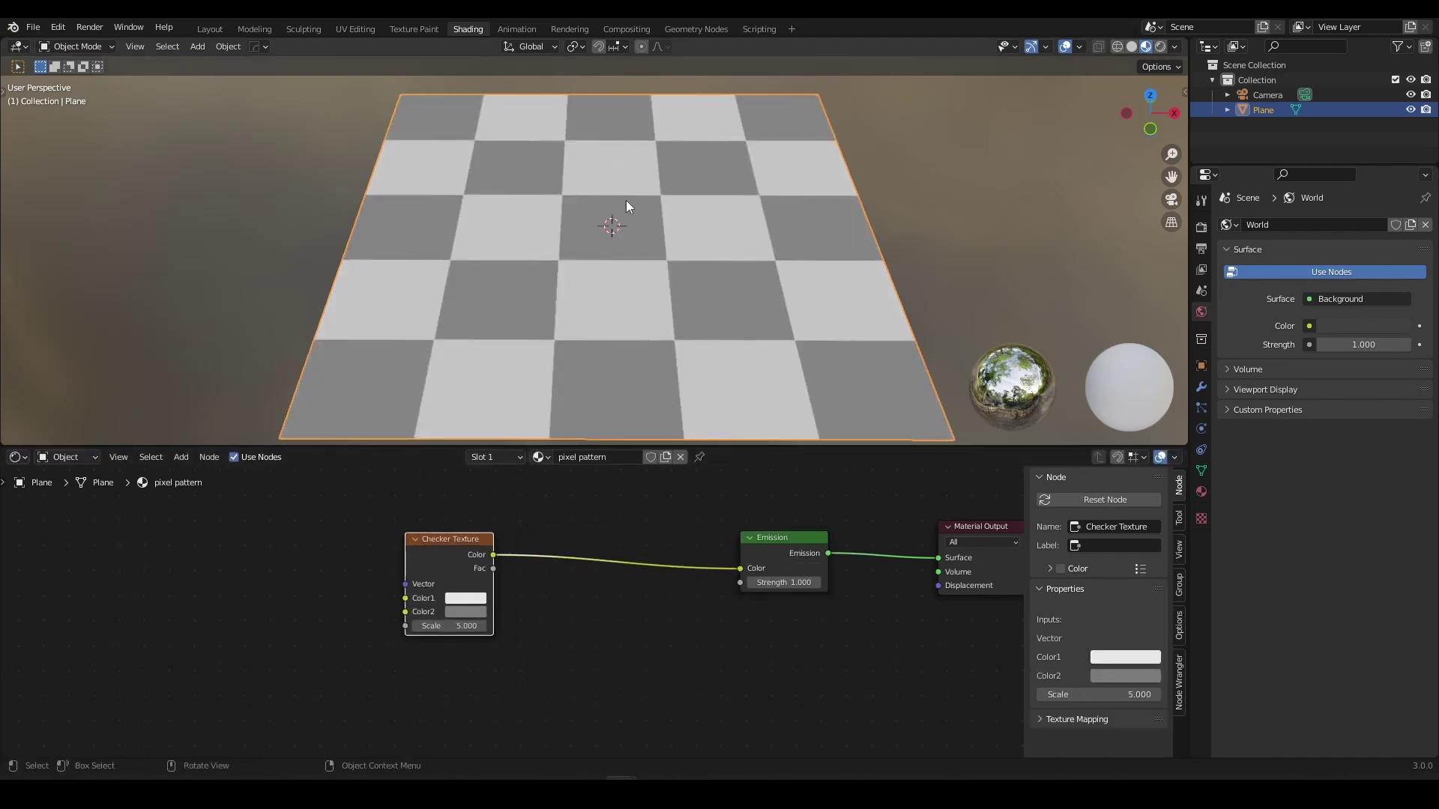
Try a scale of 1 on the Checker Texture node.
{"action": "scroll", "coordinate": [626, 200], "scroll_direction": "down", "scroll_amount": 4}
{"action": "middle_click_drag", "start_coordinate": [628, 201], "coordinate": [723, 134]}
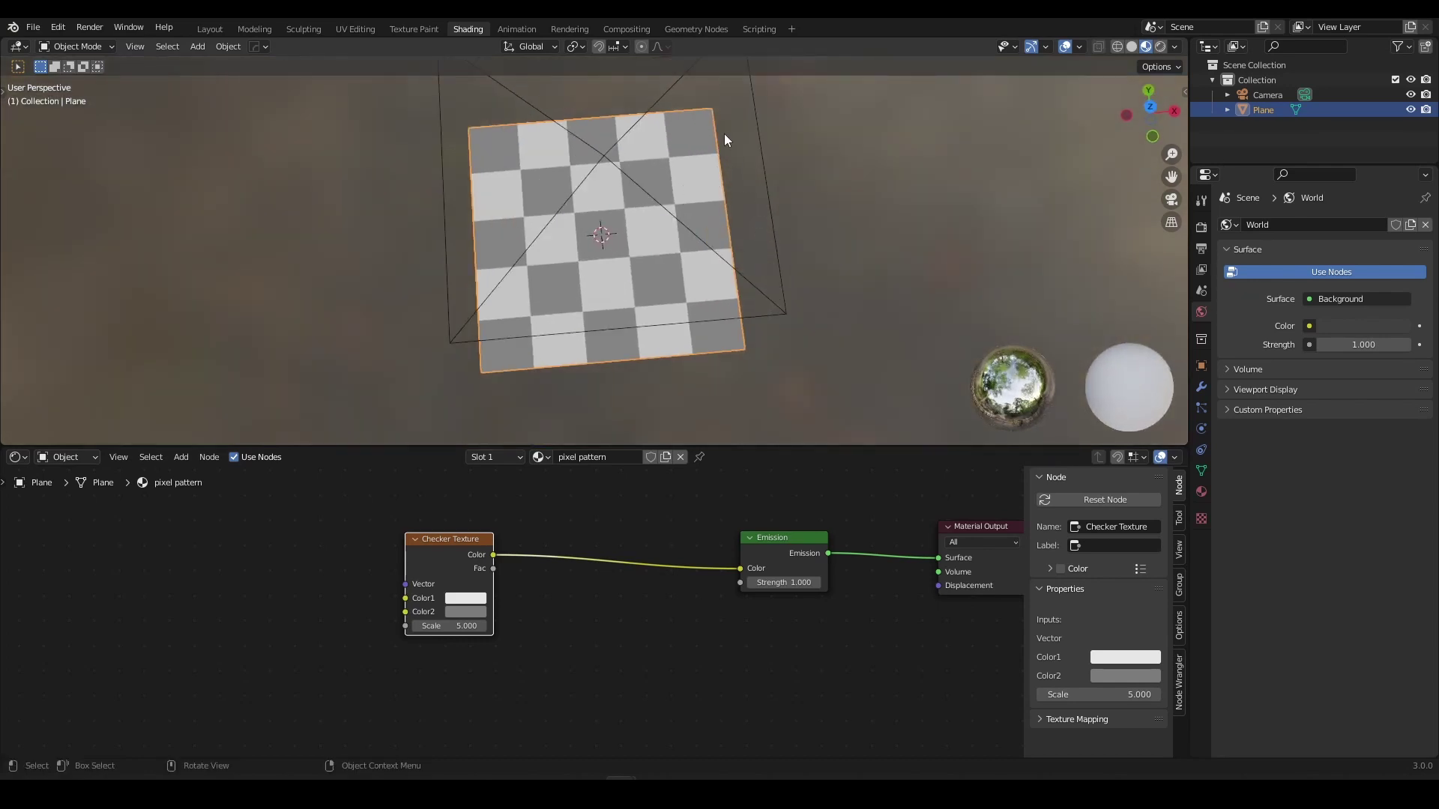
{"action": "scroll", "coordinate": [632, 225], "scroll_direction": "up", "scroll_amount": 2}
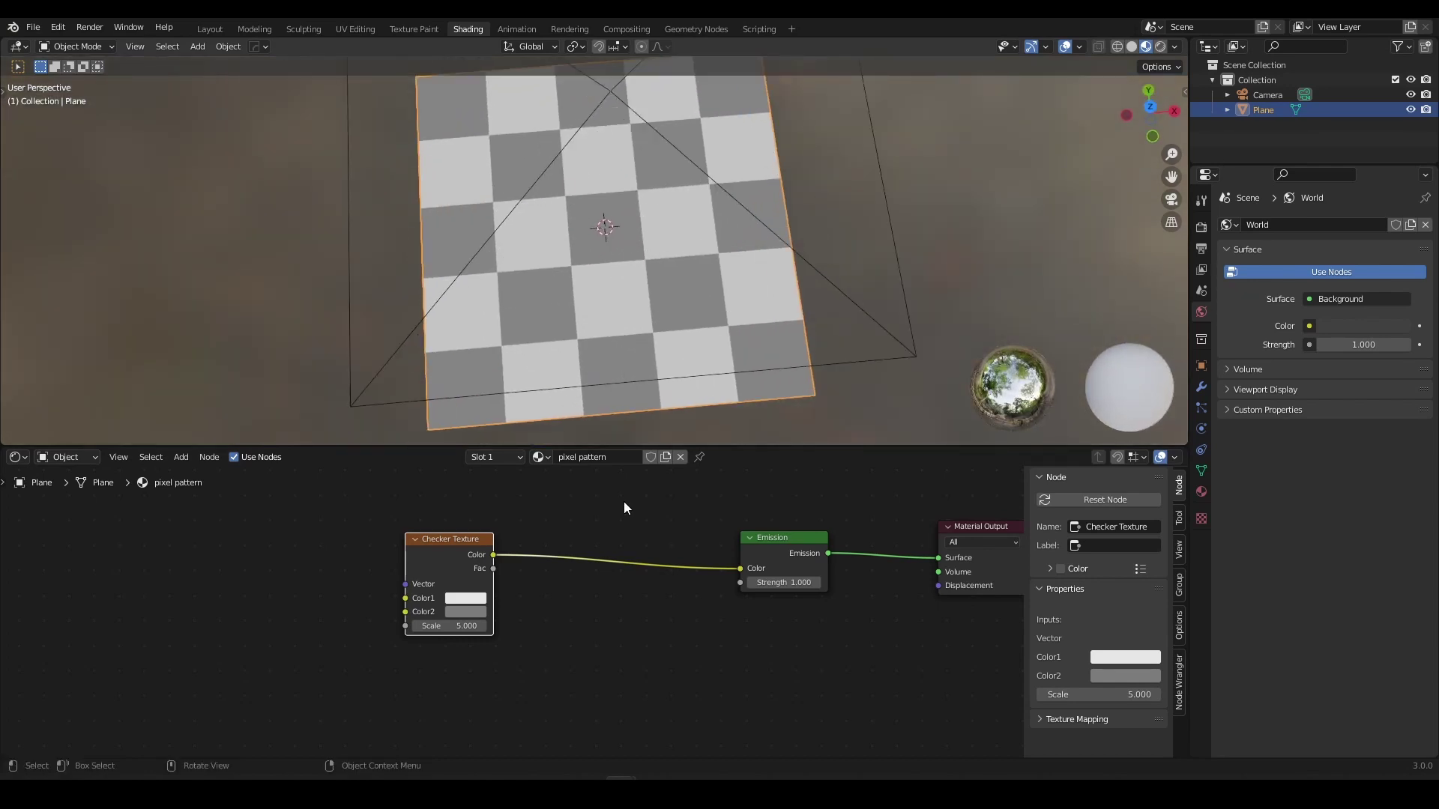
{"action": "left_click", "coordinate": [466, 625]}
{"action": "type", "text": "1"}
{"action": "key", "text": "Return"}
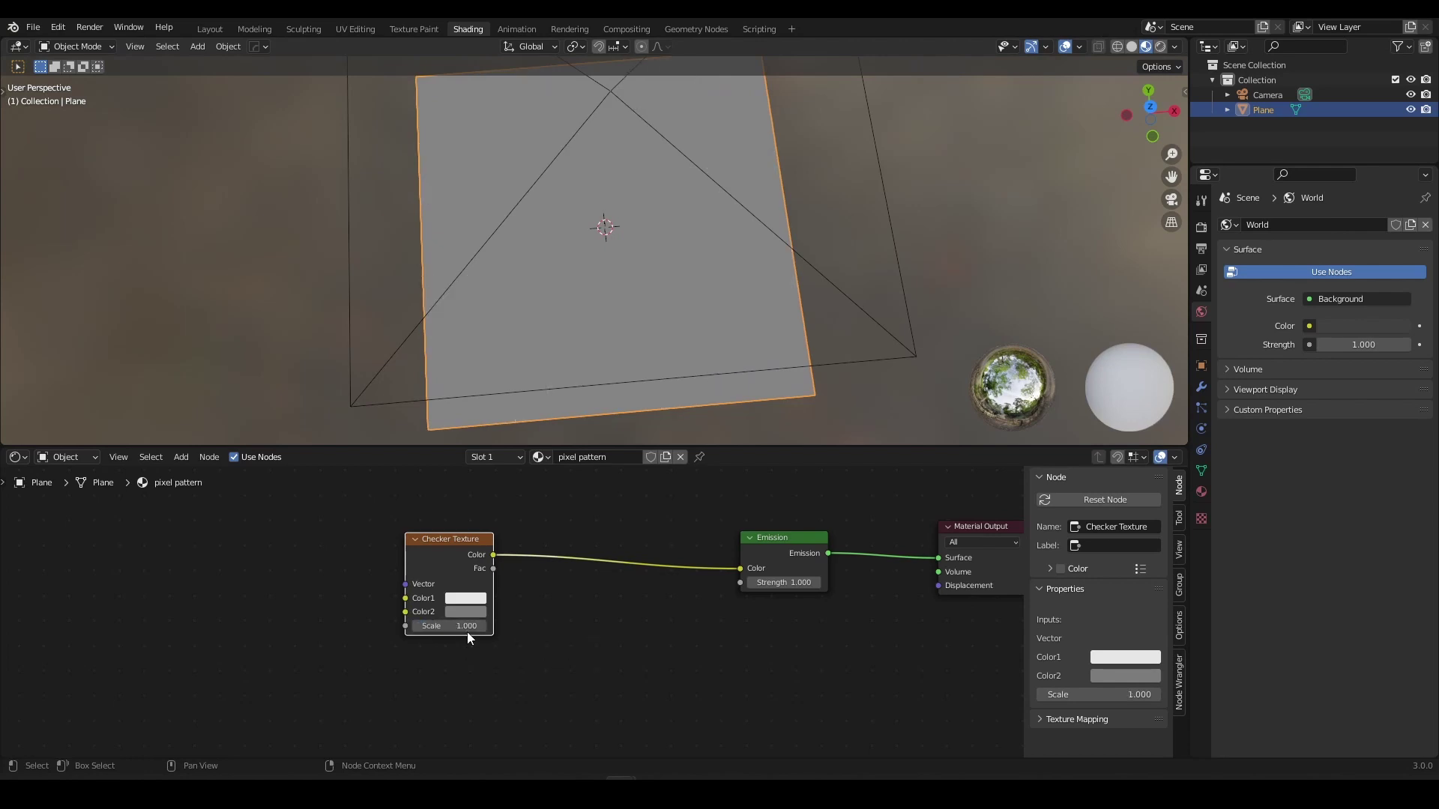
{"action": "scroll", "coordinate": [622, 300], "scroll_direction": "down", "scroll_amount": 3}
{"action": "scroll", "coordinate": [701, 131], "scroll_direction": "up", "scroll_amount": 1}
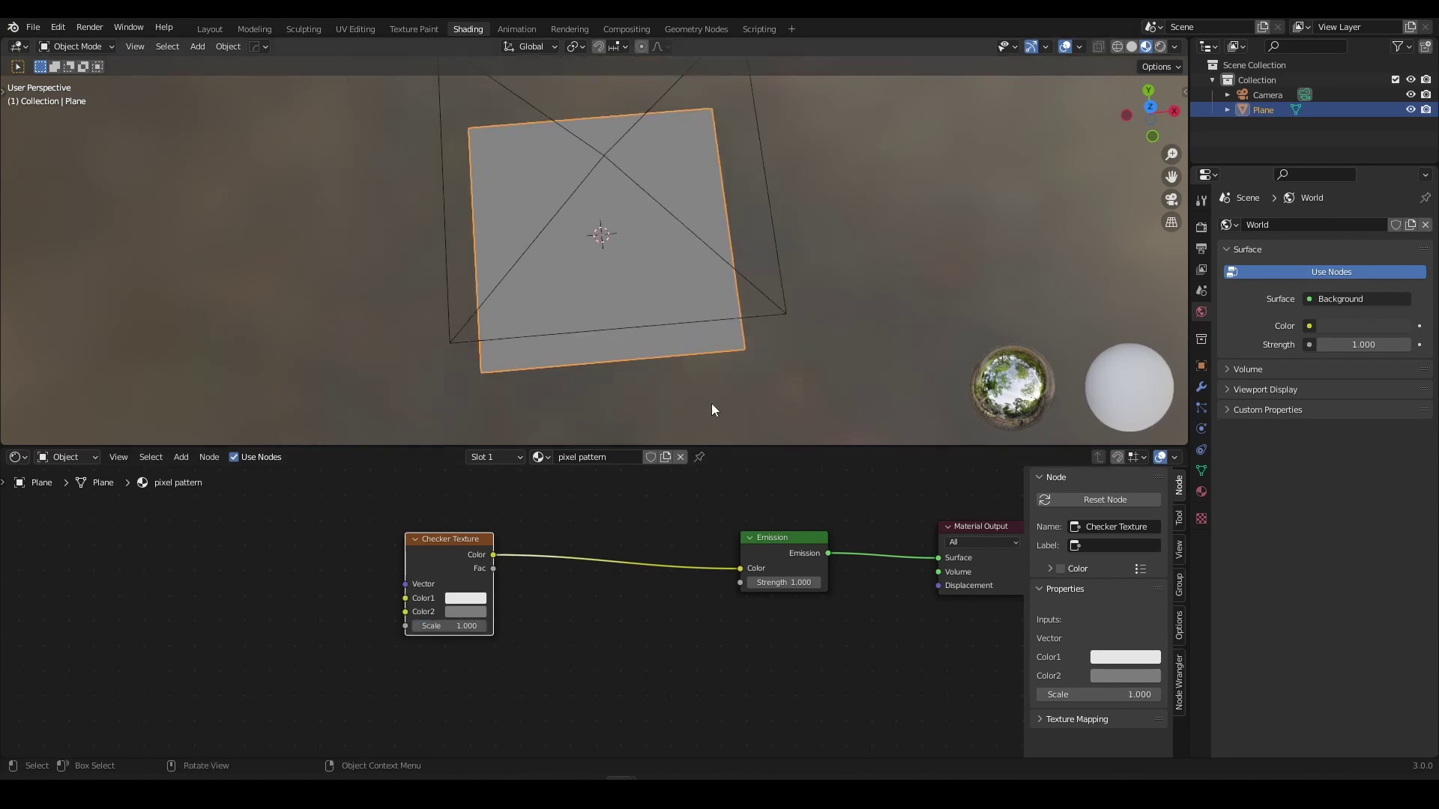
Set the Checker Texture node's scale to 2.
{"action": "left_click", "coordinate": [468, 625]}
{"action": "type", "text": "2"}
{"action": "key", "text": "Return"}
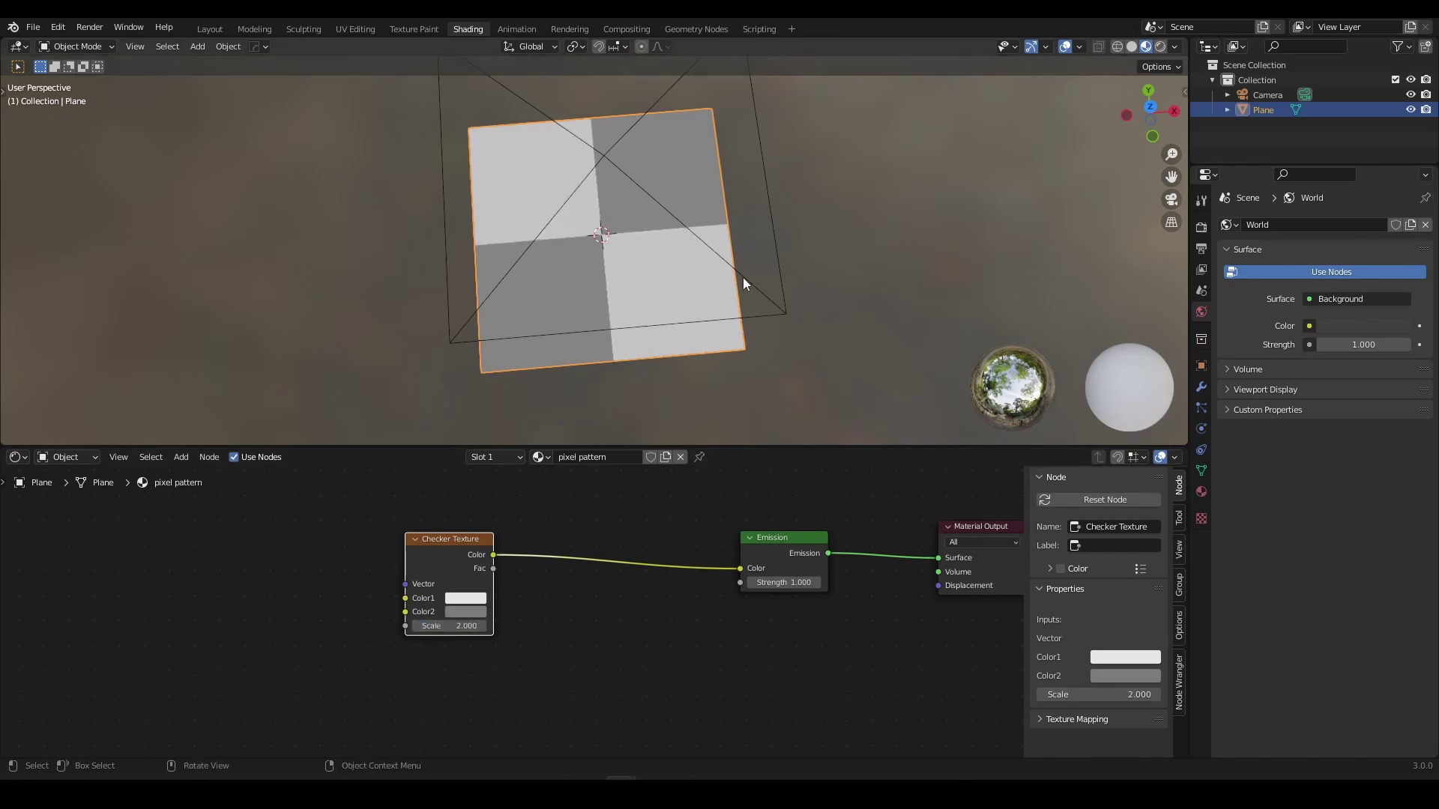
{"action": "scroll", "coordinate": [633, 267], "scroll_direction": "up", "scroll_amount": 1}
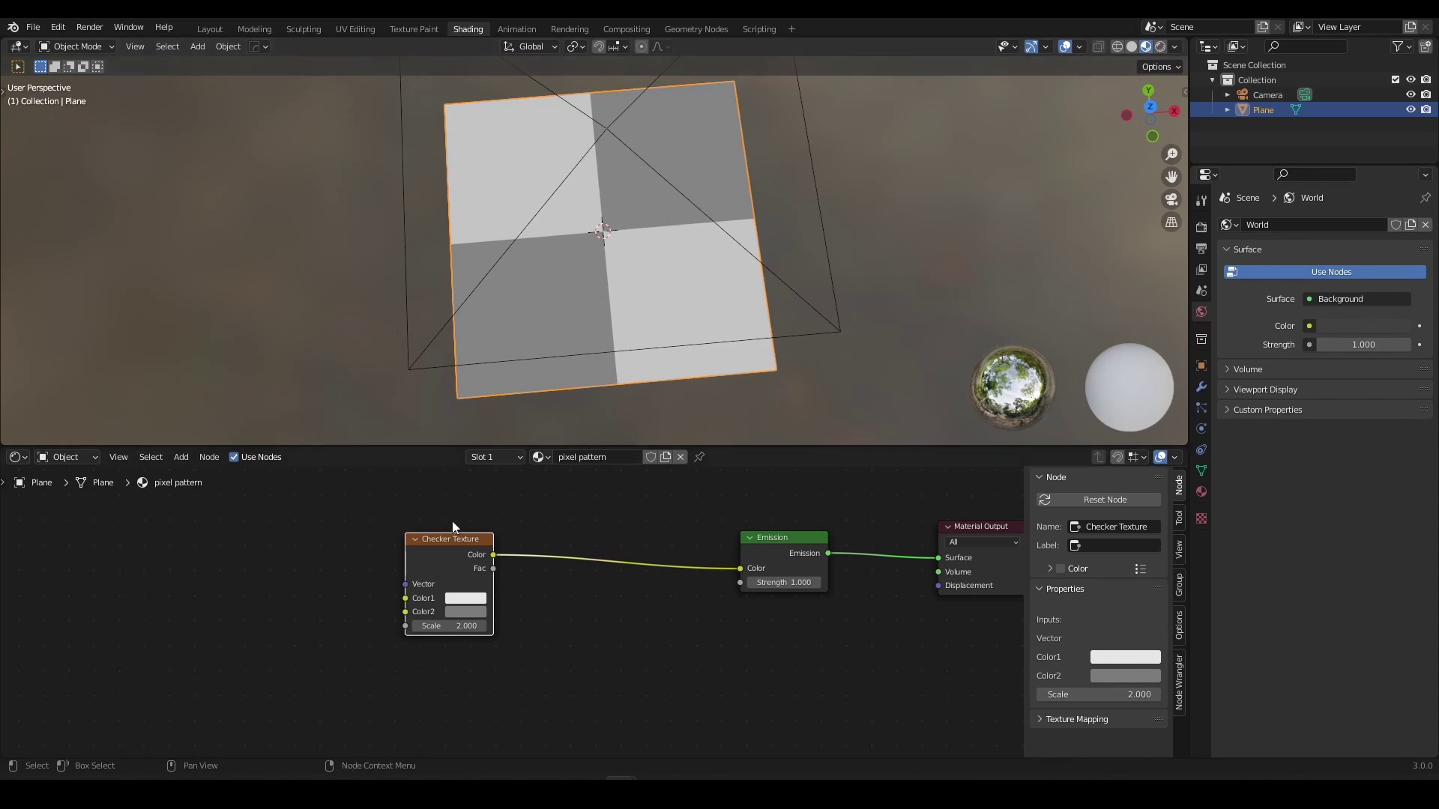
Move the Checker Texture node farther from the Emission node and place a duplicate of it directly below.
{"action": "scroll", "coordinate": [459, 538], "scroll_direction": "down", "scroll_amount": 2}
{"action": "middle_click_drag", "start_coordinate": [432, 513], "coordinate": [478, 494]}
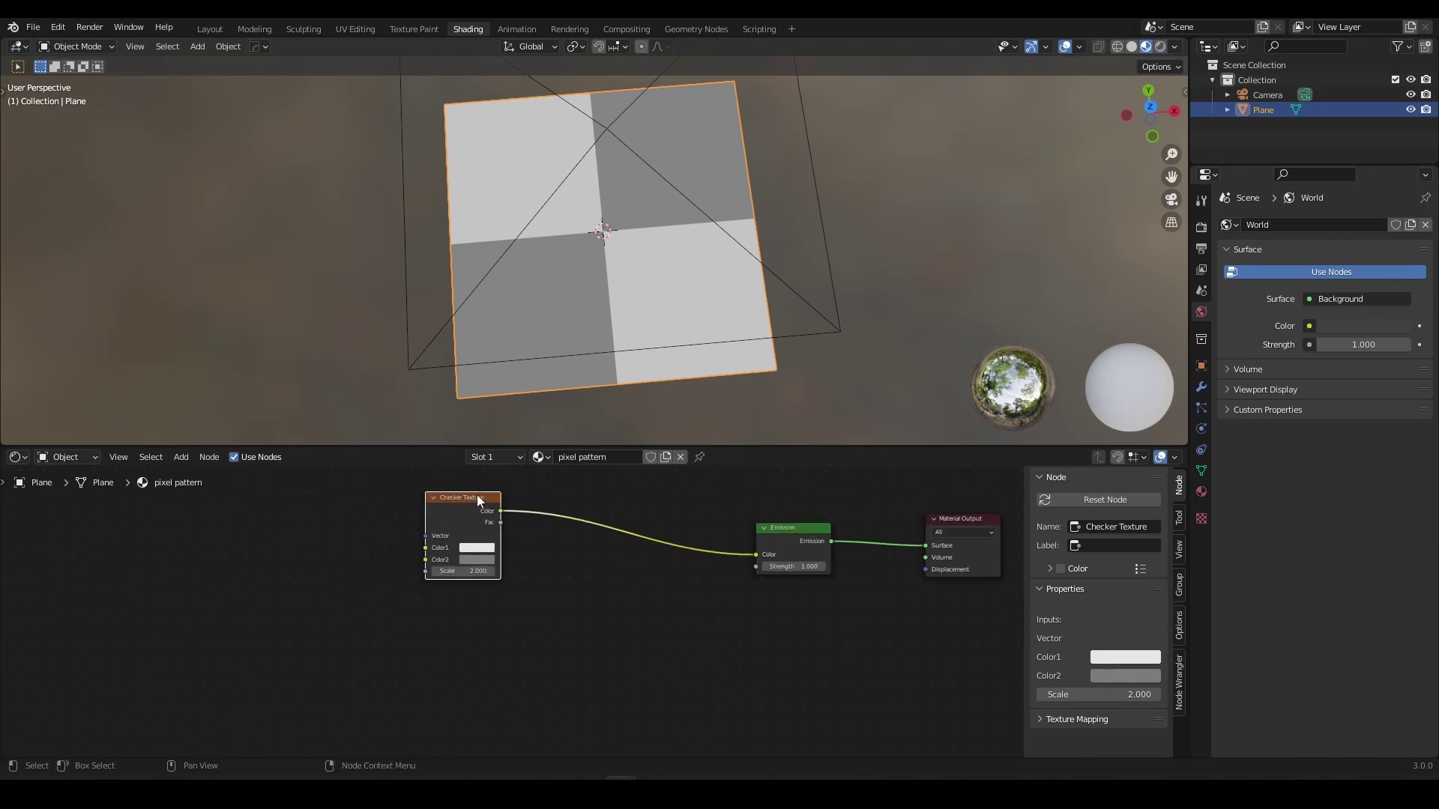
{"action": "left_click_drag", "start_coordinate": [476, 494], "coordinate": [424, 496]}
{"action": "scroll", "coordinate": [424, 496], "scroll_direction": "up", "scroll_amount": 1}
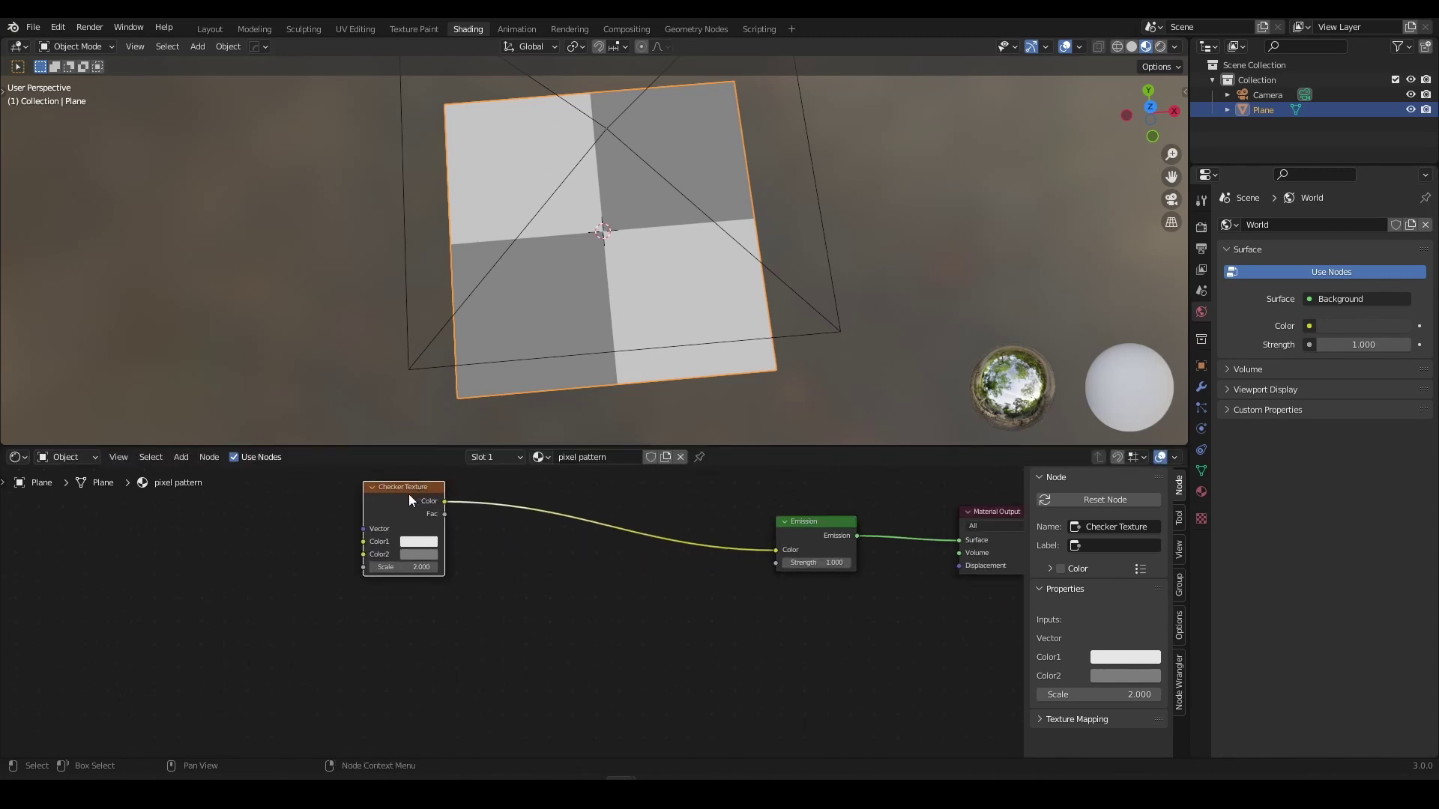
{"action": "key", "text": "shift+d"}
{"action": "left_click", "coordinate": [406, 609]}
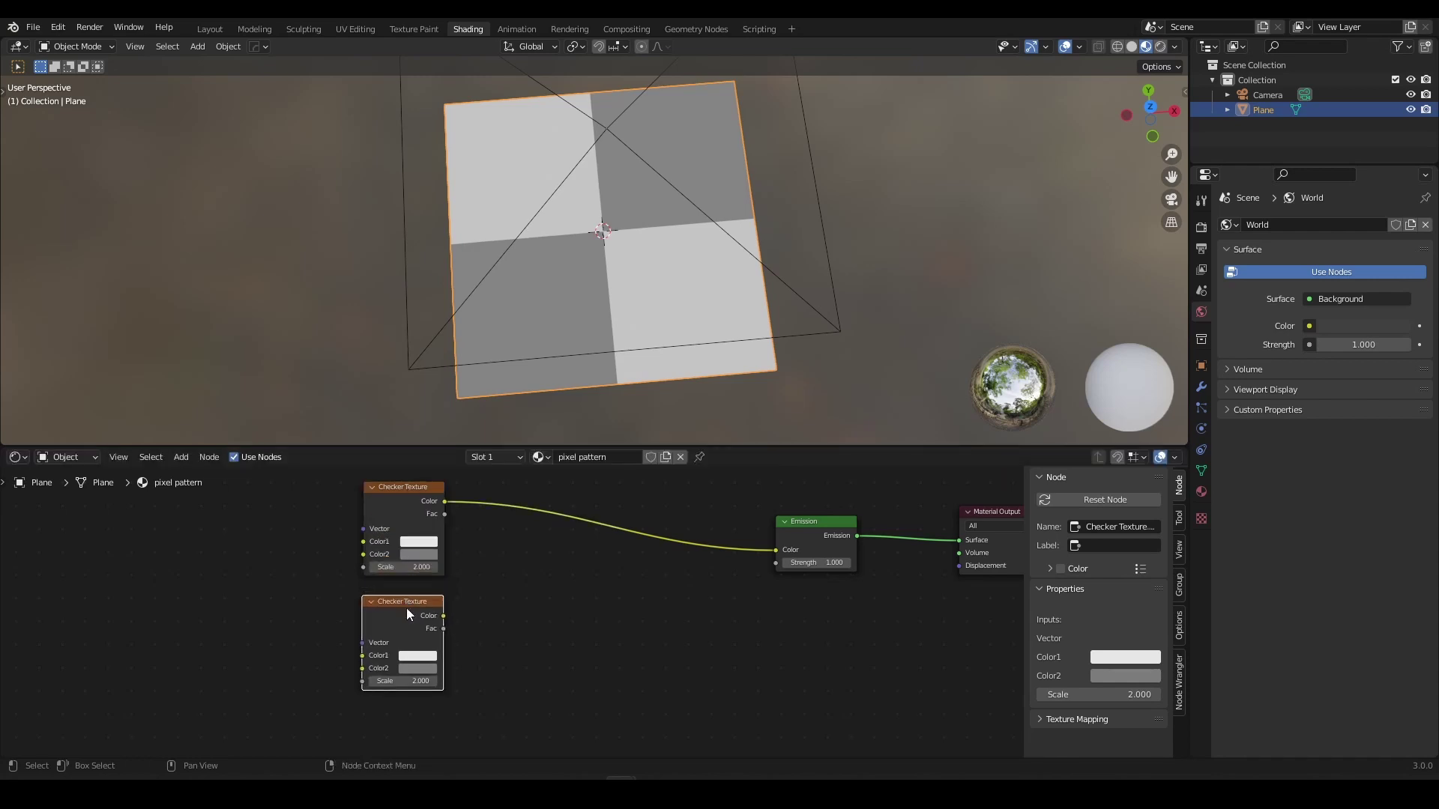
Search the add-on preferences for "node" to check that Node Wrangler is enabled, and save the preferences.
{"action": "left_click", "coordinate": [59, 28]}
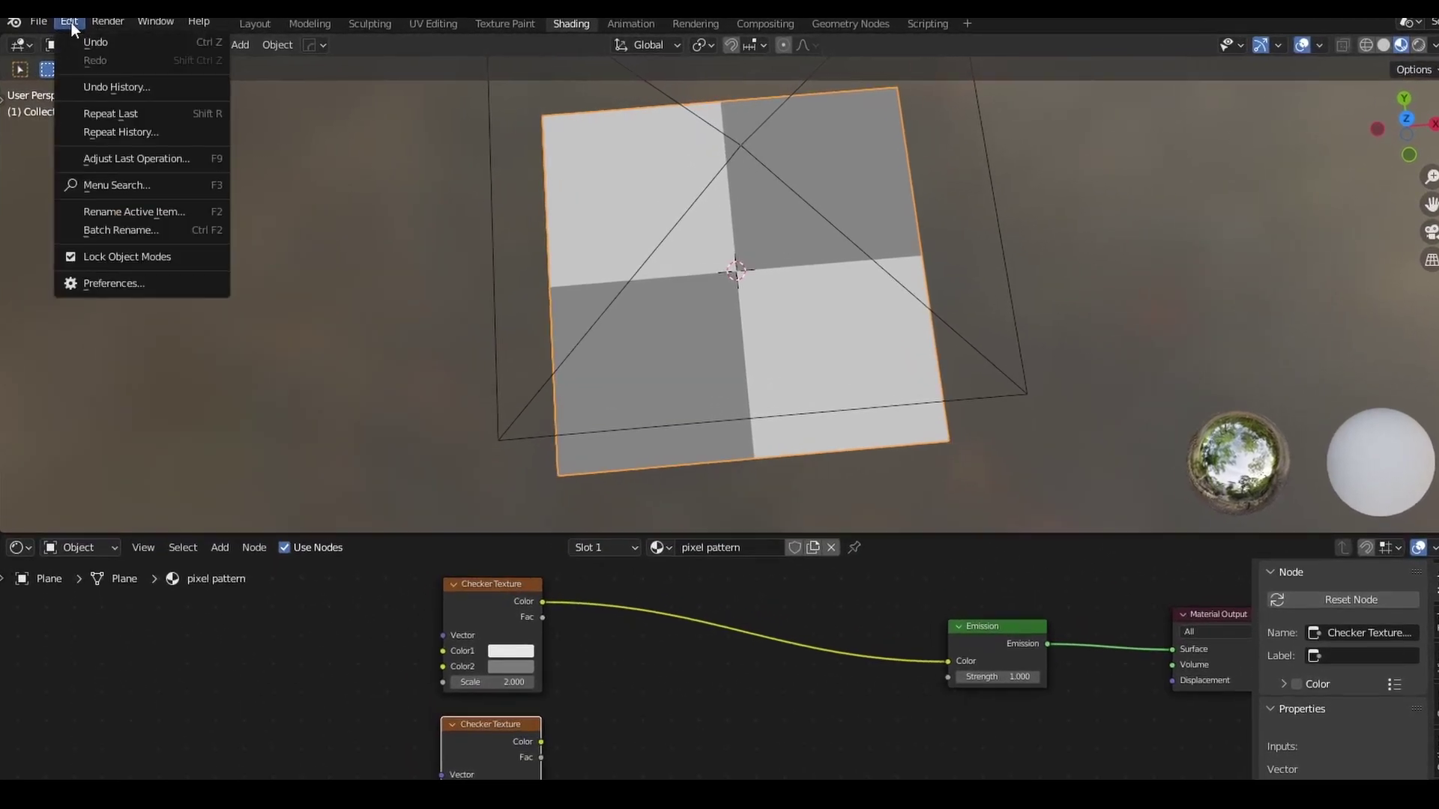
{"action": "left_click", "coordinate": [147, 331]}
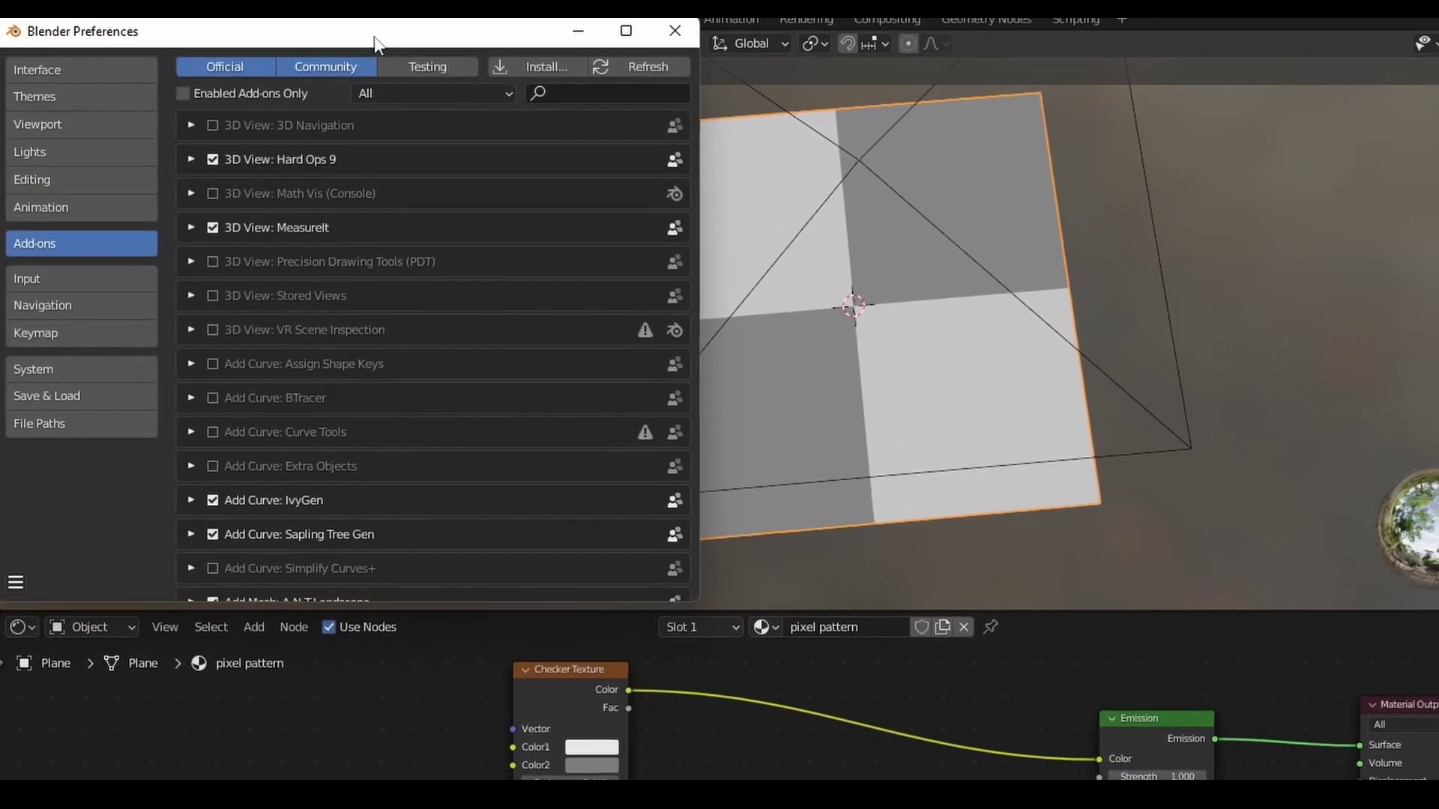
{"action": "left_click_drag", "start_coordinate": [377, 37], "coordinate": [712, 199]}
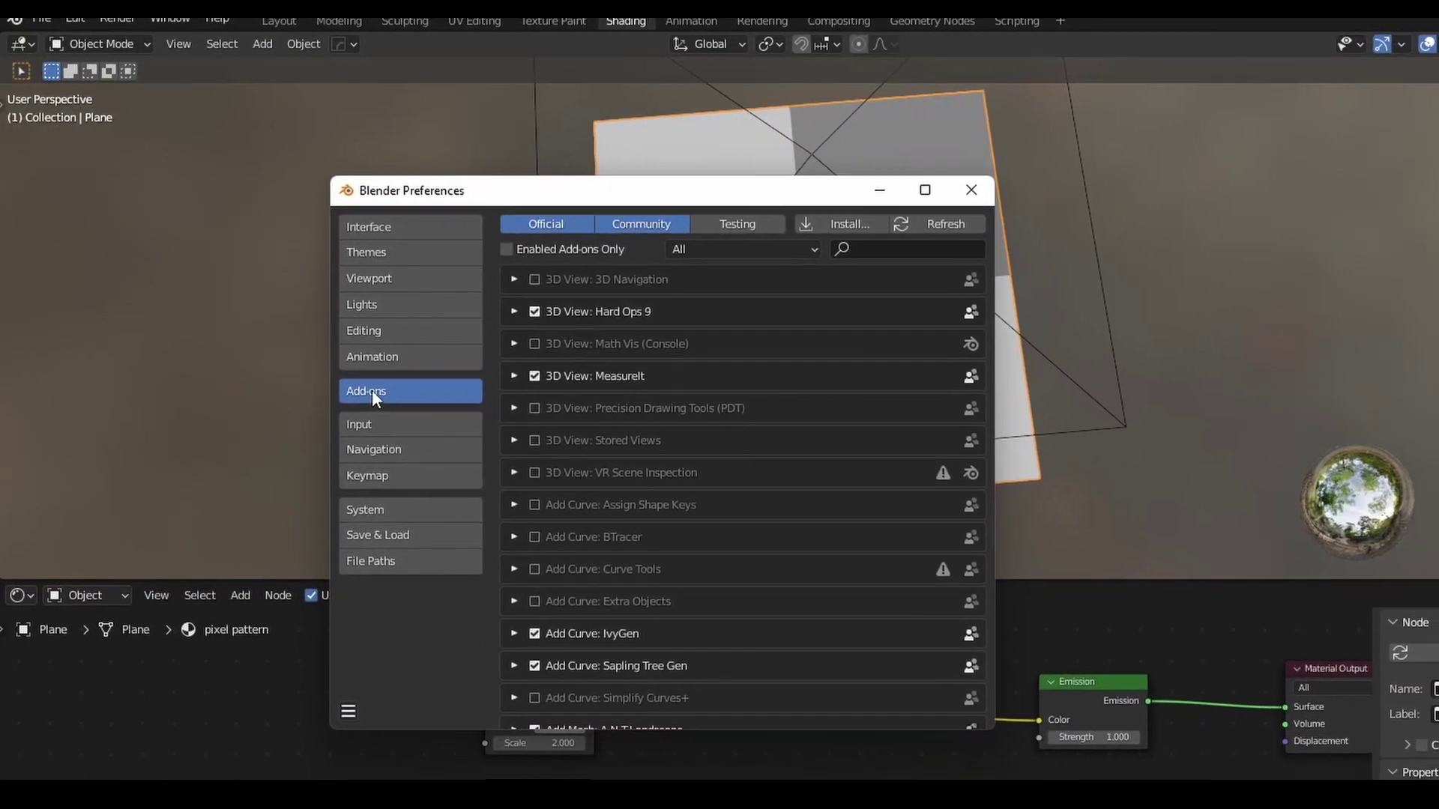
{"action": "left_click", "coordinate": [816, 241]}
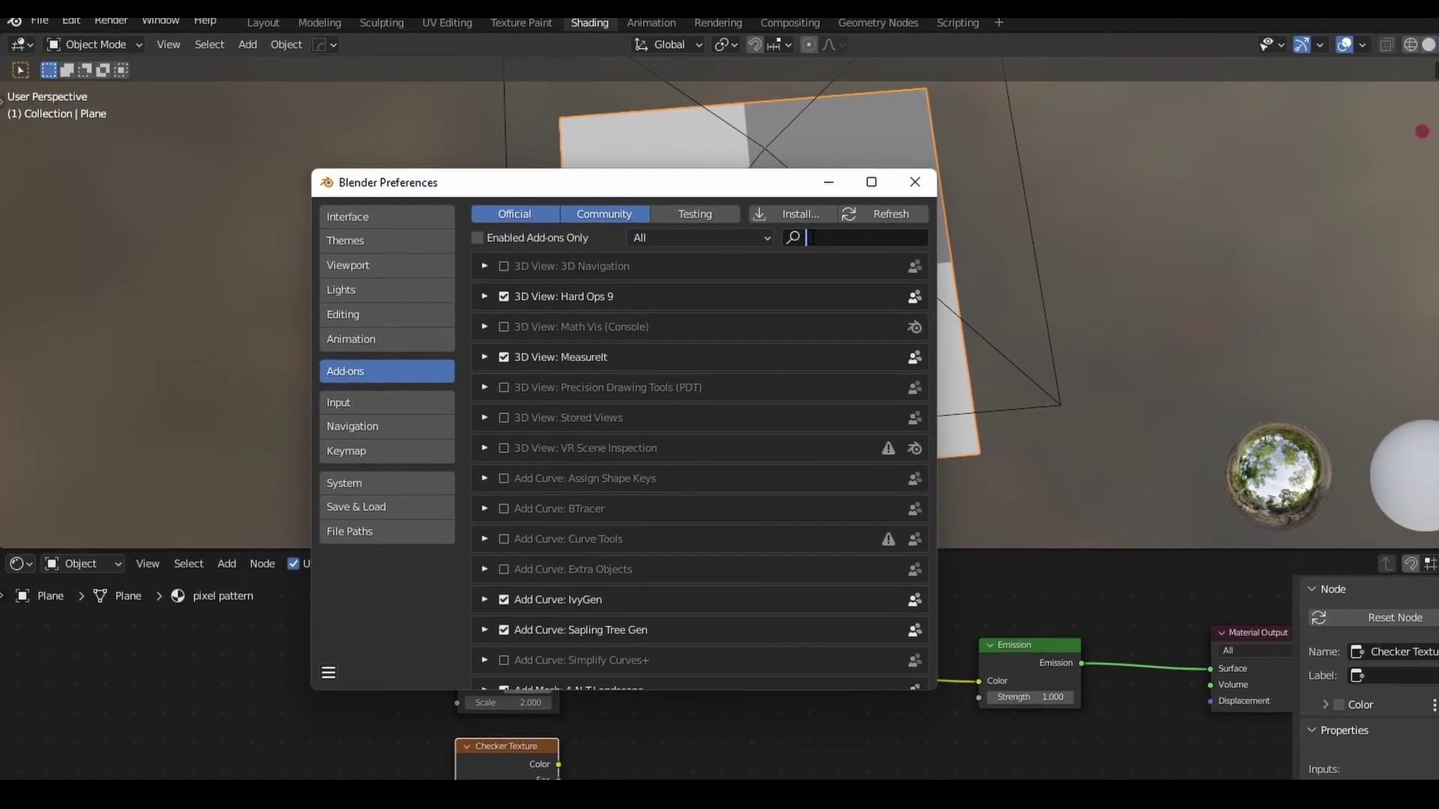
{"action": "type", "text": "node"}
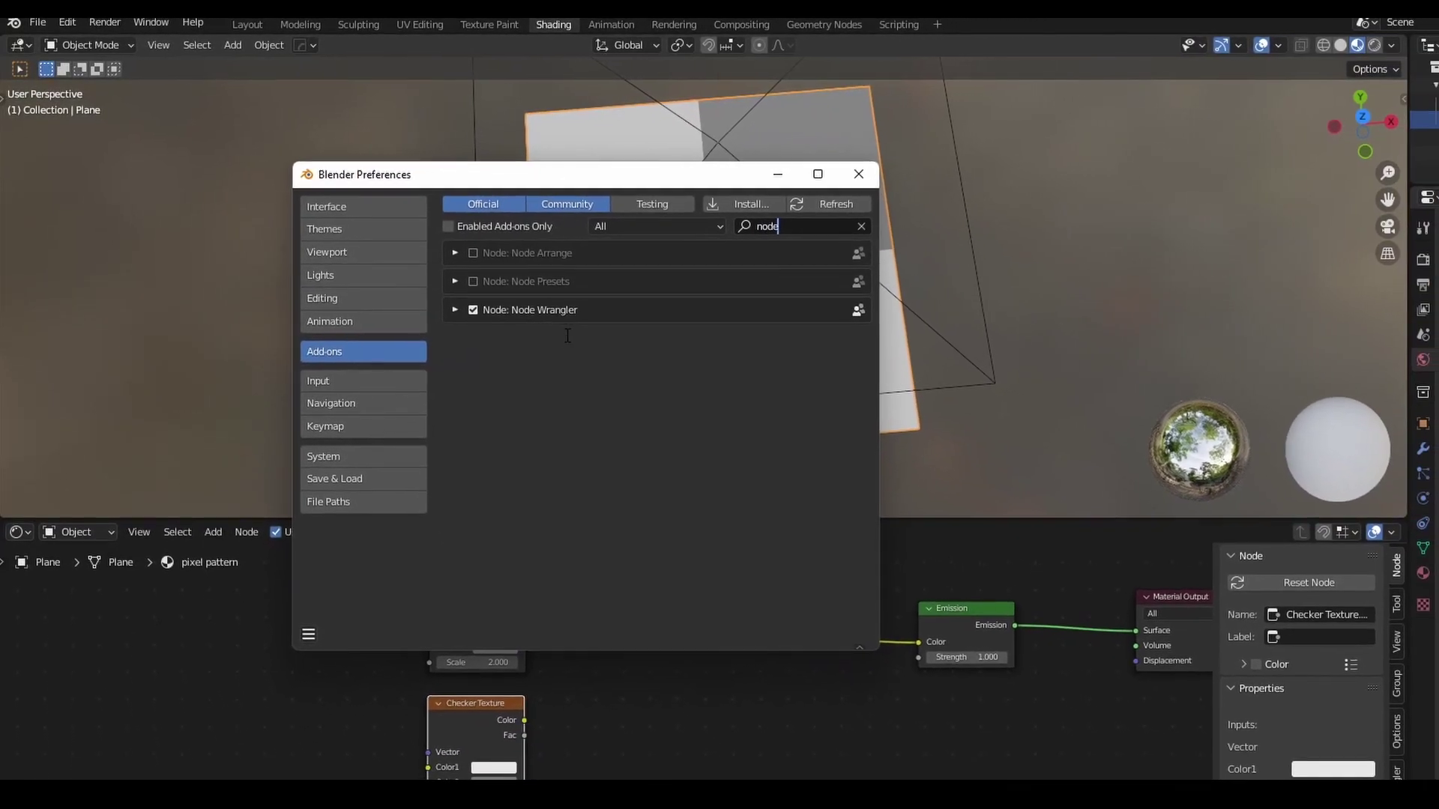
{"action": "left_click", "coordinate": [299, 616]}
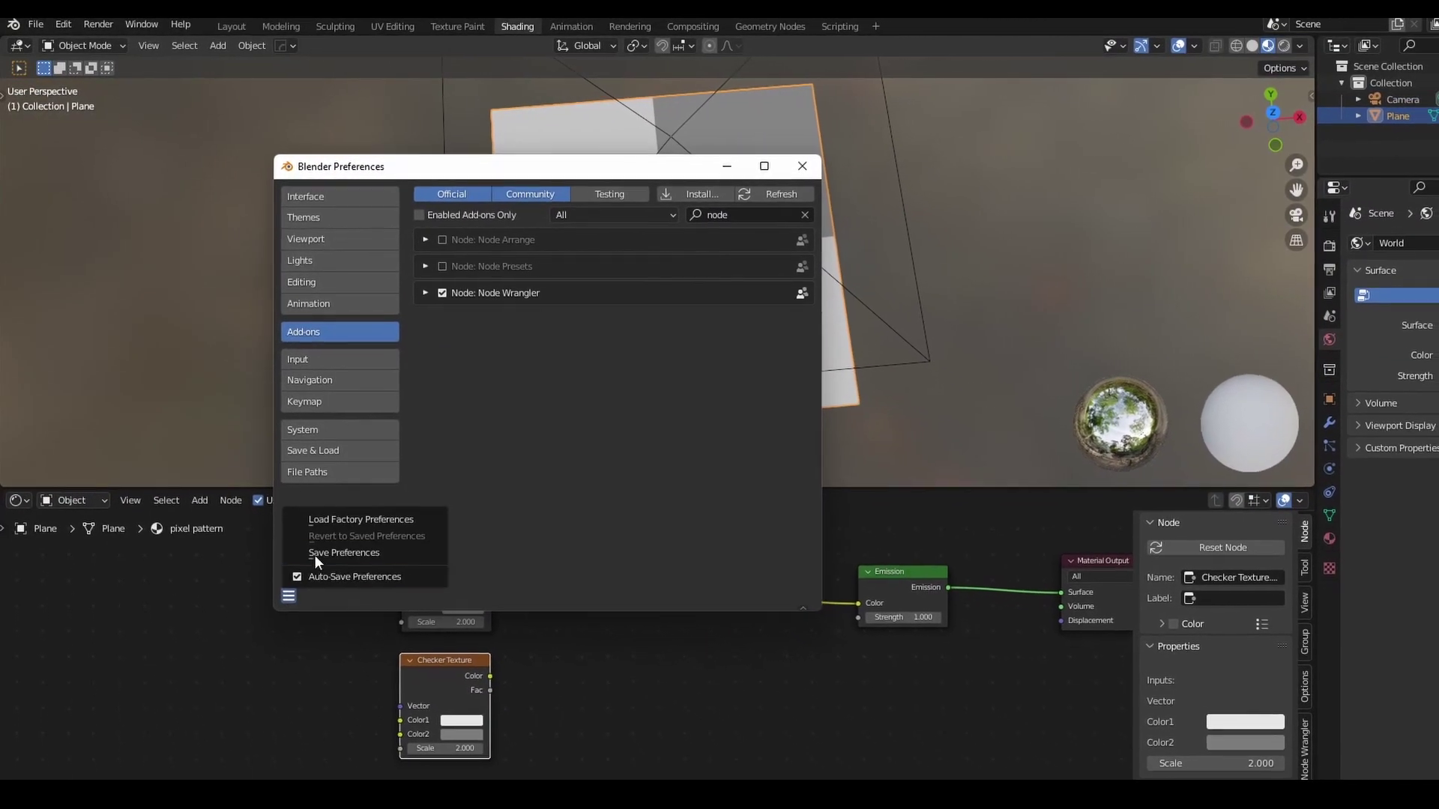
{"action": "left_click", "coordinate": [329, 571]}
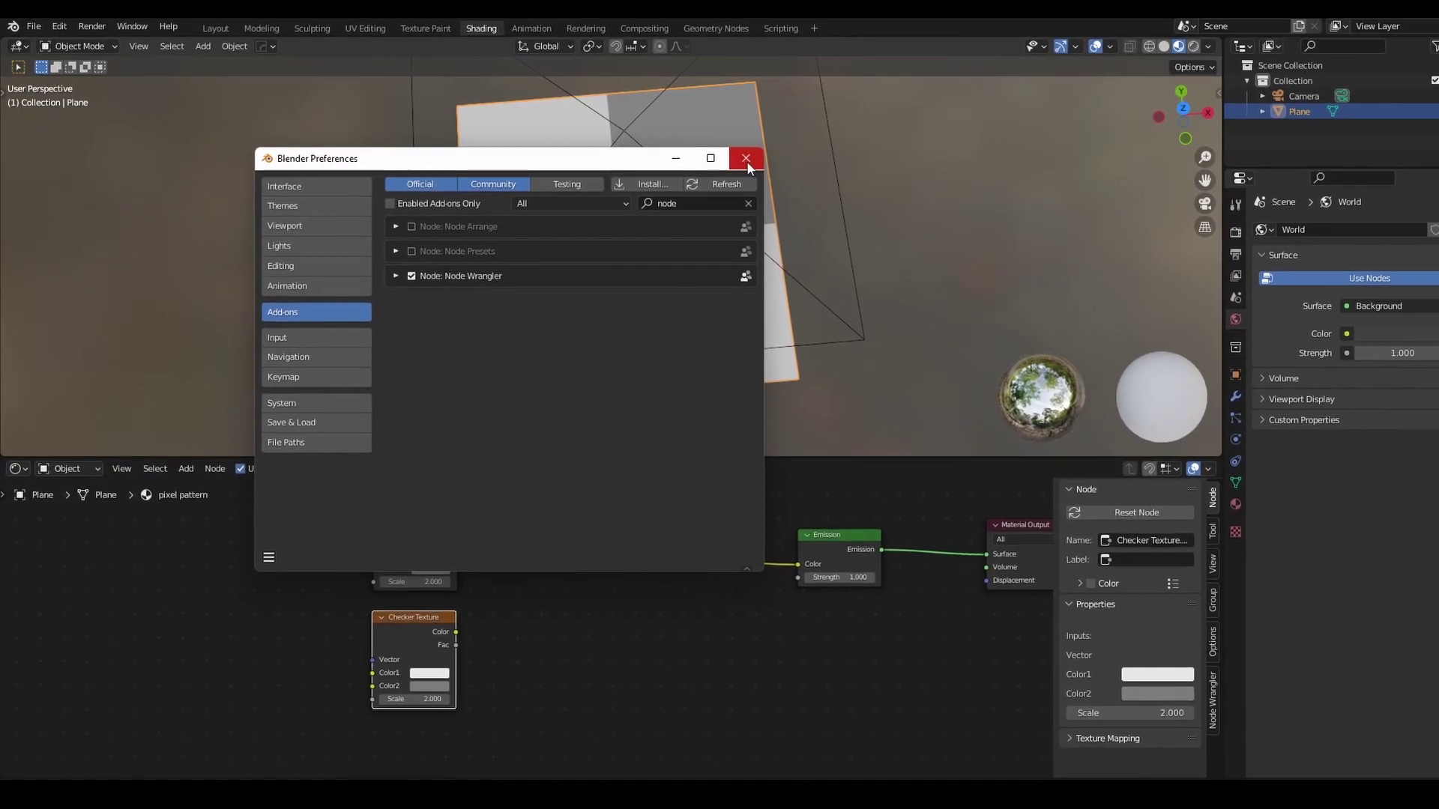
{"action": "left_click", "coordinate": [774, 162]}
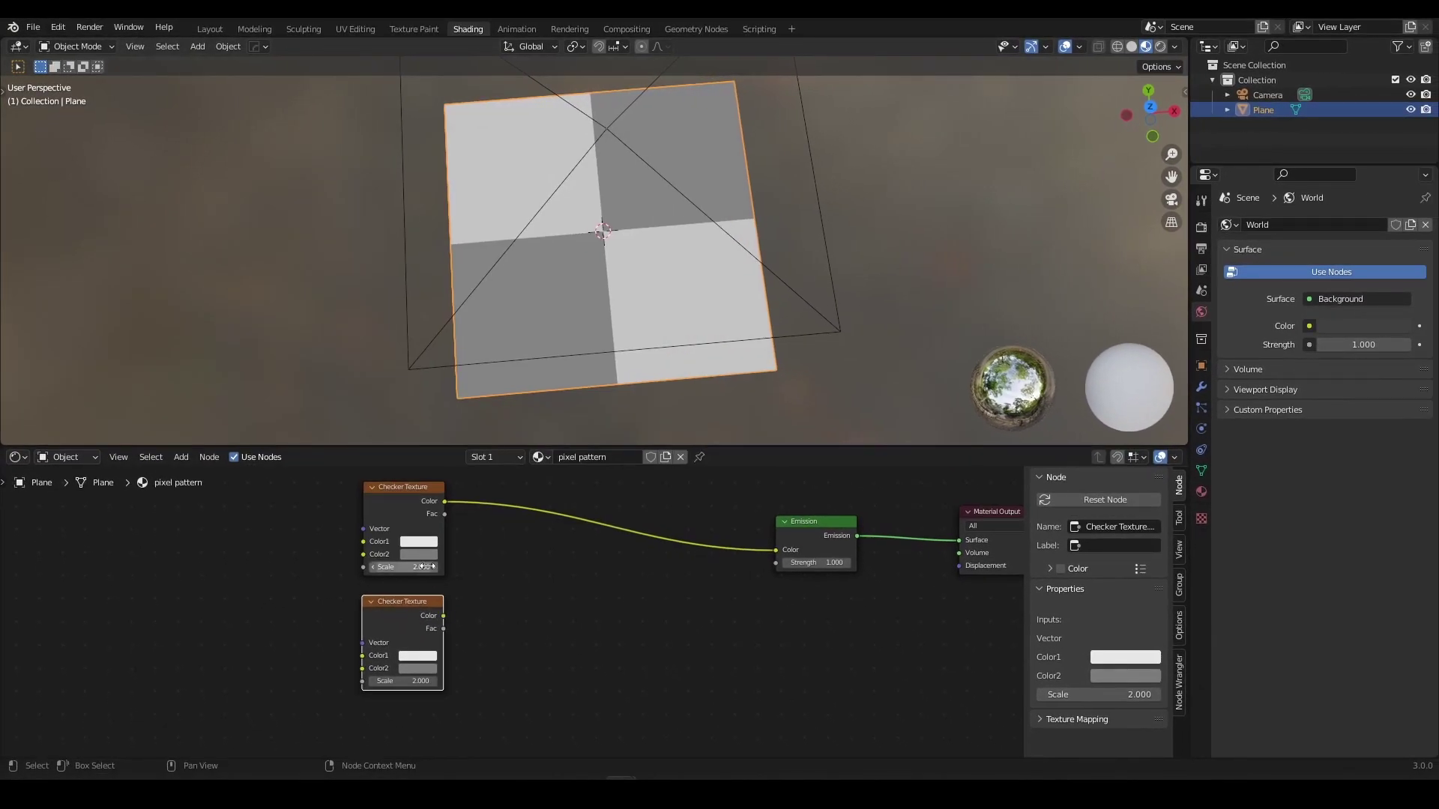
Using Node Wrangler, merge the two Checker Texture nodes through a Mix node, reposition it beside the upper texture and expand it.
{"action": "left_click", "coordinate": [1179, 681]}
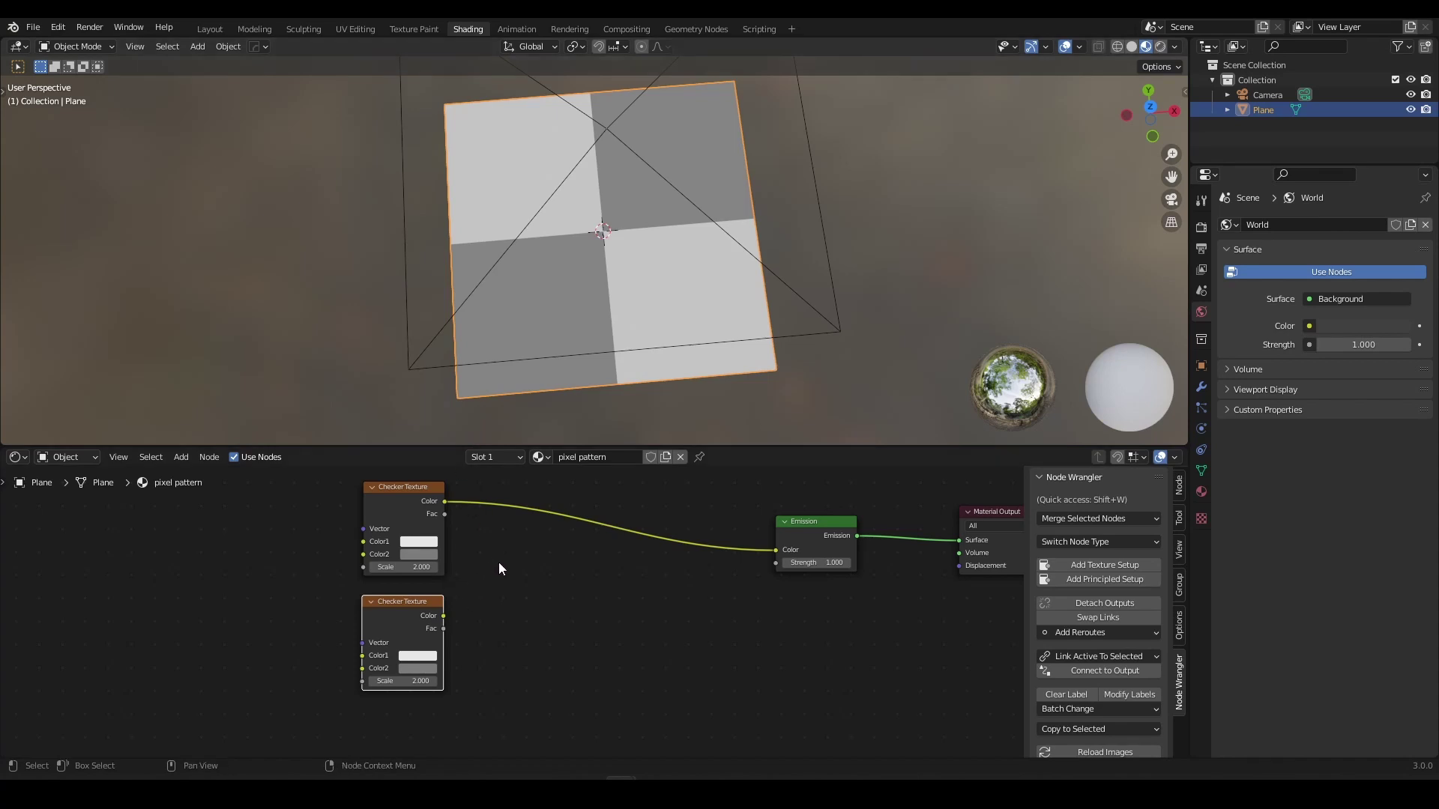
{"action": "mouse_move", "coordinate": [419, 610]}
{"action": "right_mouse_down", "text": "ctrl+shift"}
{"action": "mouse_move", "coordinate": [419, 521]}
{"action": "mouse_move", "coordinate": [393, 554]}
{"action": "mouse_move", "coordinate": [430, 499]}
{"action": "mouse_move", "coordinate": [429, 521]}
{"action": "right_mouse_up", "text": "ctrl+shift"}
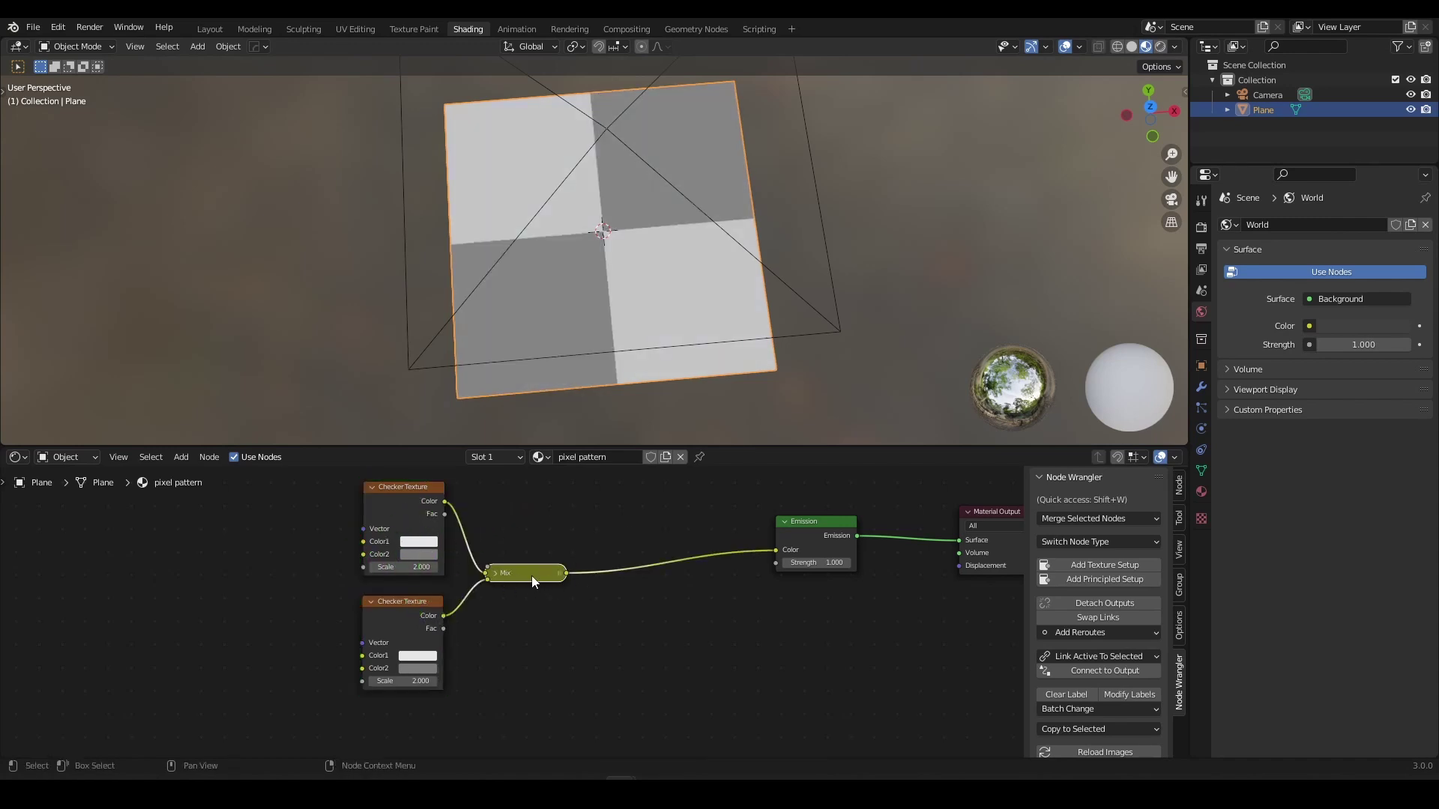
{"action": "left_click_drag", "start_coordinate": [532, 575], "coordinate": [534, 509]}
{"action": "left_click", "coordinate": [511, 527]}
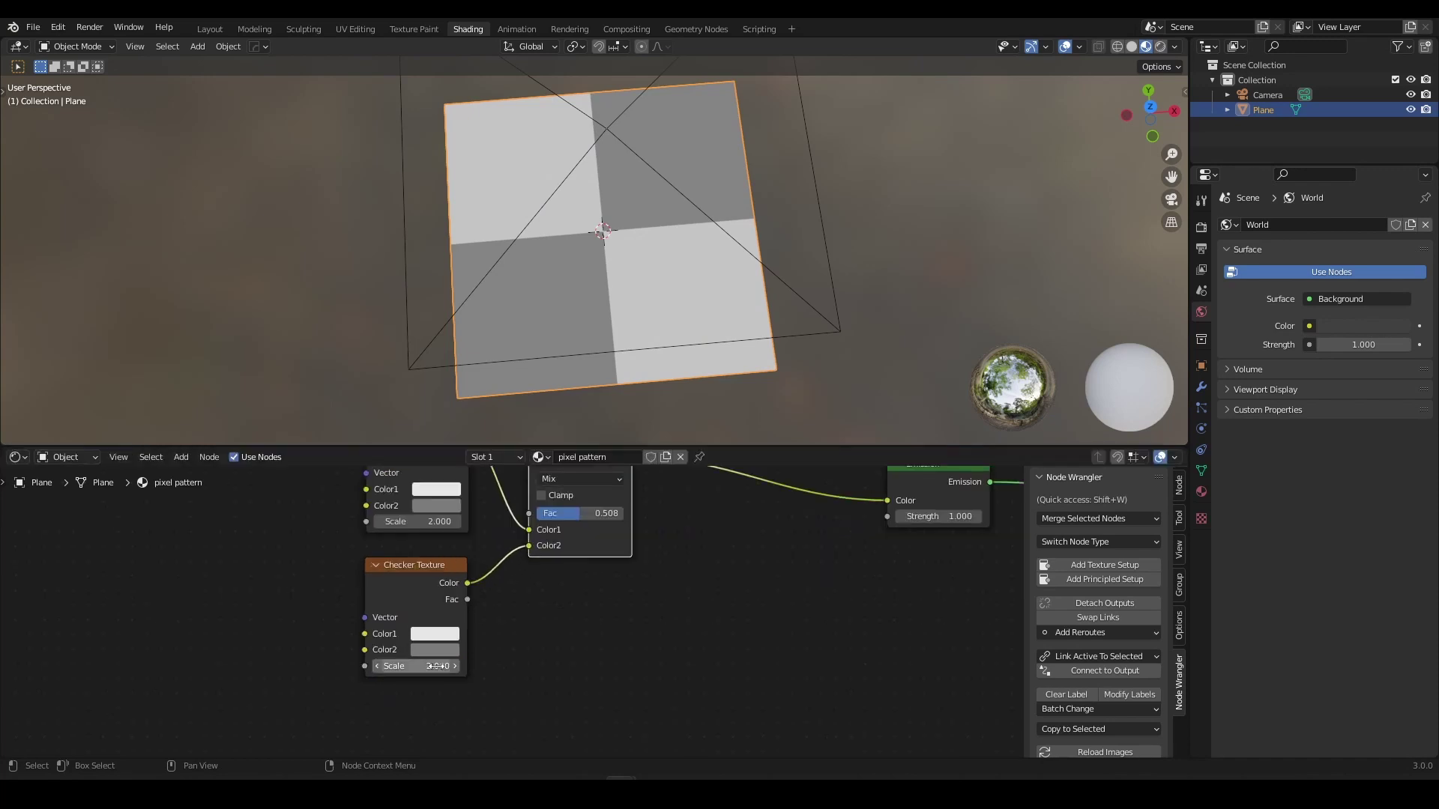
Set the lower Checker Texture's scale to 4 and the Mix node's factor to 0.5.
{"action": "left_click", "coordinate": [438, 665]}
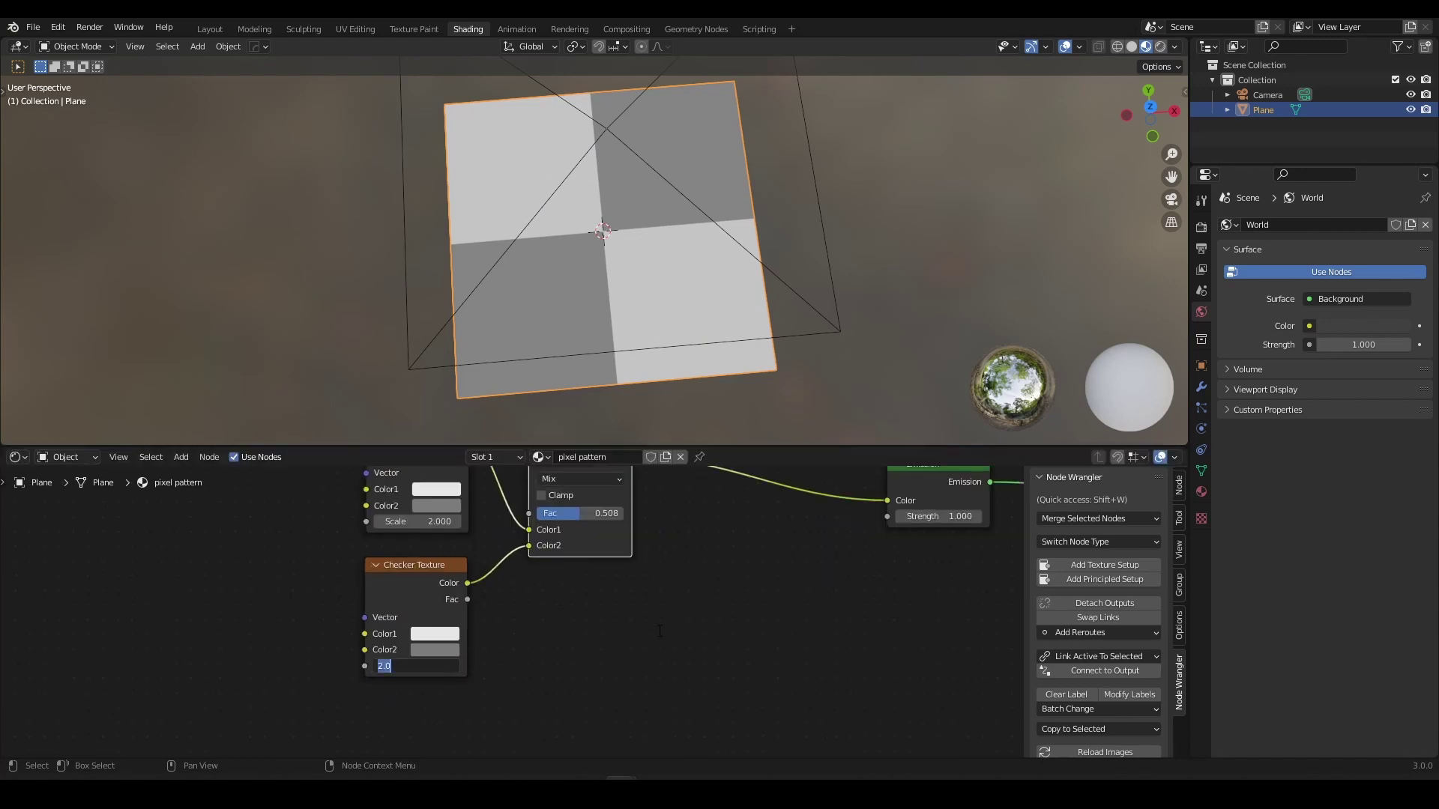
{"action": "type", "text": "4"}
{"action": "key", "text": "Return"}
{"action": "left_click", "coordinate": [602, 513]}
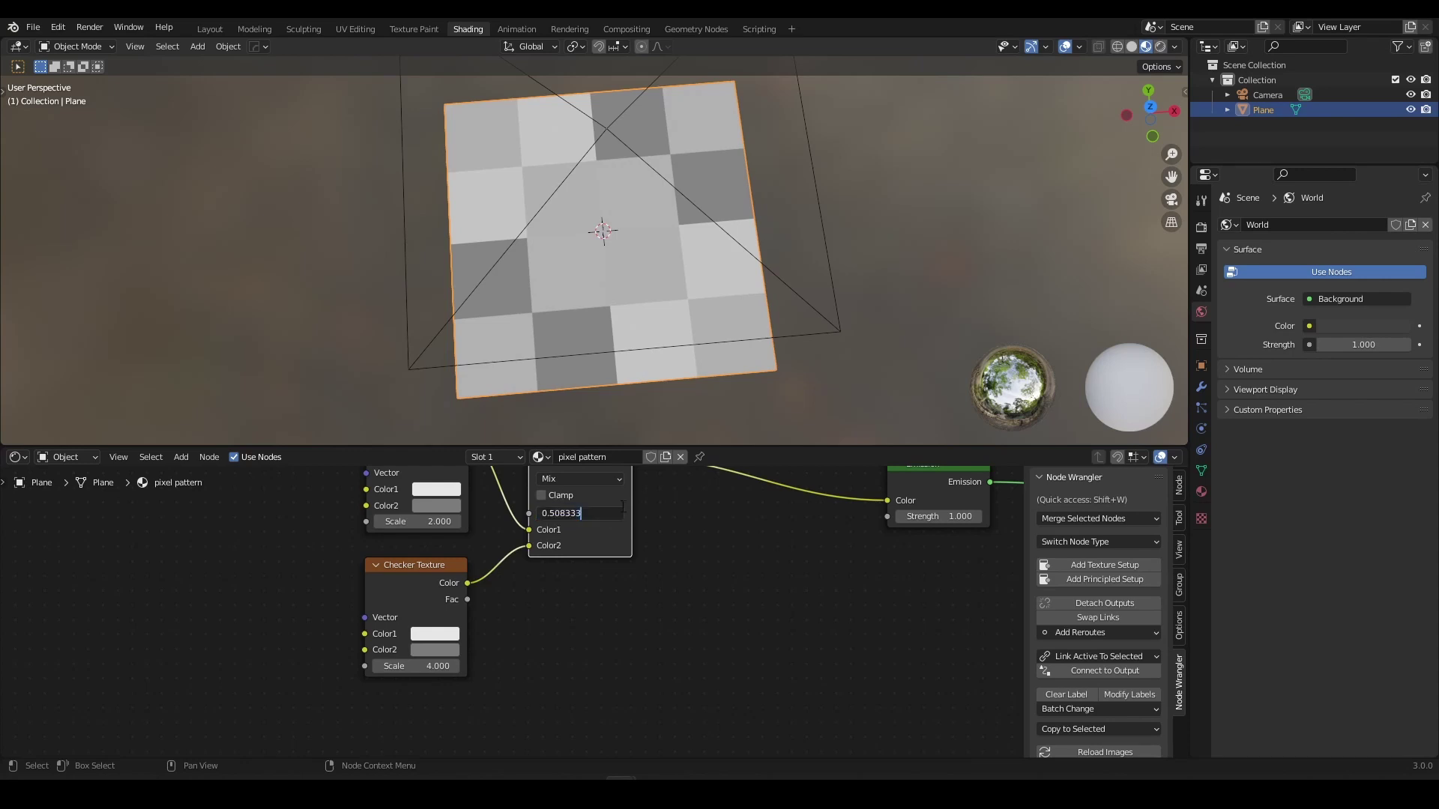
{"action": "key", "text": "BackSpace"}
{"action": "key", "text": "Return"}
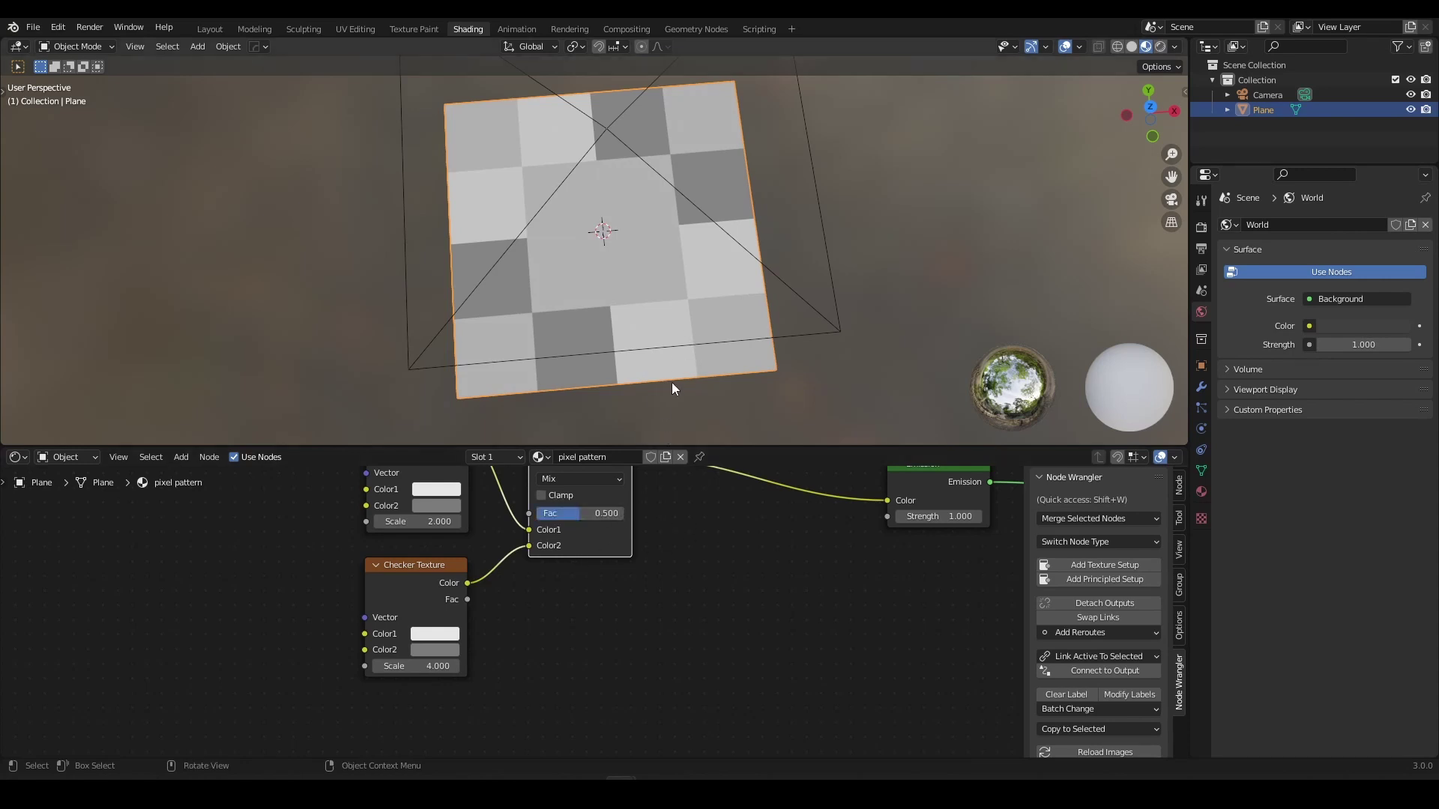
{"action": "scroll", "coordinate": [639, 196], "scroll_direction": "down", "scroll_amount": 2}
{"action": "middle_click_drag", "start_coordinate": [640, 197], "coordinate": [643, 249], "text": "shift"}
{"action": "scroll", "coordinate": [674, 259], "scroll_direction": "up", "scroll_amount": 2}
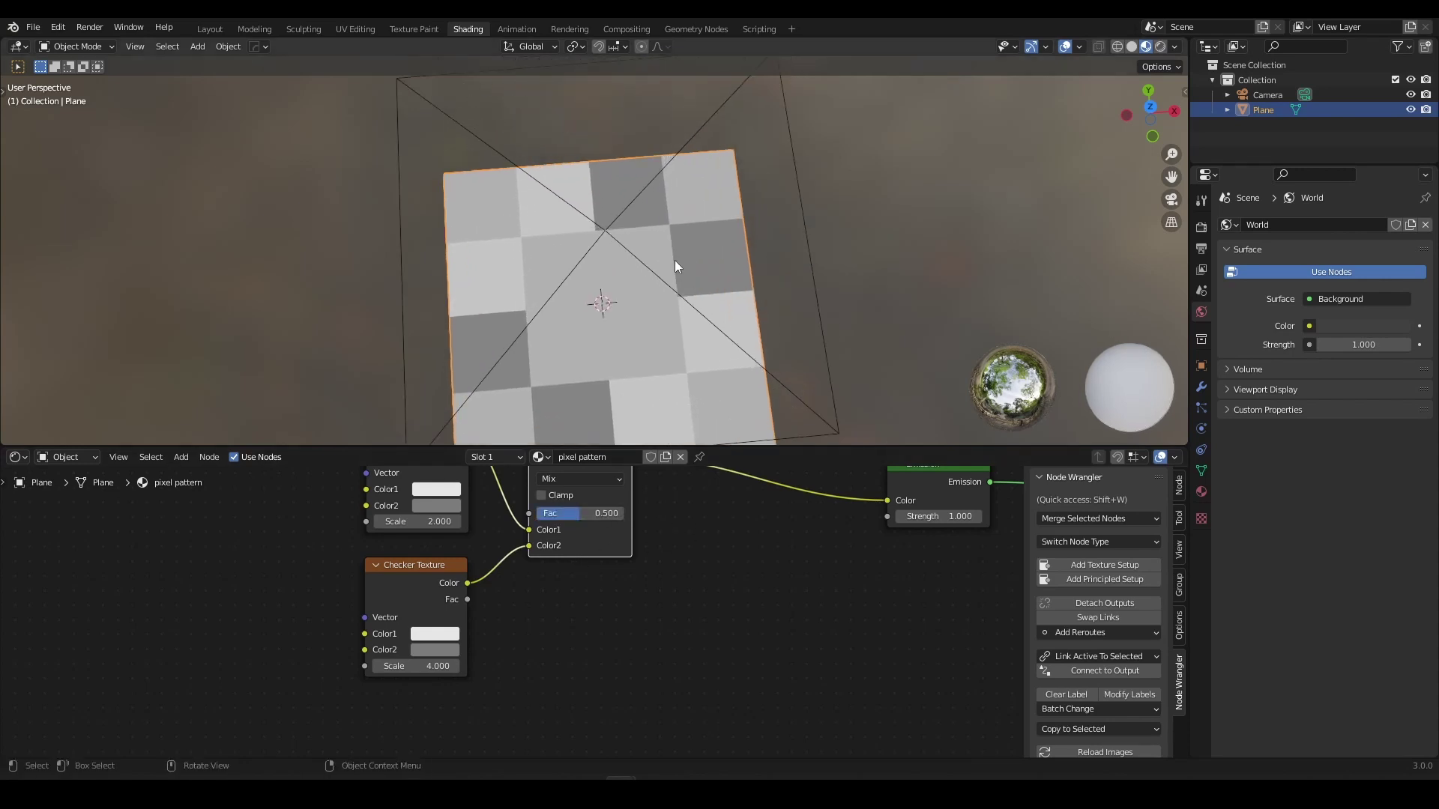
{"action": "middle_click_drag", "start_coordinate": [750, 247], "coordinate": [754, 153], "text": "shift"}
{"action": "middle_click_drag", "start_coordinate": [601, 132], "coordinate": [598, 156], "text": "shift"}
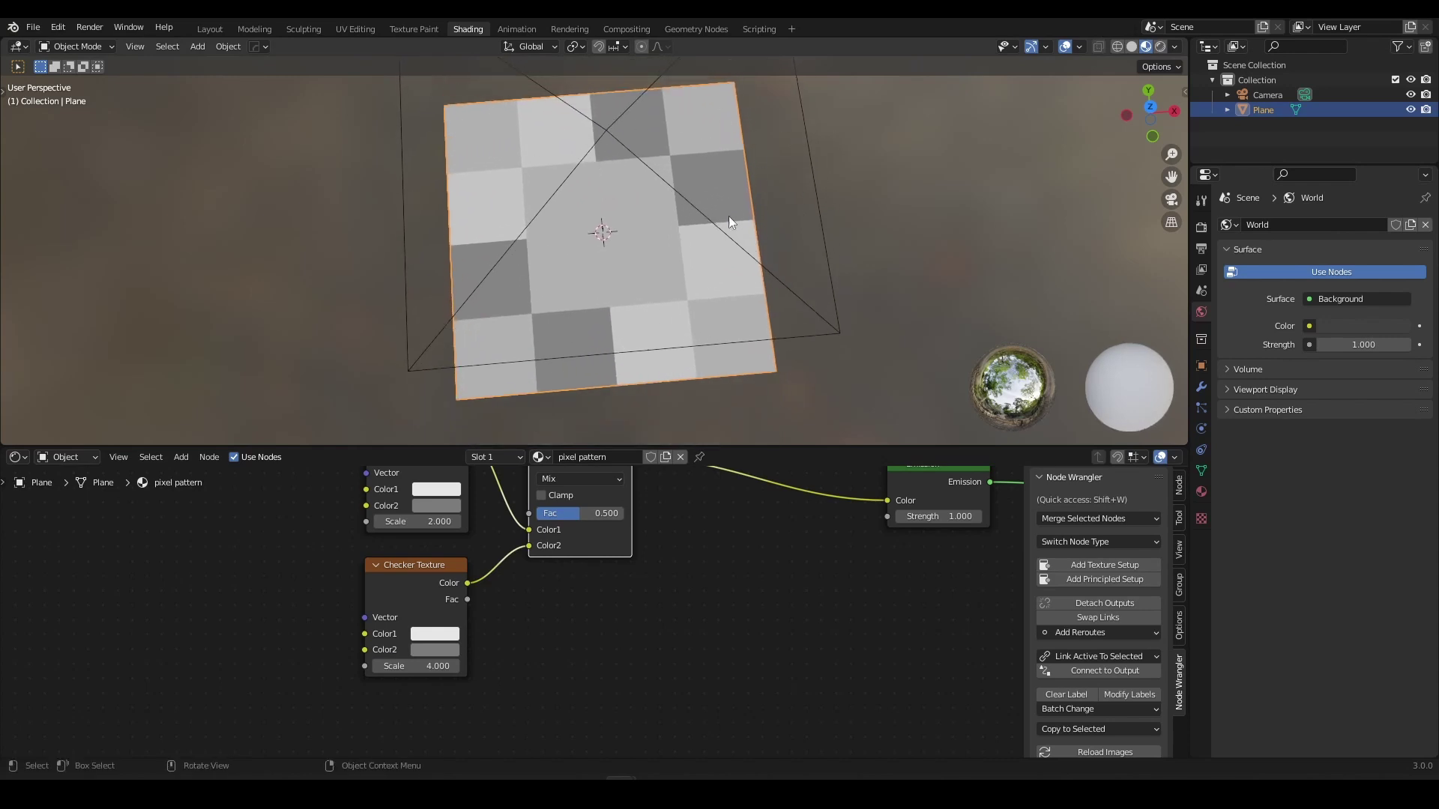
Duplicate the scale-4 Checker Texture node directly below itself and merge the copy with the Mix node using Node Wrangler.
{"action": "scroll", "coordinate": [540, 618], "scroll_direction": "down", "scroll_amount": 1}
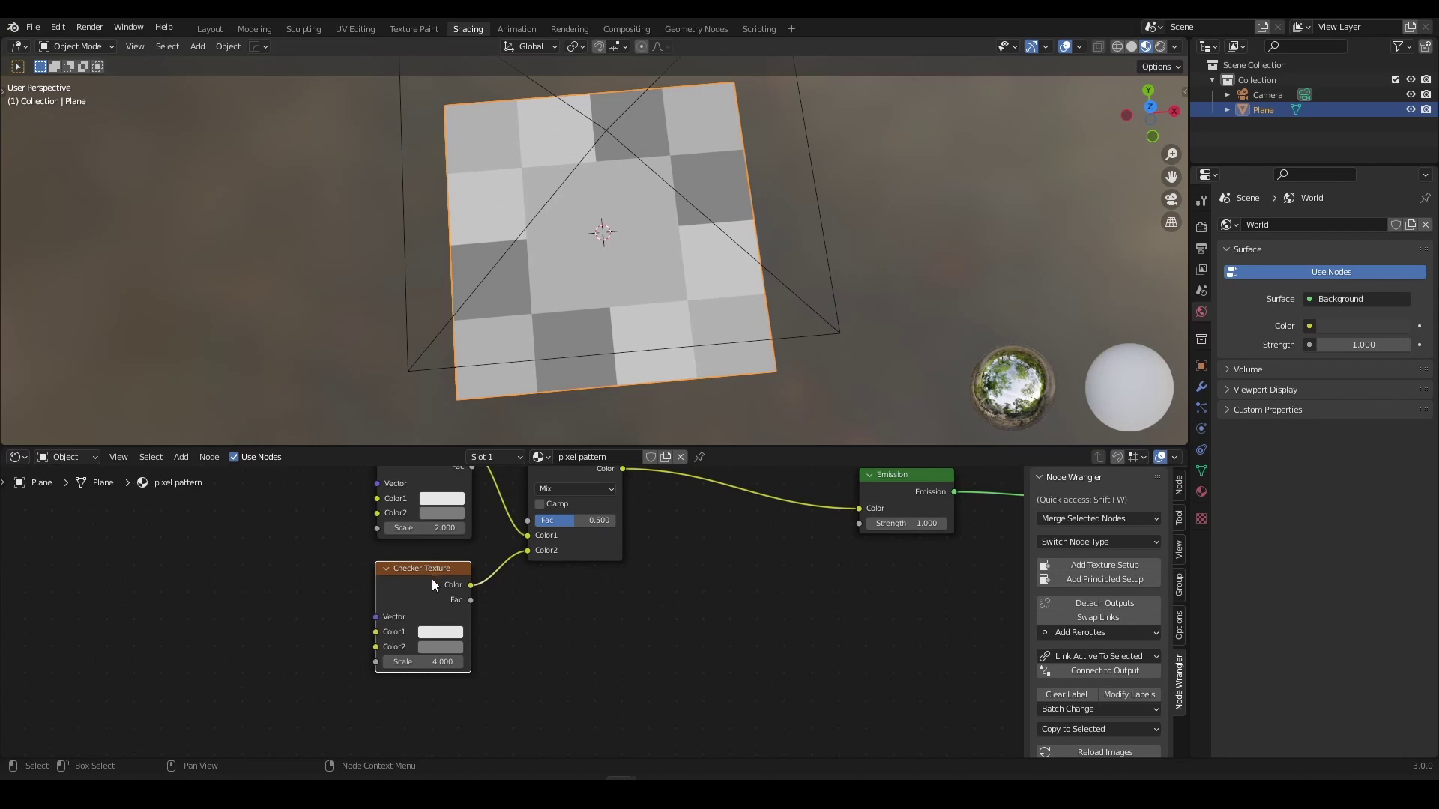
{"action": "key", "text": "shift+d"}
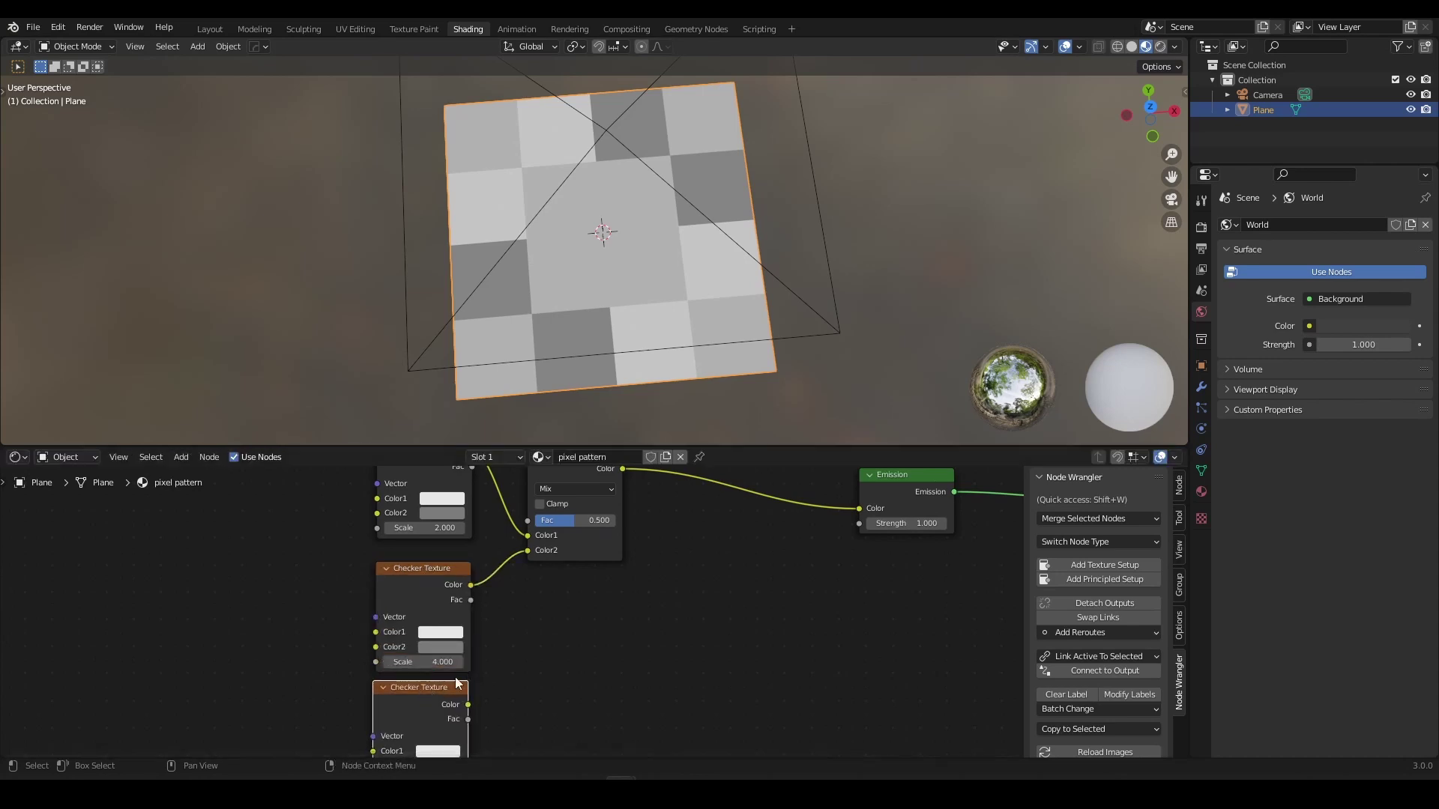
{"action": "left_click", "coordinate": [456, 677]}
{"action": "scroll", "coordinate": [458, 673], "scroll_direction": "down", "scroll_amount": 1}
{"action": "right_click_drag", "start_coordinate": [457, 689], "coordinate": [552, 551], "text": "ctrl+shift"}
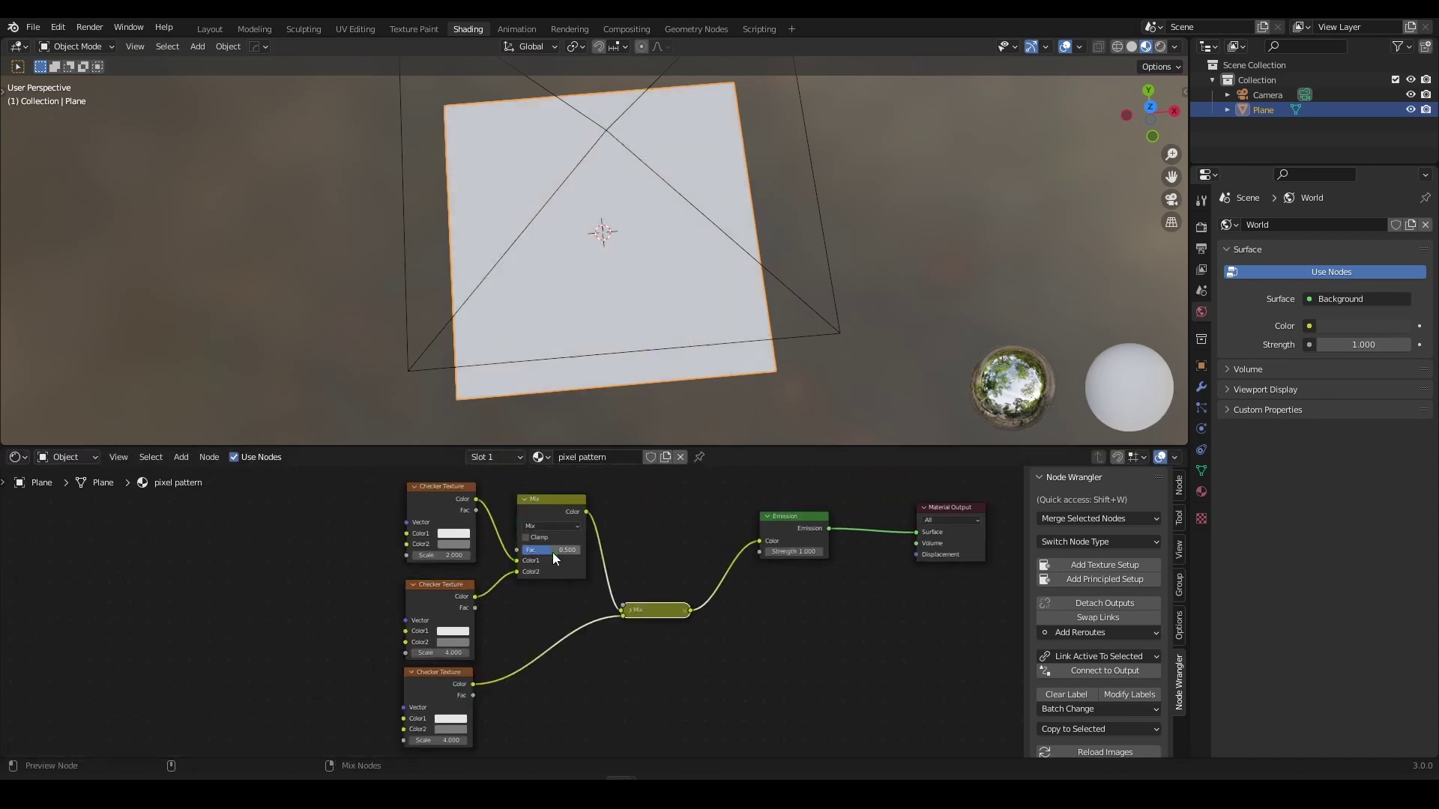
Place the new Mix node beneath the first one, expanded, and set the third Checker Texture's scale to 8.
{"action": "left_click_drag", "start_coordinate": [662, 611], "coordinate": [549, 603]}
{"action": "left_click", "coordinate": [528, 633]}
{"action": "middle_click_drag", "start_coordinate": [555, 663], "coordinate": [572, 536]}
{"action": "scroll", "coordinate": [505, 626], "scroll_direction": "up", "scroll_amount": 4}
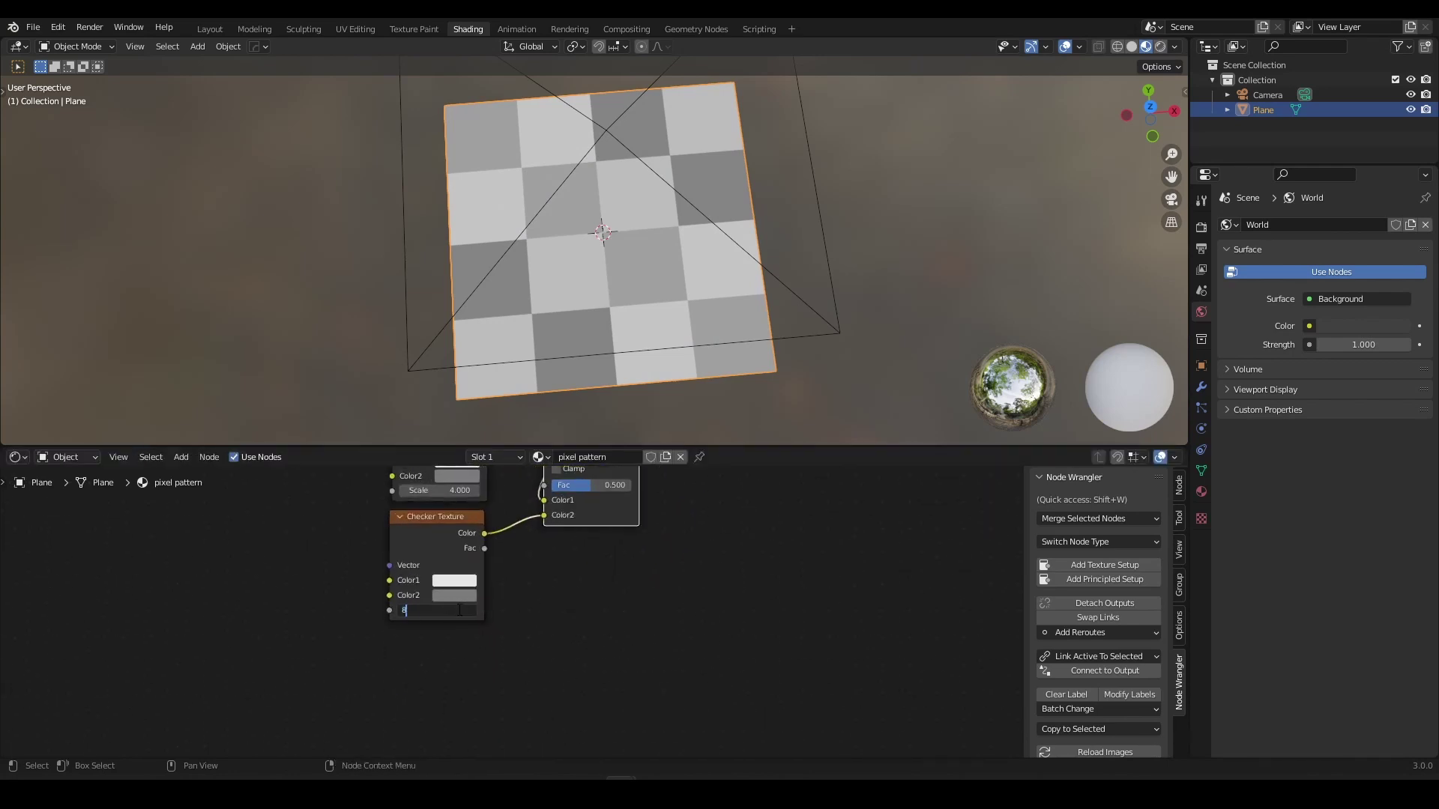
{"action": "key", "text": "Return"}
Duplicate the scale-8 Checker Texture node and place the copy directly below it.
{"action": "scroll", "coordinate": [604, 552], "scroll_direction": "down", "scroll_amount": 2}
{"action": "middle_click_drag", "start_coordinate": [604, 551], "coordinate": [560, 601]}
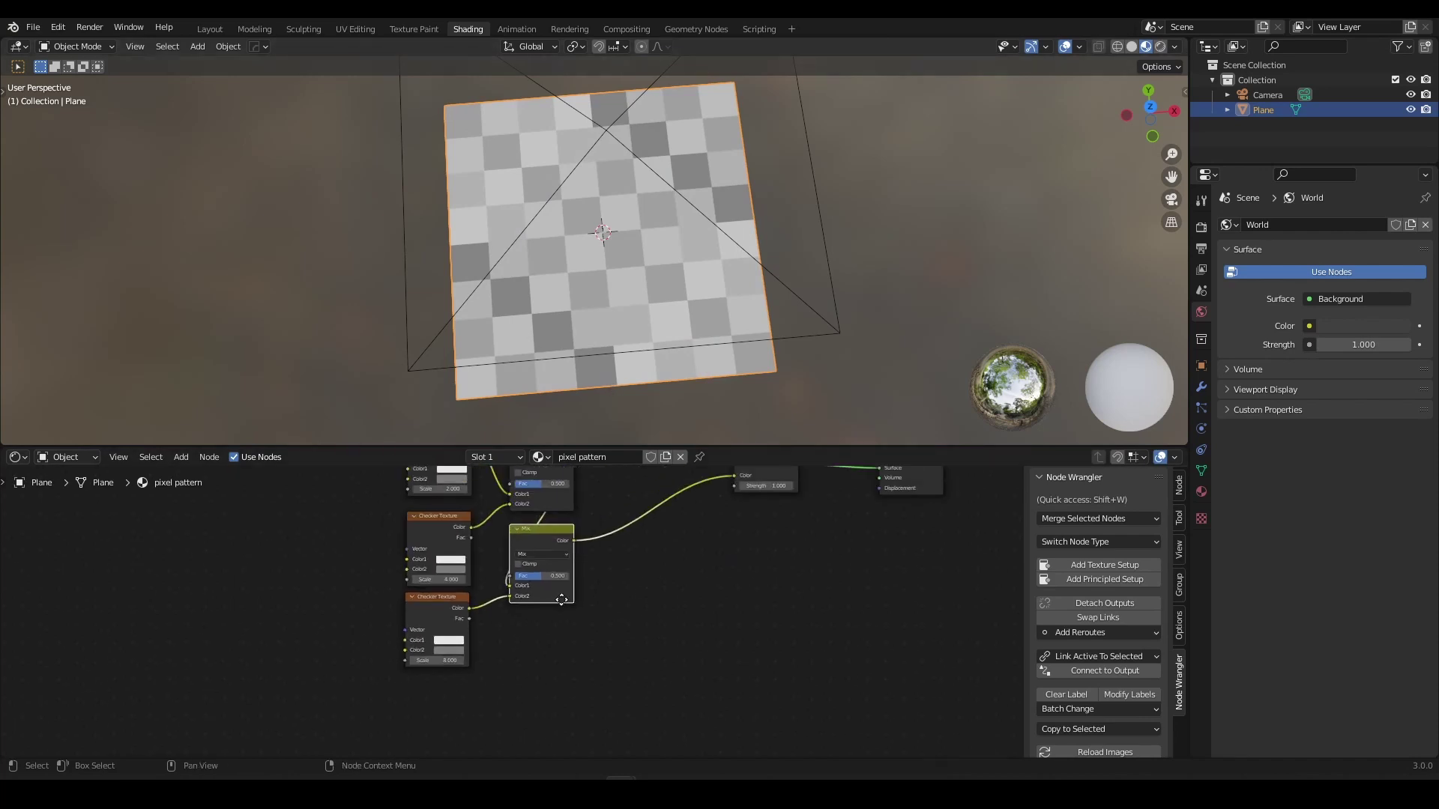
{"action": "left_click", "coordinate": [447, 605]}
{"action": "key", "text": "shift+d"}
{"action": "left_click", "coordinate": [452, 685]}
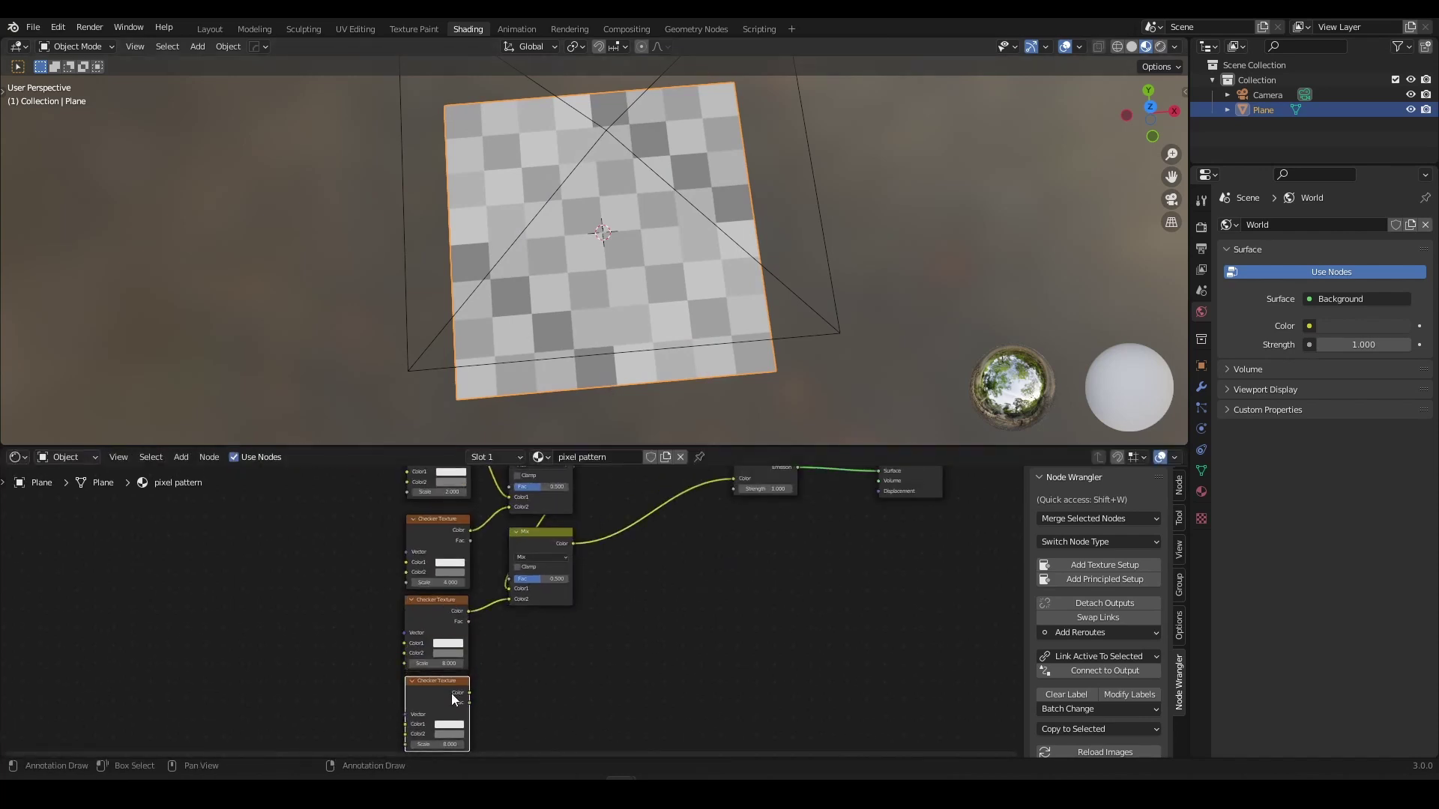
{"action": "right_click_drag", "start_coordinate": [450, 691], "coordinate": [524, 643], "text": "ctrl+shift"}
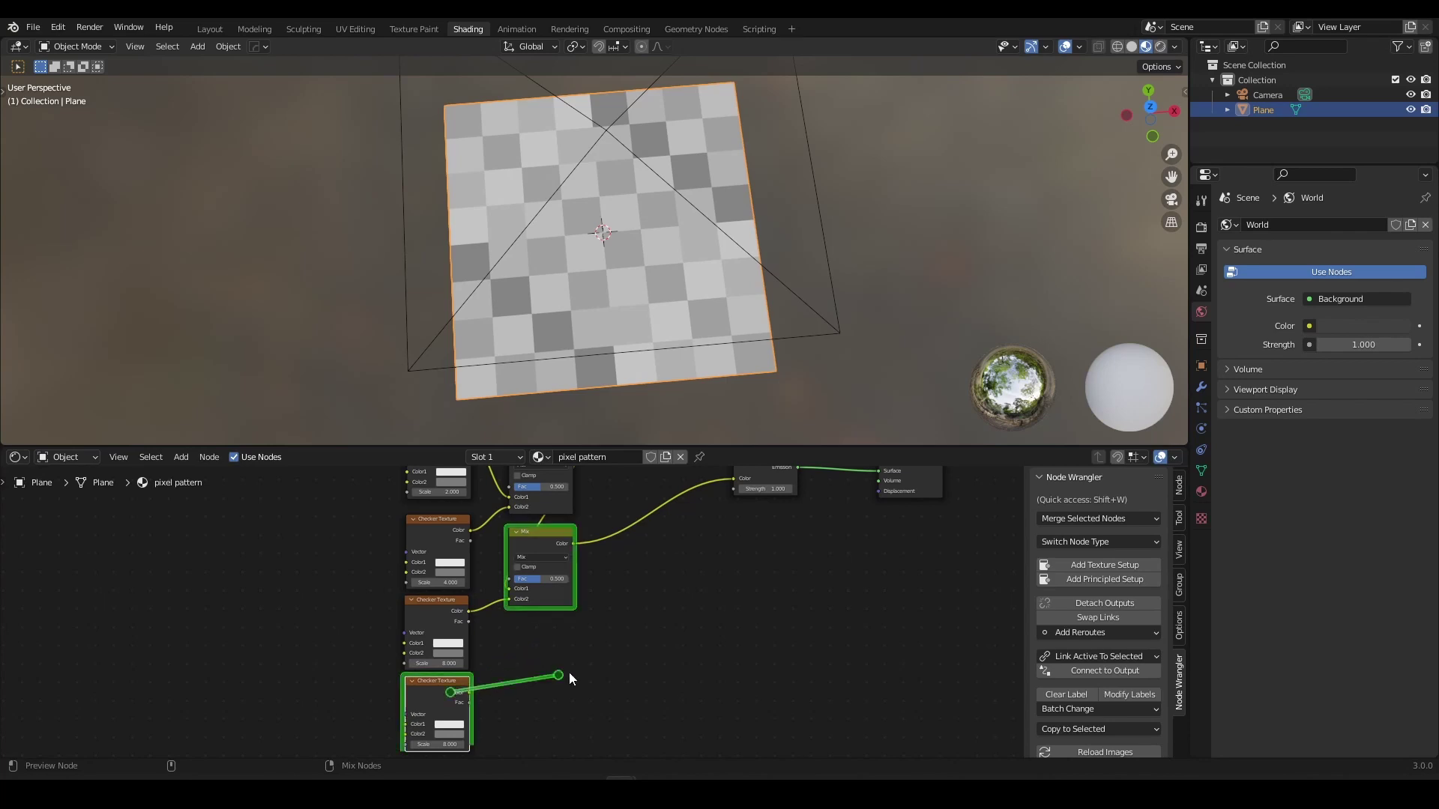
{"action": "right_click_drag", "start_coordinate": [583, 699], "coordinate": [586, 699], "text": "ctrl+shift"}
{"action": "key", "text": "Escape"}
Move the second Mix node out of the way and merge the fourth Checker Texture with the first Mix node using Node Wrangler.
{"action": "scroll", "coordinate": [582, 645], "scroll_direction": "down", "scroll_amount": 1}
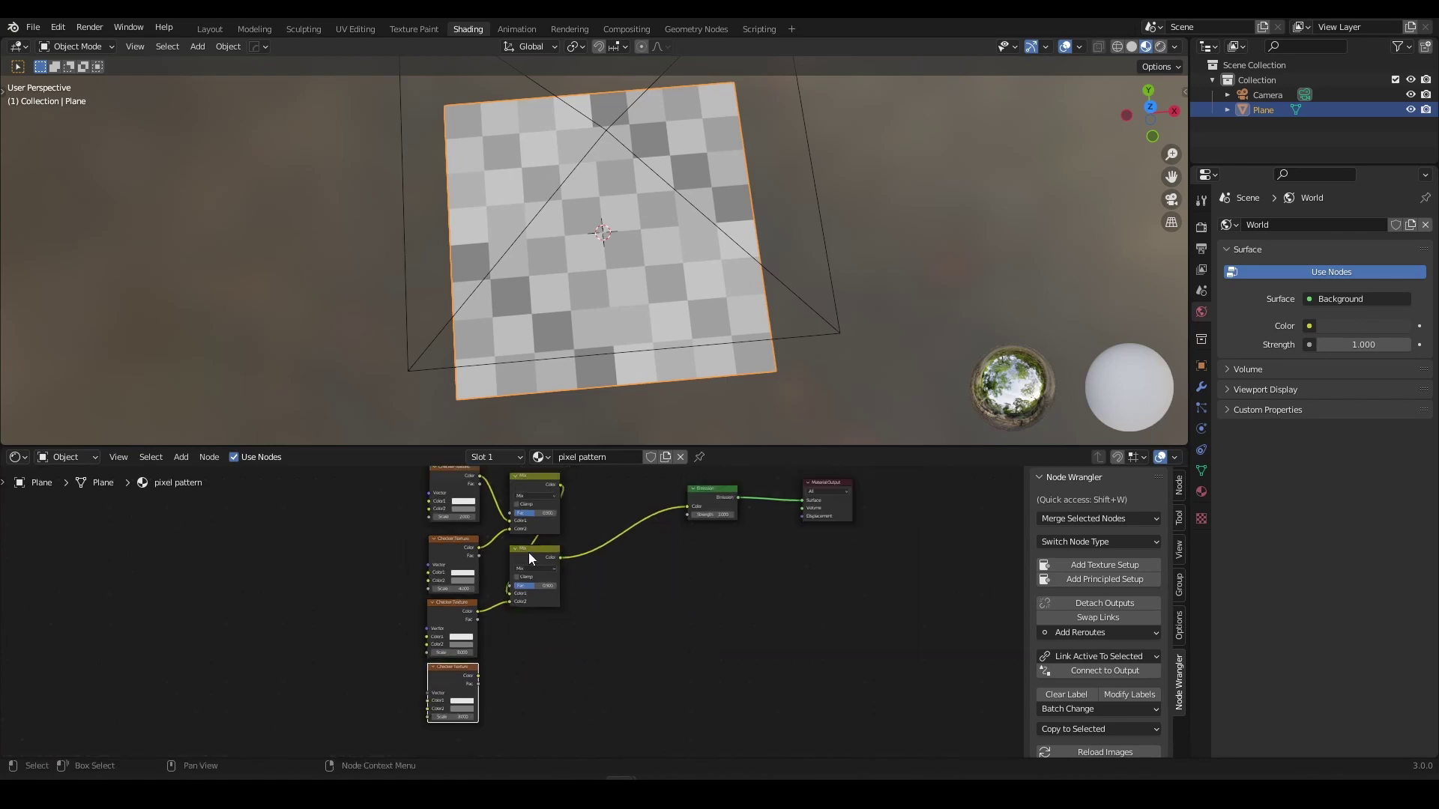
{"action": "left_click_drag", "start_coordinate": [529, 553], "coordinate": [618, 572]}
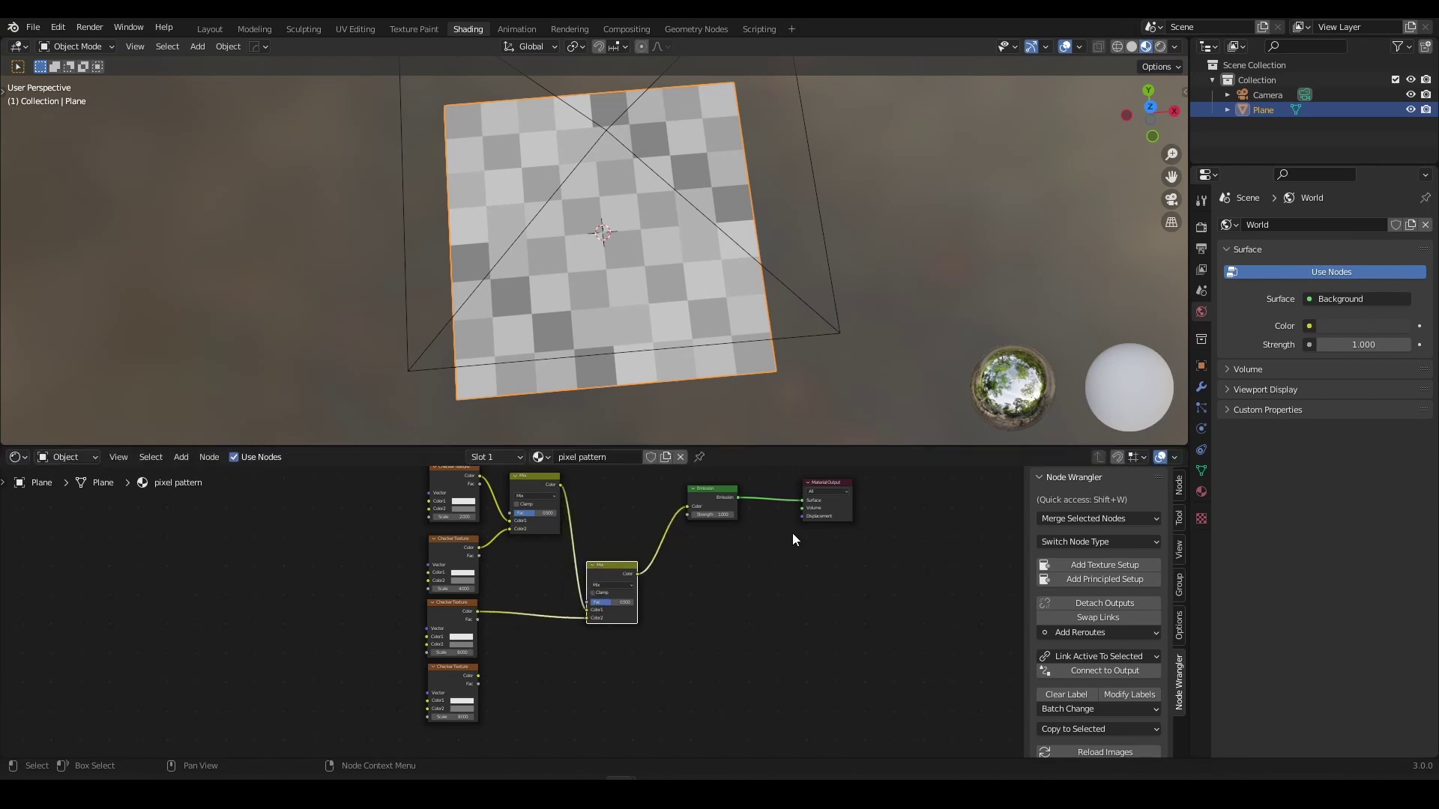
{"action": "left_click_drag", "start_coordinate": [630, 575], "coordinate": [644, 555]}
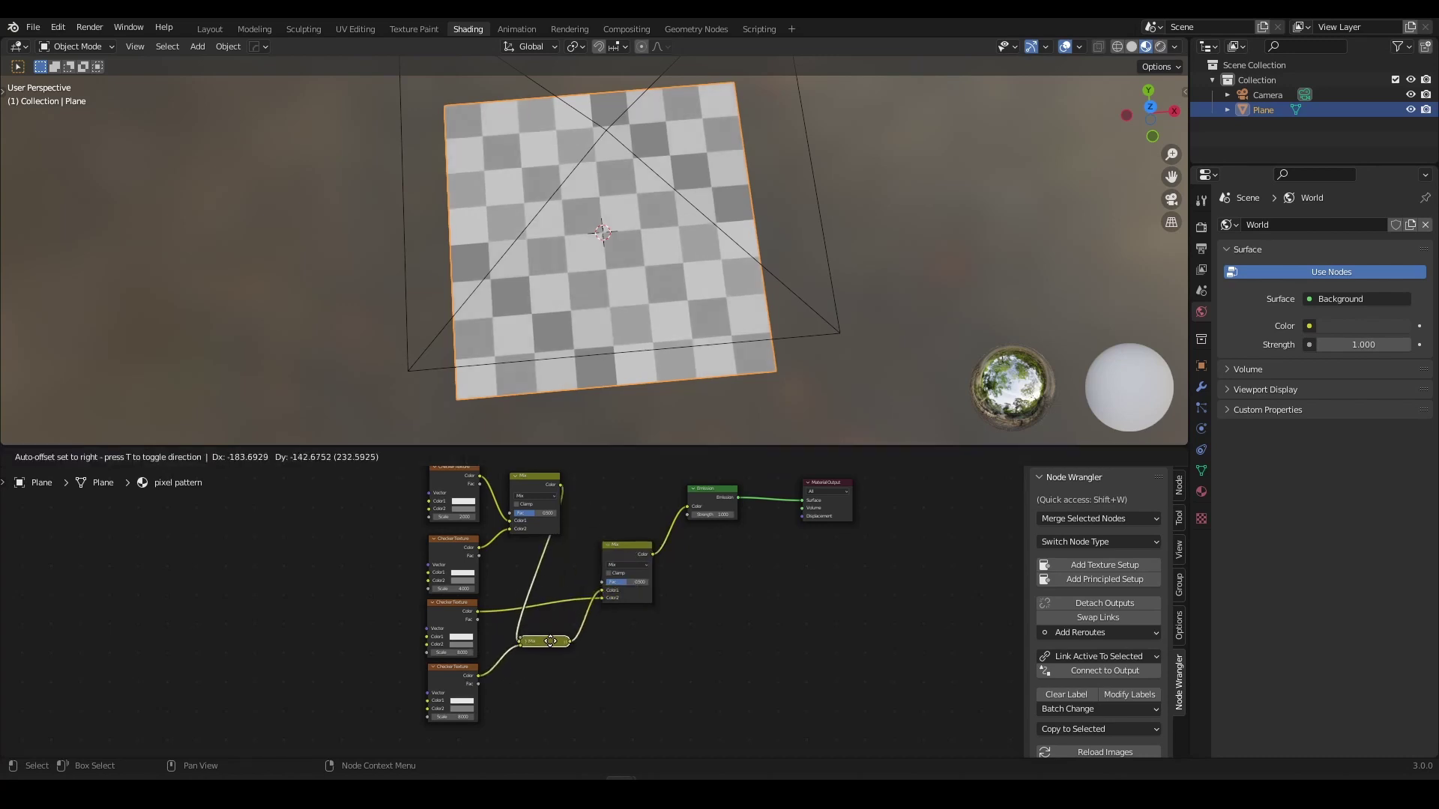
{"action": "scroll", "coordinate": [517, 609], "scroll_direction": "up", "scroll_amount": 1}
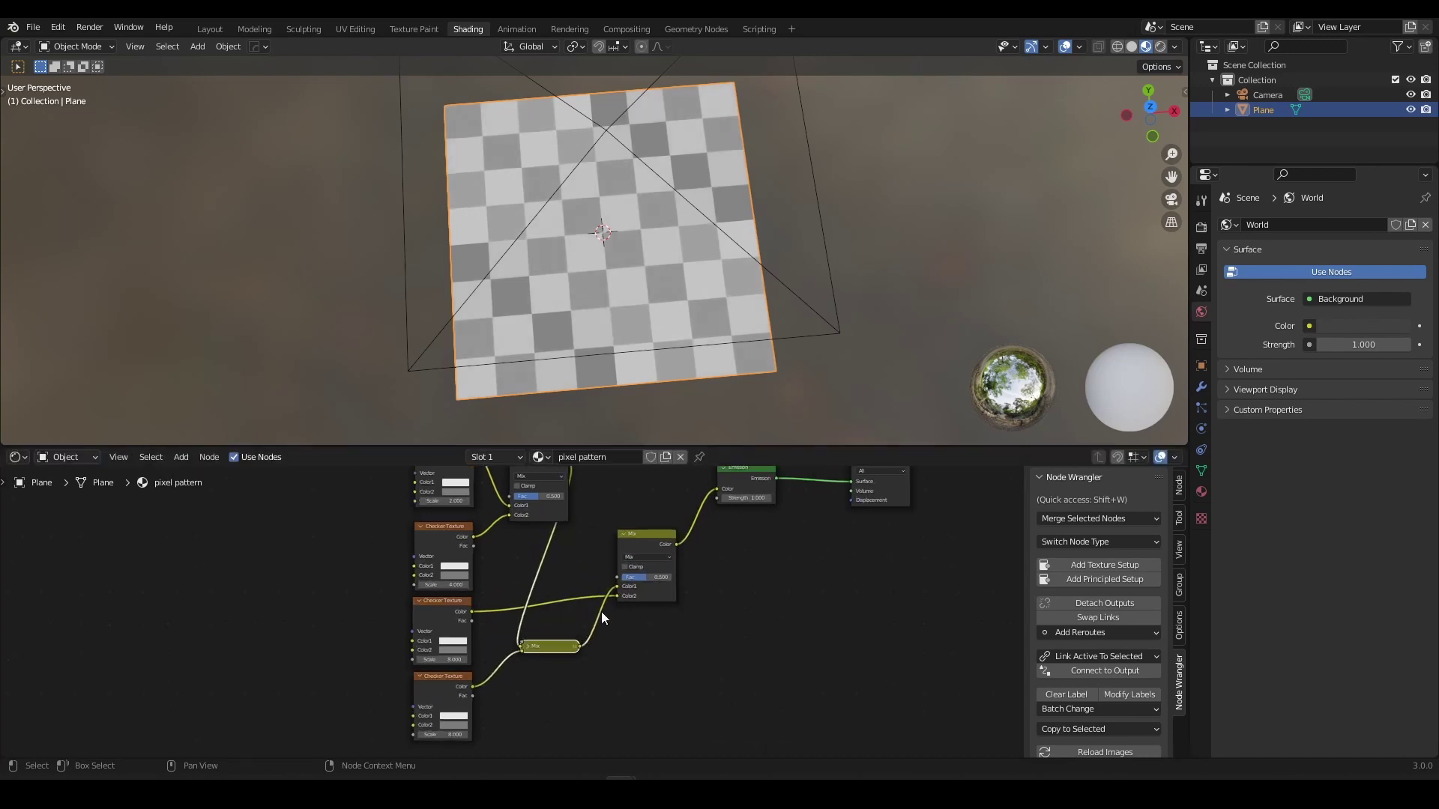
Stack the two later Mix nodes in a column beneath the first one, with the newest expanded.
{"action": "left_click_drag", "start_coordinate": [637, 539], "coordinate": [529, 547]}
{"action": "left_click", "coordinate": [527, 646]}
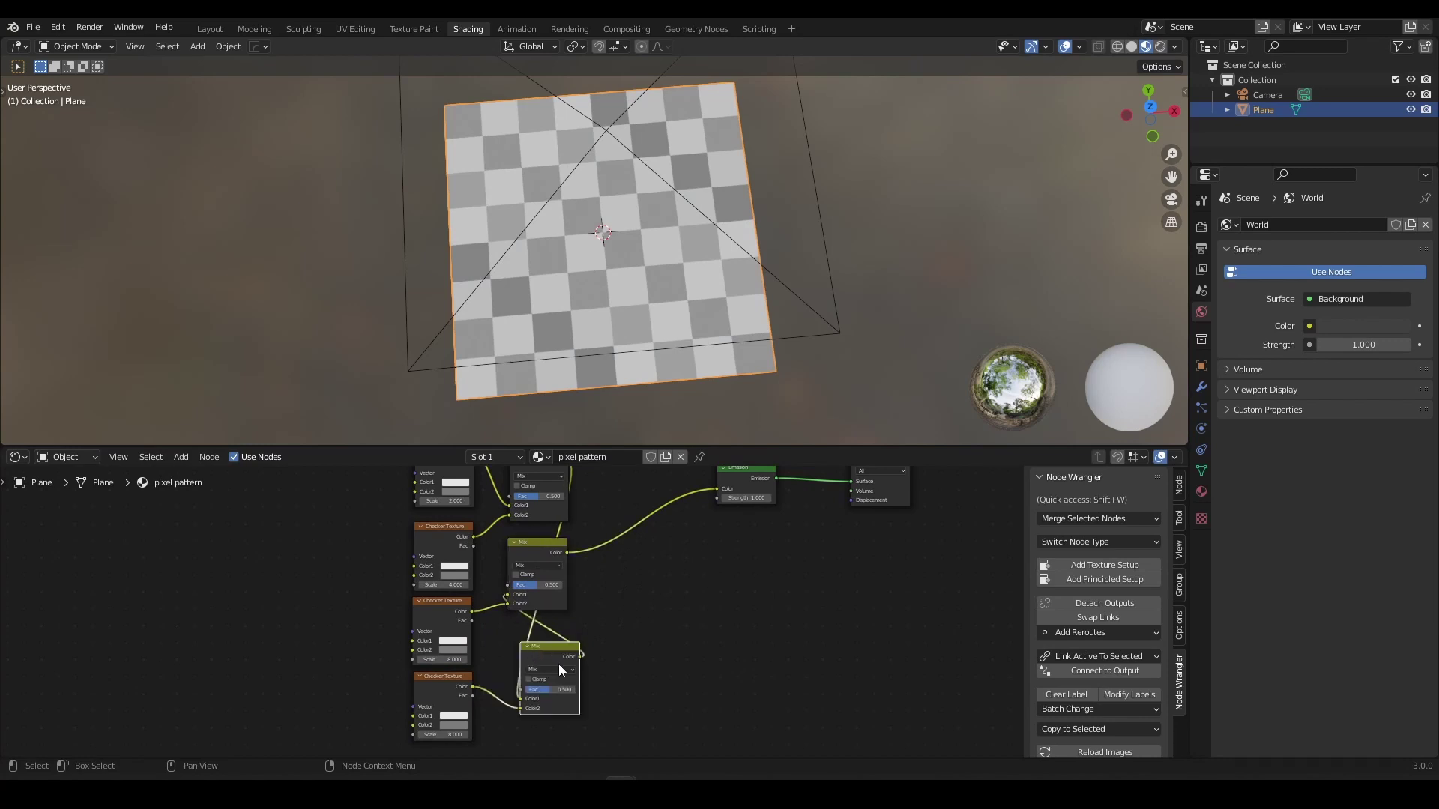
{"action": "mouse_move", "coordinate": [552, 649]}
{"action": "left_mouse_down"}
{"action": "mouse_move", "coordinate": [556, 634]}
{"action": "mouse_move", "coordinate": [541, 637]}
{"action": "left_mouse_up"}
Set the fourth Checker Texture's scale to 16.
{"action": "mouse_move", "coordinate": [583, 561]}
{"action": "middle_mouse_down"}
{"action": "mouse_move", "coordinate": [573, 601]}
{"action": "mouse_move", "coordinate": [594, 551]}
{"action": "middle_mouse_up"}
{"action": "scroll", "coordinate": [594, 554], "scroll_direction": "up", "scroll_amount": 2}
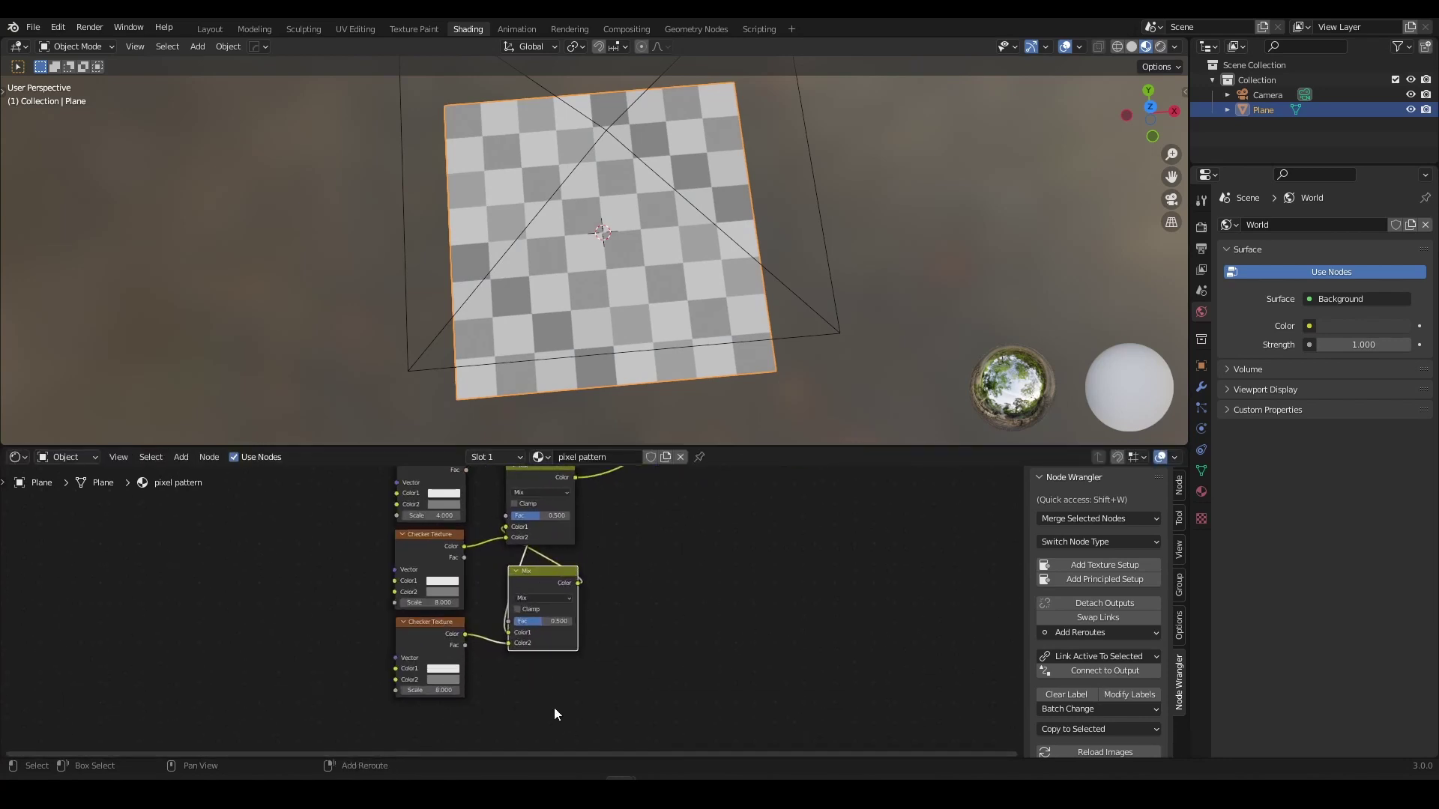
{"action": "middle_click_drag", "start_coordinate": [555, 691], "coordinate": [570, 629]}
{"action": "scroll", "coordinate": [570, 630], "scroll_direction": "up", "scroll_amount": 5}
{"action": "middle_click_drag", "start_coordinate": [484, 595], "coordinate": [541, 604]}
{"action": "scroll", "coordinate": [541, 604], "scroll_direction": "up", "scroll_amount": 2}
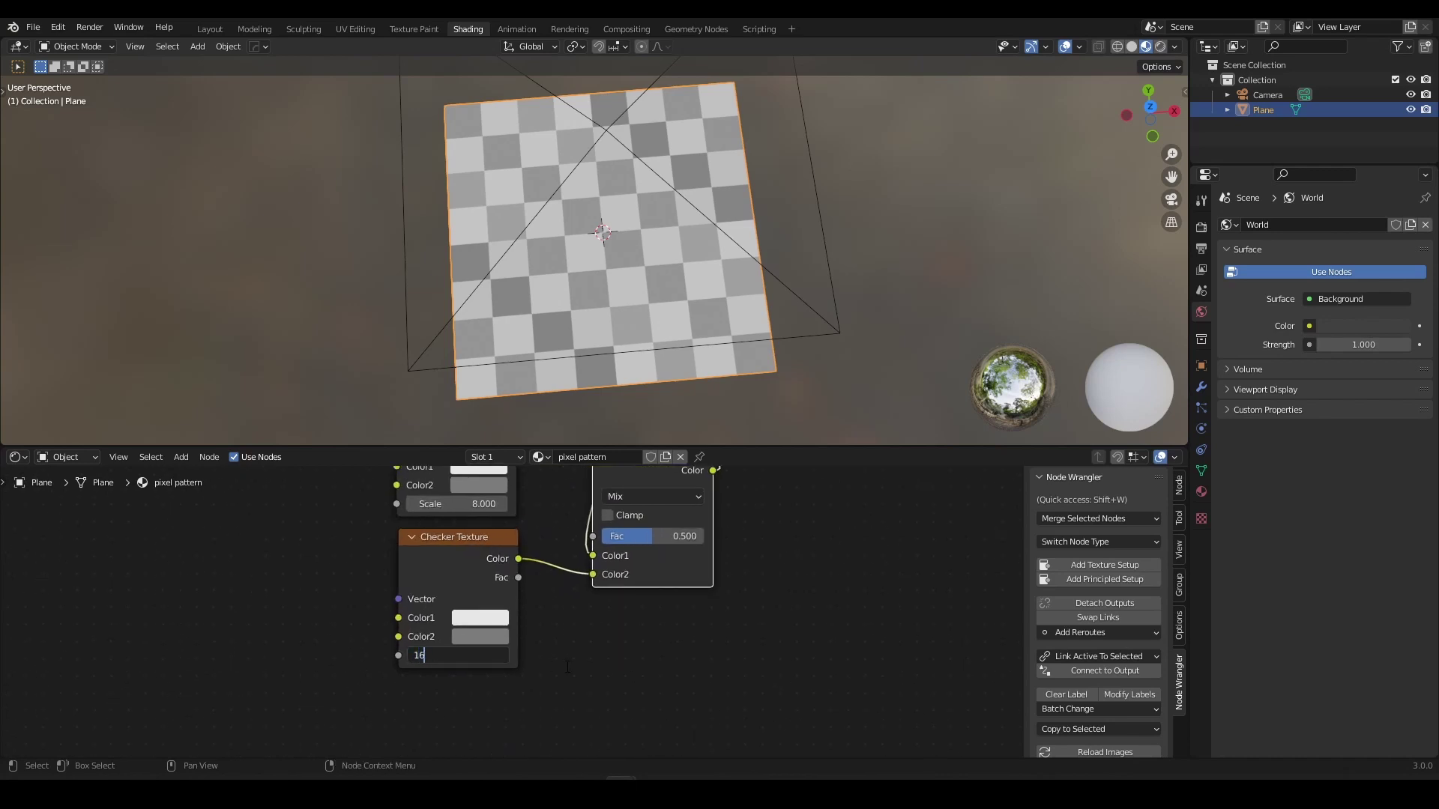
{"action": "key", "text": "Return"}
Duplicate the scale-16 Checker Texture node below itself and merge the copy with the first Mix node using Node Wrangler.
{"action": "scroll", "coordinate": [596, 632], "scroll_direction": "down", "scroll_amount": 4}
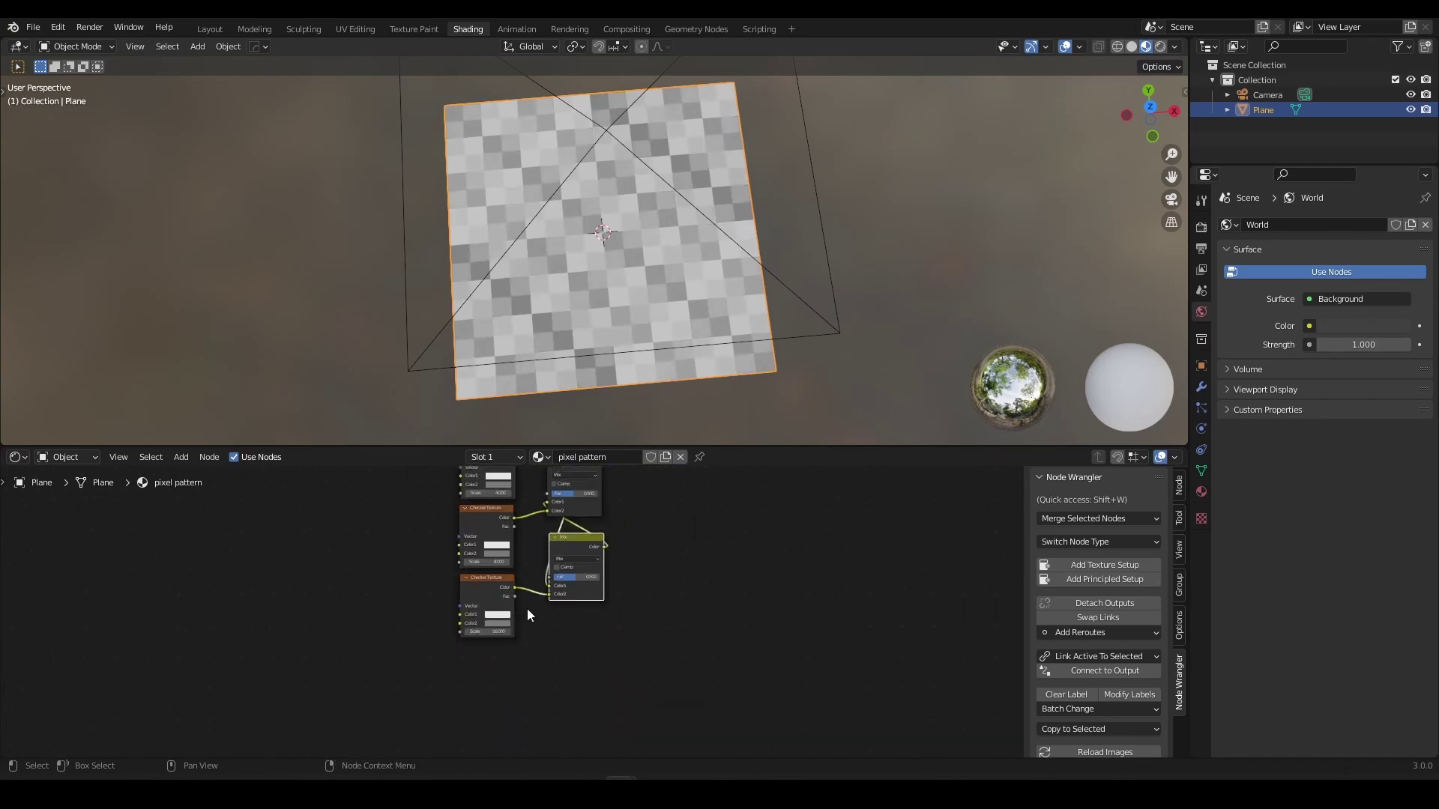
{"action": "left_click", "coordinate": [493, 581]}
{"action": "key", "text": "shift+d"}
{"action": "left_click", "coordinate": [494, 659]}
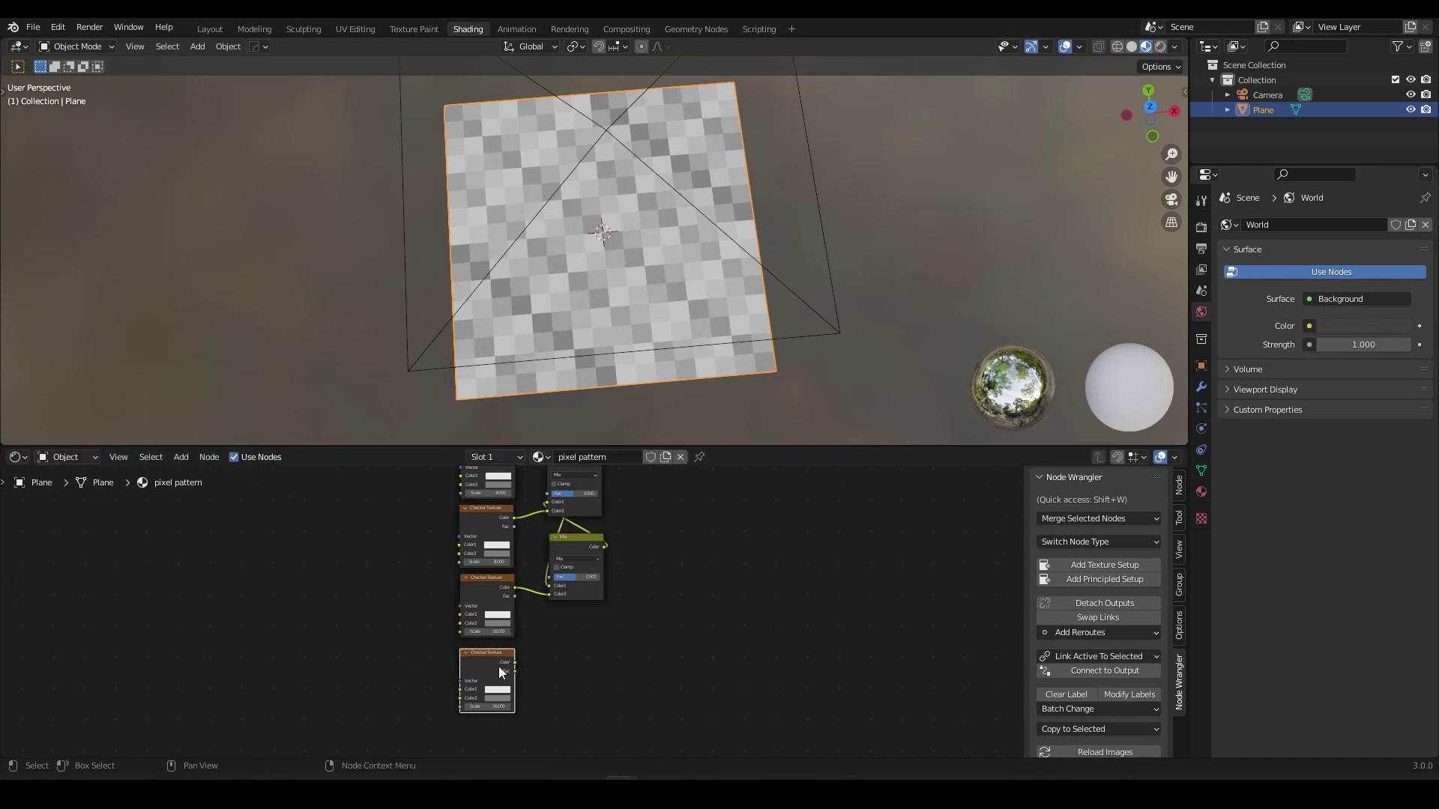
{"action": "middle_click_drag", "start_coordinate": [540, 638], "coordinate": [529, 687]}
{"action": "right_click_drag", "start_coordinate": [487, 698], "coordinate": [580, 485], "text": "ctrl+shift"}
Place the new Mix node beside the fifth Checker Texture, beneath the other Mix nodes, and expand it.
{"action": "key", "text": "g"}
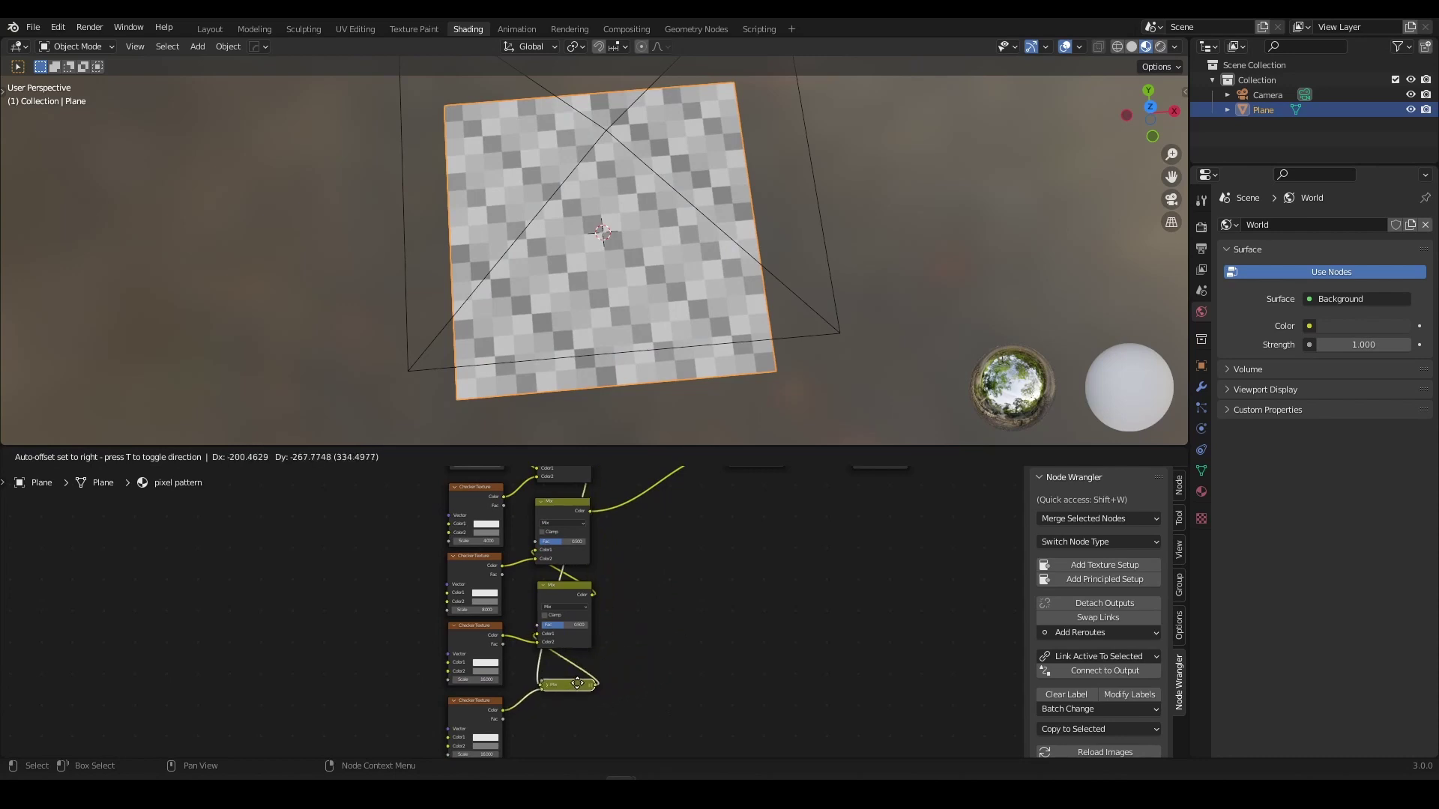
{"action": "left_click", "coordinate": [584, 672]}
{"action": "scroll", "coordinate": [604, 619], "scroll_direction": "down", "scroll_amount": 5}
{"action": "middle_click_drag", "start_coordinate": [609, 615], "coordinate": [607, 541]}
{"action": "scroll", "coordinate": [606, 580], "scroll_direction": "up", "scroll_amount": 12}
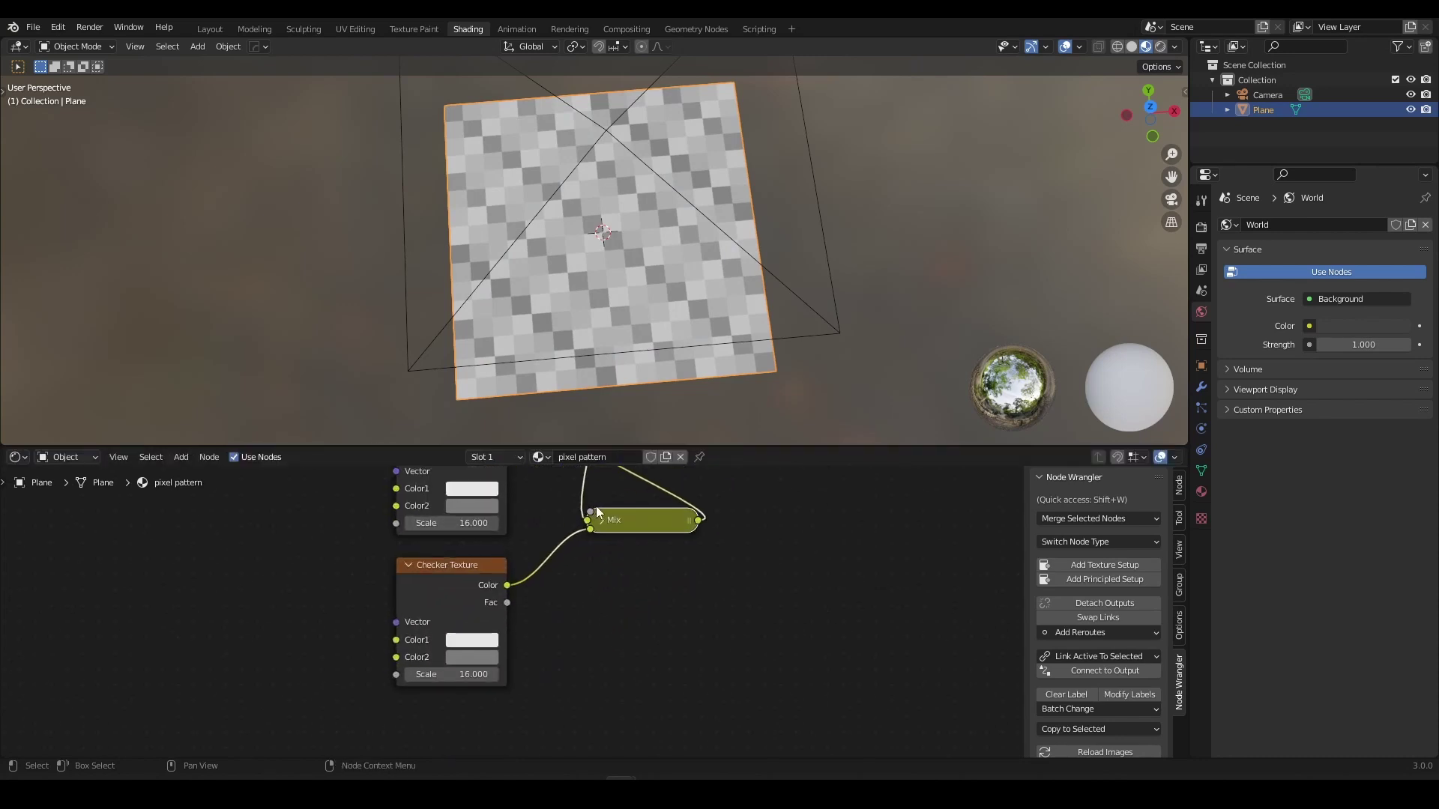
{"action": "left_click", "coordinate": [601, 521]}
{"action": "key", "text": "g"}
{"action": "left_click", "coordinate": [595, 493]}
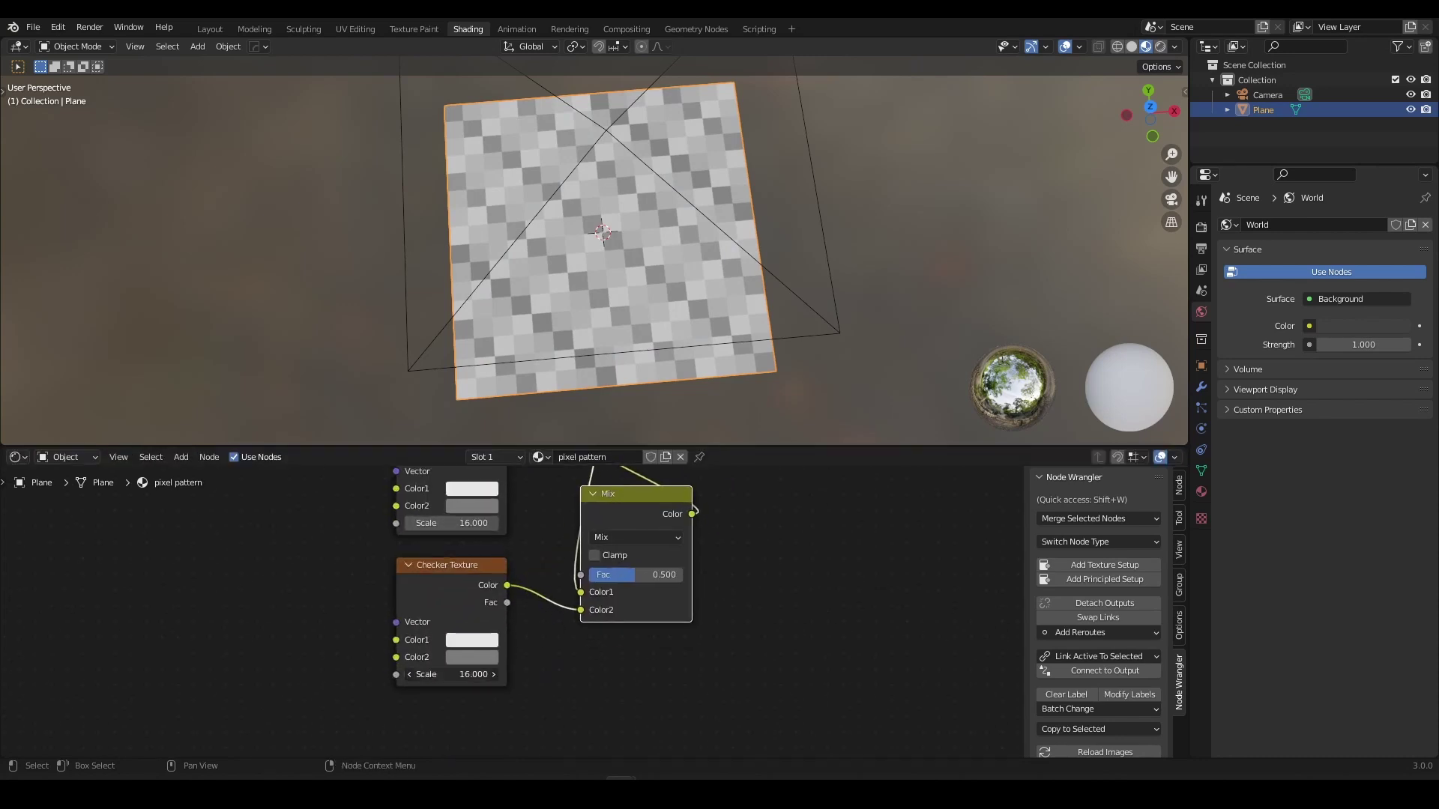
Set the fifth Checker Texture's scale to 32.
{"action": "left_click", "coordinate": [501, 670]}
{"action": "type", "text": "32"}
{"action": "key", "text": "Return"}
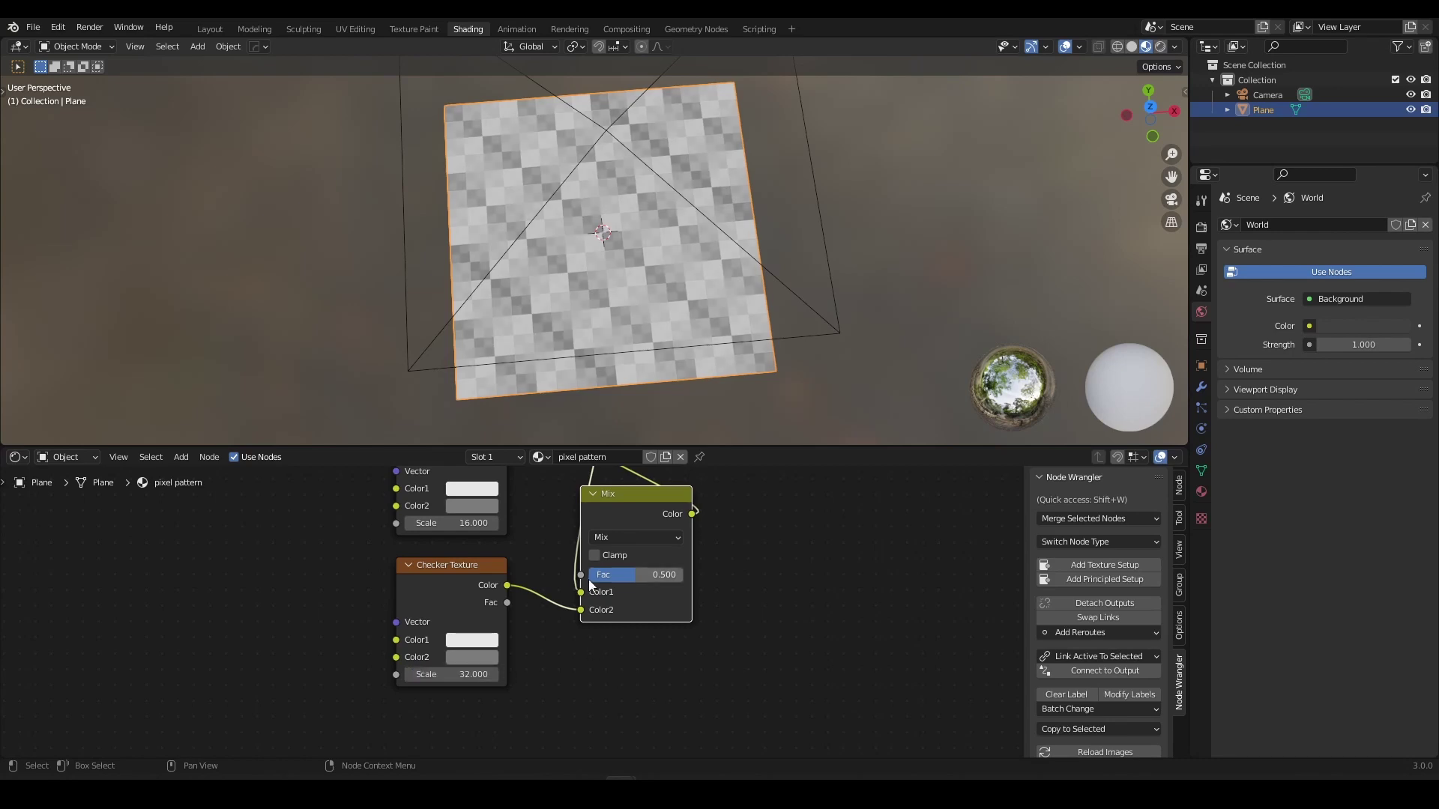
Duplicate the scale-32 Checker Texture node below itself and merge the copy into the Mix chain using Node Wrangler.
{"action": "scroll", "coordinate": [519, 606], "scroll_direction": "down", "scroll_amount": 10}
{"action": "left_click", "coordinate": [492, 596]}
{"action": "key", "text": "shift+d"}
{"action": "left_click", "coordinate": [492, 666]}
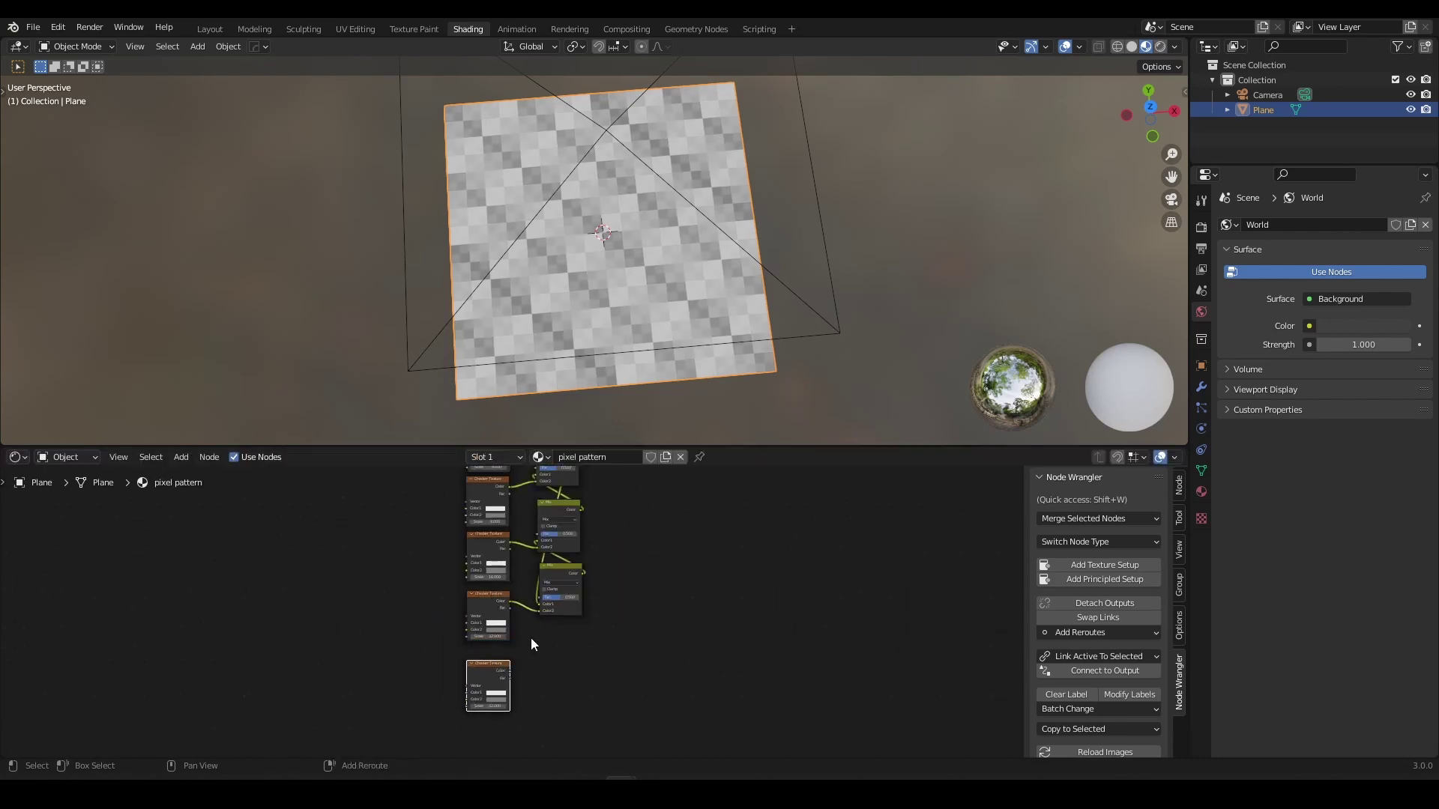
{"action": "mouse_move", "coordinate": [531, 637]}
{"action": "middle_mouse_down"}
{"action": "mouse_move", "coordinate": [520, 583]}
{"action": "mouse_move", "coordinate": [531, 627]}
{"action": "middle_mouse_up"}
{"action": "scroll", "coordinate": [523, 603], "scroll_direction": "up", "scroll_amount": 1}
{"action": "scroll", "coordinate": [525, 604], "scroll_direction": "up", "scroll_amount": 1}
{"action": "scroll", "coordinate": [531, 626], "scroll_direction": "down", "scroll_amount": 2}
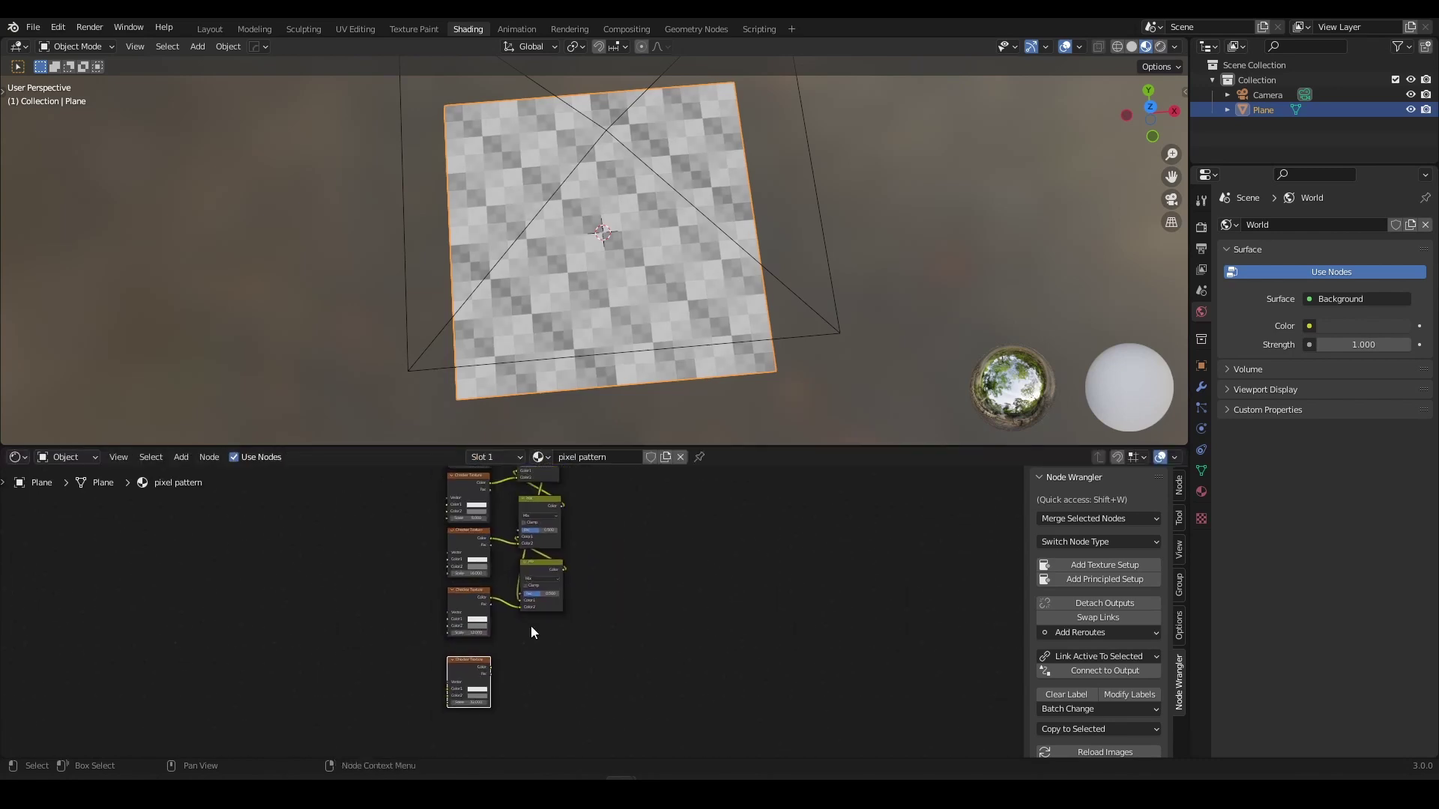
{"action": "right_click_drag", "start_coordinate": [472, 666], "coordinate": [545, 502], "text": "ctrl+shift"}
Place the new Mix node beside the sixth Checker Texture, expanded, and set that texture's scale to 64.
{"action": "left_click_drag", "start_coordinate": [606, 596], "coordinate": [546, 638]}
{"action": "middle_click_drag", "start_coordinate": [562, 649], "coordinate": [537, 548]}
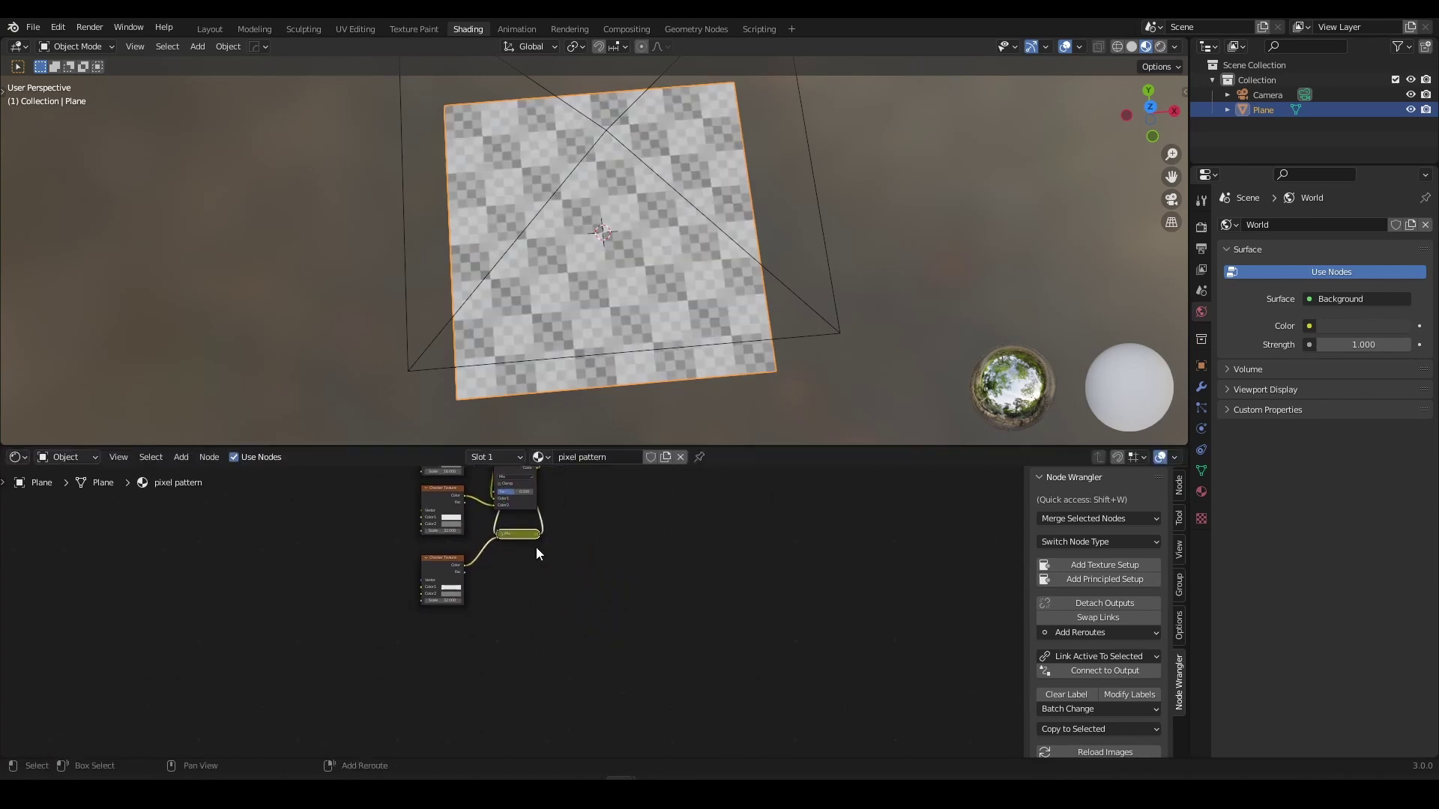
{"action": "scroll", "coordinate": [536, 547], "scroll_direction": "up", "scroll_amount": 2}
{"action": "left_click", "coordinate": [493, 529]}
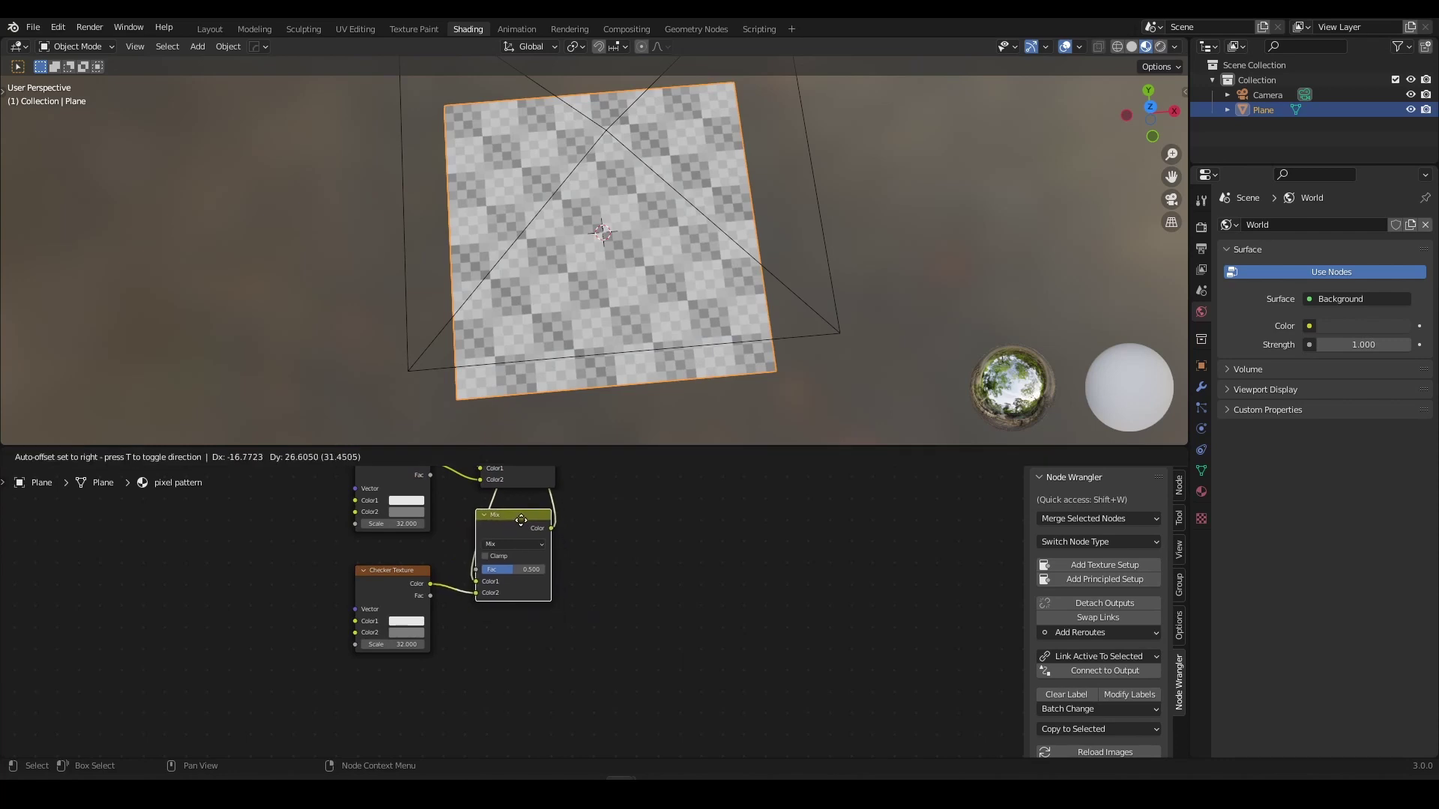
{"action": "scroll", "coordinate": [441, 646], "scroll_direction": "up", "scroll_amount": 2}
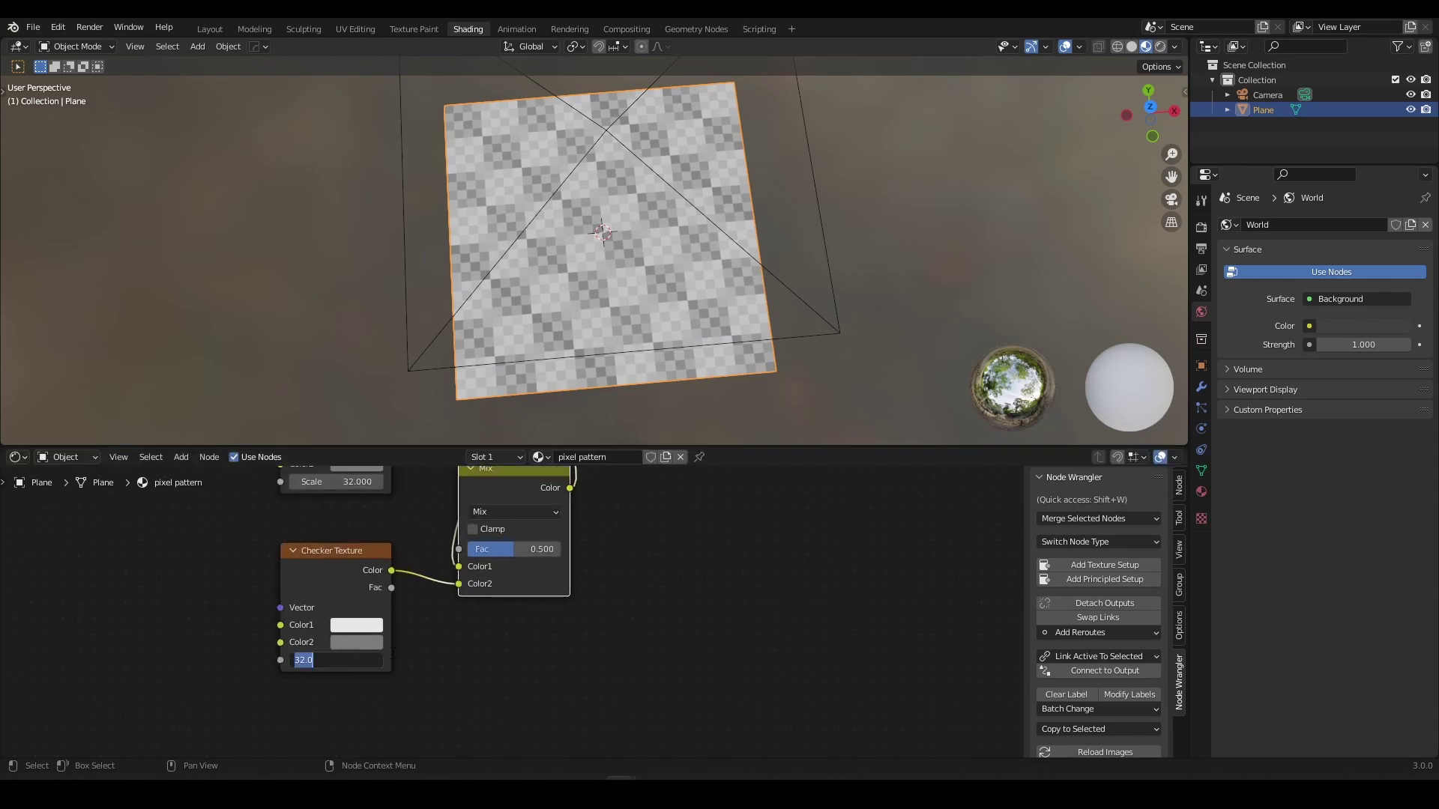
{"action": "key", "text": "Return"}
Duplicate the scale-64 Checker Texture node below itself and merge the copy into the Mix chain using Node Wrangler.
{"action": "scroll", "coordinate": [538, 570], "scroll_direction": "down", "scroll_amount": 4}
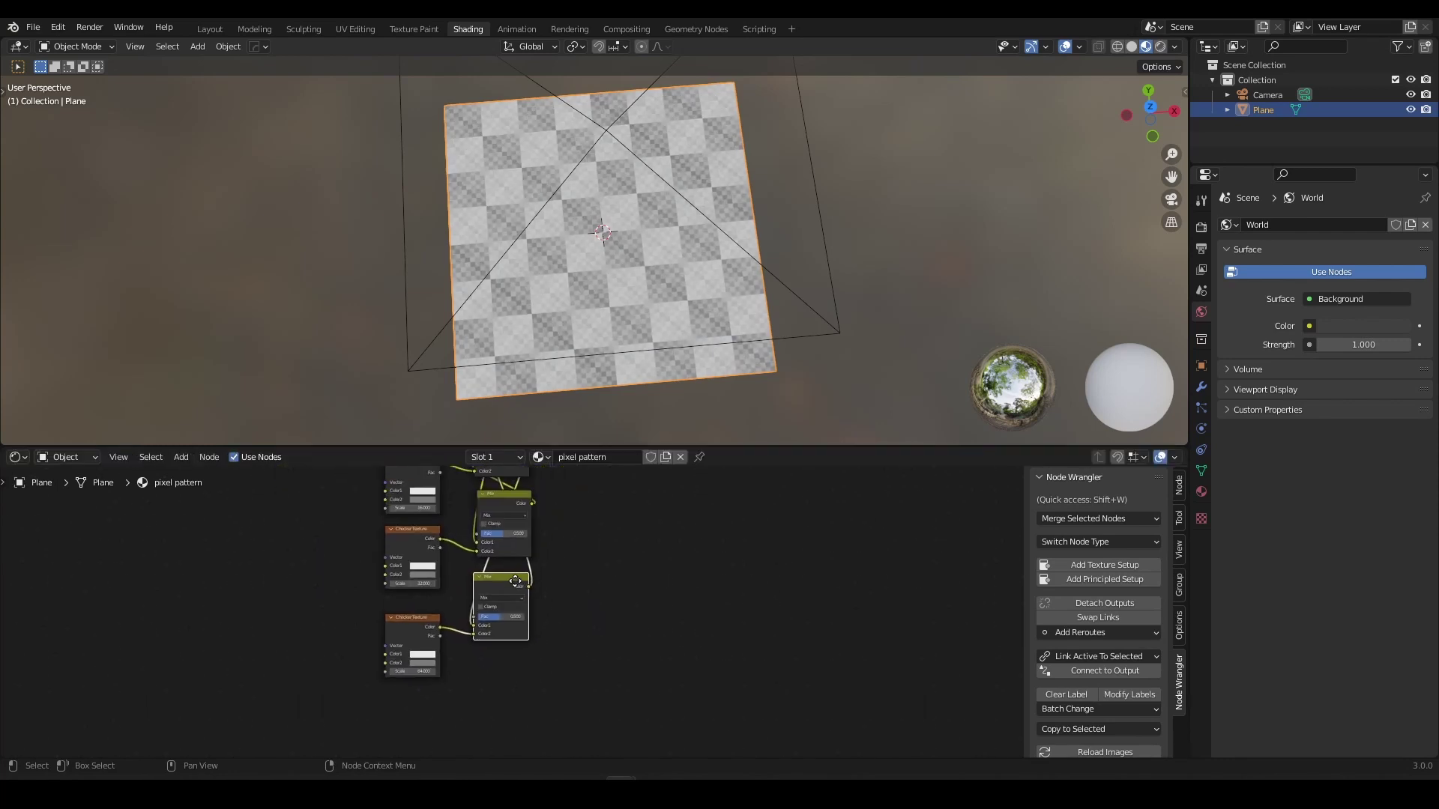
{"action": "key", "text": "shift+d"}
{"action": "left_click", "coordinate": [442, 689]}
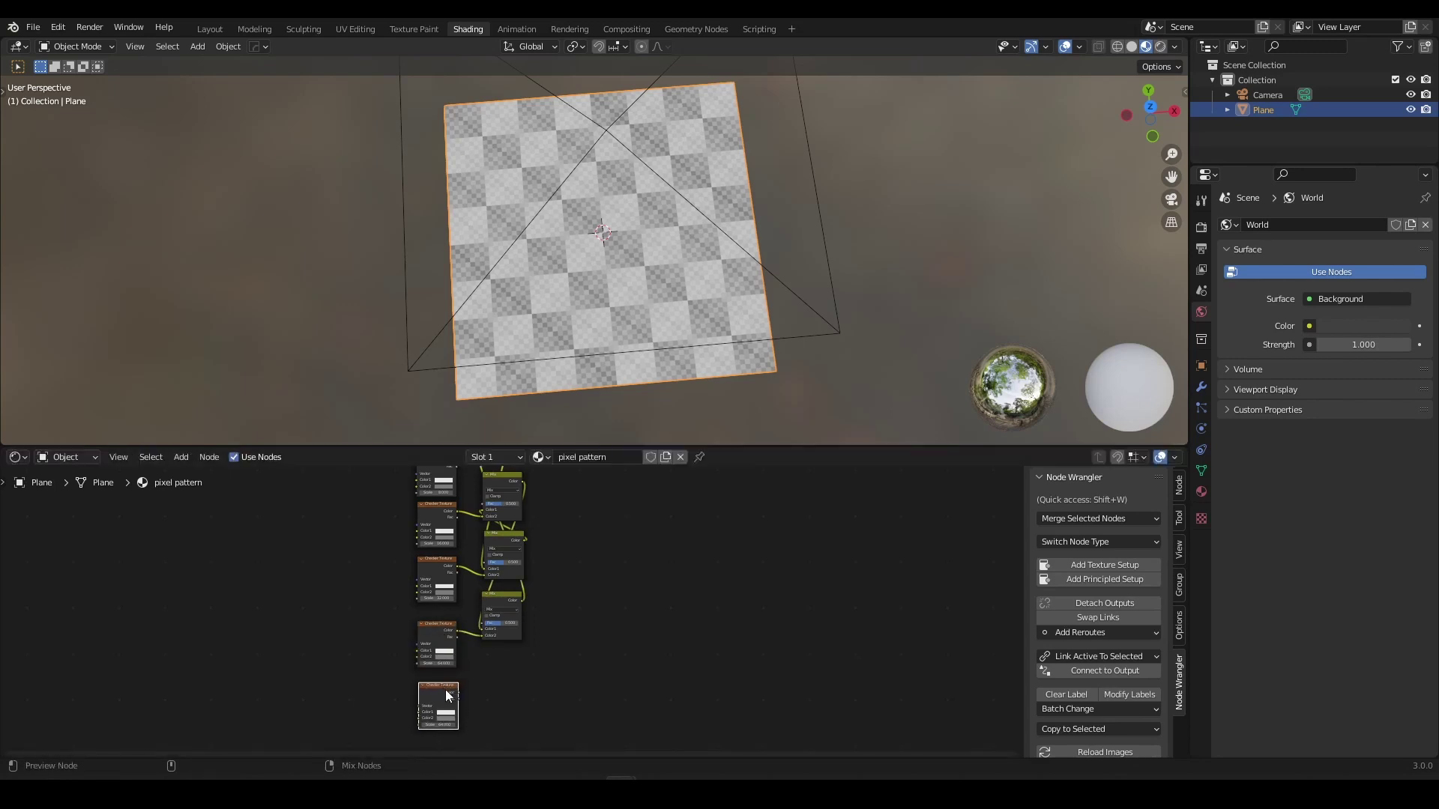
{"action": "right_click_drag", "start_coordinate": [446, 689], "coordinate": [510, 488], "text": "ctrl+shift"}
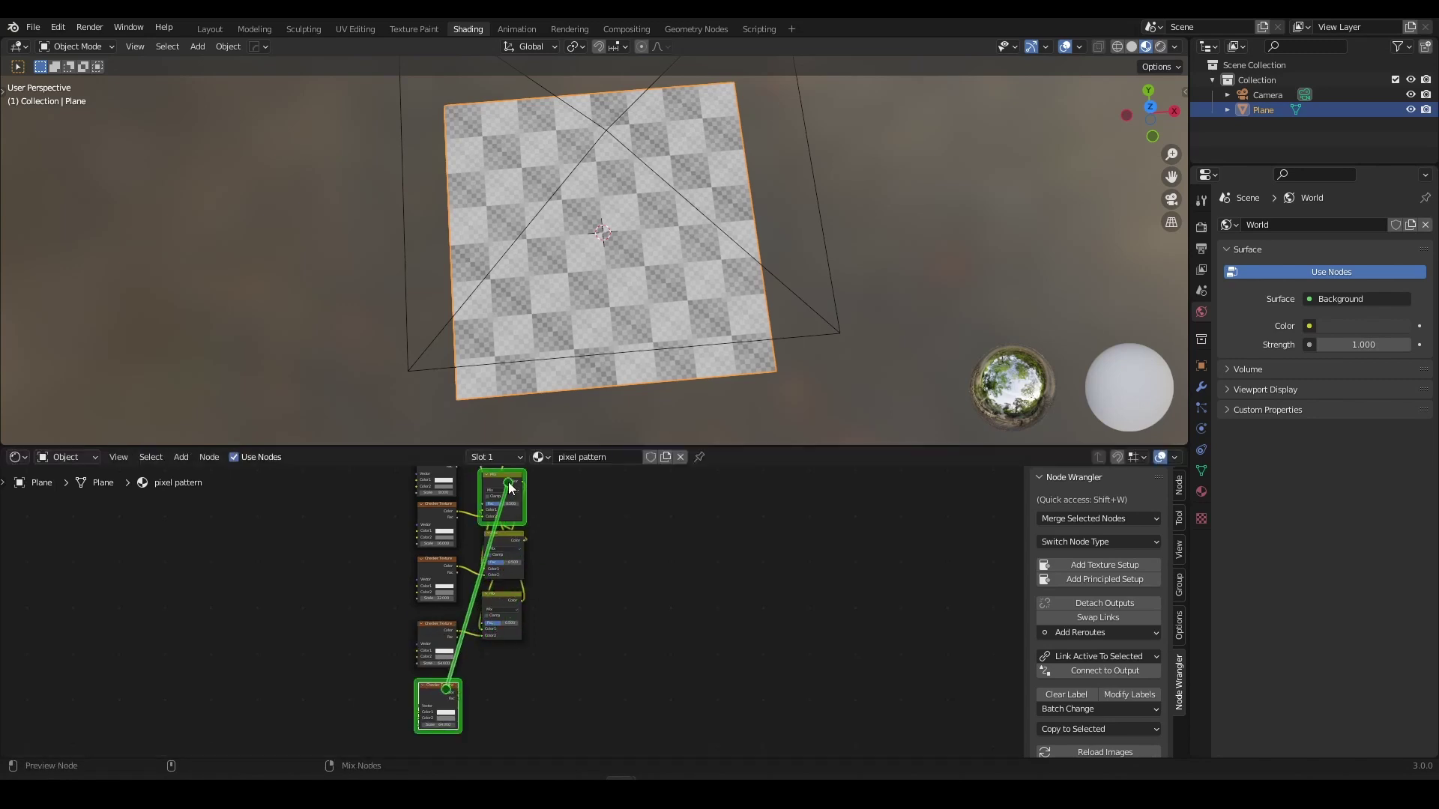
{"action": "right_click_drag", "start_coordinate": [505, 592], "coordinate": [505, 594], "text": "ctrl+shift"}
Place the new Mix node beside the seventh Checker Texture, expanded, and set that texture's scale to 128.
{"action": "middle_click_drag", "start_coordinate": [554, 662], "coordinate": [560, 542]}
{"action": "scroll", "coordinate": [560, 542], "scroll_direction": "up", "scroll_amount": 5}
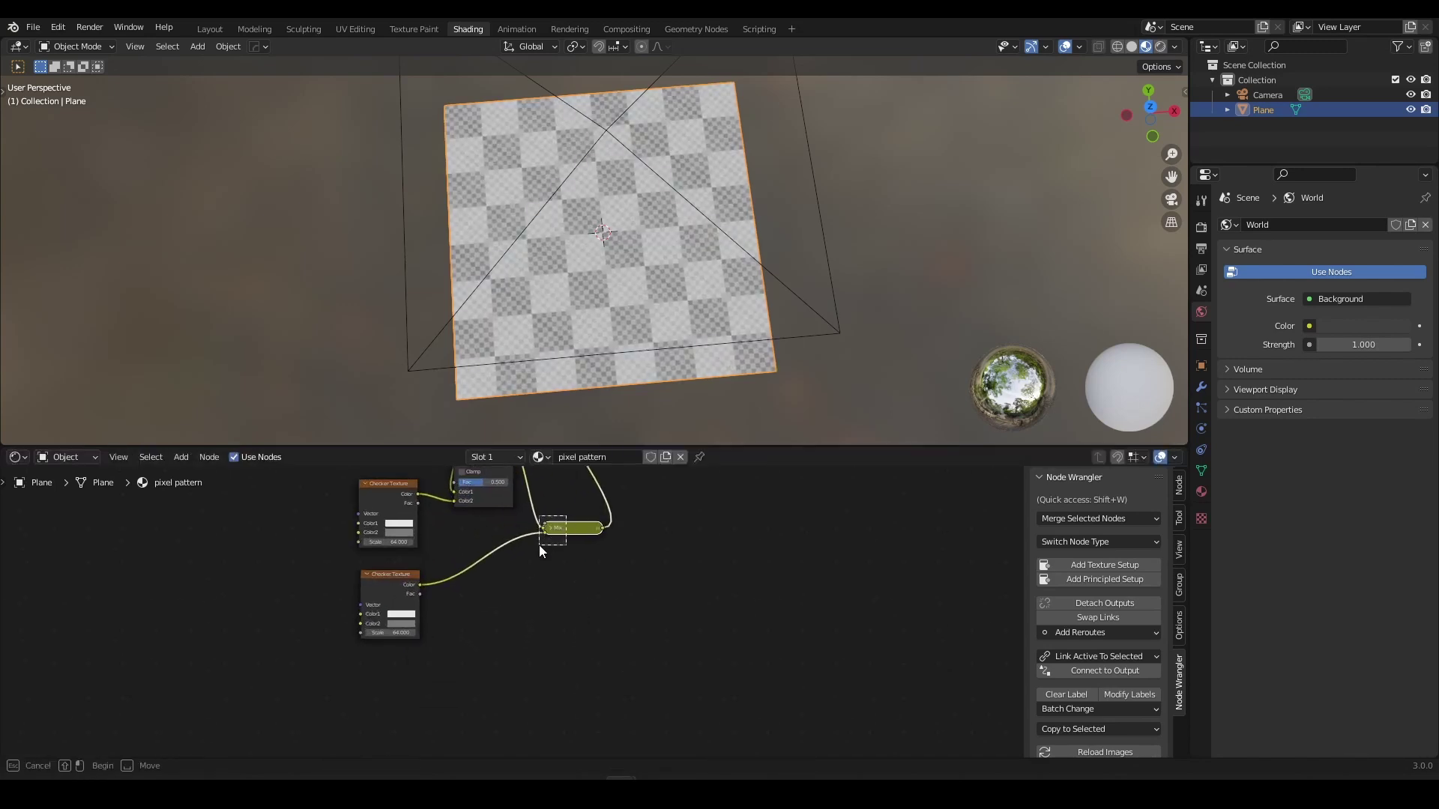
{"action": "left_click_drag", "start_coordinate": [538, 545], "coordinate": [541, 545]}
{"action": "left_click_drag", "start_coordinate": [566, 530], "coordinate": [474, 547]}
{"action": "scroll", "coordinate": [472, 546], "scroll_direction": "up", "scroll_amount": 6}
{"action": "left_click", "coordinate": [419, 492]}
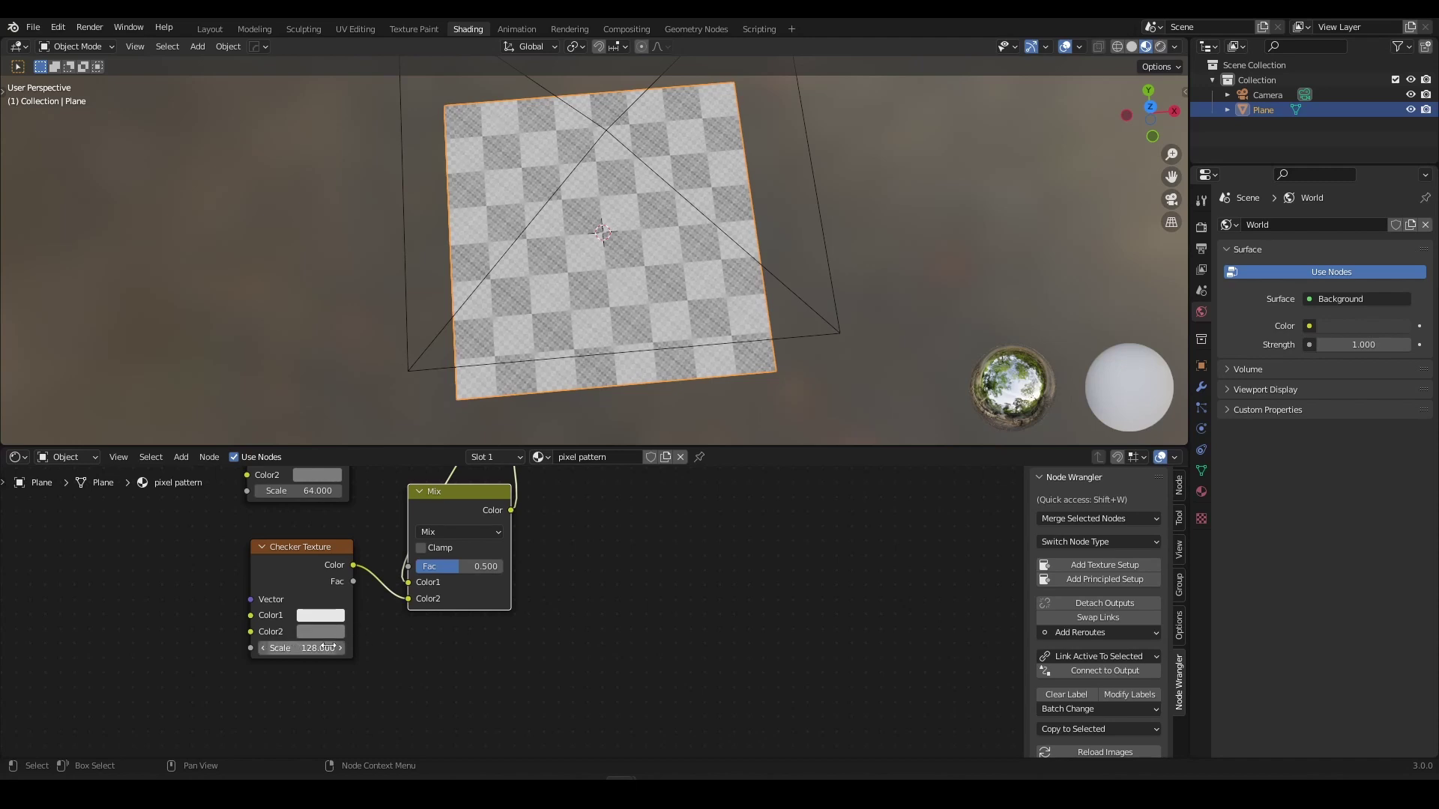
Duplicate the scale-128 Checker Texture node below itself and merge the copy into the Mix chain using Node Wrangler.
{"action": "scroll", "coordinate": [450, 576], "scroll_direction": "down", "scroll_amount": 4}
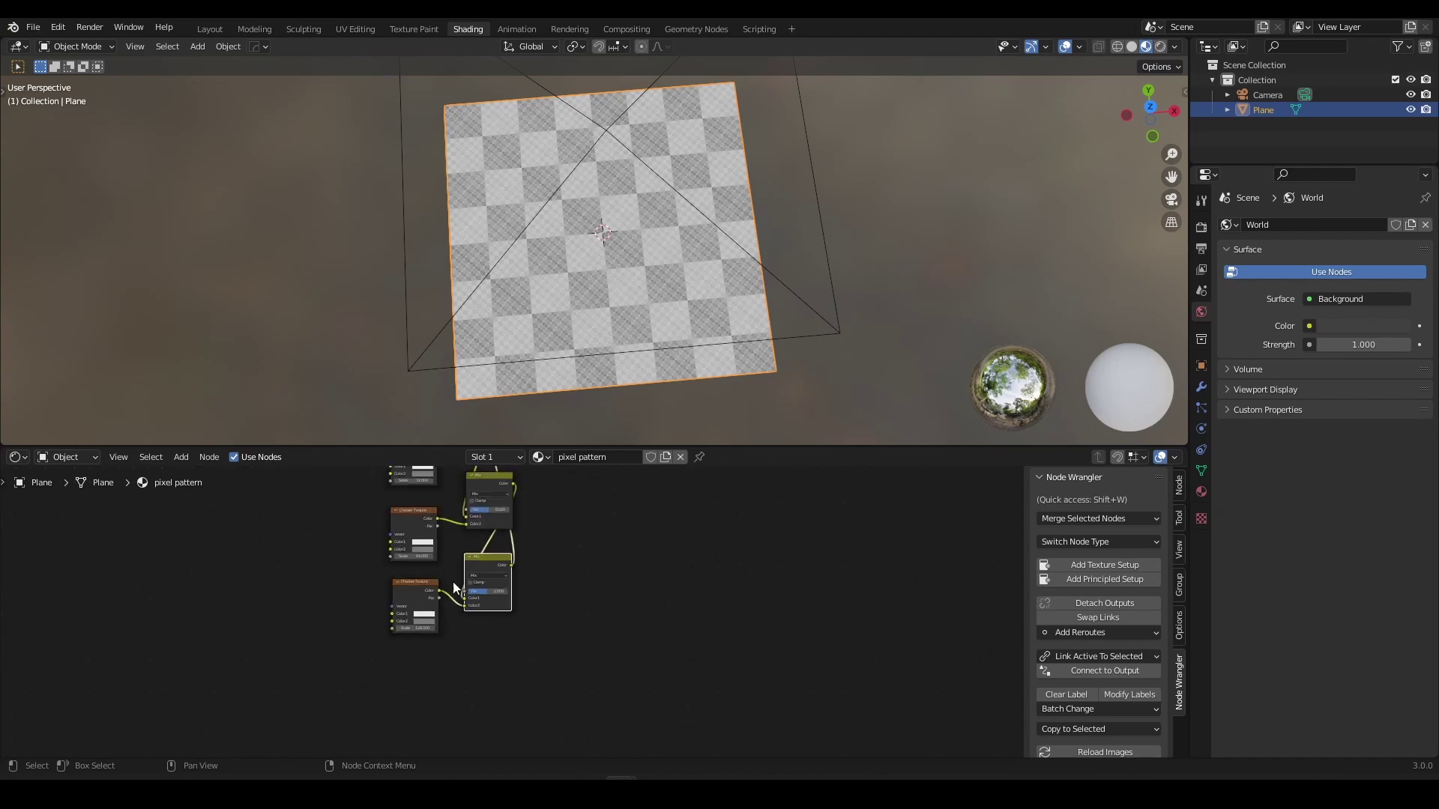
{"action": "left_click", "coordinate": [400, 619]}
{"action": "key", "text": "shift+d"}
{"action": "left_click", "coordinate": [398, 678]}
{"action": "scroll", "coordinate": [415, 651], "scroll_direction": "down", "scroll_amount": 3}
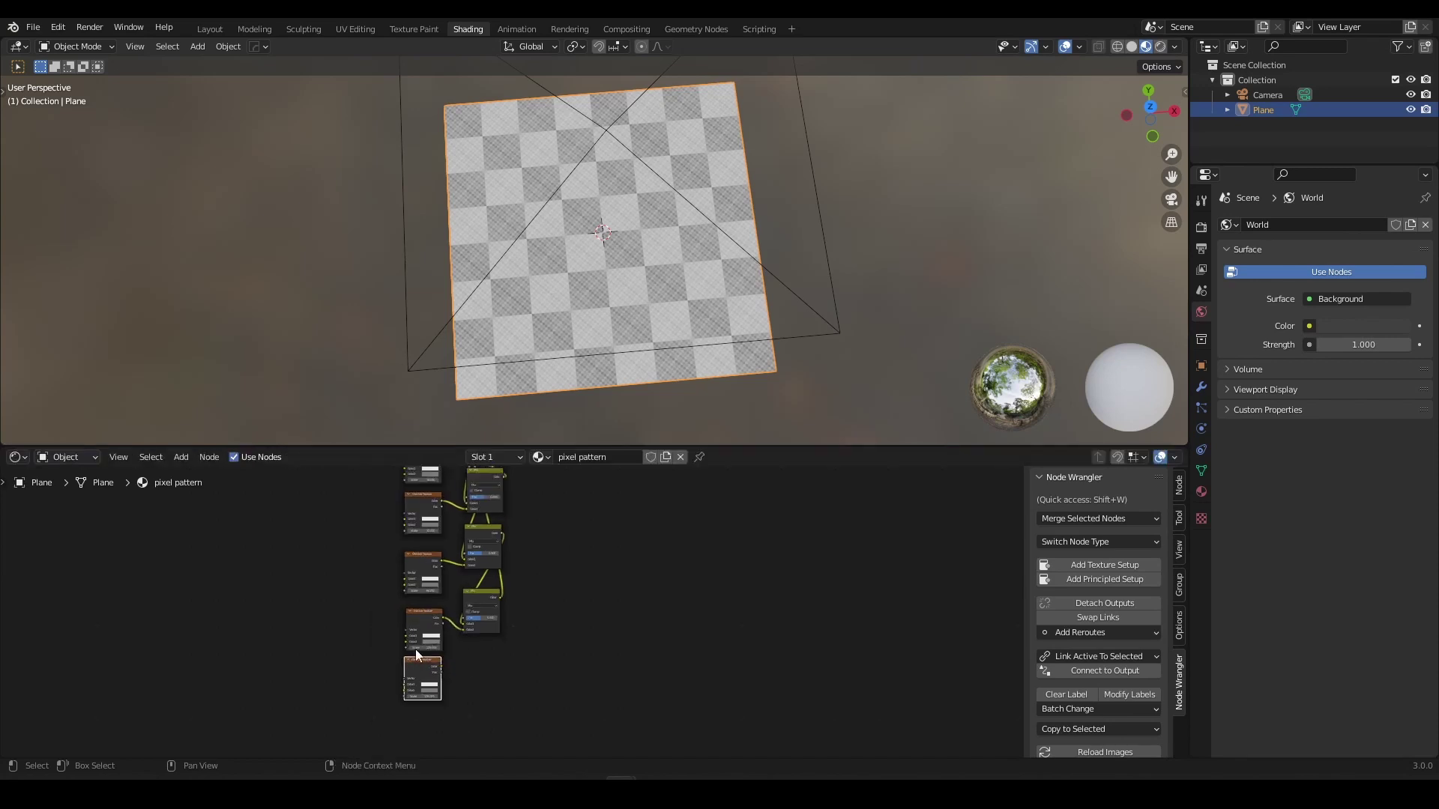
{"action": "middle_click_drag", "start_coordinate": [415, 650], "coordinate": [390, 690]}
{"action": "scroll", "coordinate": [448, 686], "scroll_direction": "up", "scroll_amount": 1}
{"action": "middle_click_drag", "start_coordinate": [462, 638], "coordinate": [472, 580]}
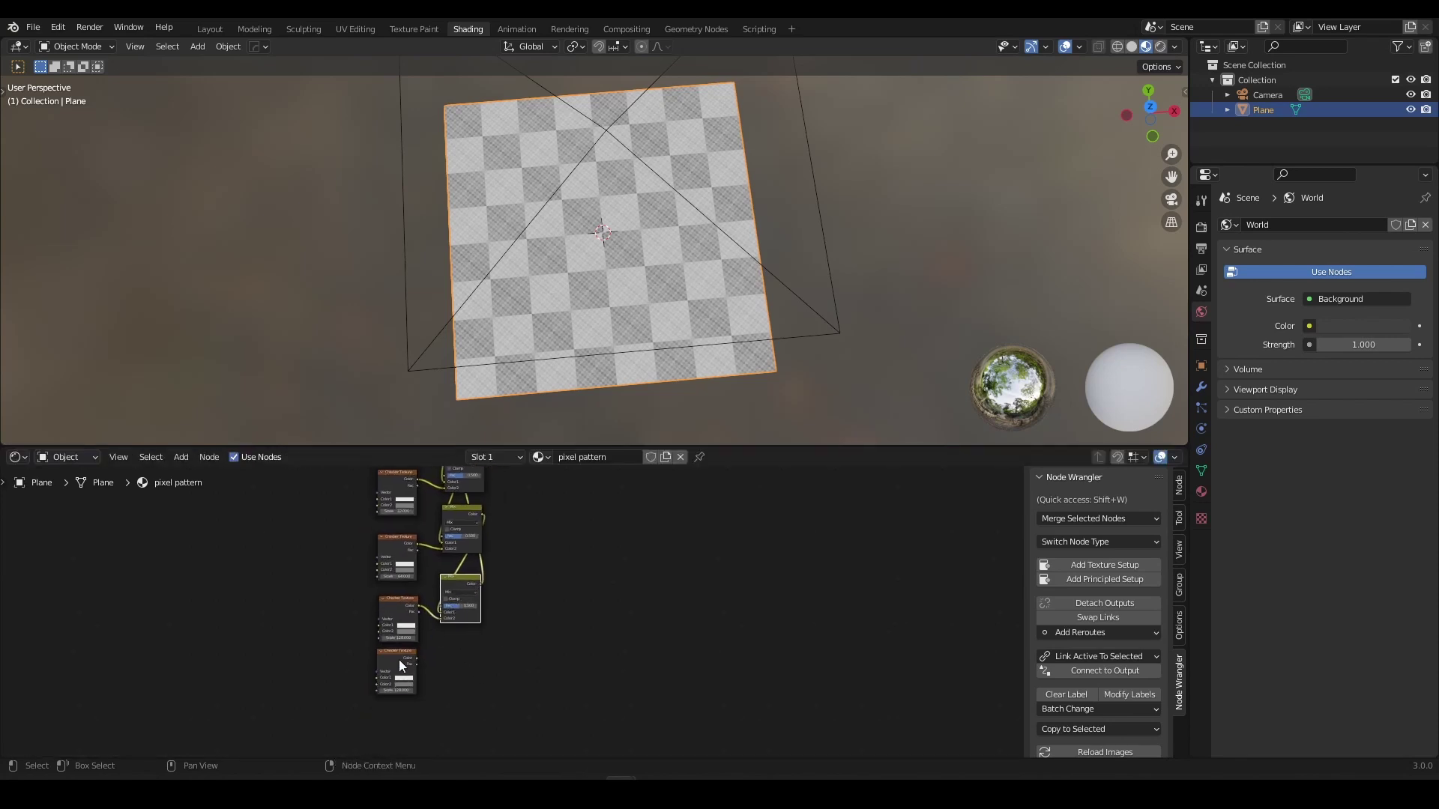
{"action": "right_click_drag", "start_coordinate": [398, 661], "coordinate": [478, 481], "text": "ctrl+shift"}
Place the new Mix node beside the eighth Checker Texture, beneath the other Mix nodes, and expand it.
{"action": "left_click_drag", "start_coordinate": [537, 563], "coordinate": [470, 644]}
{"action": "scroll", "coordinate": [472, 646], "scroll_direction": "up", "scroll_amount": 4}
{"action": "mouse_move", "coordinate": [480, 646]}
{"action": "middle_mouse_down"}
{"action": "mouse_move", "coordinate": [470, 678]}
{"action": "mouse_move", "coordinate": [517, 653]}
{"action": "mouse_move", "coordinate": [484, 574]}
{"action": "mouse_move", "coordinate": [460, 570]}
{"action": "middle_mouse_up"}
{"action": "scroll", "coordinate": [493, 596], "scroll_direction": "up", "scroll_amount": 4}
{"action": "scroll", "coordinate": [460, 570], "scroll_direction": "up", "scroll_amount": 4}
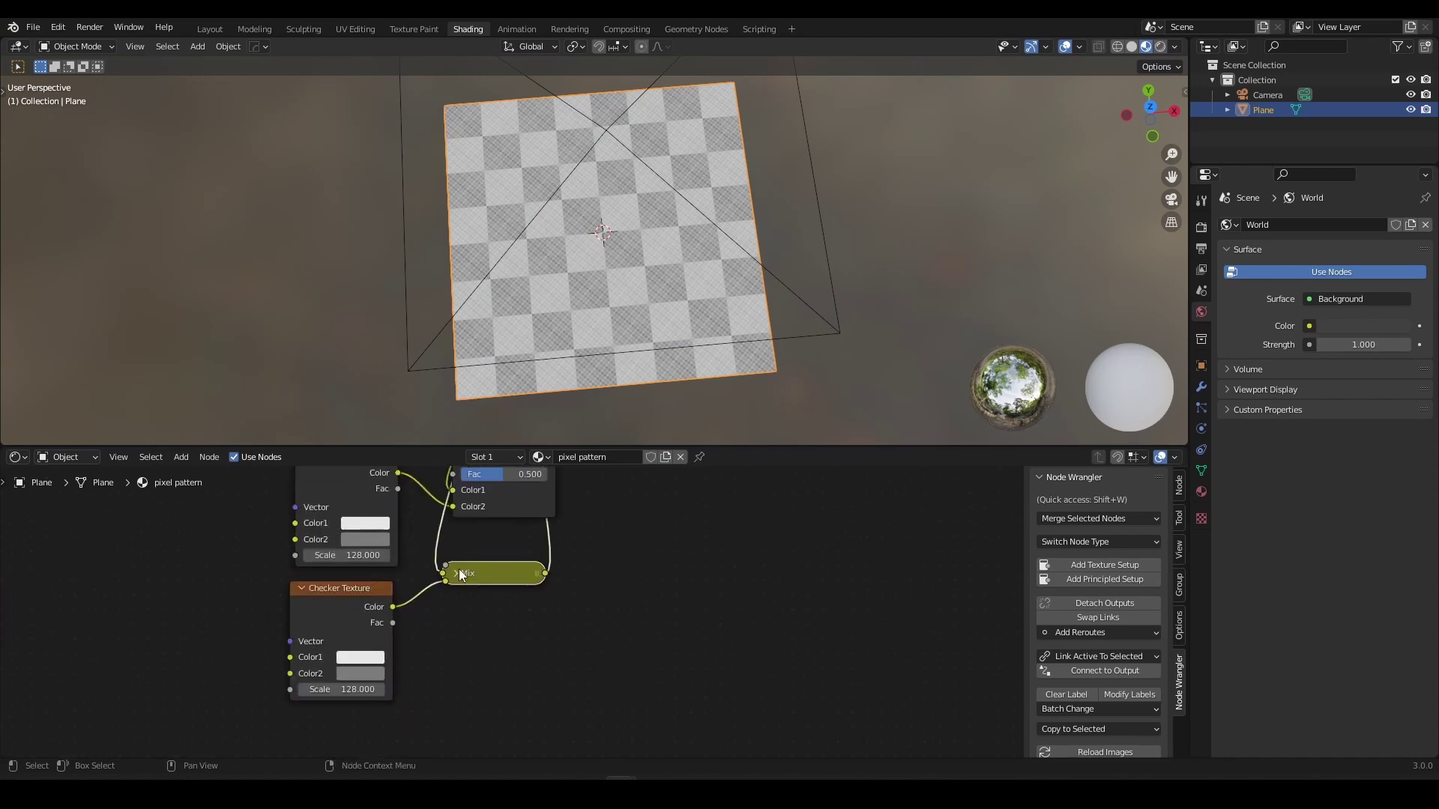
{"action": "key", "text": "h"}
{"action": "left_click_drag", "start_coordinate": [493, 577], "coordinate": [507, 547]}
Set the eighth Checker Texture's scale to 256.
{"action": "middle_click_drag", "start_coordinate": [451, 639], "coordinate": [472, 560]}
{"action": "scroll", "coordinate": [472, 560], "scroll_direction": "up", "scroll_amount": 2}
{"action": "scroll", "coordinate": [473, 559], "scroll_direction": "up", "scroll_amount": 2}
{"action": "double_click", "coordinate": [341, 609]}
{"action": "type", "text": "256"}
{"action": "key", "text": "Return"}
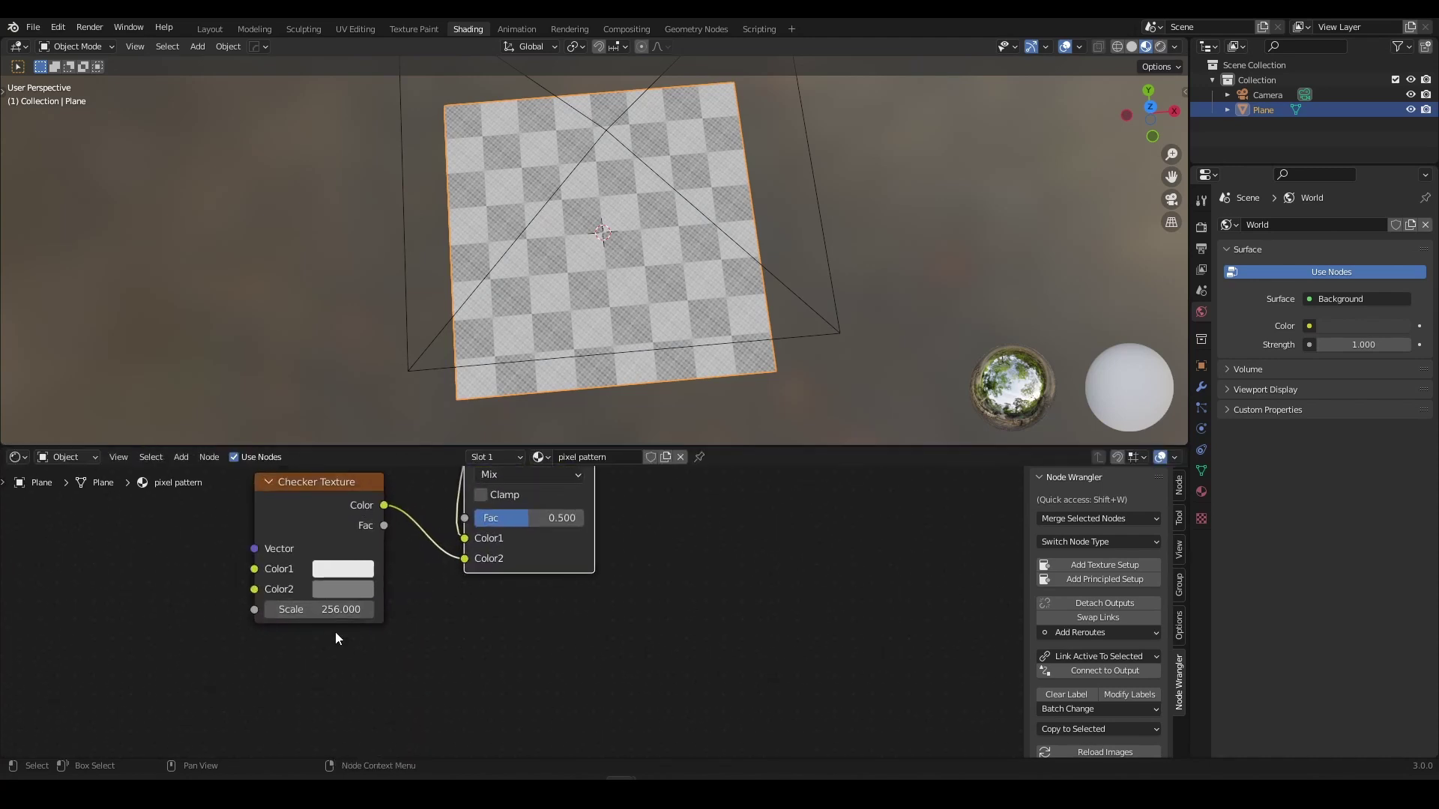
Duplicate the scale-256 Checker Texture node below itself and merge the copy into the Mix chain using Node Wrangler.
{"action": "scroll", "coordinate": [433, 547], "scroll_direction": "down", "scroll_amount": 6}
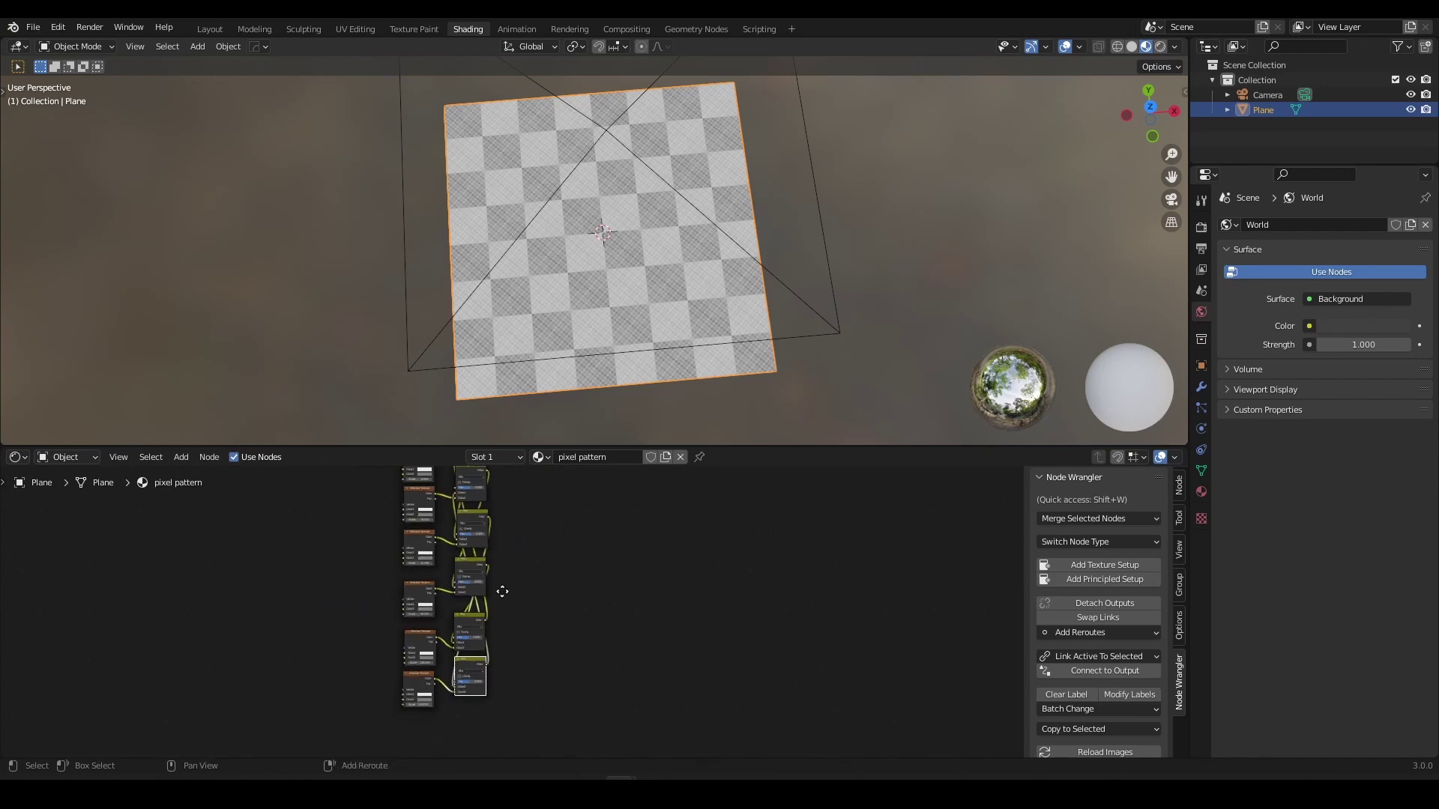
{"action": "key", "text": "shift+d"}
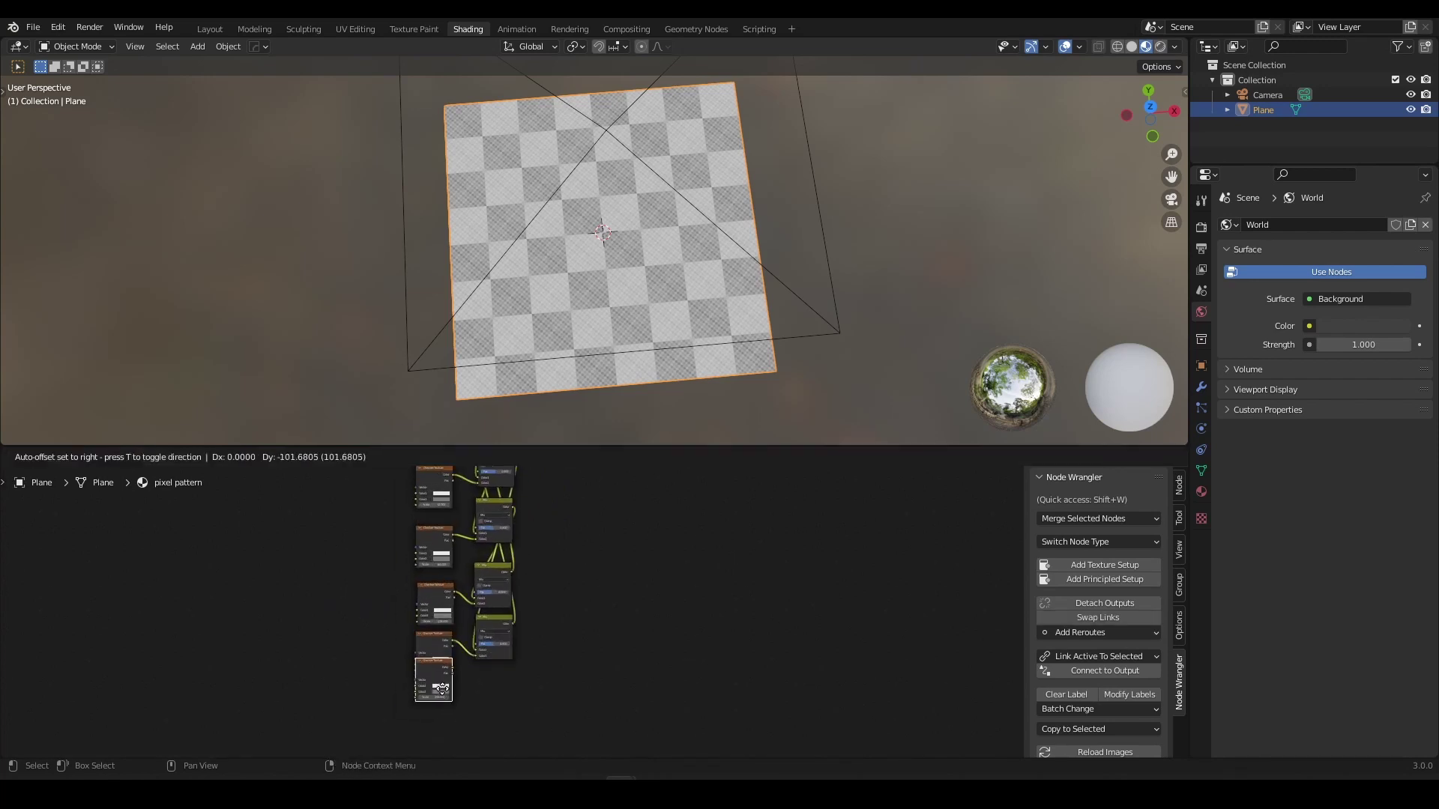
{"action": "left_click", "coordinate": [436, 697]}
{"action": "scroll", "coordinate": [472, 688], "scroll_direction": "down", "scroll_amount": 5}
{"action": "middle_click_drag", "start_coordinate": [460, 673], "coordinate": [461, 683]}
{"action": "scroll", "coordinate": [456, 679], "scroll_direction": "down", "scroll_amount": 3}
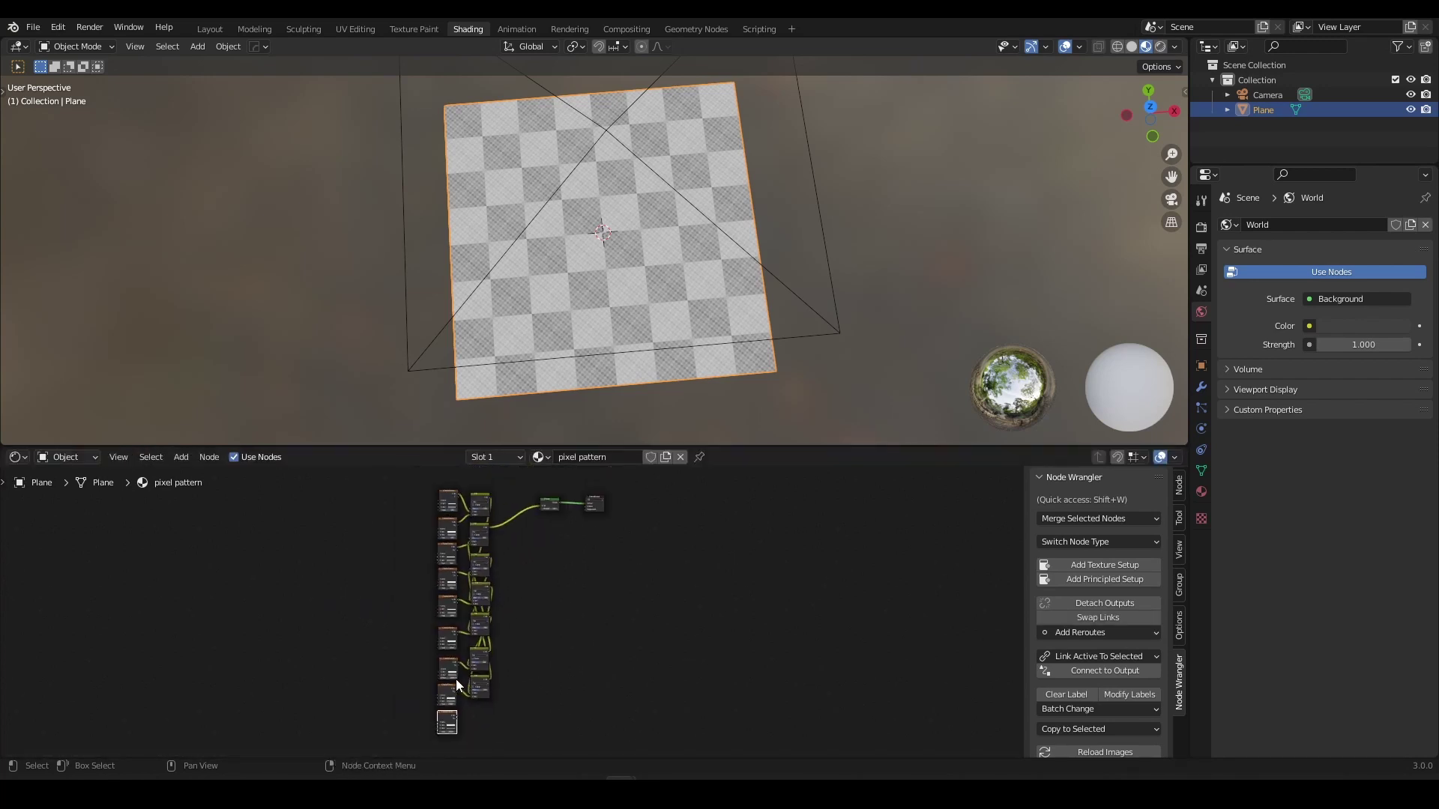
{"action": "right_click_drag", "start_coordinate": [451, 714], "coordinate": [483, 535], "text": "ctrl+shift"}
Place the new Mix node beside the ninth Checker Texture, expanded, and set that texture's scale to 512.
{"action": "scroll", "coordinate": [508, 618], "scroll_direction": "up", "scroll_amount": 1}
{"action": "left_click_drag", "start_coordinate": [510, 630], "coordinate": [485, 696]}
{"action": "scroll", "coordinate": [487, 700], "scroll_direction": "up", "scroll_amount": 3}
{"action": "middle_click_drag", "start_coordinate": [498, 697], "coordinate": [507, 595]}
{"action": "scroll", "coordinate": [501, 595], "scroll_direction": "up", "scroll_amount": 5}
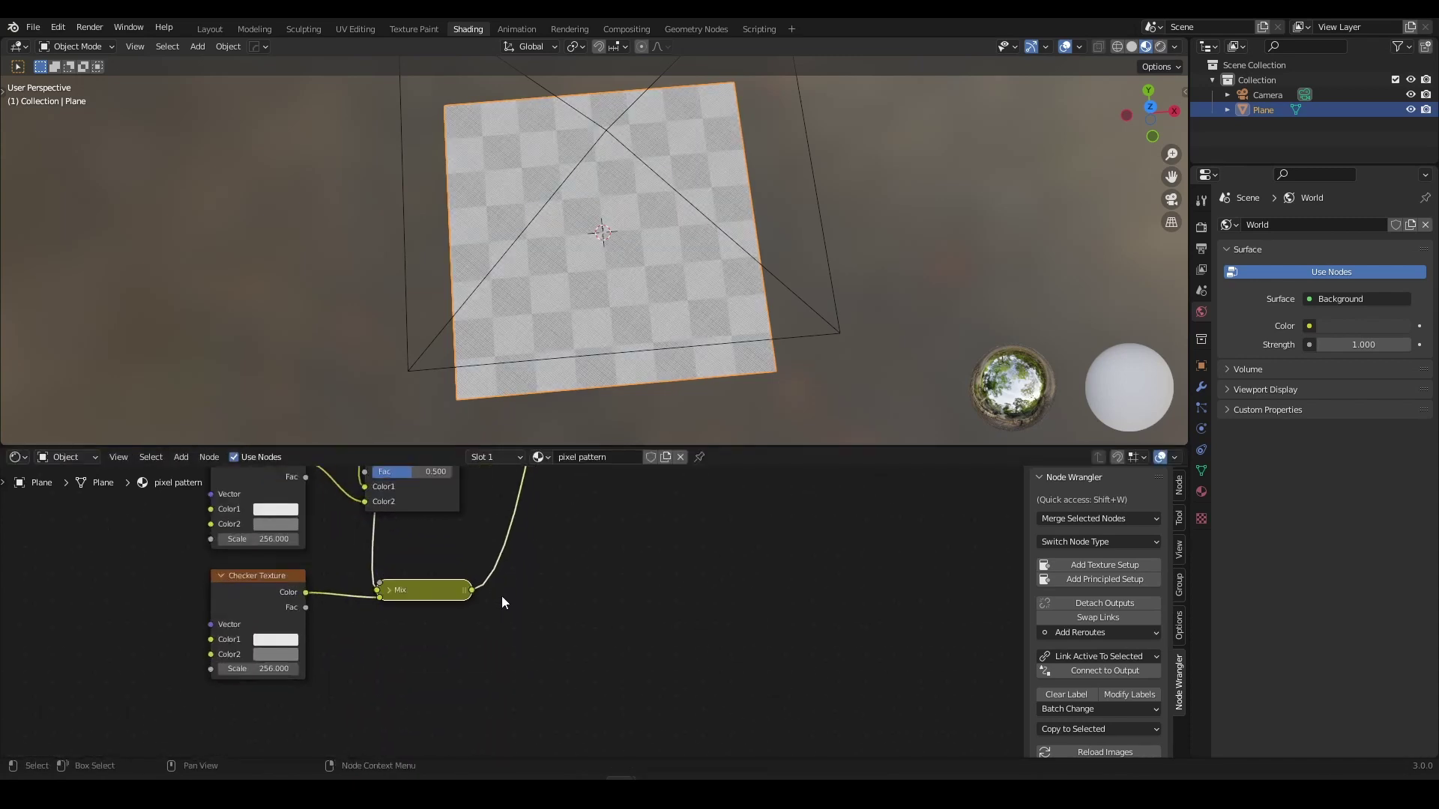
{"action": "left_click", "coordinate": [392, 592]}
{"action": "left_click_drag", "start_coordinate": [415, 594], "coordinate": [412, 519]}
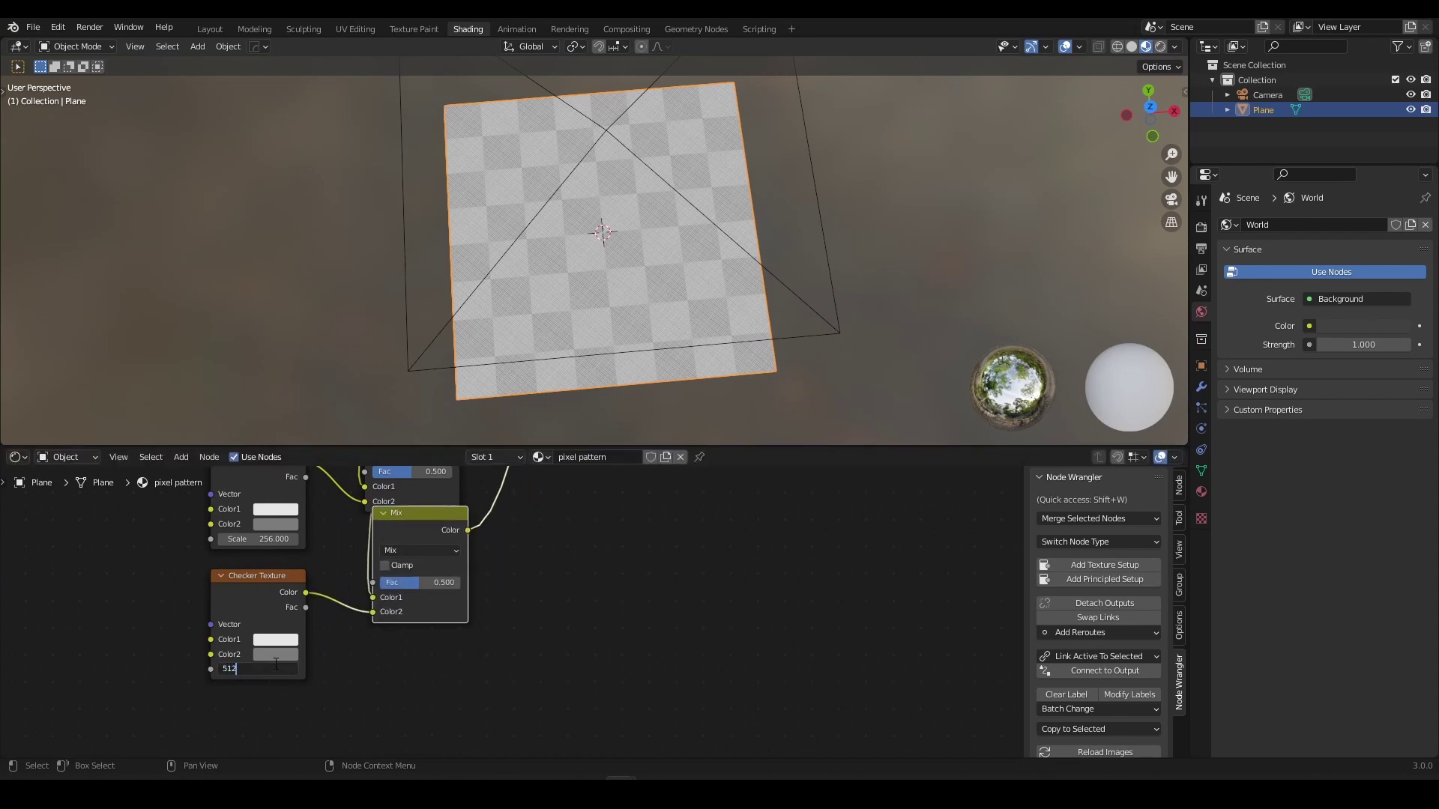
{"action": "key", "text": "Return"}
{"action": "scroll", "coordinate": [429, 607], "scroll_direction": "down", "scroll_amount": 2}
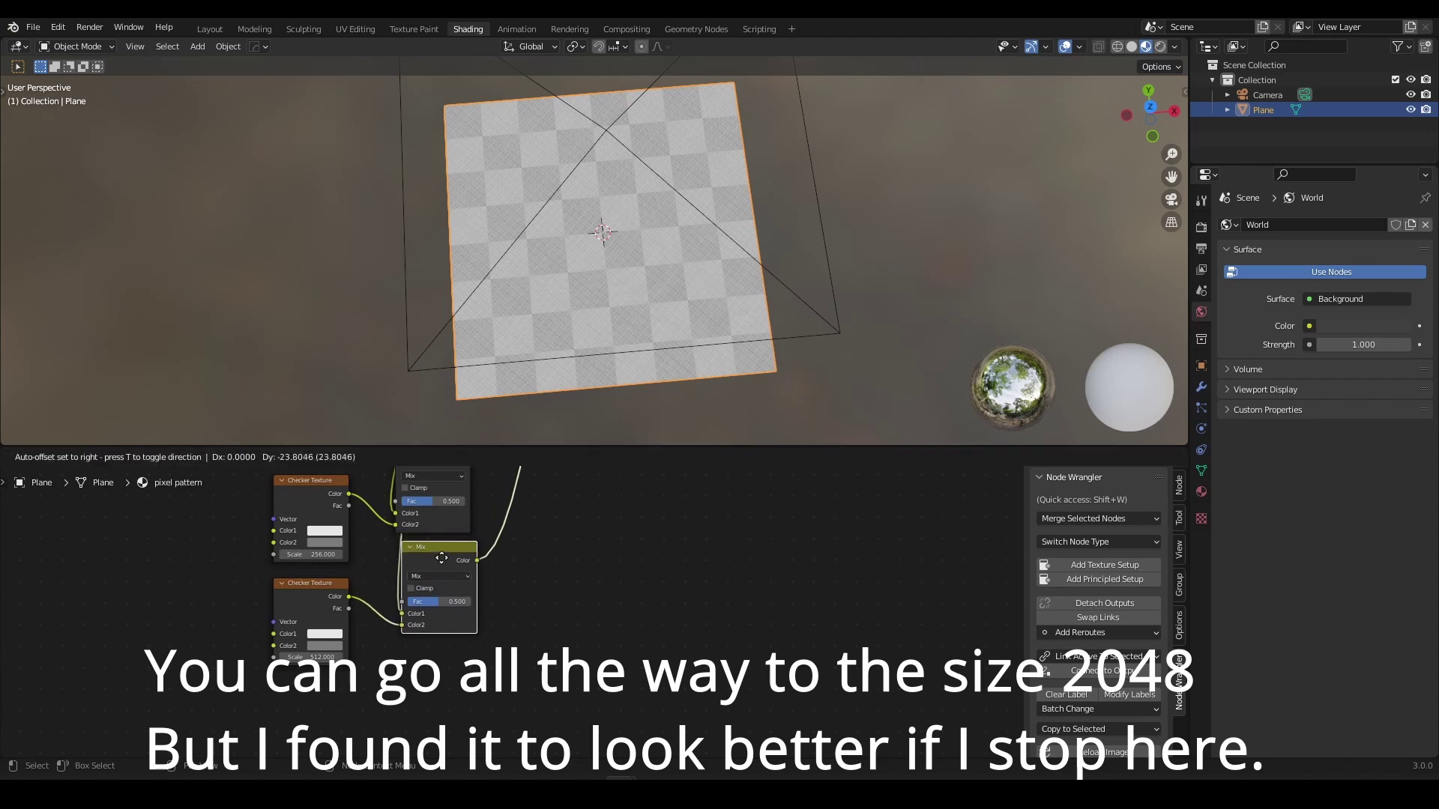
{"action": "scroll", "coordinate": [583, 274], "scroll_direction": "up", "scroll_amount": 6}
{"action": "scroll", "coordinate": [601, 247], "scroll_direction": "down", "scroll_amount": 4}
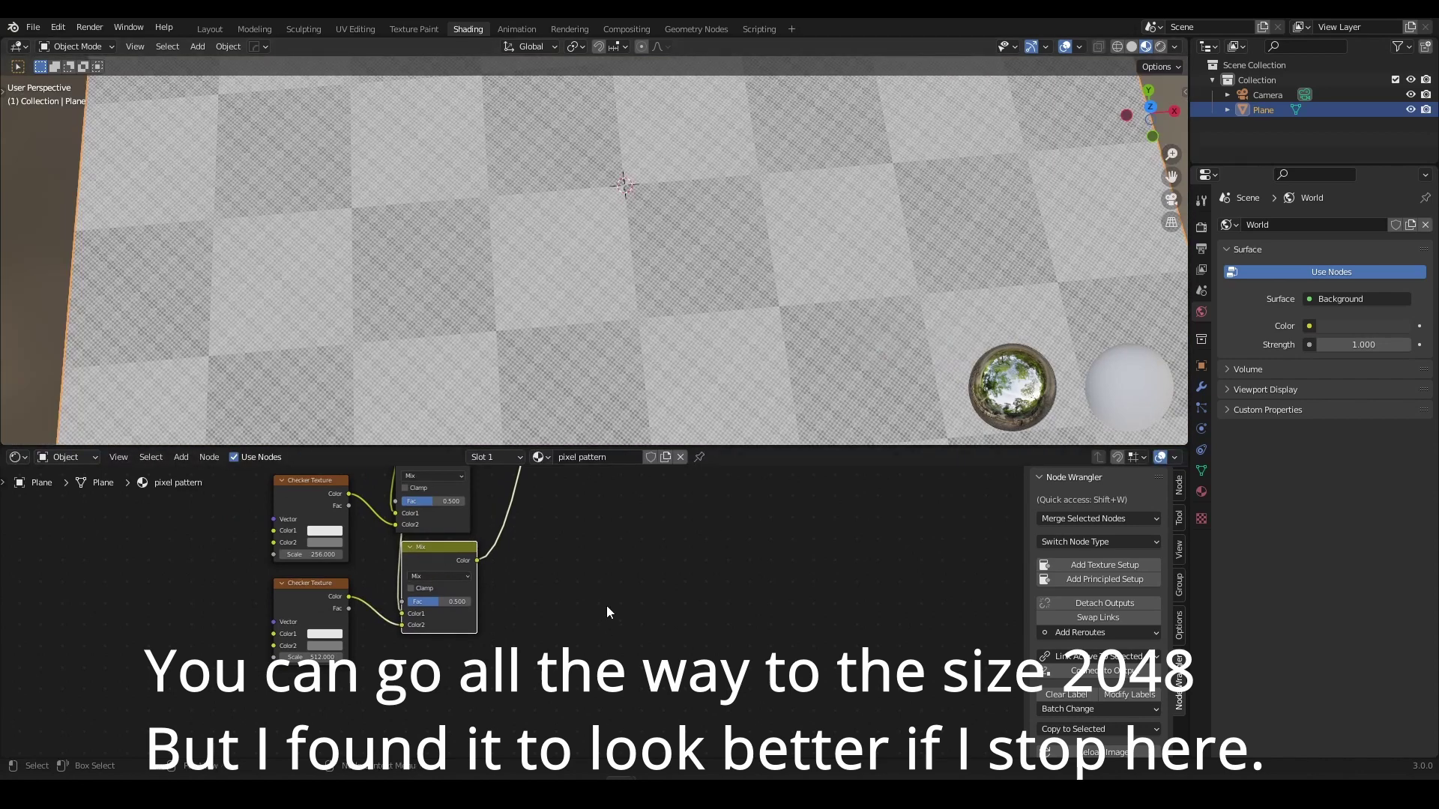
Move the Material Output and Emission nodes farther from the Mix chain to make room for more nodes.
{"action": "scroll", "coordinate": [605, 605], "scroll_direction": "down", "scroll_amount": 3}
{"action": "middle_click_drag", "start_coordinate": [626, 517], "coordinate": [613, 610], "text": "shift"}
{"action": "scroll", "coordinate": [613, 560], "scroll_direction": "down", "scroll_amount": 4}
{"action": "middle_click_drag", "start_coordinate": [622, 476], "coordinate": [488, 645], "text": "shift"}
{"action": "scroll", "coordinate": [538, 627], "scroll_direction": "up", "scroll_amount": 6}
{"action": "scroll", "coordinate": [517, 611], "scroll_direction": "up", "scroll_amount": 4}
{"action": "left_click_drag", "start_coordinate": [552, 584], "coordinate": [689, 587]}
{"action": "left_click_drag", "start_coordinate": [434, 594], "coordinate": [597, 593]}
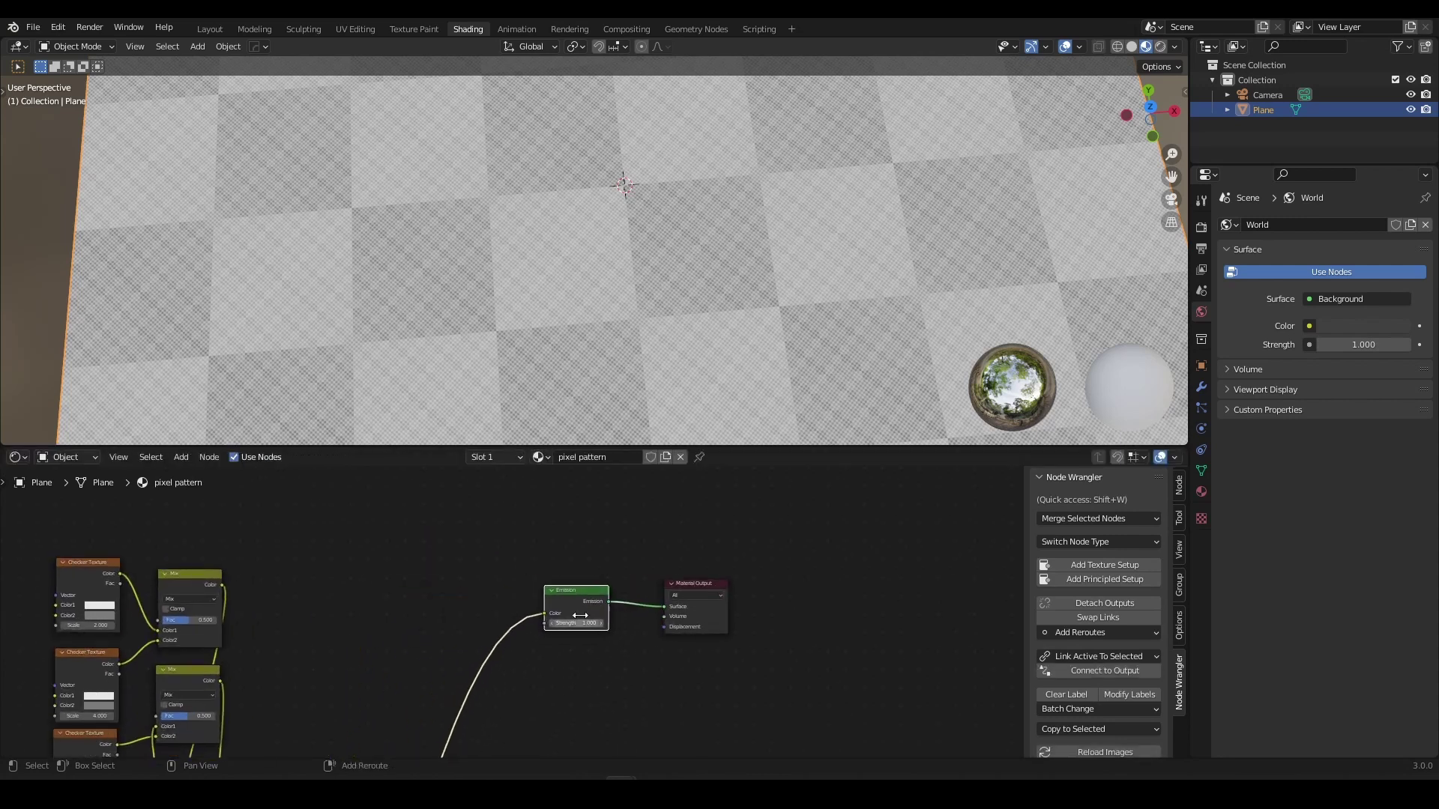
Add a Noise Texture node on the link between the Mix chain and the Emission shader.
{"action": "middle_click_drag", "start_coordinate": [577, 620], "coordinate": [606, 473]}
{"action": "scroll", "coordinate": [576, 551], "scroll_direction": "up", "scroll_amount": 5}
{"action": "middle_click_drag", "start_coordinate": [575, 551], "coordinate": [508, 589]}
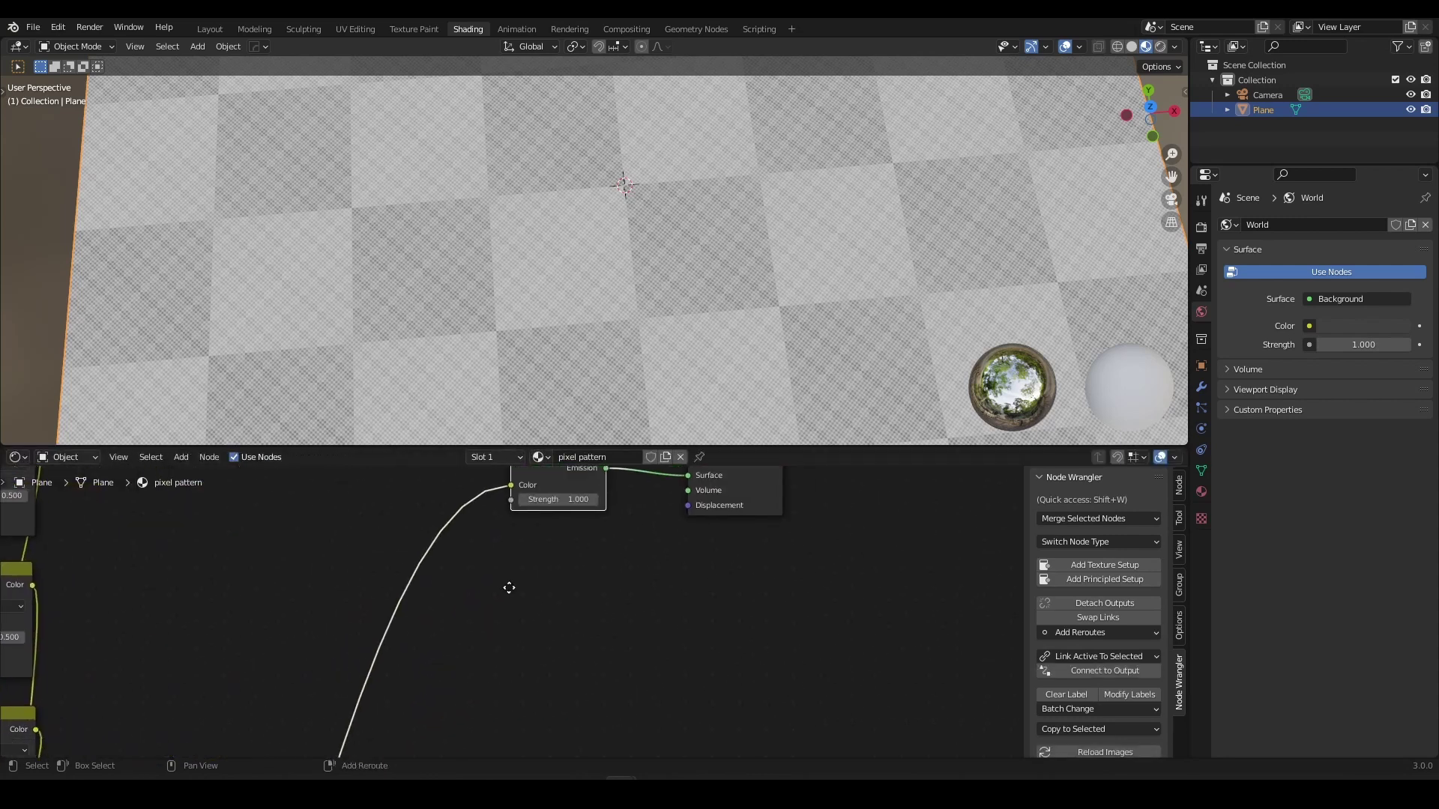
{"action": "key", "text": "shift+a"}
{"action": "left_click", "coordinate": [523, 584]}
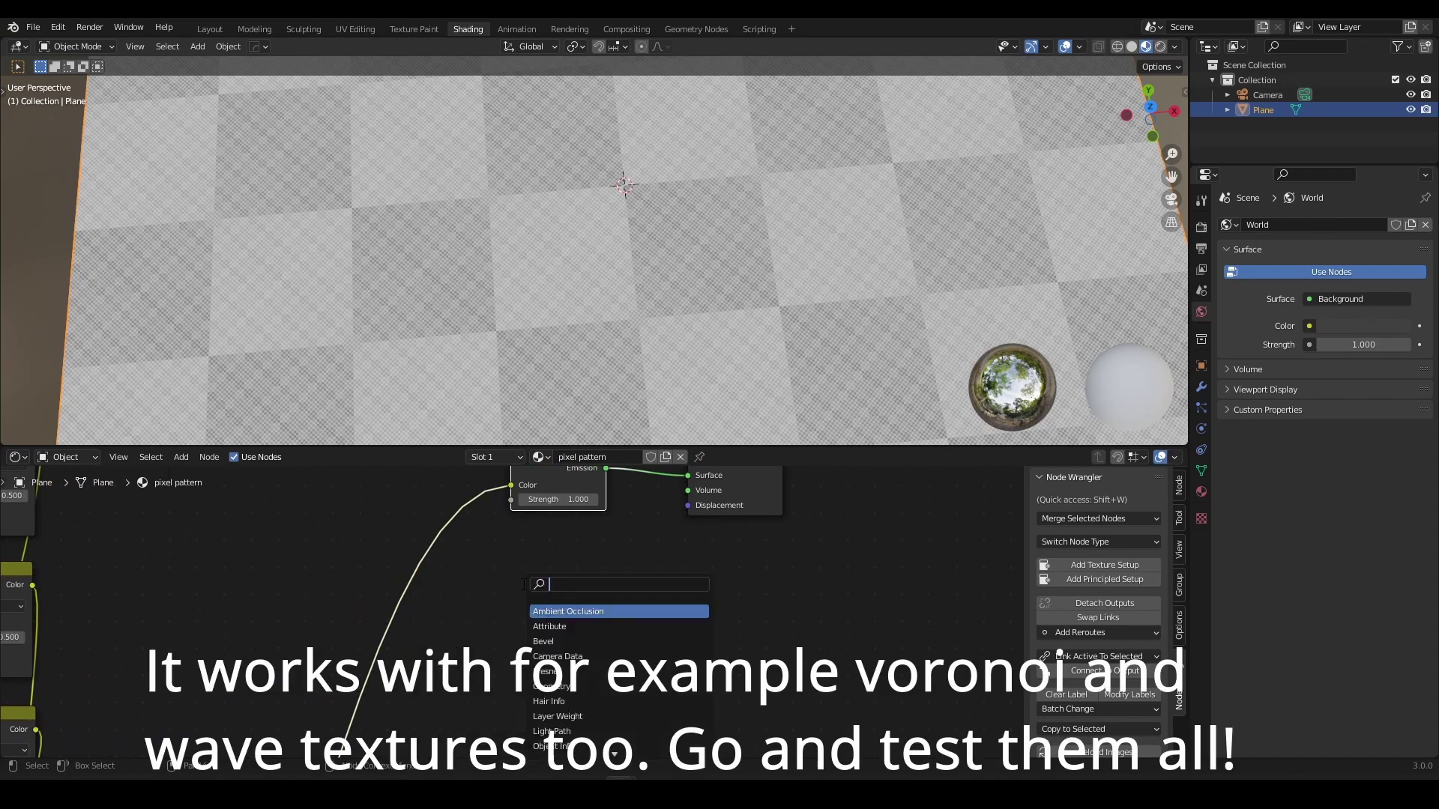
{"action": "type", "text": "noise"}
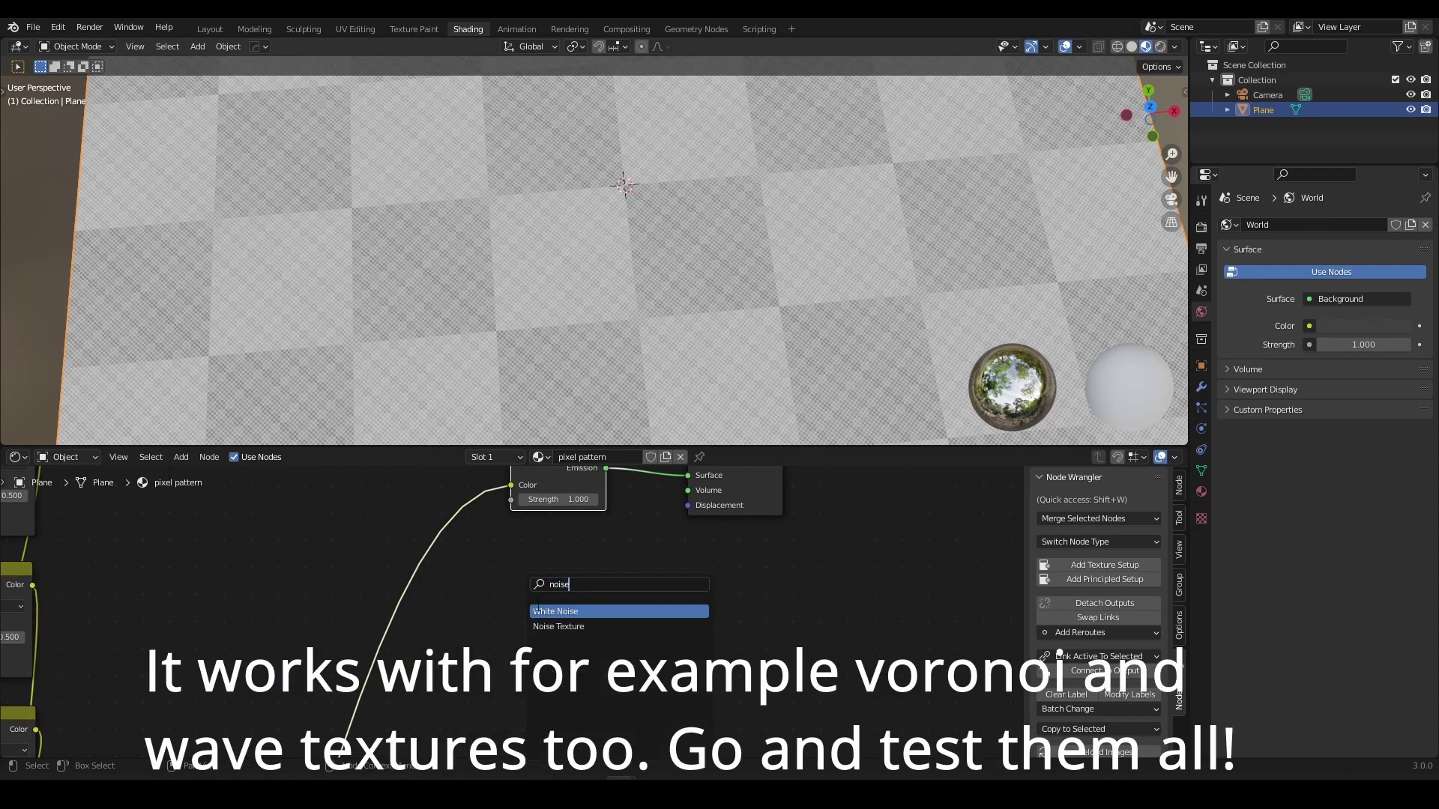
{"action": "left_click", "coordinate": [541, 626]}
{"action": "left_click", "coordinate": [448, 570]}
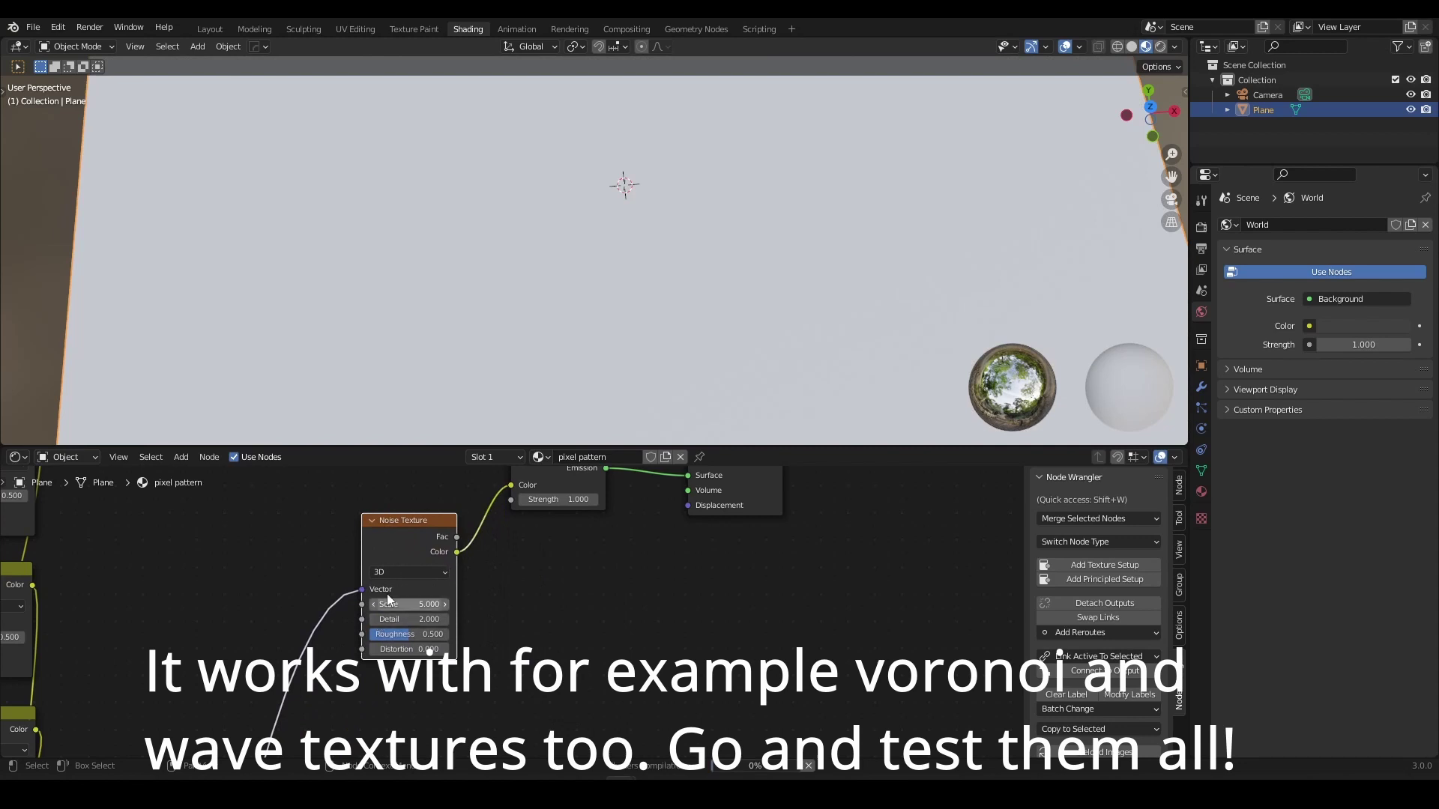
{"action": "scroll", "coordinate": [469, 289], "scroll_direction": "up", "scroll_amount": 5}
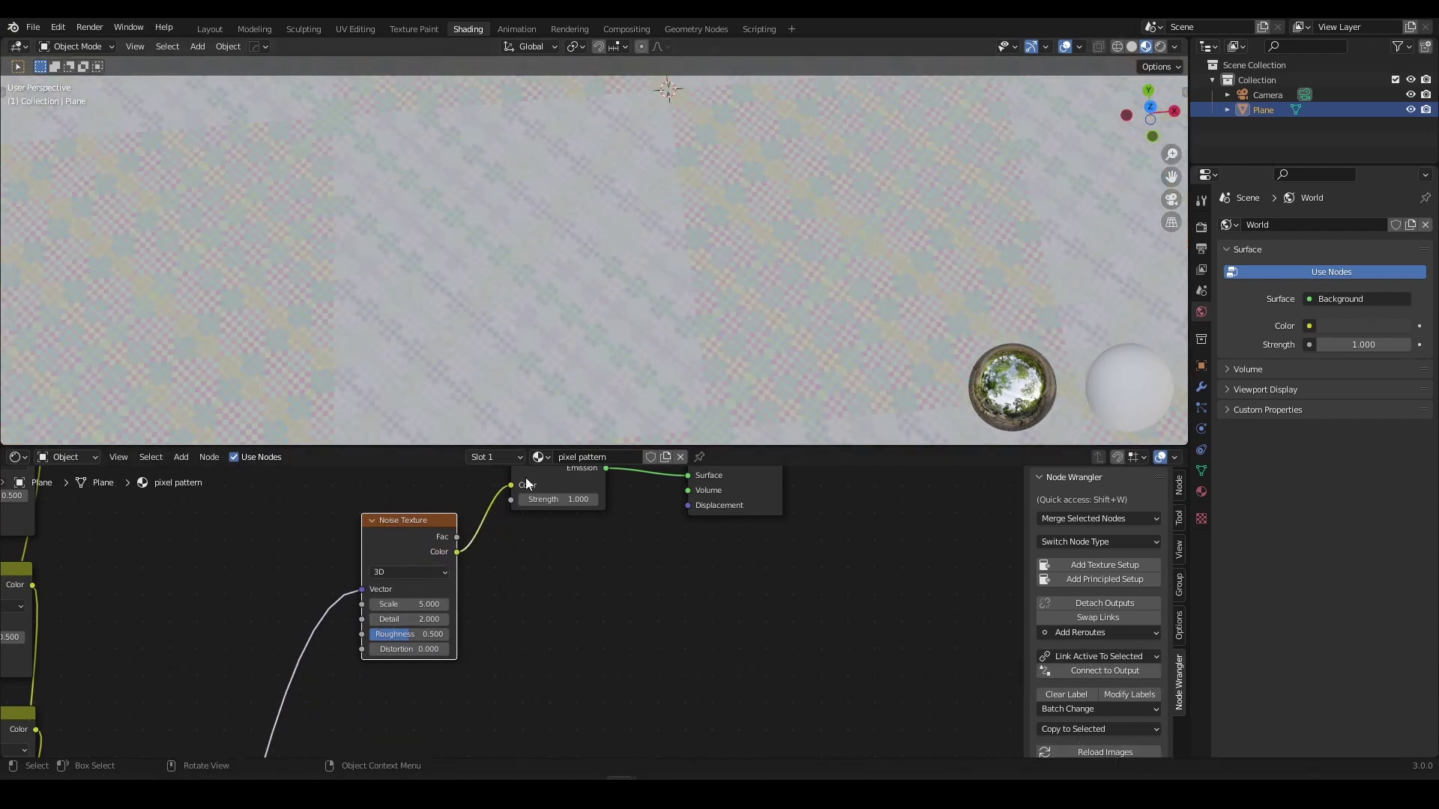
Feed the Emission color from the Noise Texture's Fac output and widen the gap between the two nodes.
{"action": "left_click_drag", "start_coordinate": [421, 523], "coordinate": [510, 494]}
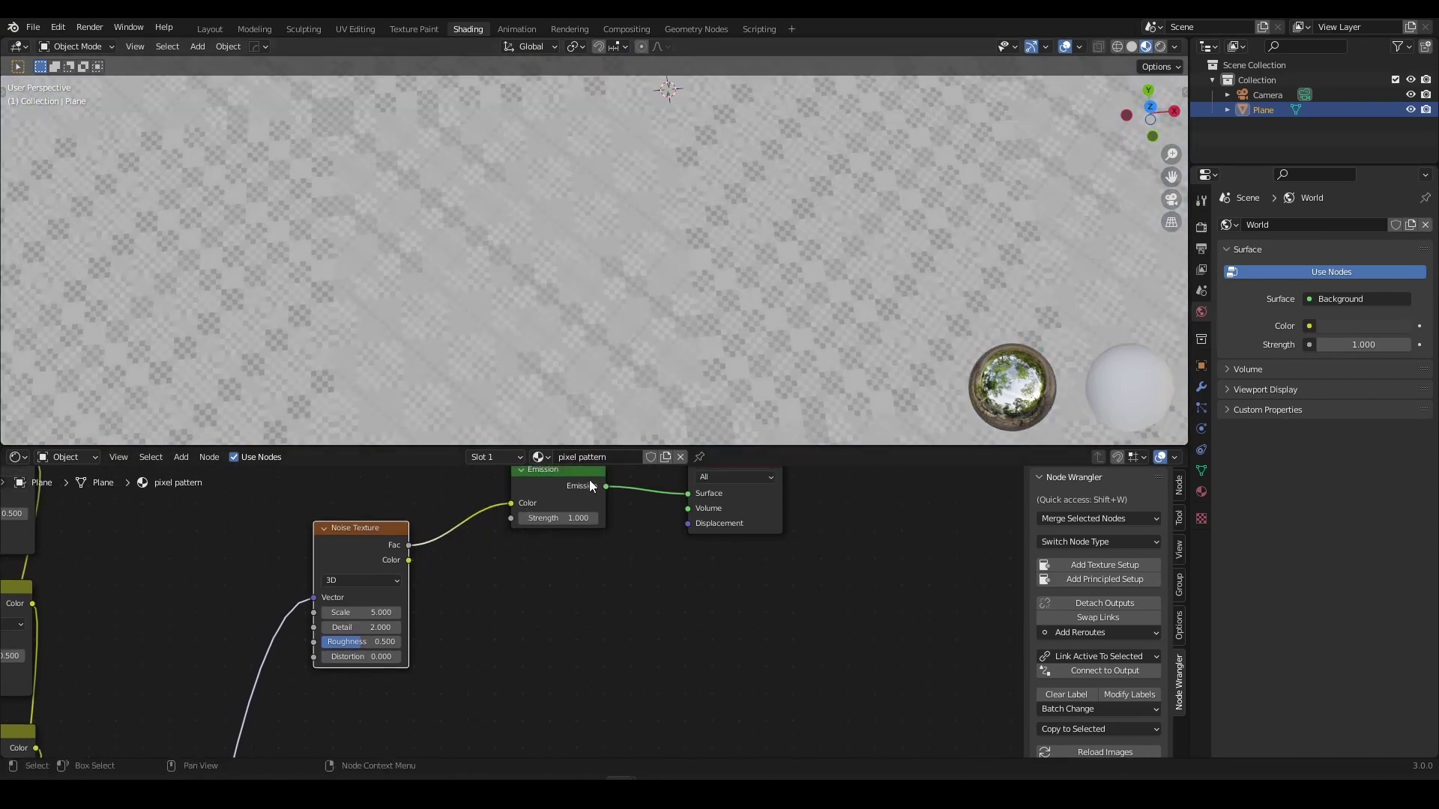
{"action": "left_click_drag", "start_coordinate": [589, 480], "coordinate": [632, 487]}
{"action": "scroll", "coordinate": [538, 608], "scroll_direction": "down", "scroll_amount": 10}
{"action": "scroll", "coordinate": [525, 588], "scroll_direction": "up", "scroll_amount": 5}
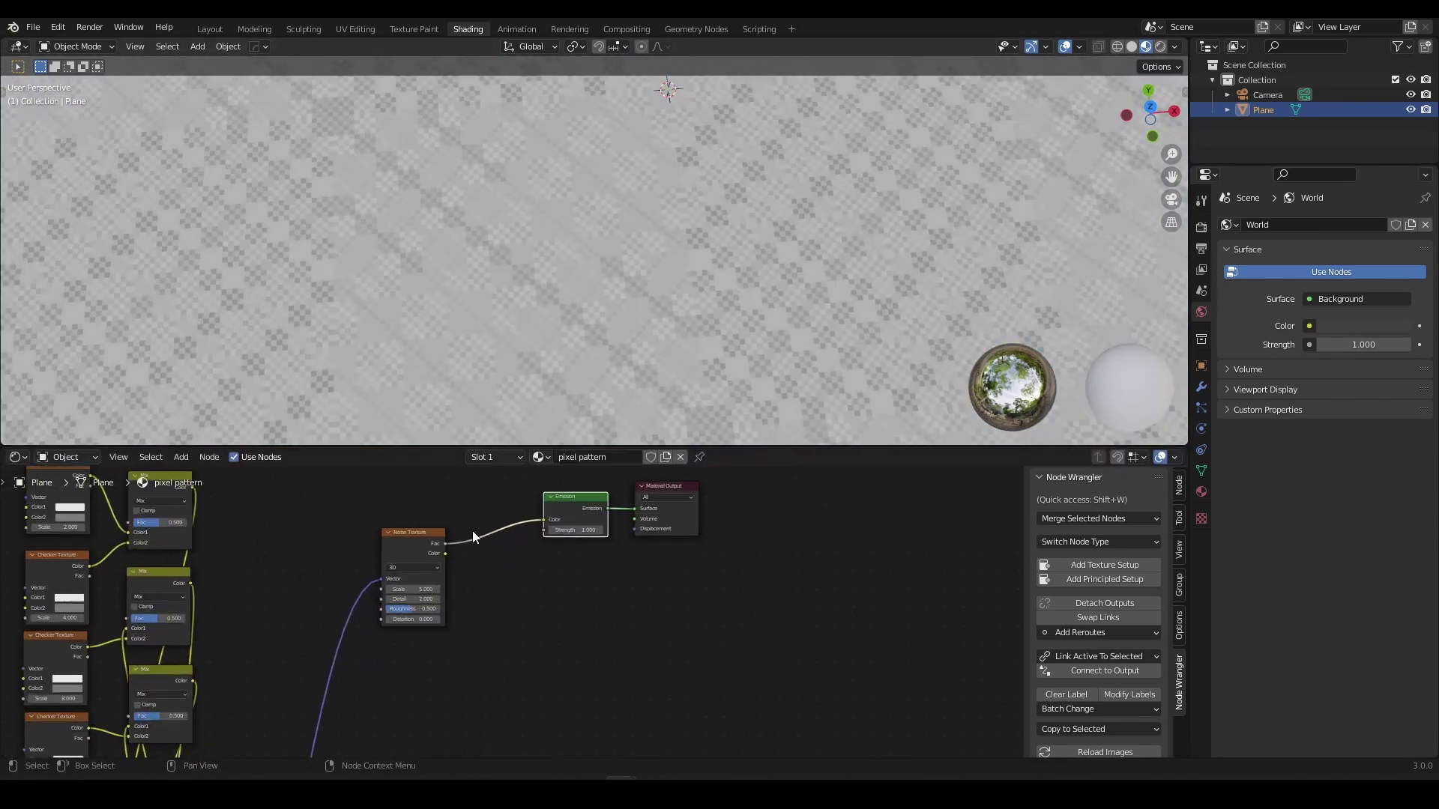
{"action": "left_click_drag", "start_coordinate": [416, 534], "coordinate": [379, 539]}
{"action": "scroll", "coordinate": [420, 501], "scroll_direction": "up", "scroll_amount": 5}
{"action": "middle_click_drag", "start_coordinate": [435, 486], "coordinate": [458, 535]}
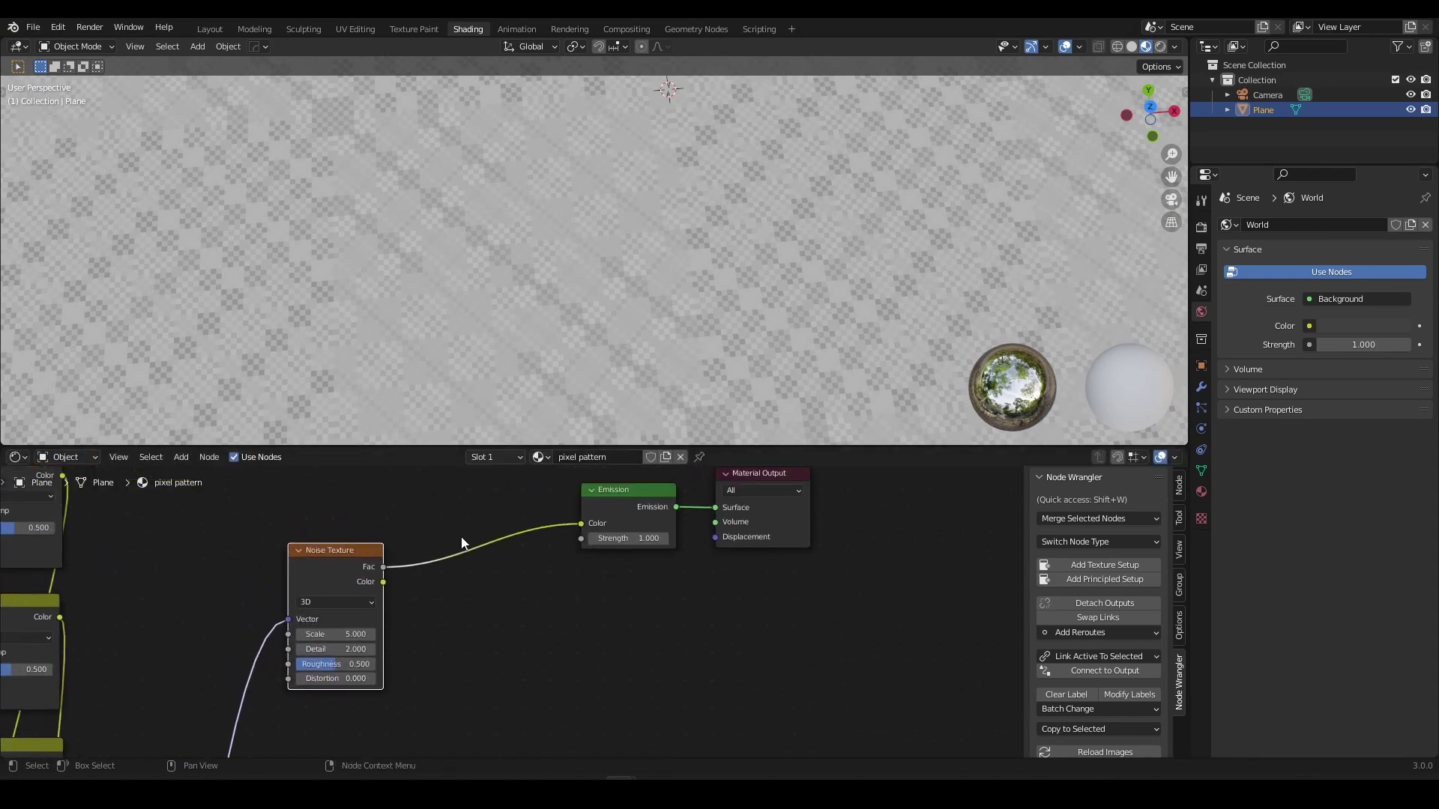
Insert a ColorRamp node between the Noise Texture and the Emission shader, and shift the Noise Texture away from it.
{"action": "key", "text": "shift+a"}
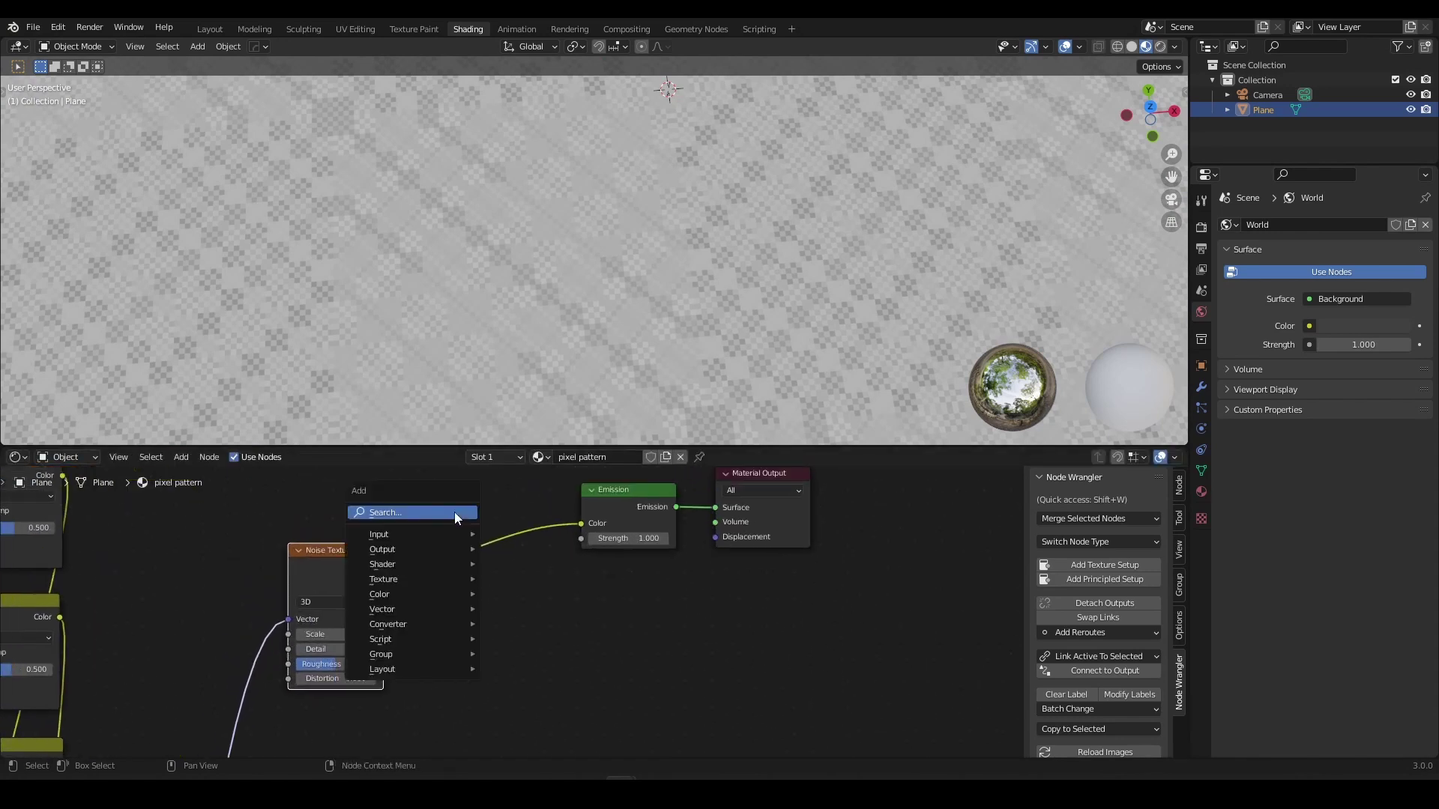
{"action": "left_click", "coordinate": [454, 511]}
{"action": "type", "text": "rak"}
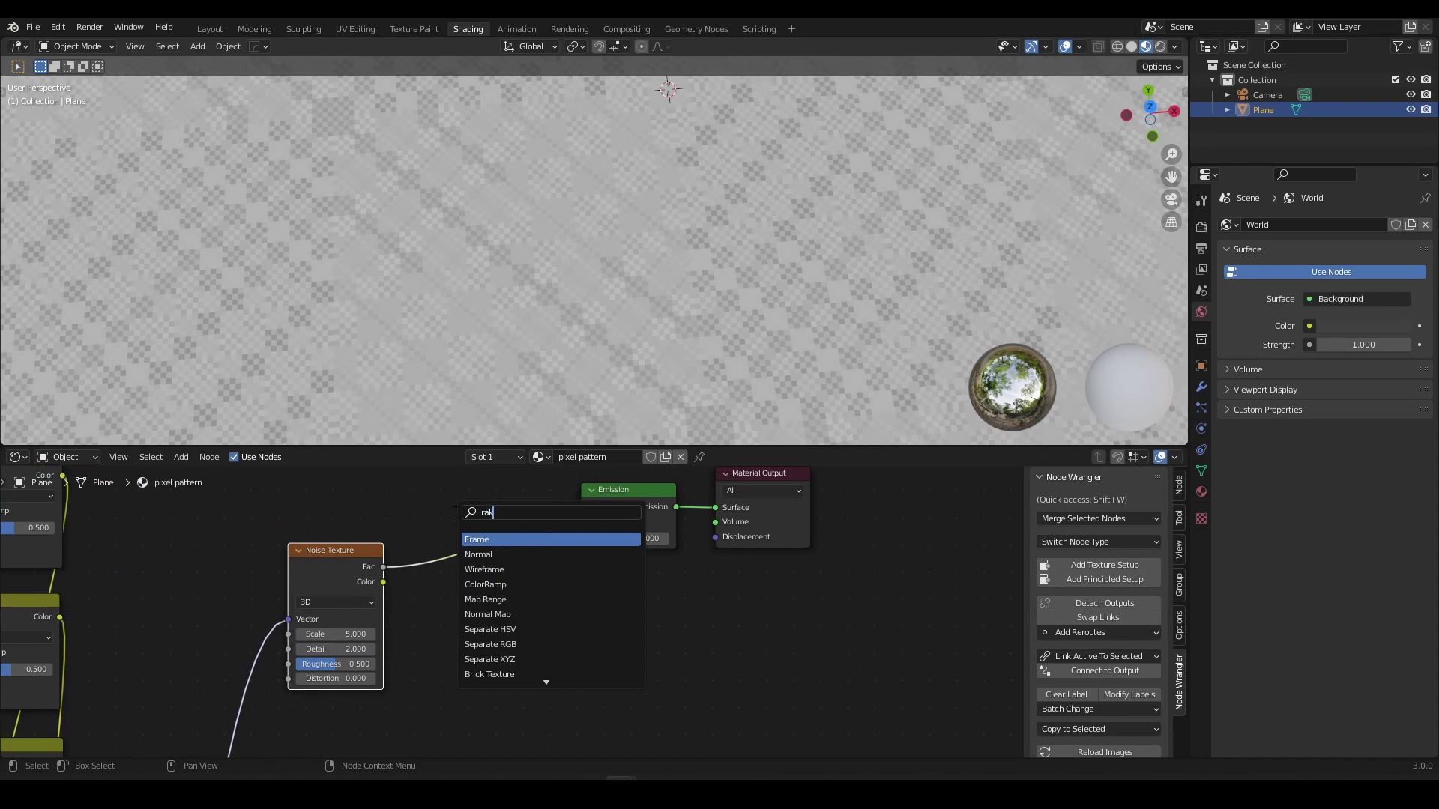
{"action": "key", "text": "BackSpace"}
{"action": "type", "text": "m"}
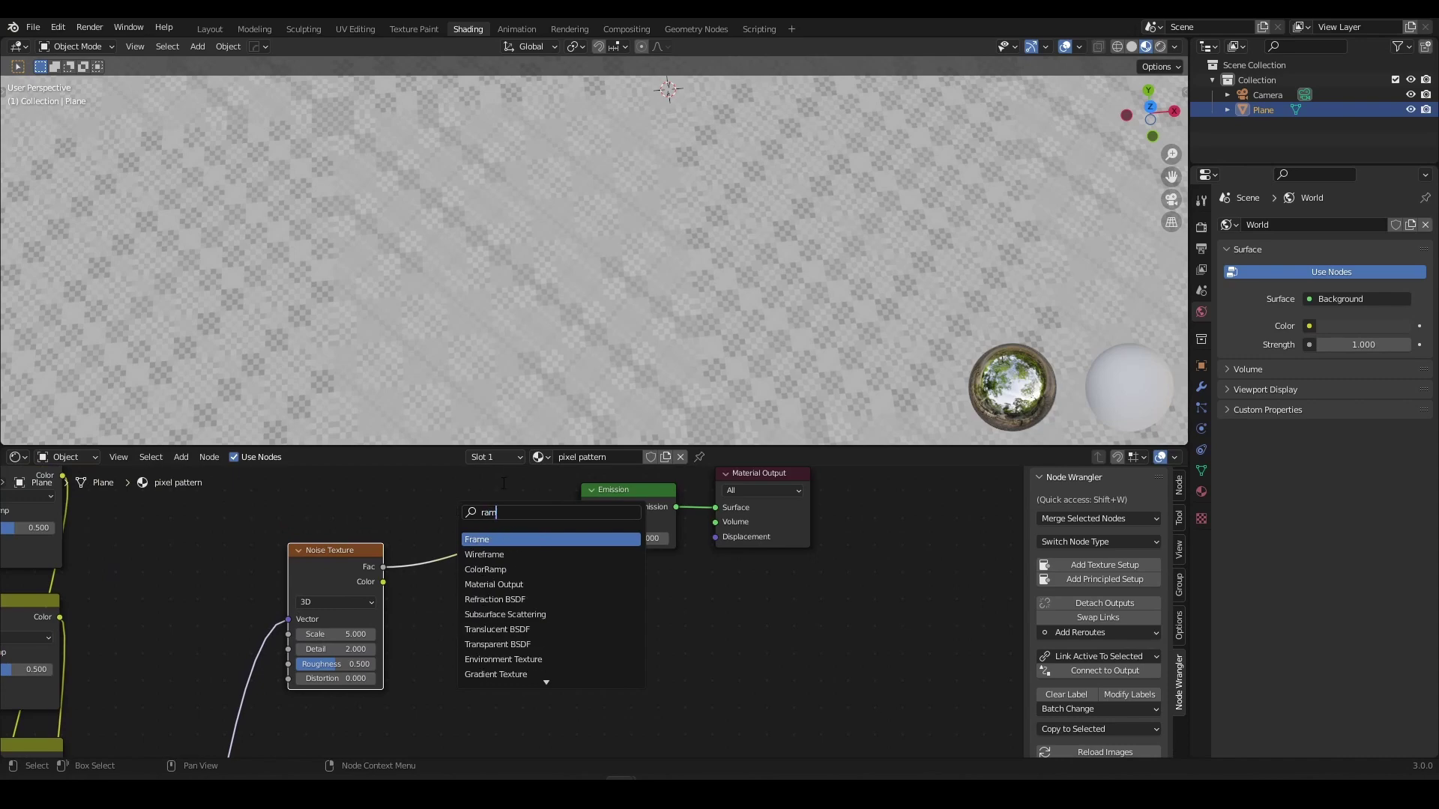
{"action": "left_click", "coordinate": [487, 569]}
{"action": "left_click", "coordinate": [481, 546]}
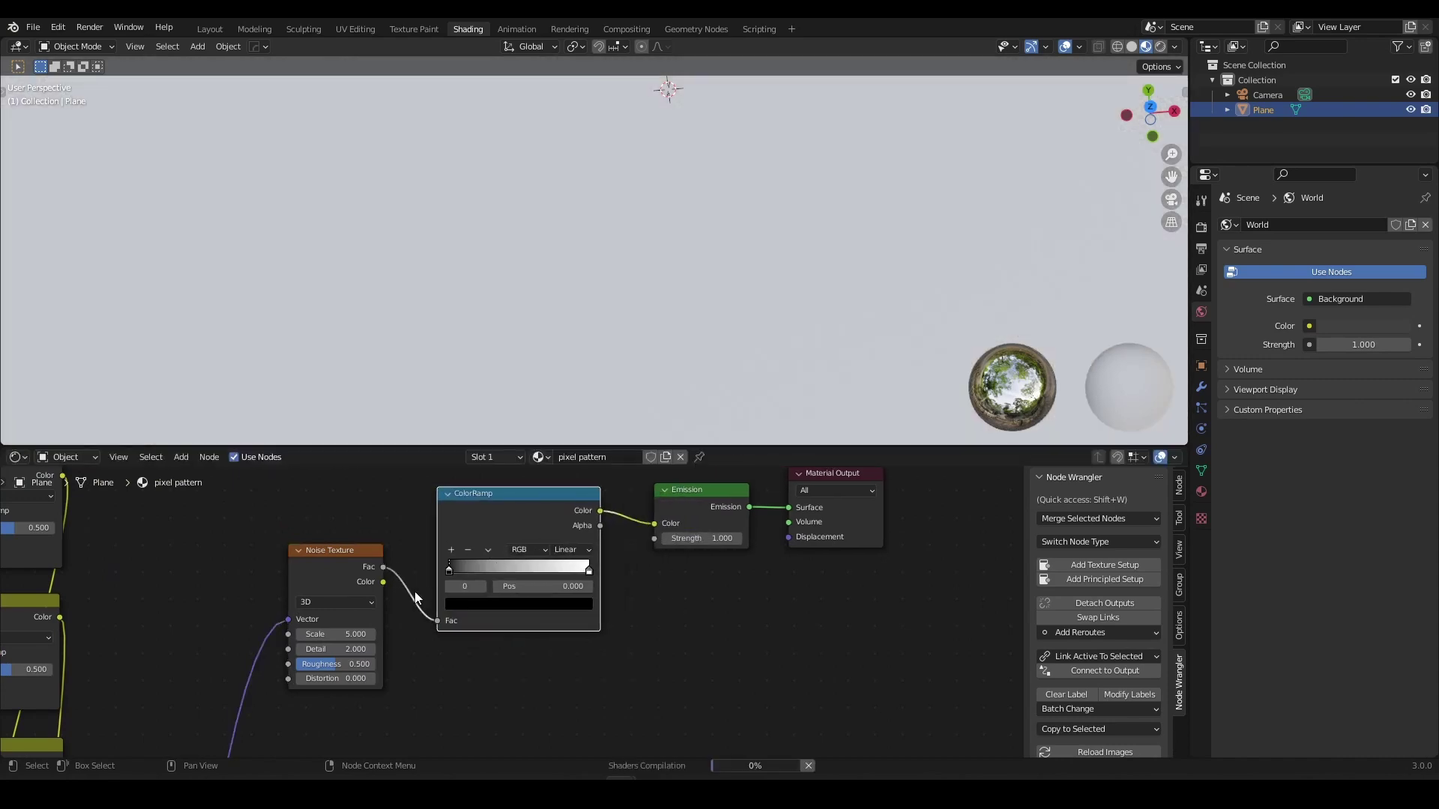
{"action": "left_click_drag", "start_coordinate": [349, 556], "coordinate": [335, 521]}
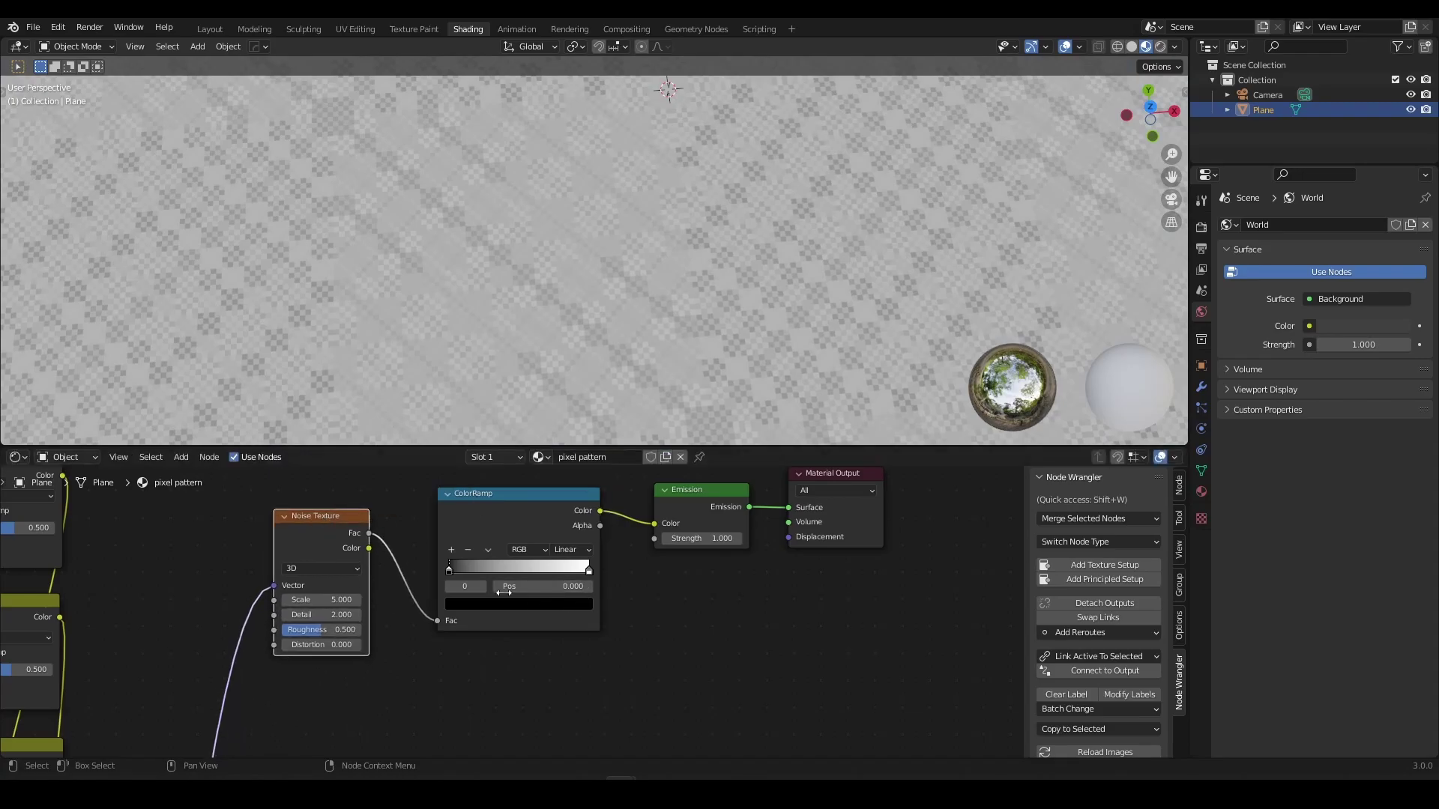
Move the ColorRamp's black stop to position 0.473 to raise the pattern's contrast.
{"action": "left_click_drag", "start_coordinate": [462, 567], "coordinate": [514, 560]}
{"action": "scroll", "coordinate": [667, 212], "scroll_direction": "down", "scroll_amount": 3}
{"action": "middle_click_drag", "start_coordinate": [668, 213], "coordinate": [635, 315]}
{"action": "scroll", "coordinate": [635, 315], "scroll_direction": "up", "scroll_amount": 1}
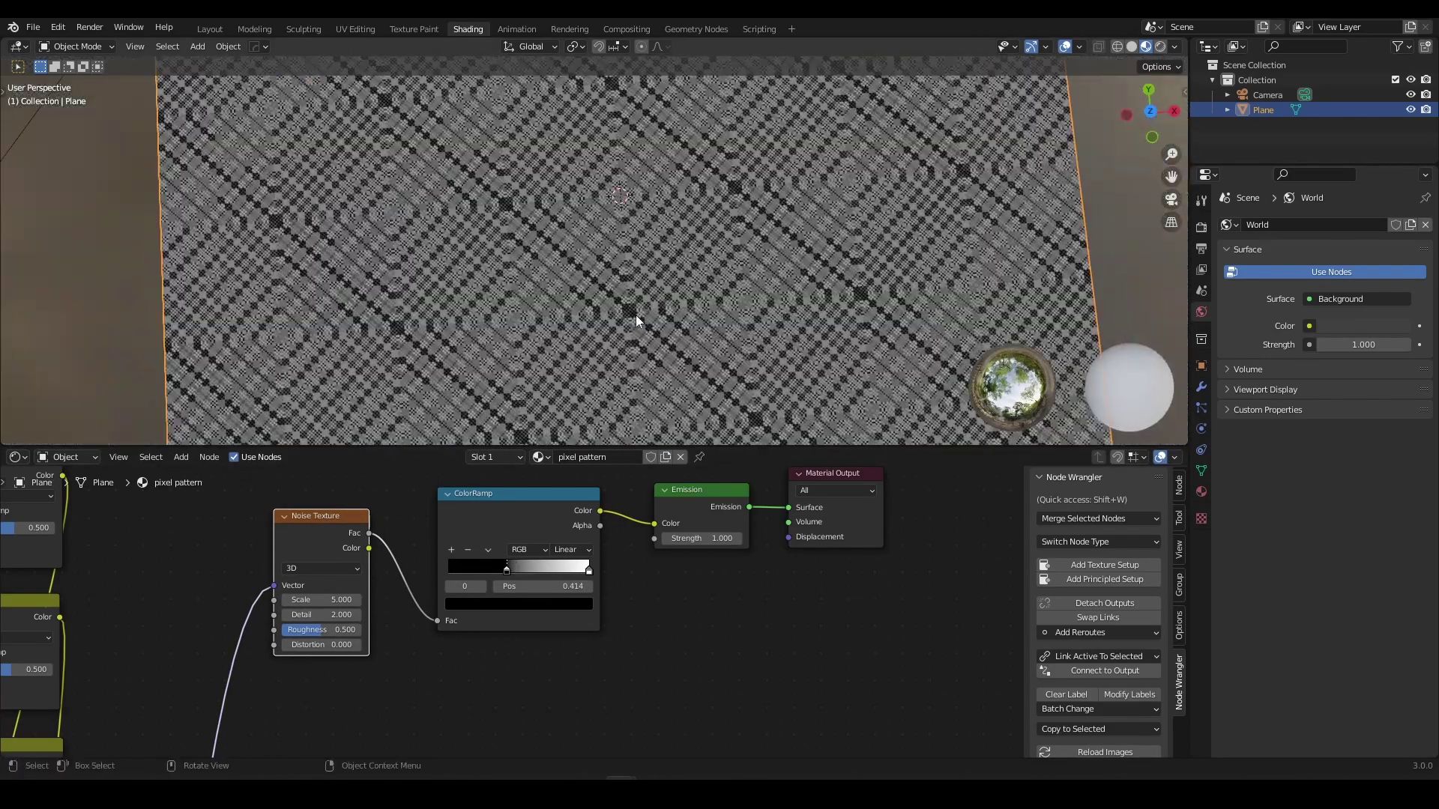
{"action": "mouse_move", "coordinate": [509, 574]}
{"action": "left_mouse_down"}
{"action": "mouse_move", "coordinate": [614, 560]}
{"action": "mouse_move", "coordinate": [523, 562]}
{"action": "left_mouse_up"}
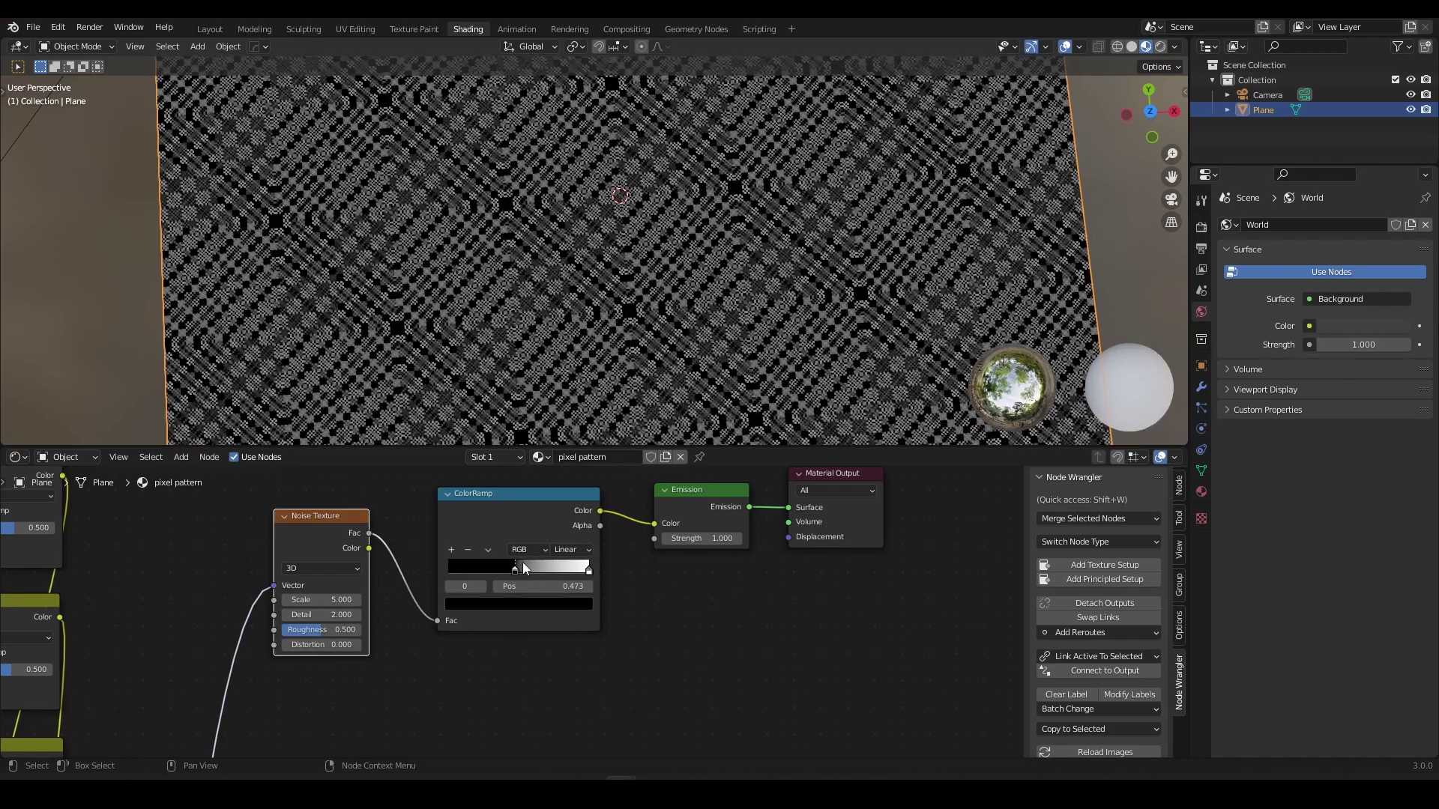
Recolor the scale-32 Checker Texture with a pale pink Color1 and a dark mauve Color2.
{"action": "scroll", "coordinate": [419, 637], "scroll_direction": "down", "scroll_amount": 5}
{"action": "middle_click_drag", "start_coordinate": [381, 692], "coordinate": [492, 555], "text": "shift"}
{"action": "scroll", "coordinate": [427, 573], "scroll_direction": "down", "scroll_amount": 4}
{"action": "middle_click_drag", "start_coordinate": [467, 479], "coordinate": [582, 559], "text": "shift"}
{"action": "scroll", "coordinate": [497, 618], "scroll_direction": "up", "scroll_amount": 2}
{"action": "scroll", "coordinate": [507, 594], "scroll_direction": "up", "scroll_amount": 4}
{"action": "scroll", "coordinate": [506, 594], "scroll_direction": "up", "scroll_amount": 4}
{"action": "scroll", "coordinate": [583, 645], "scroll_direction": "down", "scroll_amount": 3}
{"action": "middle_click_drag", "start_coordinate": [583, 646], "coordinate": [607, 540]}
{"action": "middle_click_drag", "start_coordinate": [542, 578], "coordinate": [561, 555]}
{"action": "scroll", "coordinate": [560, 556], "scroll_direction": "up", "scroll_amount": 6}
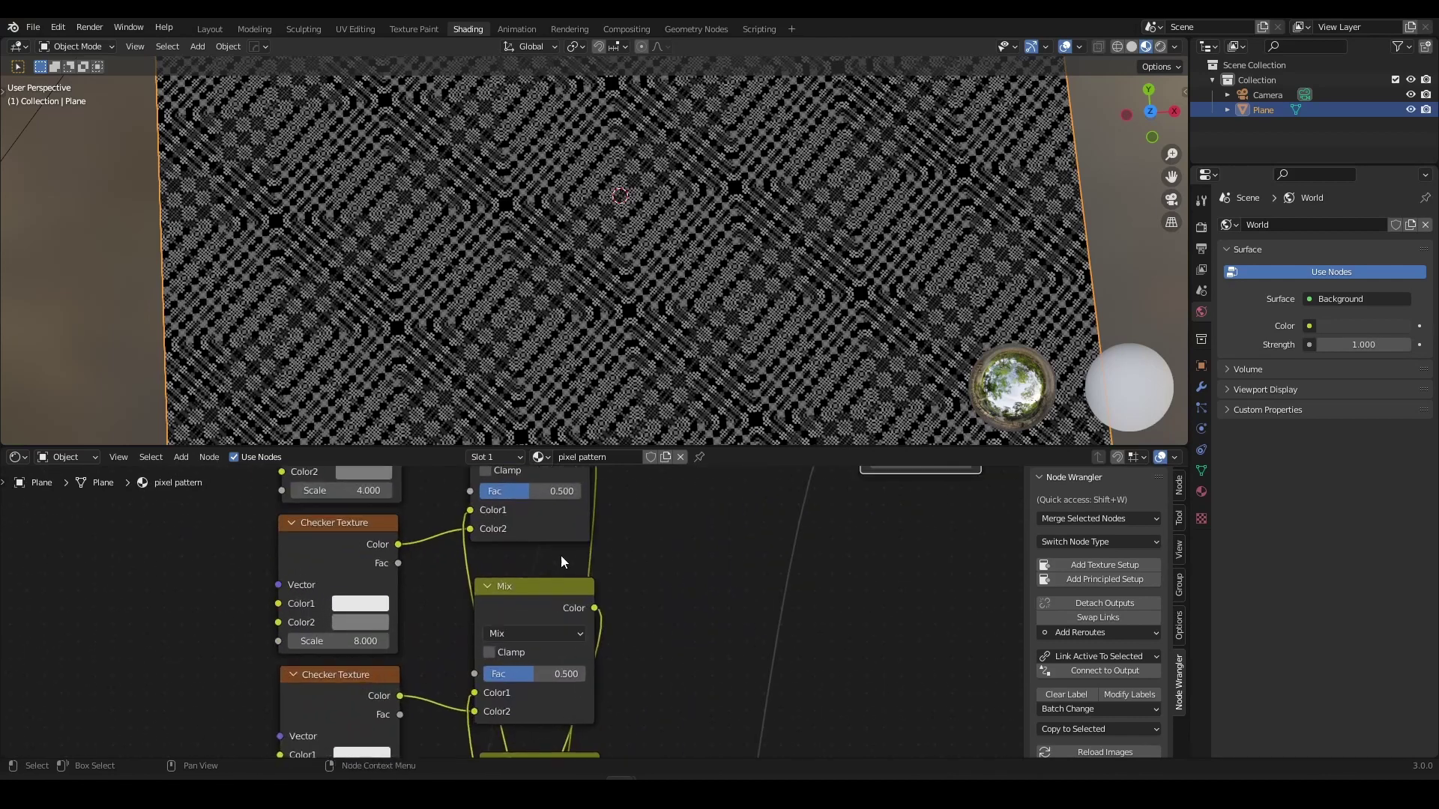
{"action": "left_click", "coordinate": [373, 623]}
{"action": "mouse_move", "coordinate": [481, 447]}
{"action": "left_mouse_down"}
{"action": "mouse_move", "coordinate": [479, 413]}
{"action": "mouse_move", "coordinate": [479, 454]}
{"action": "mouse_move", "coordinate": [479, 436]}
{"action": "left_mouse_up"}
{"action": "scroll", "coordinate": [450, 684], "scroll_direction": "down", "scroll_amount": 3}
{"action": "scroll", "coordinate": [592, 253], "scroll_direction": "up", "scroll_amount": 4}
{"action": "scroll", "coordinate": [585, 554], "scroll_direction": "down", "scroll_amount": 3}
Adjust the factor of the Mix node beside the scale-64 Checker Texture.
{"action": "middle_click_drag", "start_coordinate": [615, 549], "coordinate": [565, 556]}
{"action": "scroll", "coordinate": [520, 649], "scroll_direction": "up", "scroll_amount": 4}
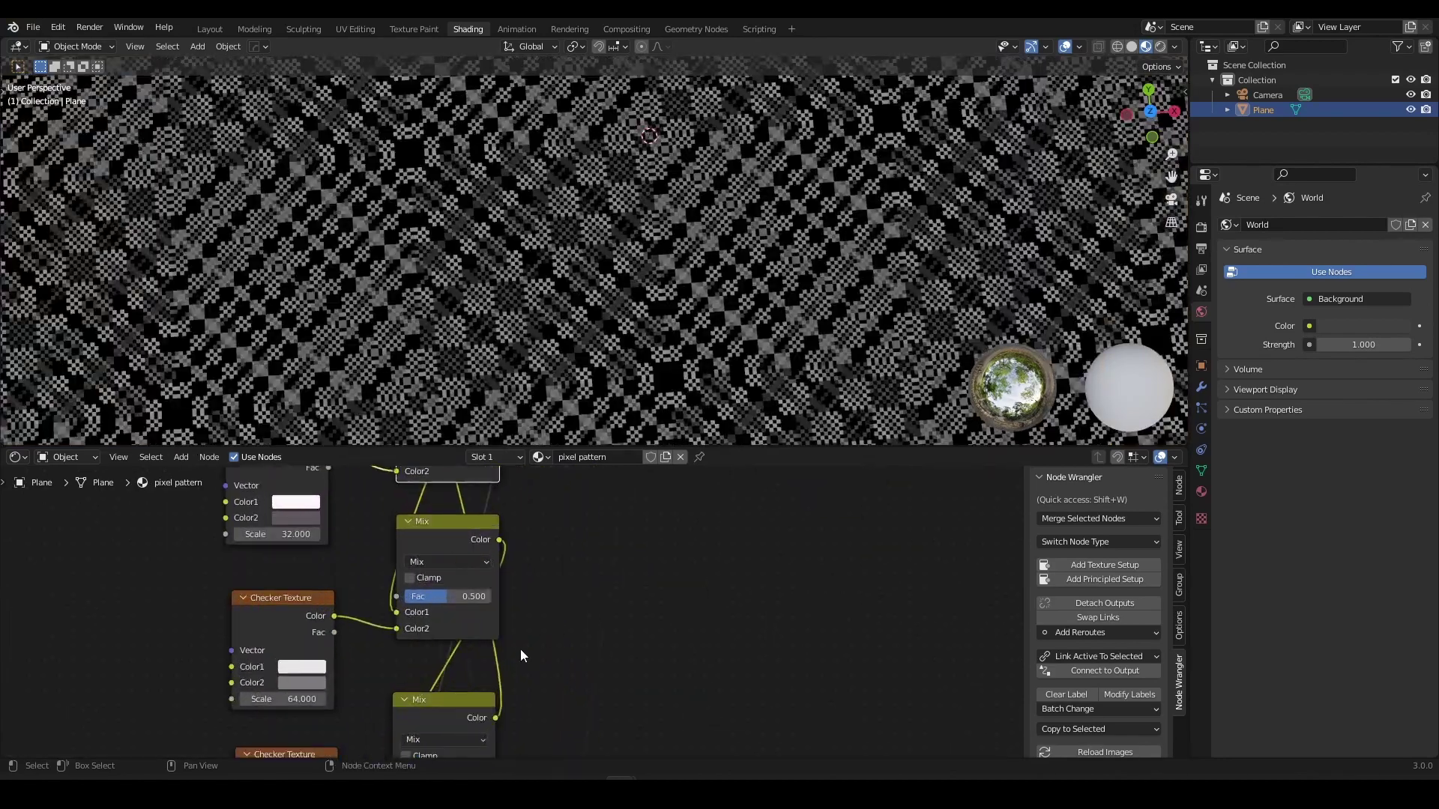
{"action": "left_click_drag", "start_coordinate": [438, 596], "coordinate": [421, 597]}
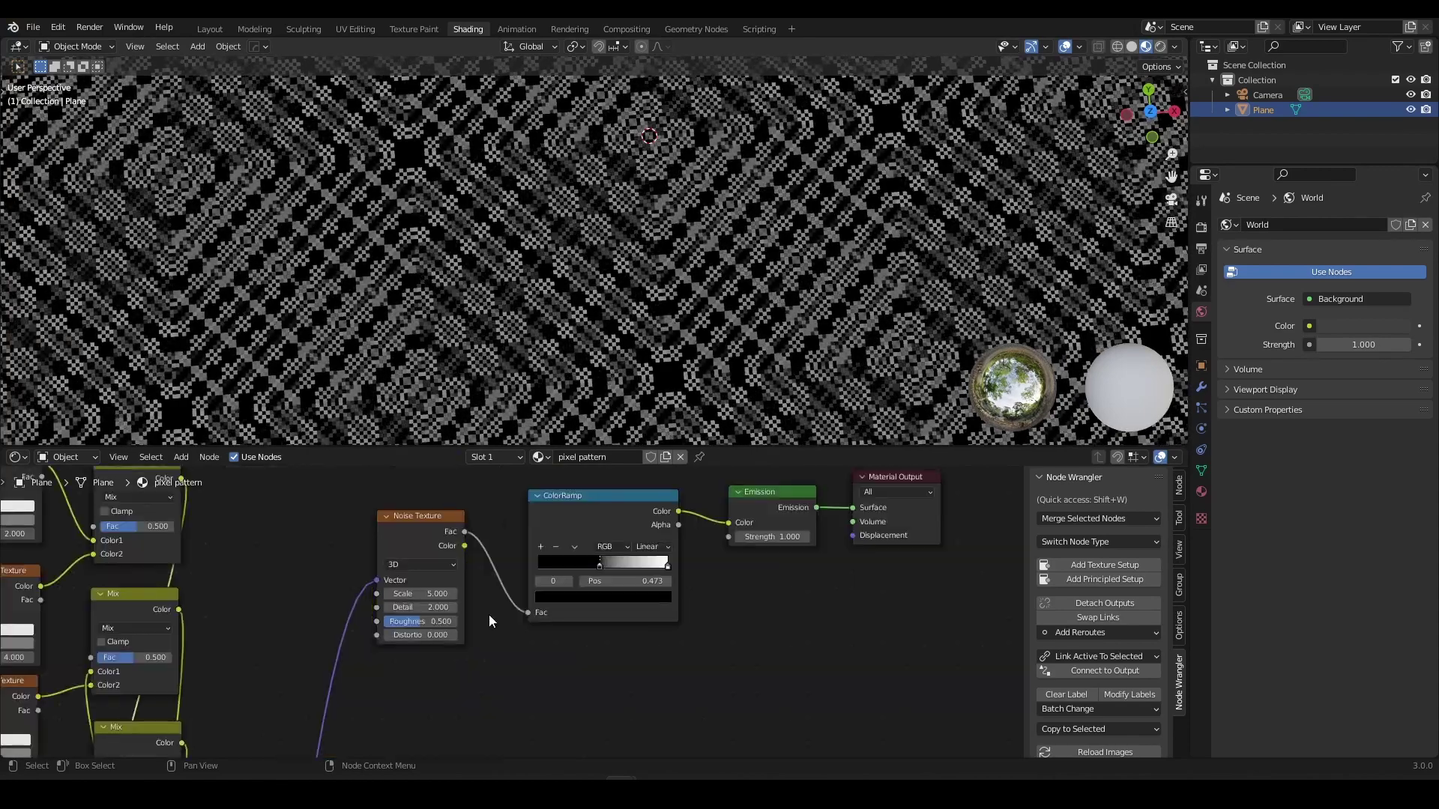
Set the Noise Texture's scale to 895.200 and its detail to 6.300.
{"action": "scroll", "coordinate": [491, 621], "scroll_direction": "up", "scroll_amount": 2}
{"action": "mouse_move", "coordinate": [400, 491]}
{"action": "left_mouse_down"}
{"action": "mouse_move", "coordinate": [373, 496]}
{"action": "mouse_move", "coordinate": [381, 485]}
{"action": "left_mouse_up"}
{"action": "middle_click_drag", "start_coordinate": [389, 487], "coordinate": [419, 511]}
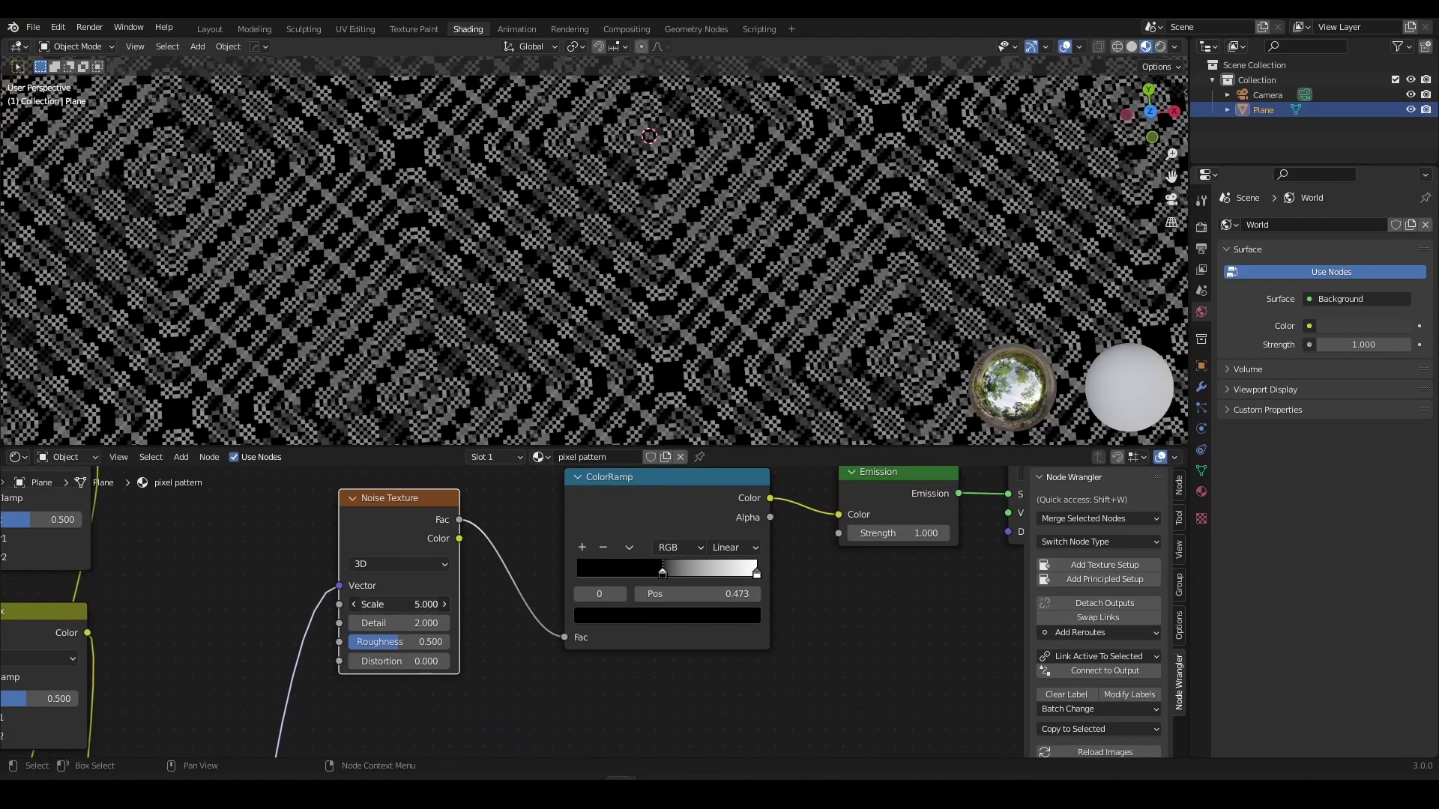
{"action": "left_click_drag", "start_coordinate": [400, 604], "coordinate": [416, 604]}
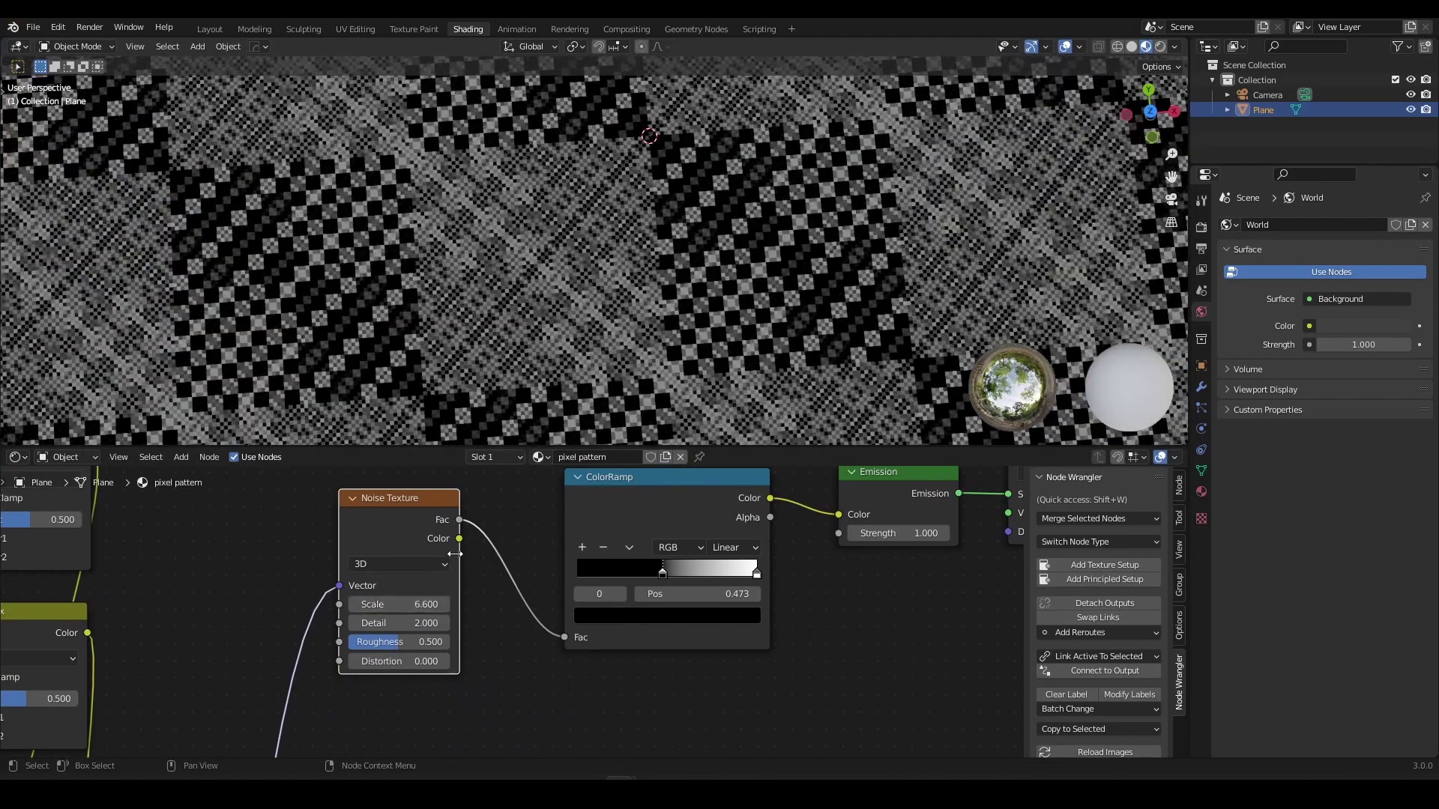
{"action": "scroll", "coordinate": [464, 345], "scroll_direction": "down", "scroll_amount": 6}
{"action": "scroll", "coordinate": [473, 315], "scroll_direction": "up", "scroll_amount": 2}
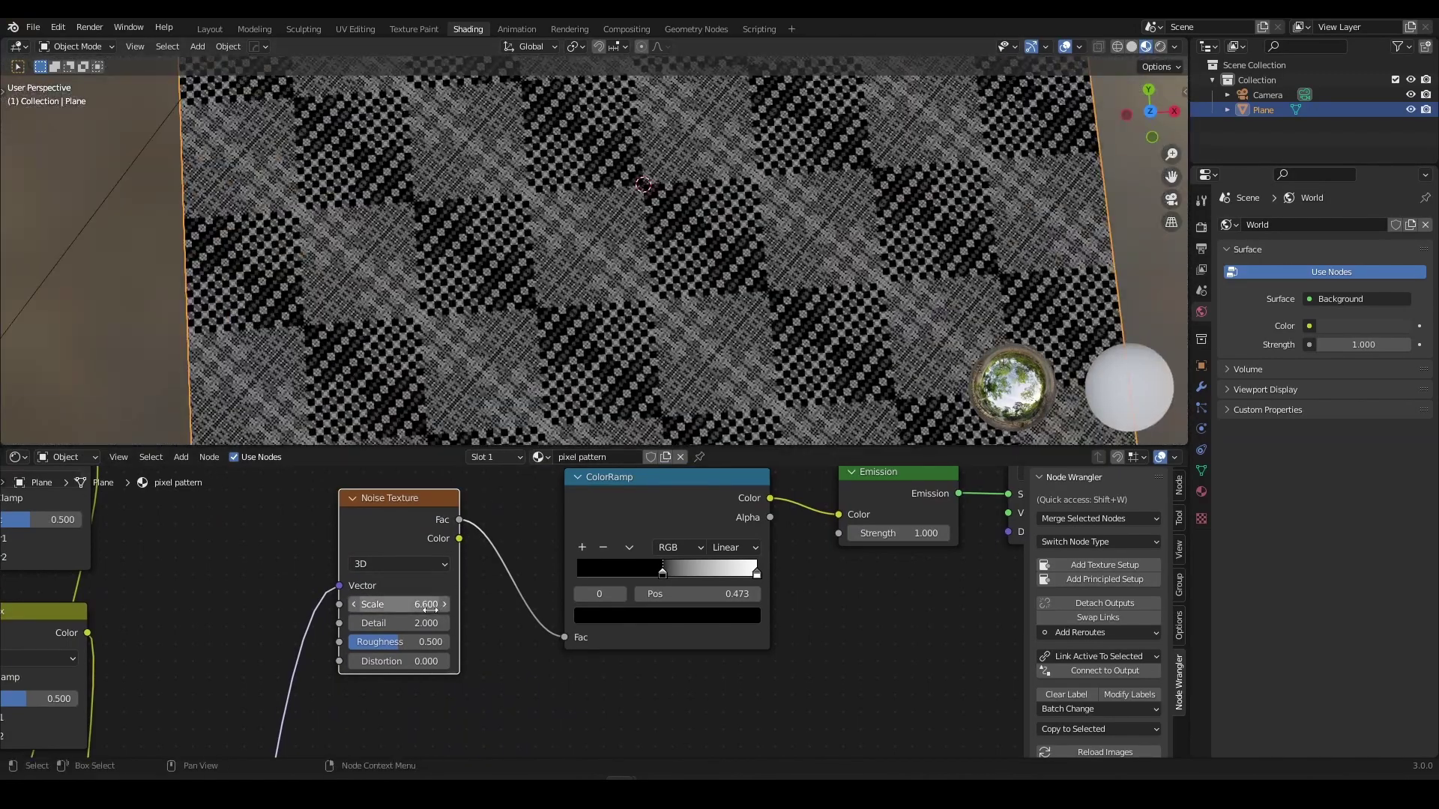
{"action": "left_click_drag", "start_coordinate": [430, 608], "coordinate": [385, 608]}
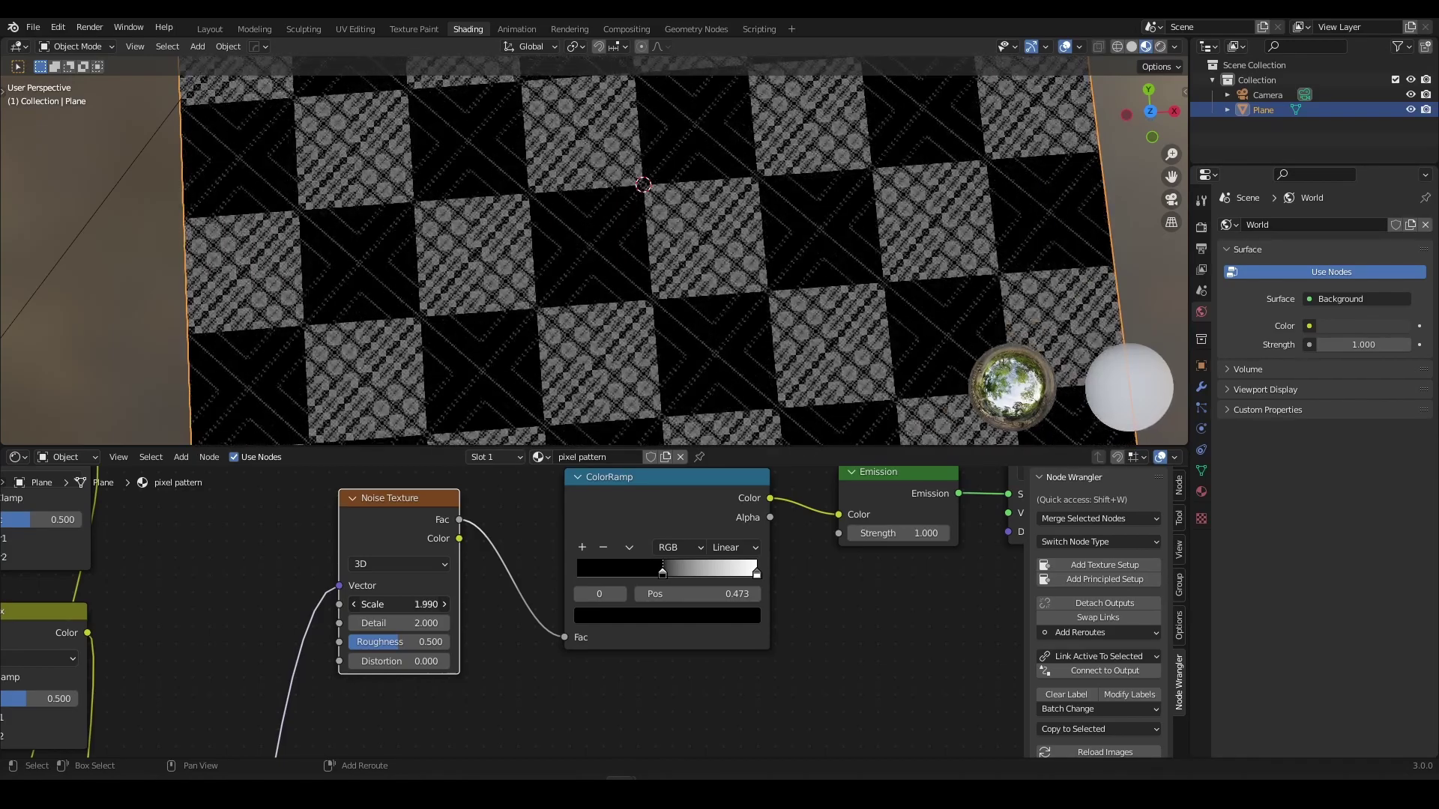
{"action": "mouse_move", "coordinate": [398, 604]}
{"action": "left_mouse_down"}
{"action": "mouse_move", "coordinate": [449, 604]}
{"action": "mouse_move", "coordinate": [359, 624]}
{"action": "mouse_move", "coordinate": [435, 623]}
{"action": "mouse_move", "coordinate": [374, 604]}
{"action": "mouse_move", "coordinate": [375, 624]}
{"action": "mouse_move", "coordinate": [401, 623]}
{"action": "left_mouse_up"}
Set the Noise Texture's roughness to 0.625 and its distortion to 224.900.
{"action": "scroll", "coordinate": [393, 729], "scroll_direction": "down", "scroll_amount": 5}
{"action": "scroll", "coordinate": [392, 730], "scroll_direction": "down", "scroll_amount": 4}
{"action": "middle_click_drag", "start_coordinate": [352, 688], "coordinate": [447, 550]}
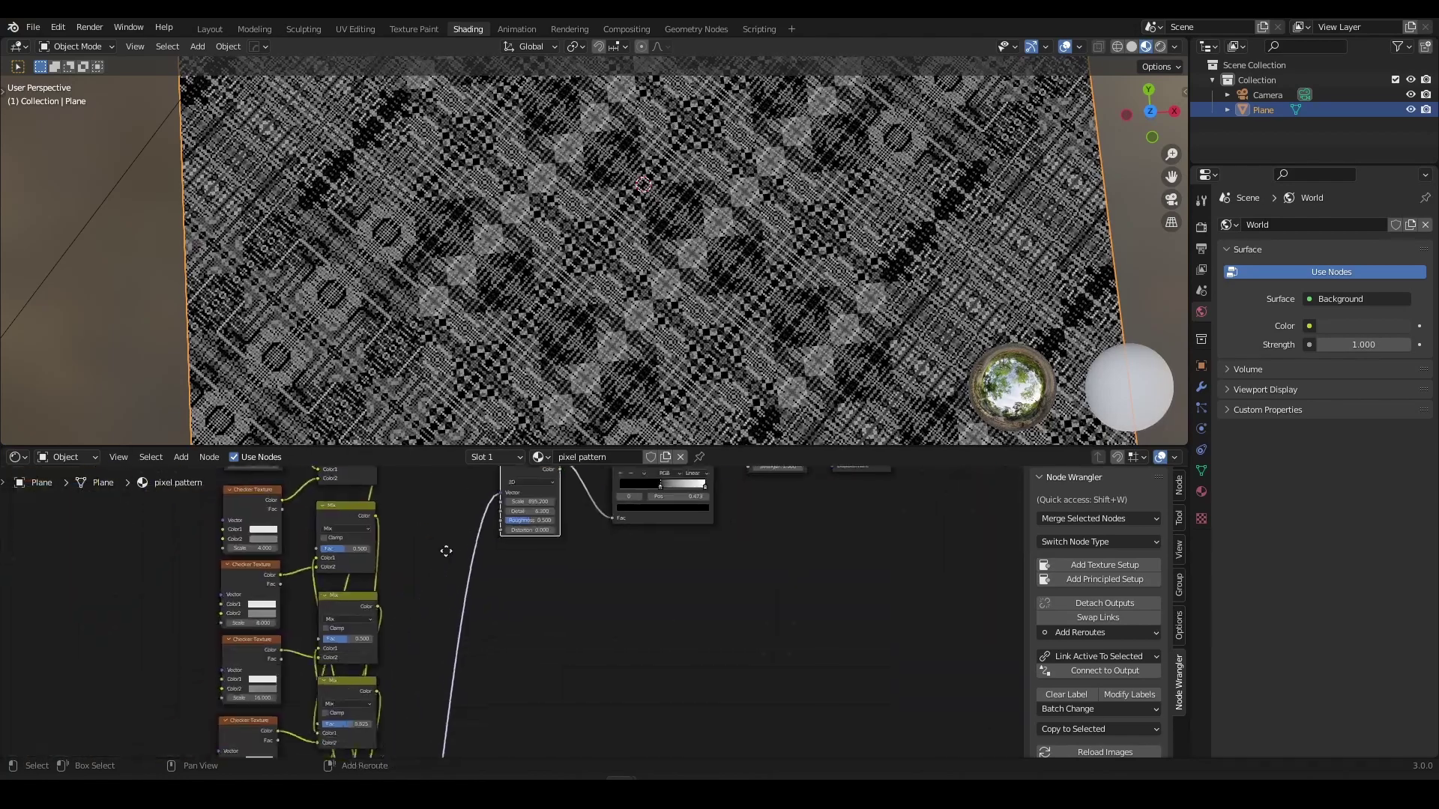
{"action": "scroll", "coordinate": [424, 557], "scroll_direction": "down", "scroll_amount": 5}
{"action": "scroll", "coordinate": [476, 543], "scroll_direction": "up", "scroll_amount": 8}
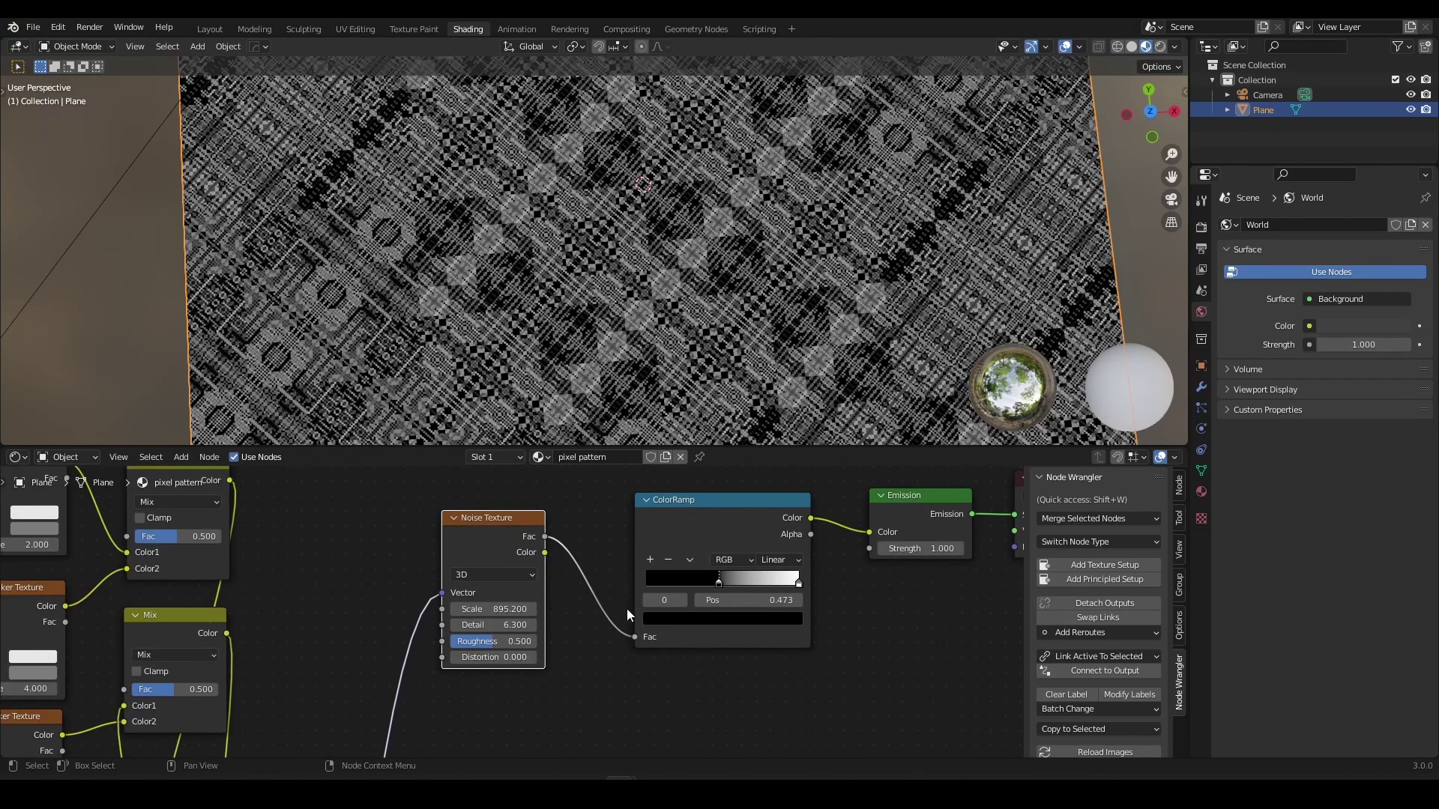
{"action": "middle_click_drag", "start_coordinate": [597, 659], "coordinate": [628, 552]}
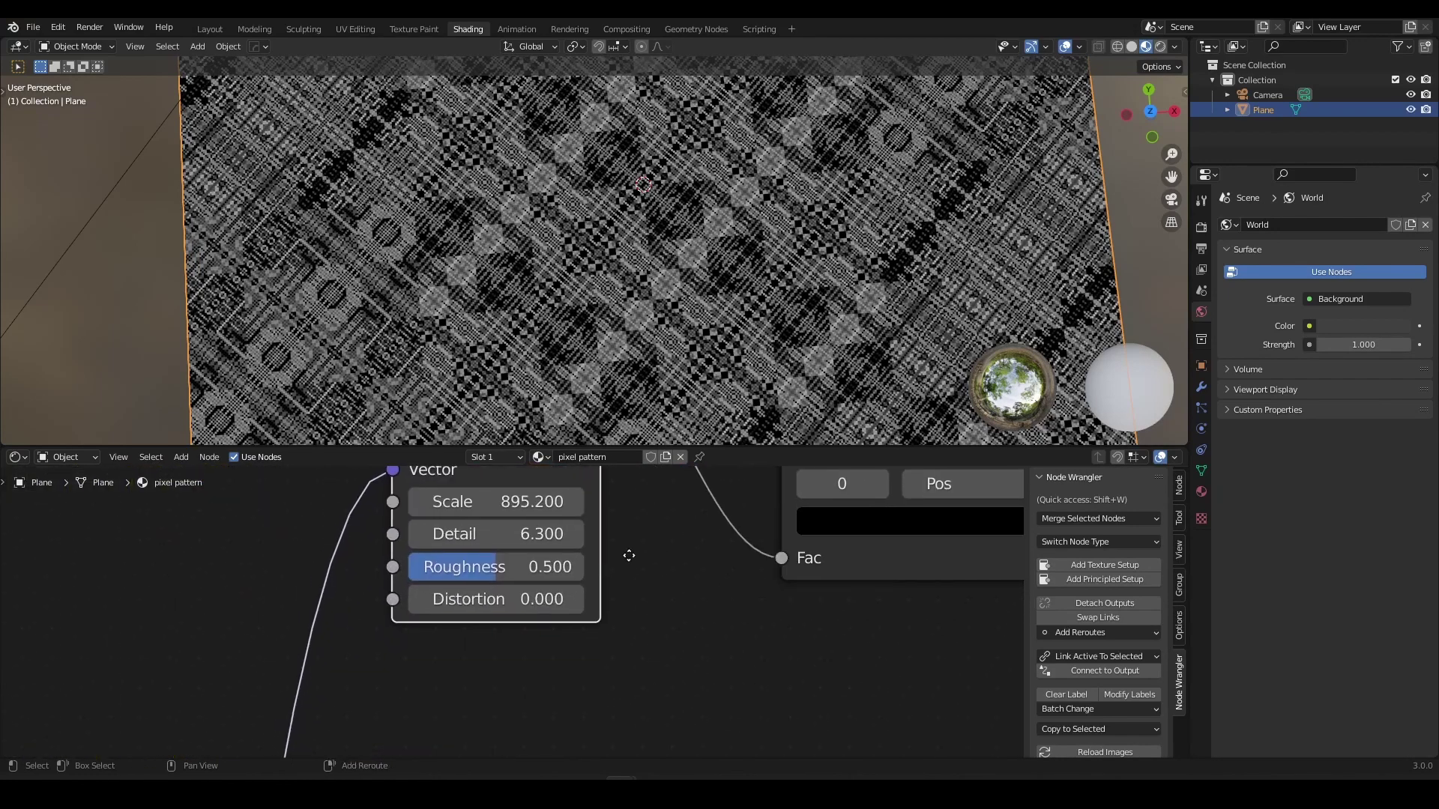
{"action": "left_click_drag", "start_coordinate": [497, 562], "coordinate": [720, 598]}
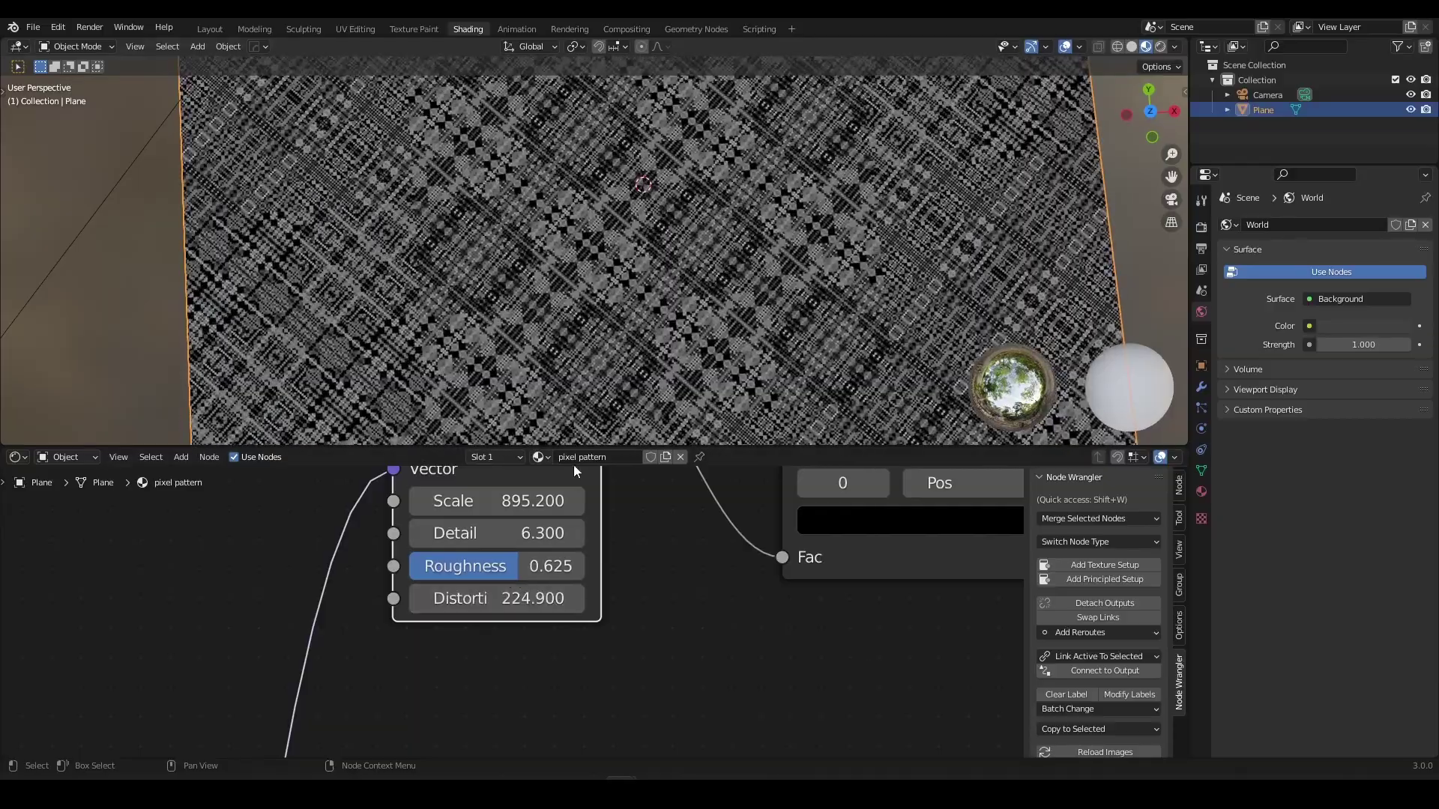
{"action": "scroll", "coordinate": [607, 404], "scroll_direction": "down", "scroll_amount": 4}
{"action": "scroll", "coordinate": [721, 565], "scroll_direction": "down", "scroll_amount": 5}
{"action": "scroll", "coordinate": [723, 560], "scroll_direction": "down", "scroll_amount": 4}
{"action": "middle_click_drag", "start_coordinate": [722, 561], "coordinate": [409, 667]}
{"action": "scroll", "coordinate": [497, 632], "scroll_direction": "up", "scroll_amount": 3}
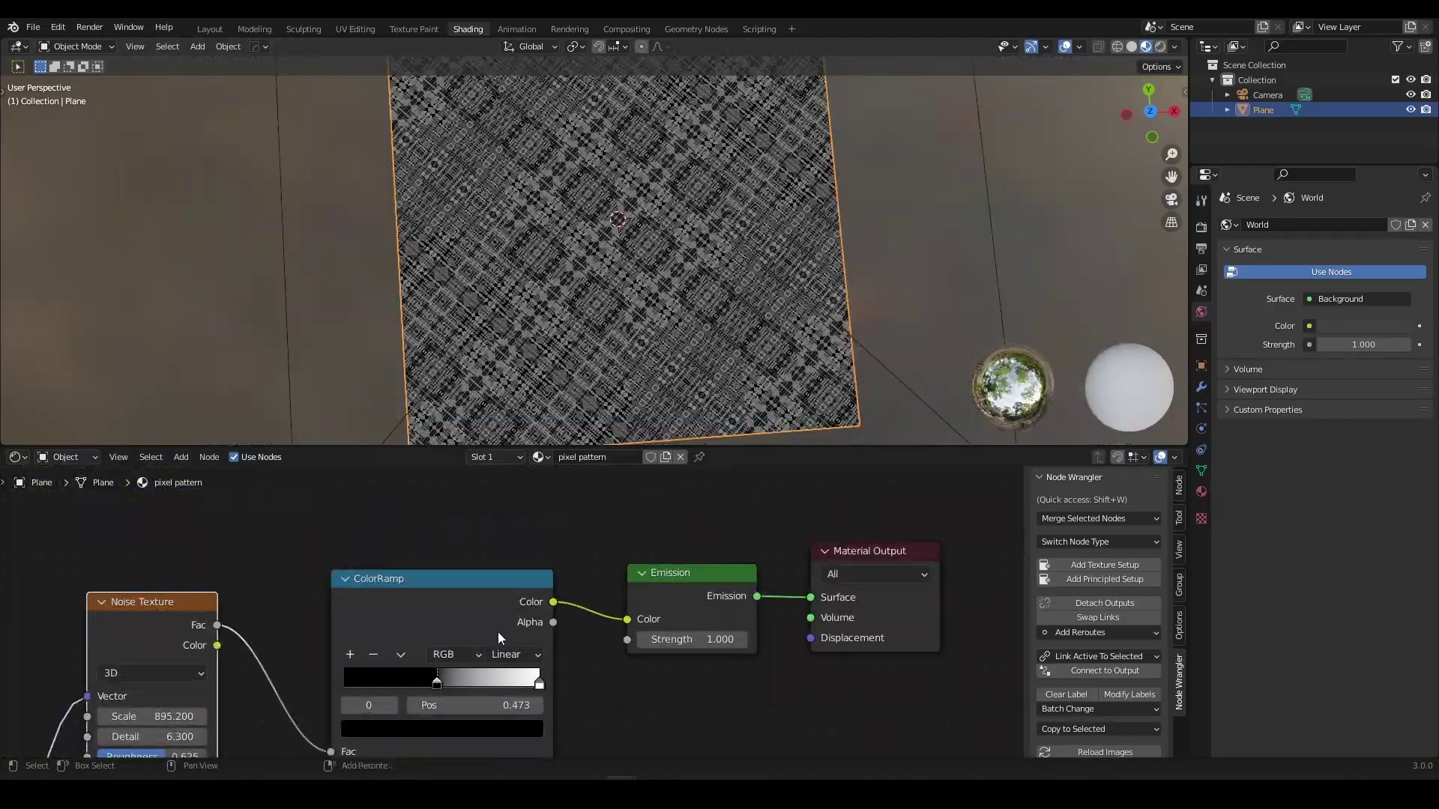
Set the ColorRamp's interpolation to Constant.
{"action": "middle_click_drag", "start_coordinate": [497, 631], "coordinate": [584, 570]}
{"action": "scroll", "coordinate": [608, 590], "scroll_direction": "up", "scroll_amount": 2}
{"action": "left_click_drag", "start_coordinate": [480, 627], "coordinate": [513, 601]}
{"action": "left_click", "coordinate": [592, 595]}
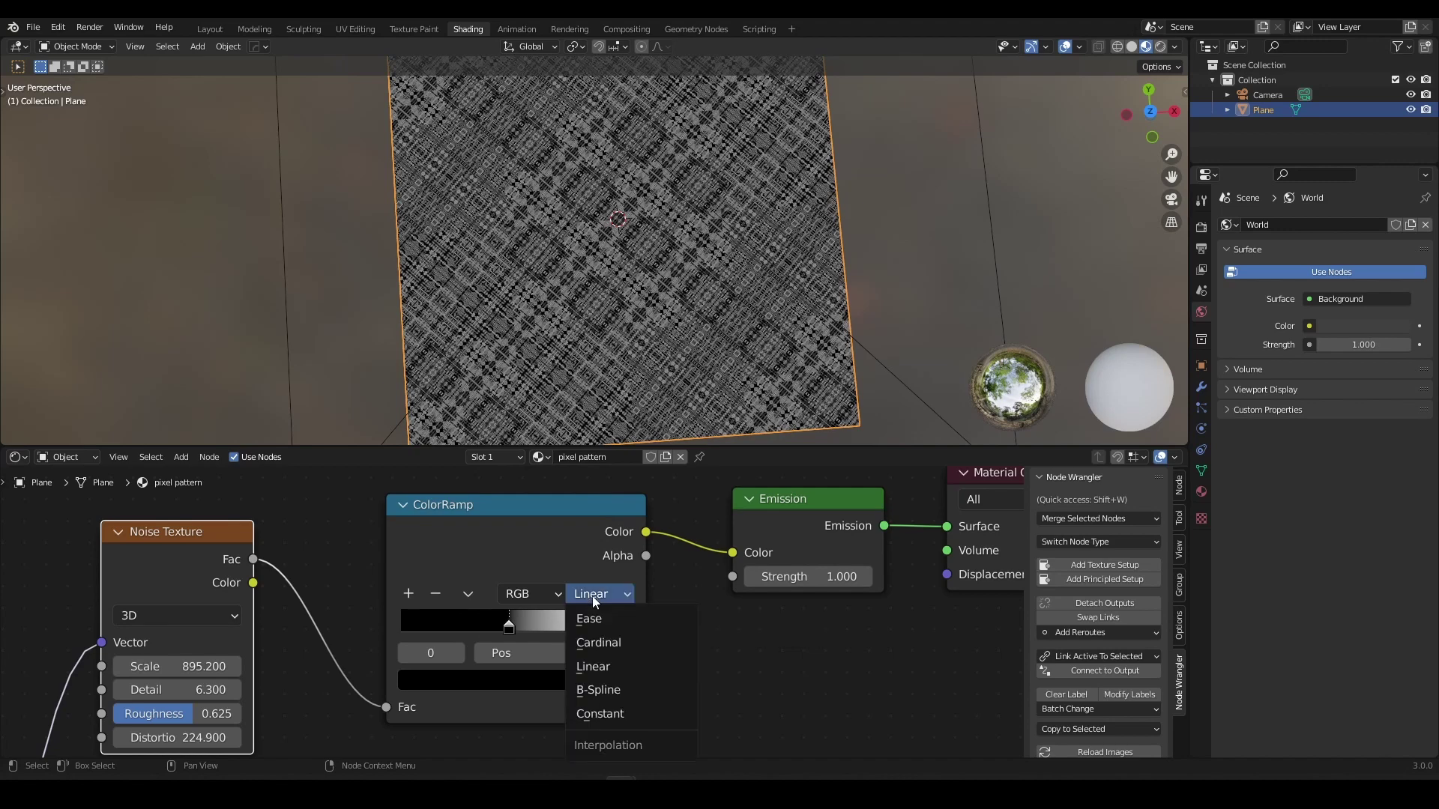
{"action": "left_click", "coordinate": [613, 711]}
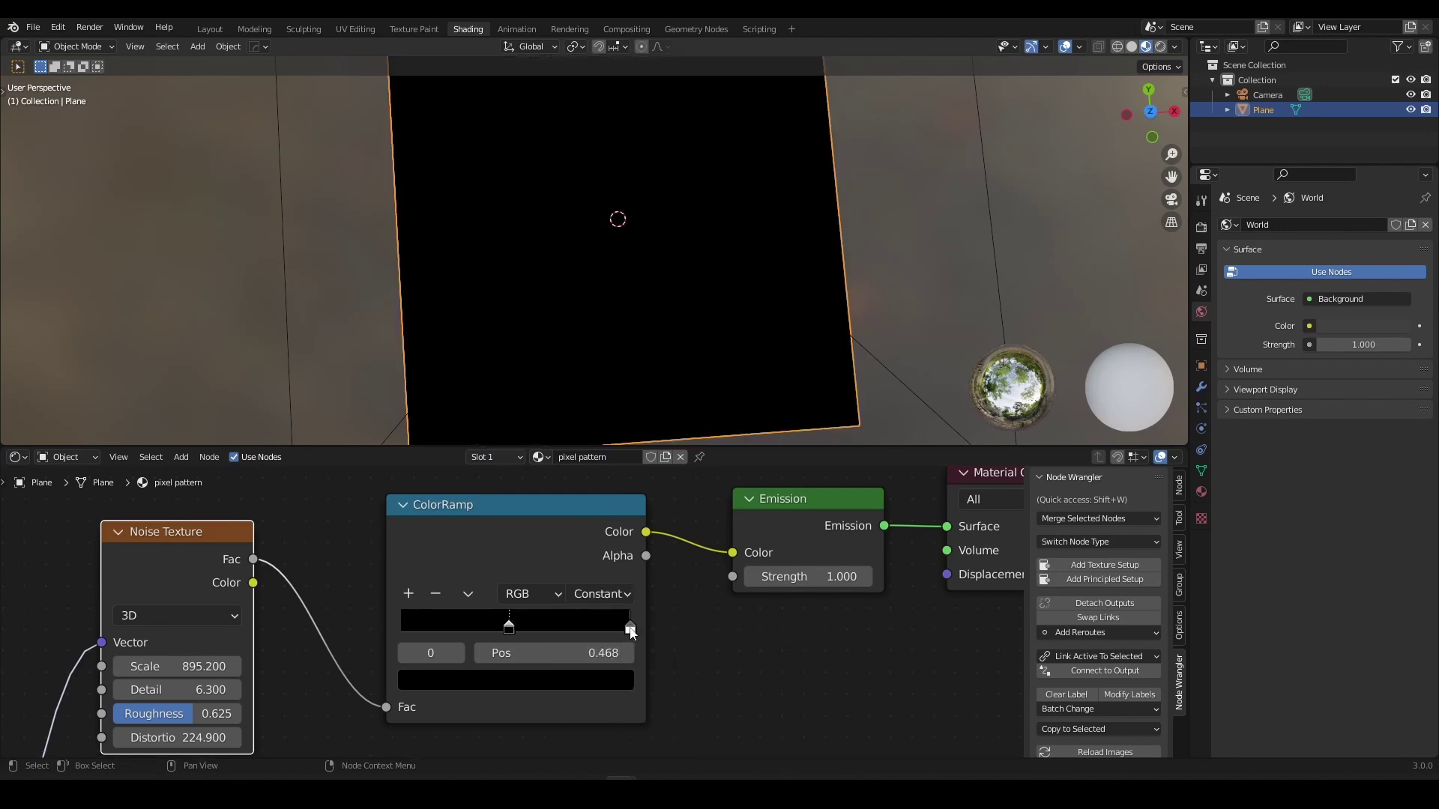
Place the ColorRamp's black stop at the start, recolor the white stop golden yellow, and position it at 0.782.
{"action": "left_click_drag", "start_coordinate": [630, 627], "coordinate": [452, 633]}
{"action": "left_click_drag", "start_coordinate": [560, 634], "coordinate": [585, 627]}
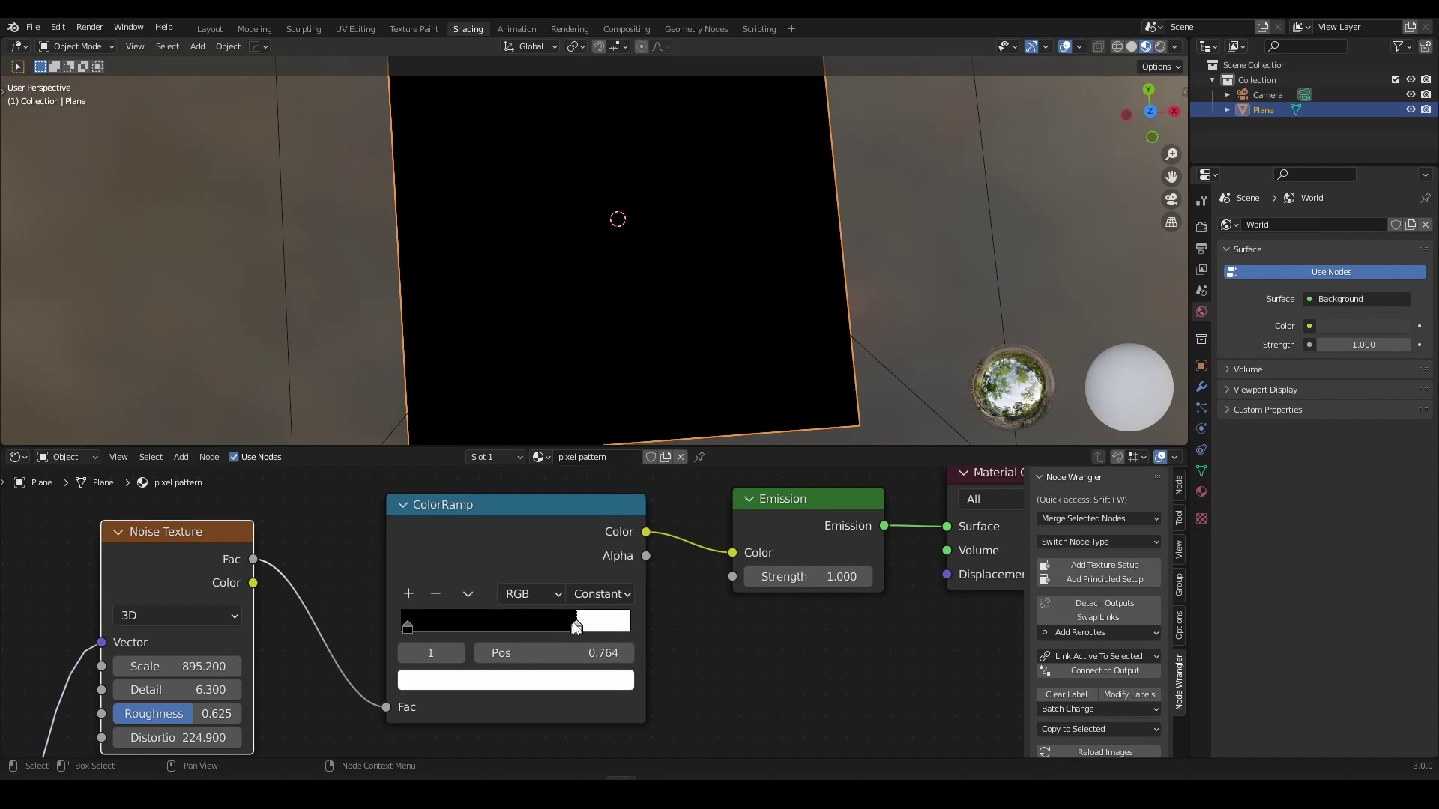
{"action": "left_click", "coordinate": [588, 679]}
{"action": "left_click_drag", "start_coordinate": [458, 472], "coordinate": [433, 506]}
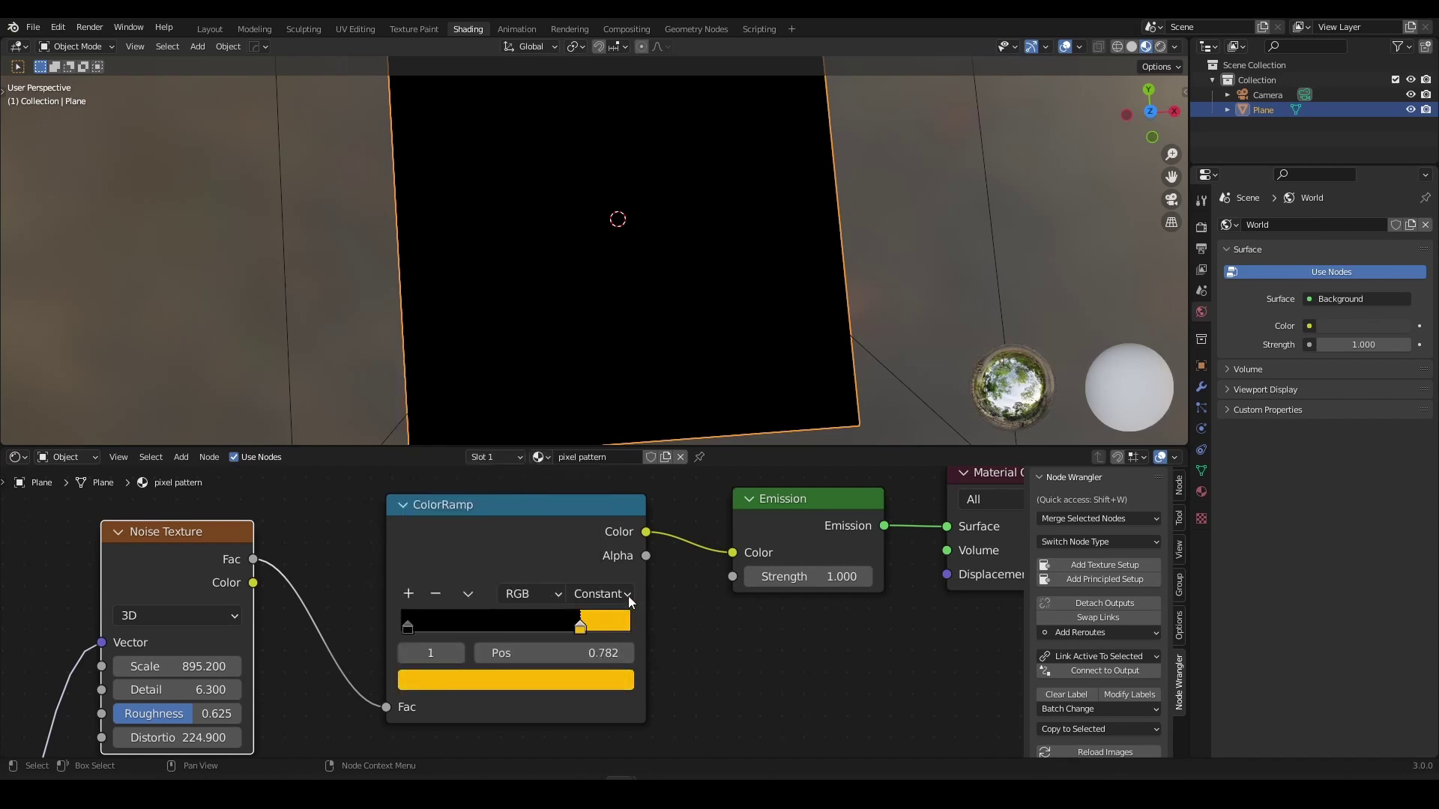
Shift the yellow stop to 0.773 and space out the Noise Texture, ColorRamp and Emission nodes.
{"action": "left_click_drag", "start_coordinate": [525, 517], "coordinate": [546, 514]}
{"action": "scroll", "coordinate": [371, 544], "scroll_direction": "down", "scroll_amount": 5}
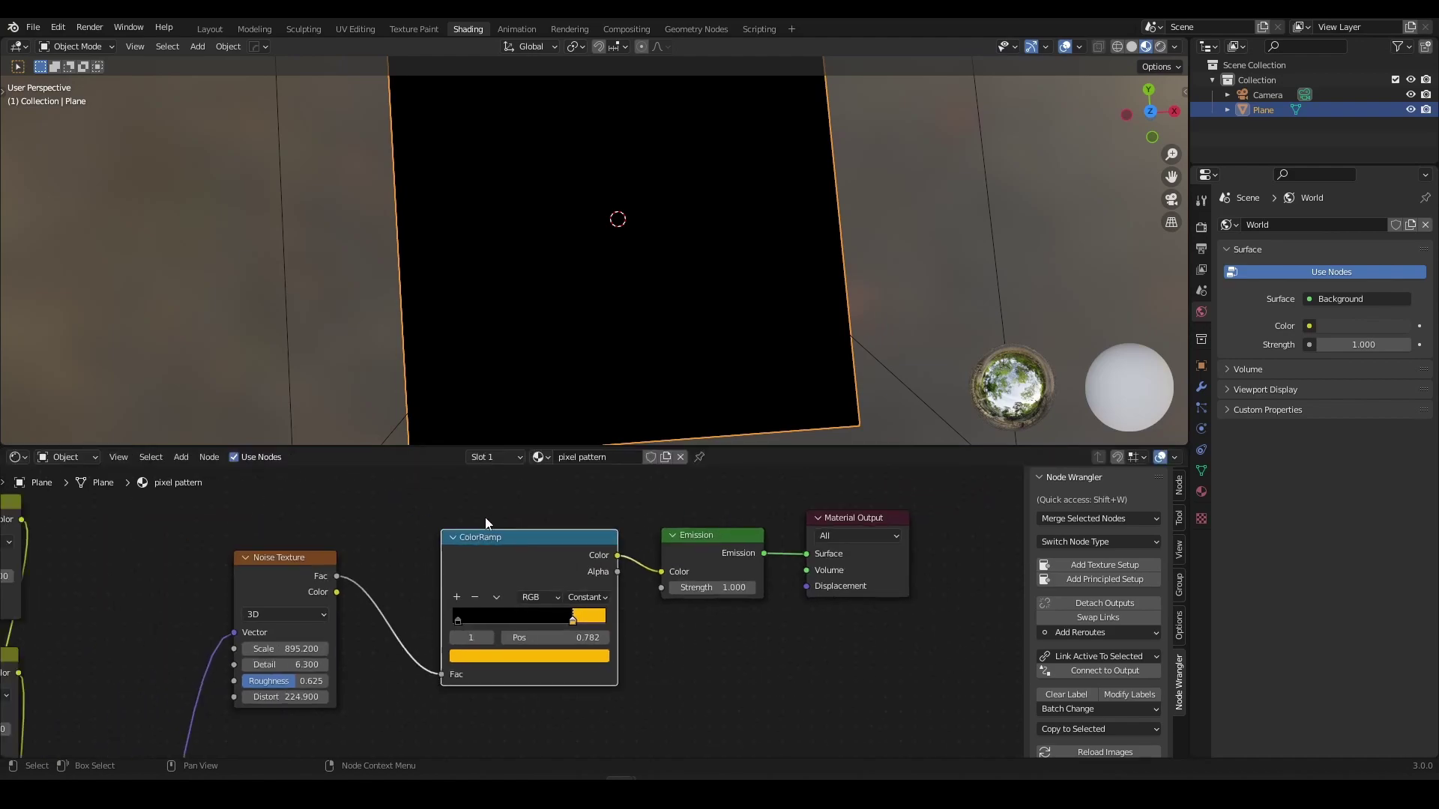
{"action": "scroll", "coordinate": [502, 526], "scroll_direction": "up", "scroll_amount": 3}
{"action": "mouse_move", "coordinate": [599, 628]}
{"action": "left_mouse_down"}
{"action": "mouse_move", "coordinate": [474, 622]}
{"action": "mouse_move", "coordinate": [592, 624]}
{"action": "mouse_move", "coordinate": [480, 621]}
{"action": "mouse_move", "coordinate": [589, 610]}
{"action": "left_mouse_up"}
{"action": "left_click_drag", "start_coordinate": [759, 519], "coordinate": [782, 507]}
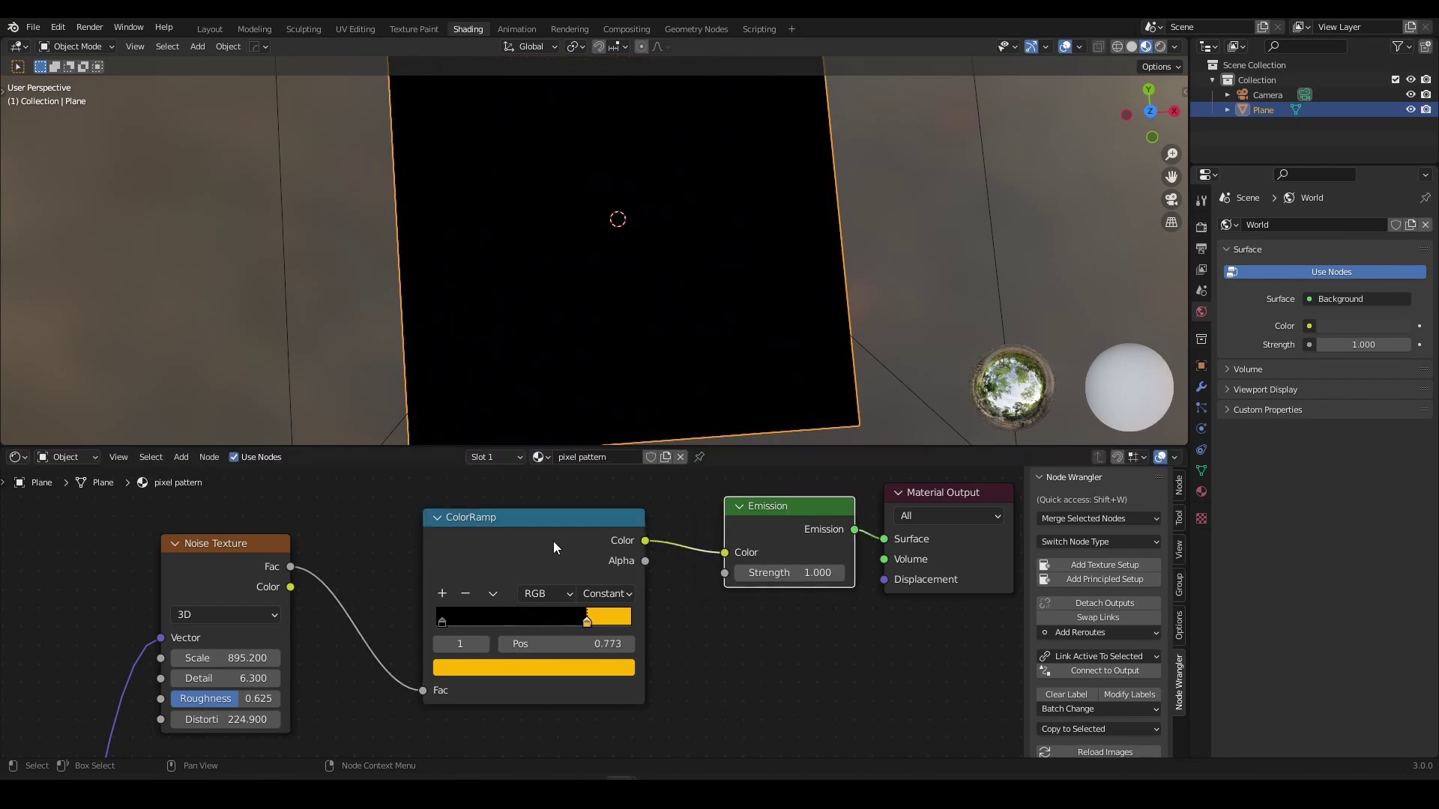
{"action": "left_click_drag", "start_coordinate": [553, 539], "coordinate": [574, 521]}
{"action": "middle_click_drag", "start_coordinate": [437, 543], "coordinate": [553, 532]}
{"action": "left_click_drag", "start_coordinate": [367, 541], "coordinate": [308, 535]}
{"action": "scroll", "coordinate": [494, 533], "scroll_direction": "down", "scroll_amount": 1}
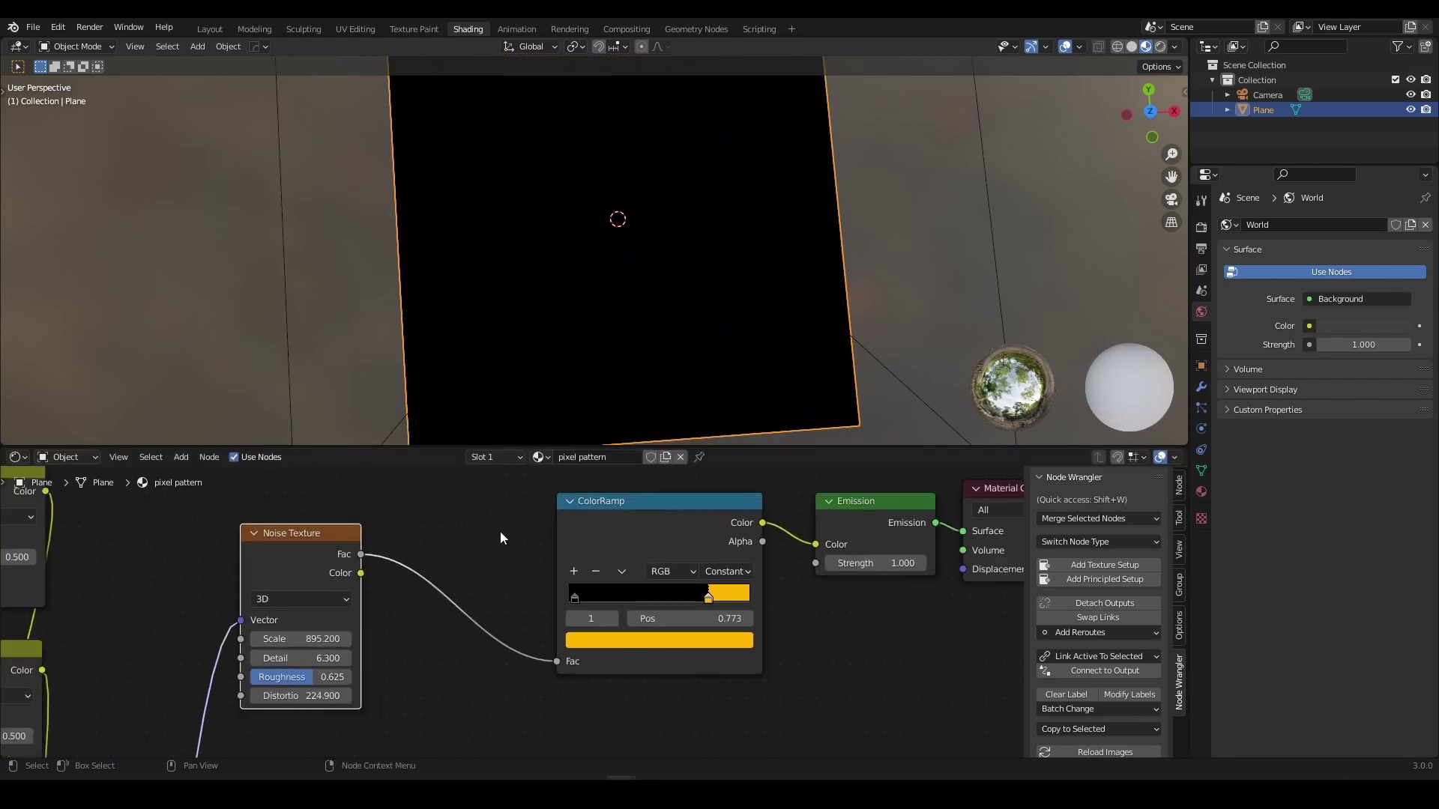
Insert a Map Range node on the link between the Noise Texture and the ColorRamp.
{"action": "middle_click_drag", "start_coordinate": [469, 539], "coordinate": [428, 498]}
{"action": "key", "text": "shift+a"}
{"action": "left_click", "coordinate": [427, 496]}
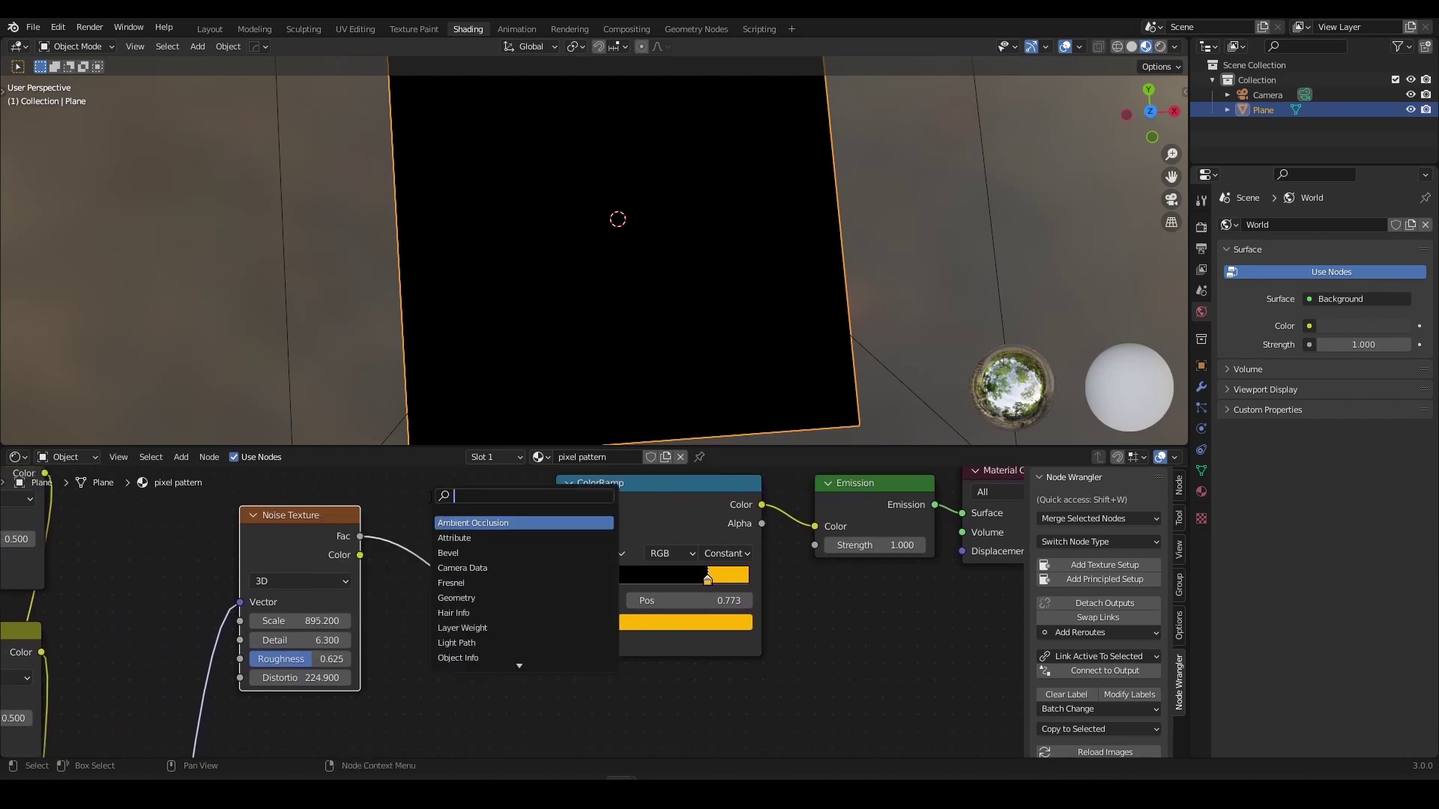
{"action": "type", "text": "msp"}
{"action": "left_click", "coordinate": [501, 538]}
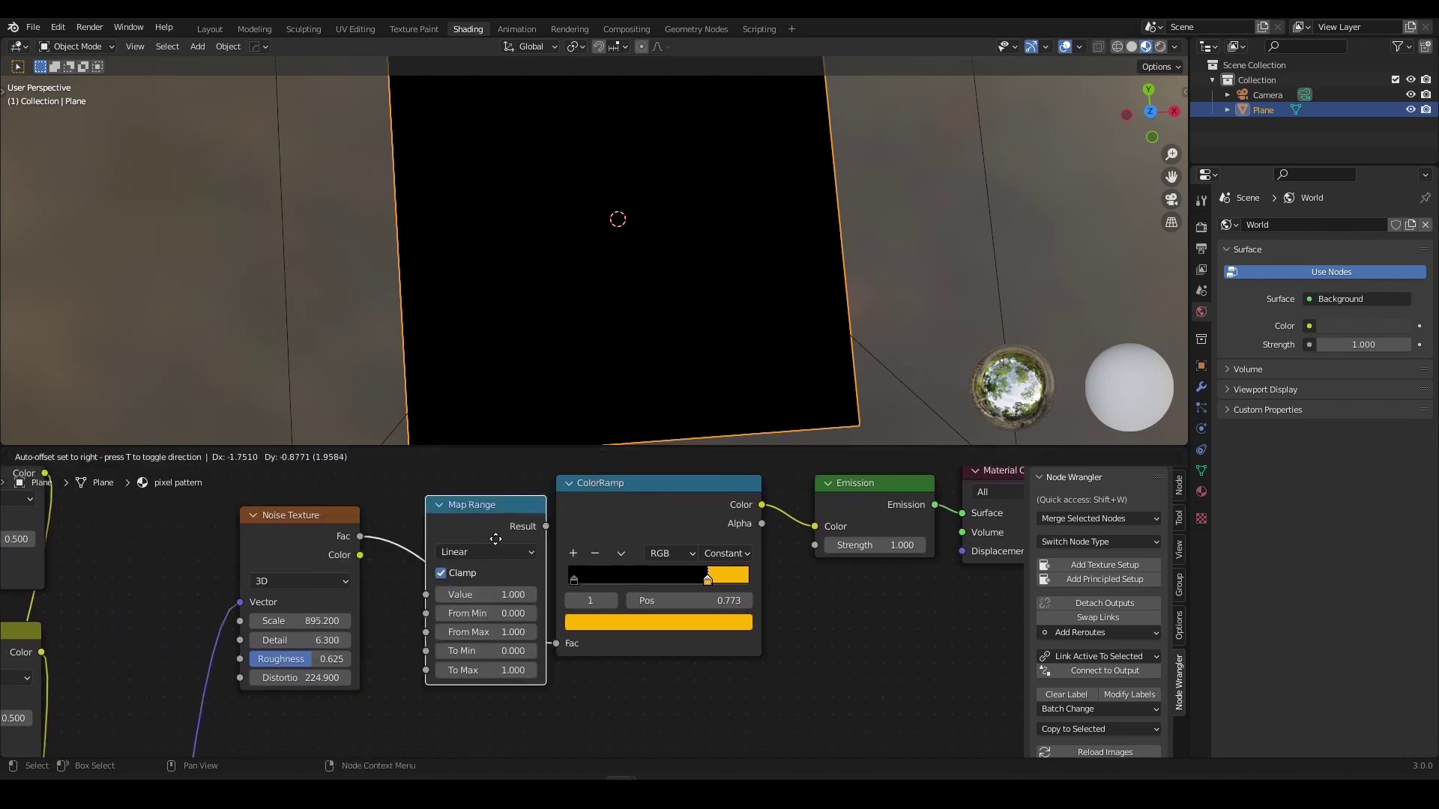
{"action": "left_click", "coordinate": [473, 517]}
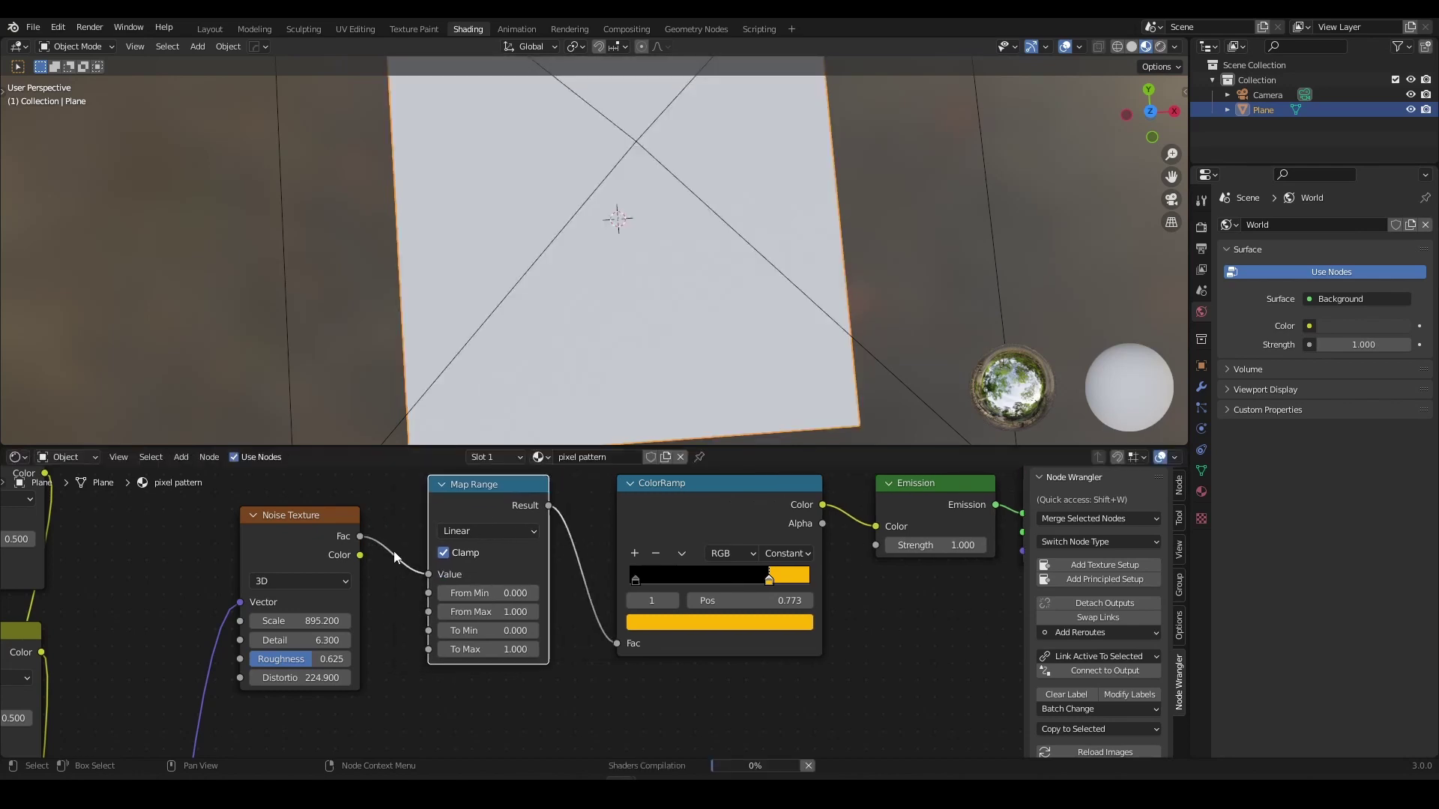
Move the yellow color stop to position 1.000 and set the Map Range's To Max to 1.440.
{"action": "scroll", "coordinate": [572, 671], "scroll_direction": "up", "scroll_amount": 2}
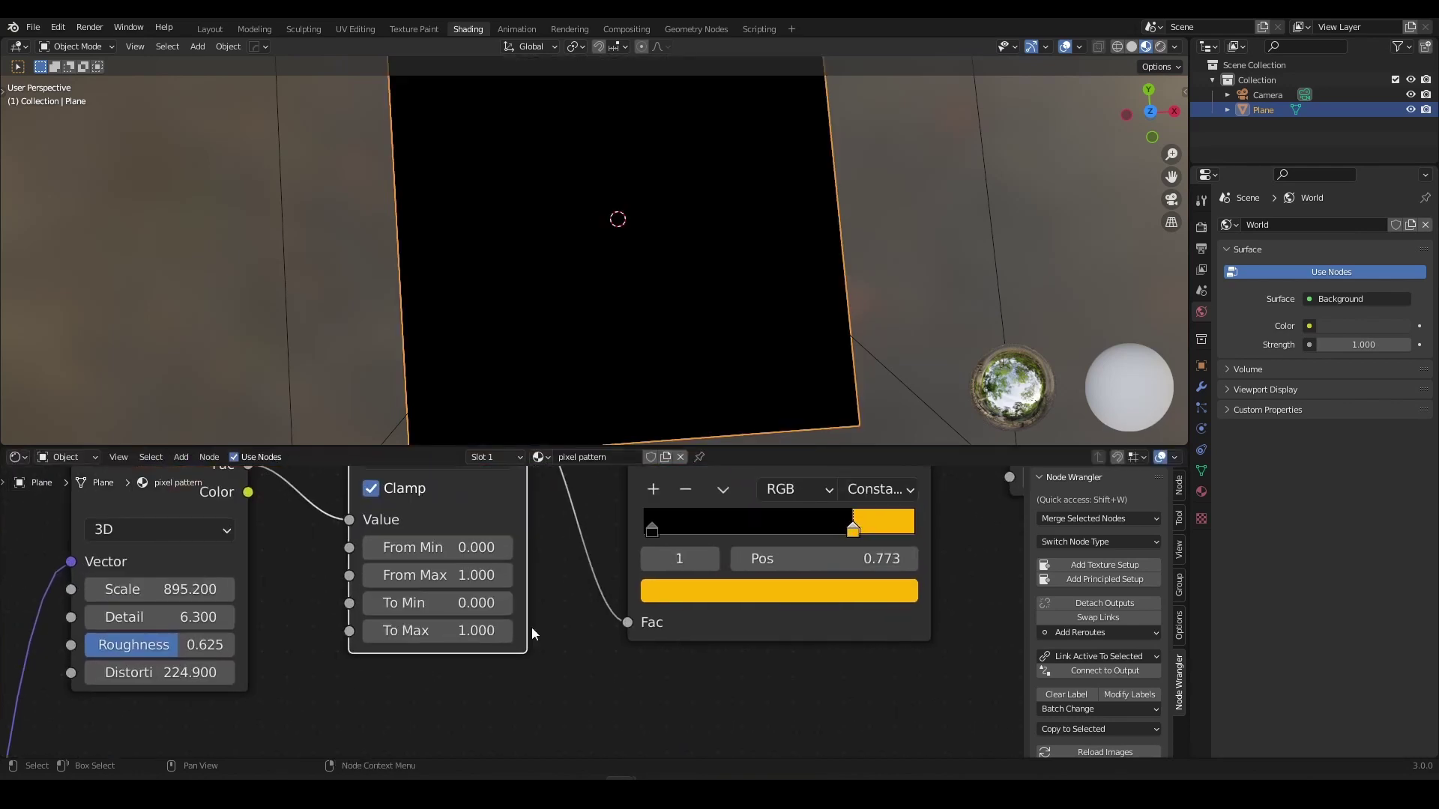
{"action": "scroll", "coordinate": [532, 627], "scroll_direction": "down", "scroll_amount": 1}
{"action": "left_click_drag", "start_coordinate": [803, 540], "coordinate": [863, 535]}
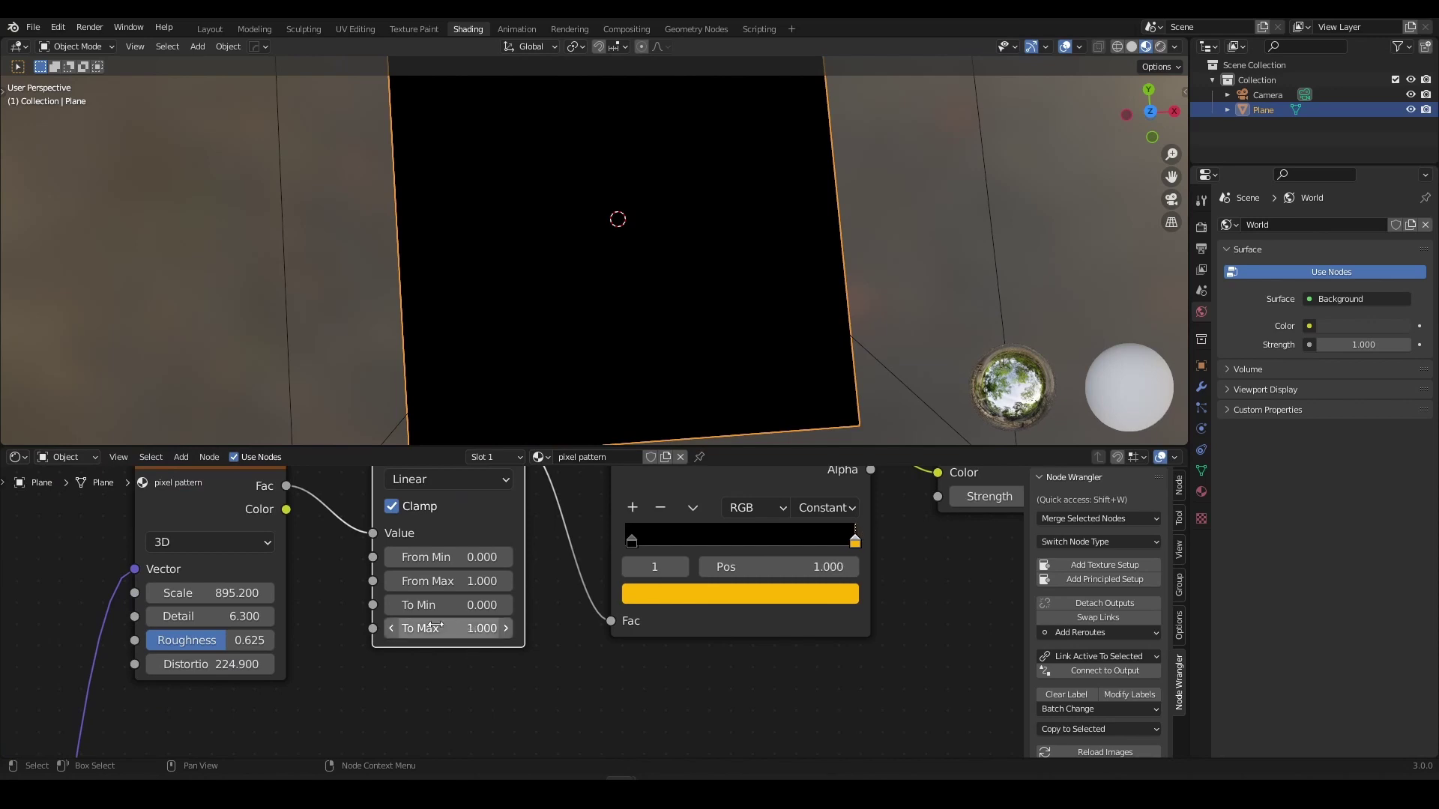
{"action": "mouse_move", "coordinate": [435, 624]}
{"action": "left_mouse_down"}
{"action": "mouse_move", "coordinate": [480, 625]}
{"action": "mouse_move", "coordinate": [447, 625]}
{"action": "left_mouse_up"}
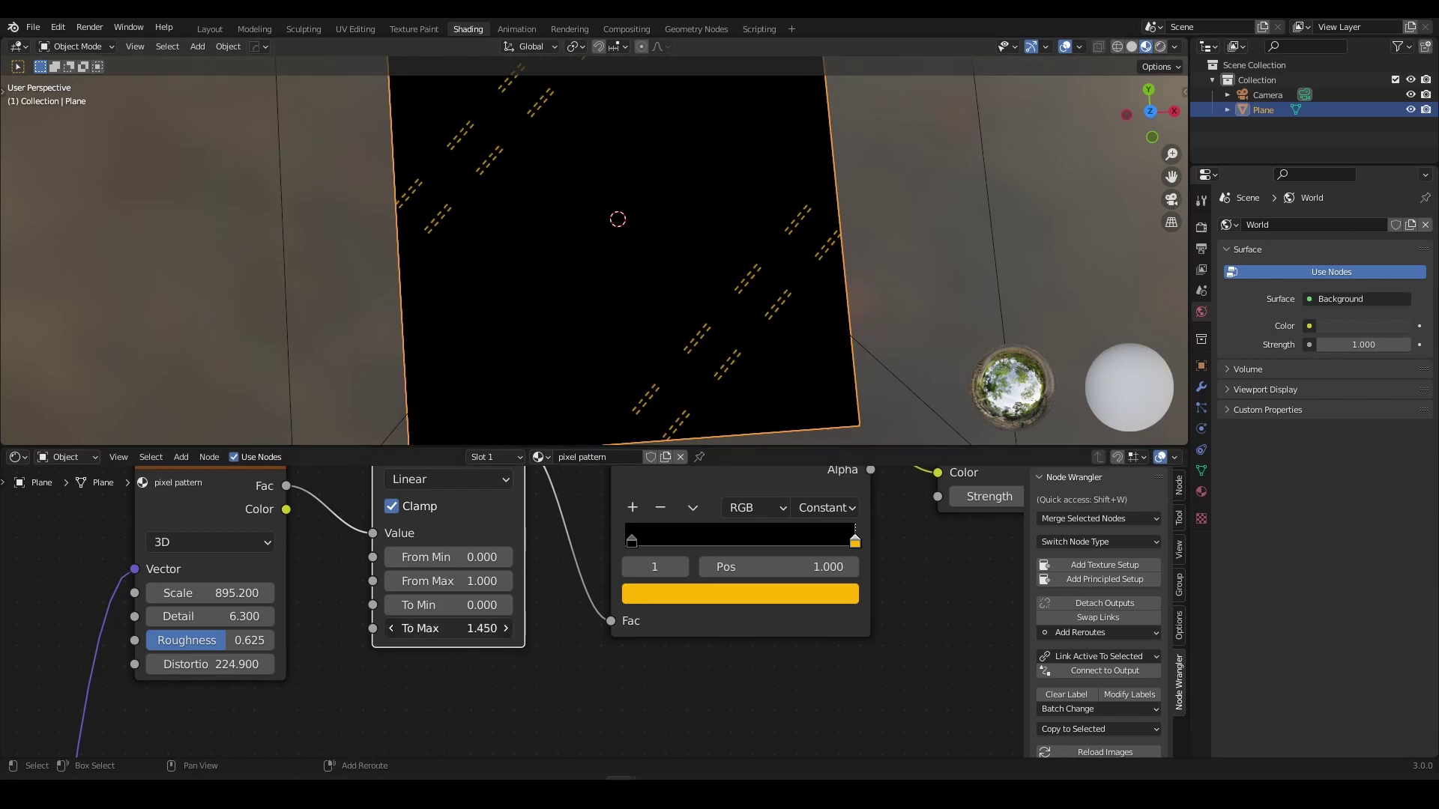
{"action": "left_click_drag", "start_coordinate": [448, 628], "coordinate": [447, 628]}
Set the Map Range's To Min to -0.550 and place the yellow color stop at position 0.791.
{"action": "left_click_drag", "start_coordinate": [854, 539], "coordinate": [619, 544]}
{"action": "left_click", "coordinate": [628, 540]}
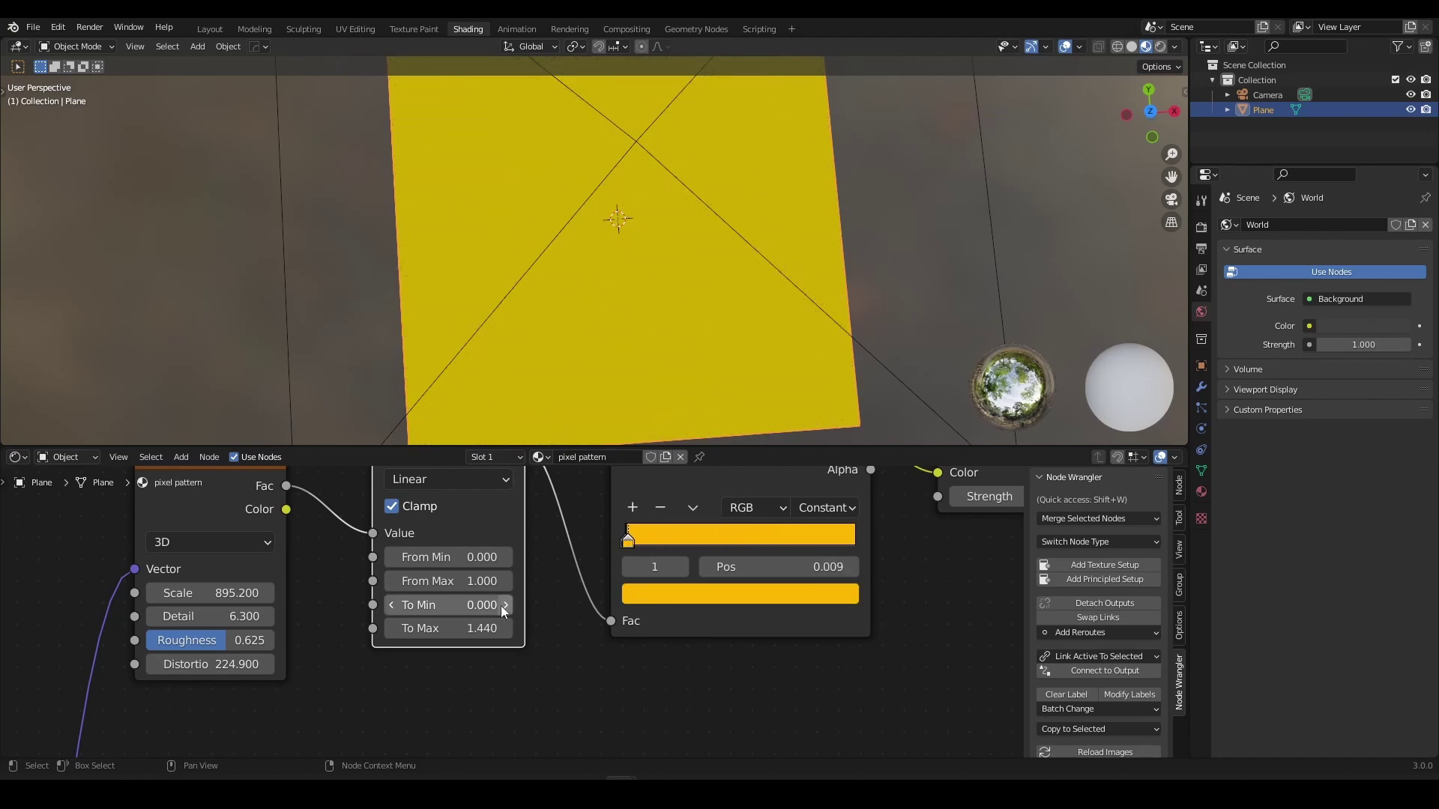
{"action": "left_click_drag", "start_coordinate": [491, 605], "coordinate": [427, 605], "text": "shift"}
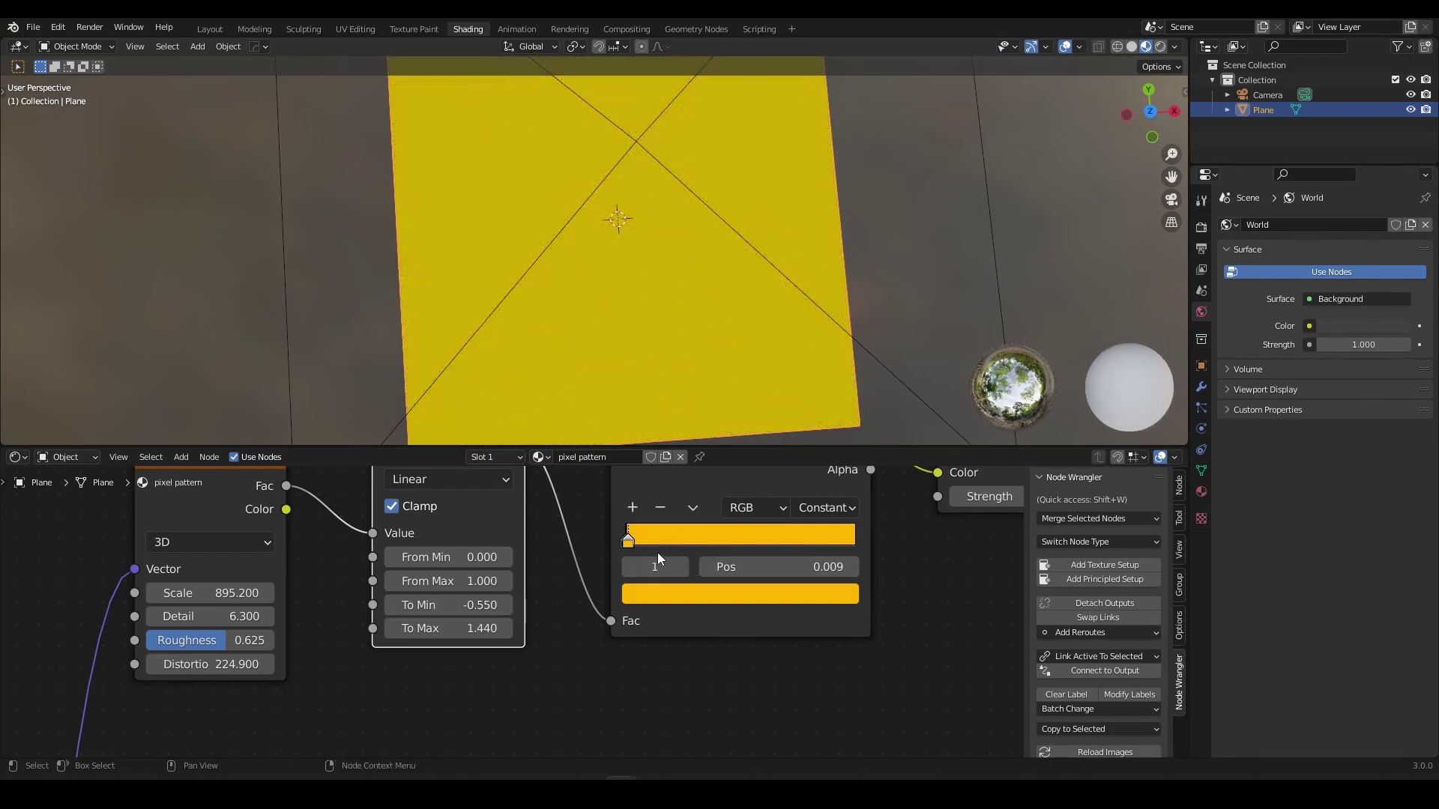
{"action": "left_click_drag", "start_coordinate": [628, 541], "coordinate": [699, 544]}
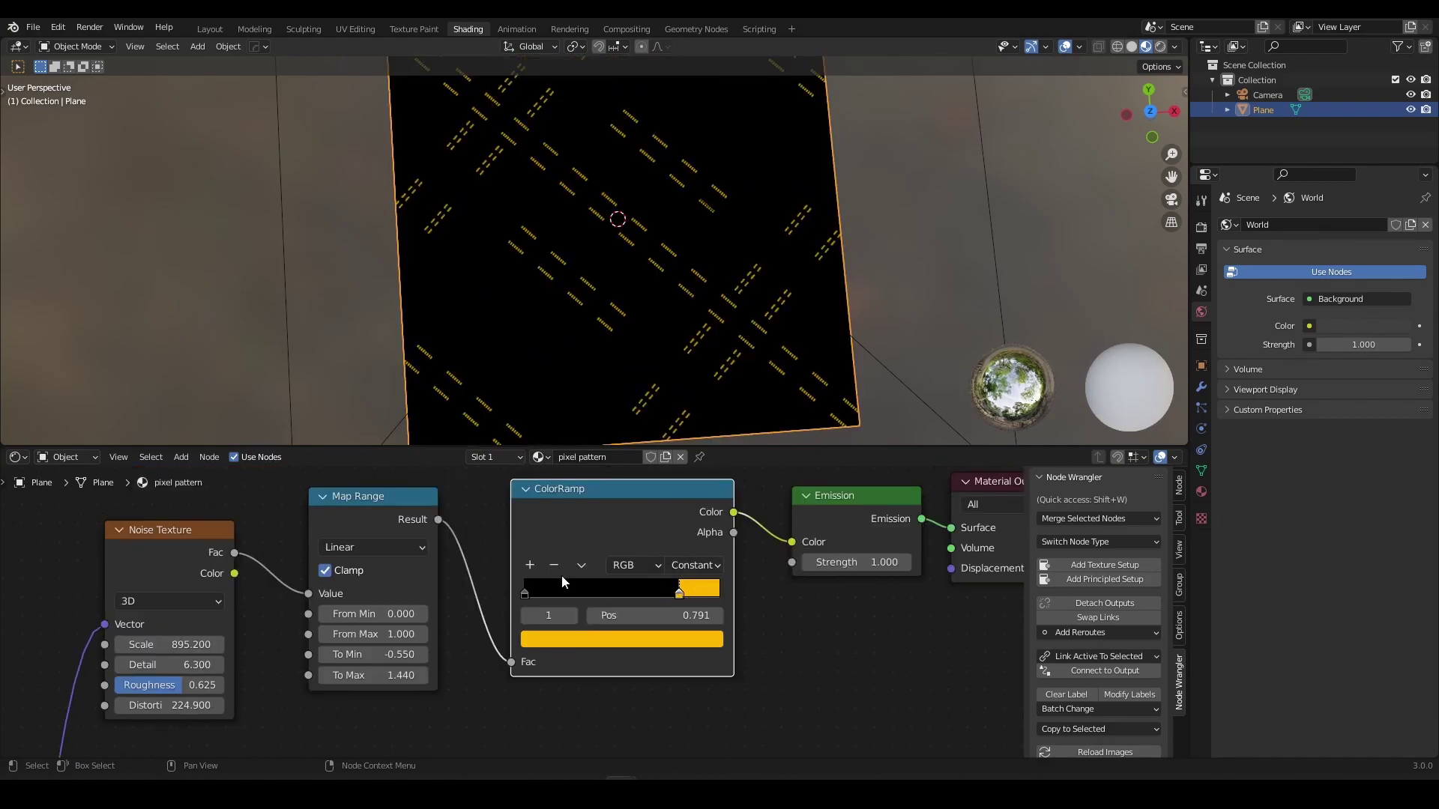
Add a dark red stop to the ColorRamp at position 0.655, just before the yellow stop.
{"action": "left_click", "coordinate": [535, 565]}
{"action": "left_click_drag", "start_coordinate": [604, 594], "coordinate": [646, 593]}
{"action": "left_click", "coordinate": [664, 637]}
{"action": "left_click_drag", "start_coordinate": [681, 457], "coordinate": [600, 510]}
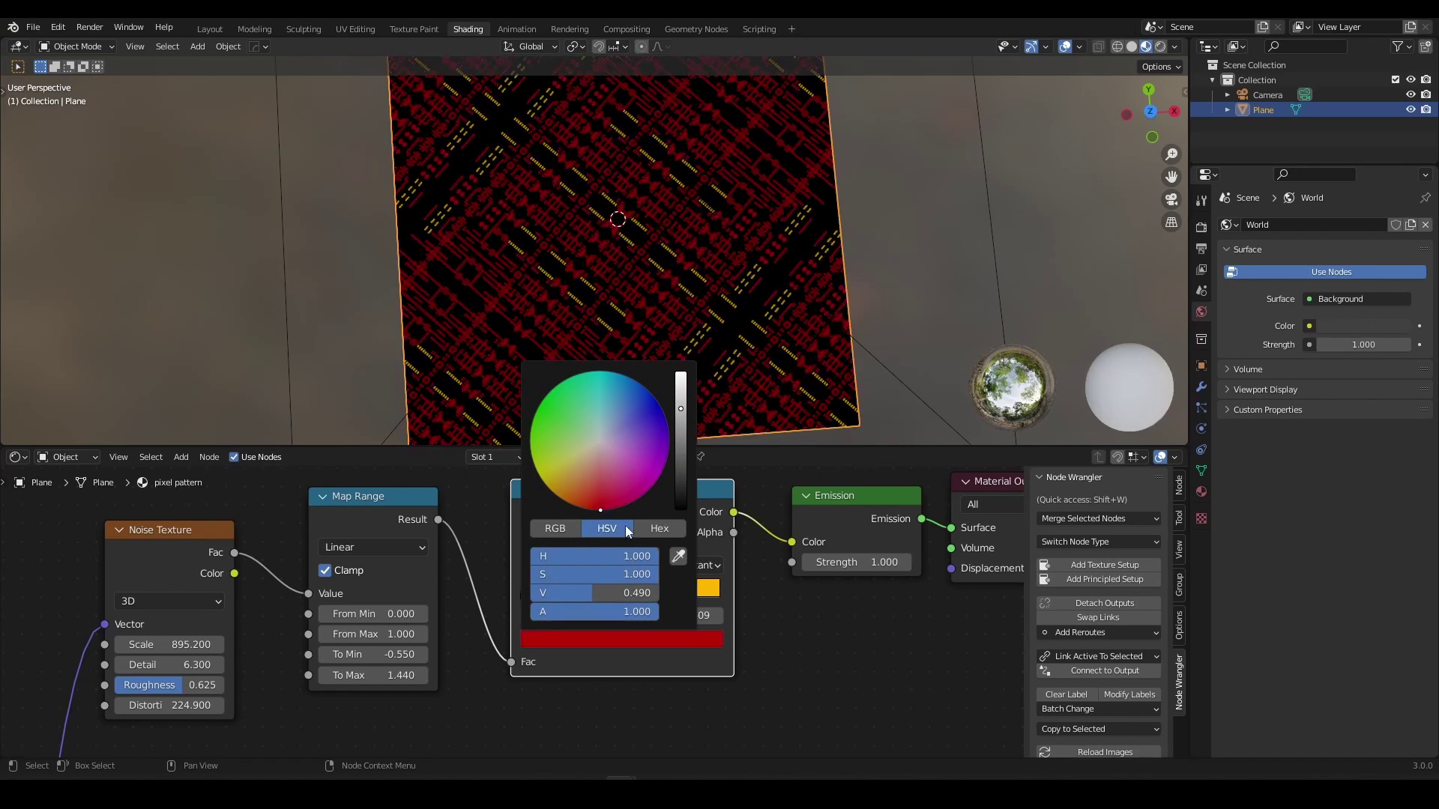
{"action": "left_click_drag", "start_coordinate": [645, 595], "coordinate": [655, 594]}
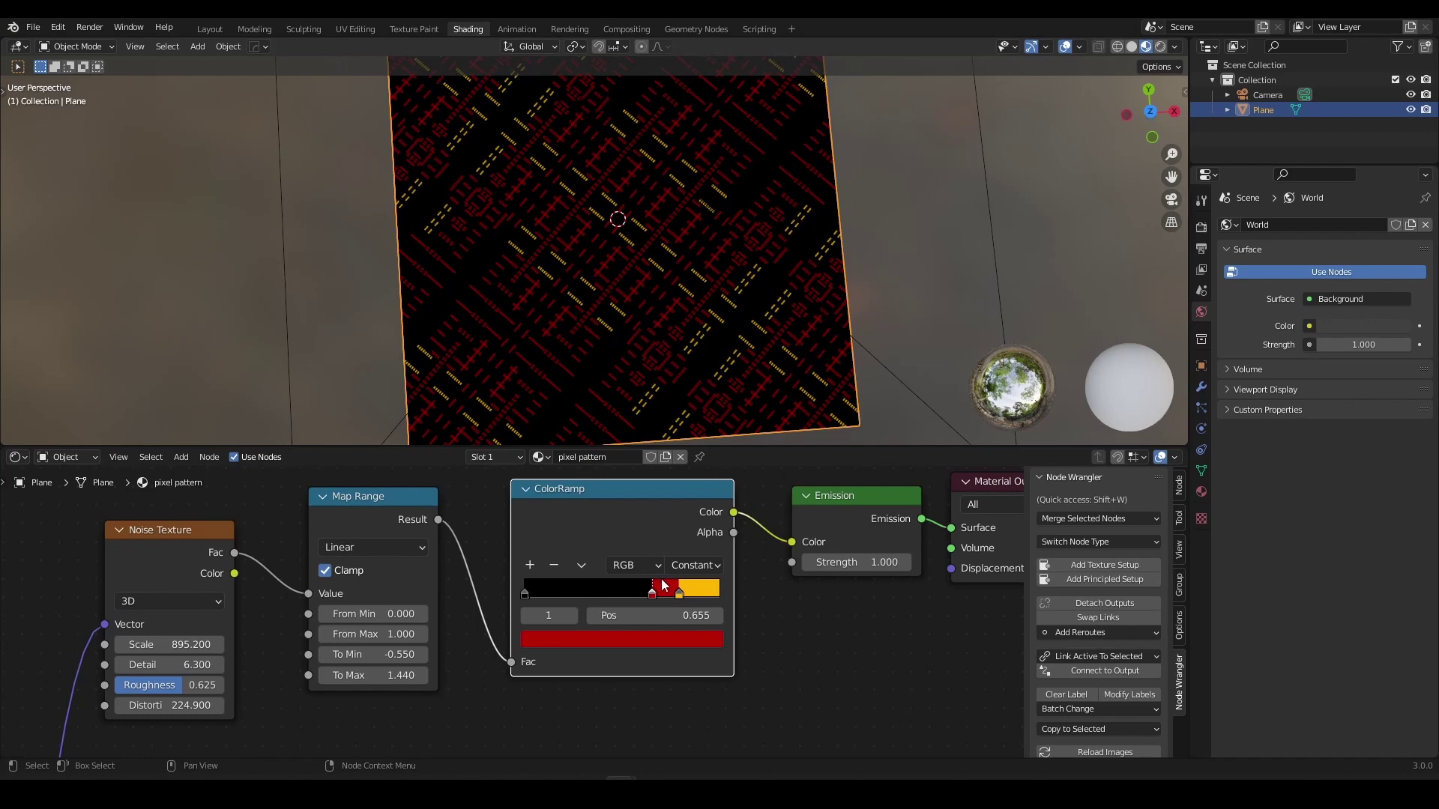
Add a blue stop before the red one and a very dark navy stop at position 0.459 to the ColorRamp.
{"action": "left_click", "coordinate": [533, 565]}
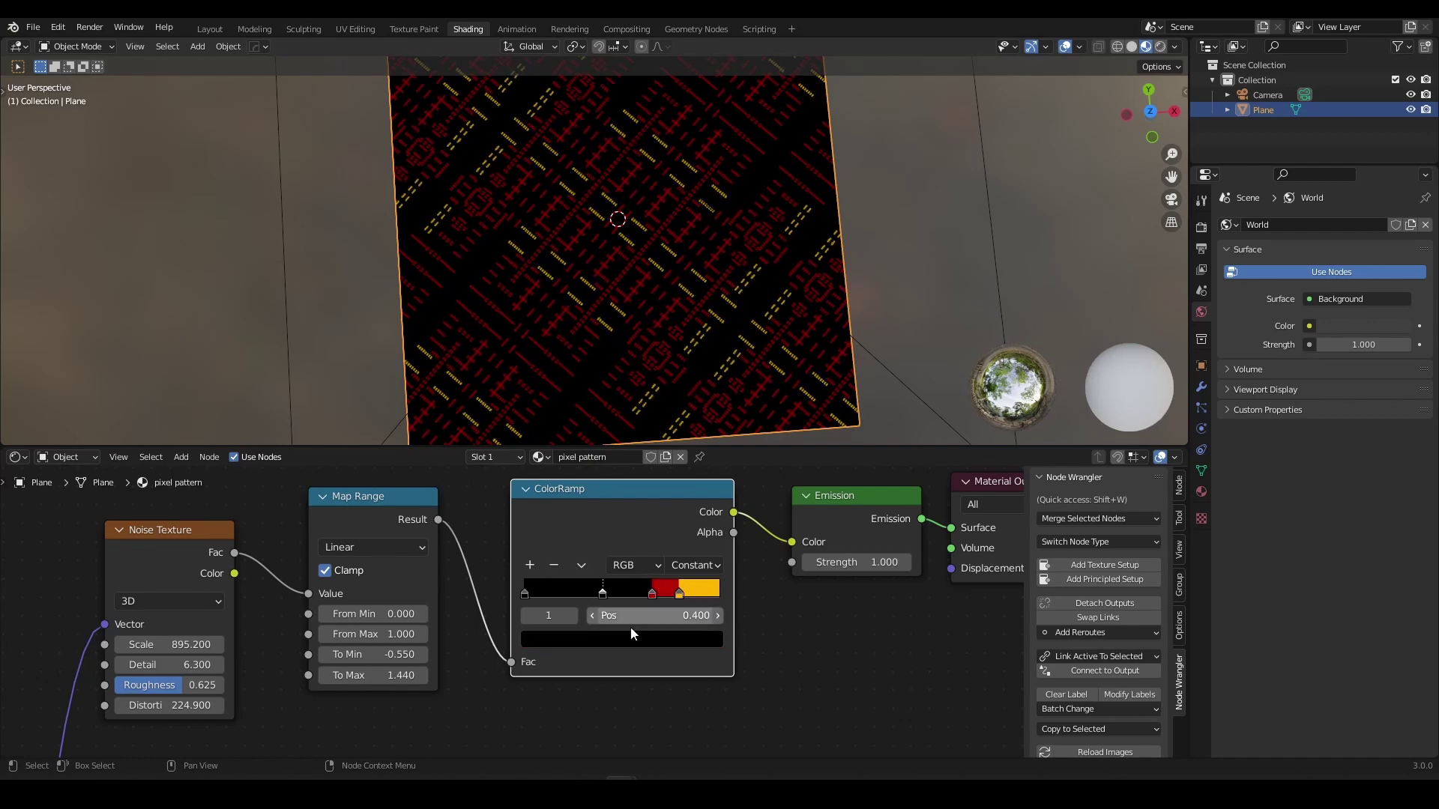
{"action": "left_click", "coordinate": [631, 637]}
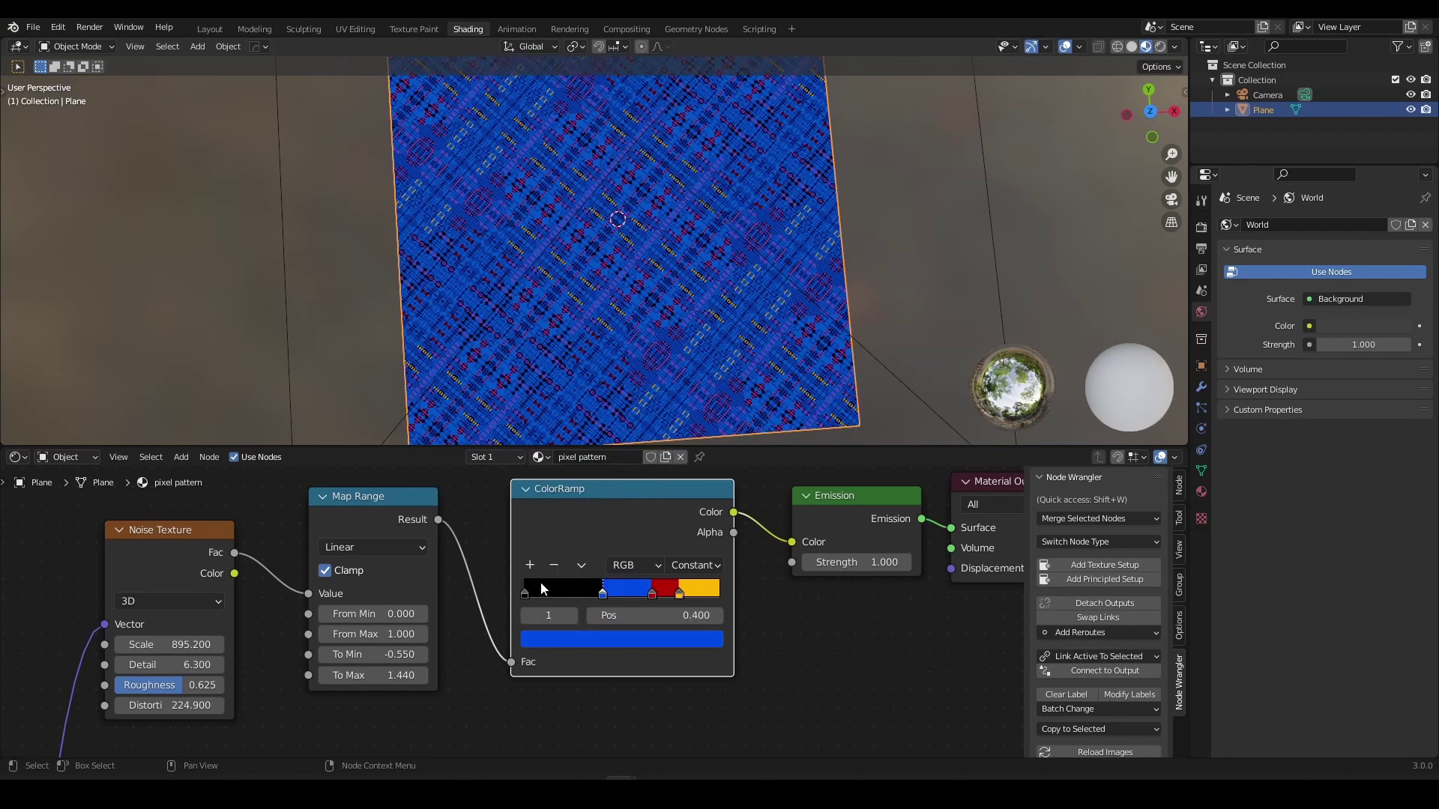
{"action": "left_click", "coordinate": [531, 566]}
{"action": "left_click", "coordinate": [581, 635]}
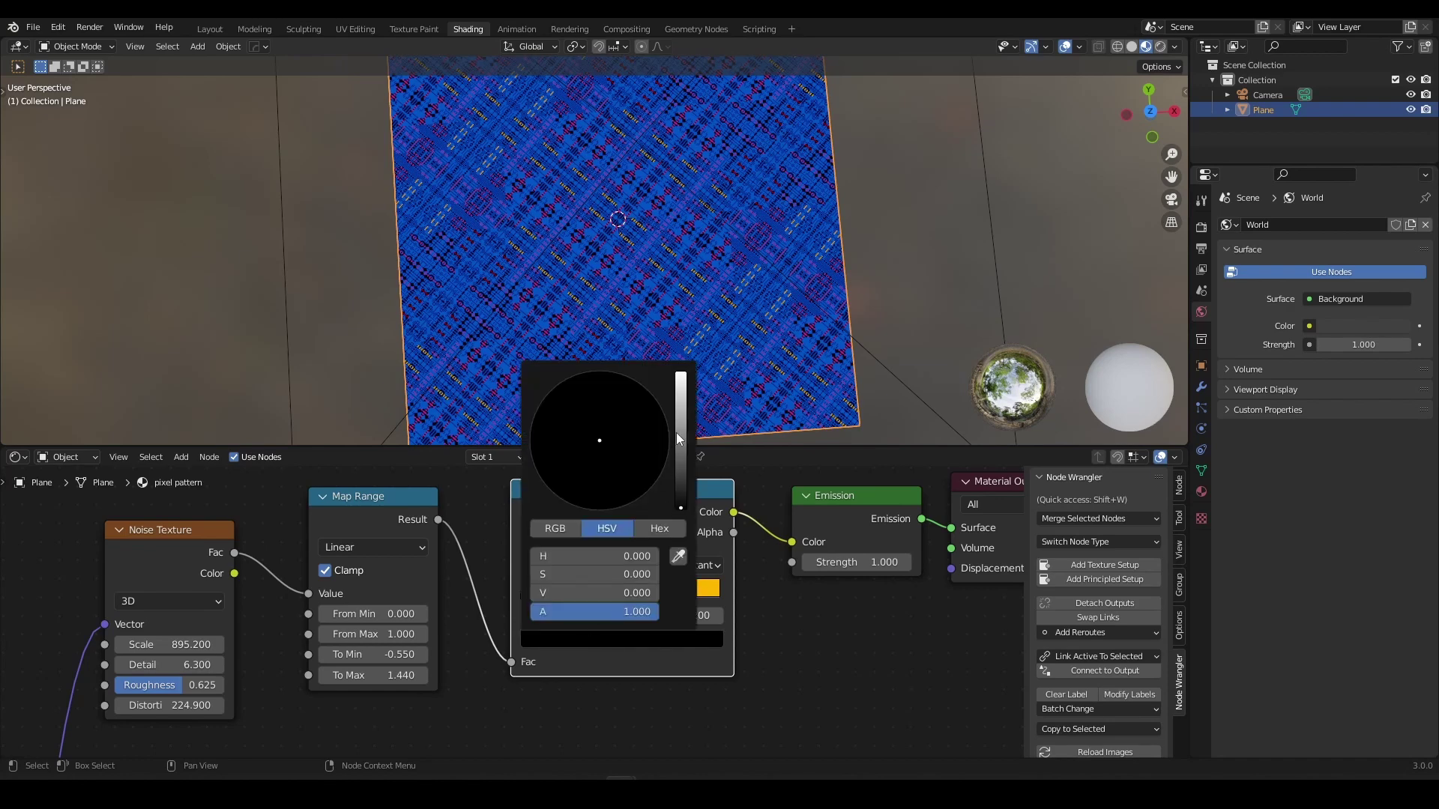
{"action": "left_click_drag", "start_coordinate": [683, 398], "coordinate": [682, 513]}
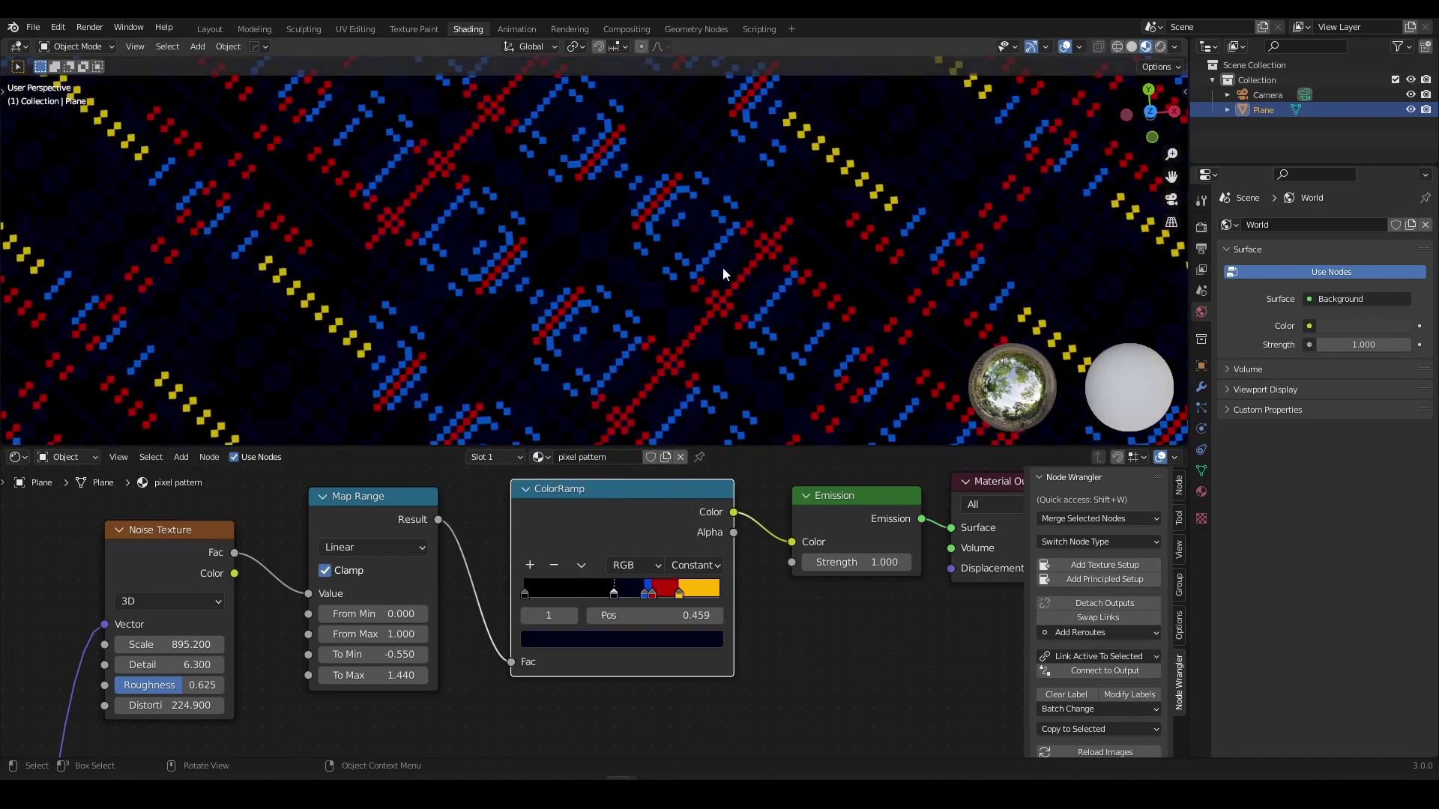
Inspect the pattern on the plane and move the ColorRamp's red stop to position 0.641.
{"action": "scroll", "coordinate": [724, 269], "scroll_direction": "down", "scroll_amount": 7}
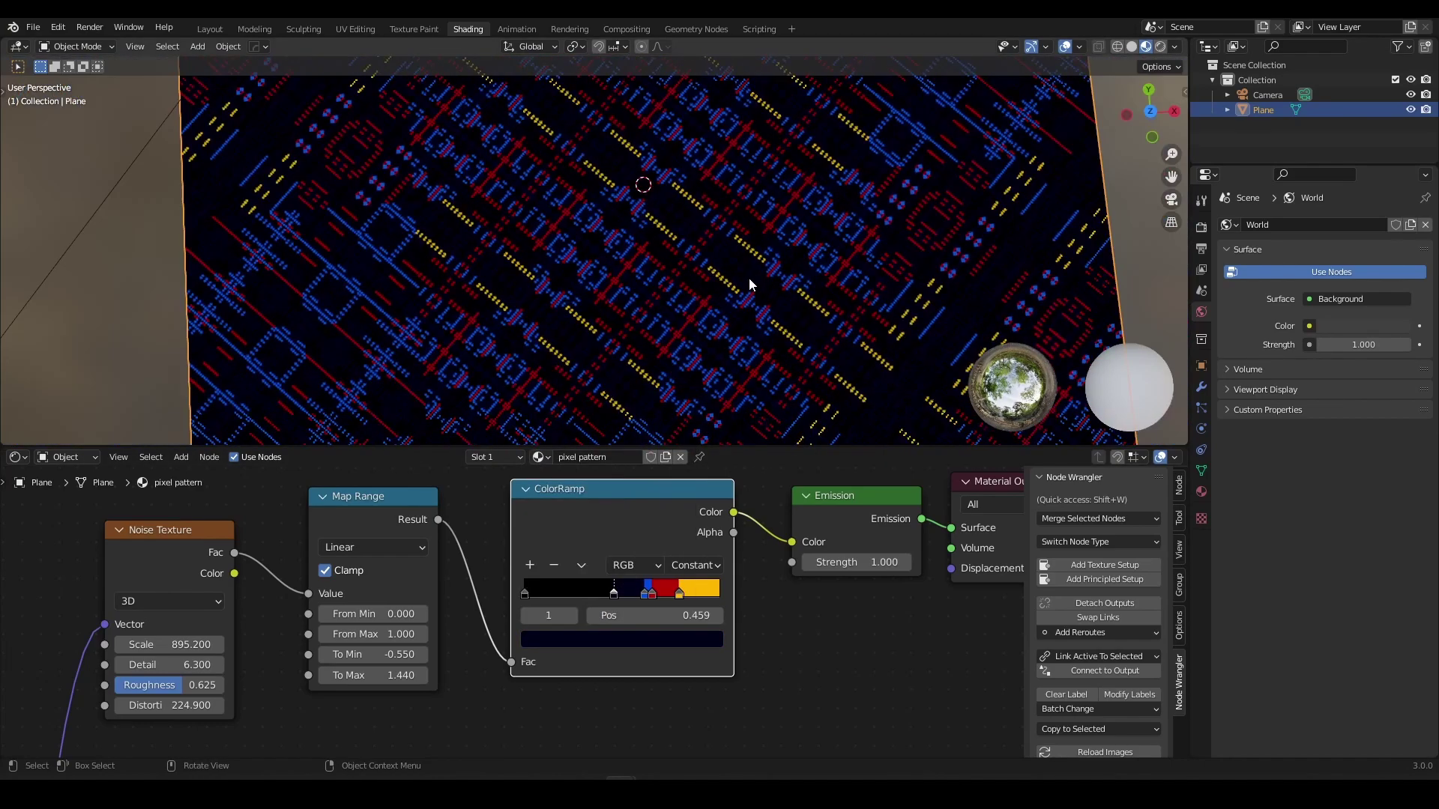
{"action": "middle_click_drag", "start_coordinate": [749, 277], "coordinate": [578, 290], "text": "shift"}
{"action": "scroll", "coordinate": [606, 249], "scroll_direction": "up", "scroll_amount": 2}
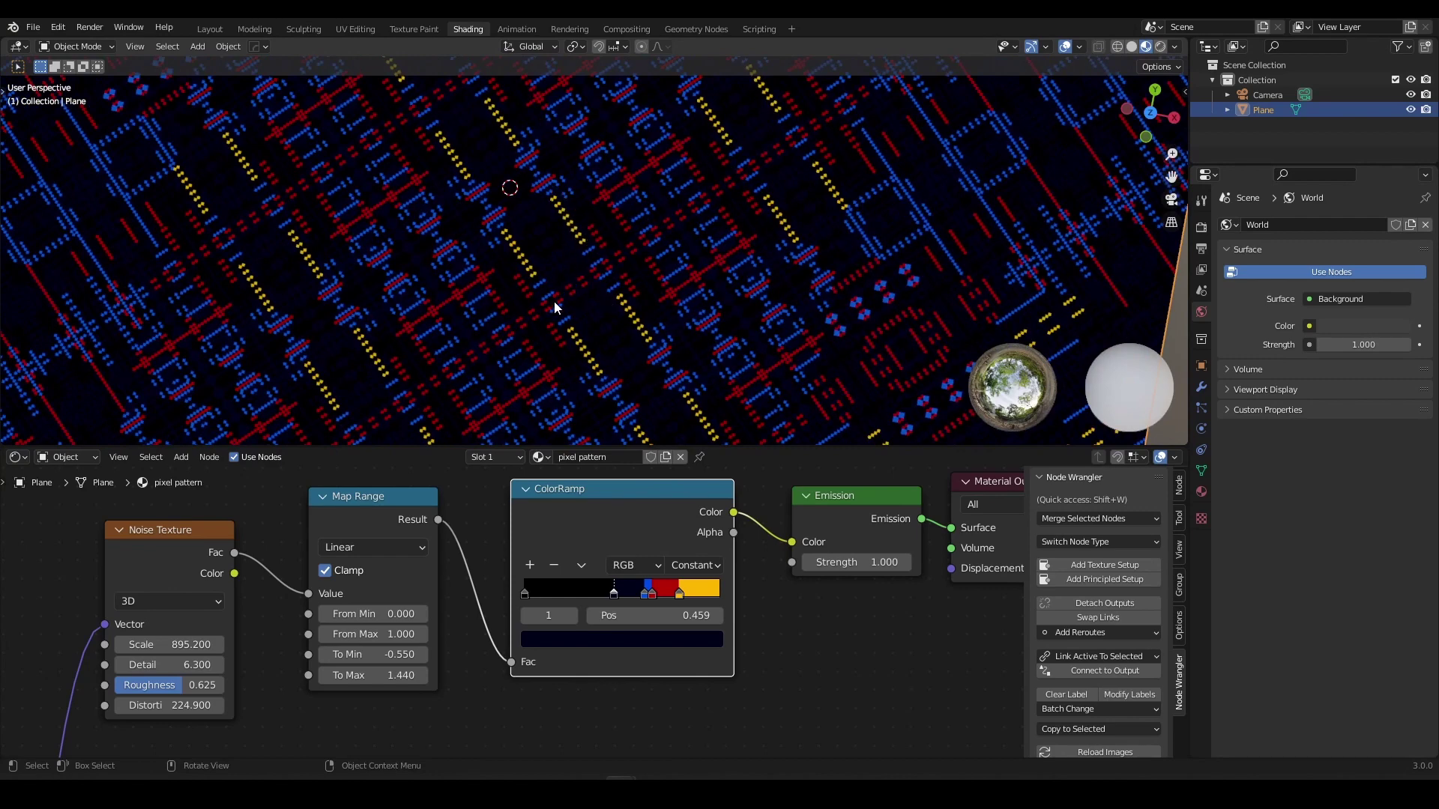
{"action": "middle_click_drag", "start_coordinate": [551, 308], "coordinate": [547, 305], "text": "shift"}
{"action": "left_click_drag", "start_coordinate": [644, 596], "coordinate": [652, 594]}
{"action": "scroll", "coordinate": [649, 277], "scroll_direction": "down", "scroll_amount": 4}
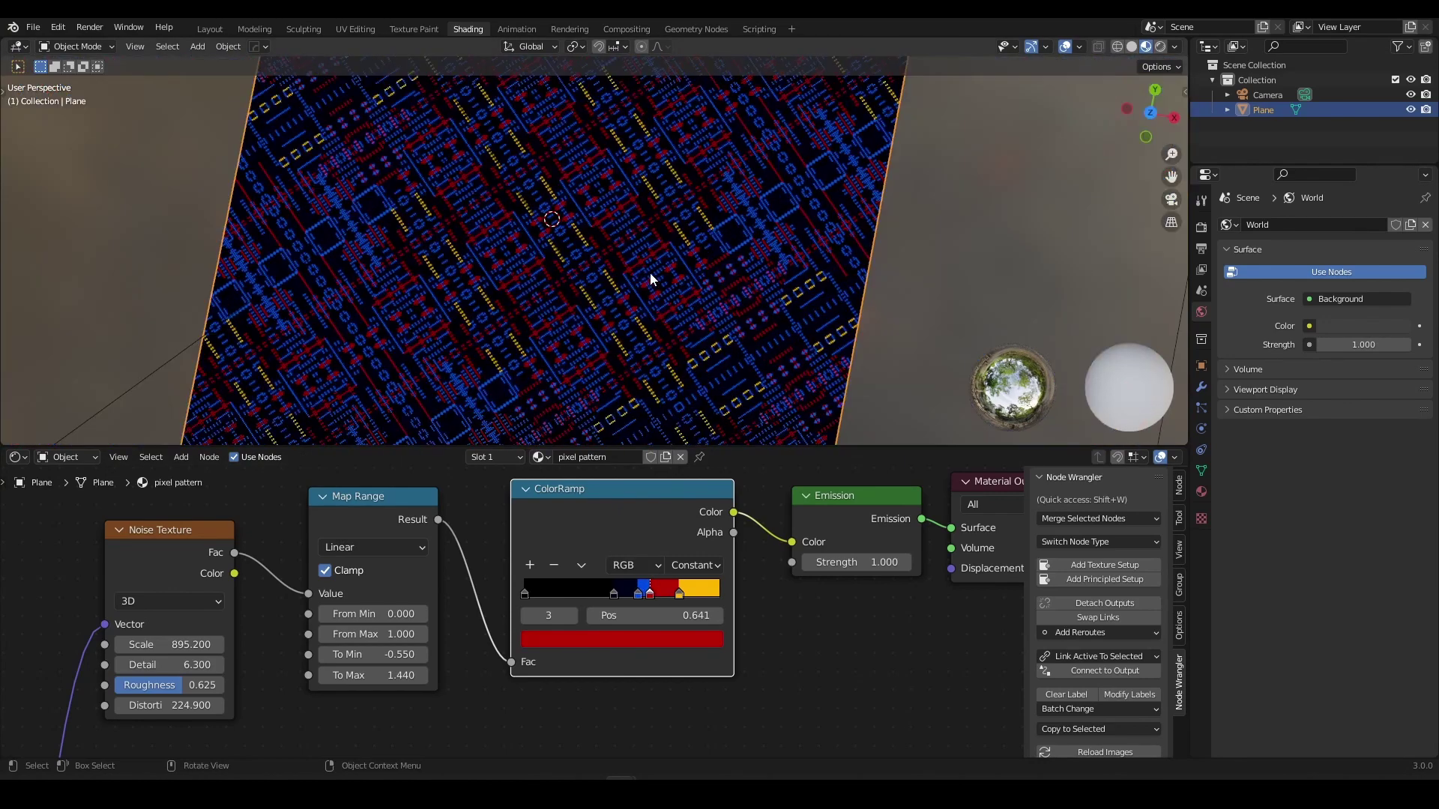
{"action": "scroll", "coordinate": [634, 261], "scroll_direction": "up", "scroll_amount": 2}
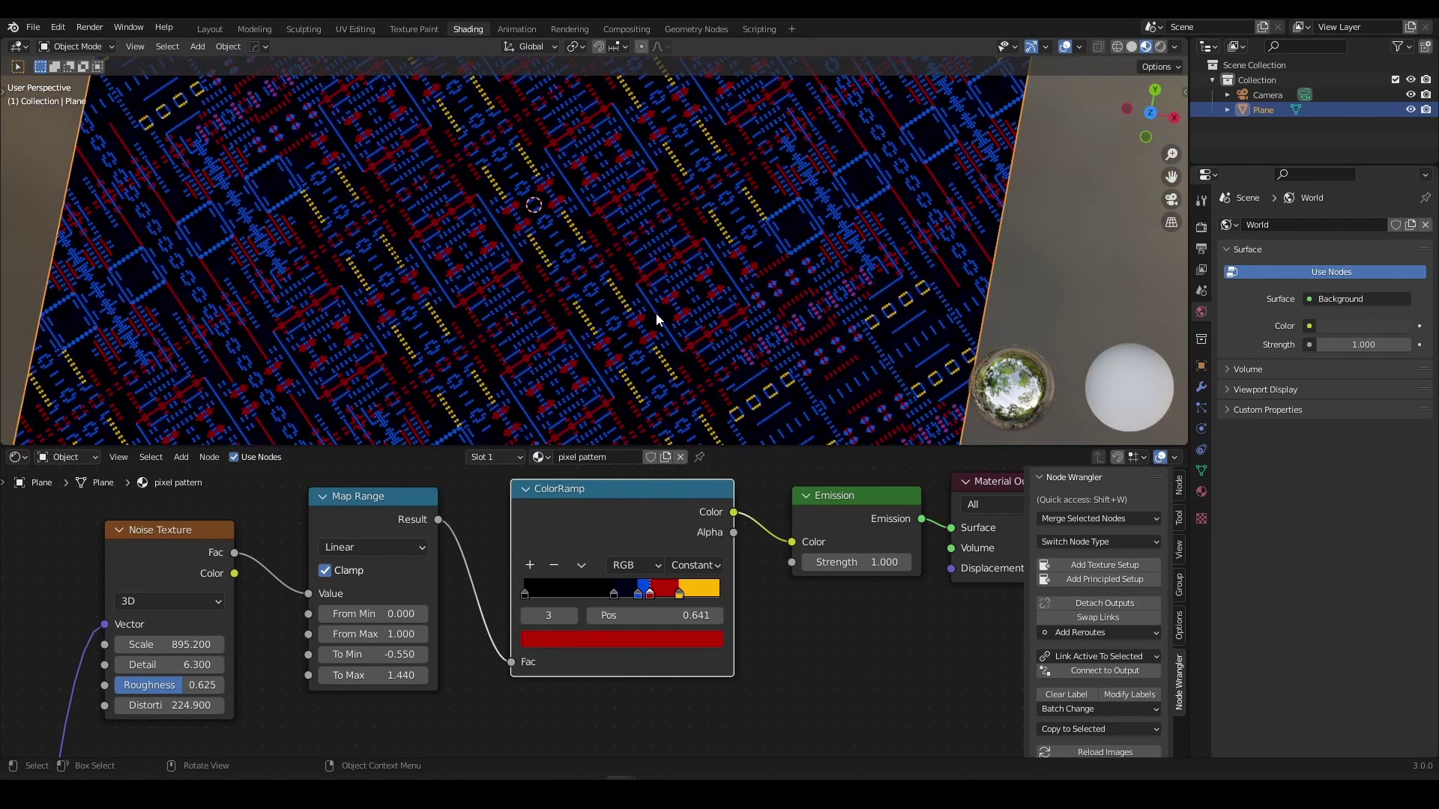
Brighten the ColorRamp's navy stop slightly, move it to position 0.377, and check the pattern on the plane.
{"action": "left_click_drag", "start_coordinate": [639, 594], "coordinate": [587, 594]}
{"action": "scroll", "coordinate": [517, 292], "scroll_direction": "up", "scroll_amount": 15}
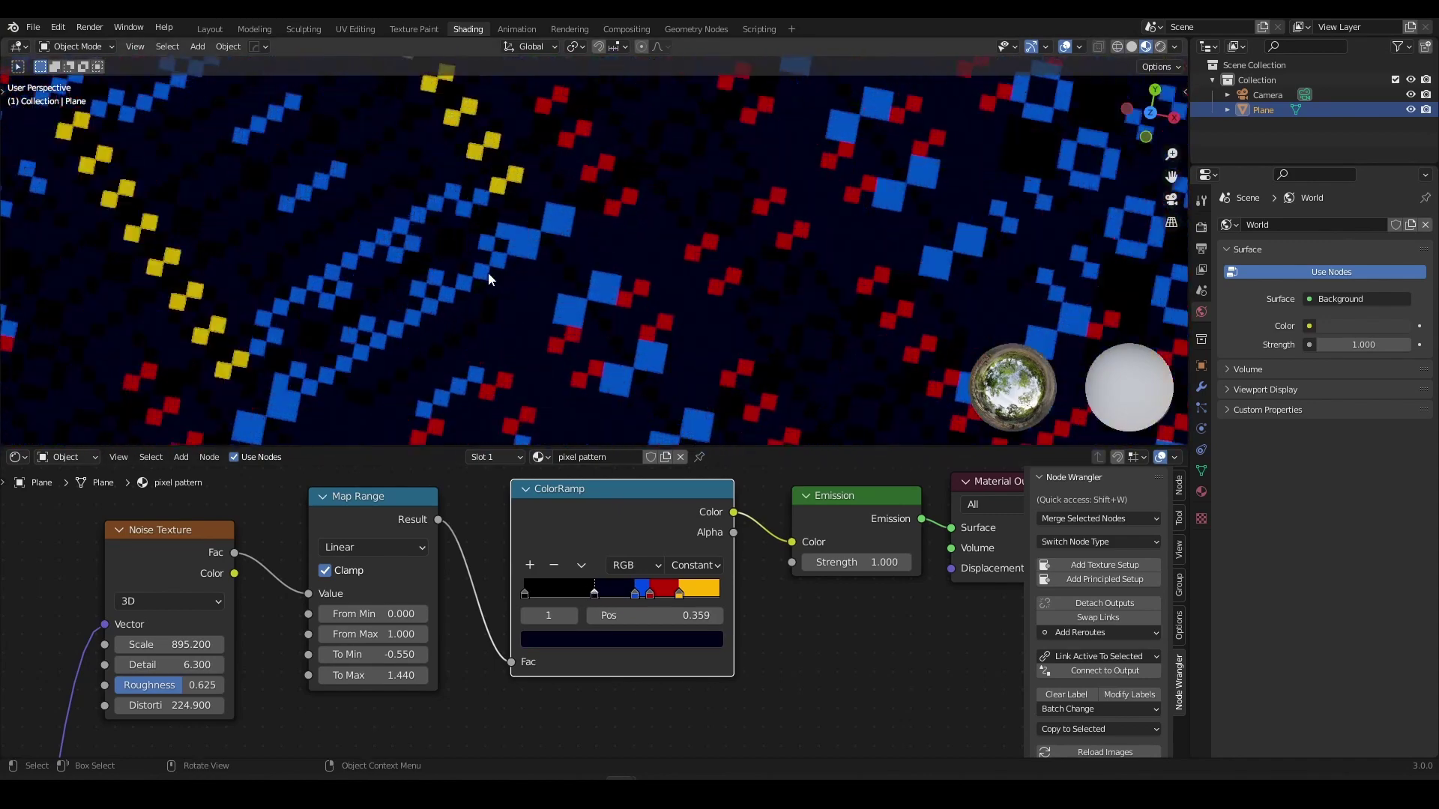
{"action": "scroll", "coordinate": [581, 282], "scroll_direction": "down", "scroll_amount": 4}
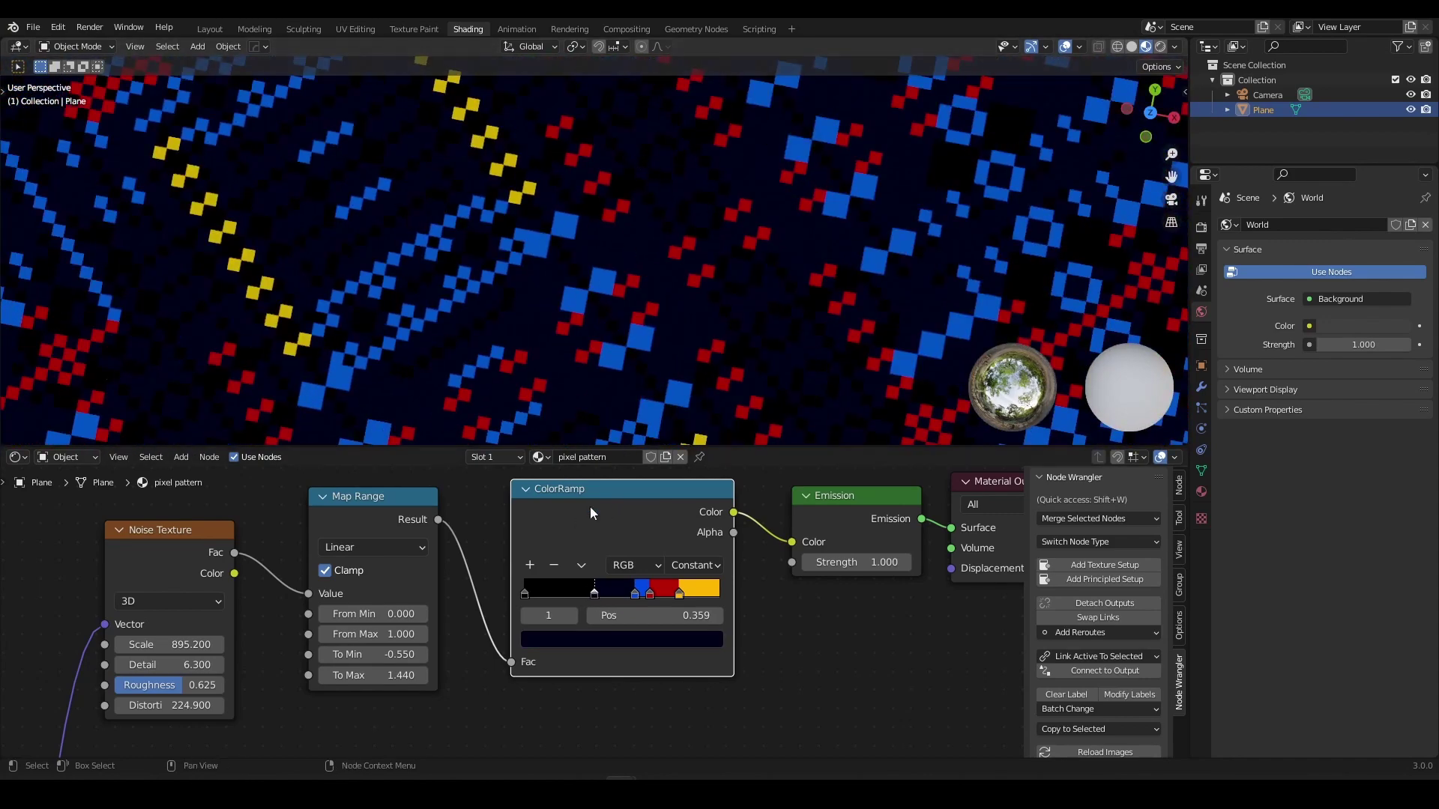
{"action": "left_click", "coordinate": [620, 640]}
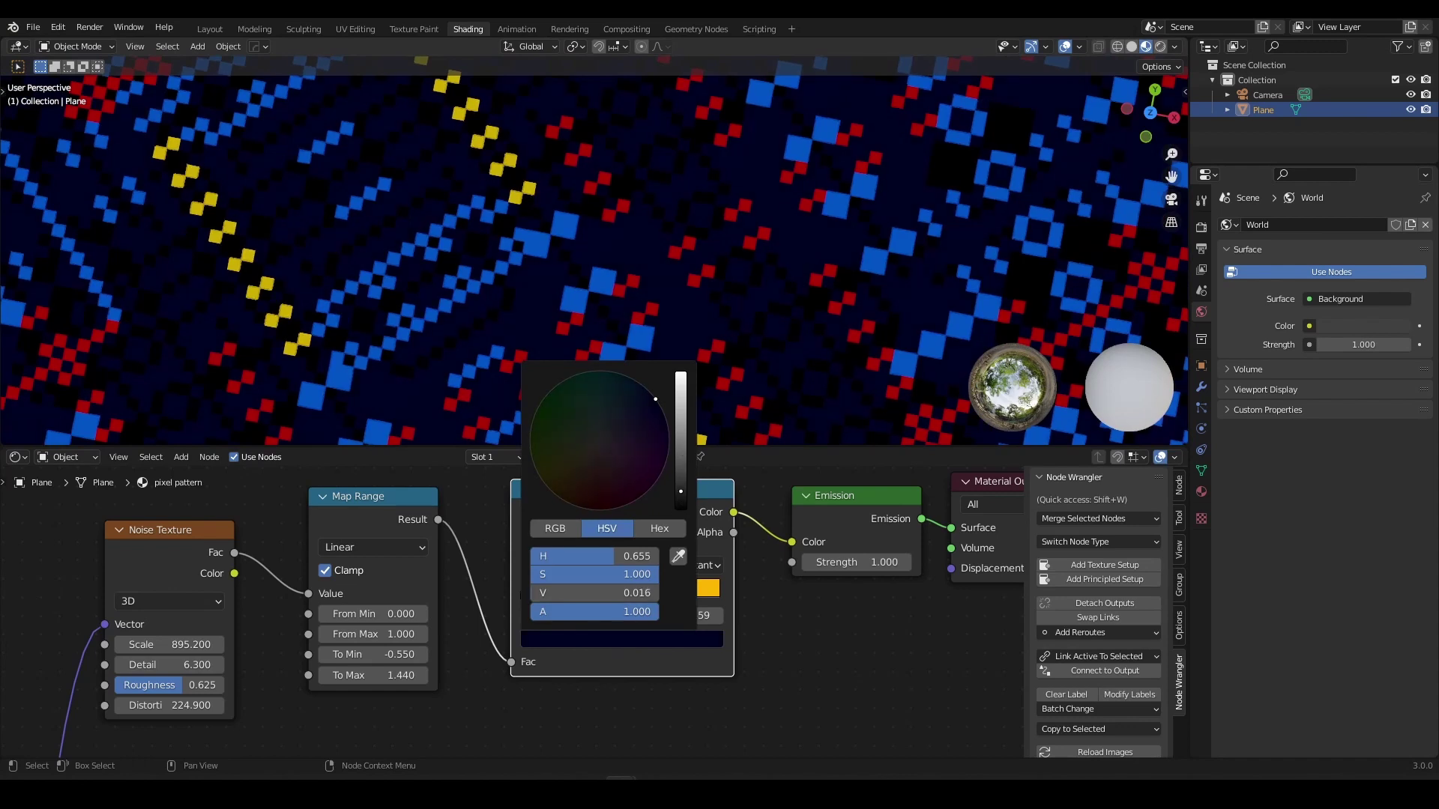
{"action": "left_click_drag", "start_coordinate": [680, 492], "coordinate": [680, 489]}
{"action": "left_click_drag", "start_coordinate": [594, 595], "coordinate": [595, 592]}
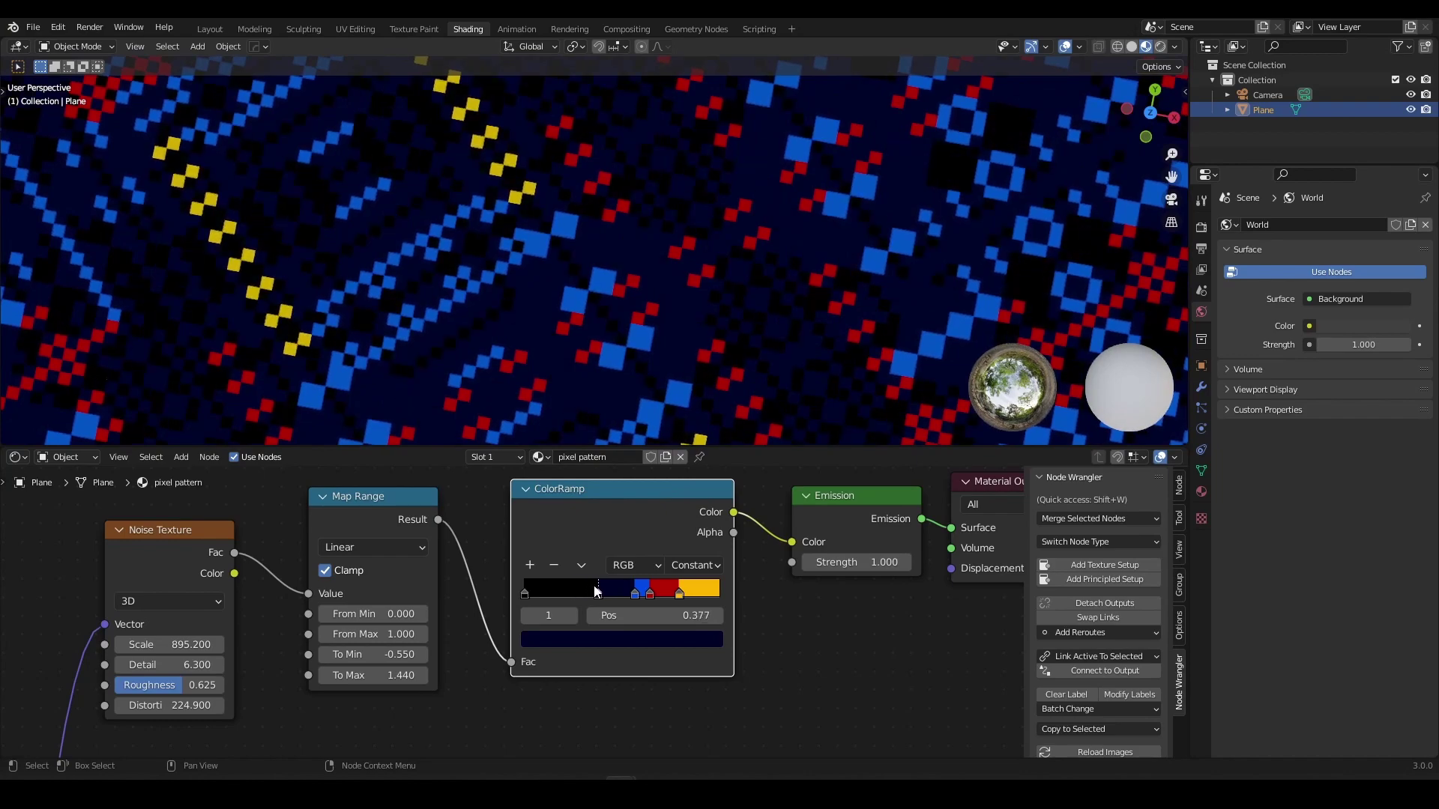
{"action": "scroll", "coordinate": [705, 315], "scroll_direction": "down", "scroll_amount": 12}
{"action": "middle_click_drag", "start_coordinate": [645, 250], "coordinate": [616, 308]}
{"action": "scroll", "coordinate": [617, 308], "scroll_direction": "up", "scroll_amount": 2}
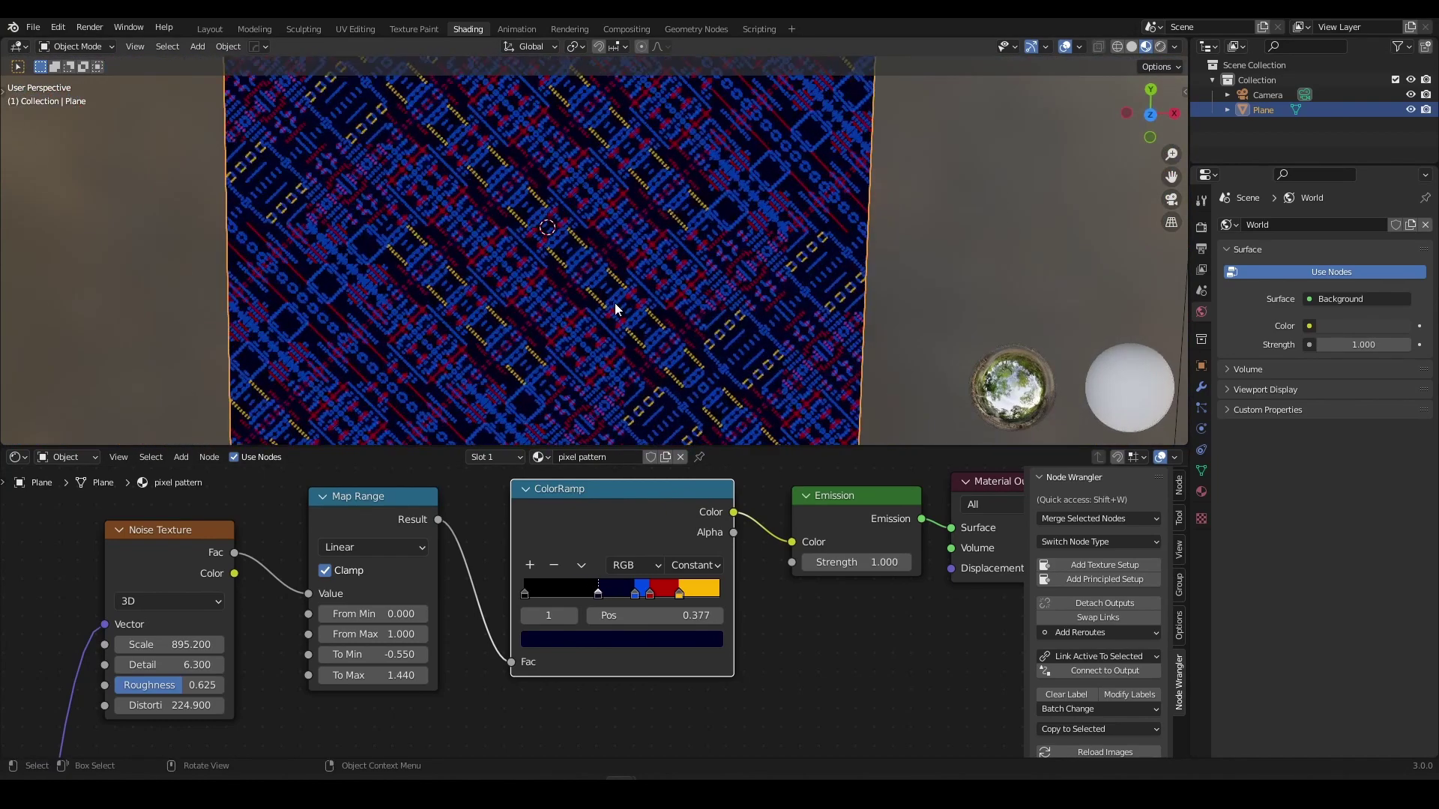
Set the Noise Texture's scale to 892.900 and check the pattern on the plane.
{"action": "middle_click_drag", "start_coordinate": [230, 662], "coordinate": [363, 641]}
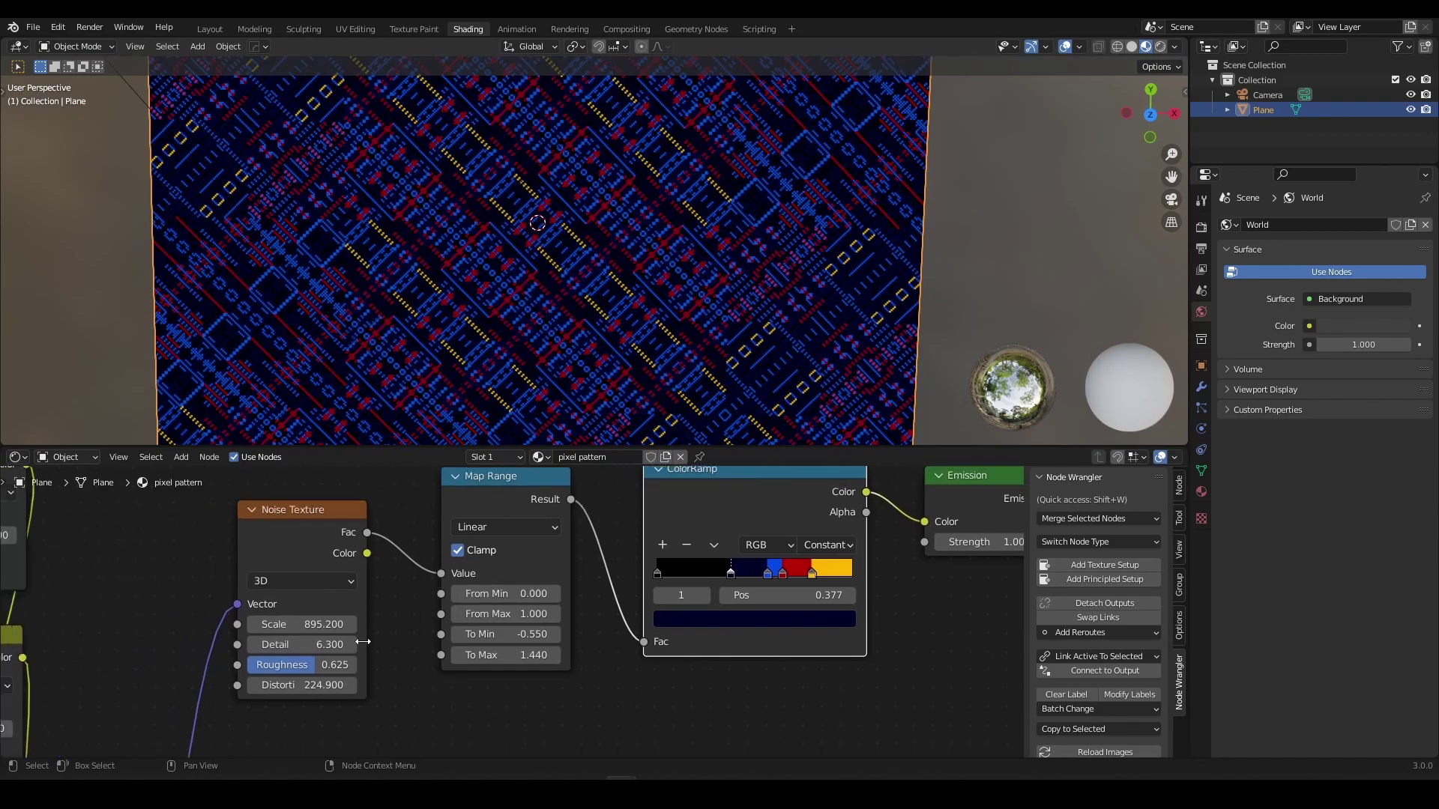
{"action": "left_click_drag", "start_coordinate": [323, 624], "coordinate": [306, 625]}
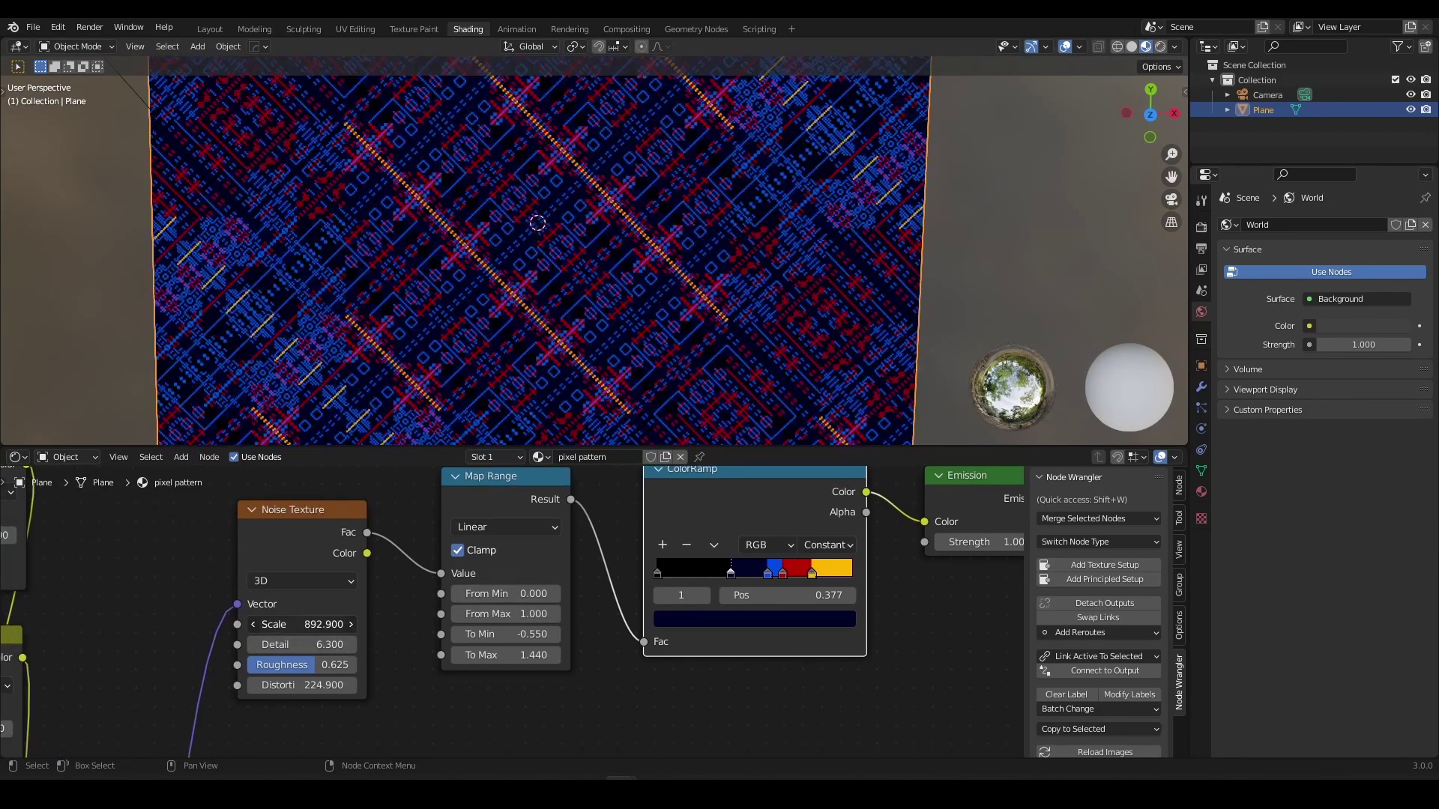
{"action": "scroll", "coordinate": [530, 274], "scroll_direction": "down", "scroll_amount": 4}
{"action": "scroll", "coordinate": [547, 267], "scroll_direction": "up", "scroll_amount": 1}
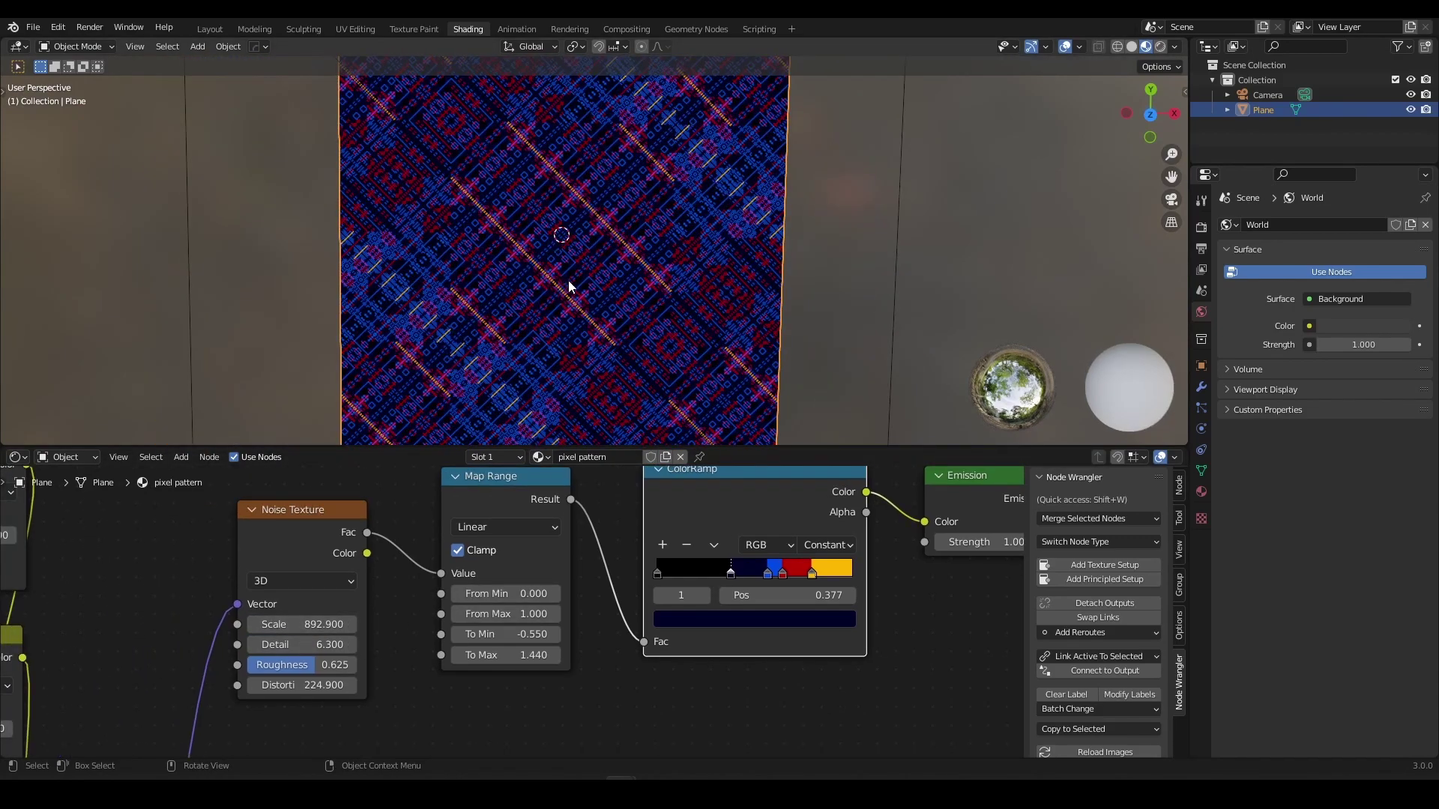
{"action": "scroll", "coordinate": [573, 285], "scroll_direction": "up", "scroll_amount": 2}
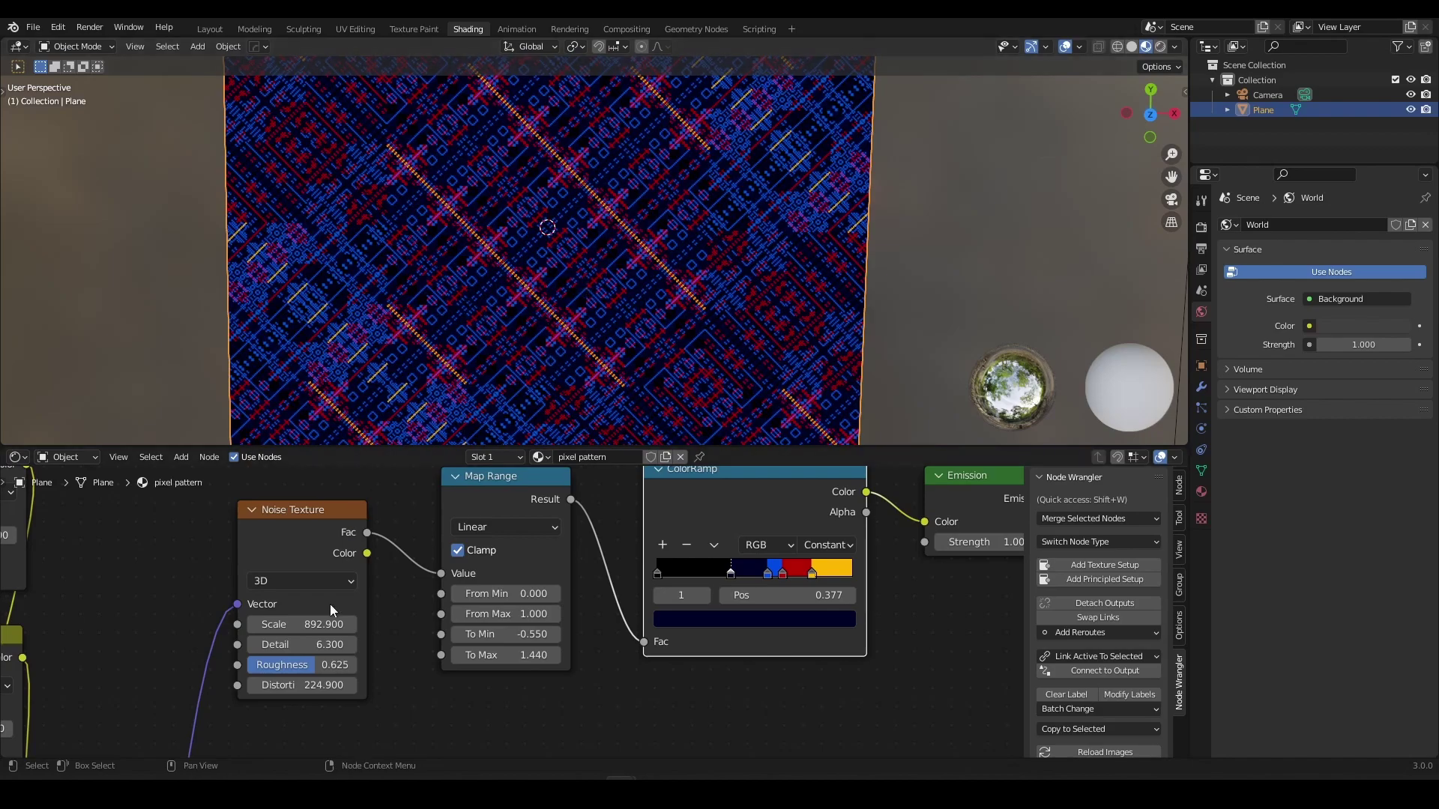
Set the Noise Texture's scale to 898.900.
{"action": "left_click_drag", "start_coordinate": [330, 624], "coordinate": [339, 625]}
{"action": "left_click_drag", "start_coordinate": [303, 624], "coordinate": [330, 624]}
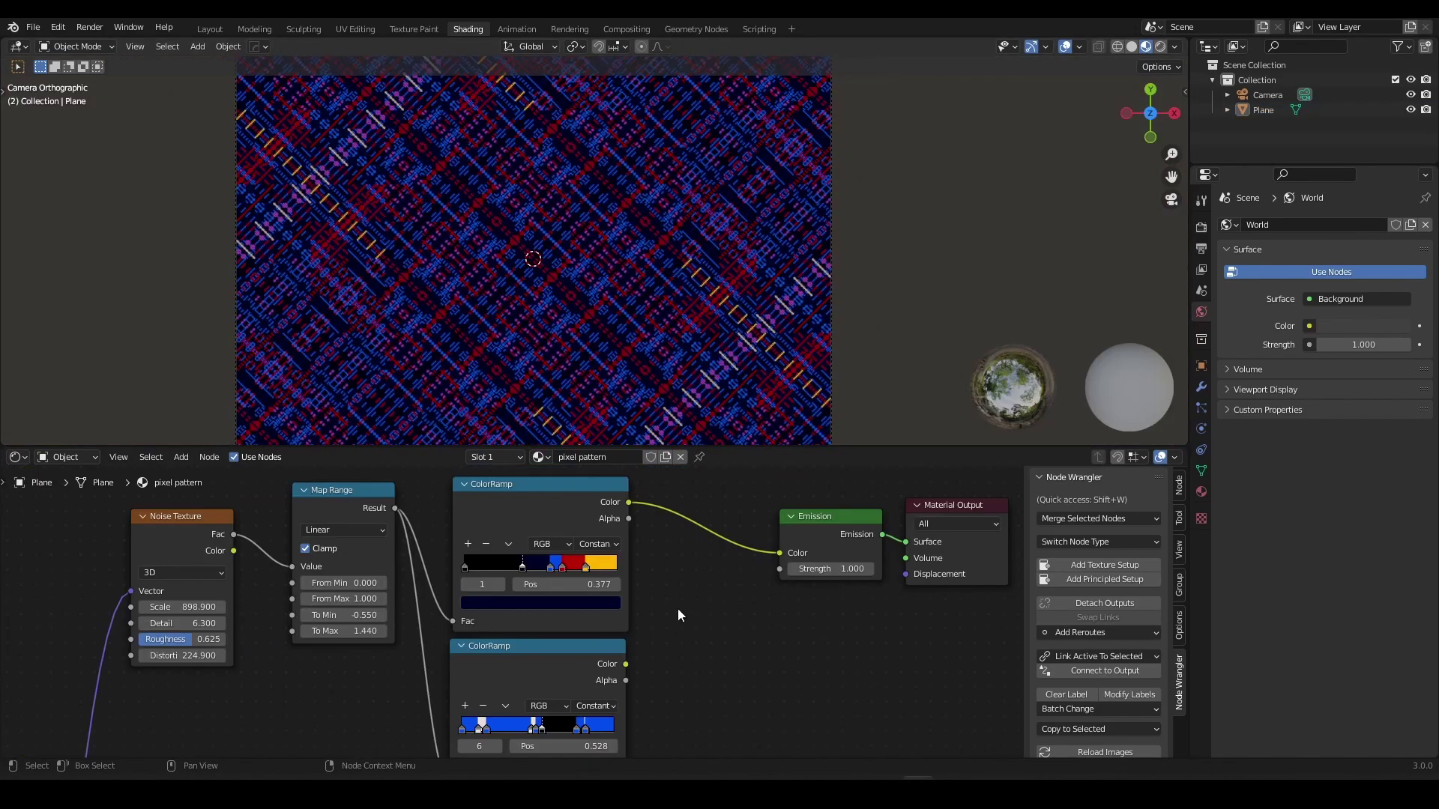
Compare both color schemes by alternately linking the second and first ColorRamp to the Emission color, ending with the first.
{"action": "middle_click_drag", "start_coordinate": [677, 610], "coordinate": [660, 562]}
{"action": "scroll", "coordinate": [698, 599], "scroll_direction": "down", "scroll_amount": 2}
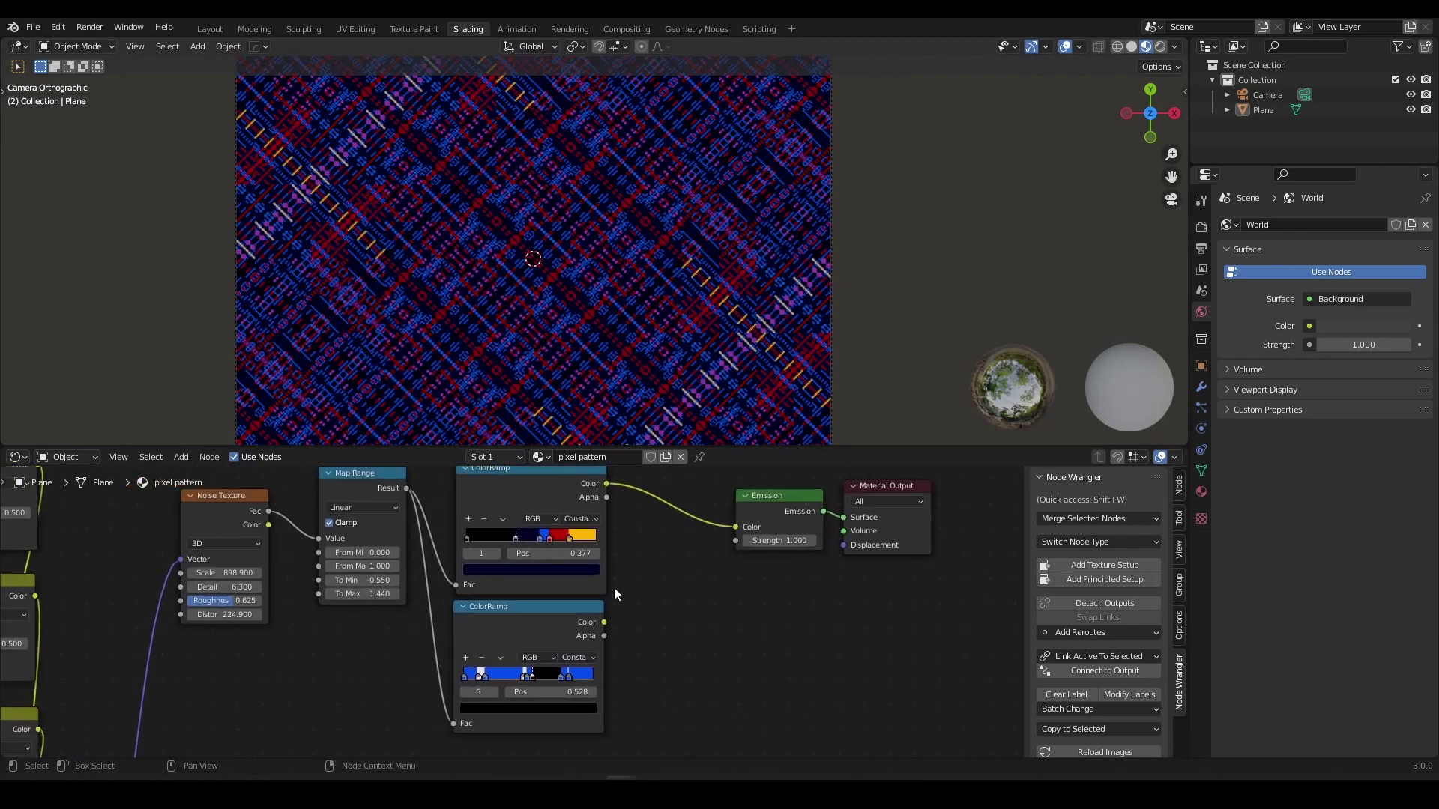
{"action": "left_click_drag", "start_coordinate": [517, 613], "coordinate": [521, 613]}
{"action": "middle_click_drag", "start_coordinate": [610, 621], "coordinate": [586, 655]}
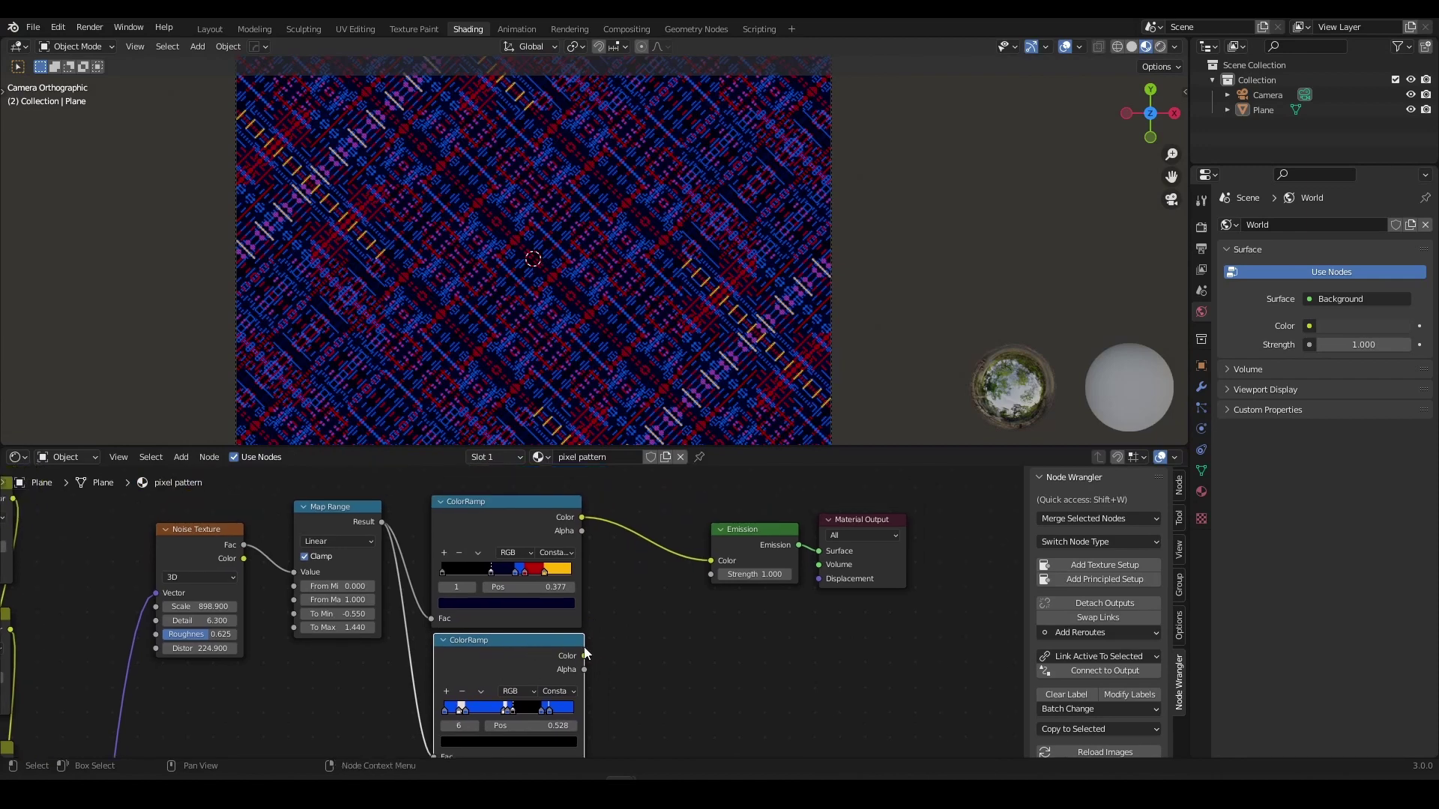
{"action": "left_click_drag", "start_coordinate": [586, 655], "coordinate": [710, 561]}
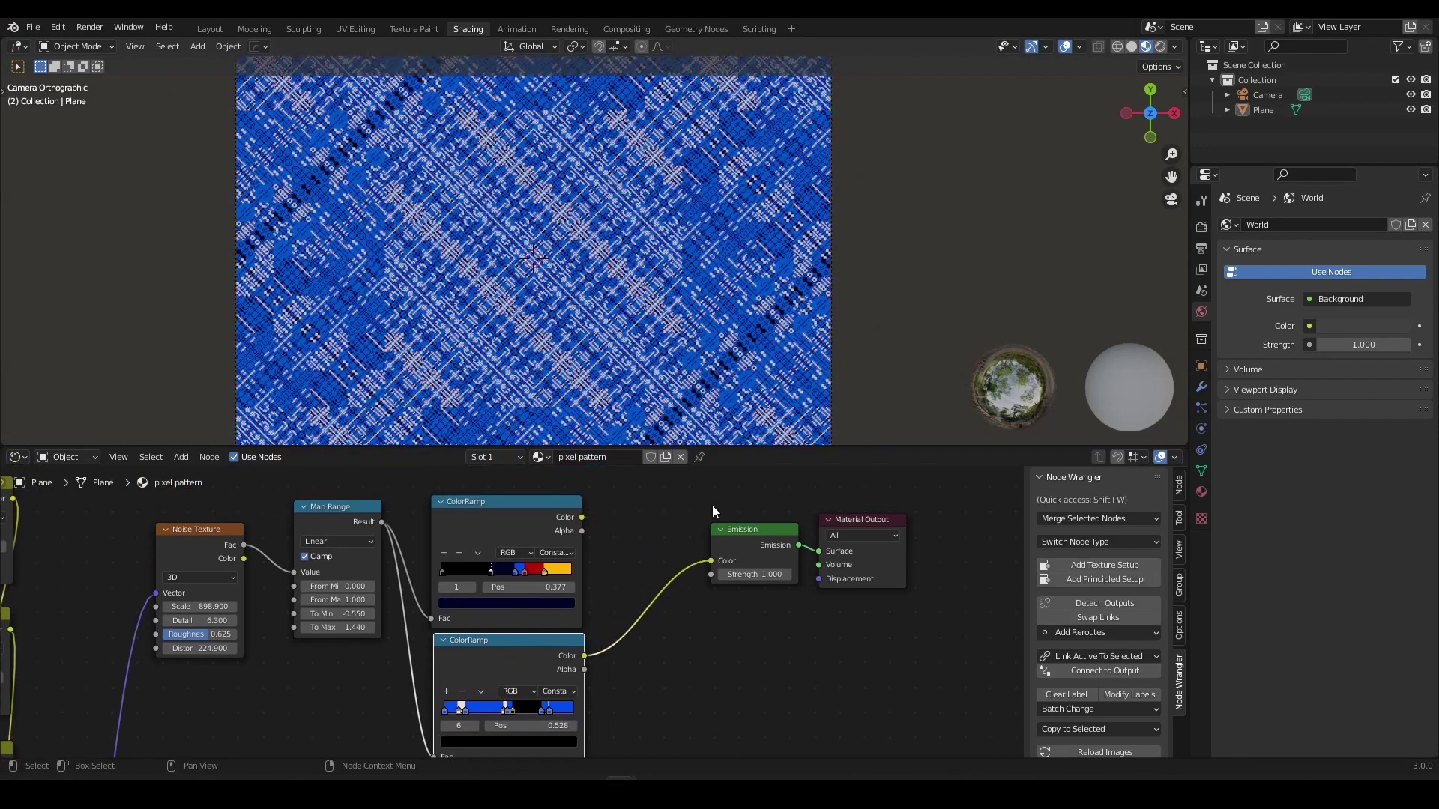
{"action": "left_click_drag", "start_coordinate": [590, 516], "coordinate": [711, 560]}
{"action": "left_click", "coordinate": [578, 517]}
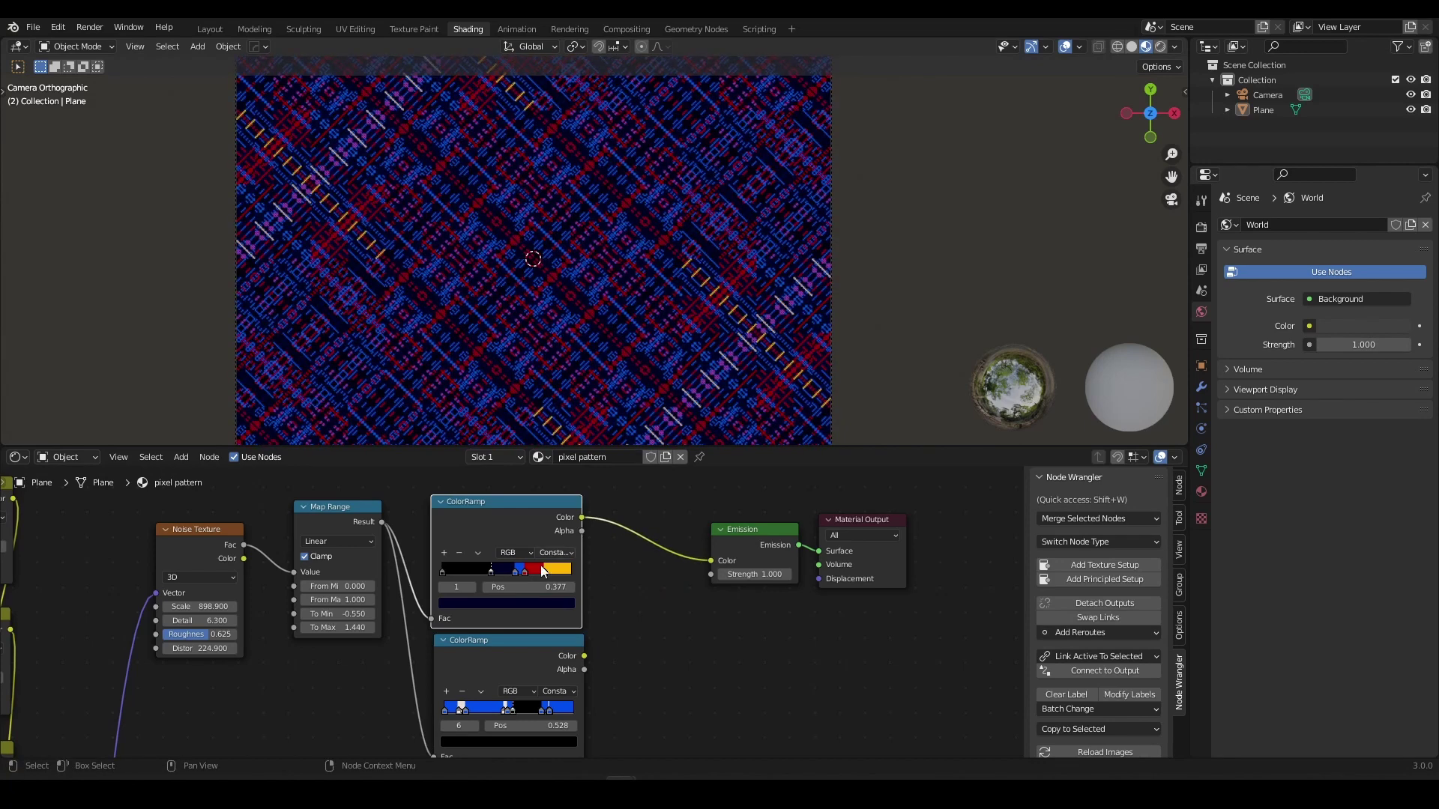
{"action": "left_click_drag", "start_coordinate": [583, 657], "coordinate": [711, 561]}
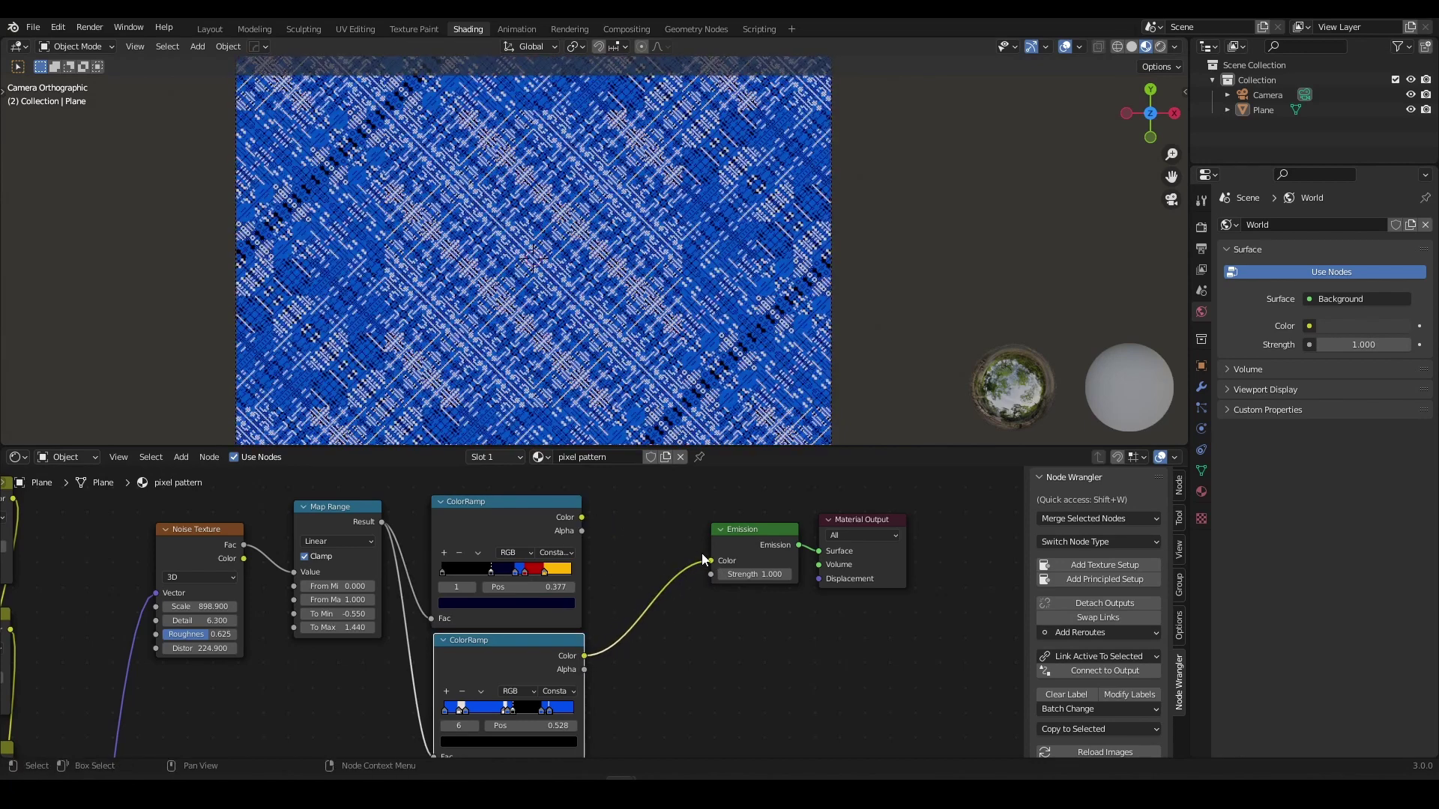
{"action": "left_click_drag", "start_coordinate": [581, 517], "coordinate": [712, 560]}
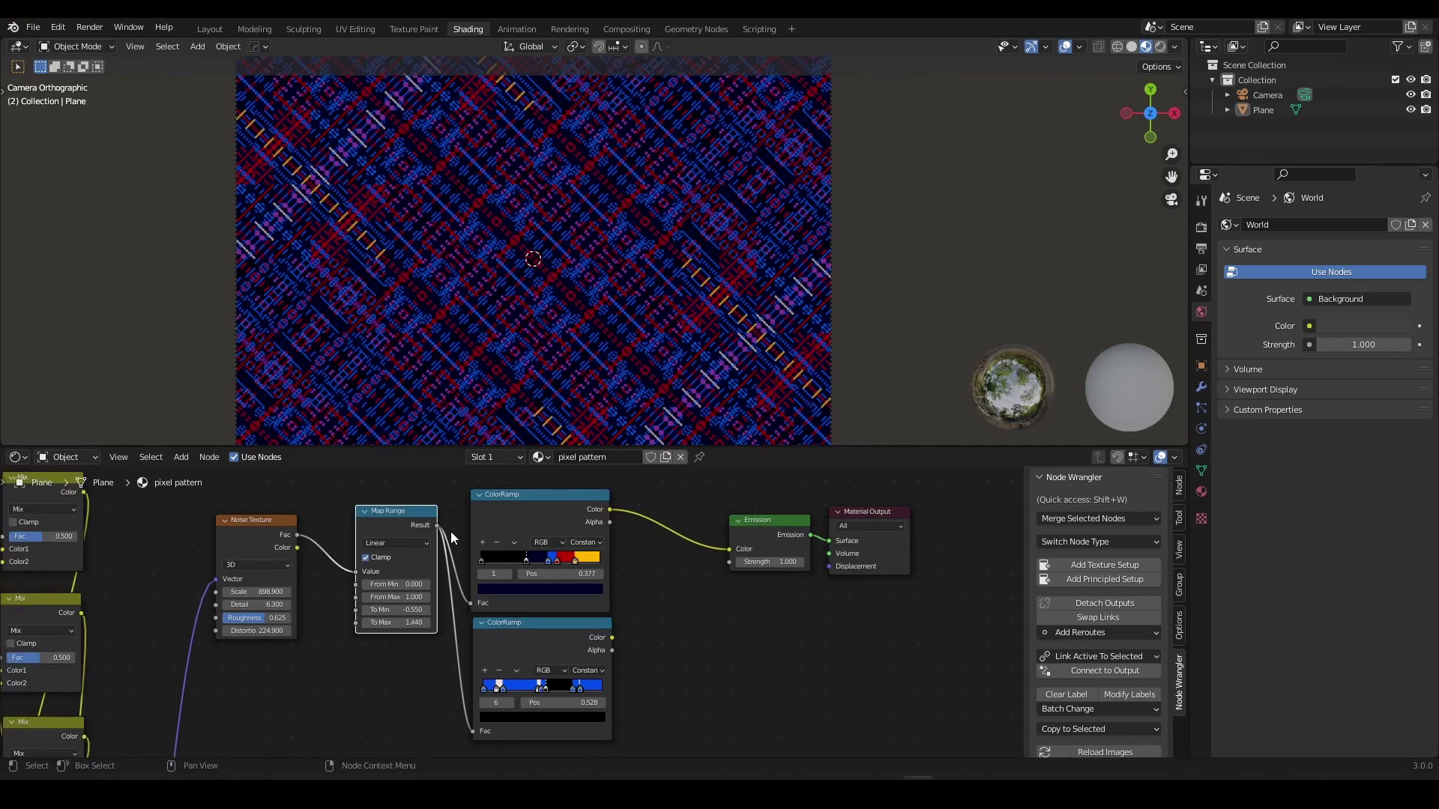
Collapse the Map Range node and rearrange it with the two ColorRamps and the Noise Texture closer to the Emission node.
{"action": "left_click", "coordinate": [364, 513]}
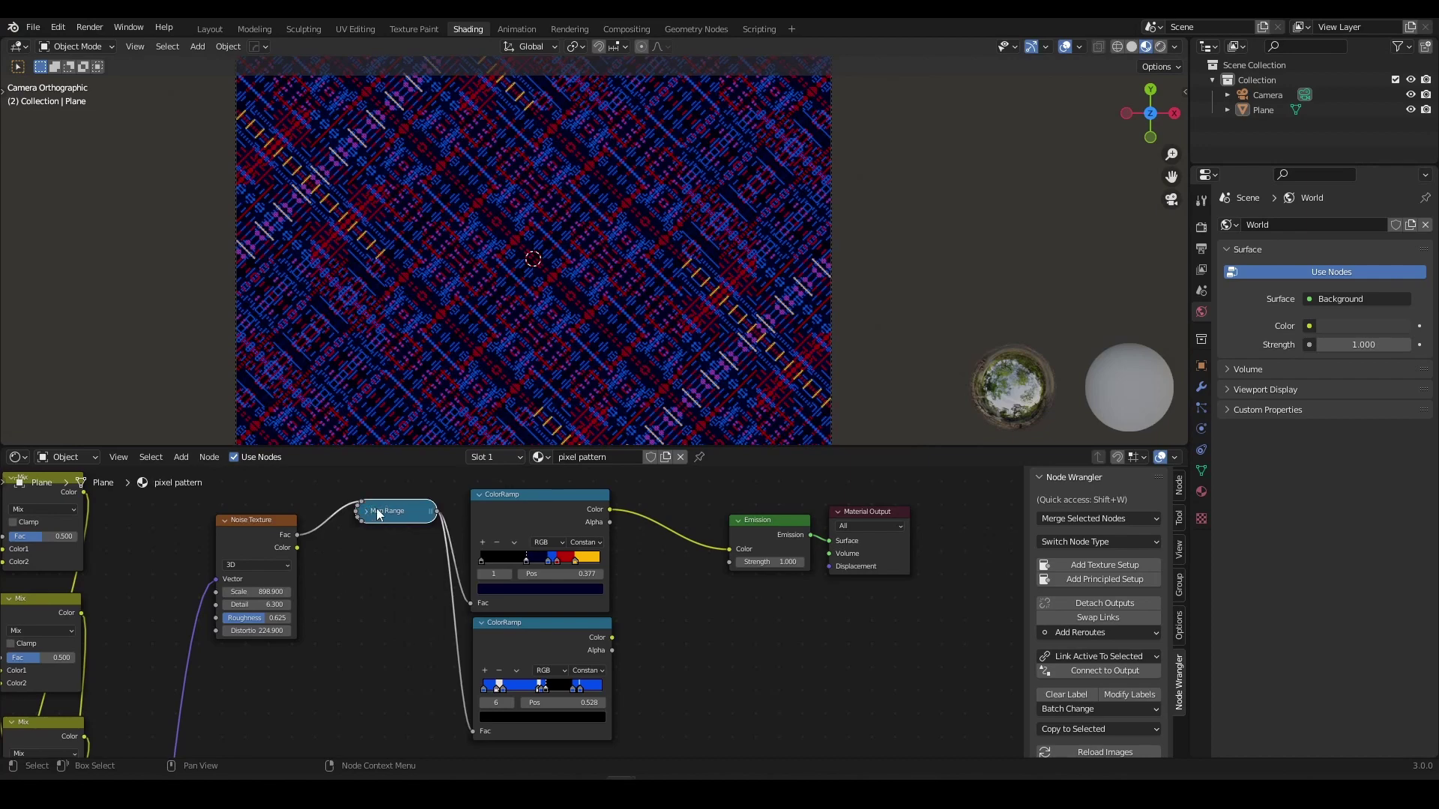
{"action": "left_click_drag", "start_coordinate": [387, 510], "coordinate": [387, 553]}
{"action": "left_click_drag", "start_coordinate": [529, 502], "coordinate": [598, 478]}
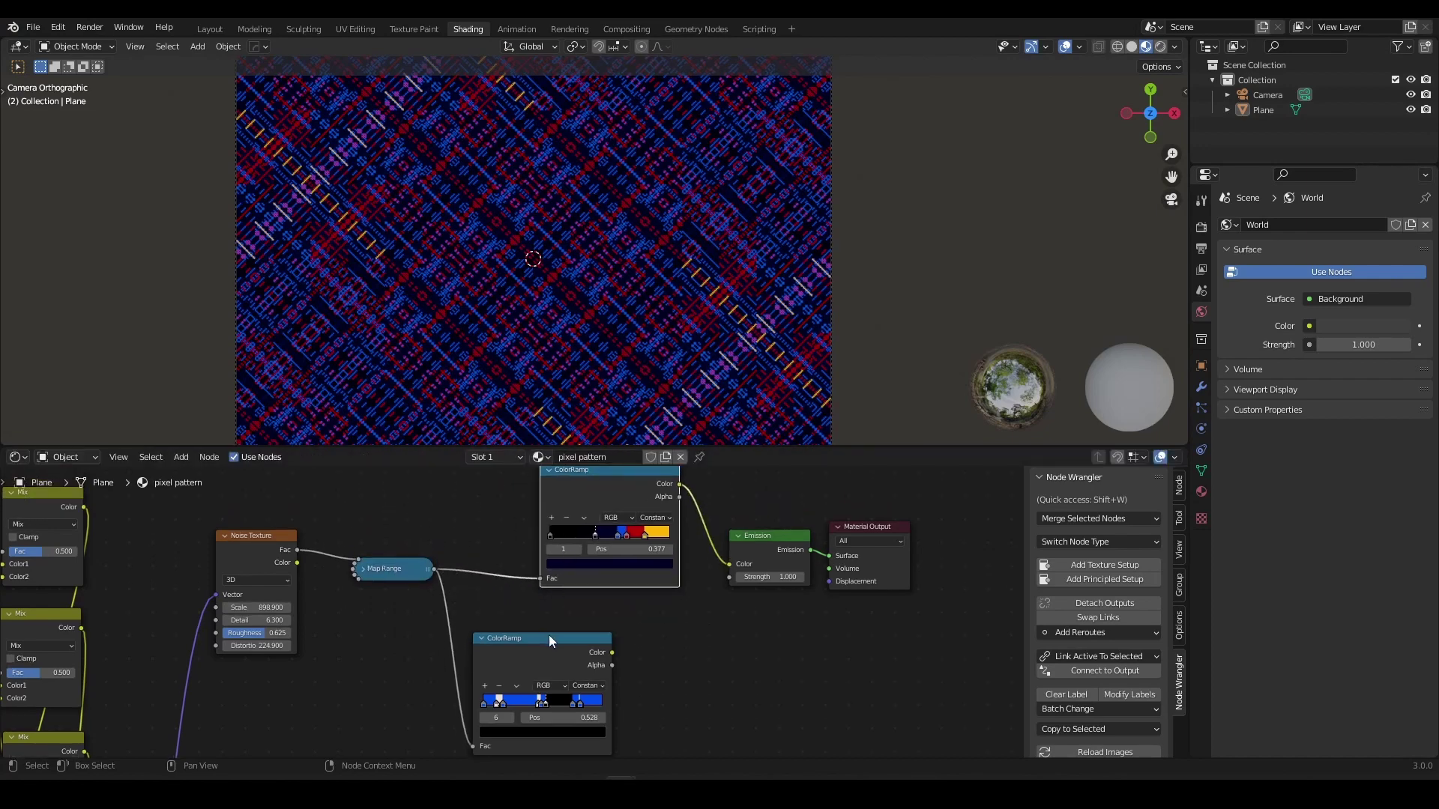
{"action": "left_click_drag", "start_coordinate": [546, 641], "coordinate": [608, 606]}
{"action": "left_click_drag", "start_coordinate": [407, 577], "coordinate": [477, 580]}
{"action": "left_click_drag", "start_coordinate": [256, 548], "coordinate": [338, 533]}
Switch the Noise Texture's dimensions to 4D.
{"action": "middle_click_drag", "start_coordinate": [268, 563], "coordinate": [398, 523]}
{"action": "scroll", "coordinate": [397, 523], "scroll_direction": "up", "scroll_amount": 2}
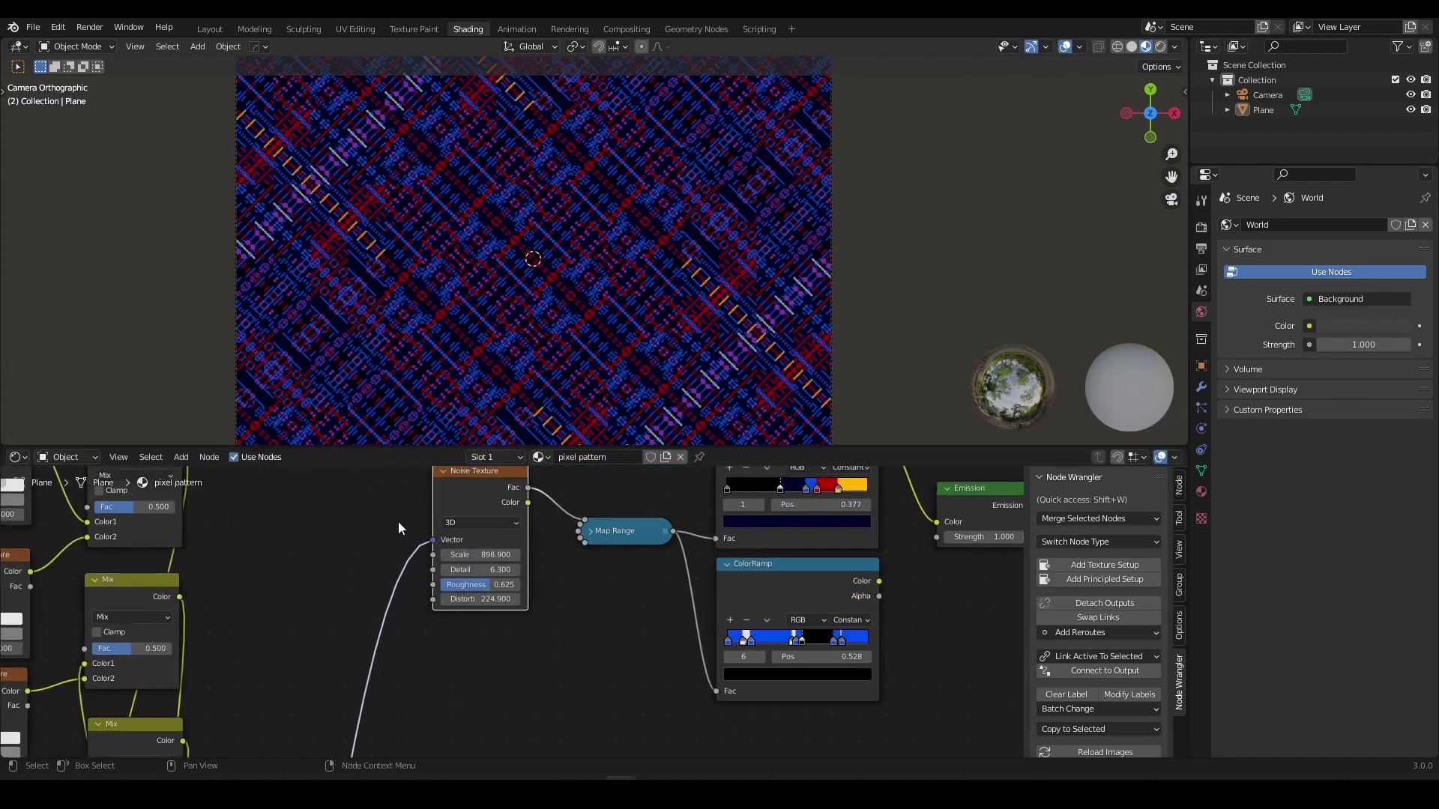
{"action": "scroll", "coordinate": [379, 537], "scroll_direction": "up", "scroll_amount": 2}
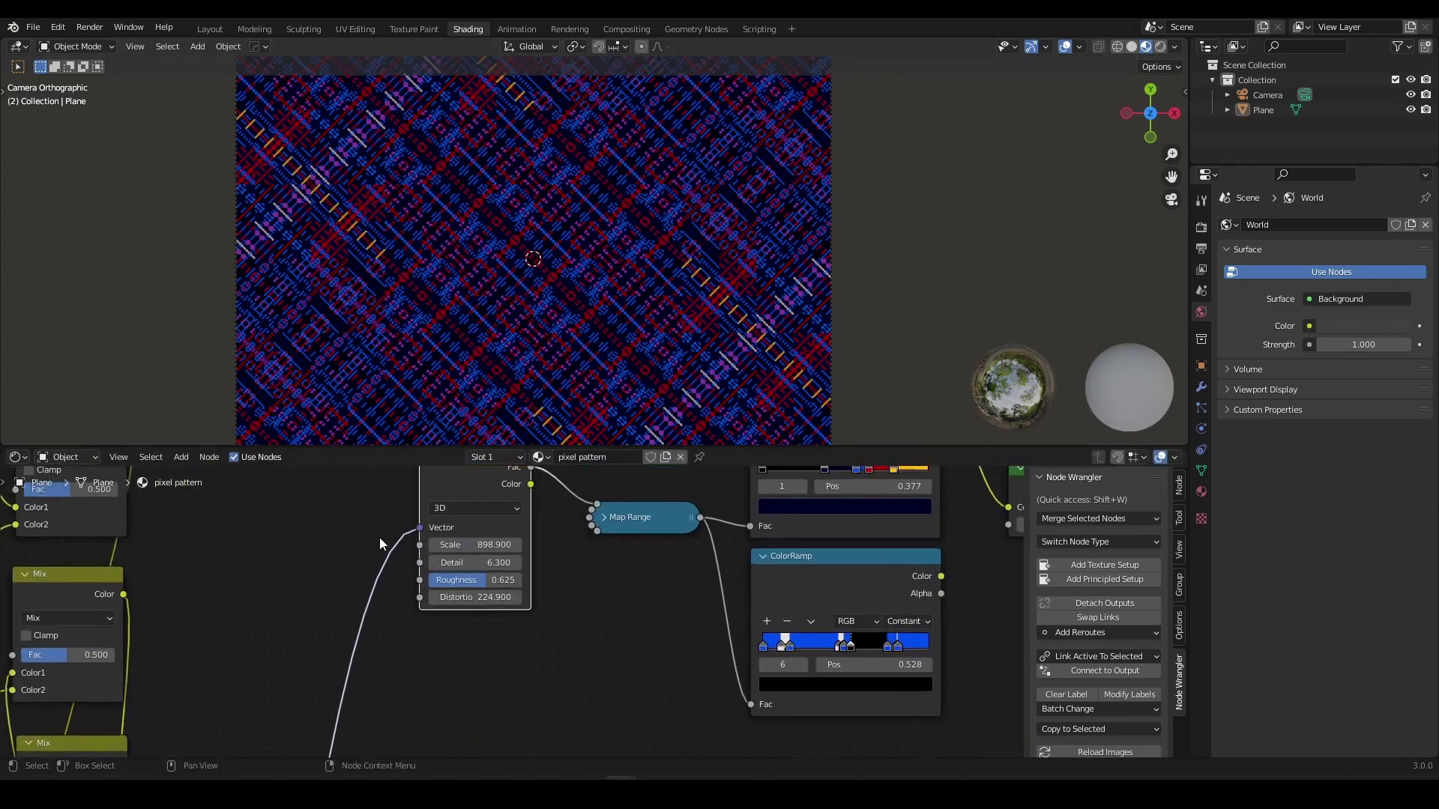
{"action": "middle_click_drag", "start_coordinate": [517, 504], "coordinate": [524, 521]}
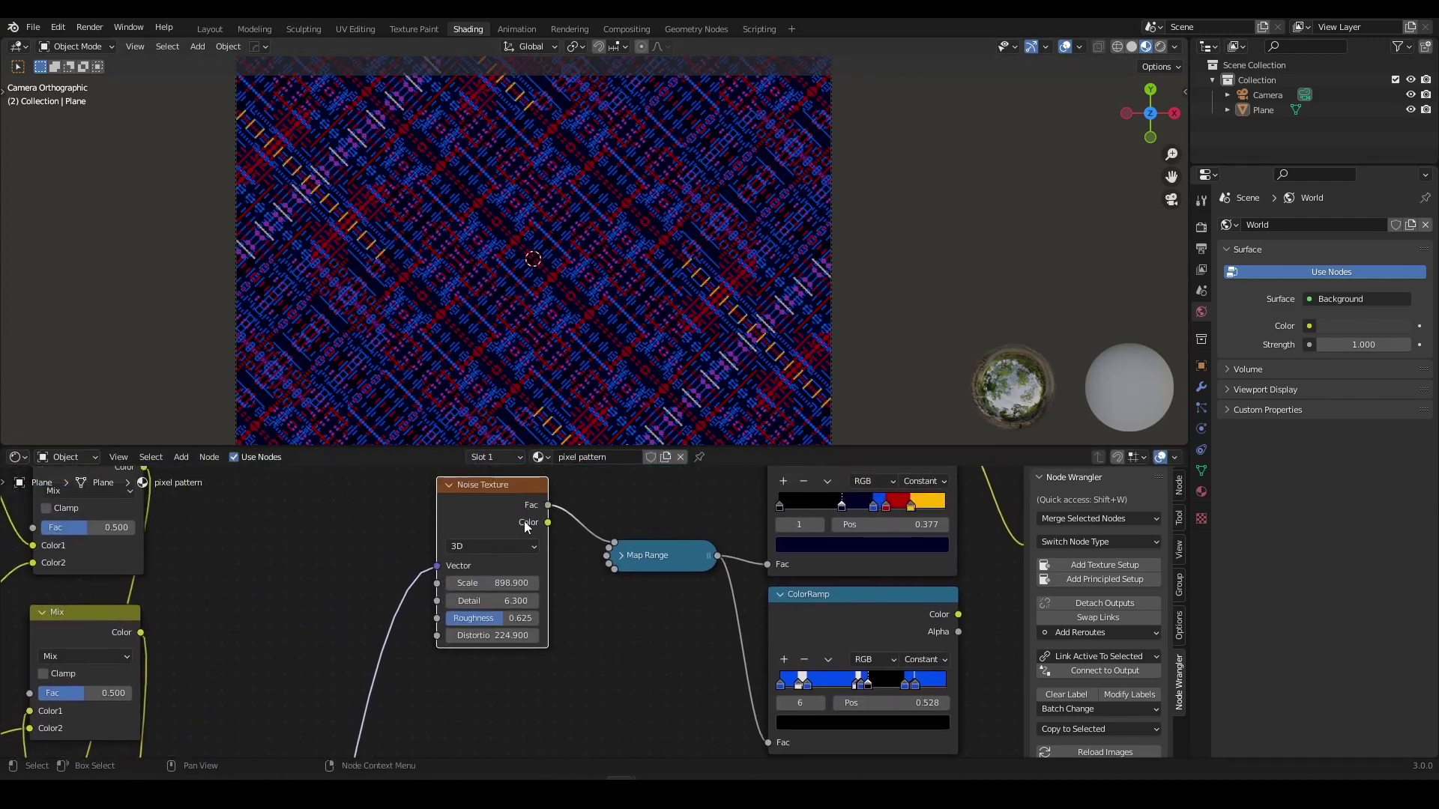
{"action": "left_click", "coordinate": [489, 546]}
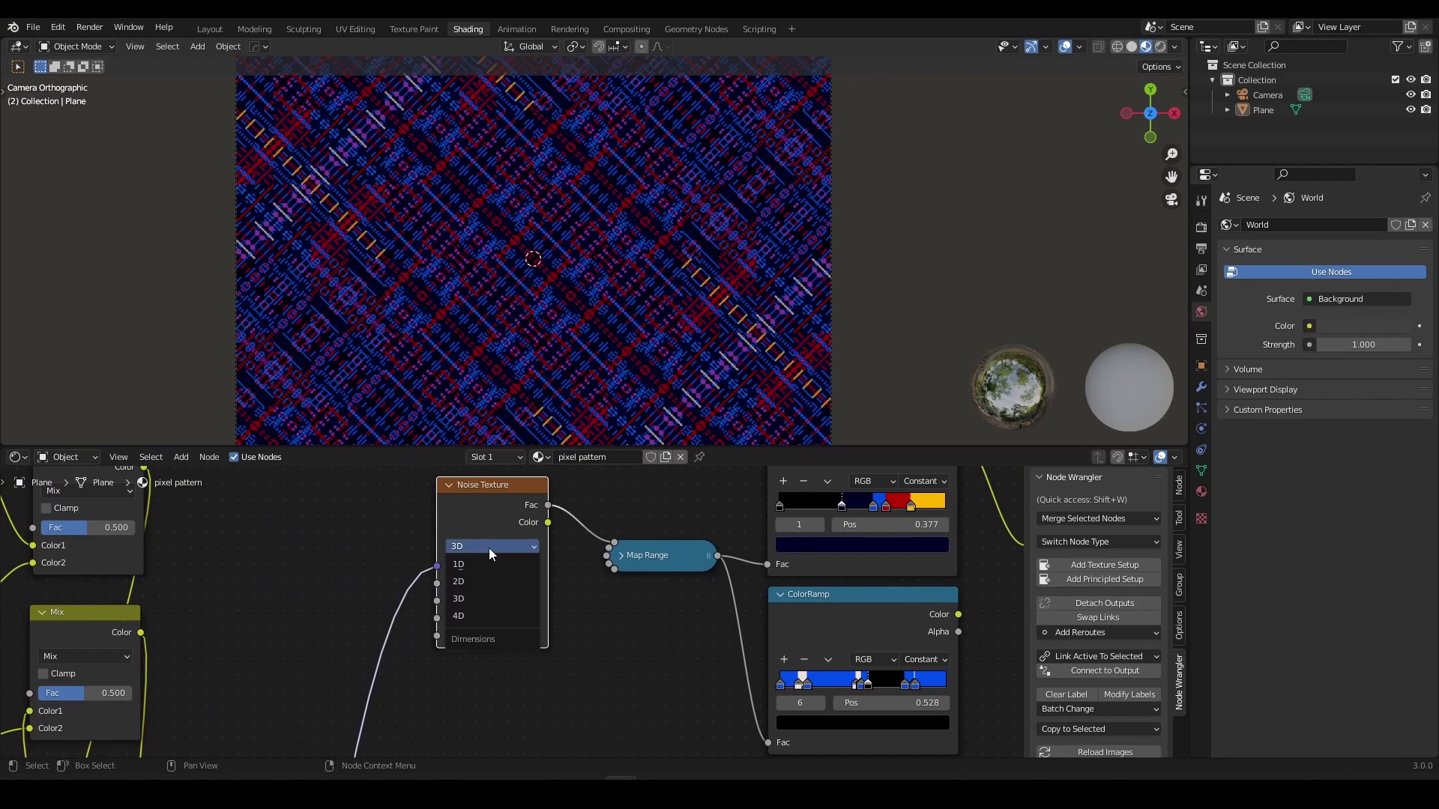
{"action": "left_click", "coordinate": [475, 612]}
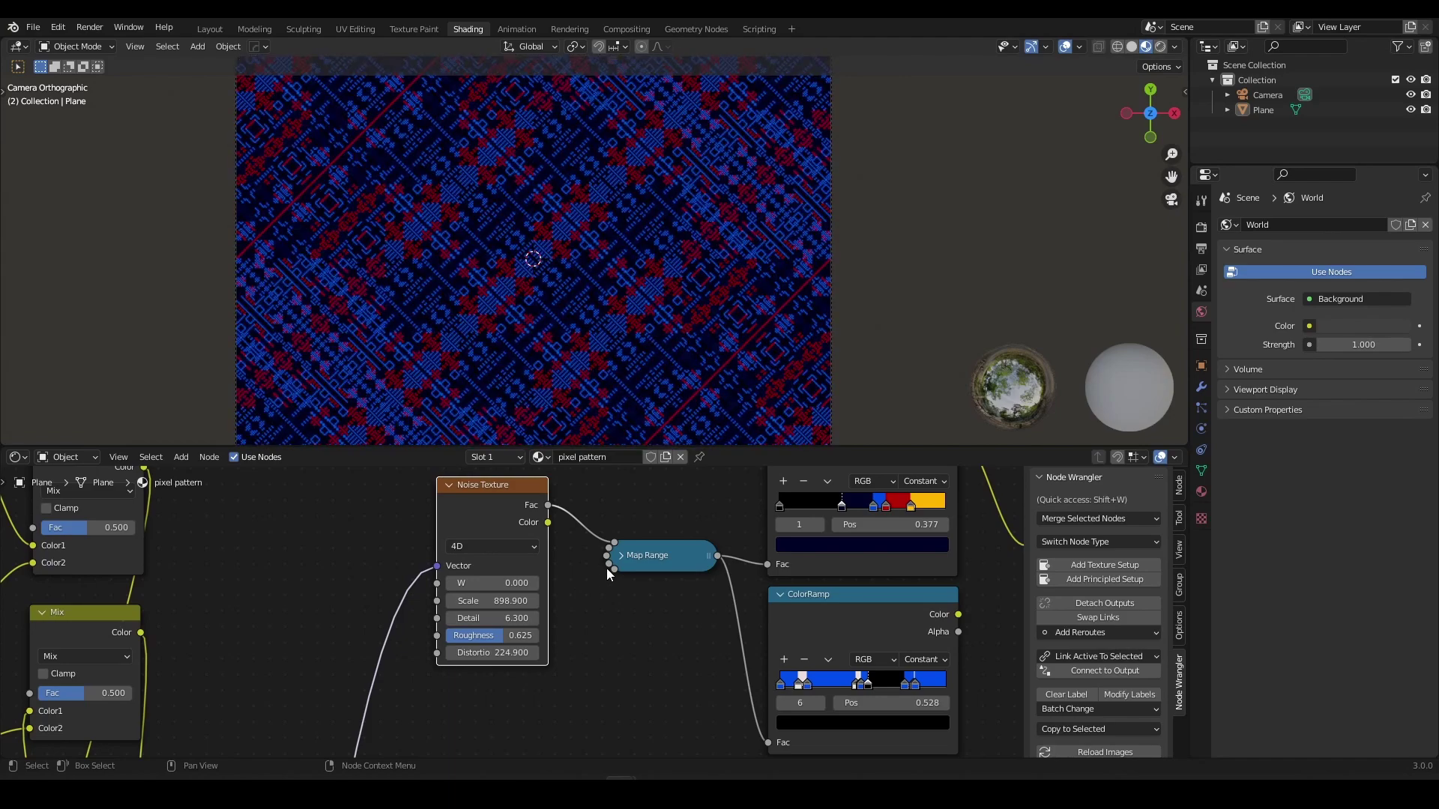
Set the Noise Texture's scale to 29.890 and its distortion to 0, and check the pattern on the plane.
{"action": "scroll", "coordinate": [605, 570], "scroll_direction": "up", "scroll_amount": 1}
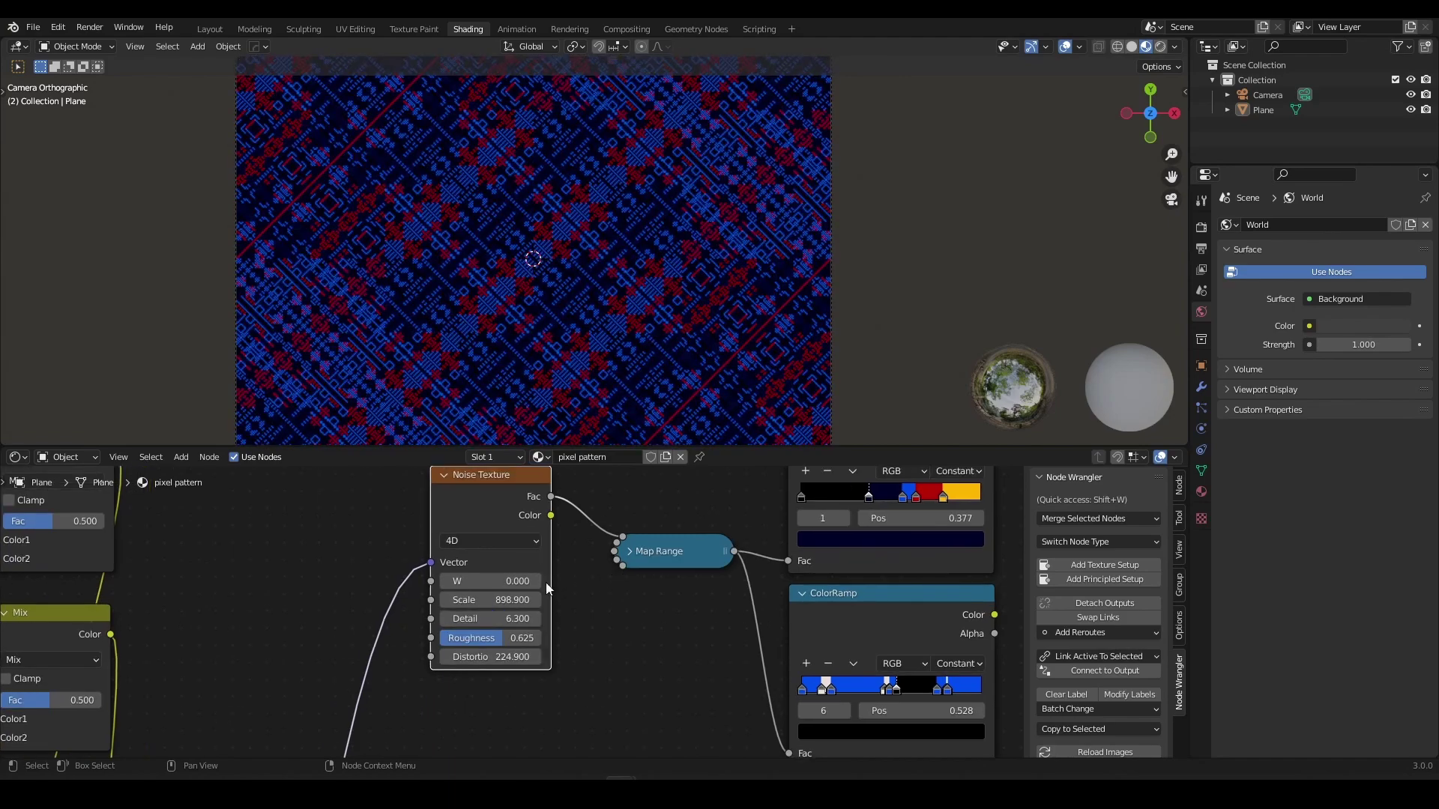
{"action": "left_click_drag", "start_coordinate": [491, 600], "coordinate": [187, 600]}
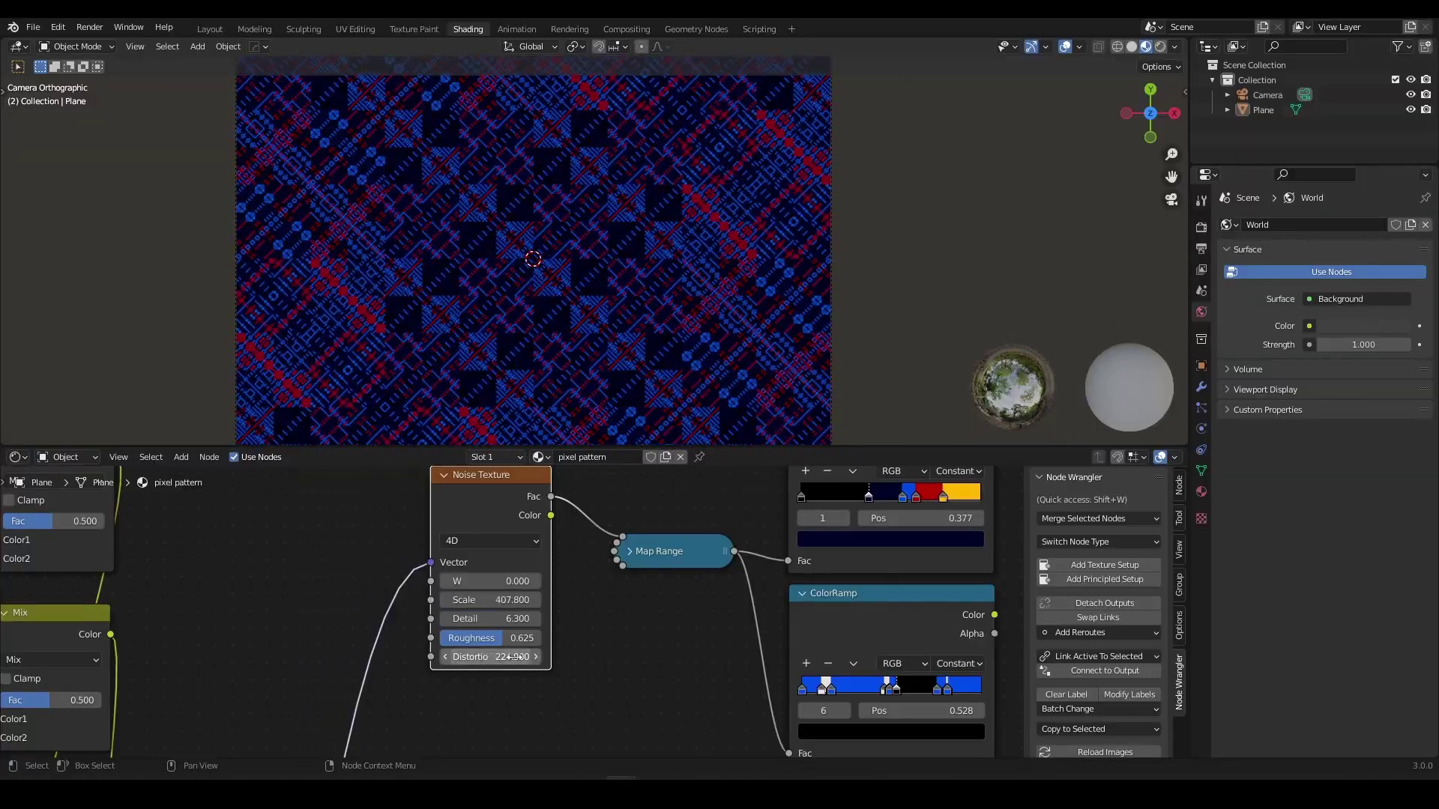
{"action": "left_click", "coordinate": [491, 655]}
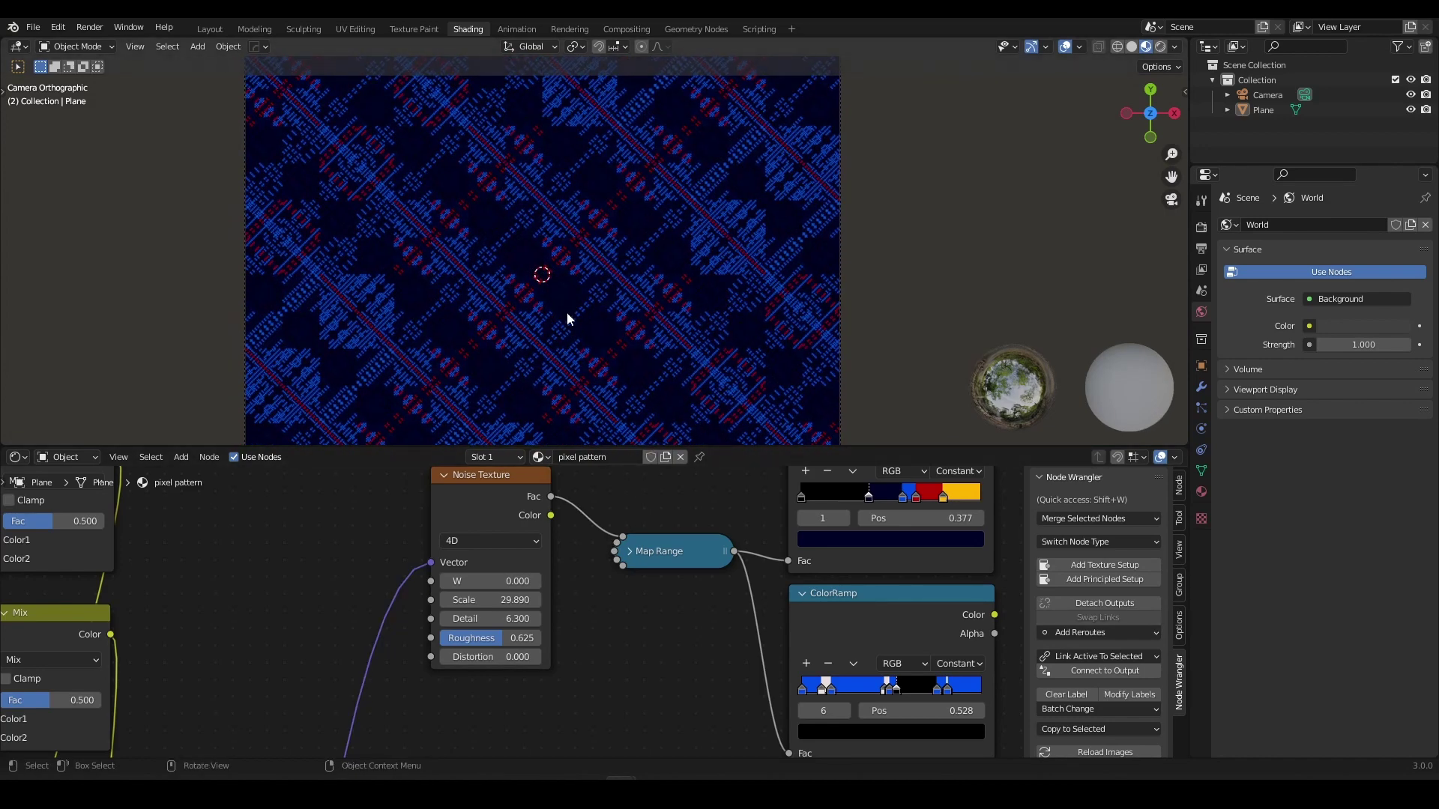
{"action": "scroll", "coordinate": [576, 264], "scroll_direction": "up", "scroll_amount": 1}
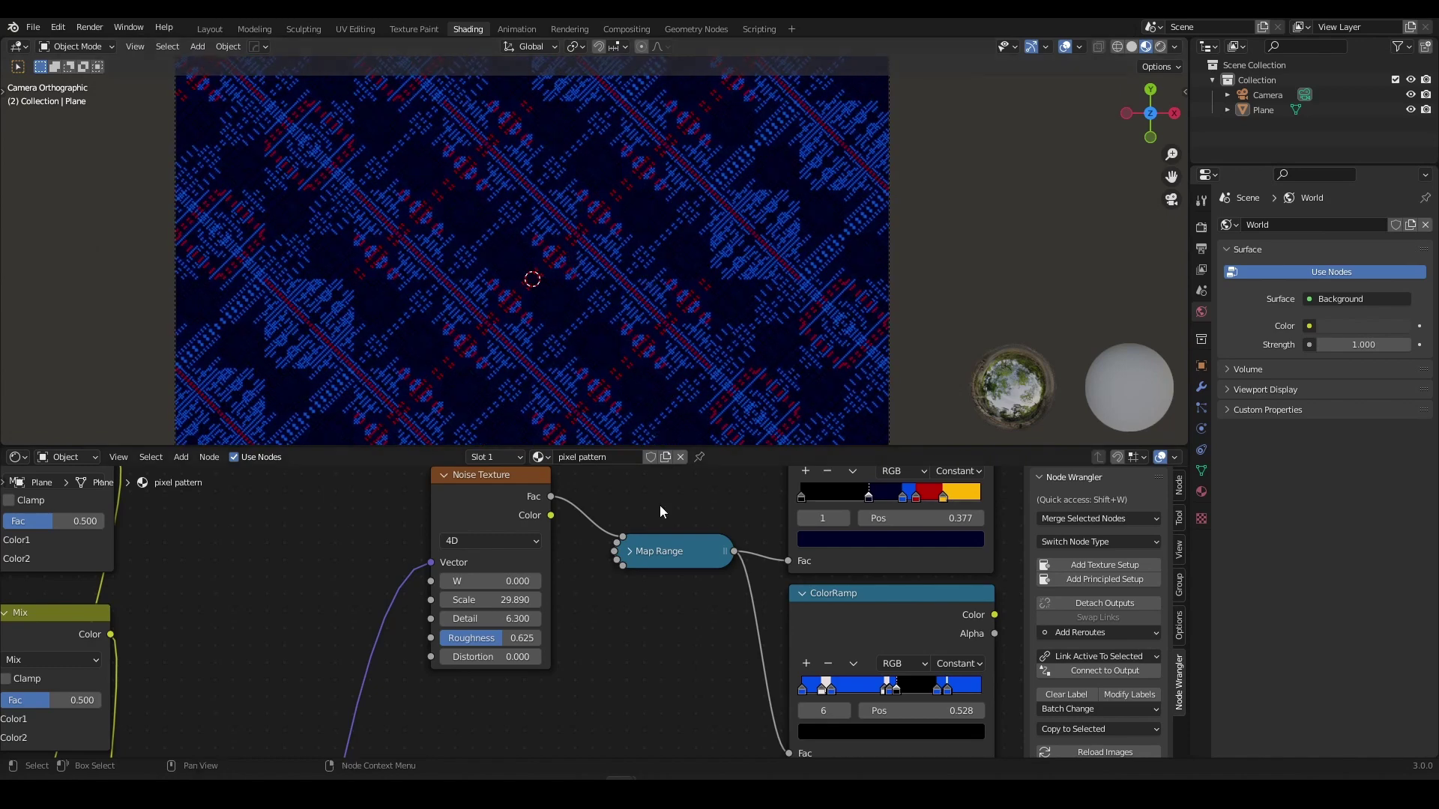
Set the Noise Texture's detail to 15.000 and its roughness to 0.633.
{"action": "scroll", "coordinate": [618, 648], "scroll_direction": "up", "scroll_amount": 1}
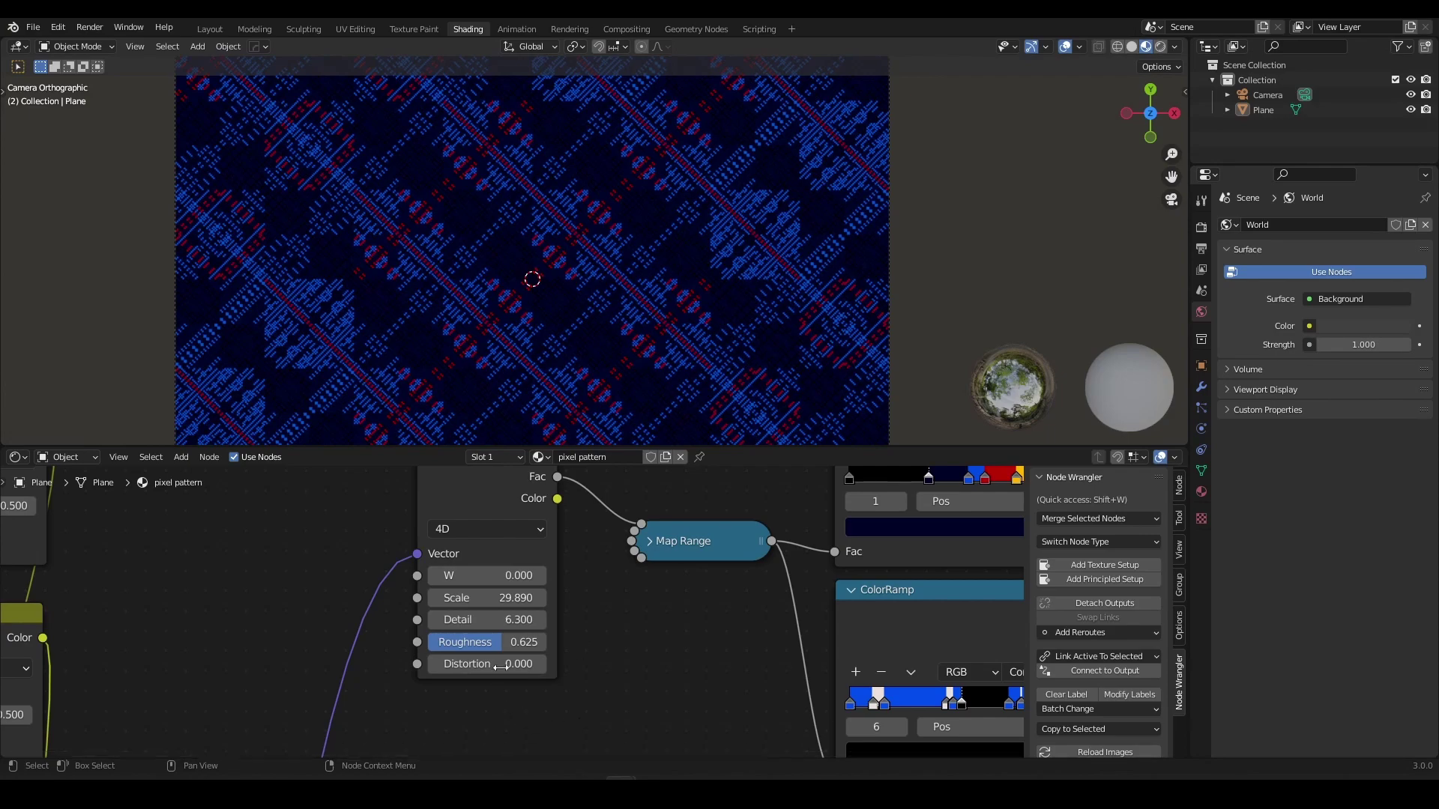
{"action": "left_click_drag", "start_coordinate": [512, 643], "coordinate": [638, 621]}
{"action": "left_click_drag", "start_coordinate": [441, 644], "coordinate": [491, 644]}
Raise the Noise Texture's W value to 3.340 and step it up to 4.340 to preview the pattern variations.
{"action": "middle_click_drag", "start_coordinate": [567, 620], "coordinate": [569, 645]}
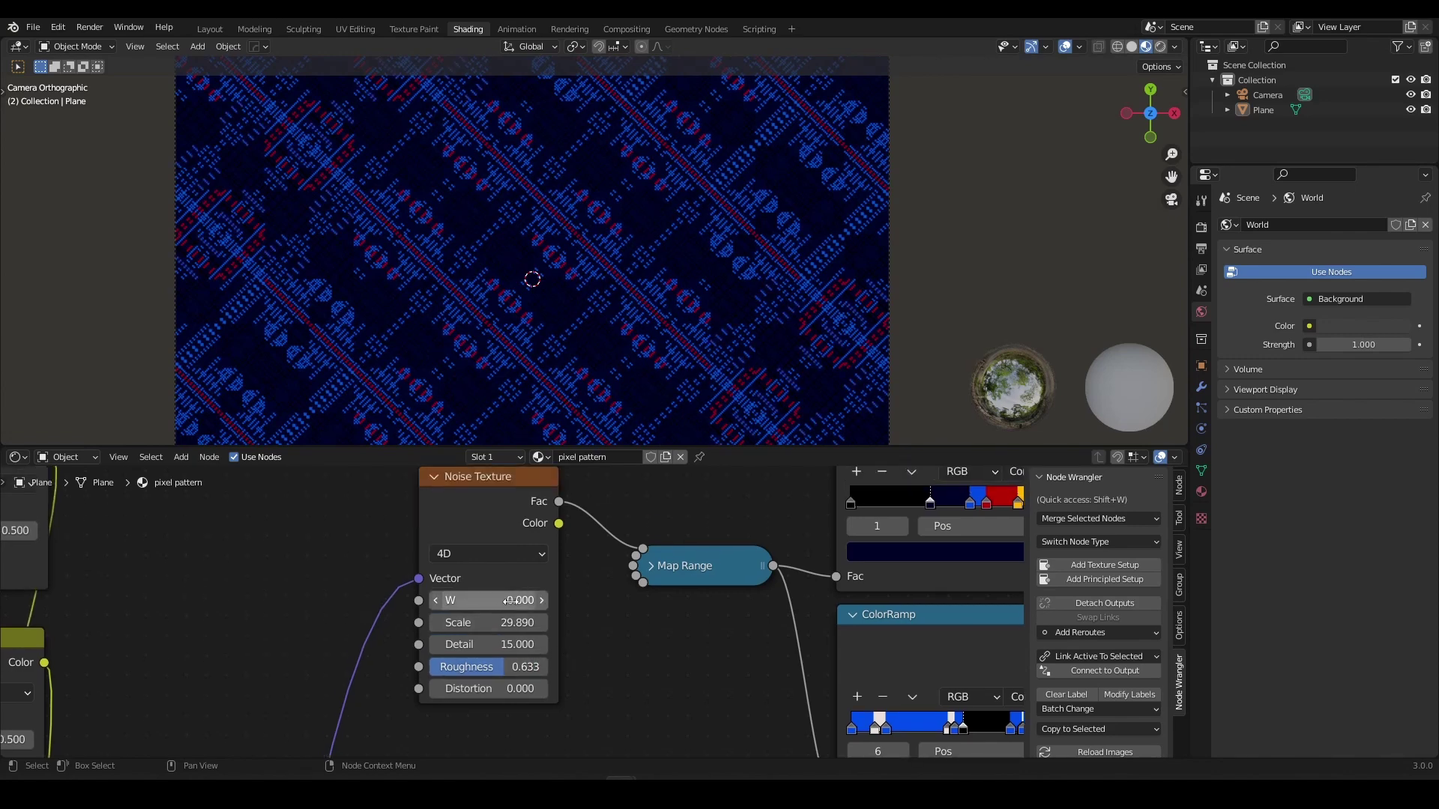
{"action": "left_click_drag", "start_coordinate": [512, 600], "coordinate": [553, 600]}
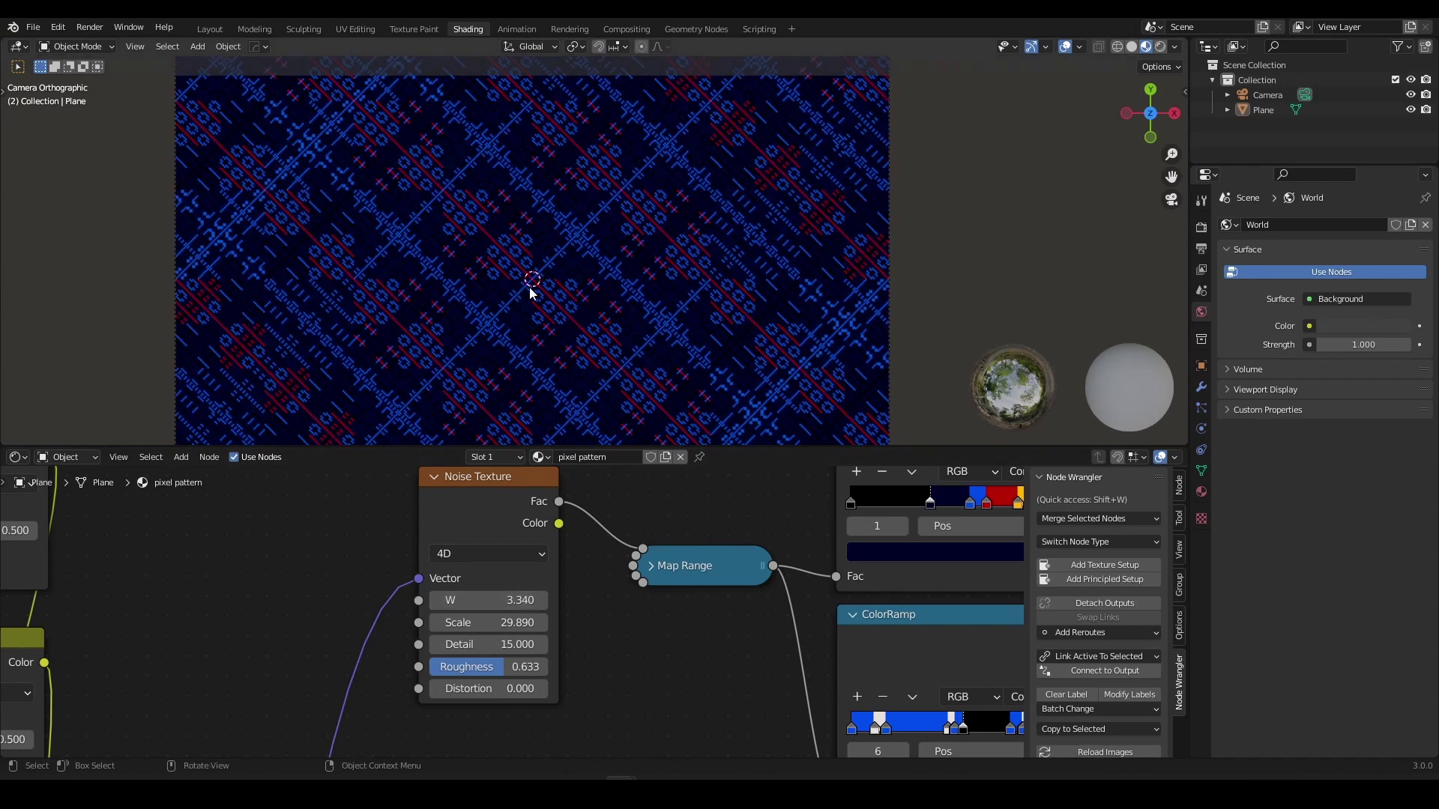
{"action": "left_click", "coordinate": [544, 604]}
{"action": "left_click", "coordinate": [544, 602]}
{"action": "left_click", "coordinate": [544, 603]}
{"action": "left_click", "coordinate": [544, 602]}
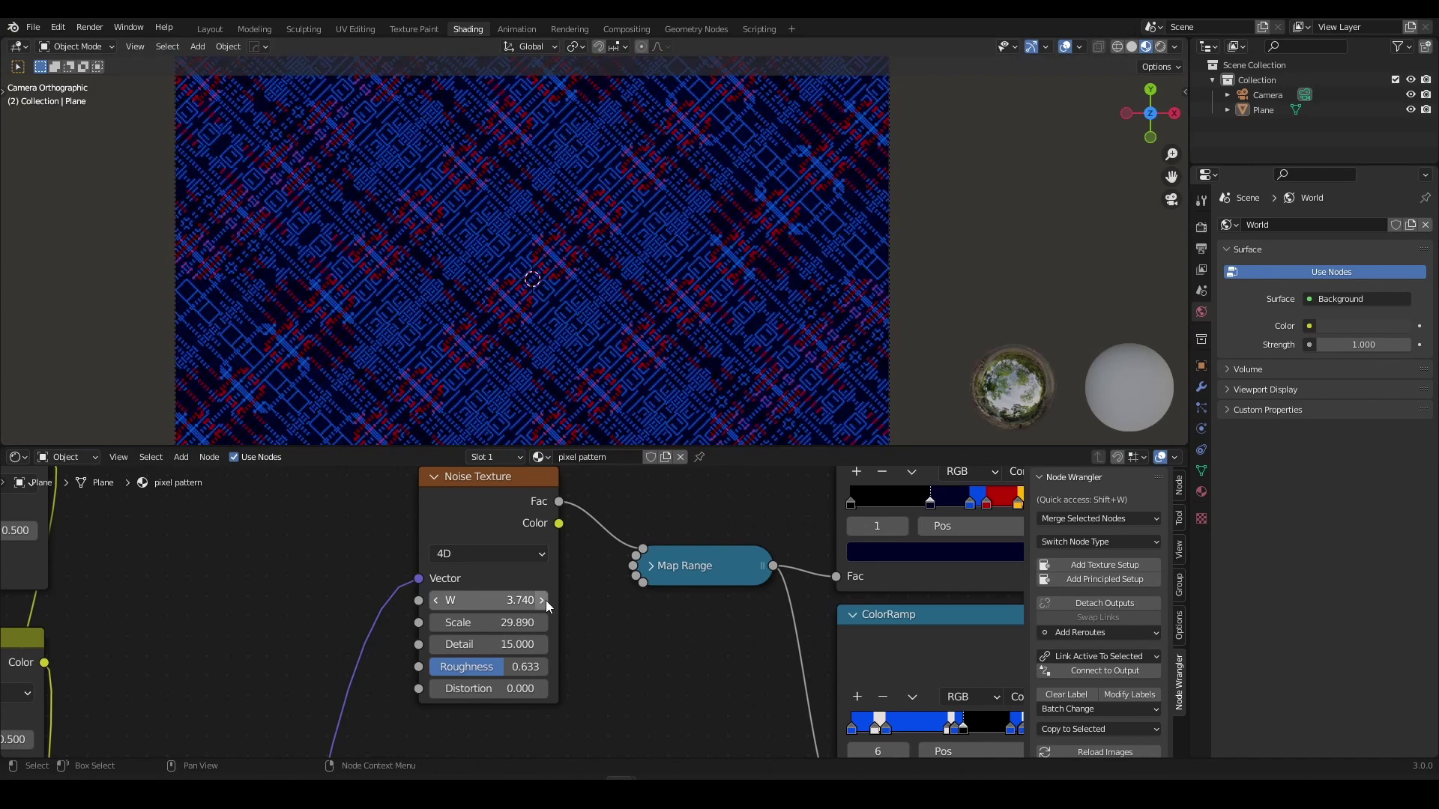
{"action": "left_click", "coordinate": [544, 603]}
{"action": "left_click", "coordinate": [544, 603]}
{"action": "left_click", "coordinate": [546, 601]}
{"action": "left_click", "coordinate": [546, 600]}
{"action": "left_click", "coordinate": [546, 600]}
{"action": "left_click", "coordinate": [546, 600]}
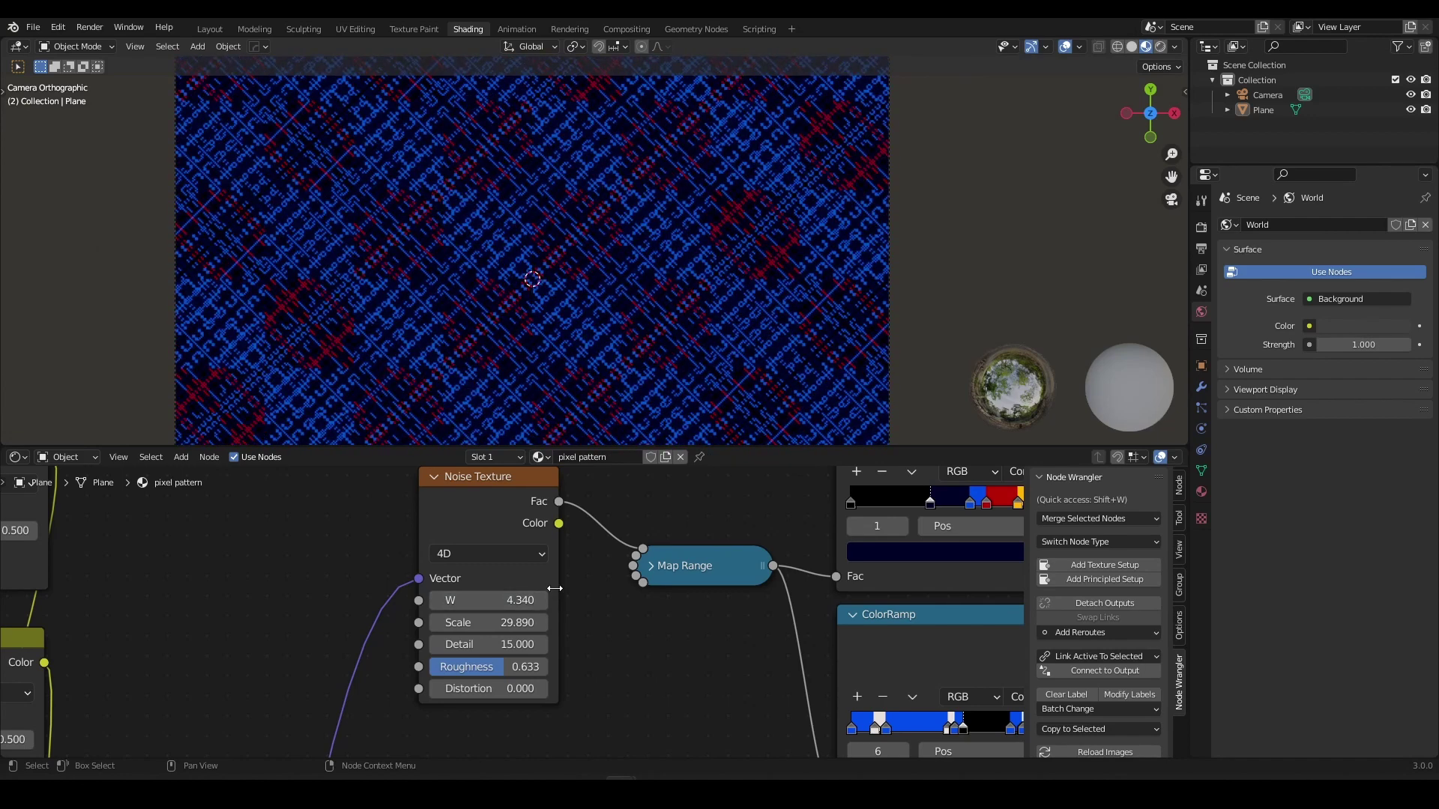
Set the Noise Texture's scale to 6.780 and raise its W value to 17.250.
{"action": "left_click_drag", "start_coordinate": [518, 623], "coordinate": [472, 624]}
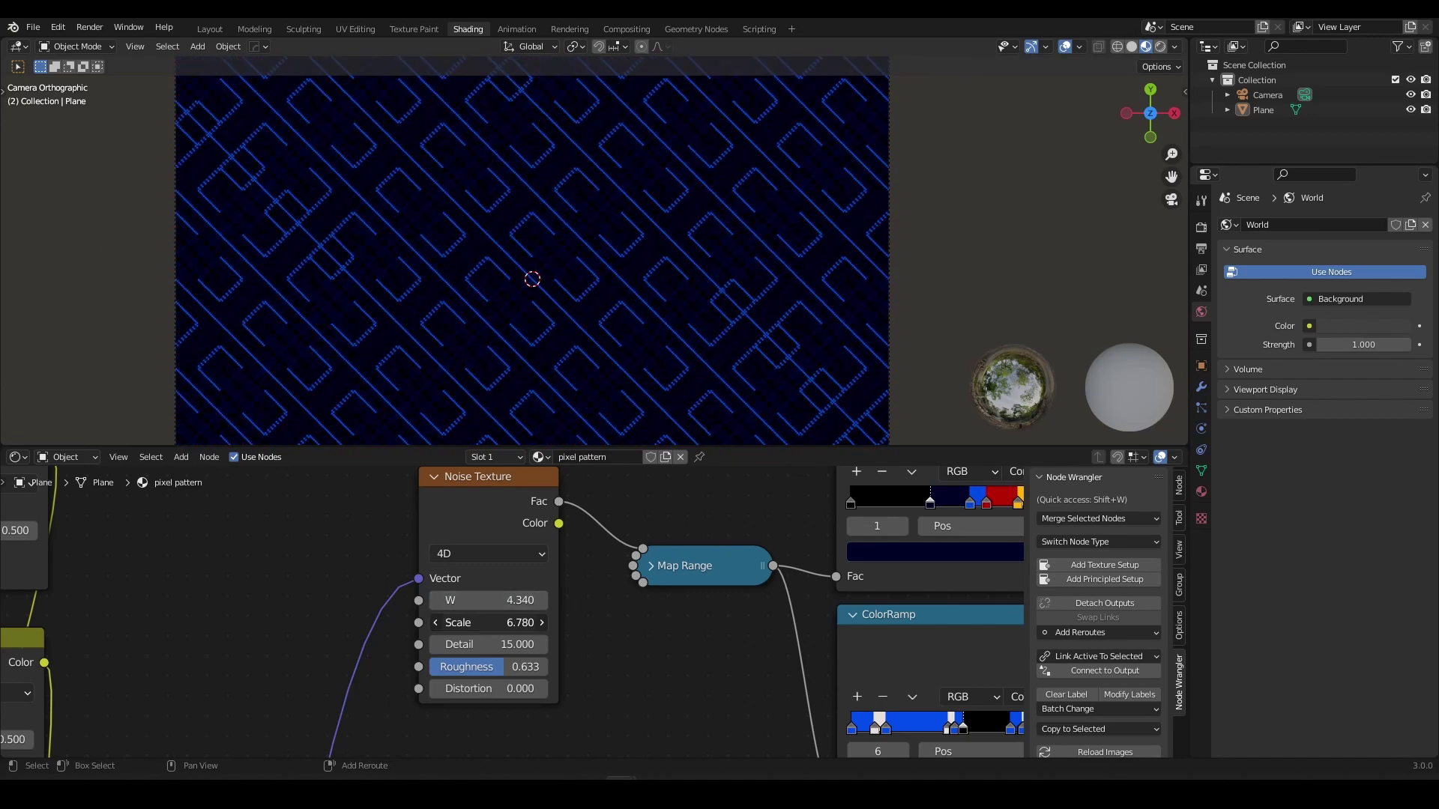
{"action": "left_click", "coordinate": [543, 600]}
{"action": "left_click", "coordinate": [543, 600]}
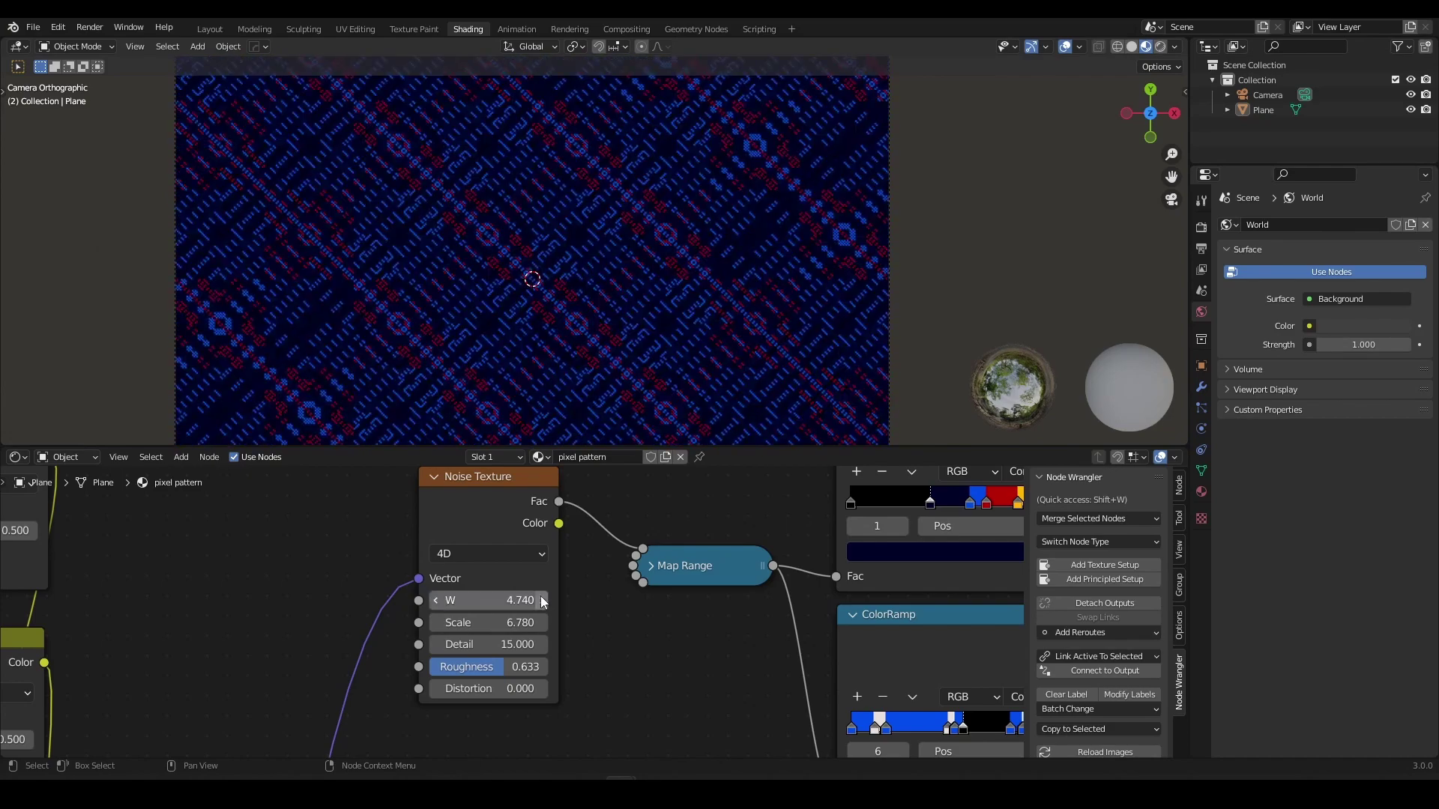
{"action": "left_click", "coordinate": [544, 601]}
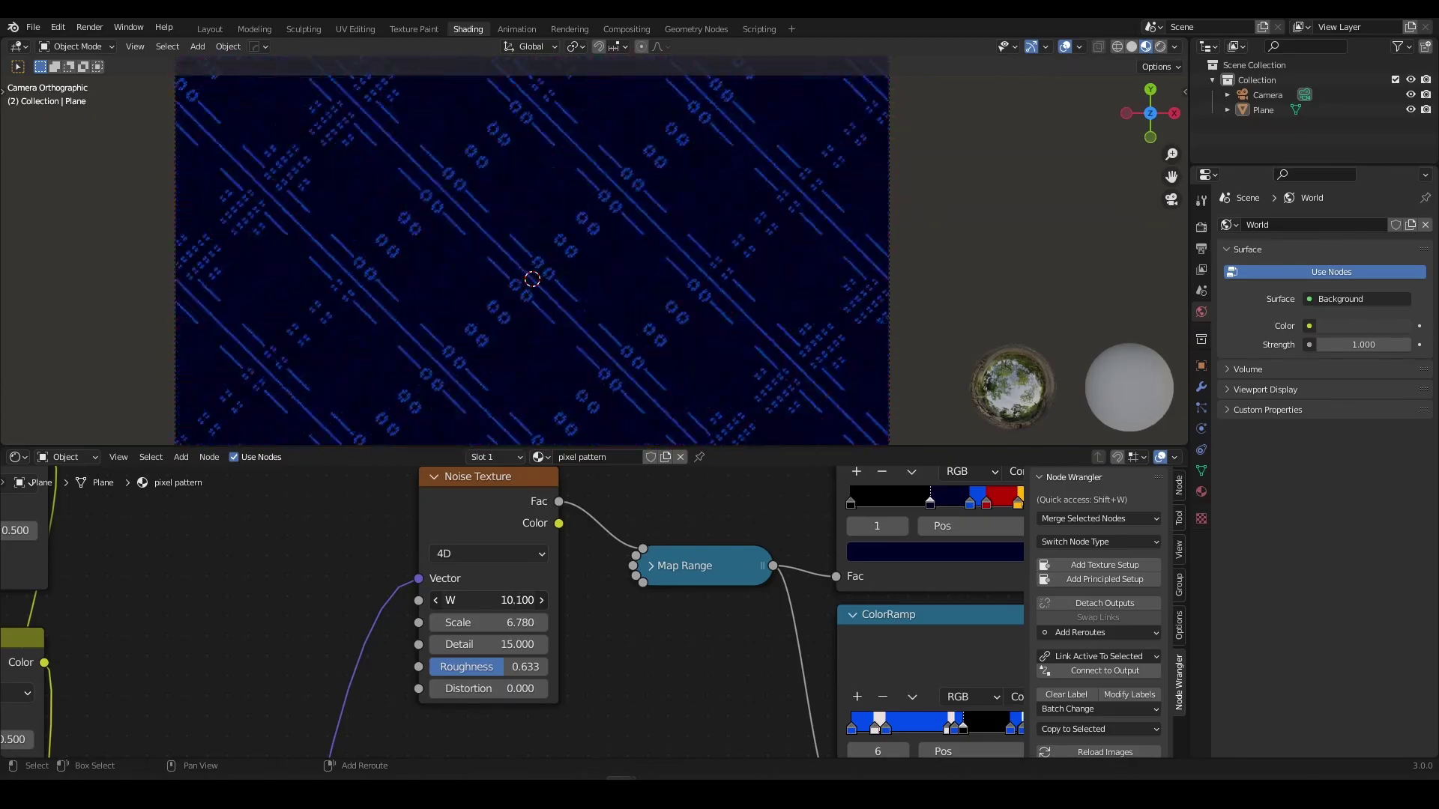
{"action": "left_click_drag", "start_coordinate": [489, 600], "coordinate": [740, 601]}
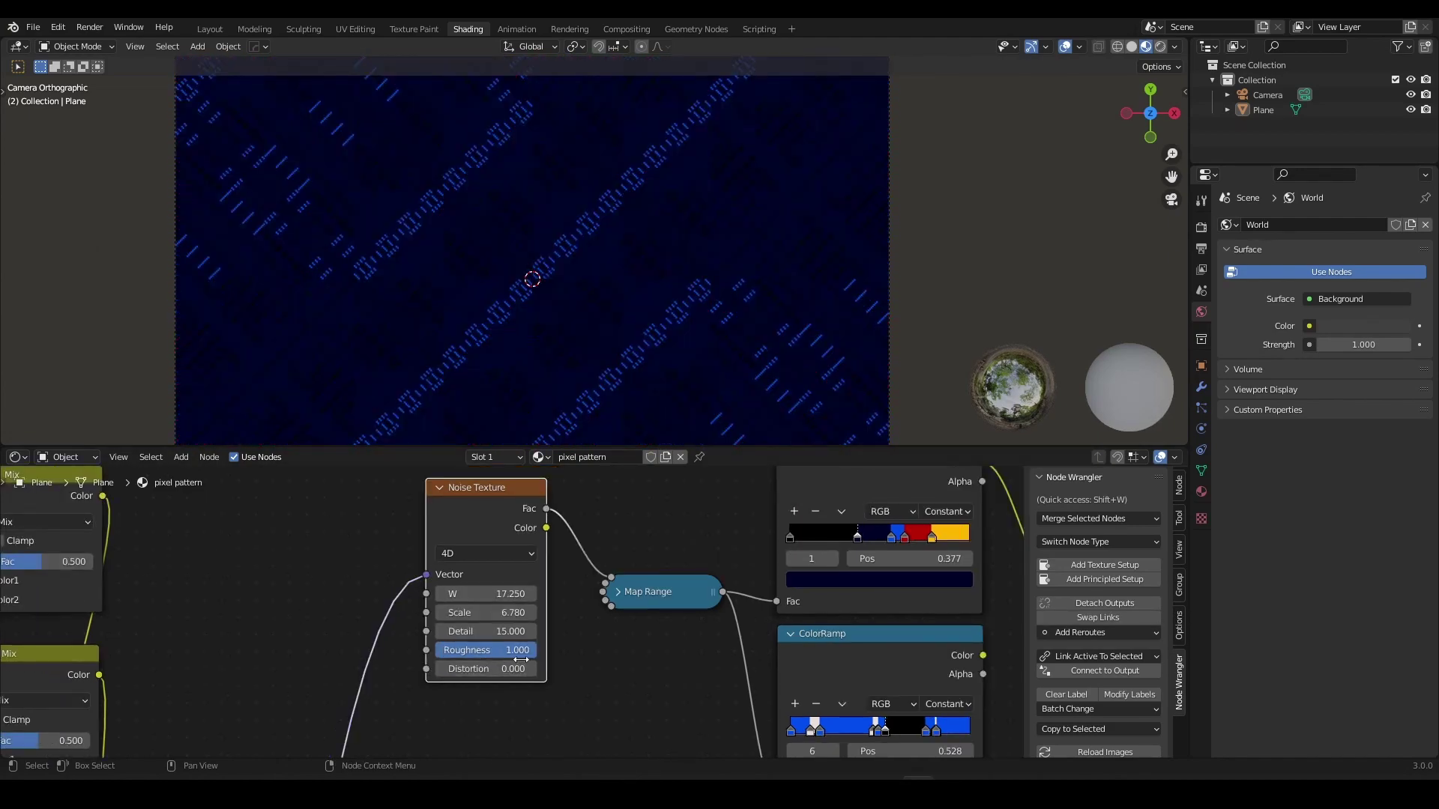
Set the Noise Texture's roughness to 0.667 and step its W value up to 17.750.
{"action": "mouse_move", "coordinate": [521, 657]}
{"action": "left_mouse_down"}
{"action": "mouse_move", "coordinate": [434, 657]}
{"action": "mouse_move", "coordinate": [508, 650]}
{"action": "left_mouse_up"}
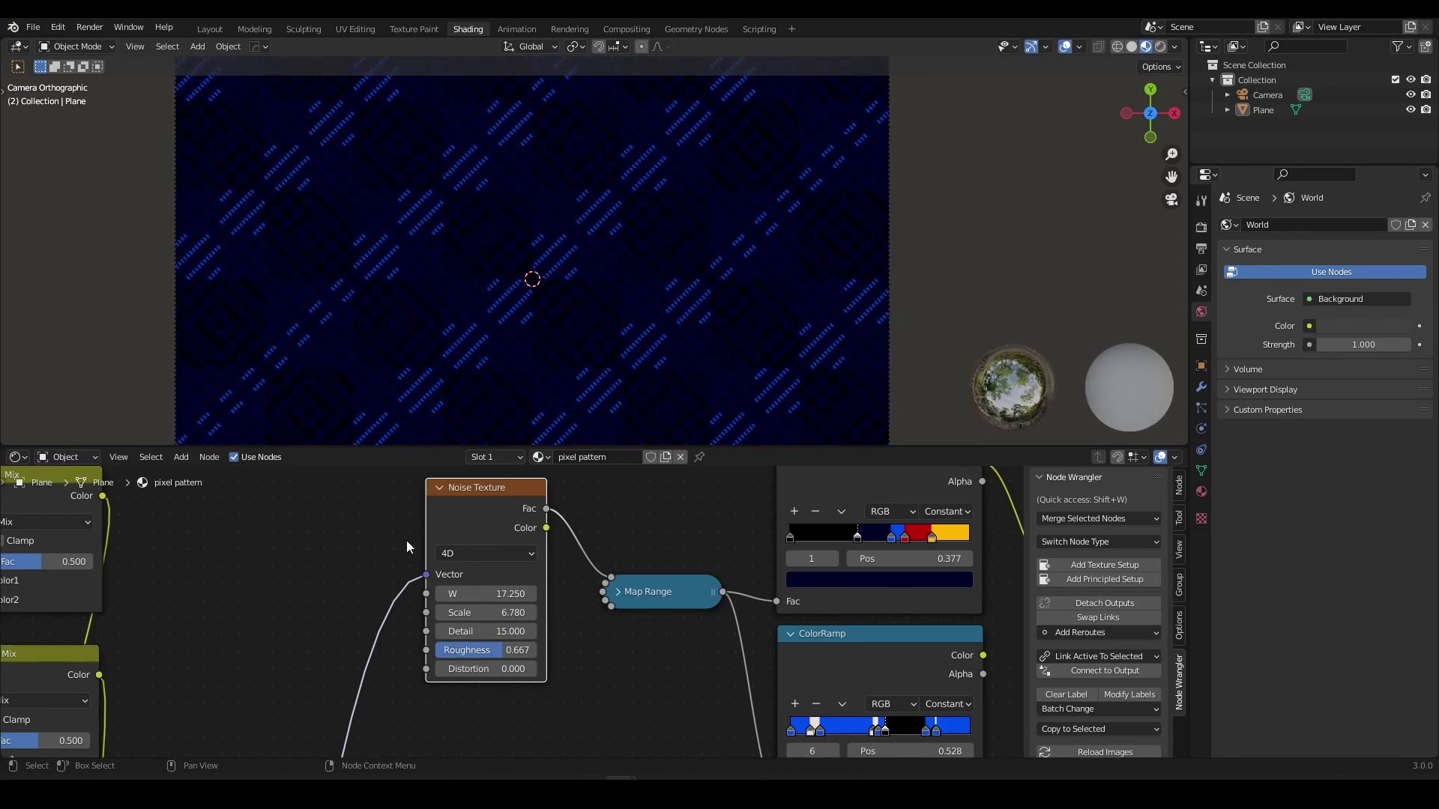
{"action": "left_click", "coordinate": [534, 594]}
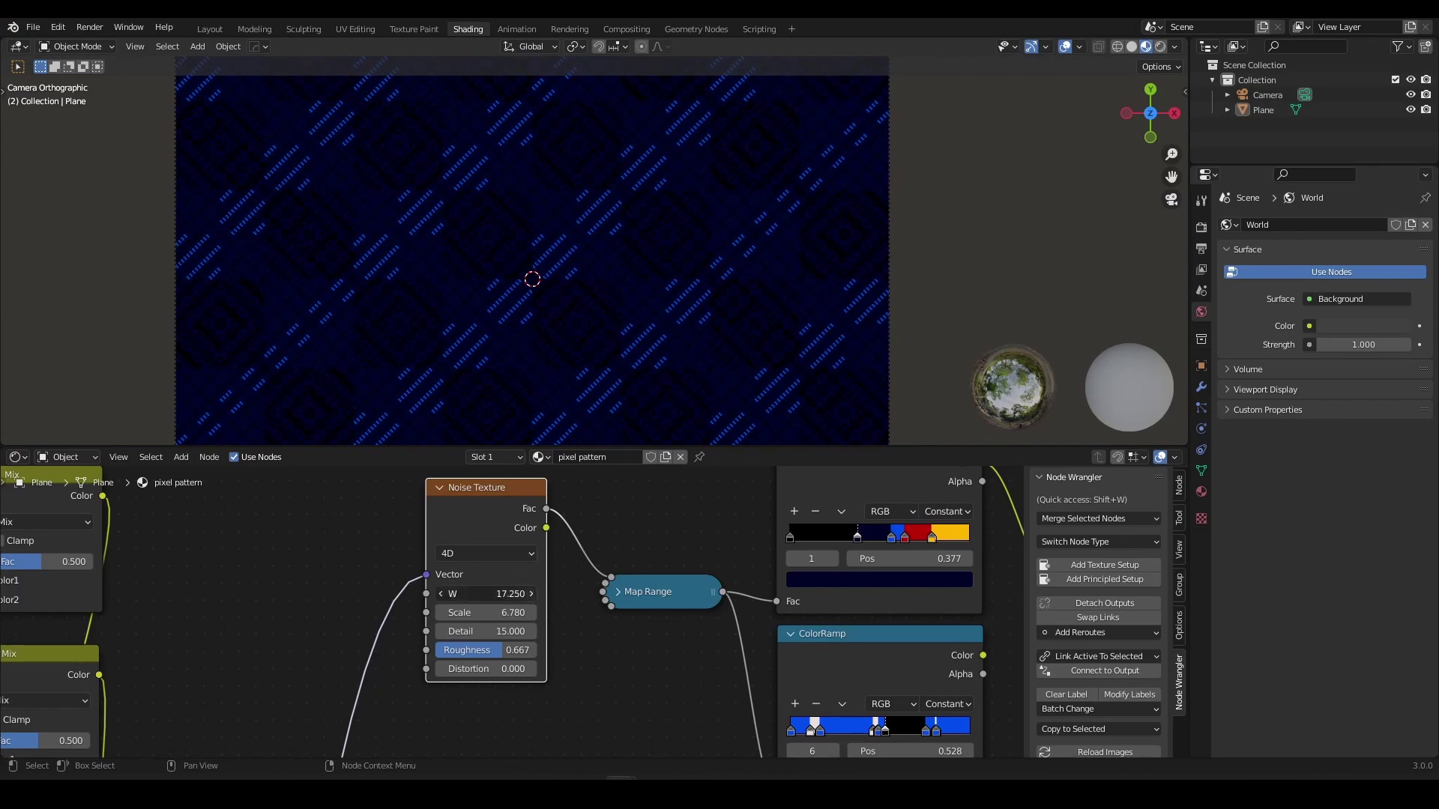
{"action": "left_click", "coordinate": [534, 593]}
{"action": "left_click", "coordinate": [534, 594]}
{"action": "left_click", "coordinate": [535, 594]}
{"action": "left_click", "coordinate": [535, 594]}
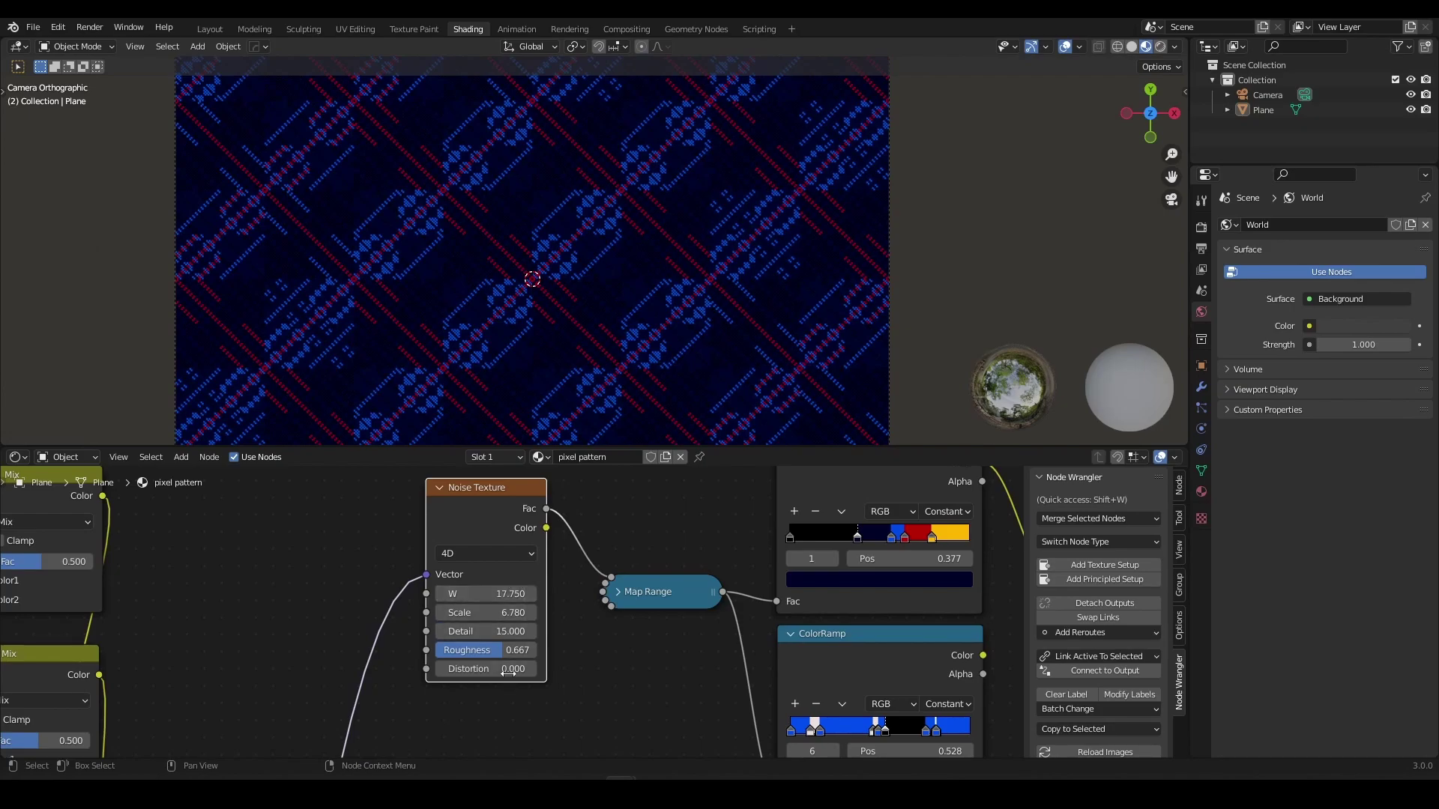
Set the Noise Texture's distortion to 4.200.
{"action": "mouse_move", "coordinate": [513, 651]}
{"action": "left_mouse_down"}
{"action": "mouse_move", "coordinate": [442, 651]}
{"action": "mouse_move", "coordinate": [514, 651]}
{"action": "mouse_move", "coordinate": [442, 651]}
{"action": "mouse_move", "coordinate": [512, 669]}
{"action": "left_mouse_up"}
{"action": "key", "text": "Escape"}
Split off a Timeline area below the node editor and move the playhead to frame 0.
{"action": "left_click_drag", "start_coordinate": [1136, 550], "coordinate": [1132, 684]}
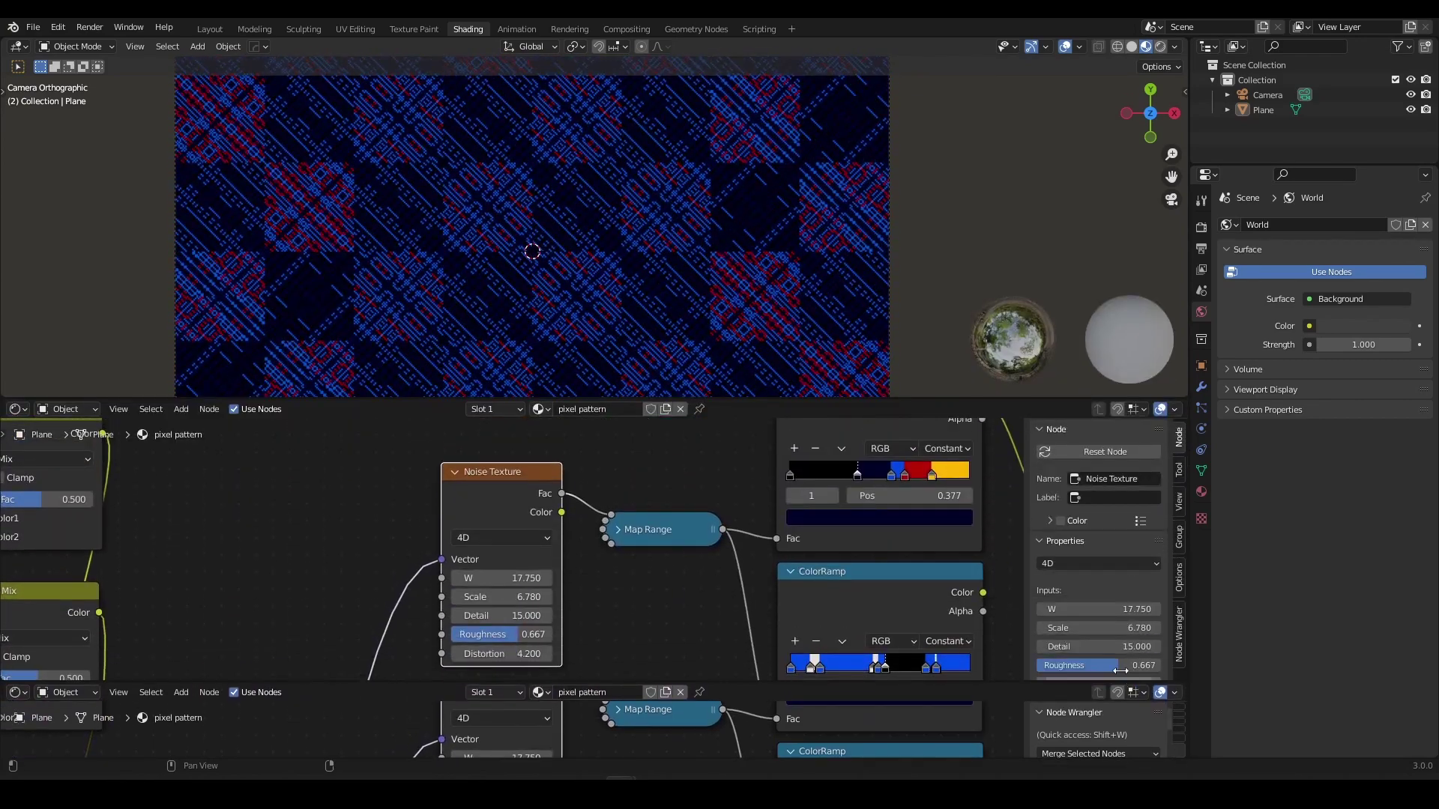
{"action": "left_click", "coordinate": [16, 693]}
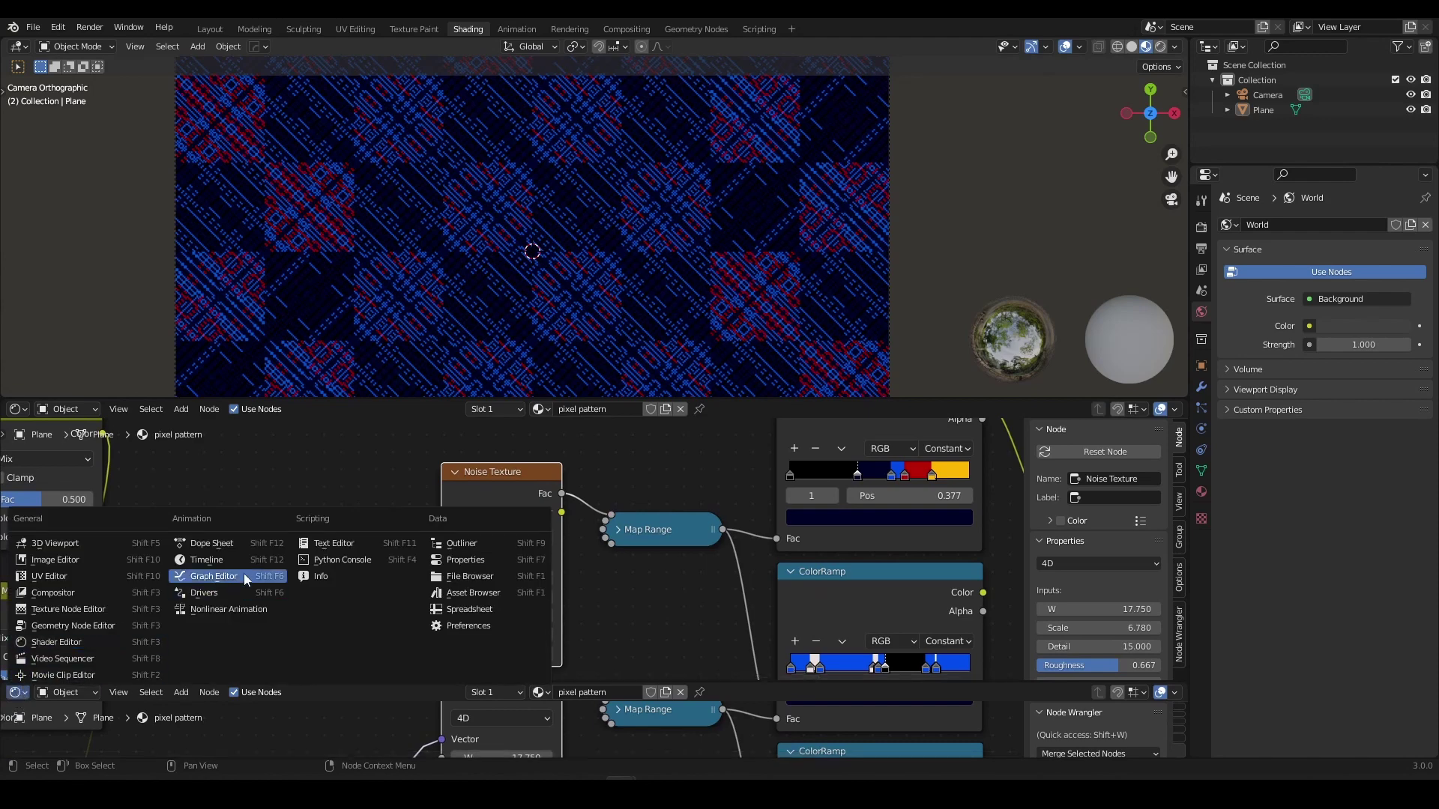
{"action": "left_click", "coordinate": [206, 560]}
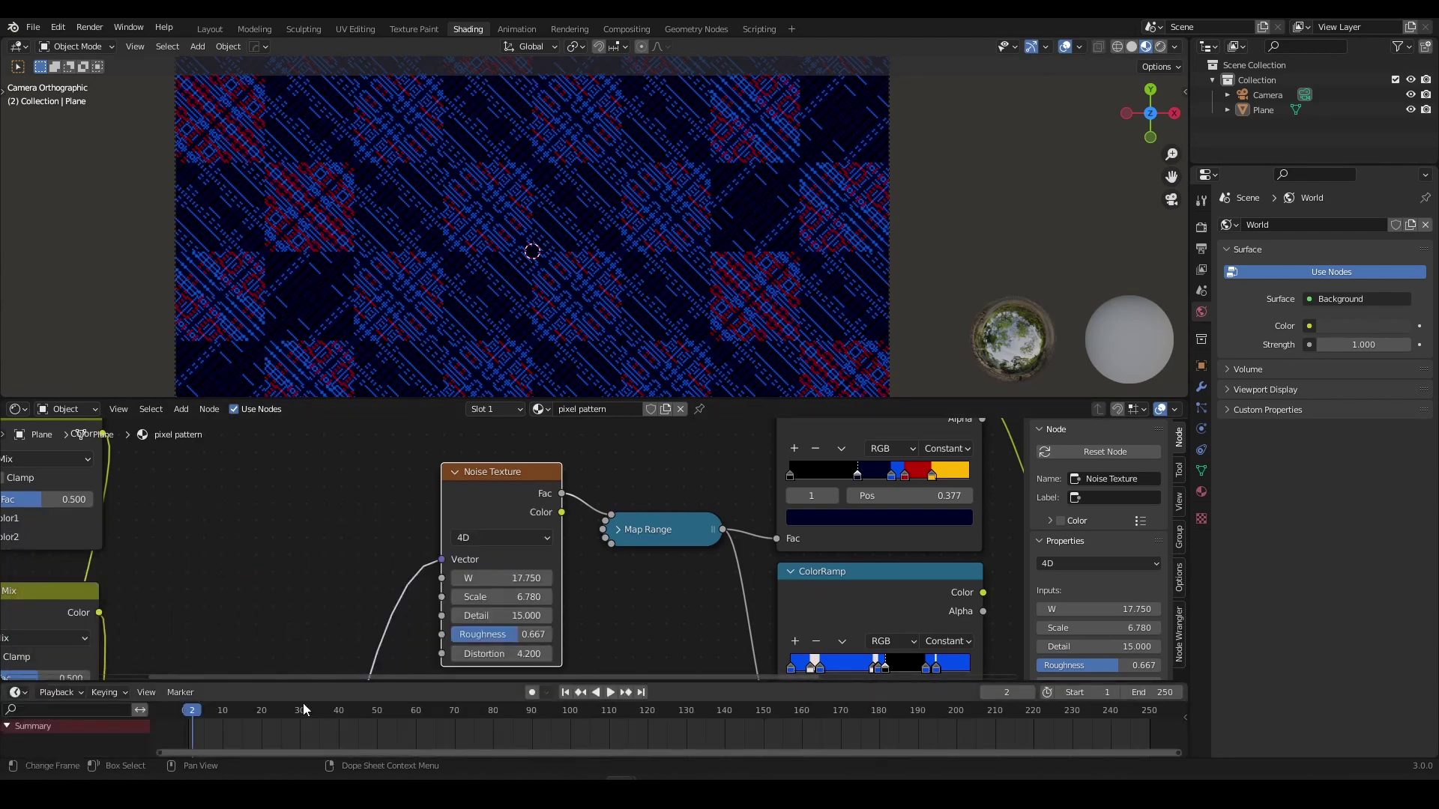
{"action": "left_click_drag", "start_coordinate": [214, 715], "coordinate": [173, 707]}
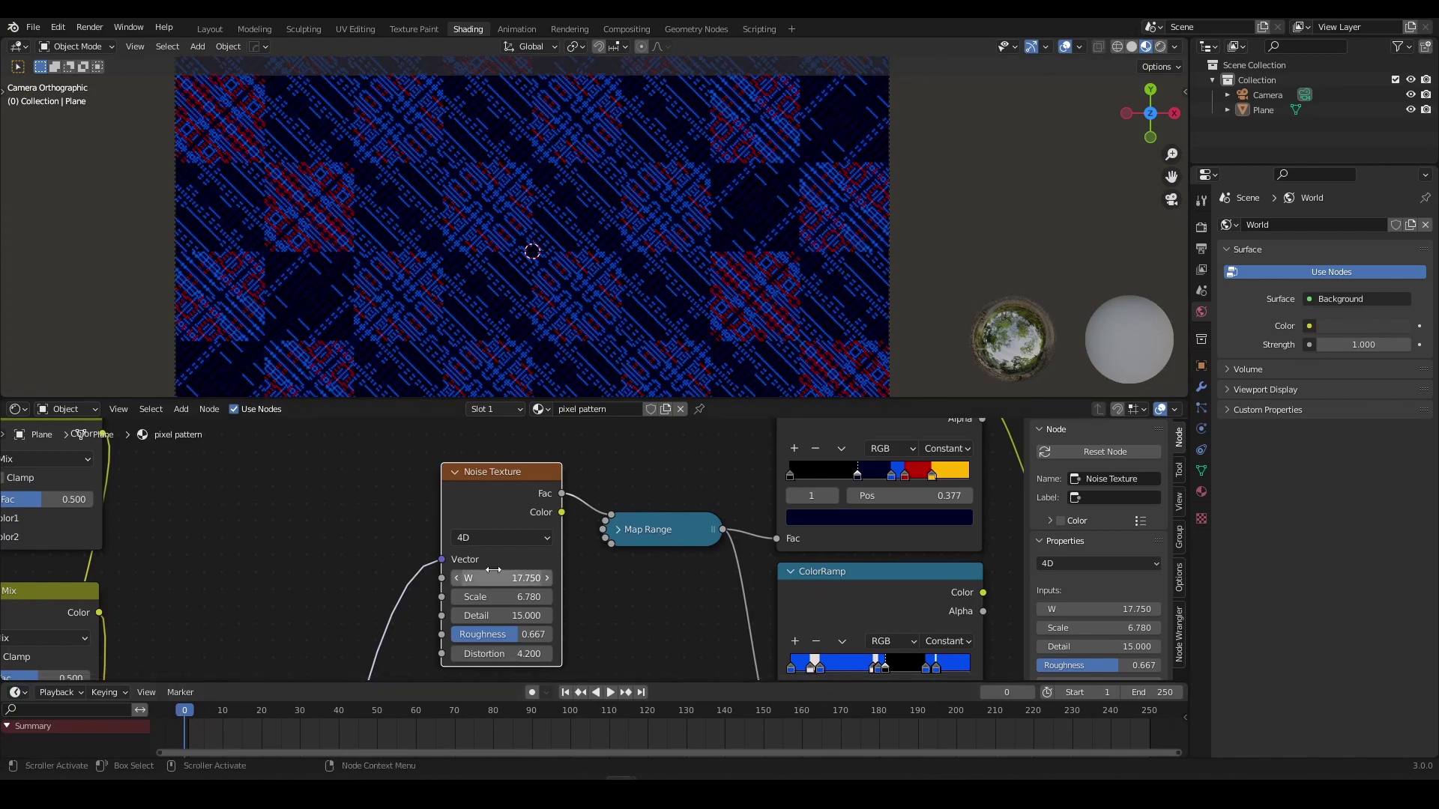
{"action": "middle_click_drag", "start_coordinate": [608, 601], "coordinate": [622, 548]}
{"action": "scroll", "coordinate": [609, 534], "scroll_direction": "up", "scroll_amount": 2}
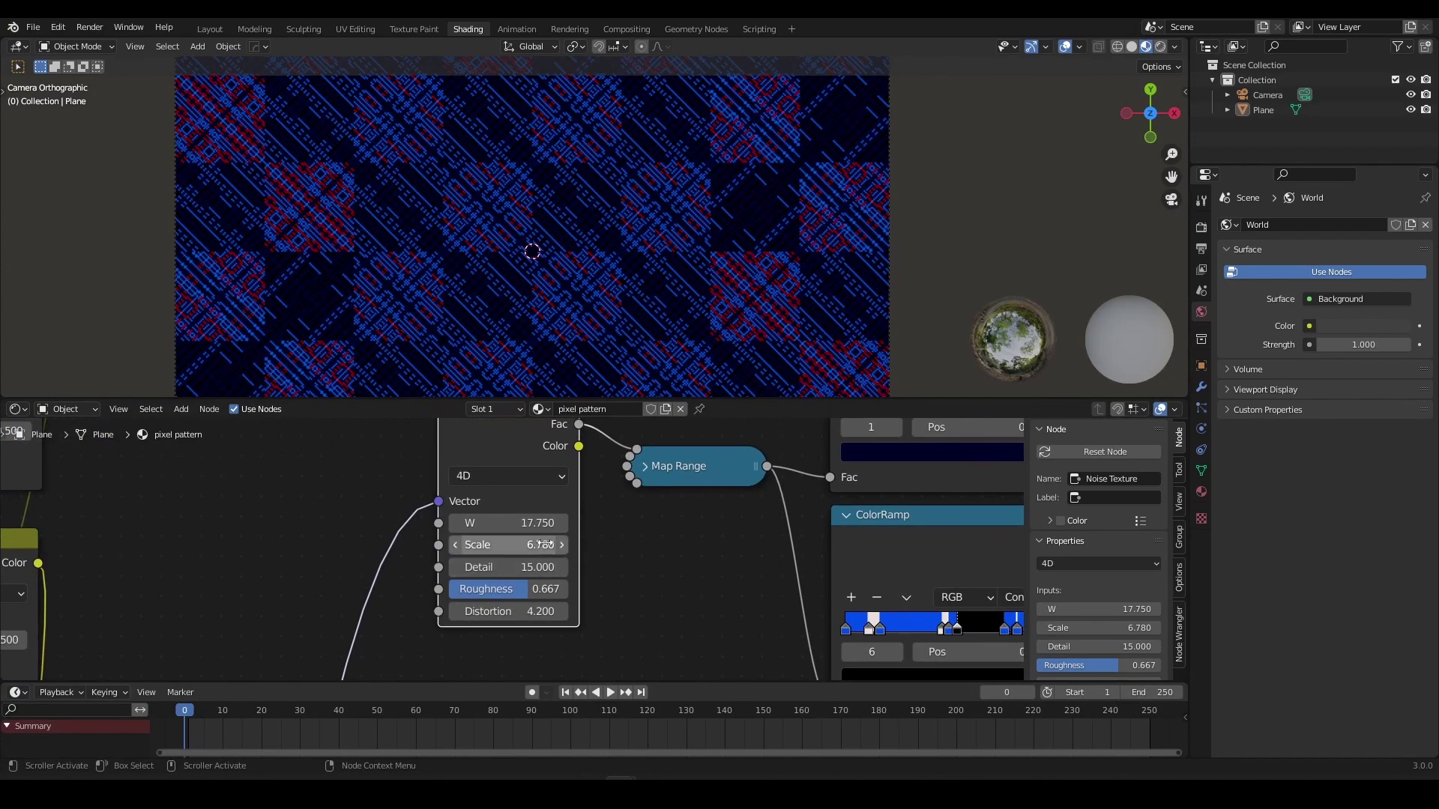
Lower the Noise Texture's scale to 0.100 and scrub the timeline to frame 37.
{"action": "left_click_drag", "start_coordinate": [537, 546], "coordinate": [452, 546]}
{"action": "left_click", "coordinate": [556, 551]}
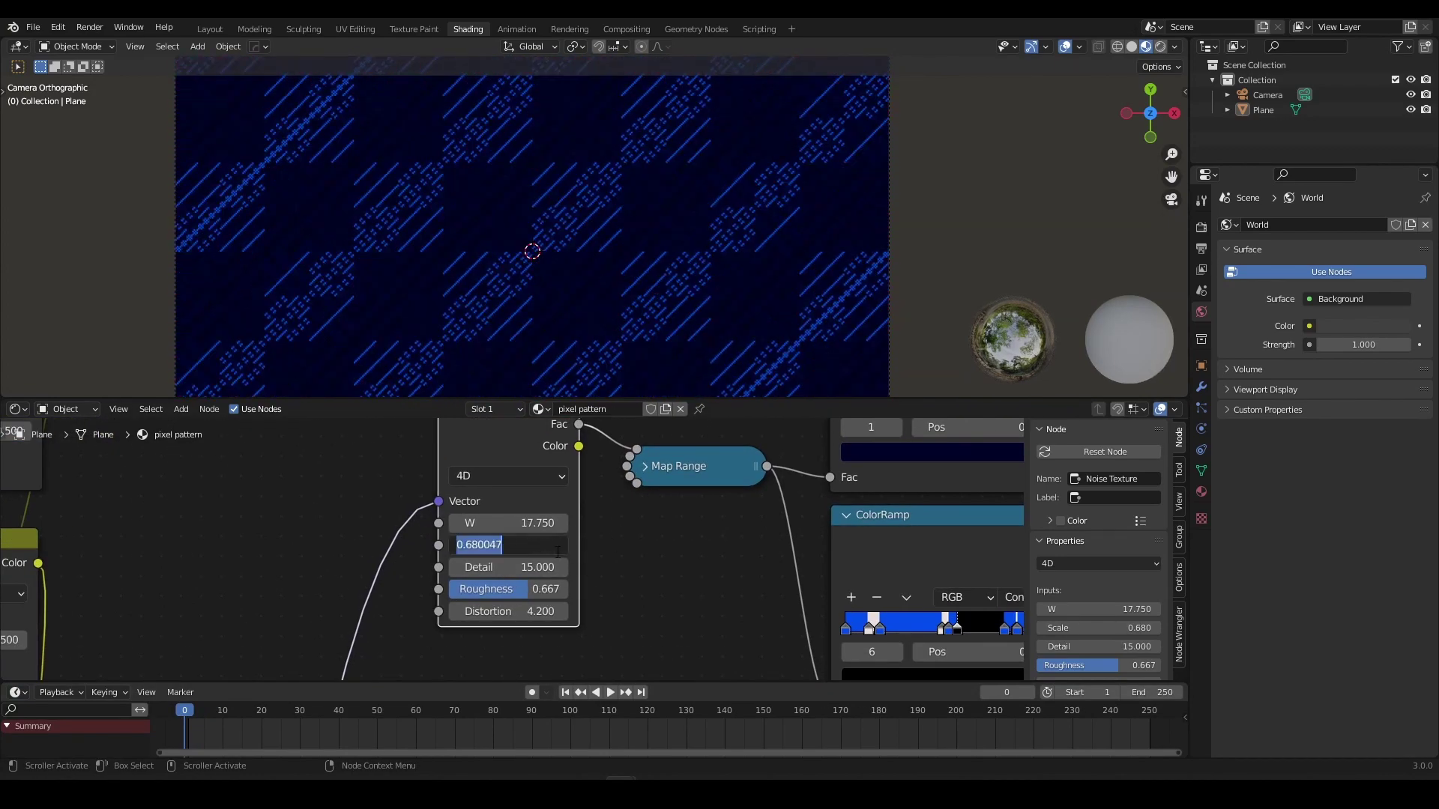
{"action": "type", "text": "0"}
{"action": "key", "text": "Return"}
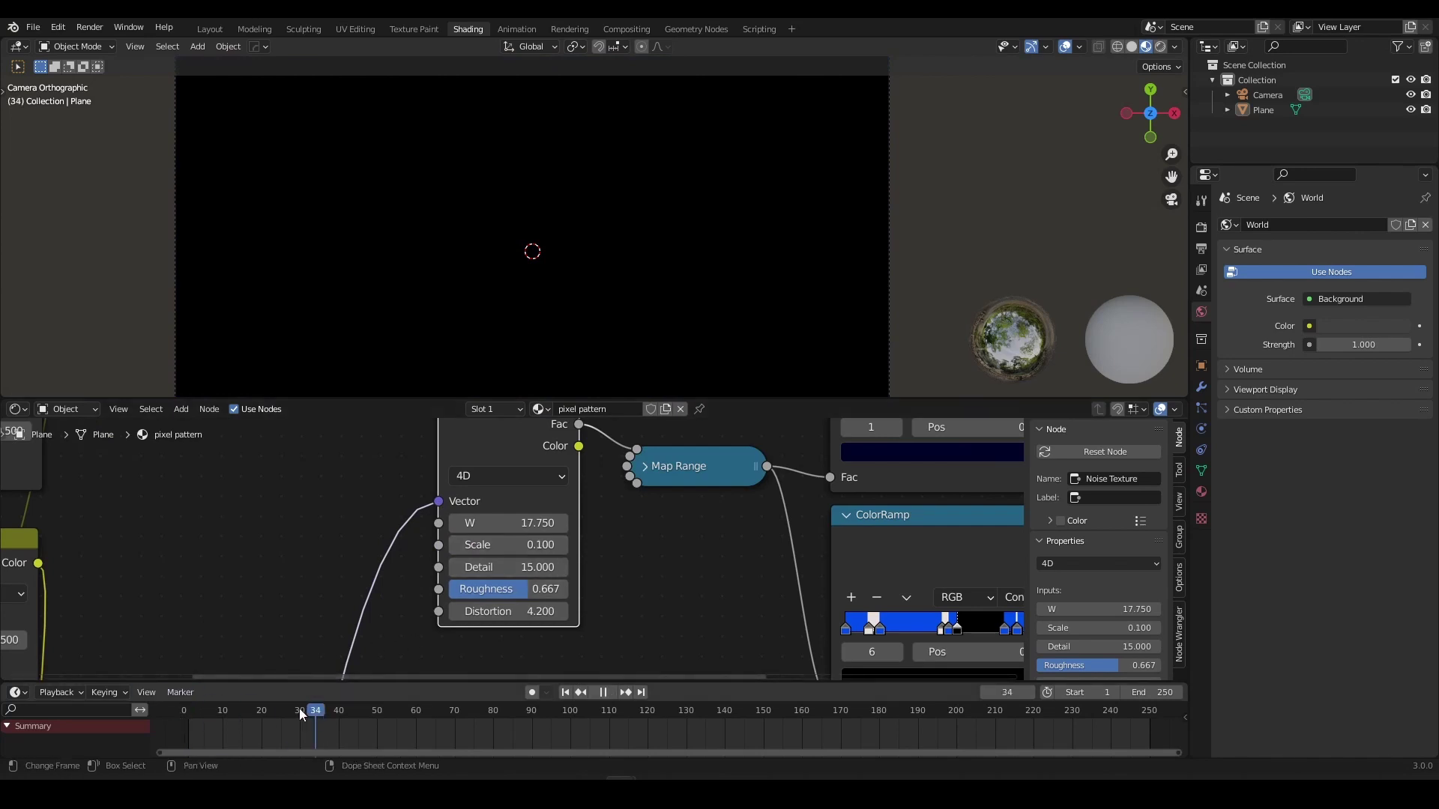
{"action": "left_click_drag", "start_coordinate": [288, 712], "coordinate": [327, 711]}
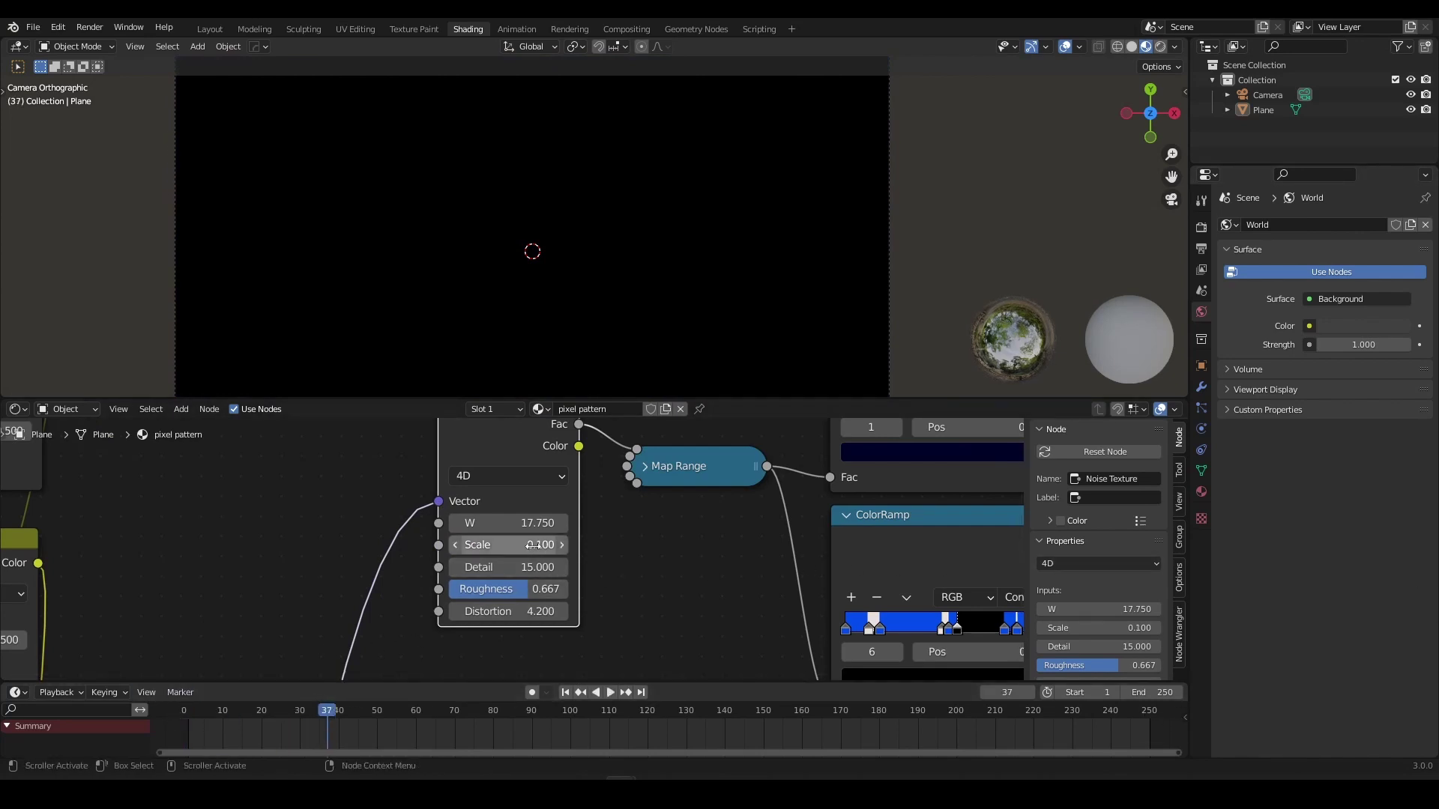
Set the Noise Texture's scale to 8.400 and distortion to 10.700, checking the pattern by scrubbing back to frame 5.
{"action": "left_click_drag", "start_coordinate": [536, 545], "coordinate": [661, 546]}
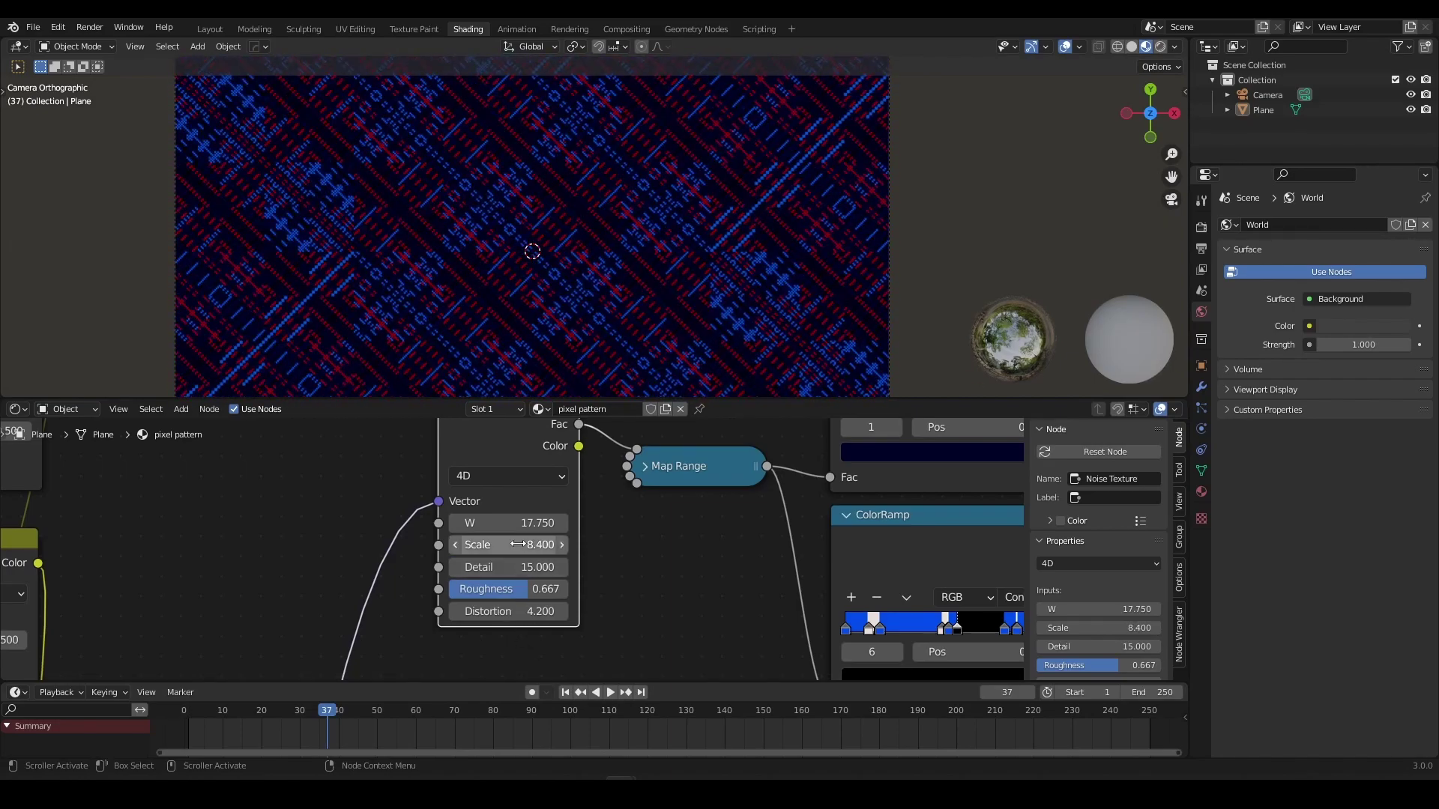
{"action": "left_click_drag", "start_coordinate": [538, 612], "coordinate": [635, 611]}
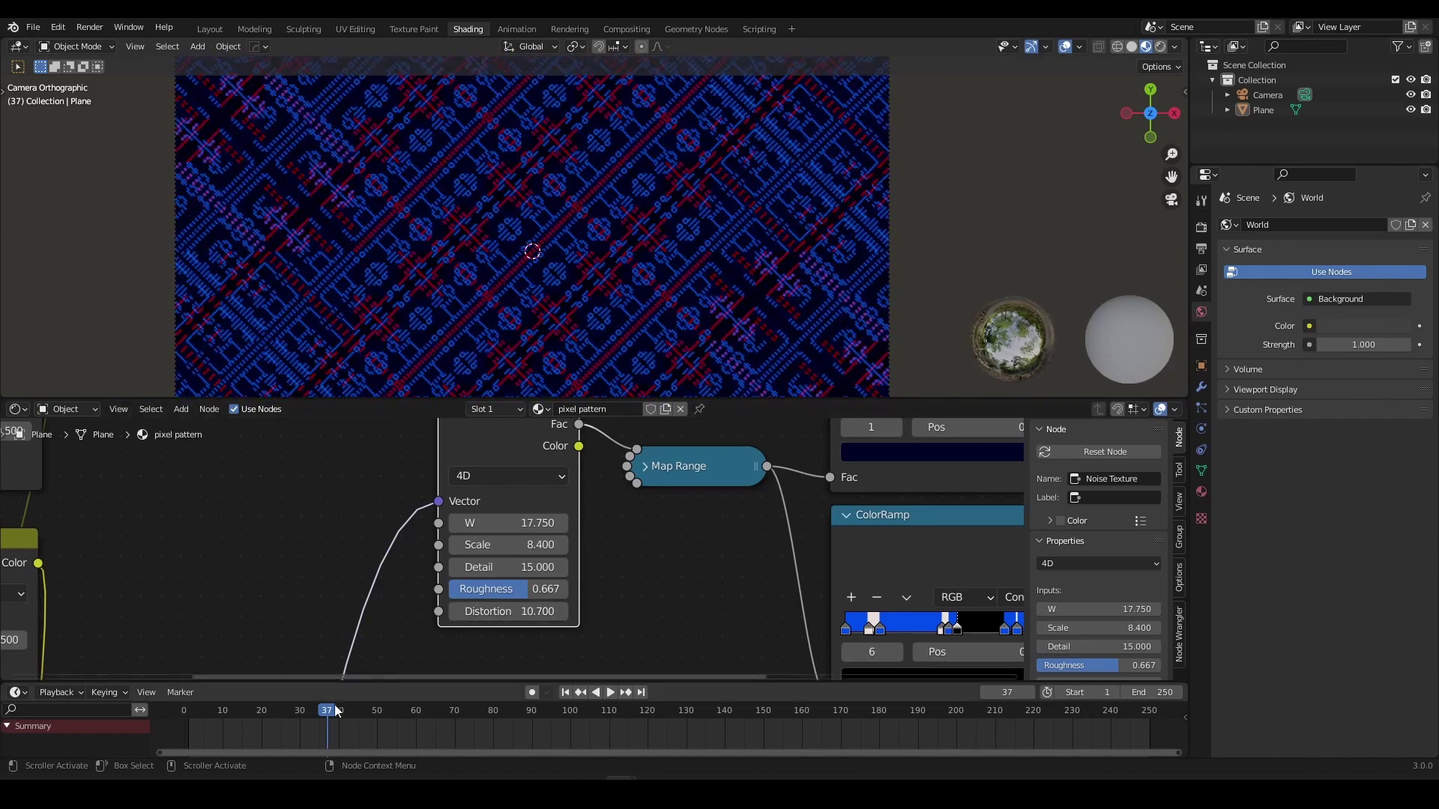
{"action": "left_click_drag", "start_coordinate": [331, 712], "coordinate": [205, 714]}
Add a Value node in the empty space beside the Noise Texture node.
{"action": "middle_click_drag", "start_coordinate": [303, 560], "coordinate": [454, 517]}
{"action": "scroll", "coordinate": [427, 547], "scroll_direction": "down", "scroll_amount": 3}
{"action": "scroll", "coordinate": [423, 541], "scroll_direction": "up", "scroll_amount": 1}
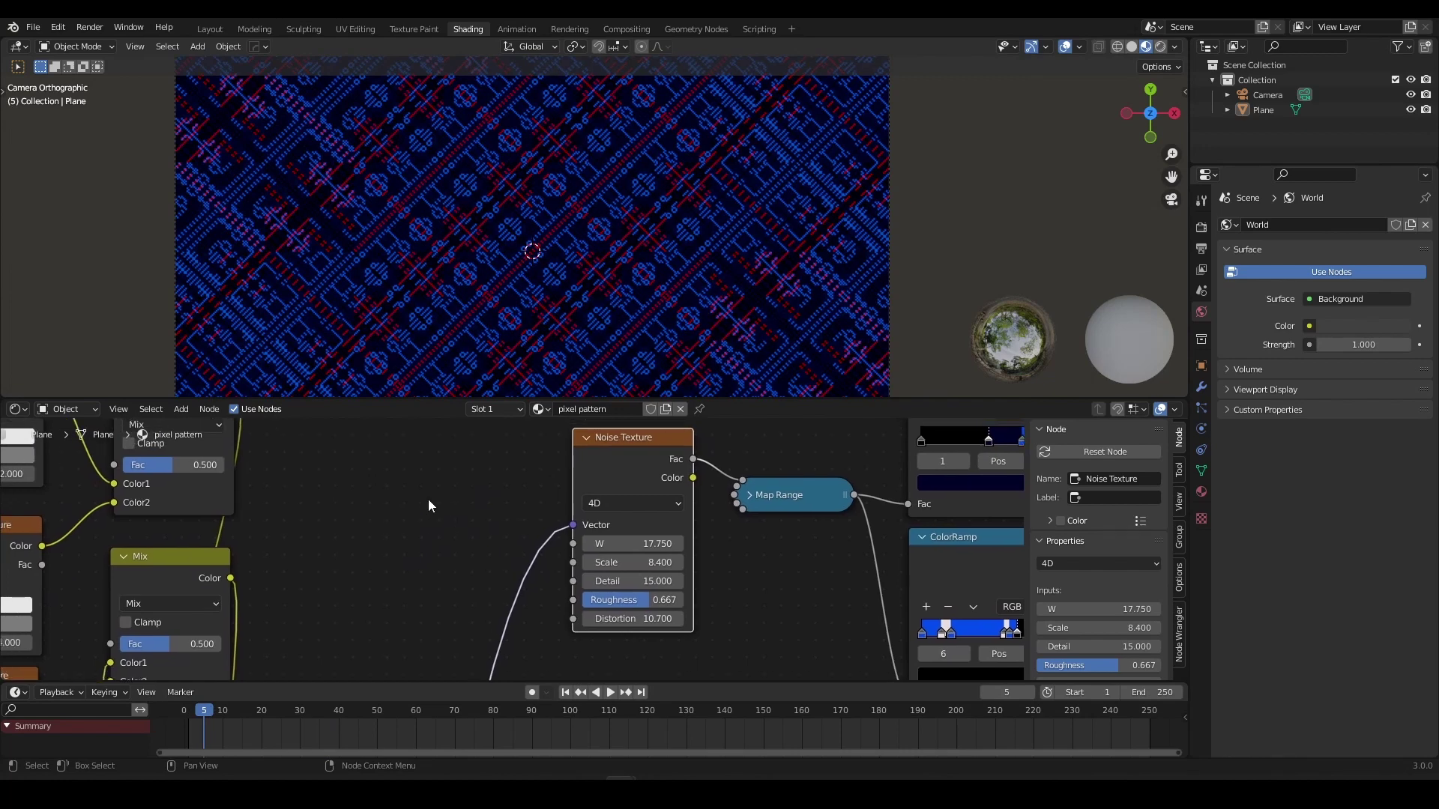
{"action": "key", "text": "shift+a"}
{"action": "type", "text": "va"}
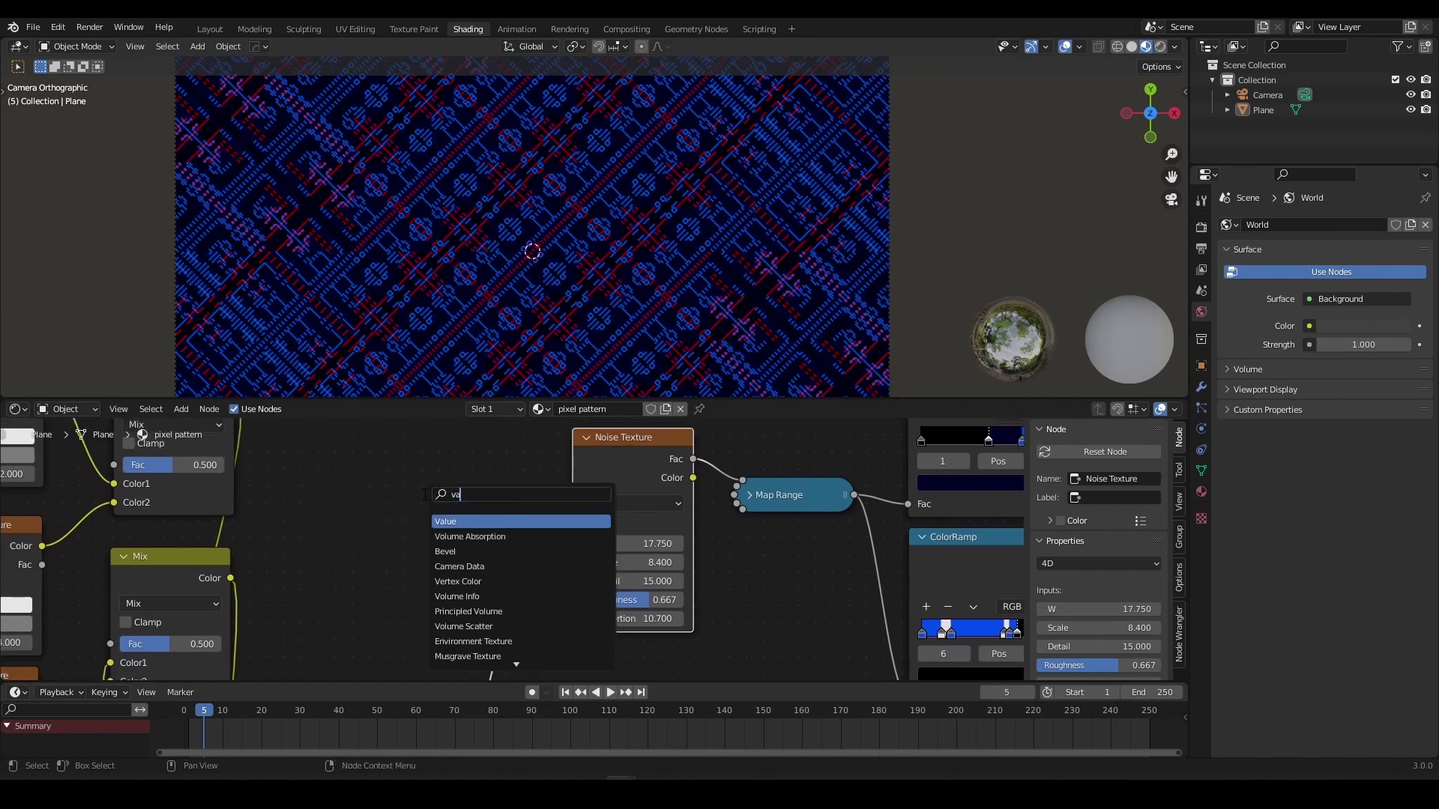
{"action": "type", "text": "l"}
{"action": "key", "text": "Return"}
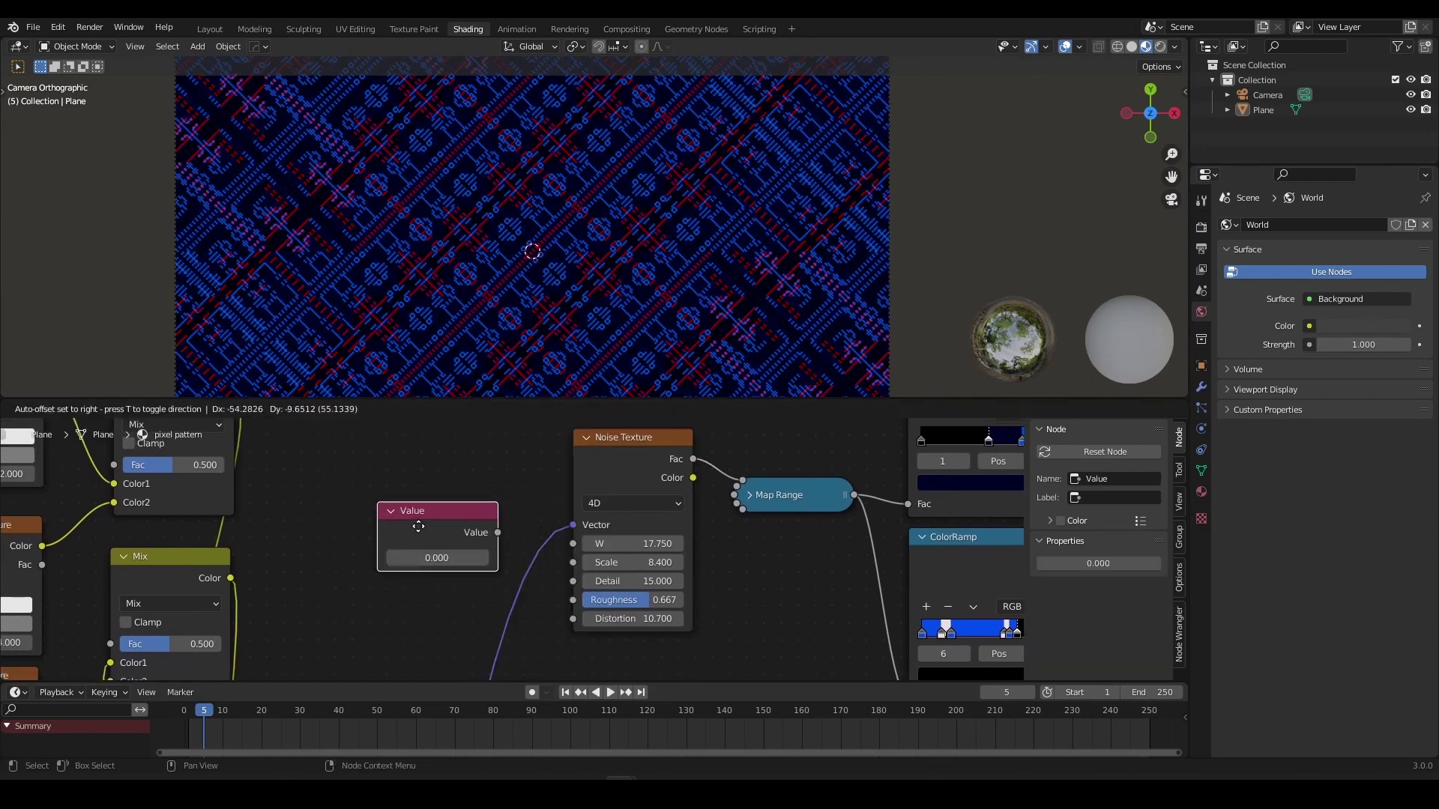
{"action": "left_click", "coordinate": [354, 524]}
Connect the Value node's output to both the Scale and Distortion inputs of the Noise Texture.
{"action": "scroll", "coordinate": [491, 541], "scroll_direction": "up", "scroll_amount": 2}
{"action": "left_click_drag", "start_coordinate": [425, 528], "coordinate": [583, 563]}
{"action": "left_click_drag", "start_coordinate": [432, 497], "coordinate": [591, 597]}
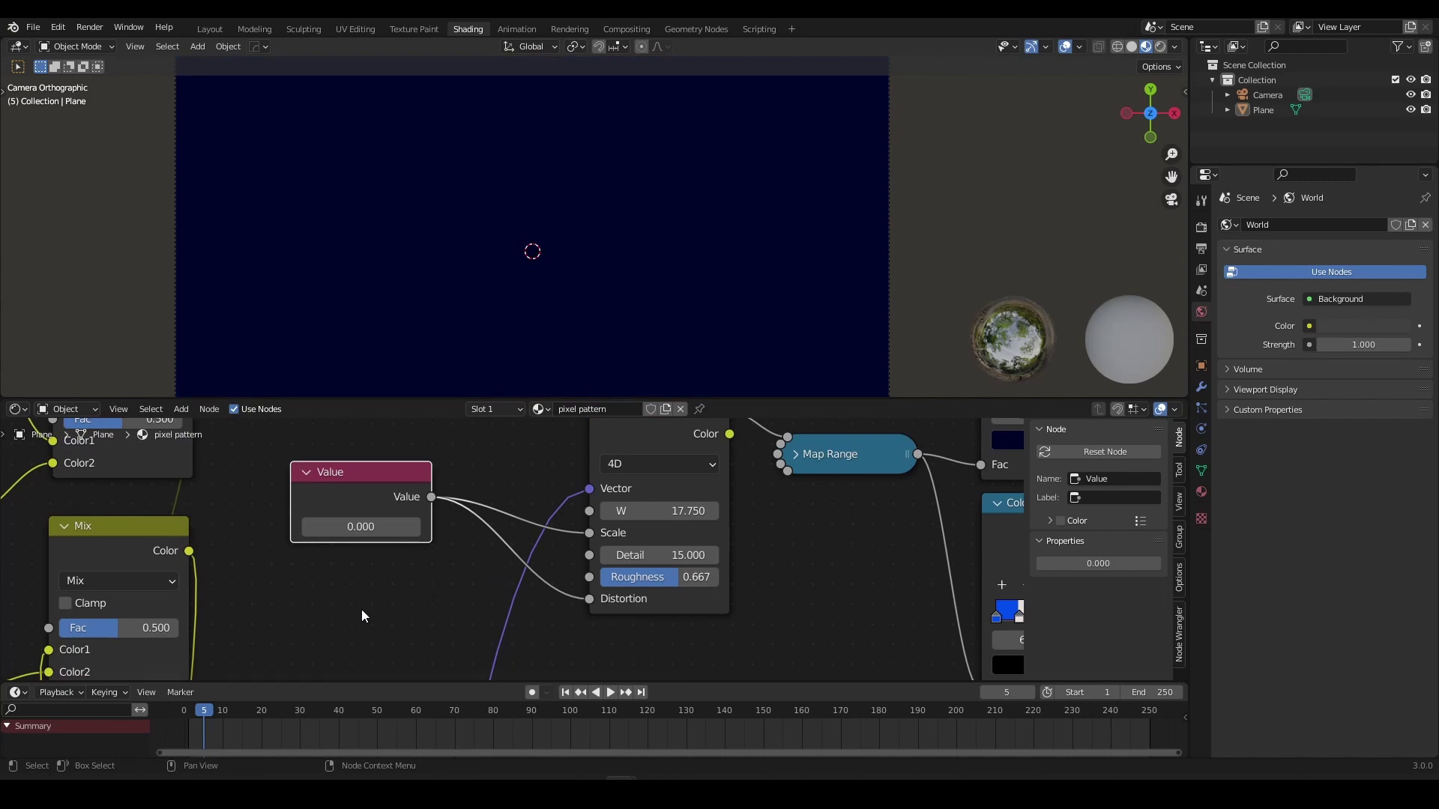
Move the playhead to frame 1 and drive the Value node with the expression #frame.
{"action": "left_click_drag", "start_coordinate": [197, 712], "coordinate": [189, 710]}
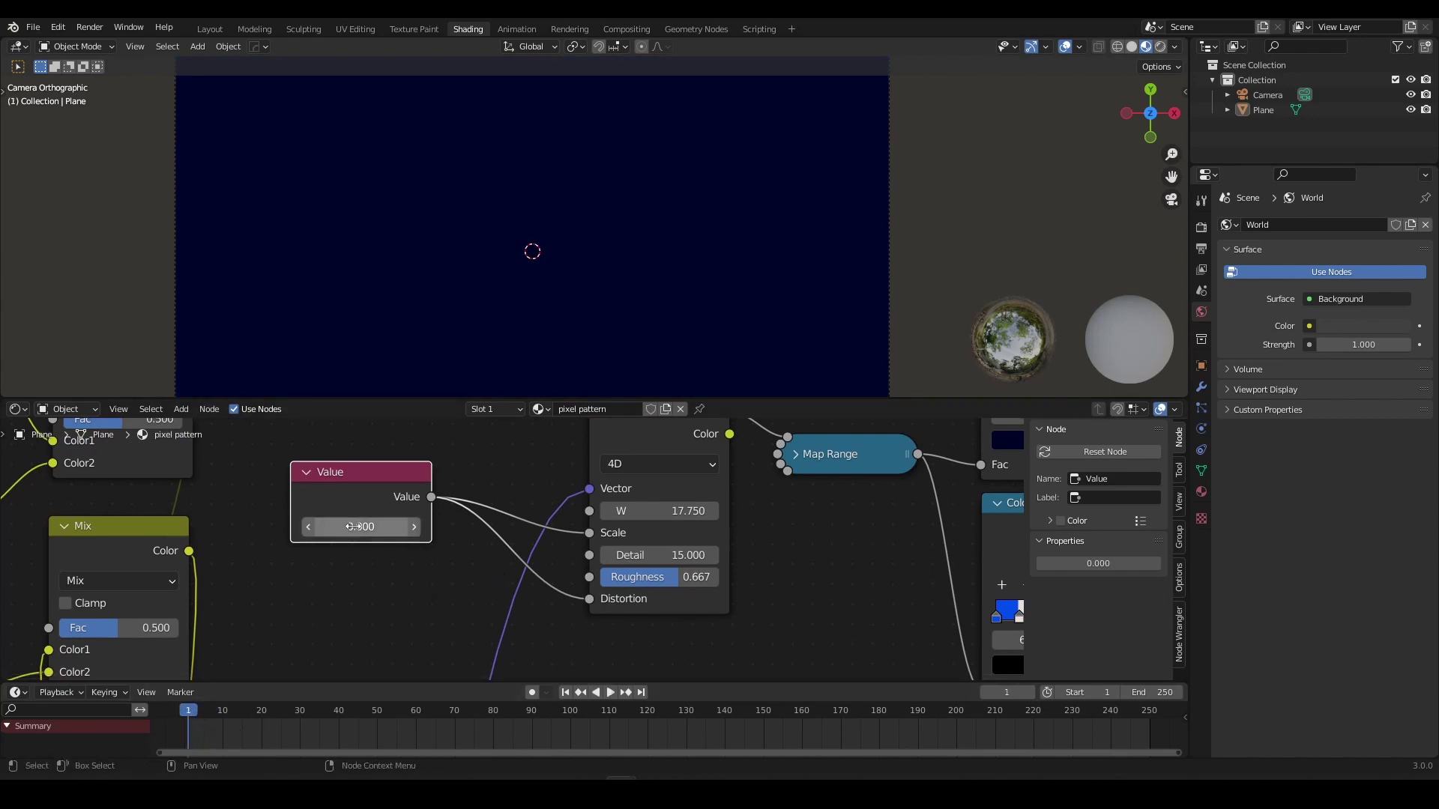
{"action": "left_click", "coordinate": [355, 526]}
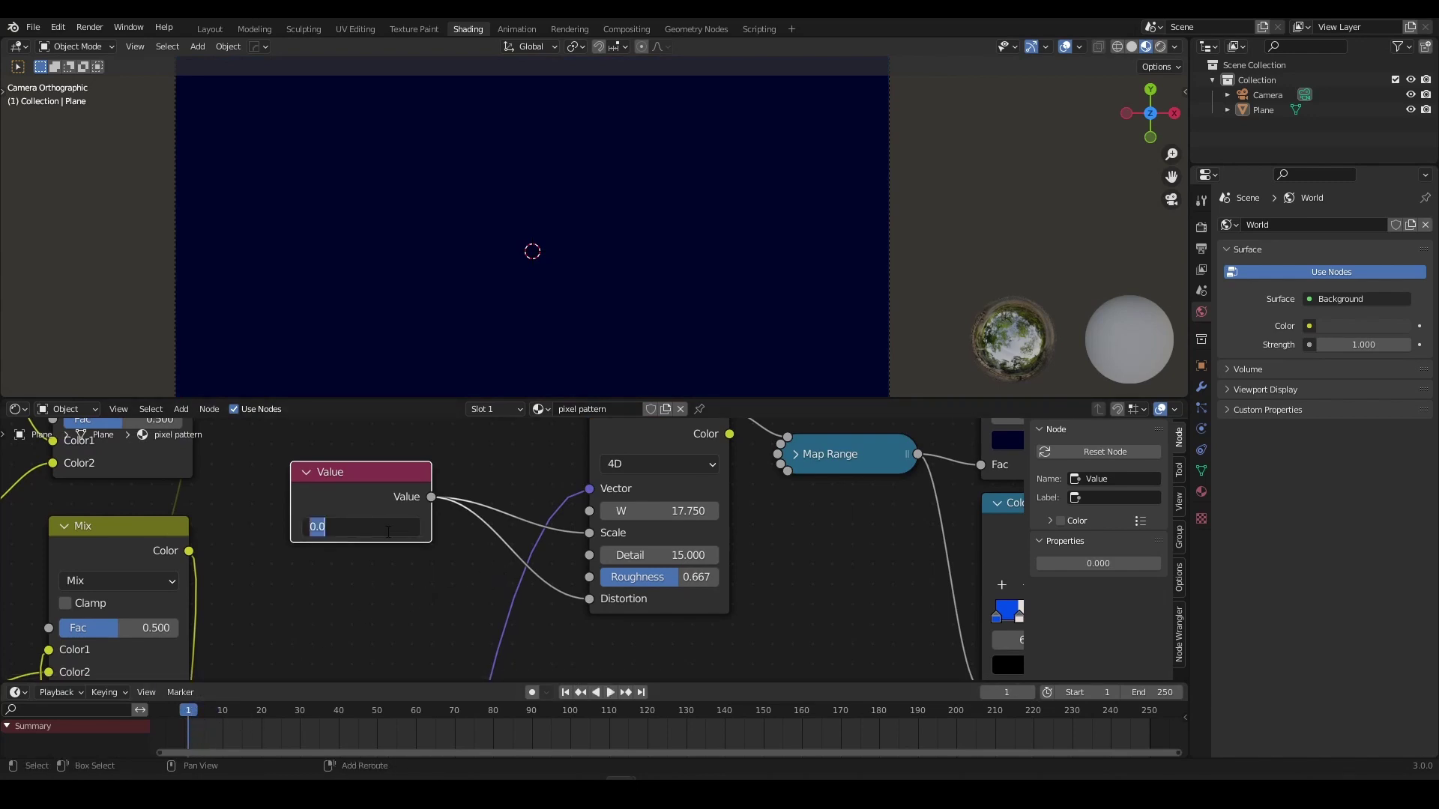
{"action": "type", "text": "#fm"}
{"action": "key", "text": "BackSpace"}
{"action": "type", "text": "rame"}
{"action": "key", "text": "Return"}
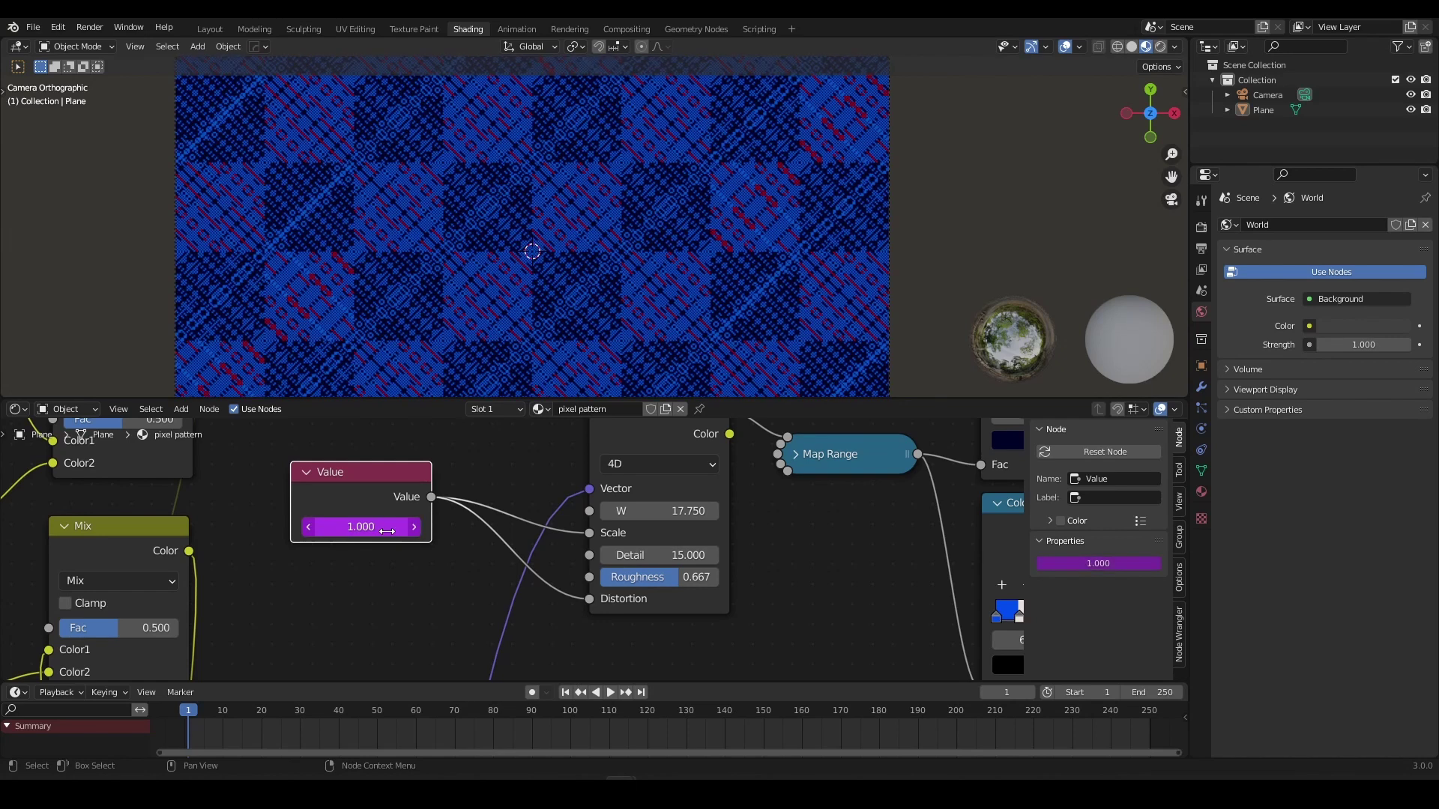
Advance the timeline frame by frame from frame 1 to frame 21 to examine how the pattern changes.
{"action": "key", "text": "Right"}
{"action": "key", "text": "Right"}
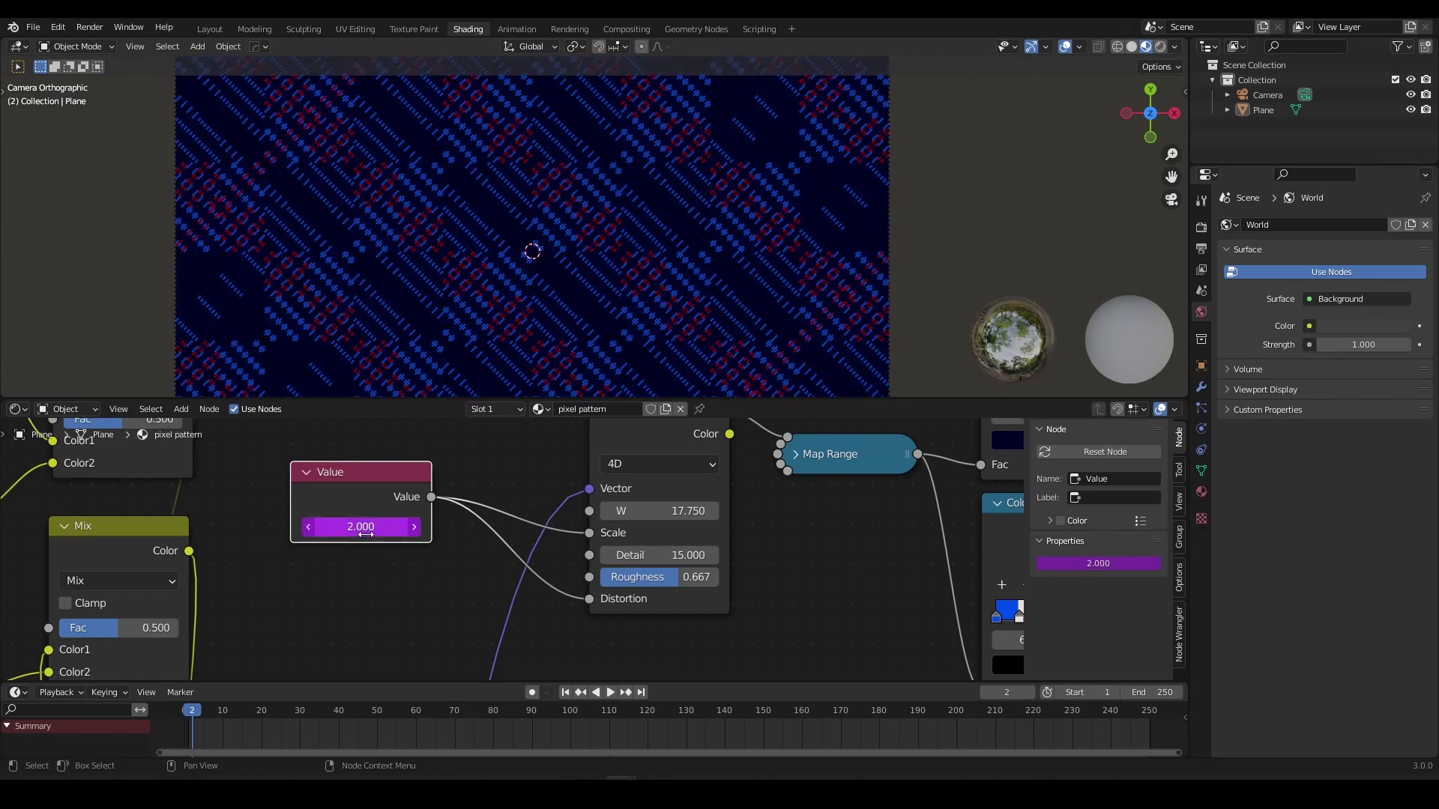
{"action": "key", "text": "Right"}
{"action": "key", "text": "Right"}
{"action": "key", "text": "Right"}
{"action": "key", "text": "Right"}
{"action": "key", "text": "Right"}
{"action": "key", "text": "Right"}
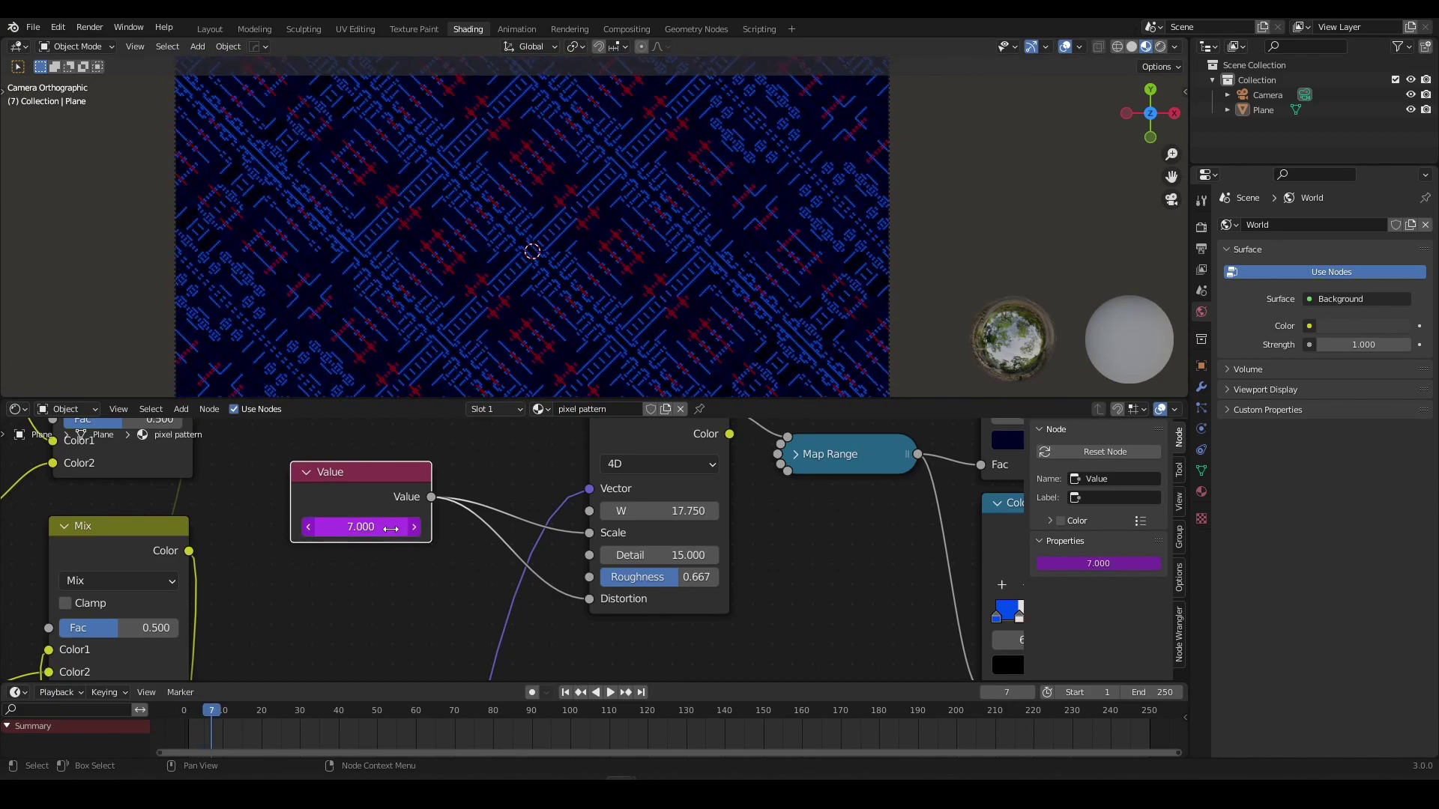
{"action": "key", "text": "Right"}
{"action": "key", "text": "Right"}
{"action": "key", "text": "Right"}
{"action": "key", "text": "Right"}
{"action": "key", "text": "Right"}
{"action": "key", "text": "Right"}
{"action": "key", "text": "Right"}
{"action": "key", "text": "Right"}
{"action": "key", "text": "Right"}
{"action": "key", "text": "Right"}
{"action": "key", "text": "Right"}
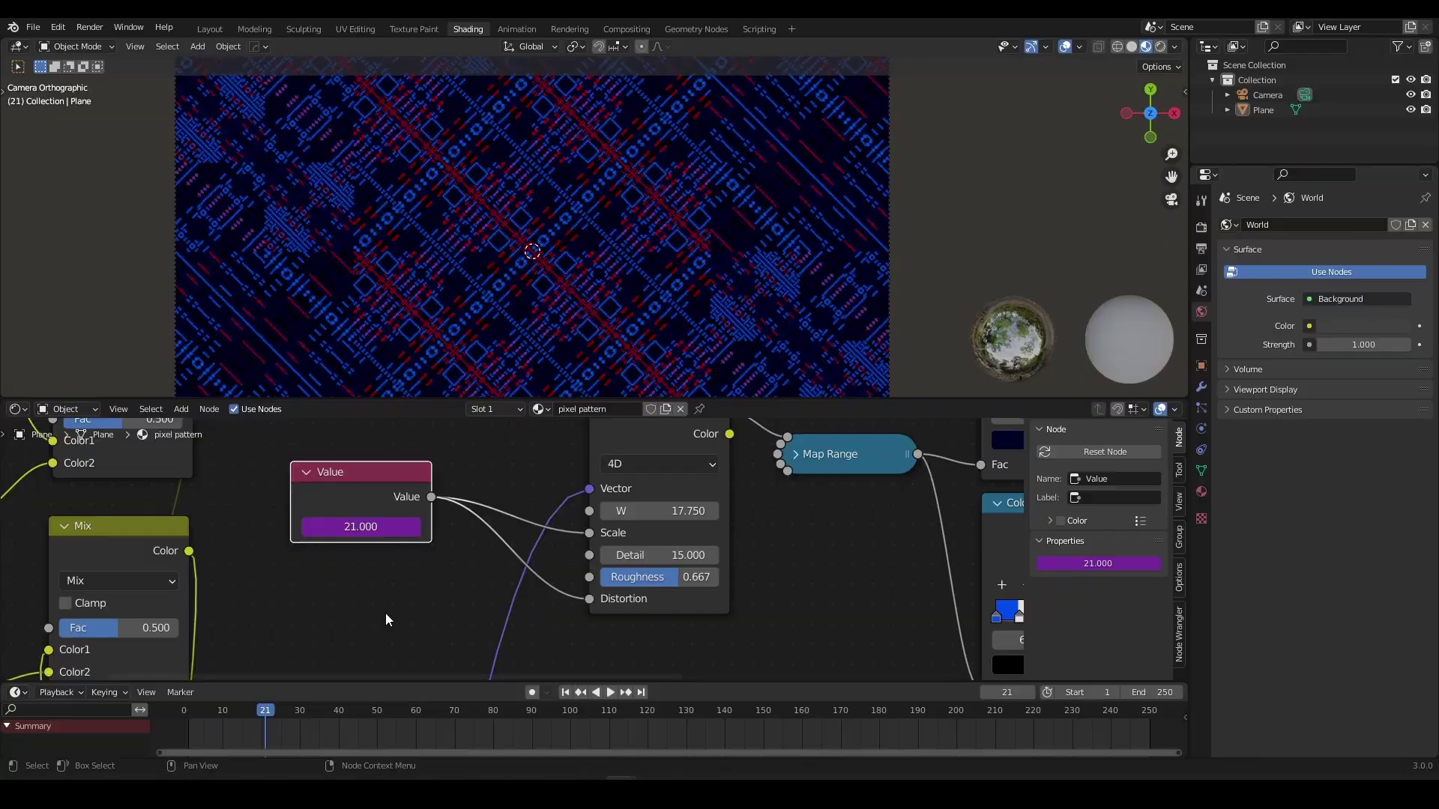
Preview the animated pattern by playing the timeline, scrubbing to frame 17 and playing again from there.
{"action": "key", "text": "space"}
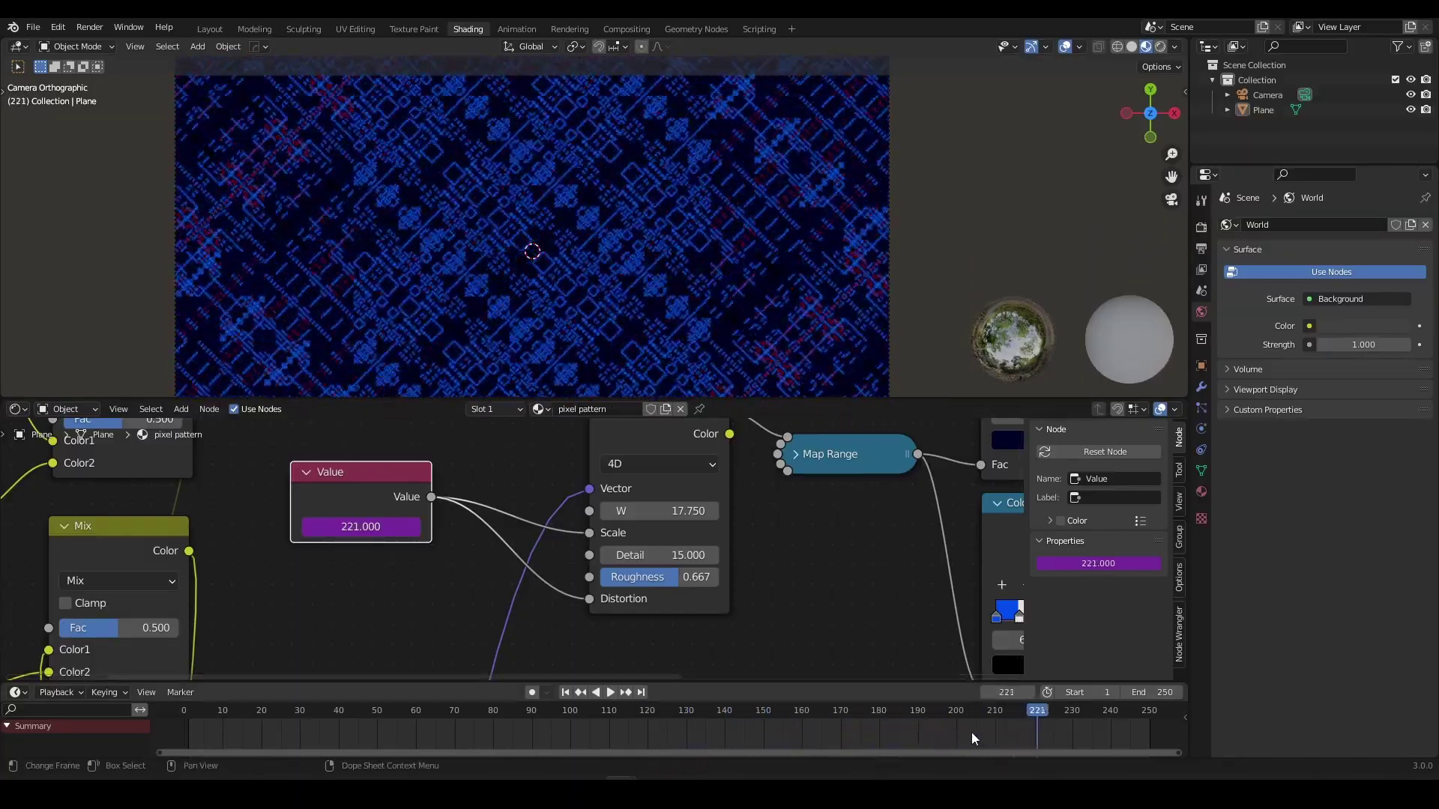
{"action": "key", "text": "Right"}
{"action": "key", "text": "Right"}
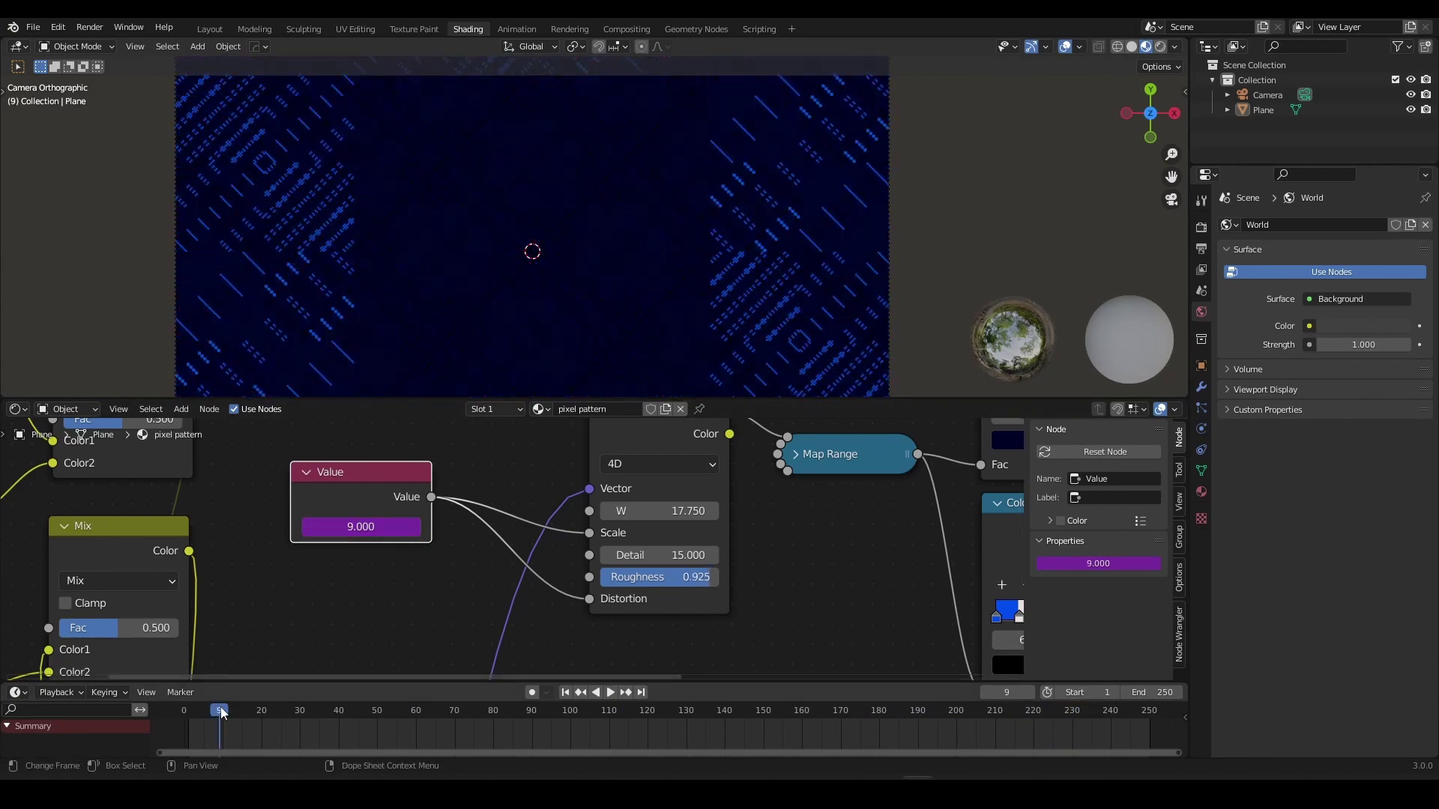
{"action": "left_click_drag", "start_coordinate": [222, 712], "coordinate": [250, 713]}
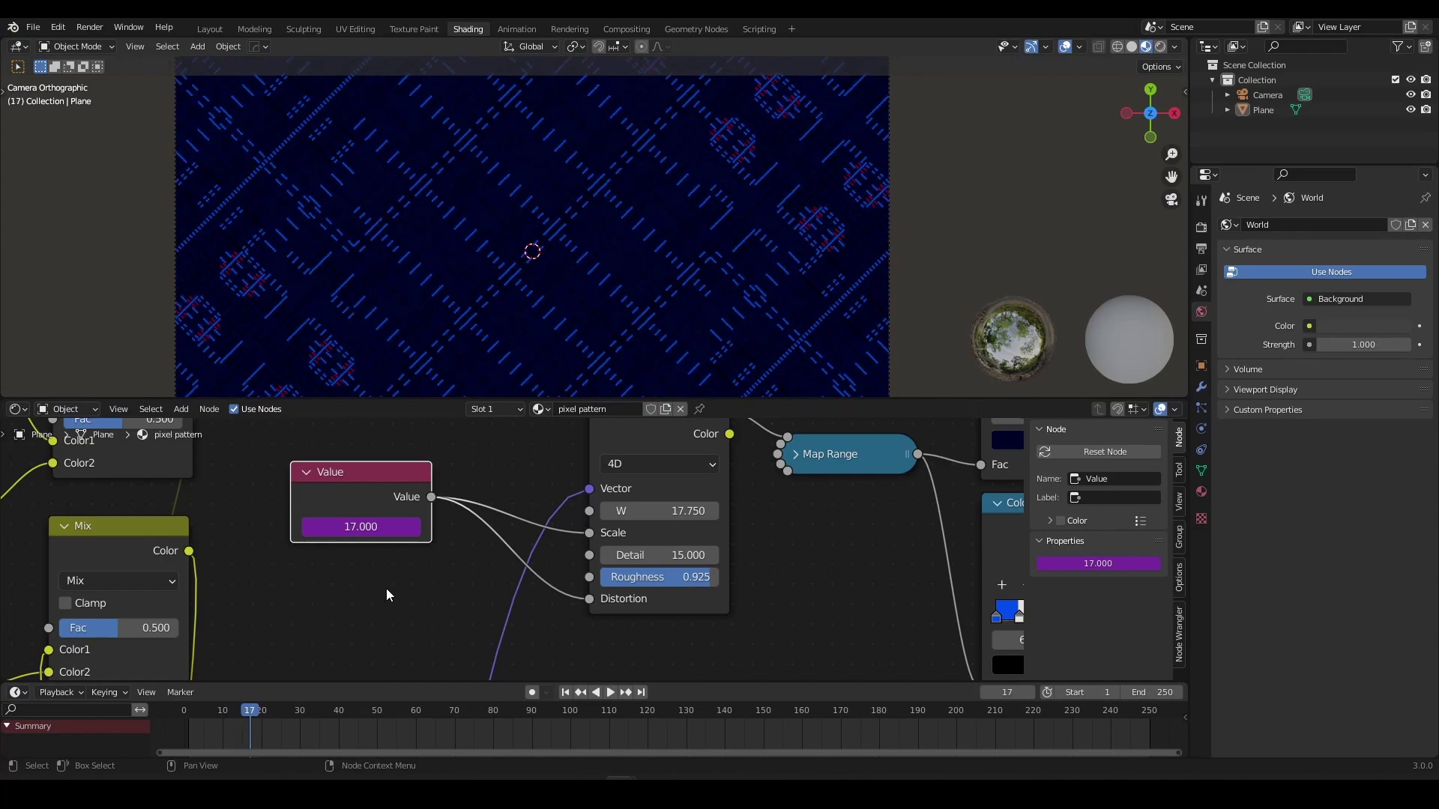
{"action": "key", "text": "space"}
{"action": "key", "text": "space"}
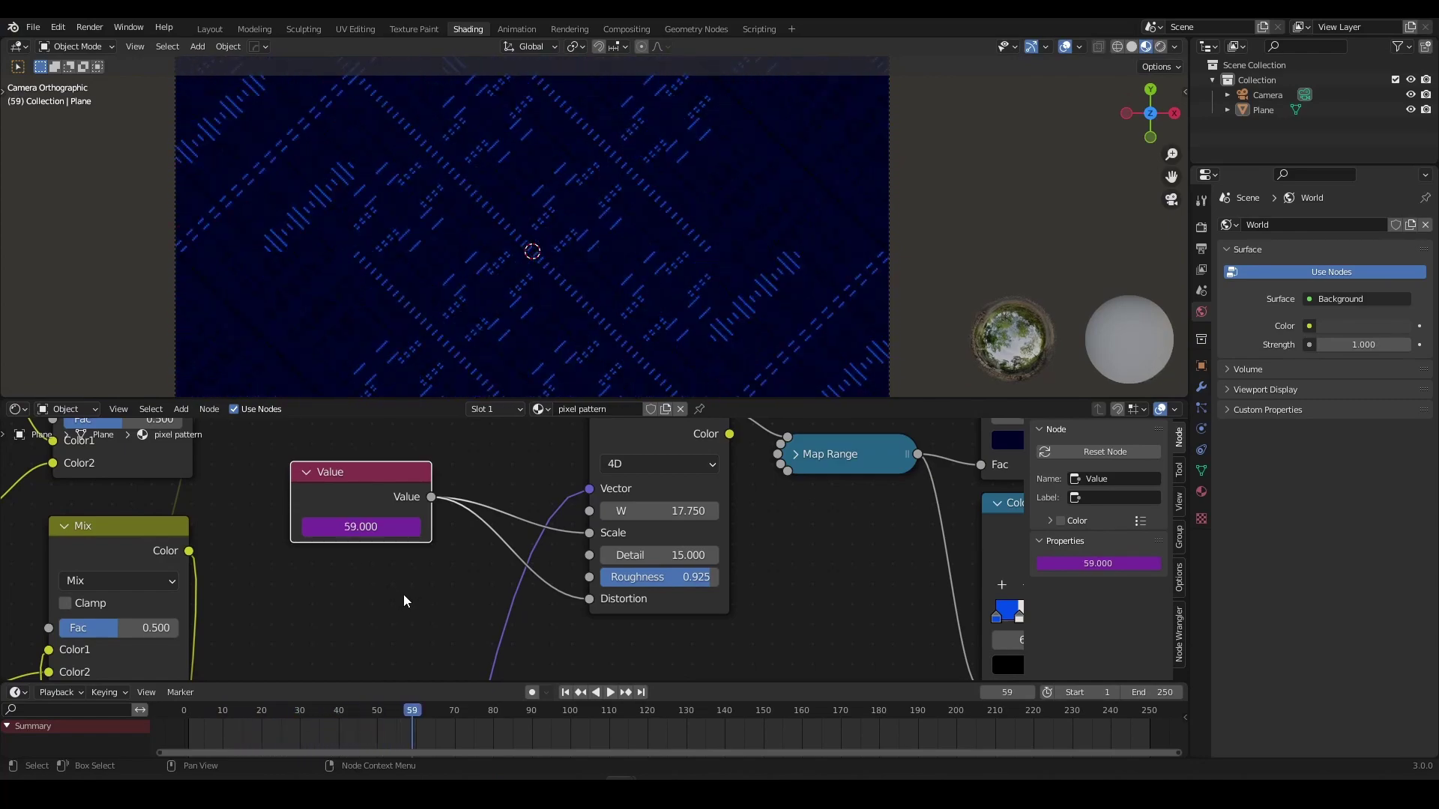
Examine more of the pattern one frame at a time from frame 59, and return the playhead to frame 5.
{"action": "key", "text": "Right"}
{"action": "key", "text": "Right"}
{"action": "key", "text": "Right"}
{"action": "key", "text": "Right"}
{"action": "key", "text": "Right"}
{"action": "key", "text": "Right"}
{"action": "key", "text": "Right"}
{"action": "key", "text": "Right"}
{"action": "key", "text": "Right"}
{"action": "key", "text": "Right"}
{"action": "left_click_drag", "start_coordinate": [450, 713], "coordinate": [204, 717]}
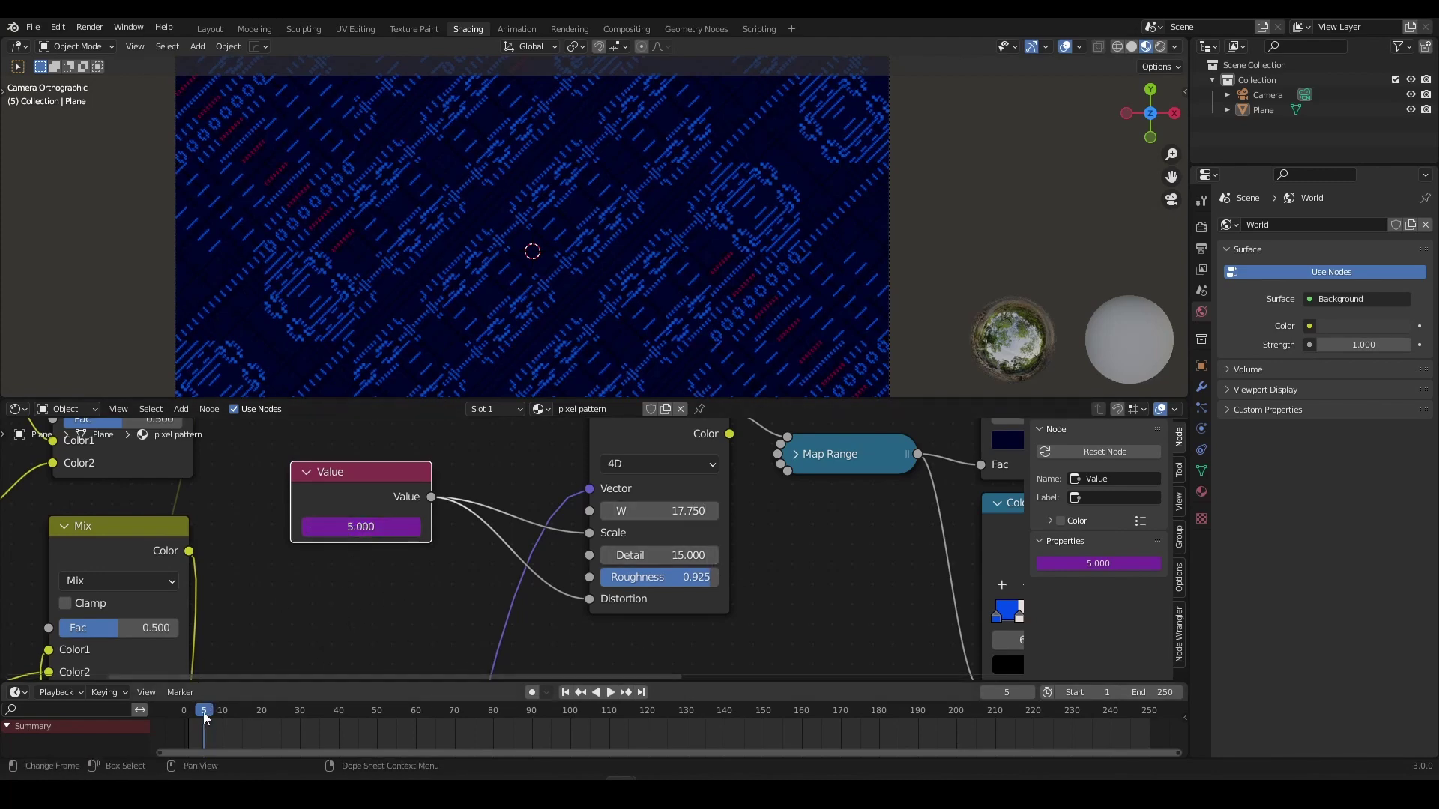
Move the Value node aside and insert a Math node set to Add between it and the Noise Texture's Scale input.
{"action": "left_click_drag", "start_coordinate": [349, 493], "coordinate": [298, 498]}
{"action": "middle_click_drag", "start_coordinate": [427, 483], "coordinate": [375, 464]}
{"action": "key", "text": "shift+a"}
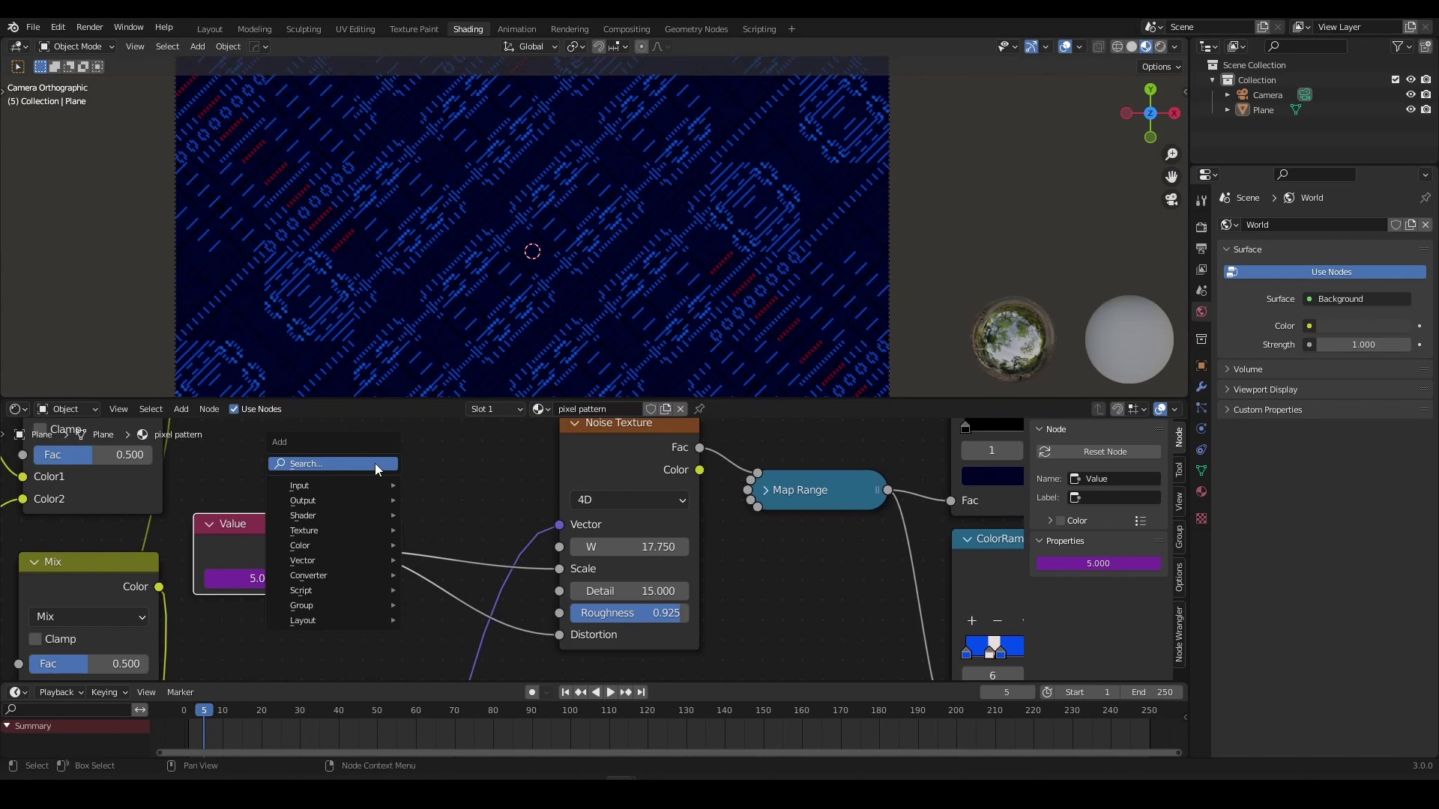
{"action": "left_click", "coordinate": [375, 463]}
{"action": "type", "text": "math"}
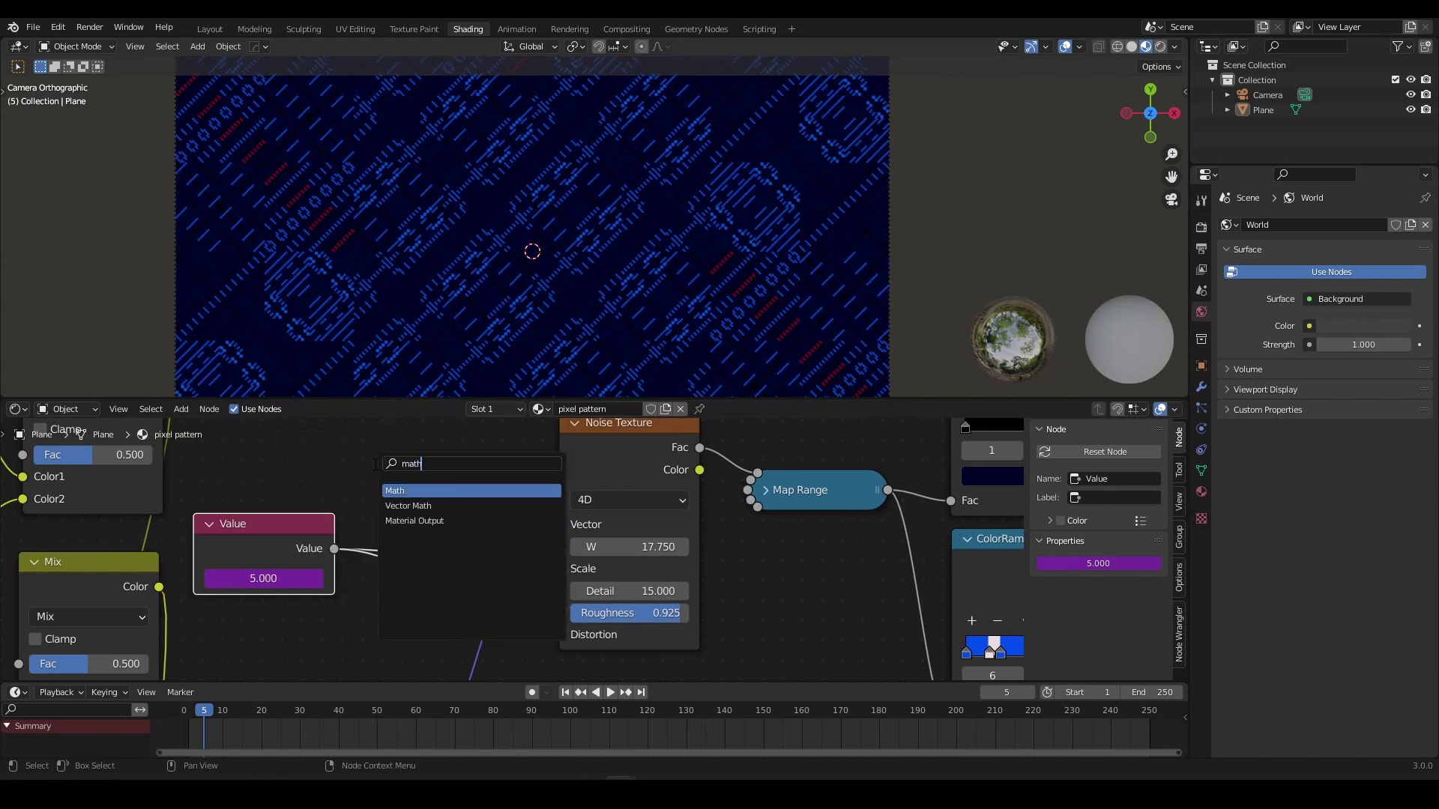
{"action": "key", "text": "Return"}
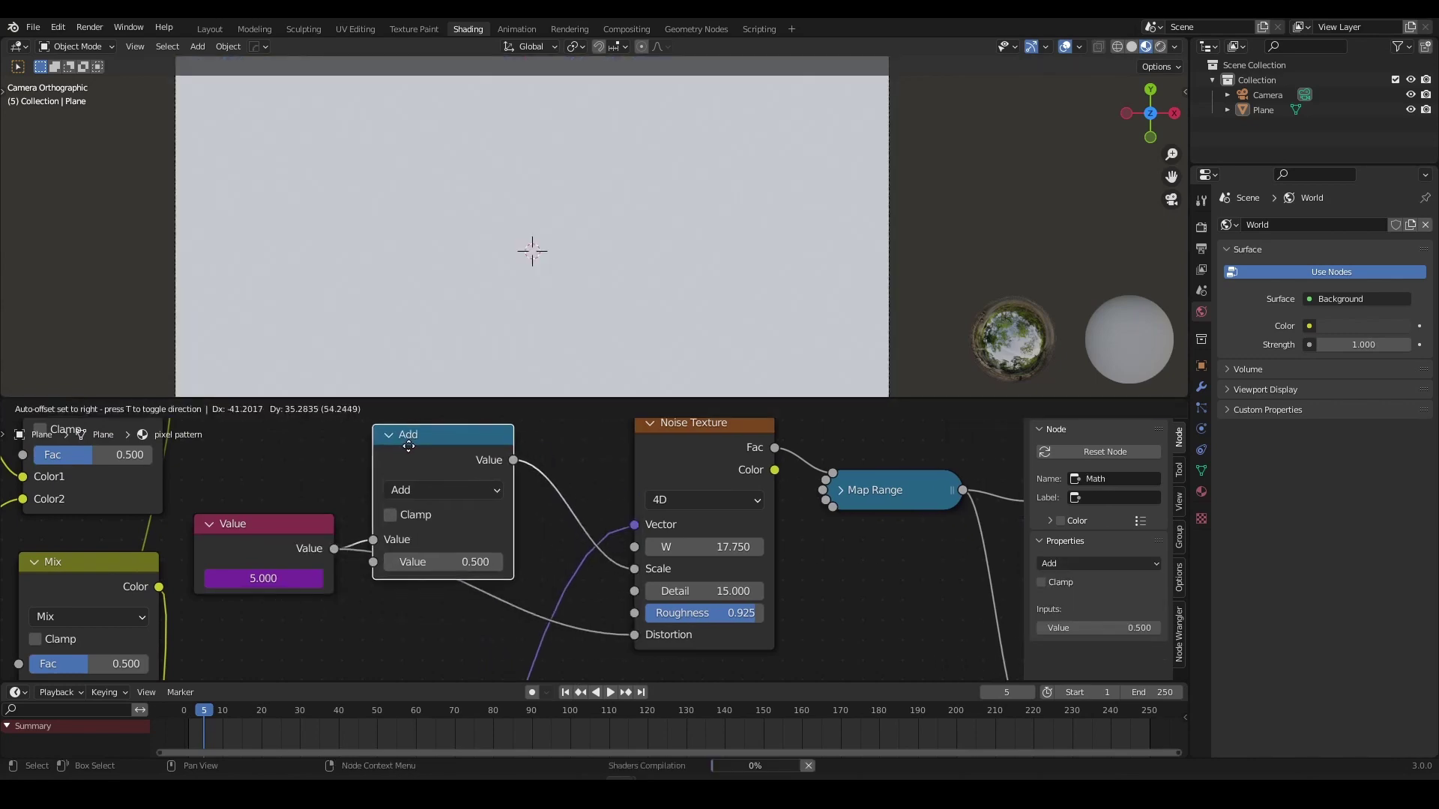
Place the Math node on the link between the Value node and the Noise Texture's Scale, and set it to Divide.
{"action": "left_click_drag", "start_coordinate": [389, 440], "coordinate": [399, 505]}
{"action": "middle_click_drag", "start_coordinate": [566, 576], "coordinate": [533, 506]}
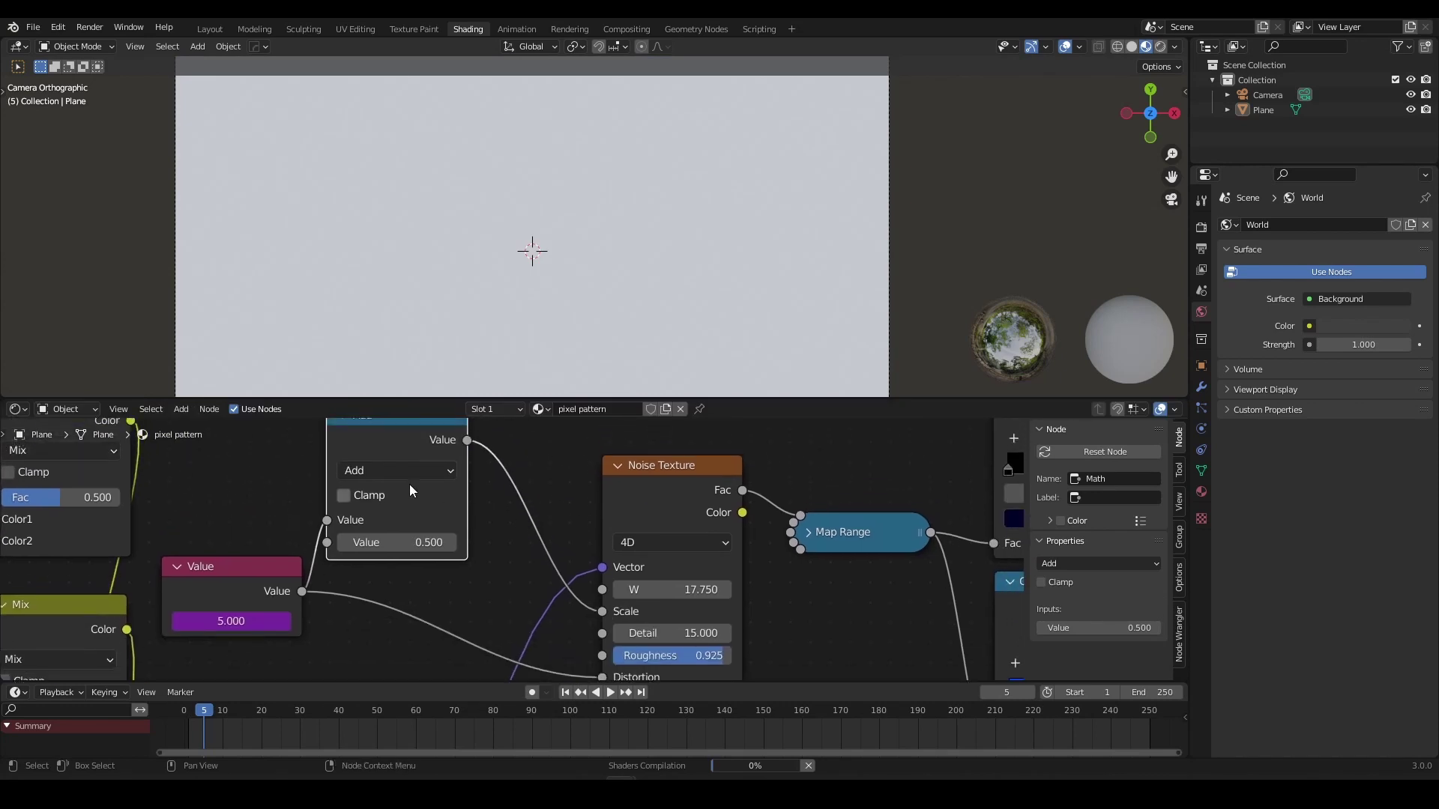
{"action": "left_click", "coordinate": [390, 470]}
{"action": "left_click", "coordinate": [388, 279]}
{"action": "middle_click_drag", "start_coordinate": [505, 487], "coordinate": [488, 465]}
{"action": "scroll", "coordinate": [487, 468], "scroll_direction": "down", "scroll_amount": 1}
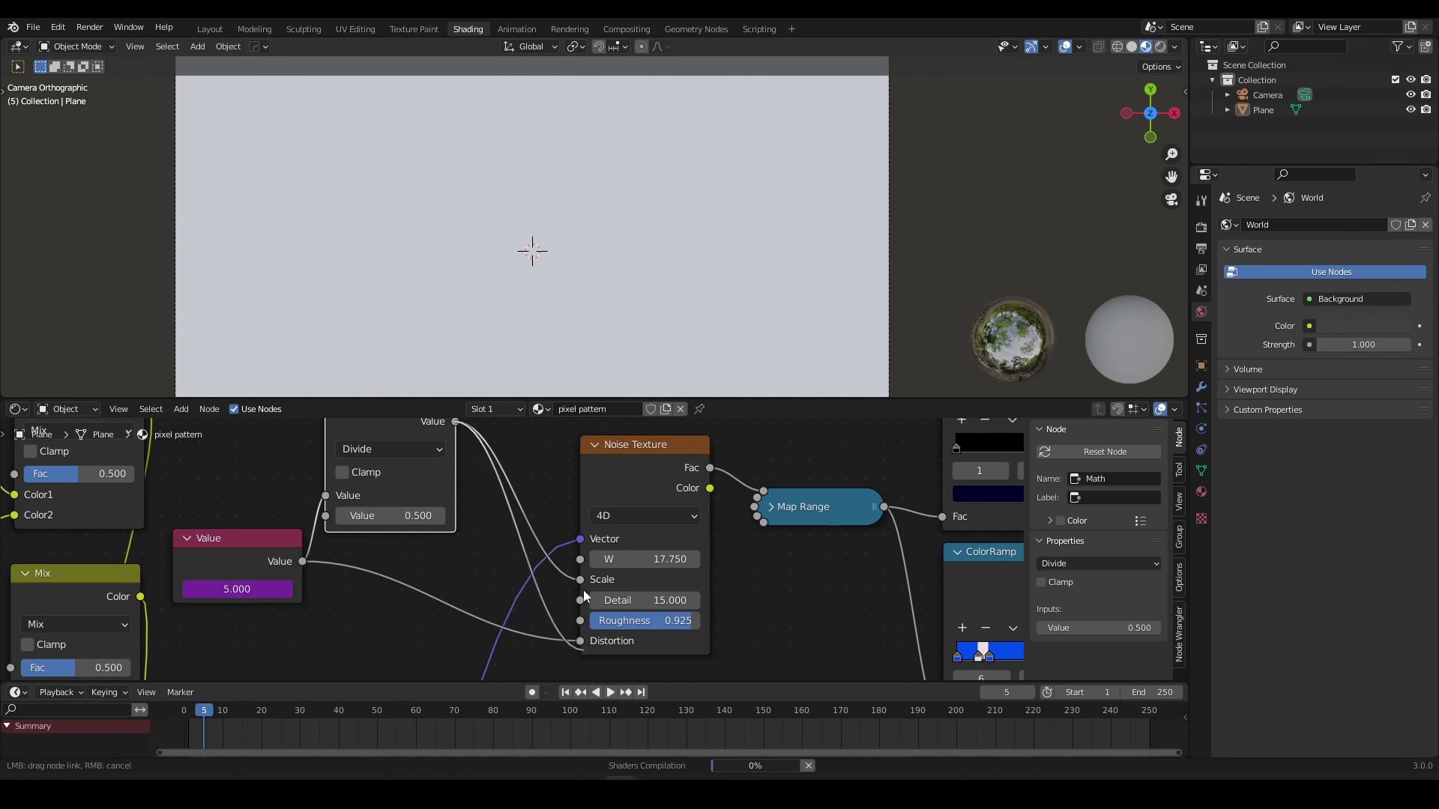
Route the Divide node's output into the Noise Texture's Distortion instead of the direct Value link, and set the divisor to 2.
{"action": "left_click_drag", "start_coordinate": [583, 591], "coordinate": [604, 652]}
{"action": "left_click_drag", "start_coordinate": [455, 426], "coordinate": [574, 640]}
{"action": "double_click", "coordinate": [421, 516]}
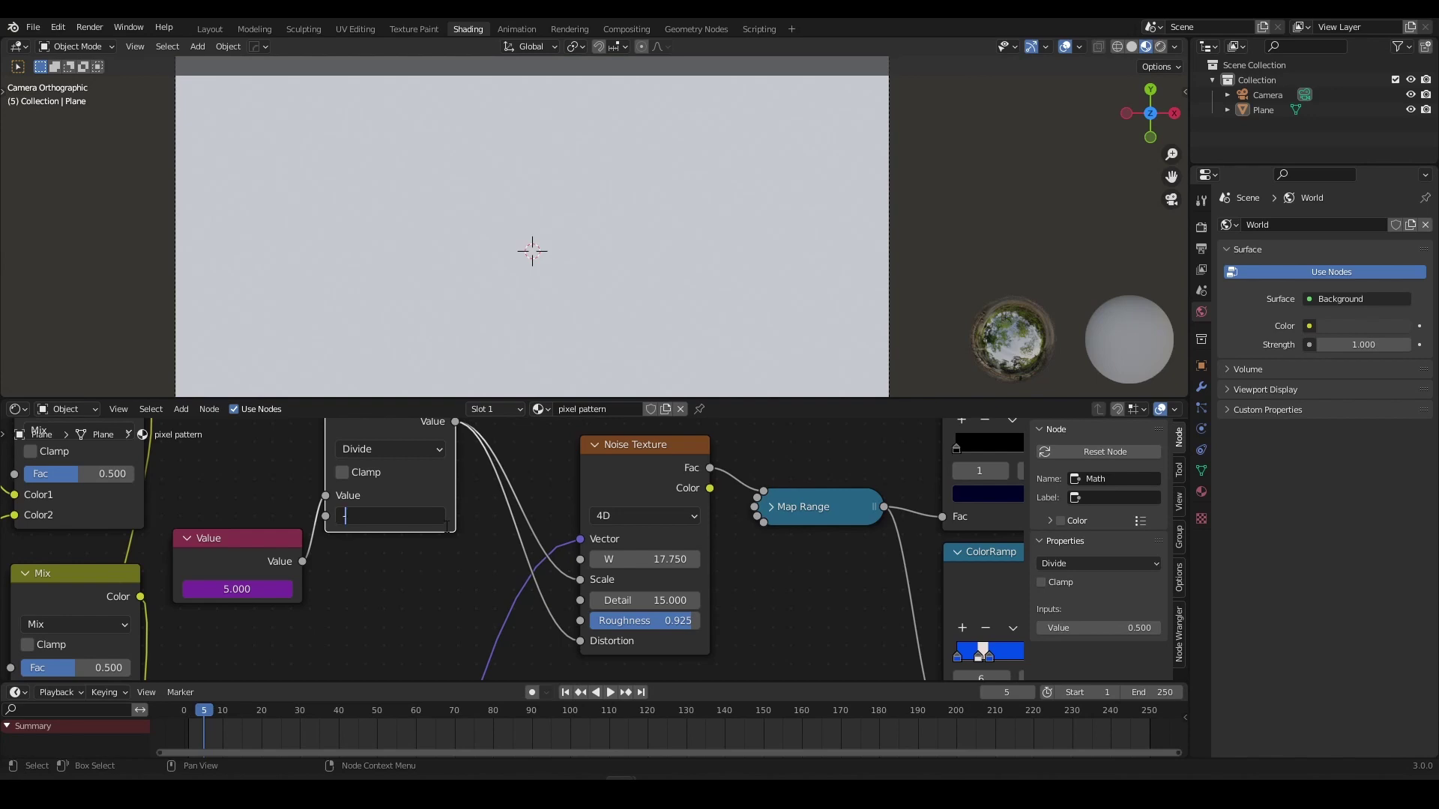
{"action": "type", "text": "2"}
{"action": "key", "text": "Return"}
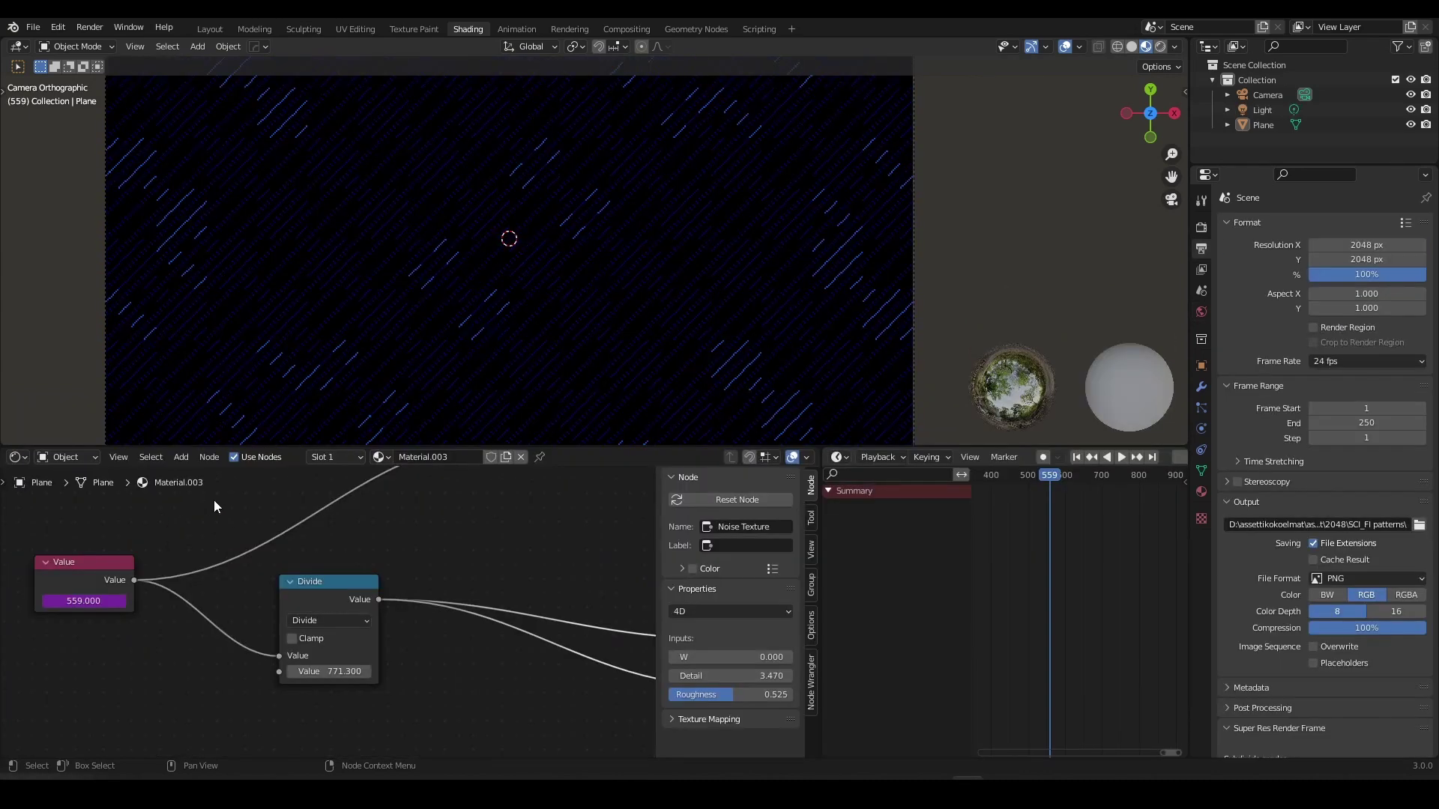
Move the Divide node away from the Value node and advance the animation frame by frame to 705 to examine the pattern's changes.
{"action": "left_click_drag", "start_coordinate": [338, 590], "coordinate": [414, 574]}
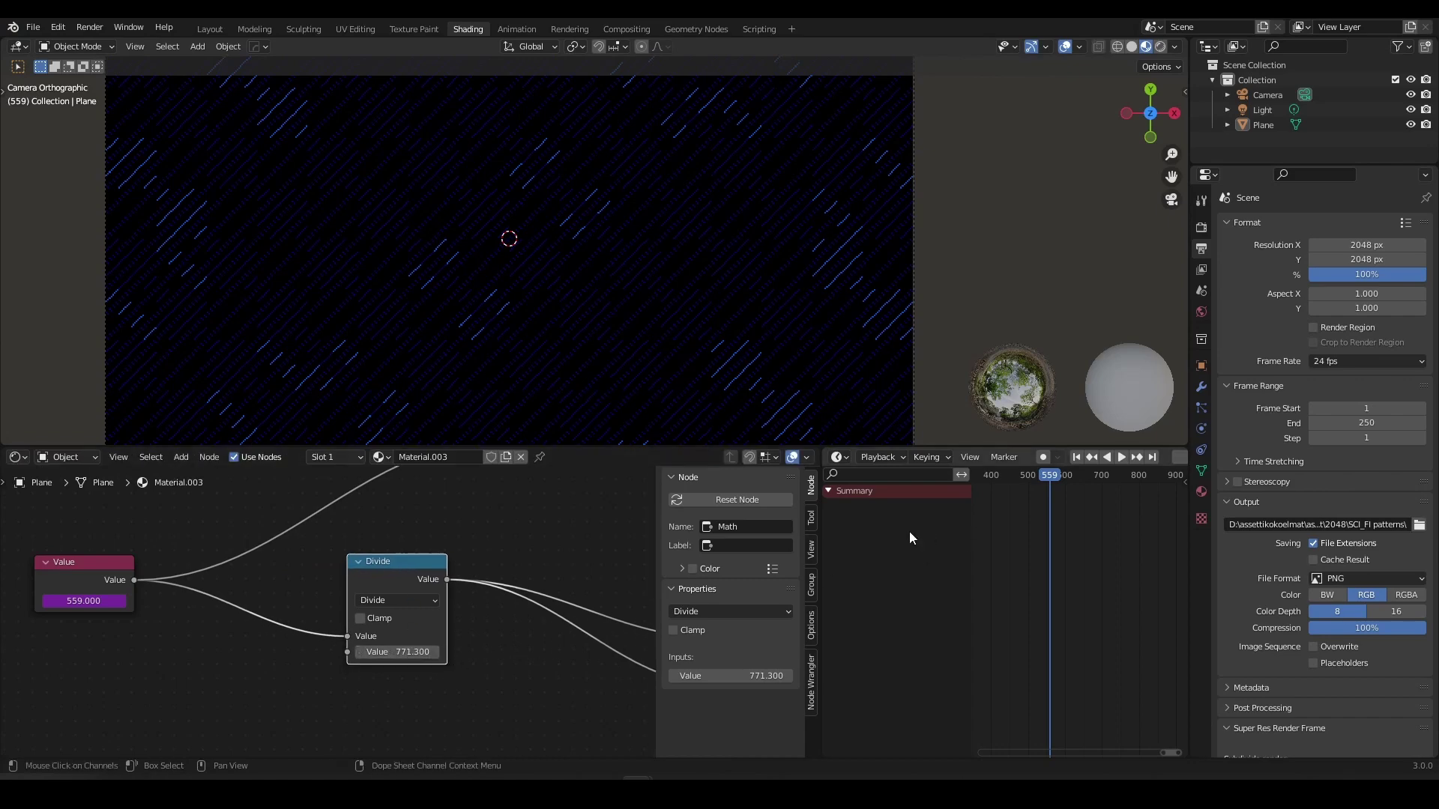
{"action": "key", "text": "Right"}
{"action": "key", "text": "Right"}
{"action": "key", "text": "Right"}
{"action": "key", "text": "Right"}
{"action": "key", "text": "Right"}
{"action": "key", "text": "Right"}
{"action": "key", "text": "Right"}
{"action": "key", "text": "Right"}
{"action": "key", "text": "Right"}
{"action": "key", "text": "Right"}
{"action": "key", "text": "Right"}
{"action": "key", "text": "Right"}
{"action": "key", "text": "Right"}
{"action": "key", "text": "Right"}
{"action": "key", "text": "Right"}
{"action": "key", "text": "Right"}
{"action": "key", "text": "Right"}
{"action": "key", "text": "Right"}
{"action": "key", "text": "Right"}
{"action": "key", "text": "Right"}
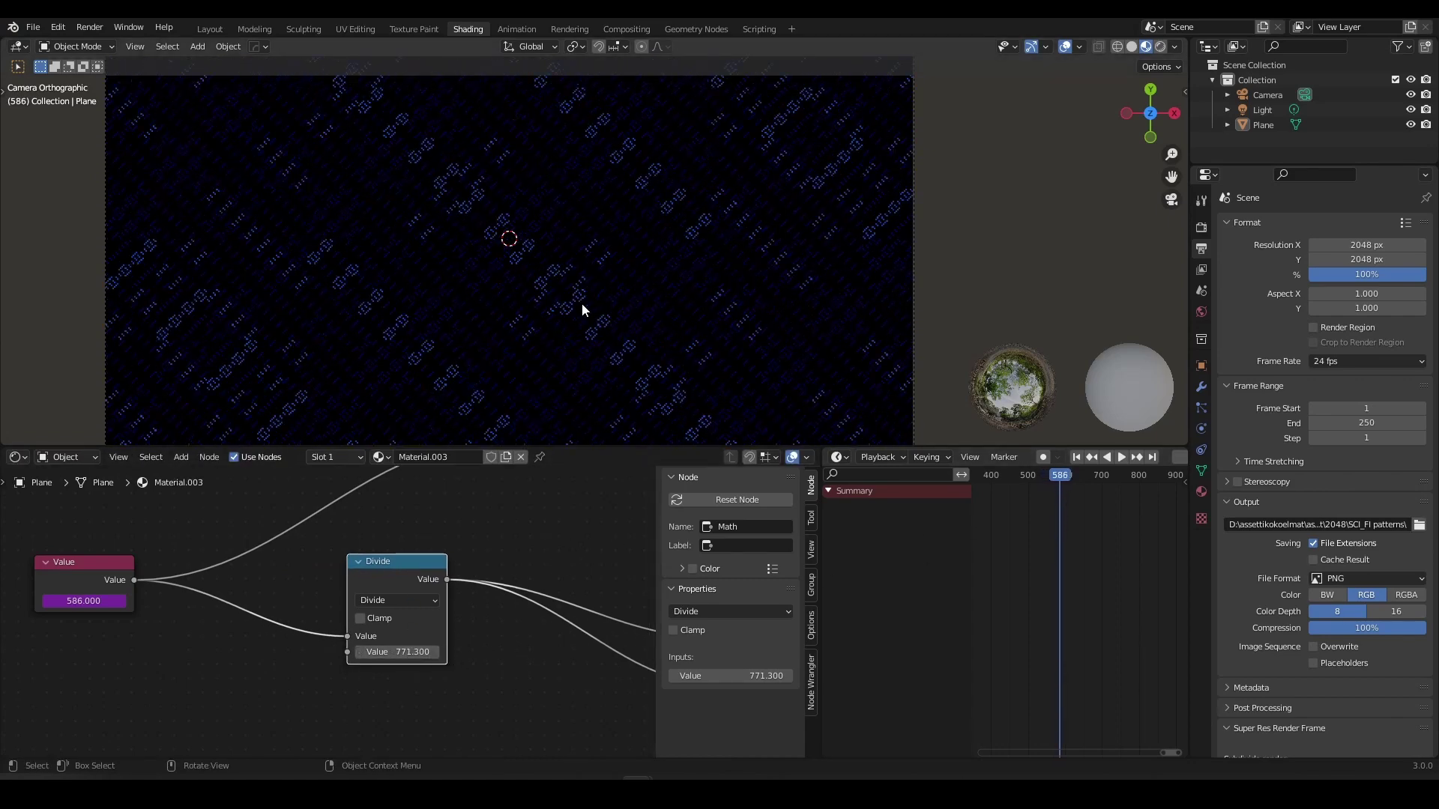
{"action": "key", "text": "Right"}
{"action": "key", "text": "Right"}
{"action": "key", "text": "Right"}
{"action": "key", "text": "Right"}
{"action": "key", "text": "Right"}
{"action": "key", "text": "Right"}
{"action": "key", "text": "Right"}
{"action": "key", "text": "Right"}
{"action": "key", "text": "Right"}
{"action": "key", "text": "Right"}
{"action": "key", "text": "Right"}
{"action": "key", "text": "Right"}
{"action": "key", "text": "Right"}
{"action": "key", "text": "Right"}
{"action": "key", "text": "Right"}
{"action": "key", "text": "Right"}
{"action": "key", "text": "Right"}
{"action": "key", "text": "Right"}
{"action": "key", "text": "Right"}
{"action": "key", "text": "Right"}
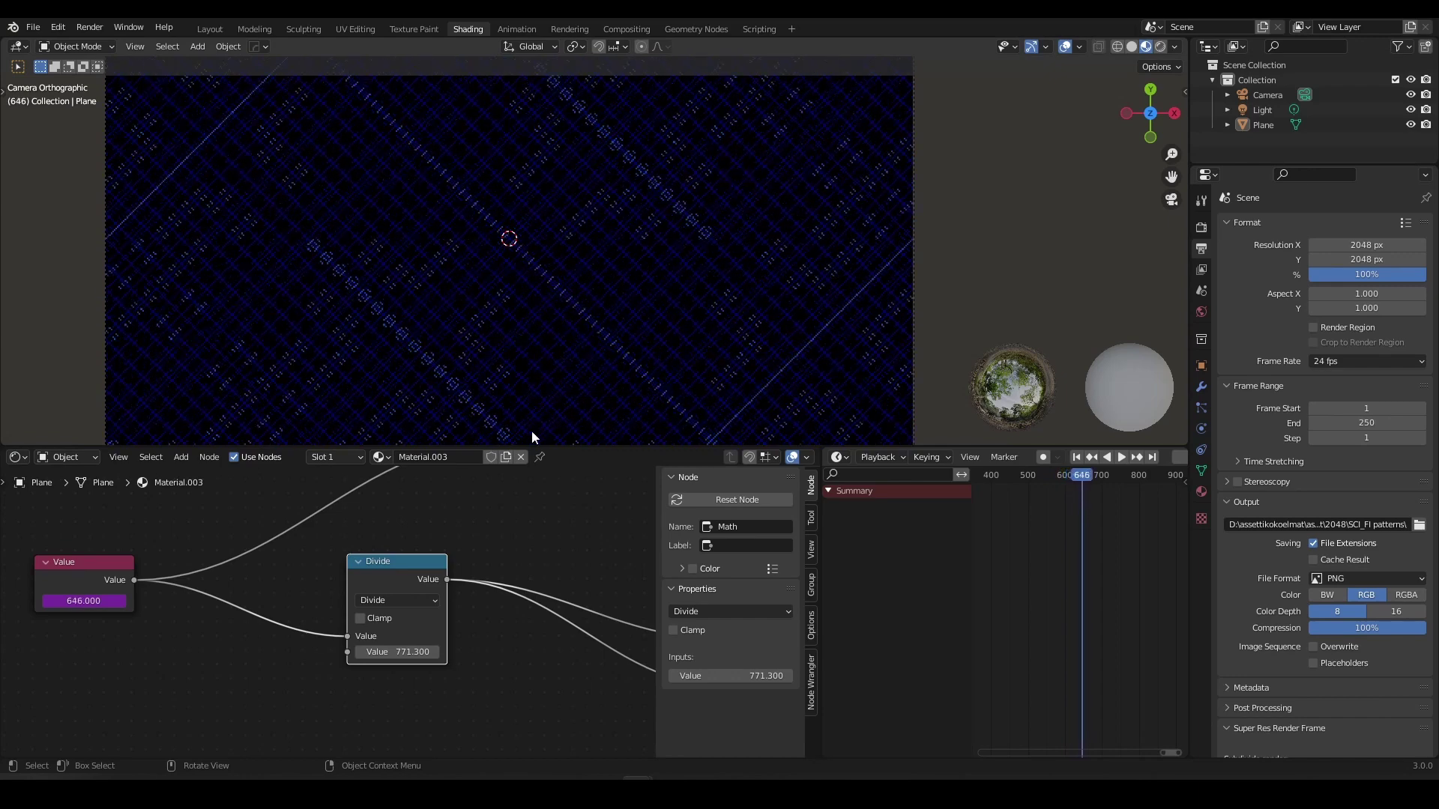
{"action": "key", "text": "Right"}
{"action": "key", "text": "Right"}
{"action": "key", "text": "Right"}
{"action": "key", "text": "Right"}
{"action": "key", "text": "Right"}
{"action": "key", "text": "Right"}
{"action": "key", "text": "Right"}
{"action": "key", "text": "Right"}
{"action": "key", "text": "Right"}
{"action": "key", "text": "Right"}
{"action": "key", "text": "Right"}
{"action": "key", "text": "Right"}
{"action": "key", "text": "Right"}
{"action": "key", "text": "Right"}
{"action": "key", "text": "Right"}
{"action": "key", "text": "Right"}
{"action": "key", "text": "Right"}
{"action": "key", "text": "Right"}
{"action": "key", "text": "Right"}
{"action": "key", "text": "Right"}
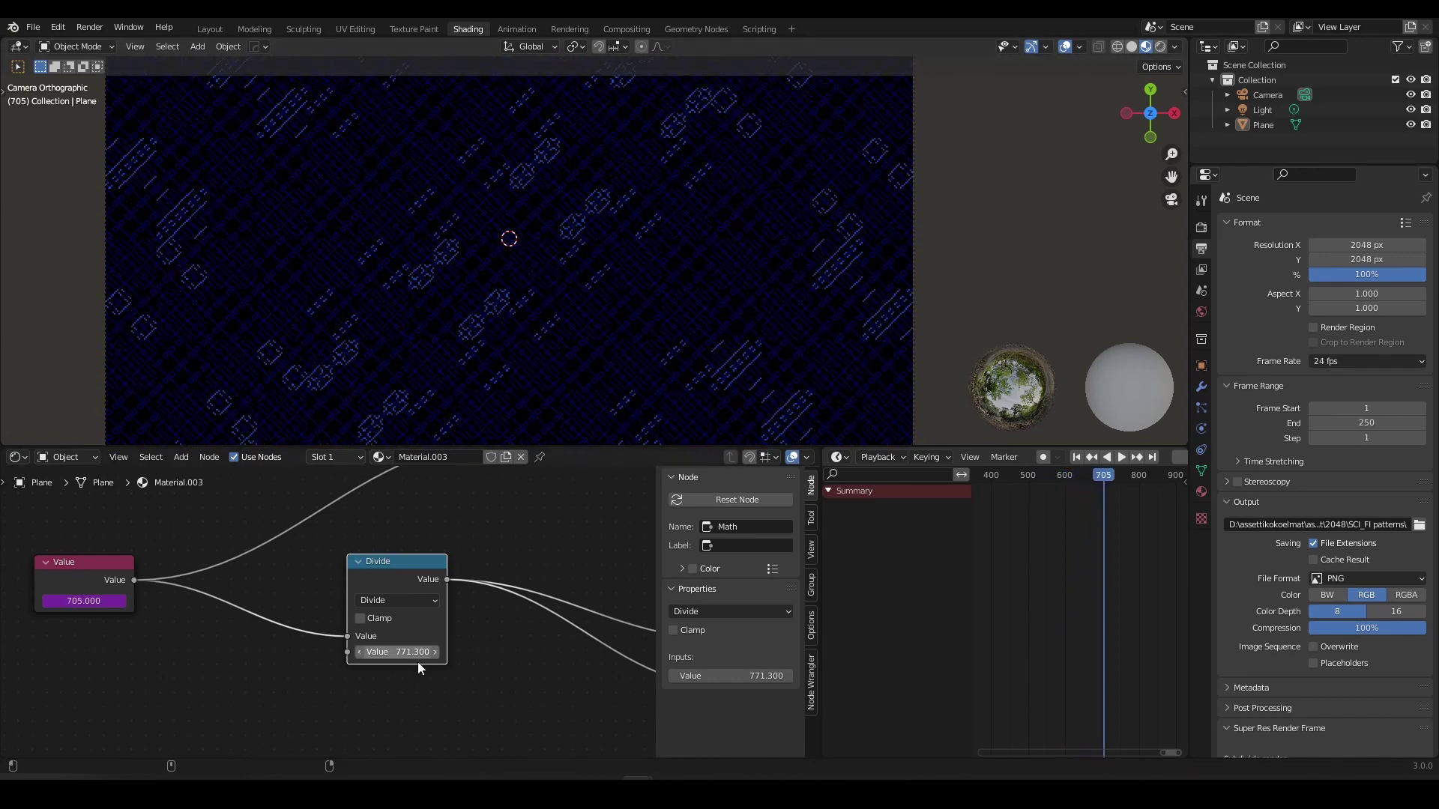
Raise the Divide node's divisor to 1124.1 and advance frame by frame past 859 to examine how the pattern changes.
{"action": "left_click_drag", "start_coordinate": [397, 652], "coordinate": [480, 652]}
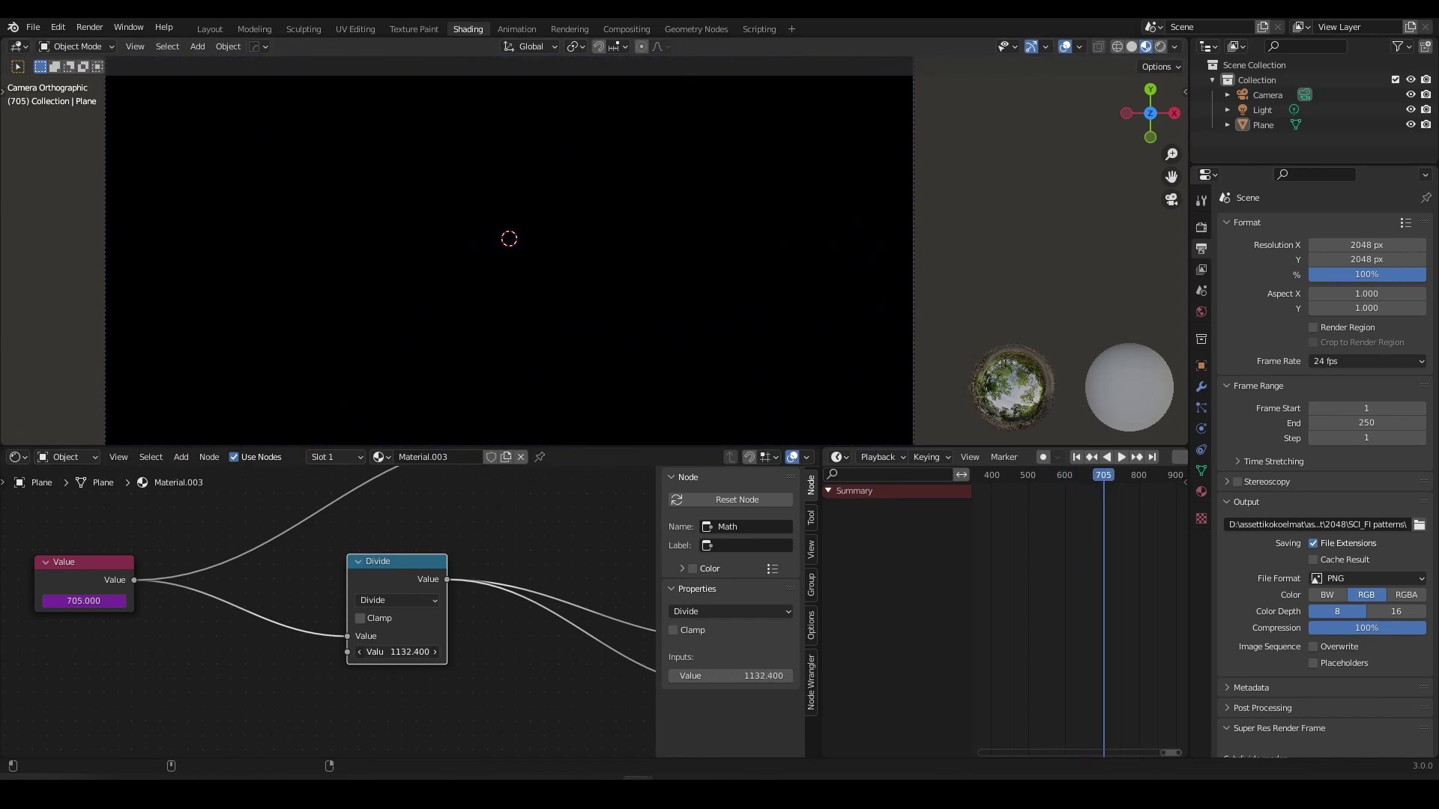
{"action": "key", "text": "Right"}
{"action": "key", "text": "Right"}
{"action": "key", "text": "Right"}
{"action": "key", "text": "Right"}
{"action": "key", "text": "Right"}
{"action": "key", "text": "Right"}
{"action": "key", "text": "Right"}
{"action": "key", "text": "Right"}
{"action": "key", "text": "Right"}
{"action": "key", "text": "Right"}
{"action": "key", "text": "Right"}
{"action": "key", "text": "Right"}
{"action": "key", "text": "Right"}
{"action": "key", "text": "Right"}
{"action": "key", "text": "Right"}
{"action": "key", "text": "Right"}
{"action": "key", "text": "Right"}
{"action": "key", "text": "Right"}
{"action": "key", "text": "Right"}
{"action": "key", "text": "Right"}
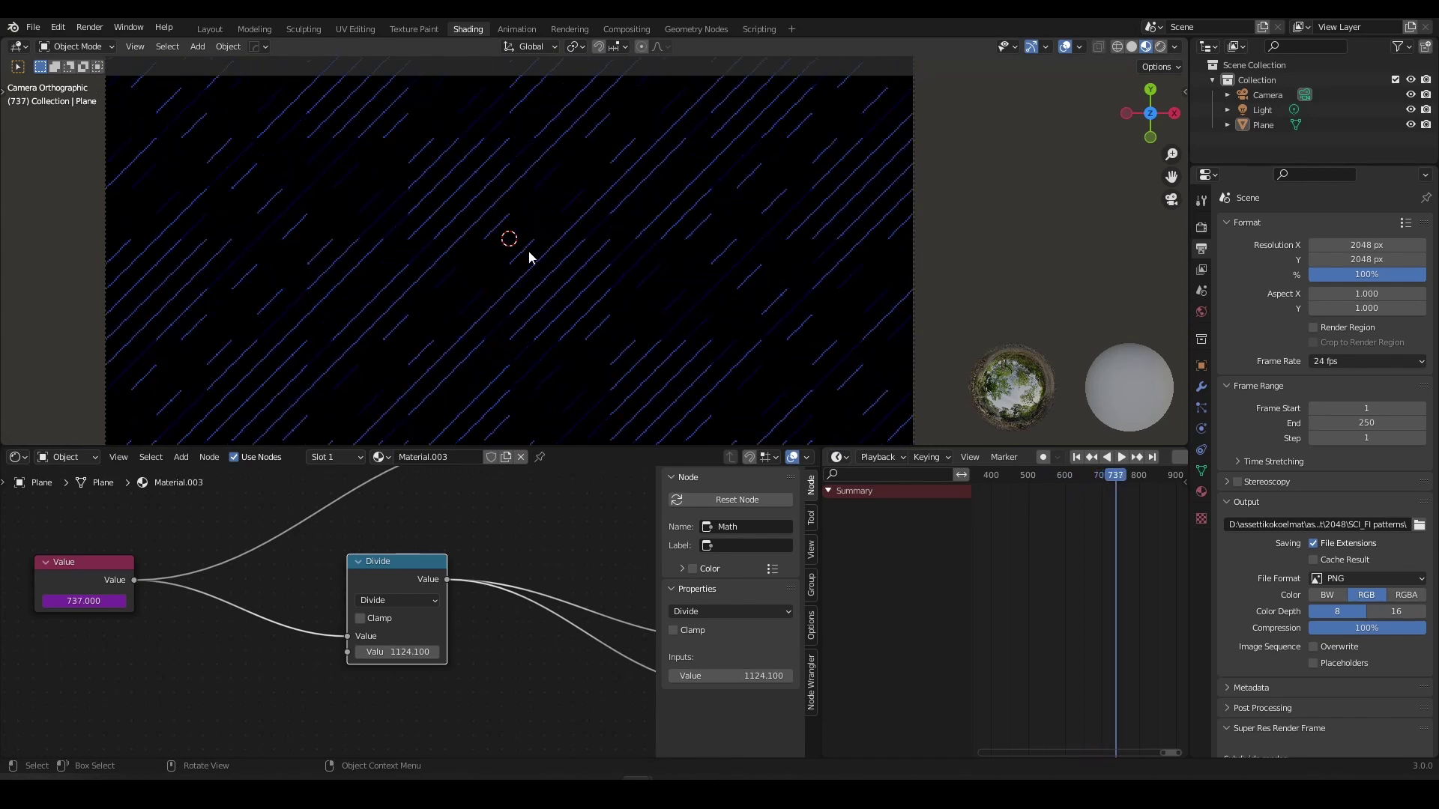
{"action": "key", "text": "Right"}
{"action": "key", "text": "Right"}
{"action": "key", "text": "Right"}
{"action": "key", "text": "Right"}
{"action": "key", "text": "Right"}
{"action": "key", "text": "Right"}
{"action": "key", "text": "Right"}
{"action": "key", "text": "Right"}
{"action": "key", "text": "Right"}
{"action": "key", "text": "Right"}
{"action": "key", "text": "Right"}
{"action": "key", "text": "Right"}
{"action": "key", "text": "Right"}
{"action": "key", "text": "Right"}
{"action": "key", "text": "Right"}
{"action": "key", "text": "Right"}
{"action": "key", "text": "Right"}
{"action": "key", "text": "Right"}
{"action": "key", "text": "Right"}
{"action": "key", "text": "Right"}
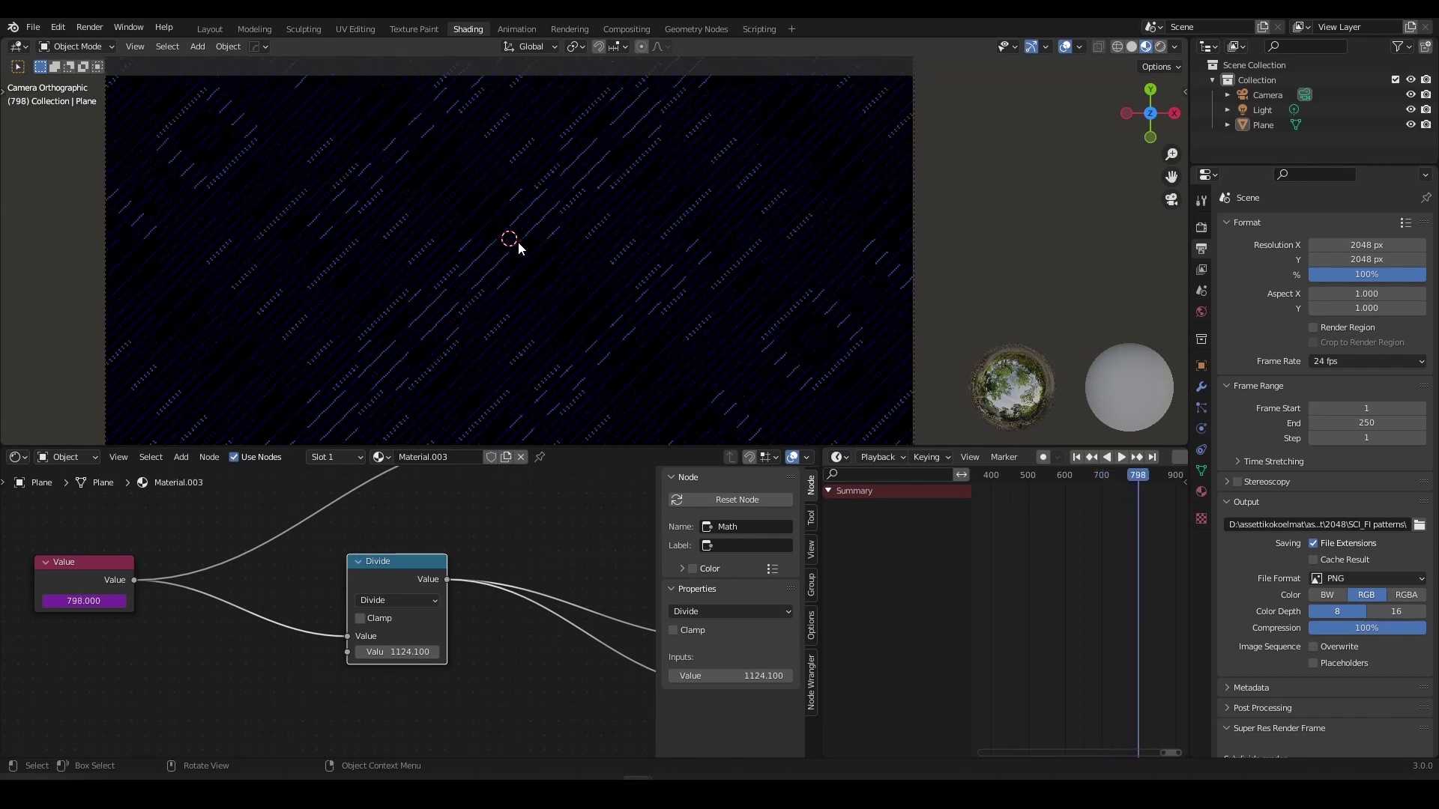
{"action": "key", "text": "Right"}
{"action": "key", "text": "Right"}
{"action": "key", "text": "Right"}
{"action": "key", "text": "Right"}
{"action": "key", "text": "Right"}
{"action": "key", "text": "Right"}
{"action": "key", "text": "Right"}
{"action": "key", "text": "Right"}
{"action": "key", "text": "Right"}
{"action": "key", "text": "Right"}
{"action": "key", "text": "Right"}
{"action": "key", "text": "Right"}
{"action": "key", "text": "Right"}
{"action": "key", "text": "Right"}
{"action": "key", "text": "Right"}
{"action": "key", "text": "Right"}
{"action": "key", "text": "Right"}
{"action": "key", "text": "Right"}
{"action": "key", "text": "Right"}
{"action": "key", "text": "Right"}
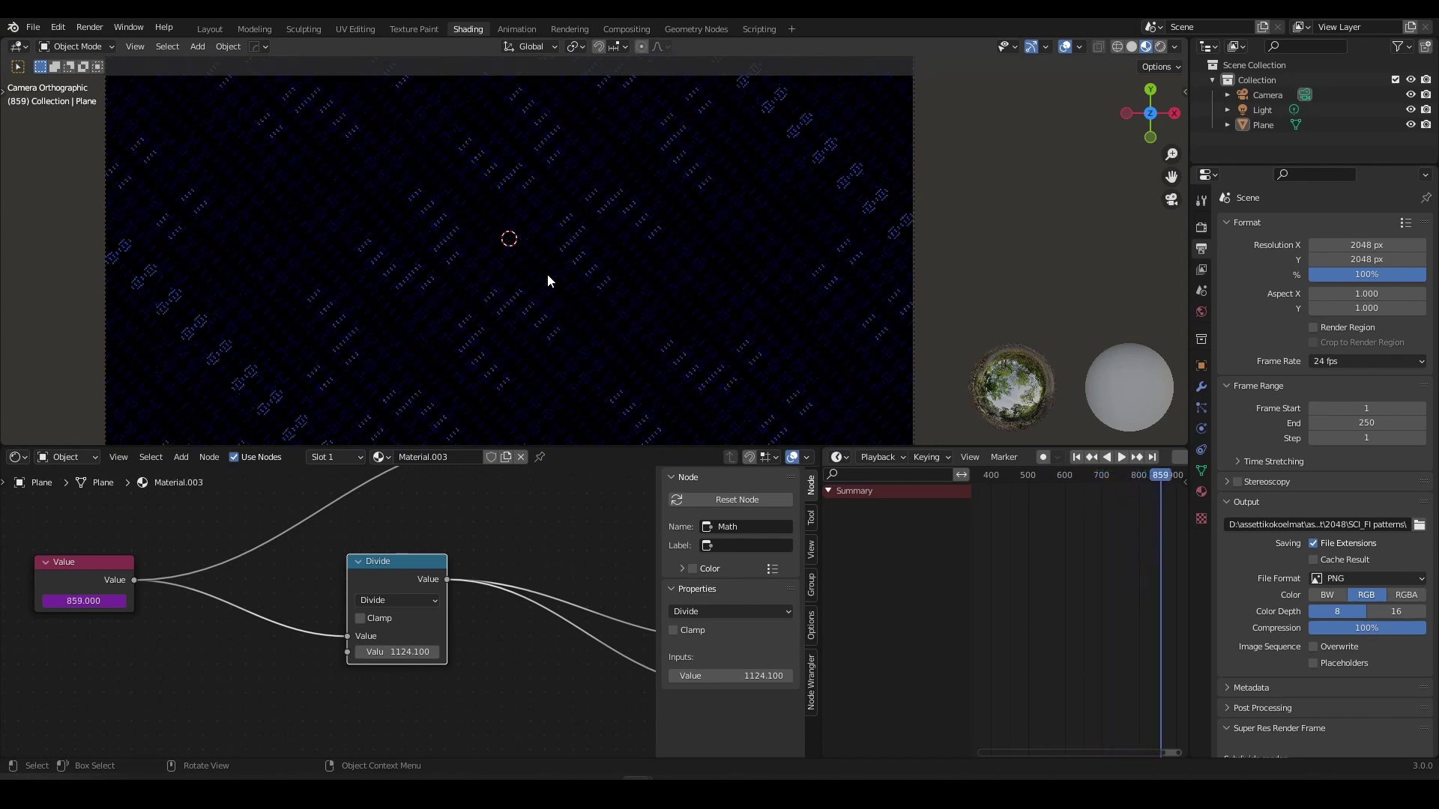
{"action": "key", "text": "Right"}
{"action": "key", "text": "Right"}
{"action": "key", "text": "Right"}
{"action": "key", "text": "Right"}
{"action": "key", "text": "Right"}
{"action": "key", "text": "Right"}
{"action": "key", "text": "Right"}
{"action": "key", "text": "Right"}
{"action": "key", "text": "Right"}
{"action": "key", "text": "Right"}
{"action": "key", "text": "Right"}
{"action": "key", "text": "Right"}
{"action": "key", "text": "Right"}
{"action": "key", "text": "Right"}
{"action": "key", "text": "Right"}
{"action": "key", "text": "Right"}
{"action": "key", "text": "Right"}
{"action": "key", "text": "Right"}
{"action": "key", "text": "Right"}
{"action": "key", "text": "Right"}
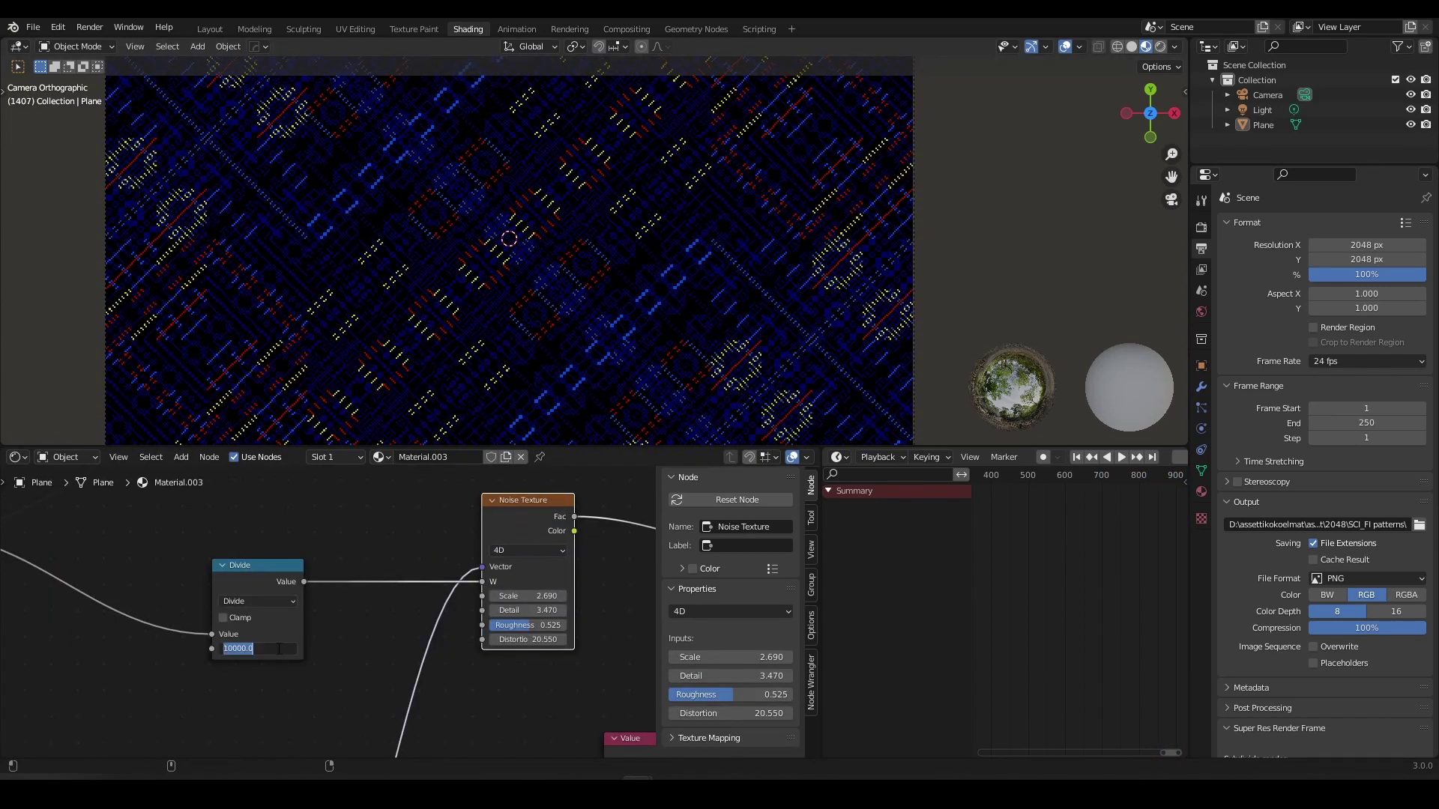
Set the divisor of the Divide node feeding the Noise Texture's W input to 100000.
{"action": "key", "text": "Return"}
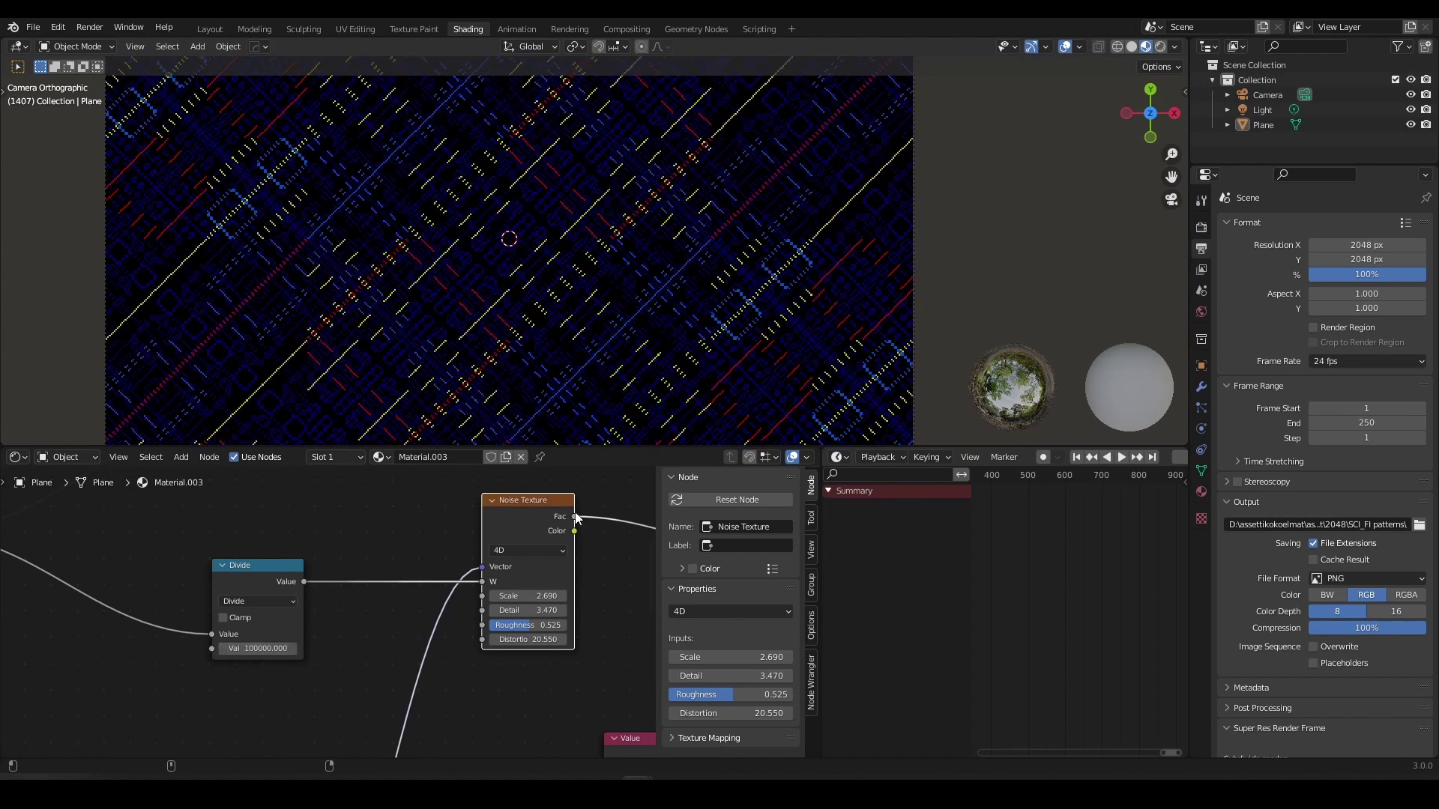
Advance the animation frame by frame past 1449 to examine how the pattern changes.
{"action": "key", "text": "Right"}
{"action": "key", "text": "Right"}
{"action": "key", "text": "Right"}
{"action": "key", "text": "Right"}
{"action": "key", "text": "Right"}
{"action": "key", "text": "Right"}
{"action": "key", "text": "Right"}
{"action": "key", "text": "Right"}
{"action": "key", "text": "Right"}
{"action": "key", "text": "Right"}
{"action": "key", "text": "Right"}
{"action": "key", "text": "Right"}
{"action": "key", "text": "Right"}
{"action": "key", "text": "Right"}
{"action": "key", "text": "Right"}
{"action": "key", "text": "Right"}
{"action": "key", "text": "Right"}
{"action": "key", "text": "Right"}
{"action": "key", "text": "Right"}
{"action": "key", "text": "Right"}
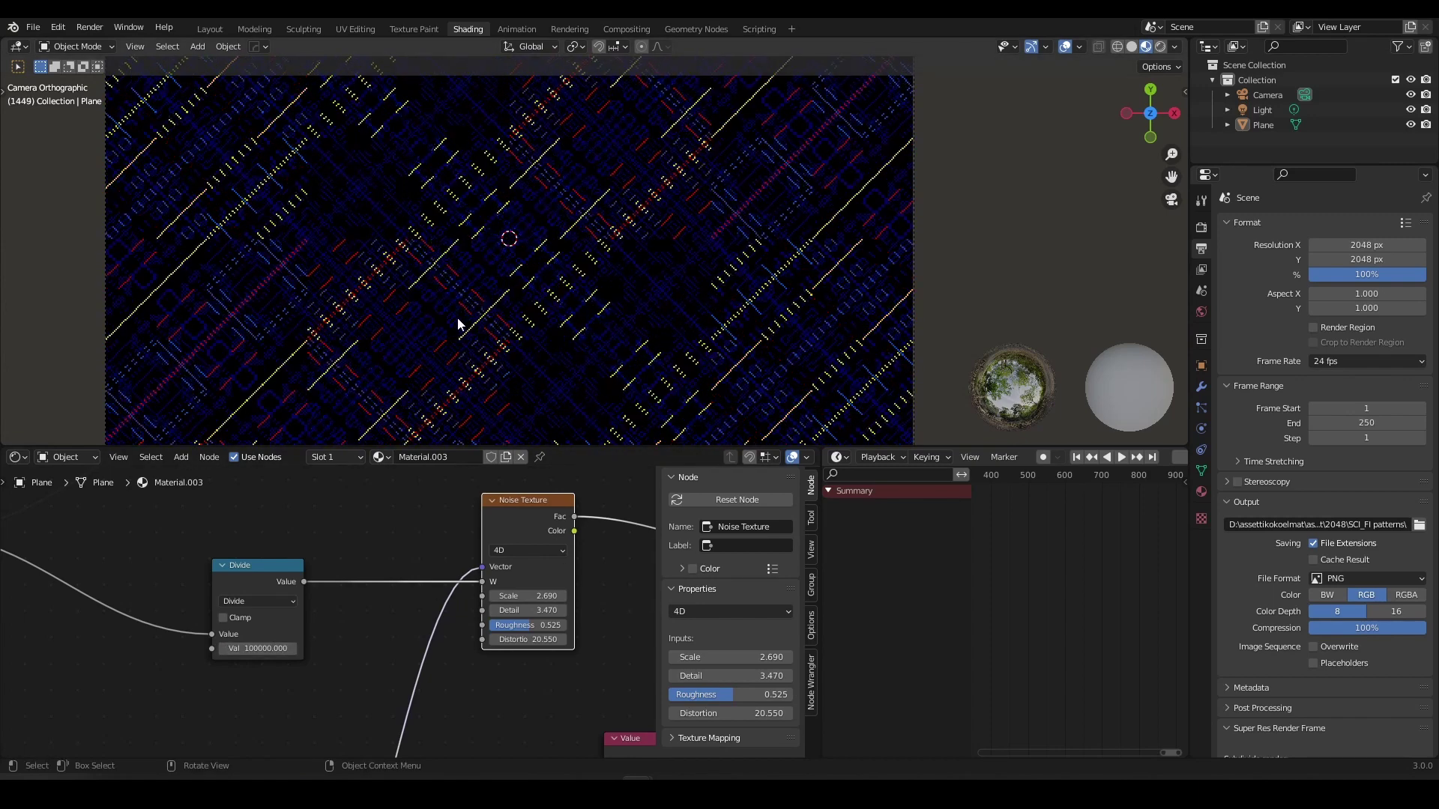
{"action": "key", "text": "Right"}
{"action": "key", "text": "Right"}
{"action": "key", "text": "Right"}
{"action": "key", "text": "Right"}
{"action": "key", "text": "Right"}
{"action": "key", "text": "Right"}
{"action": "key", "text": "Right"}
{"action": "key", "text": "Right"}
{"action": "key", "text": "Right"}
{"action": "key", "text": "Right"}
{"action": "key", "text": "Right"}
{"action": "key", "text": "Right"}
{"action": "key", "text": "Right"}
{"action": "key", "text": "Right"}
{"action": "key", "text": "Right"}
{"action": "key", "text": "Right"}
{"action": "key", "text": "Right"}
{"action": "key", "text": "Right"}
{"action": "key", "text": "Right"}
{"action": "key", "text": "Right"}
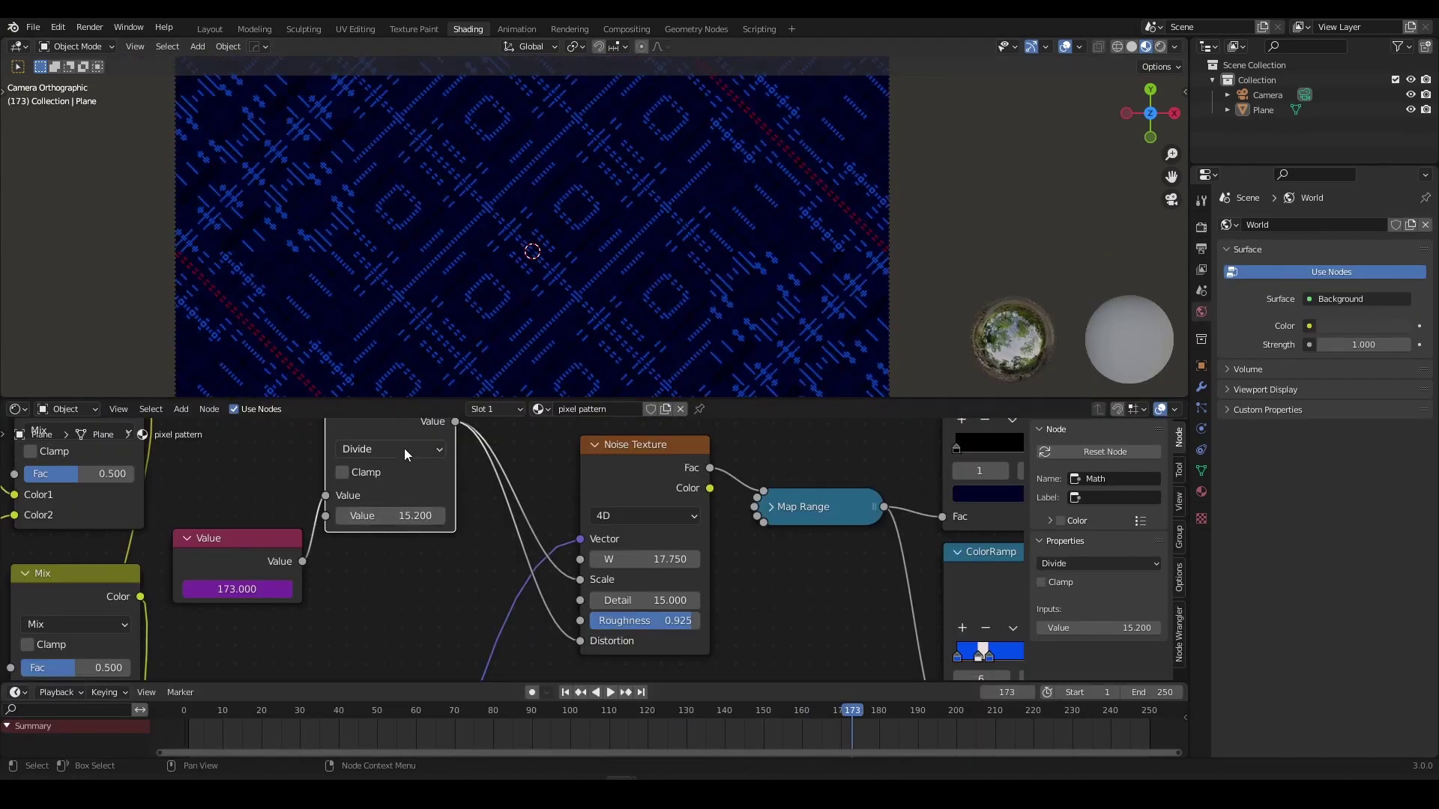
Scrub through the timeline to examine the pixel pattern and lower the Noise Texture's Roughness to about 0.008.
{"action": "left_click_drag", "start_coordinate": [860, 717], "coordinate": [1090, 708]}
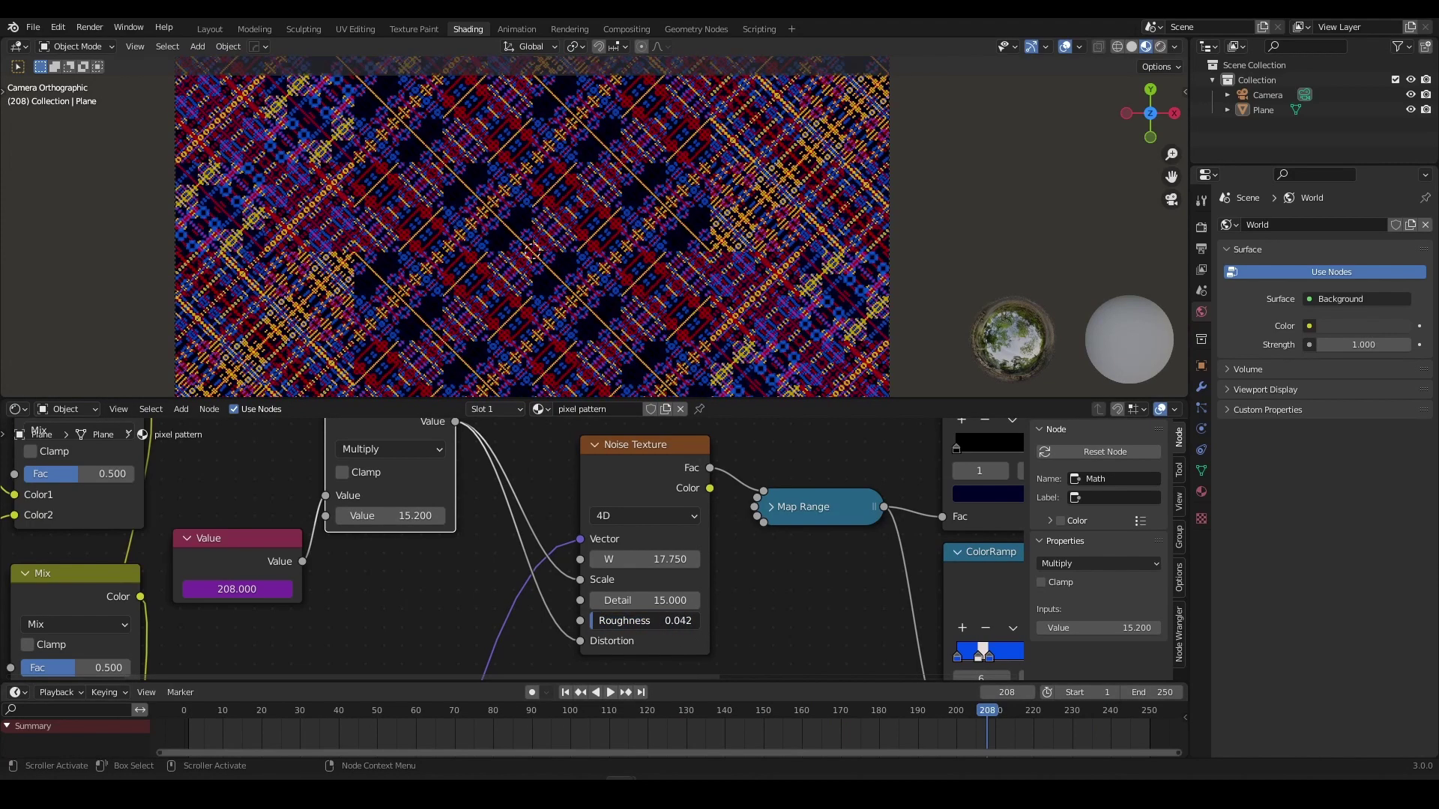
{"action": "left_click_drag", "start_coordinate": [644, 620], "coordinate": [590, 620]}
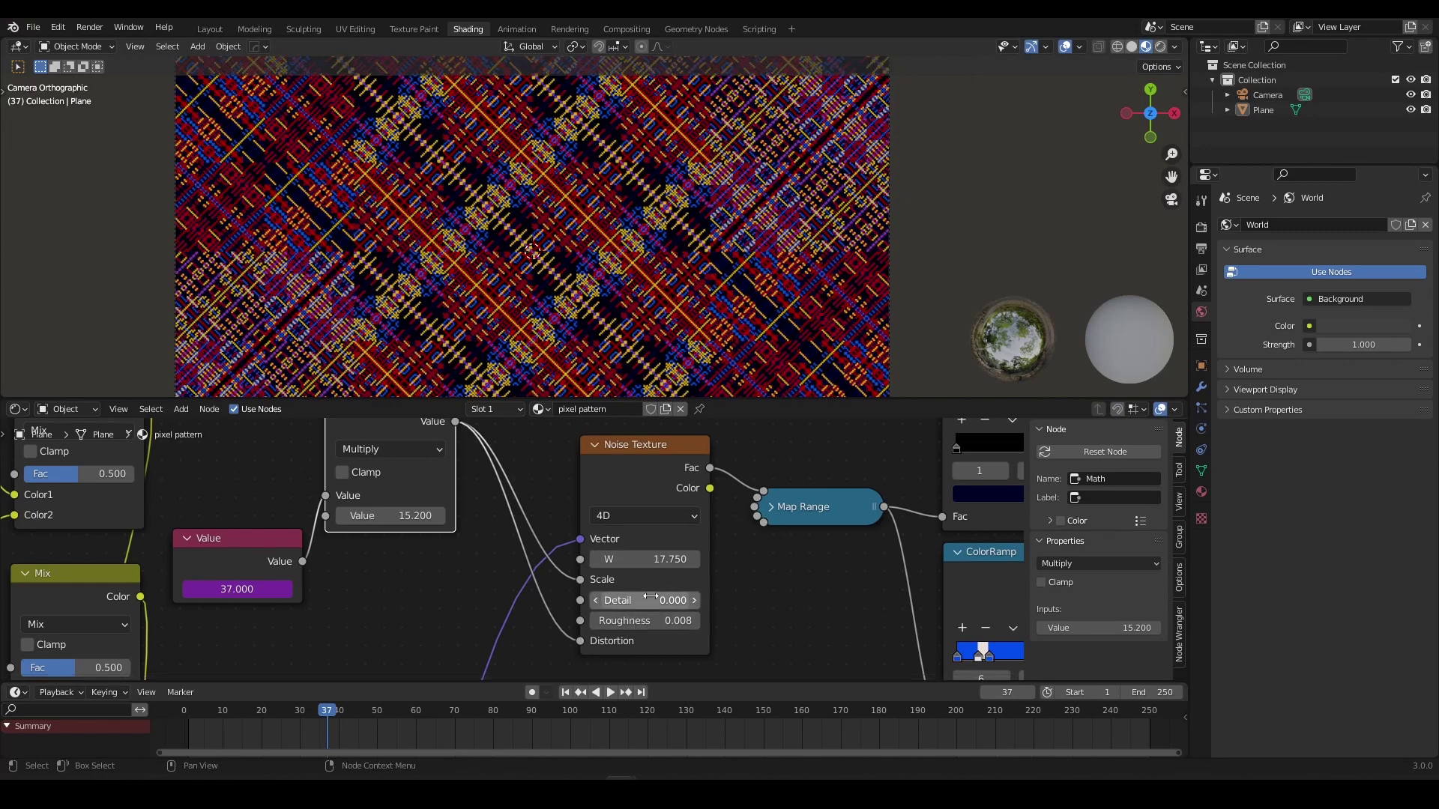
Move the Value and Multiply nodes up and away from the Noise Texture to free space below them.
{"action": "middle_click_drag", "start_coordinate": [748, 592], "coordinate": [594, 622]}
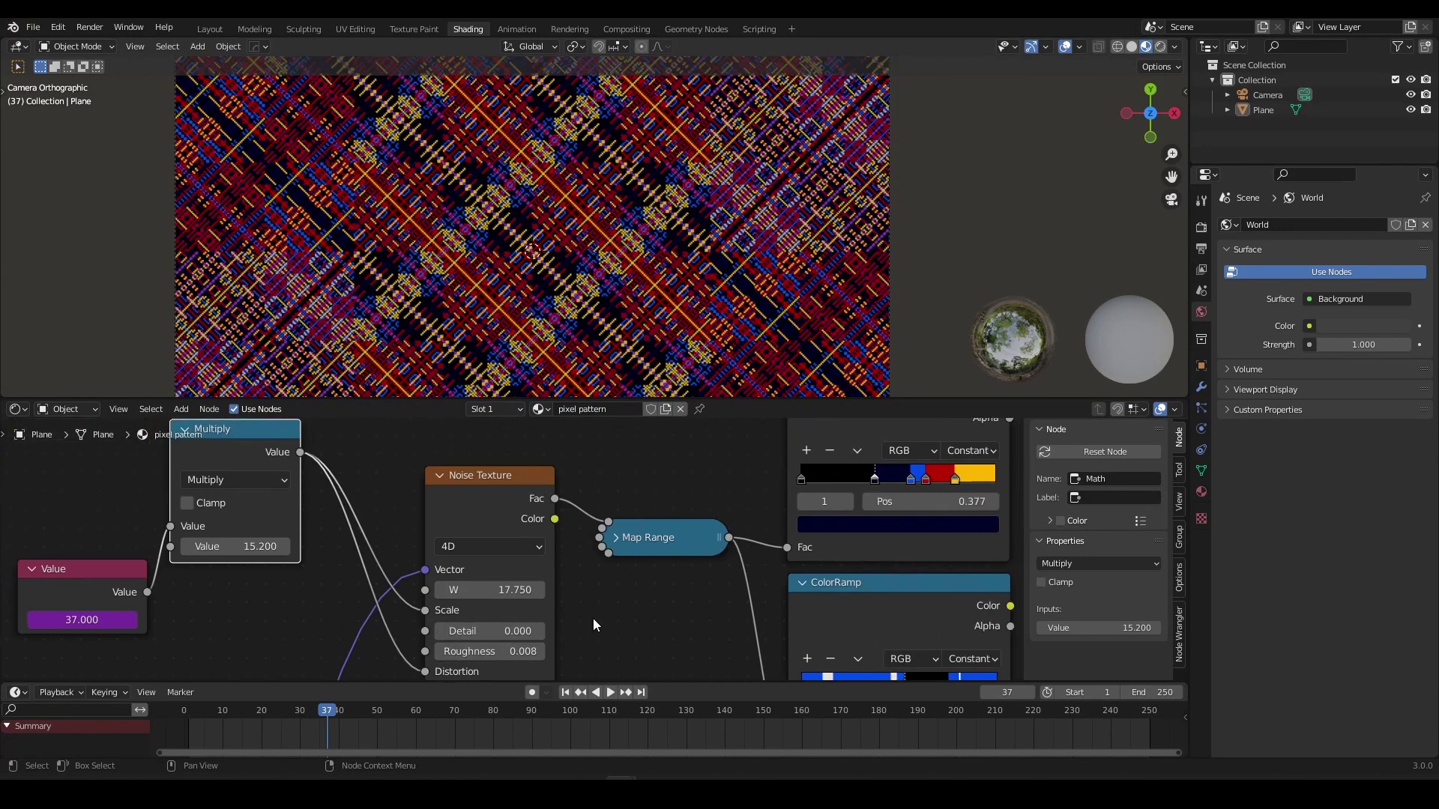
{"action": "scroll", "coordinate": [655, 548], "scroll_direction": "down", "scroll_amount": 3}
{"action": "scroll", "coordinate": [659, 541], "scroll_direction": "down", "scroll_amount": 7}
{"action": "middle_click_drag", "start_coordinate": [706, 518], "coordinate": [538, 533]}
{"action": "left_click_drag", "start_coordinate": [787, 460], "coordinate": [331, 676]}
{"action": "key", "text": "g"}
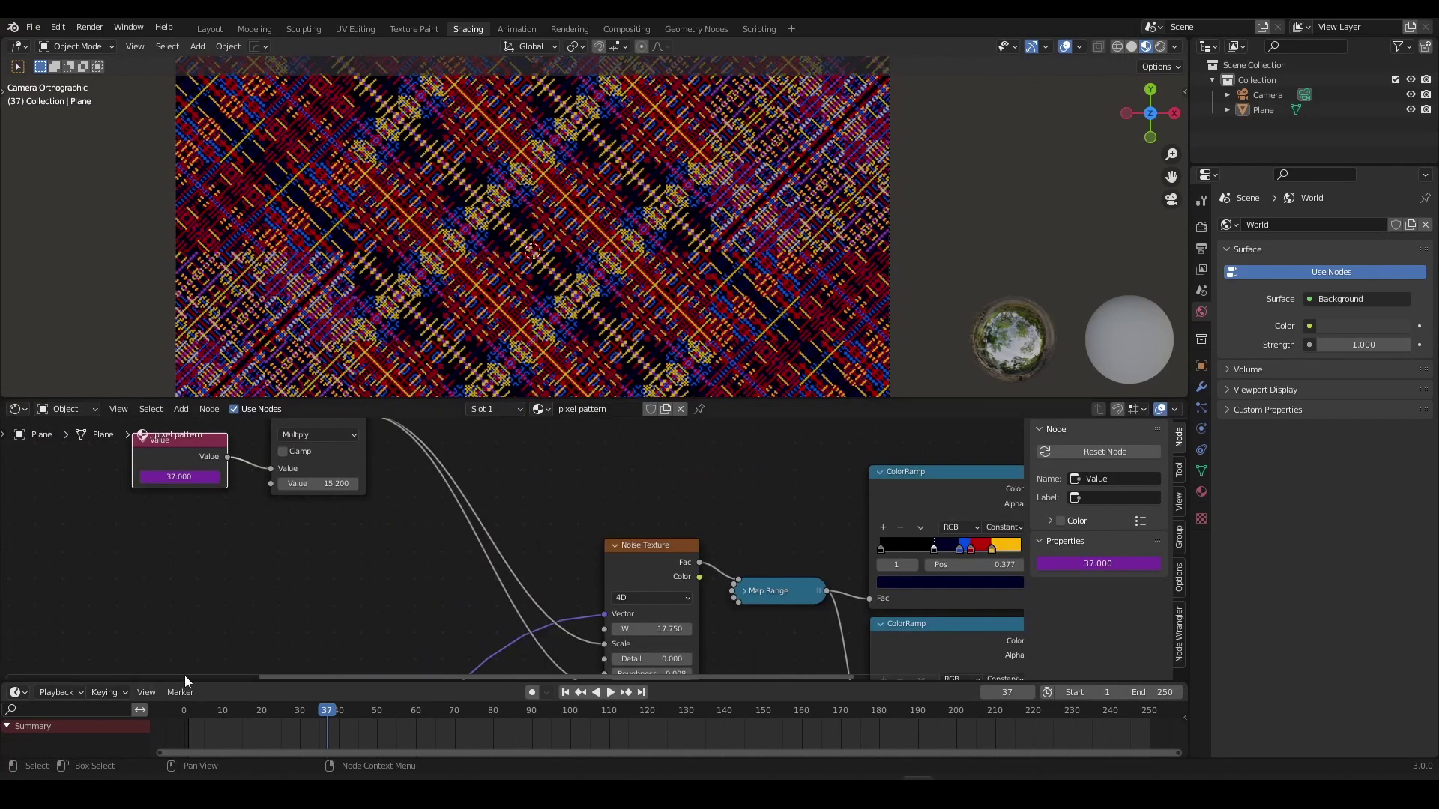
{"action": "middle_click_drag", "start_coordinate": [212, 558], "coordinate": [222, 574]}
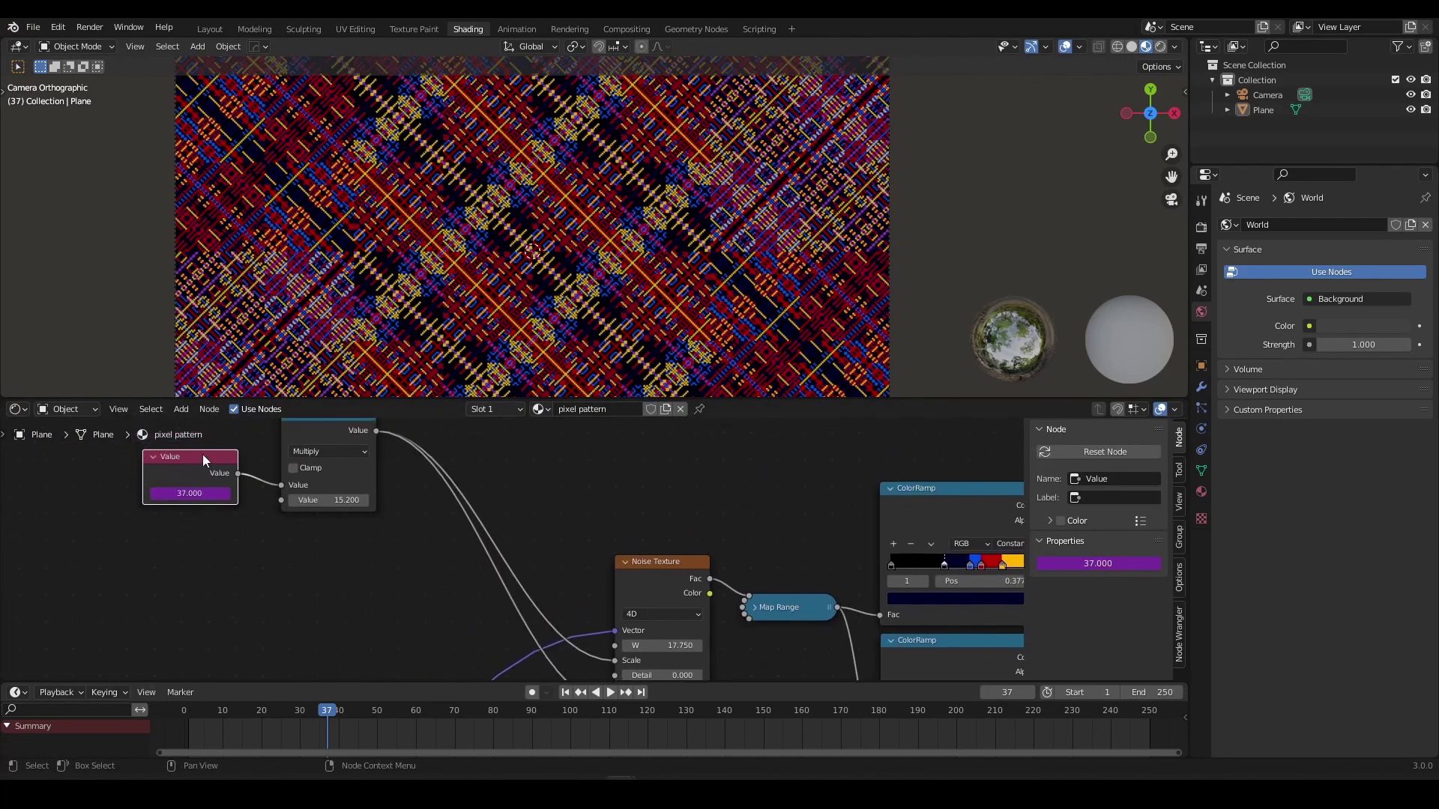
{"action": "mouse_move", "coordinate": [199, 460]}
{"action": "left_mouse_down"}
{"action": "mouse_move", "coordinate": [190, 486]}
{"action": "mouse_move", "coordinate": [199, 459]}
{"action": "left_mouse_up"}
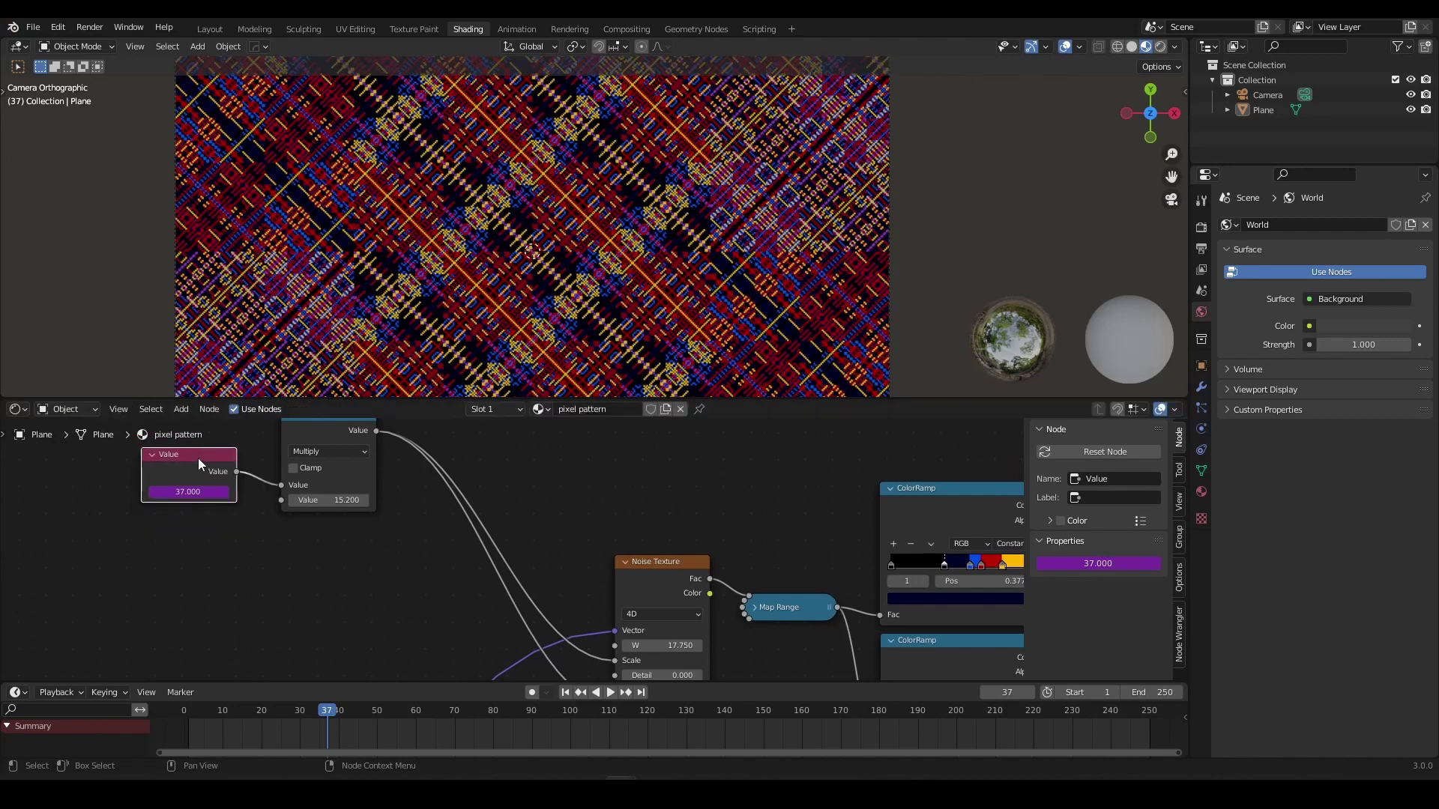
Duplicate the Value node, place the copy below the original, and drive it with the expression #frame.
{"action": "key", "text": "shift+d"}
{"action": "left_click", "coordinate": [212, 584]}
{"action": "middle_click_drag", "start_coordinate": [260, 598], "coordinate": [254, 548]}
{"action": "scroll", "coordinate": [240, 561], "scroll_direction": "up", "scroll_amount": 1}
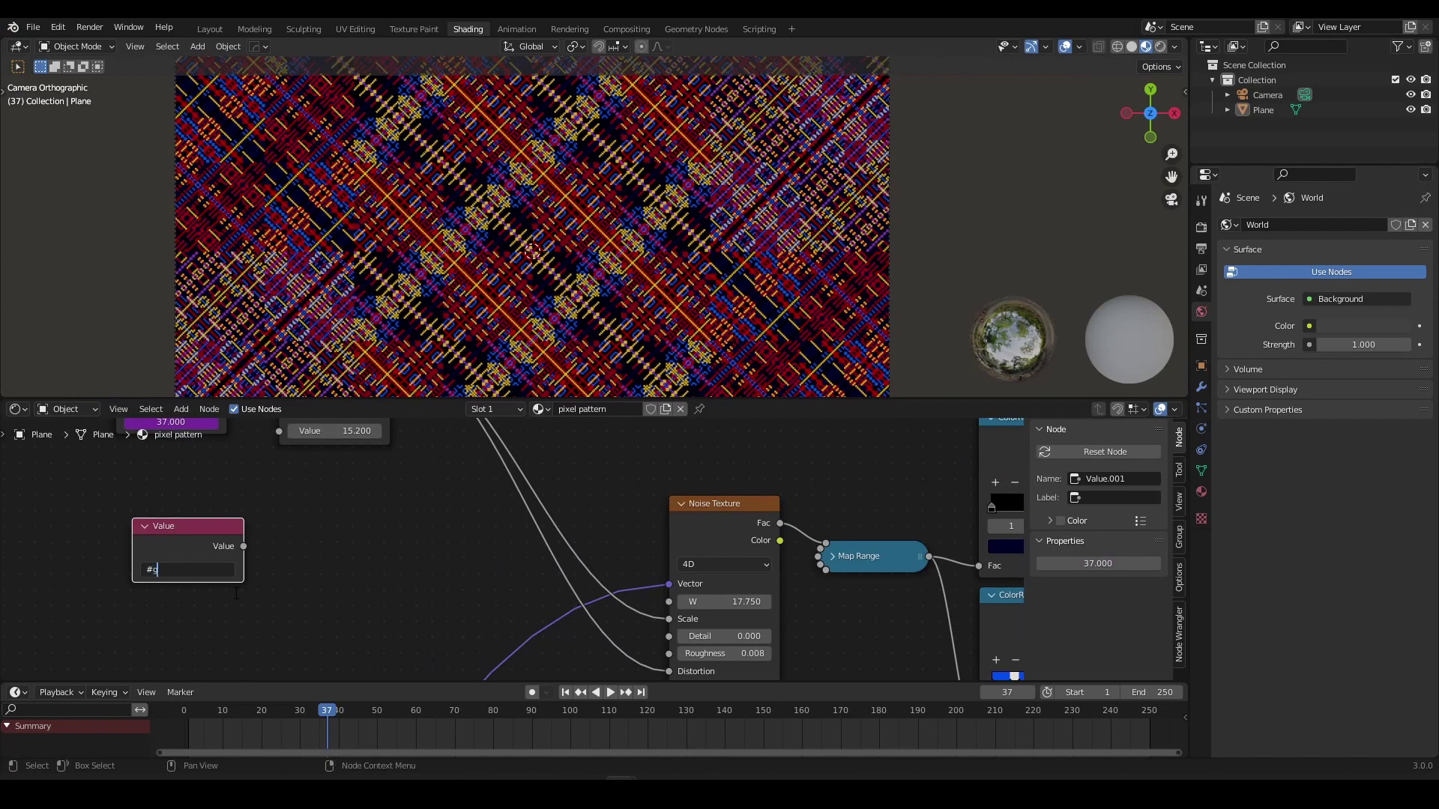
{"action": "type", "text": "#frame"}
{"action": "key", "text": "Return"}
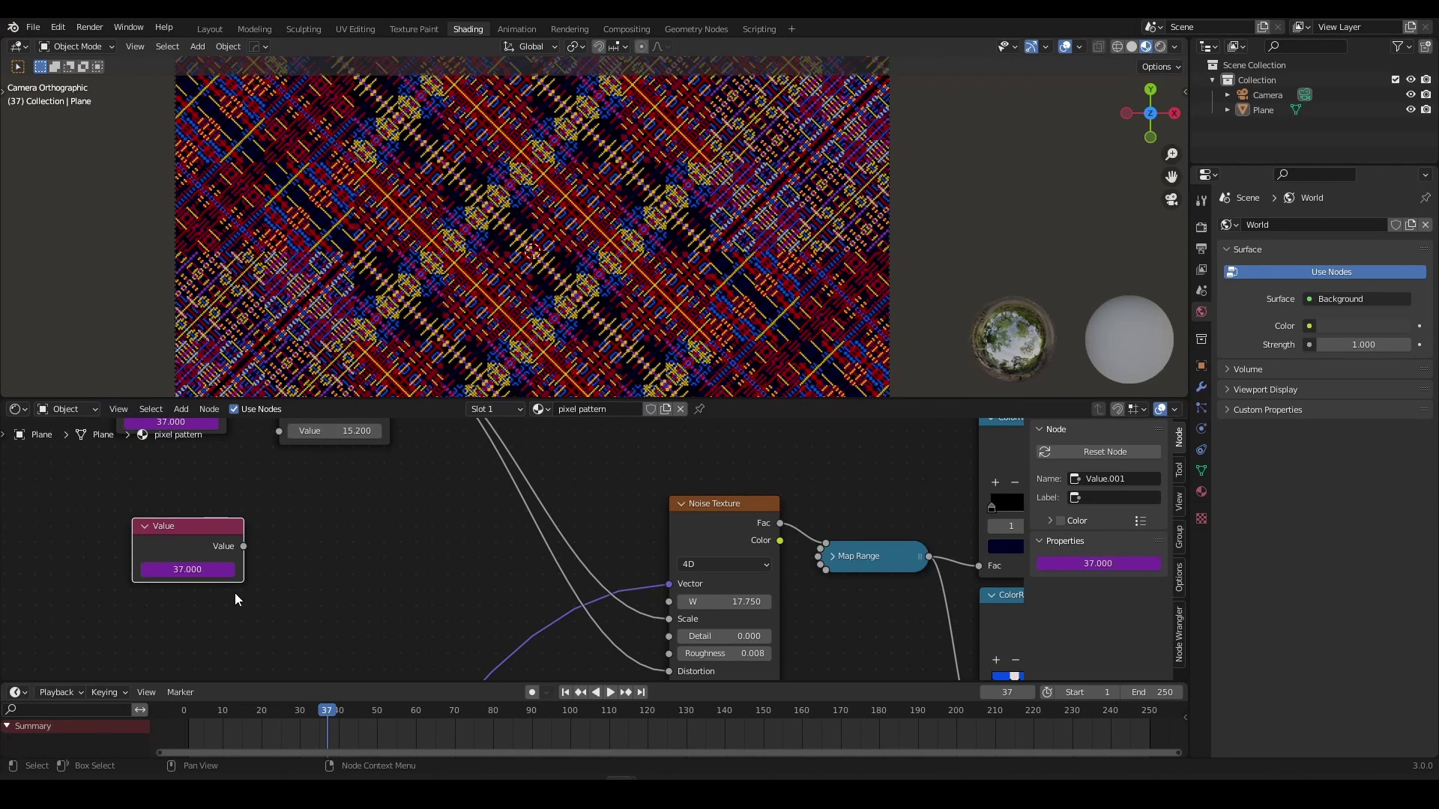
{"action": "middle_click_drag", "start_coordinate": [259, 538], "coordinate": [244, 529]}
{"action": "left_click_drag", "start_coordinate": [212, 521], "coordinate": [193, 531]}
{"action": "mouse_move", "coordinate": [331, 545]}
{"action": "middle_mouse_down"}
{"action": "mouse_move", "coordinate": [320, 511]}
{"action": "mouse_move", "coordinate": [327, 553]}
{"action": "middle_mouse_up"}
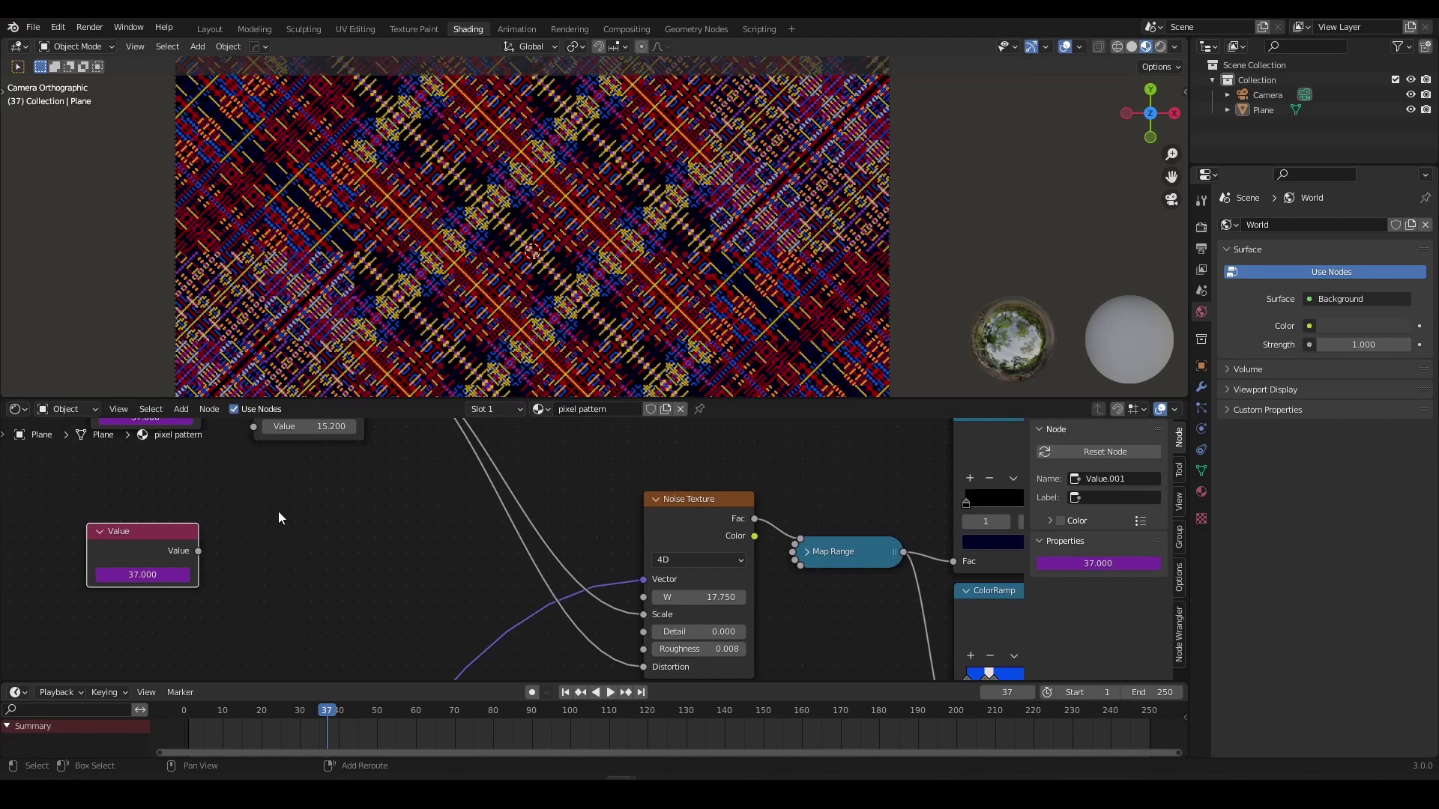
Add a White Noise Texture node beside the duplicated Value node.
{"action": "key", "text": "shift+a"}
{"action": "type", "text": "wh"}
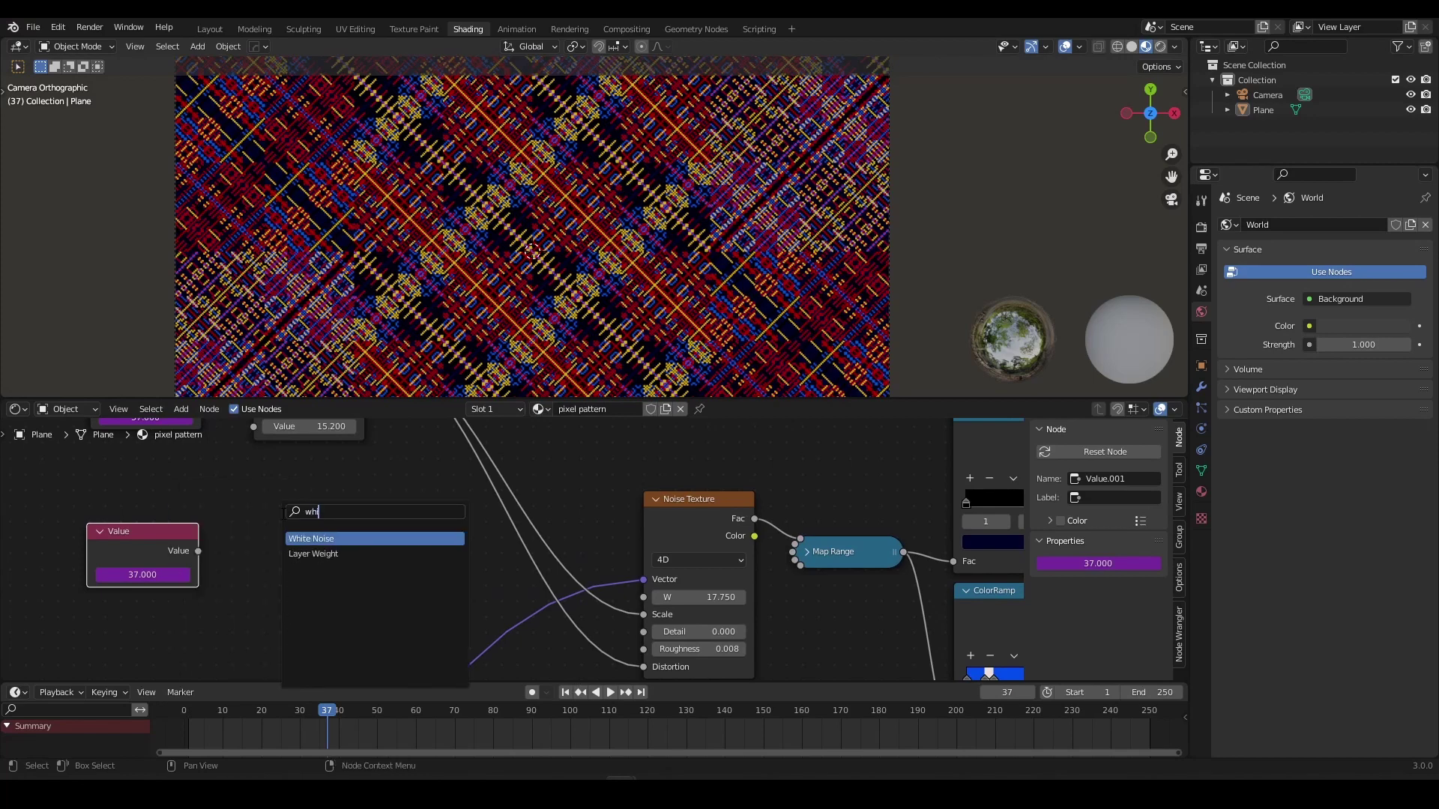
{"action": "left_click", "coordinate": [338, 539]}
{"action": "left_click", "coordinate": [308, 505]}
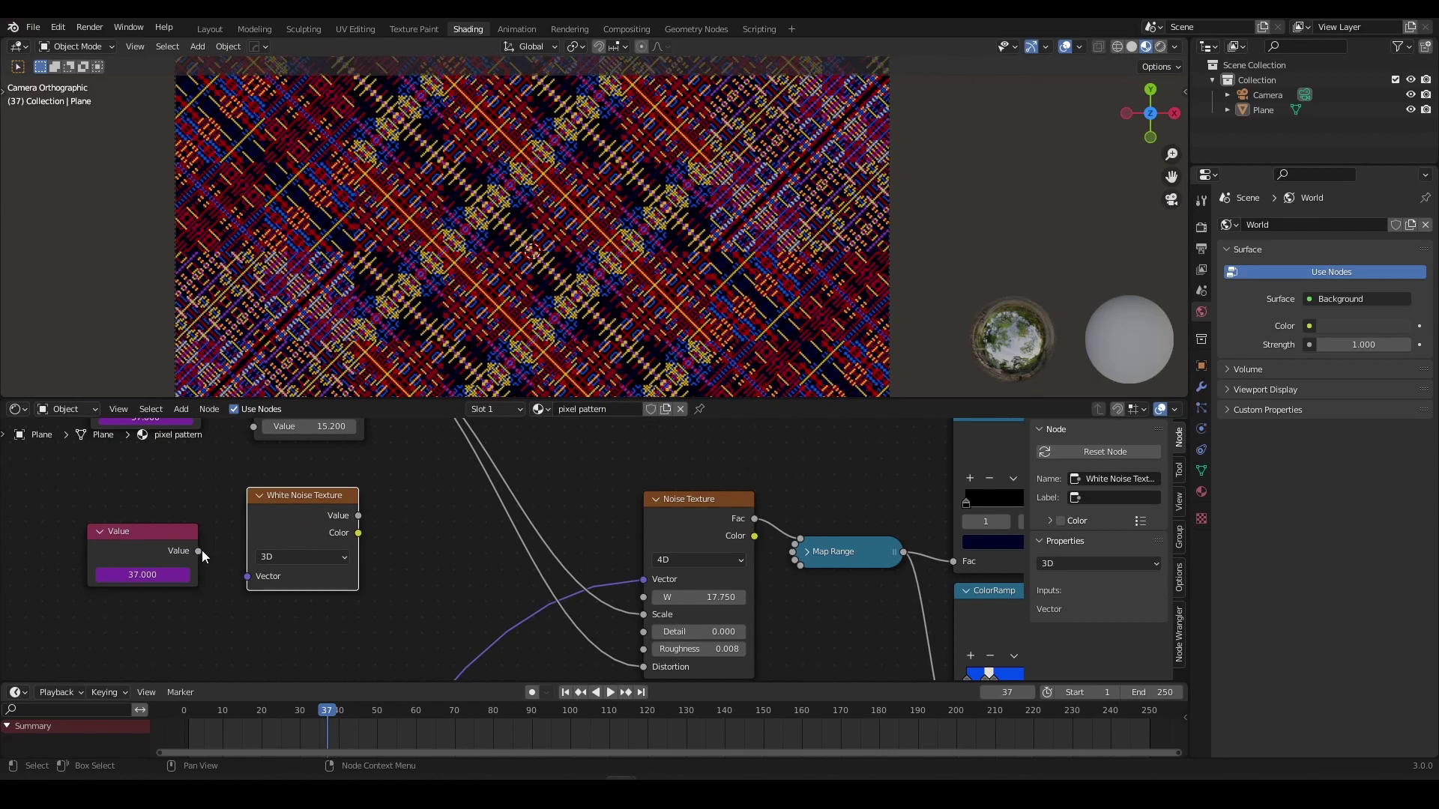
Set the White Noise Texture to 4D with the duplicated Value node feeding its W input, and preview its output.
{"action": "left_click", "coordinate": [274, 556]}
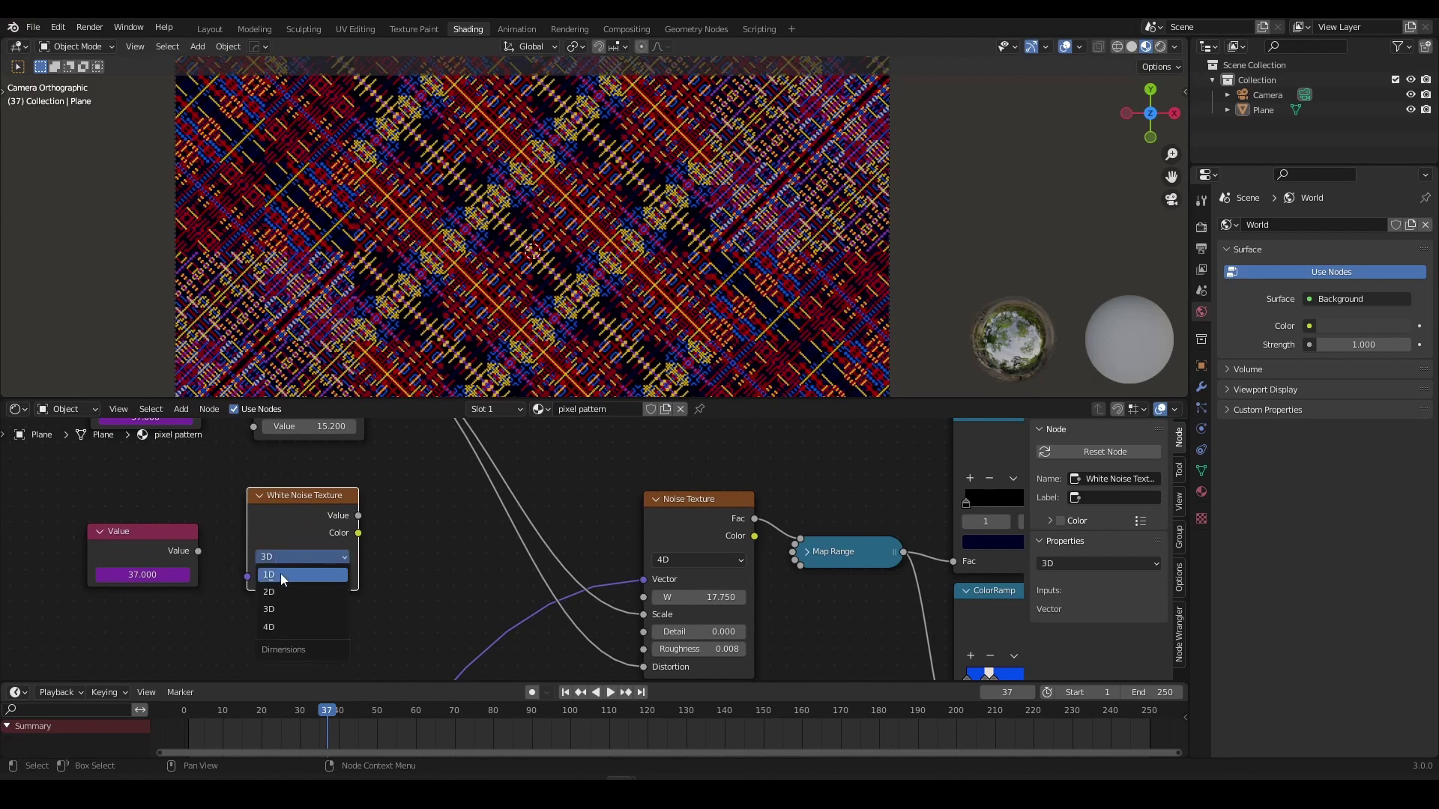
{"action": "left_click", "coordinate": [286, 624]}
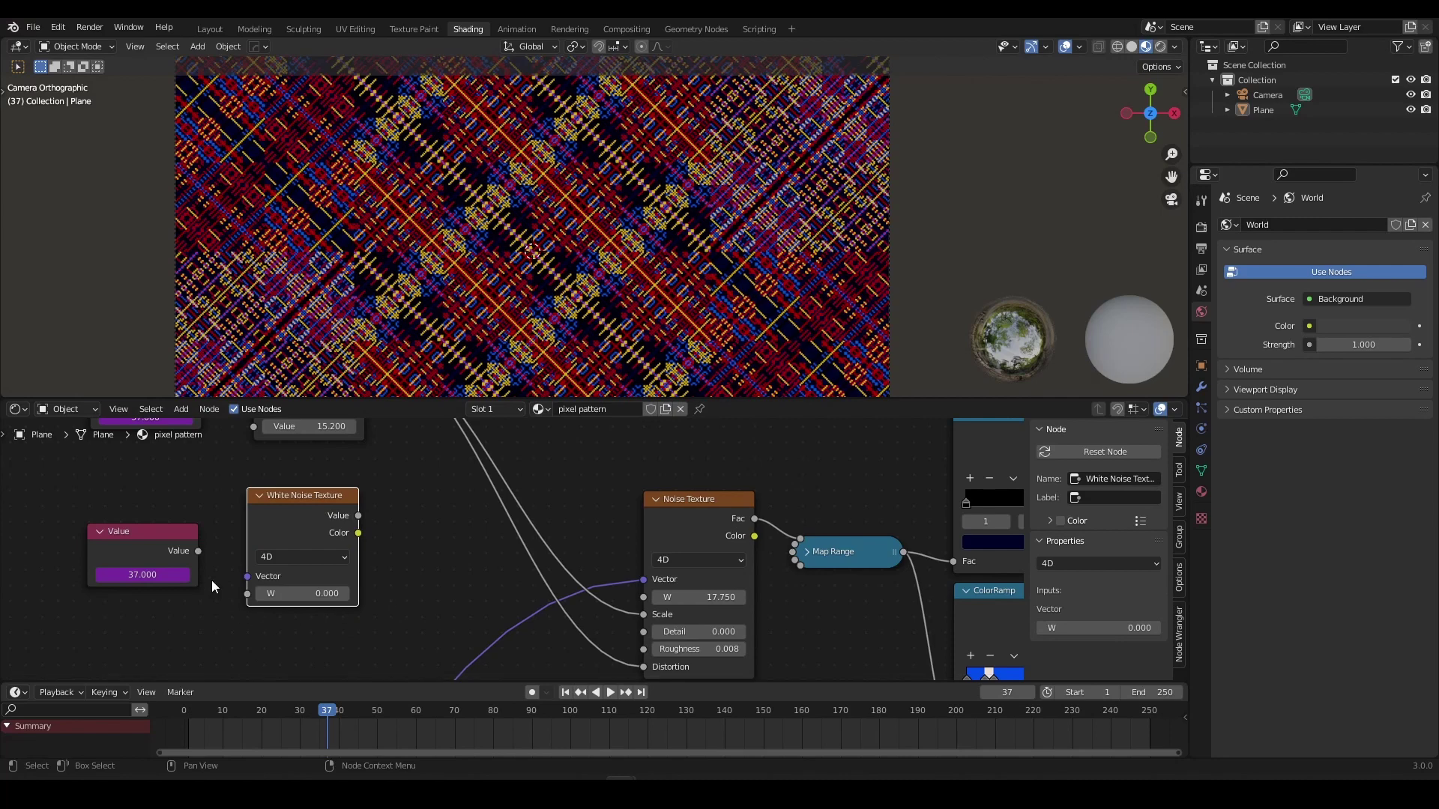
{"action": "left_click_drag", "start_coordinate": [199, 551], "coordinate": [249, 596]}
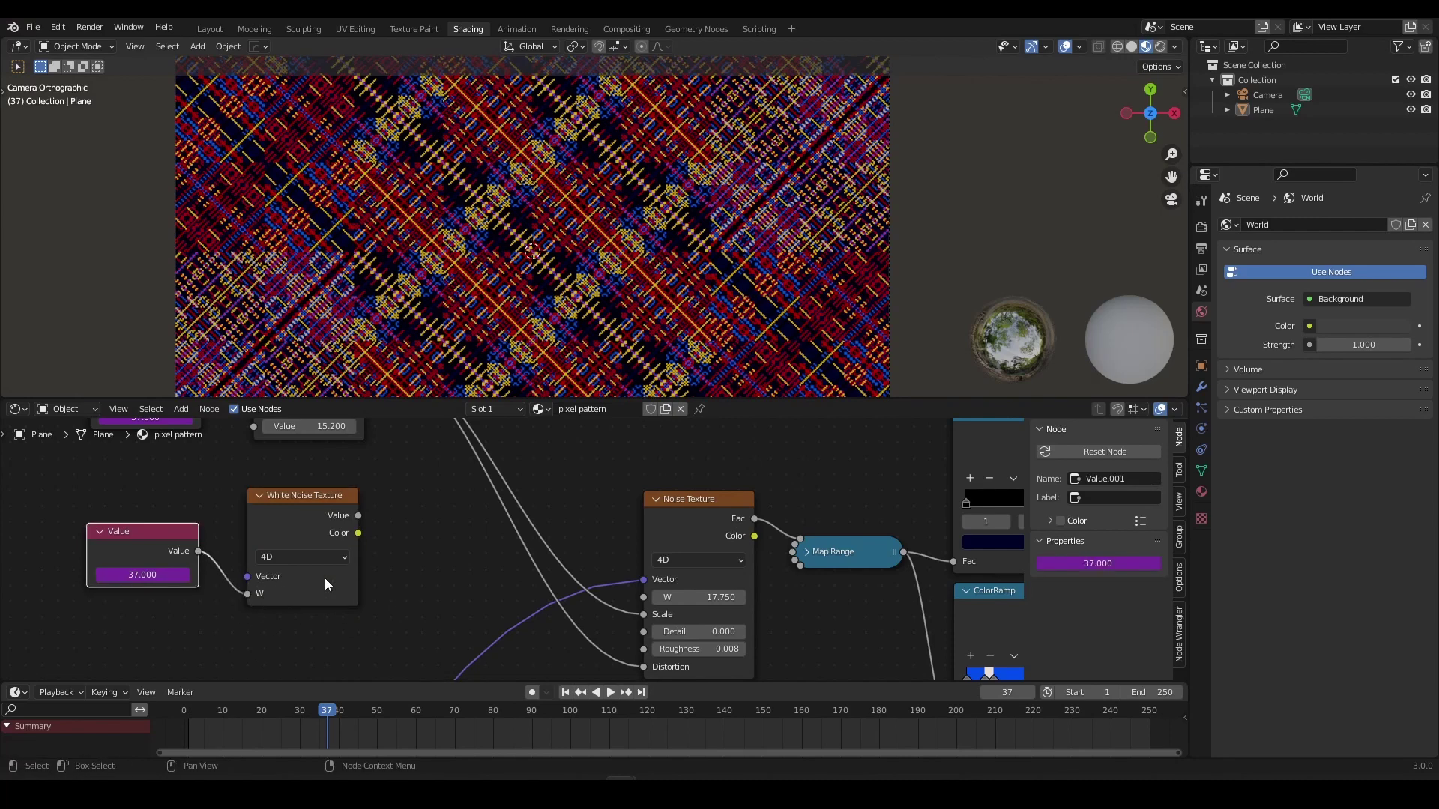
{"action": "left_click", "coordinate": [321, 508], "text": "ctrl+shift"}
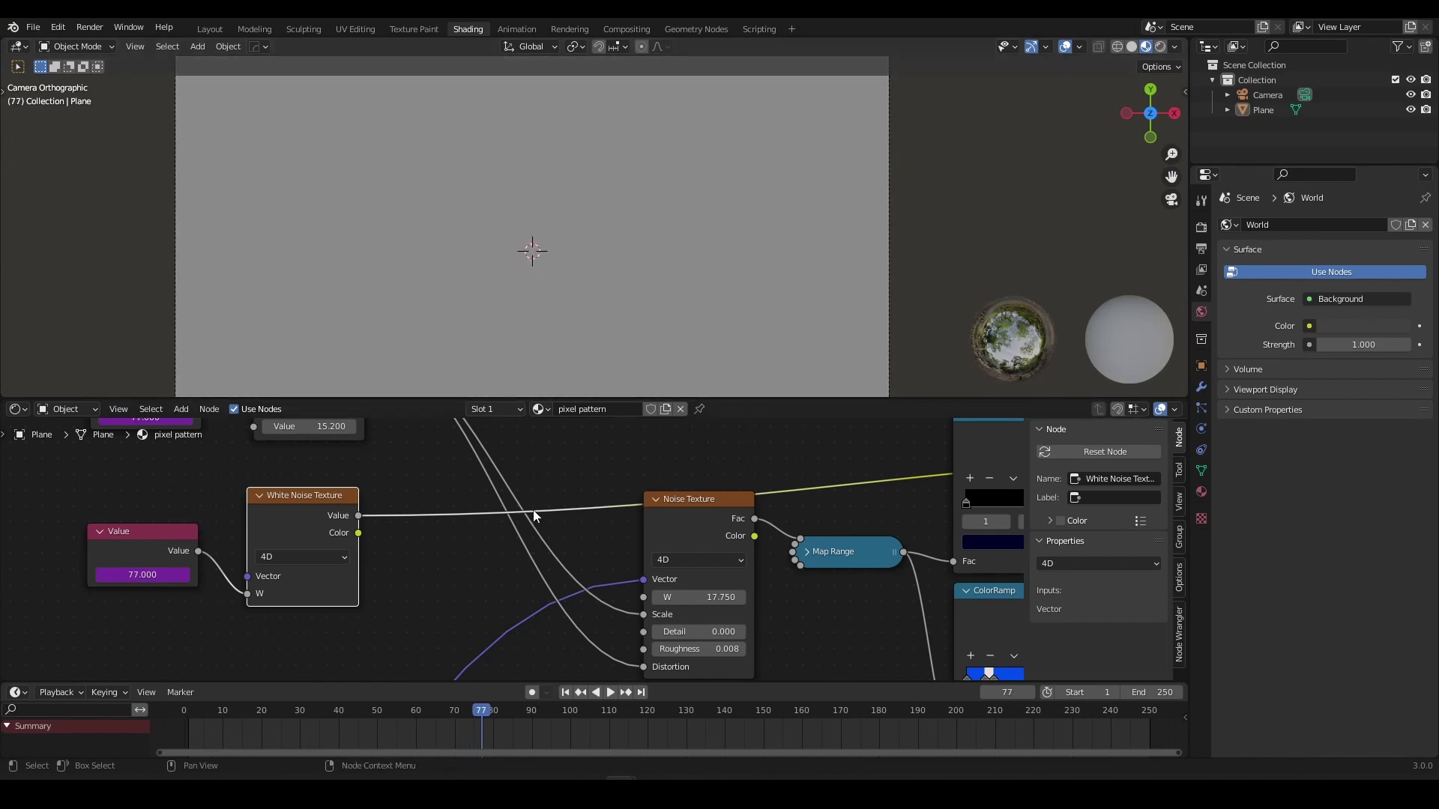
Raise the Noise Texture's Detail to 15 and try different Roughness values on it.
{"action": "middle_click_drag", "start_coordinate": [482, 598], "coordinate": [437, 565]}
{"action": "scroll", "coordinate": [524, 592], "scroll_direction": "up", "scroll_amount": 5}
{"action": "middle_click_drag", "start_coordinate": [616, 601], "coordinate": [571, 537]}
{"action": "scroll", "coordinate": [524, 537], "scroll_direction": "up", "scroll_amount": 2}
{"action": "left_click_drag", "start_coordinate": [517, 502], "coordinate": [749, 502]}
{"action": "left_click_drag", "start_coordinate": [517, 534], "coordinate": [531, 534]}
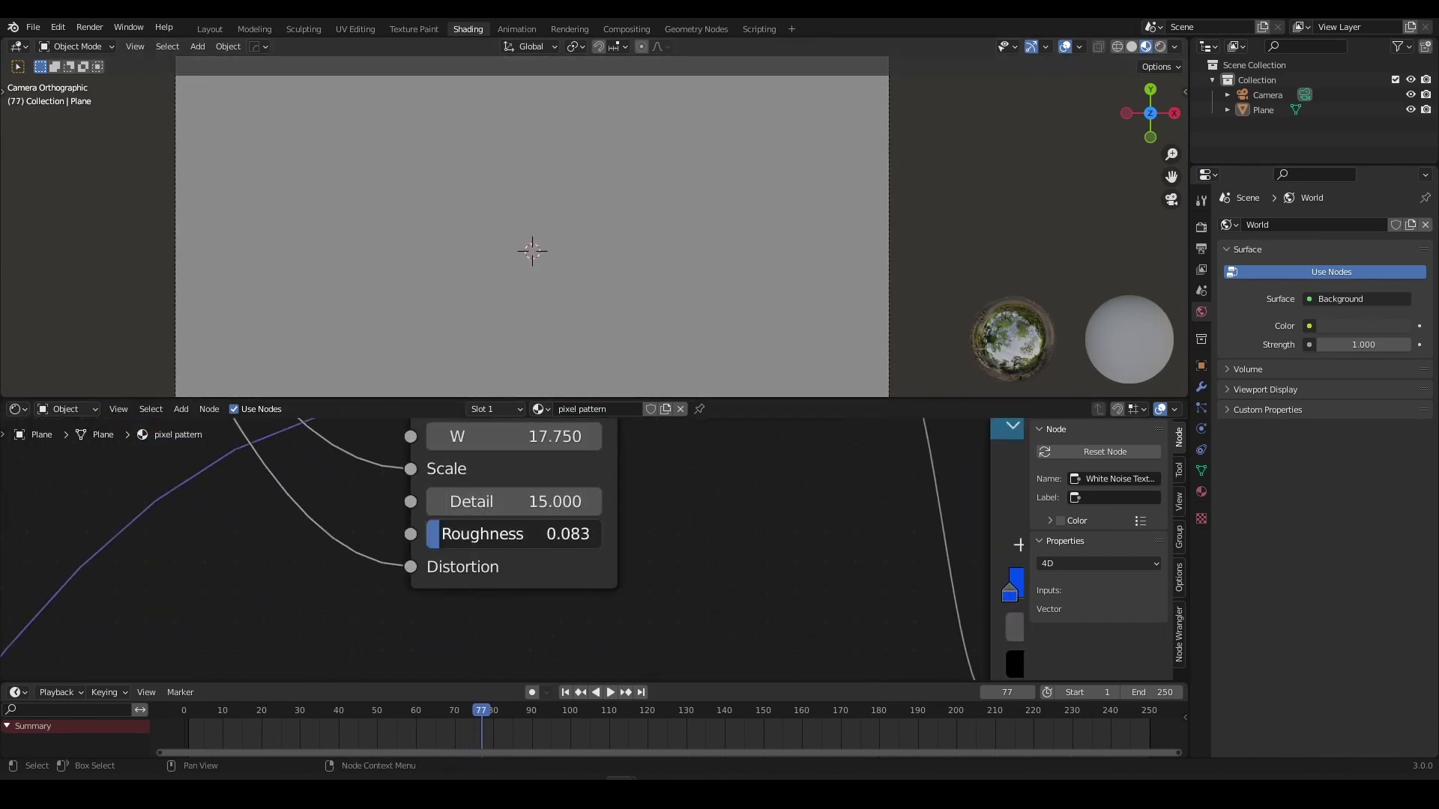
{"action": "left_click_drag", "start_coordinate": [441, 534], "coordinate": [543, 538]}
Link the White Noise Texture's Value output to the Noise Texture's Roughness input.
{"action": "scroll", "coordinate": [374, 542], "scroll_direction": "down", "scroll_amount": 11}
{"action": "middle_click_drag", "start_coordinate": [295, 503], "coordinate": [336, 534]}
{"action": "left_click_drag", "start_coordinate": [510, 572], "coordinate": [516, 577]}
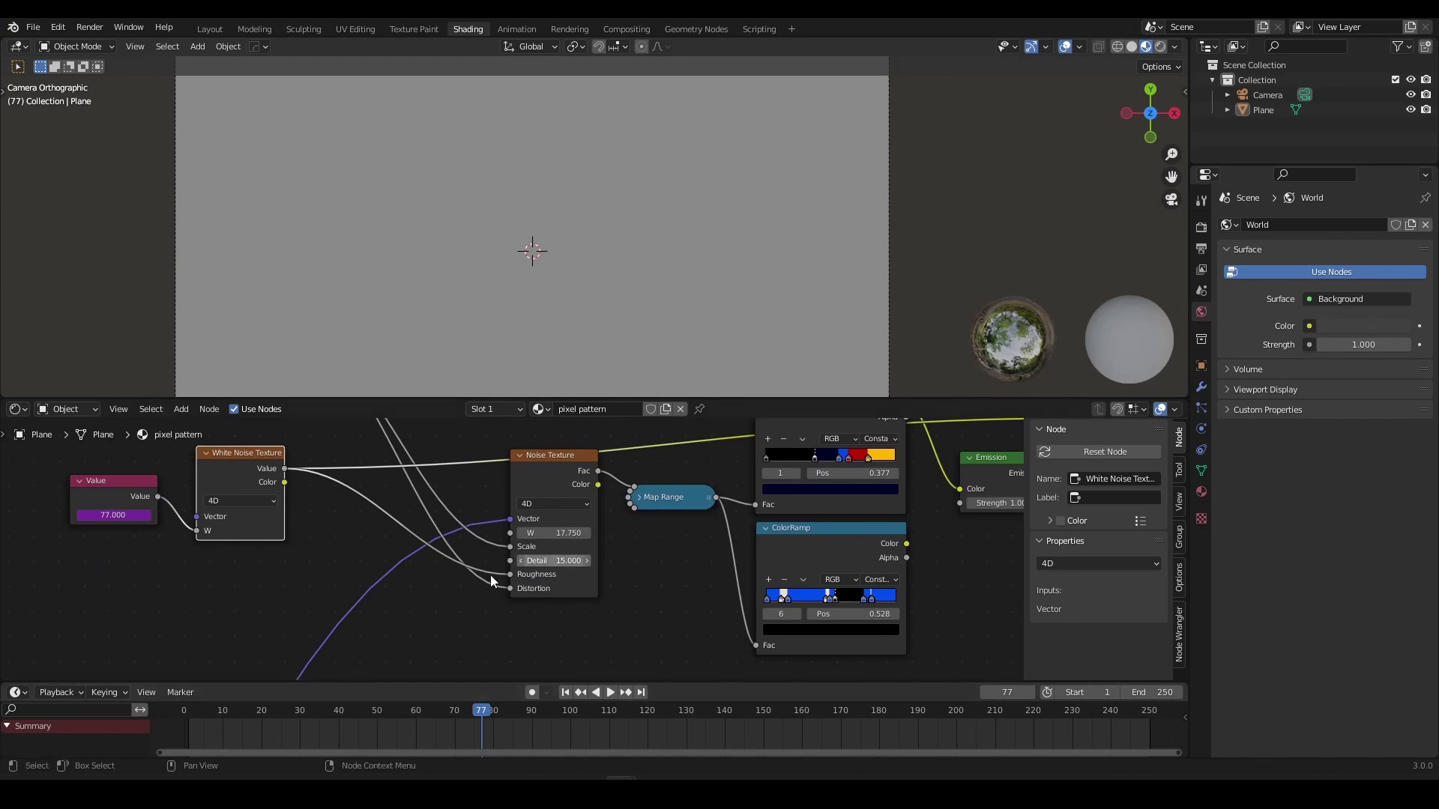
Preview the Emission node to display the full pixel pattern instead of the white noise value.
{"action": "scroll", "coordinate": [592, 527], "scroll_direction": "down", "scroll_amount": 3}
{"action": "middle_click_drag", "start_coordinate": [595, 543], "coordinate": [508, 537]}
{"action": "scroll", "coordinate": [546, 526], "scroll_direction": "up", "scroll_amount": 2}
{"action": "left_click", "coordinate": [640, 497], "text": "ctrl+shift"}
{"action": "scroll", "coordinate": [508, 537], "scroll_direction": "up", "scroll_amount": 2}
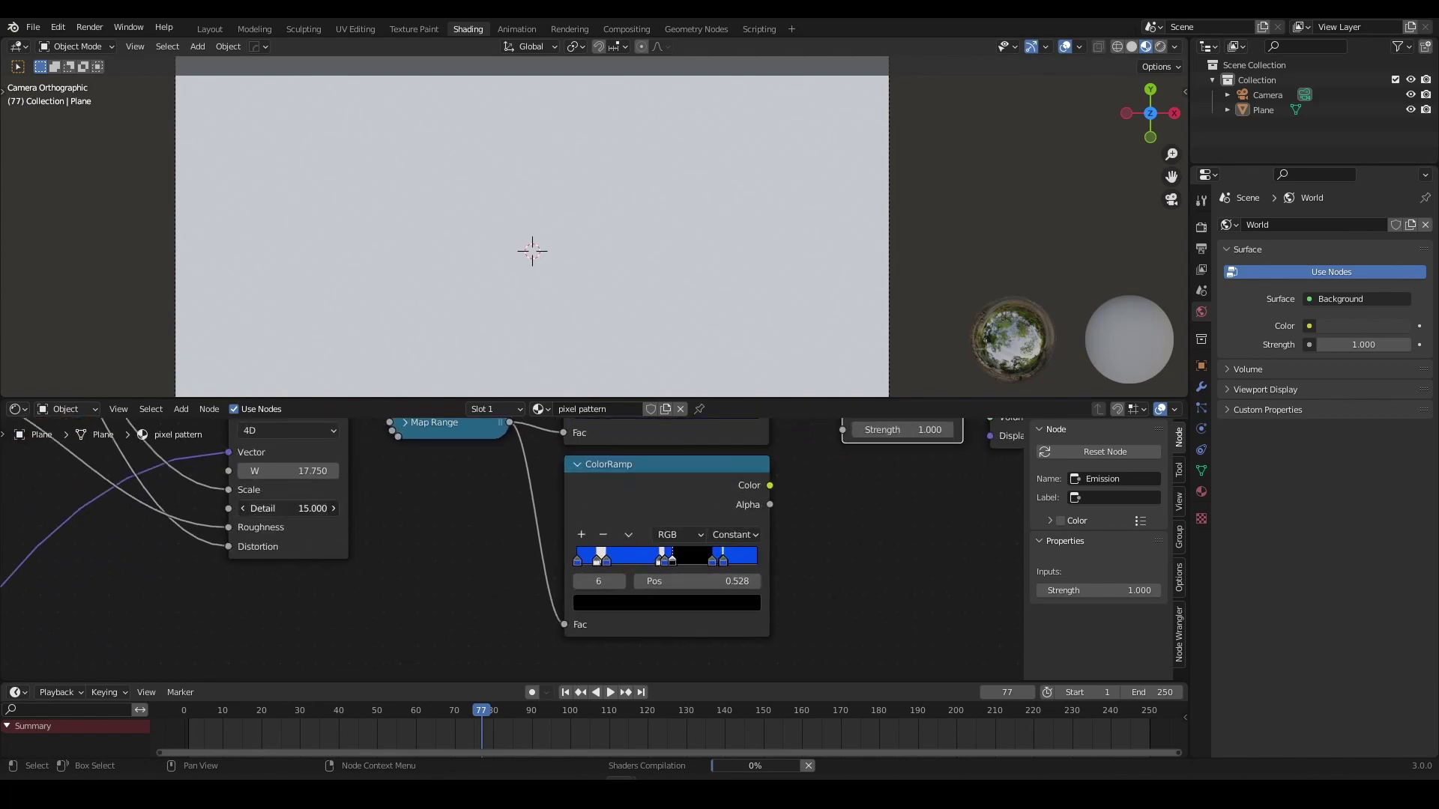
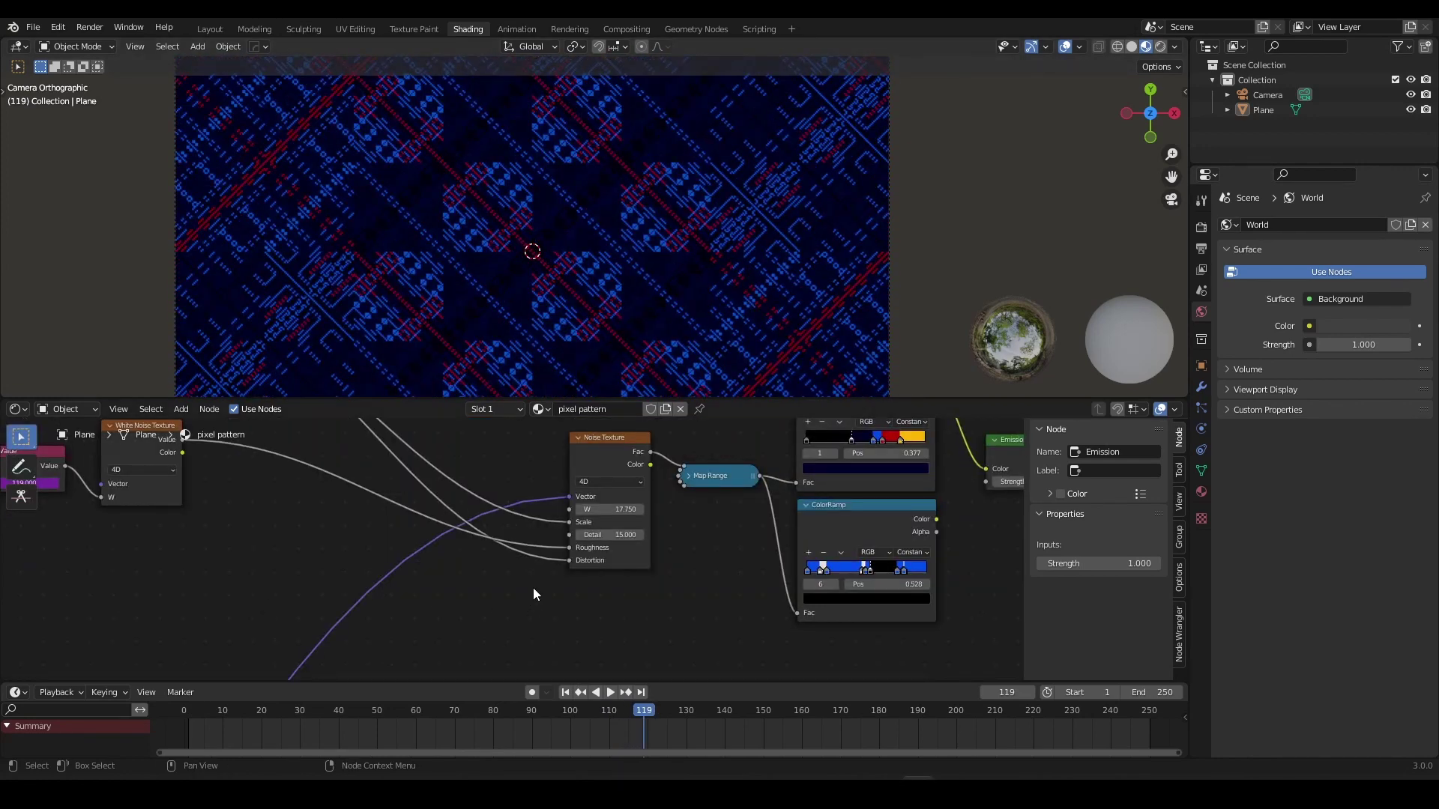
{"action": "scroll", "coordinate": [528, 586], "scroll_direction": "up", "scroll_amount": 4}
{"action": "middle_click_drag", "start_coordinate": [599, 601], "coordinate": [514, 597]}
{"action": "scroll", "coordinate": [541, 560], "scroll_direction": "up", "scroll_amount": 3}
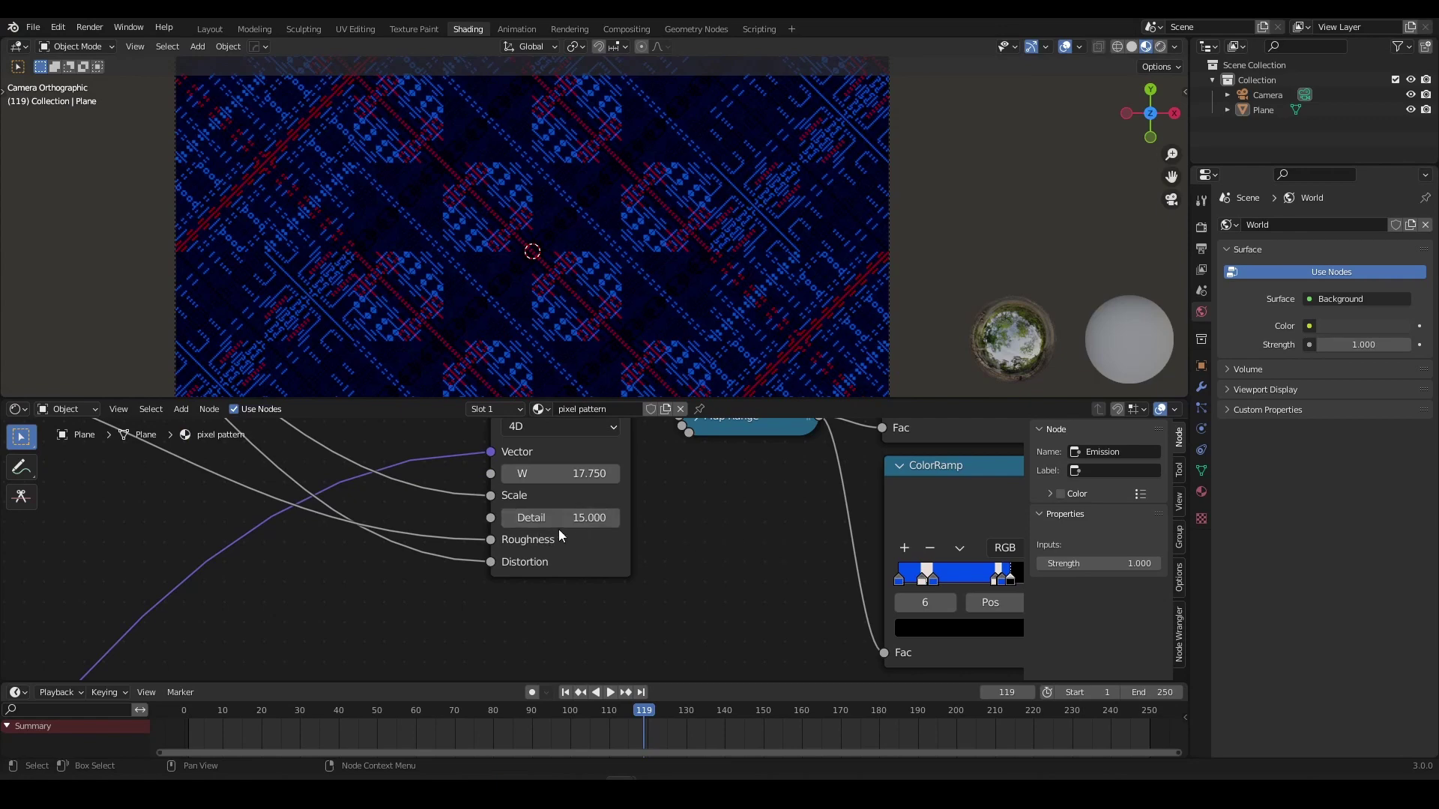
{"action": "scroll", "coordinate": [674, 564], "scroll_direction": "up", "scroll_amount": 2}
{"action": "mouse_move", "coordinate": [636, 512]}
{"action": "left_mouse_down"}
{"action": "mouse_move", "coordinate": [247, 513]}
{"action": "mouse_move", "coordinate": [636, 513]}
{"action": "left_mouse_up"}
{"action": "scroll", "coordinate": [340, 567], "scroll_direction": "down", "scroll_amount": 9}
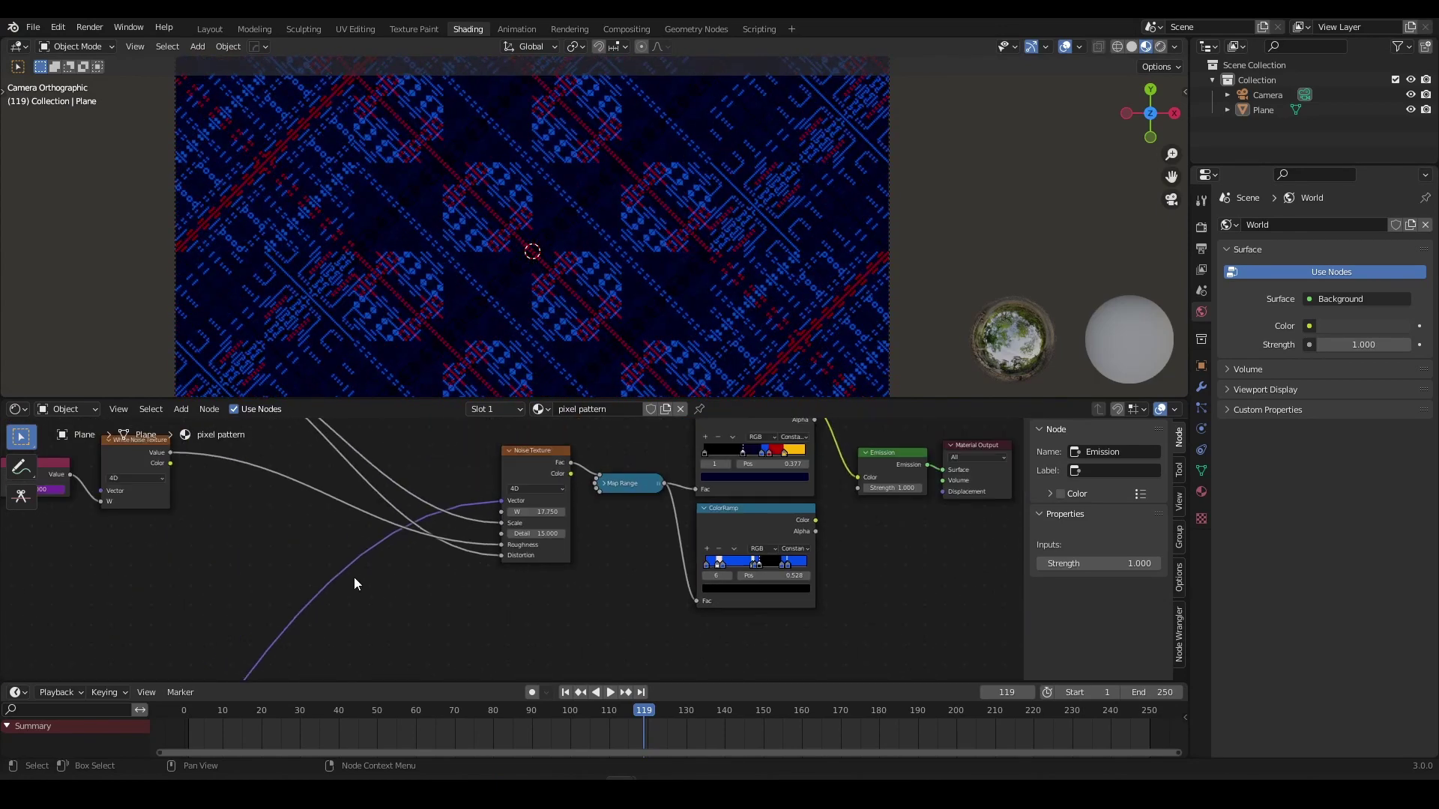
Move the duplicated Value node and the White Noise Texture node together further down in the node graph.
{"action": "middle_click_drag", "start_coordinate": [226, 519], "coordinate": [386, 536]}
{"action": "key", "text": "b"}
{"action": "left_click_drag", "start_coordinate": [360, 445], "coordinate": [180, 538]}
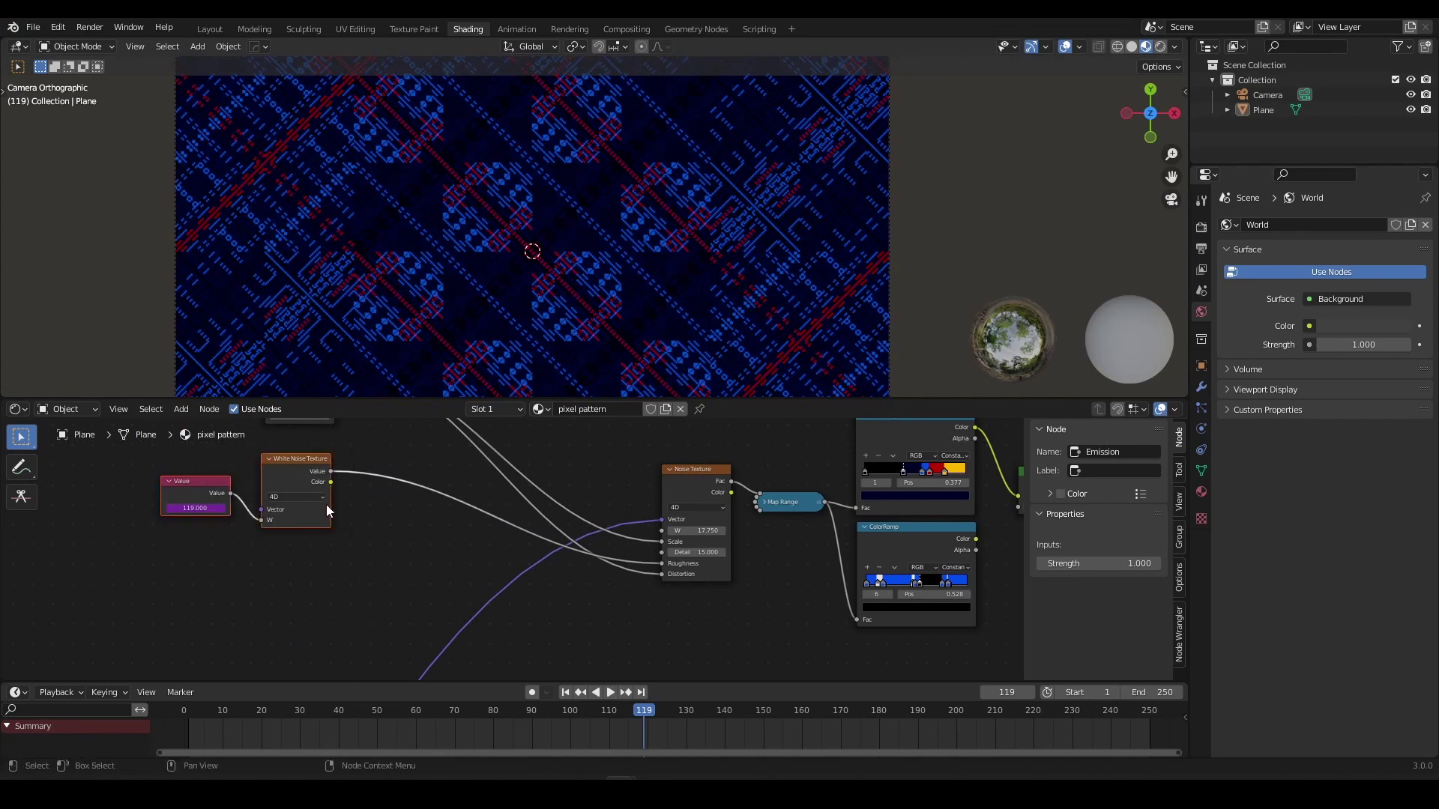
{"action": "left_click_drag", "start_coordinate": [327, 508], "coordinate": [331, 604]}
{"action": "left_click", "coordinate": [332, 608]}
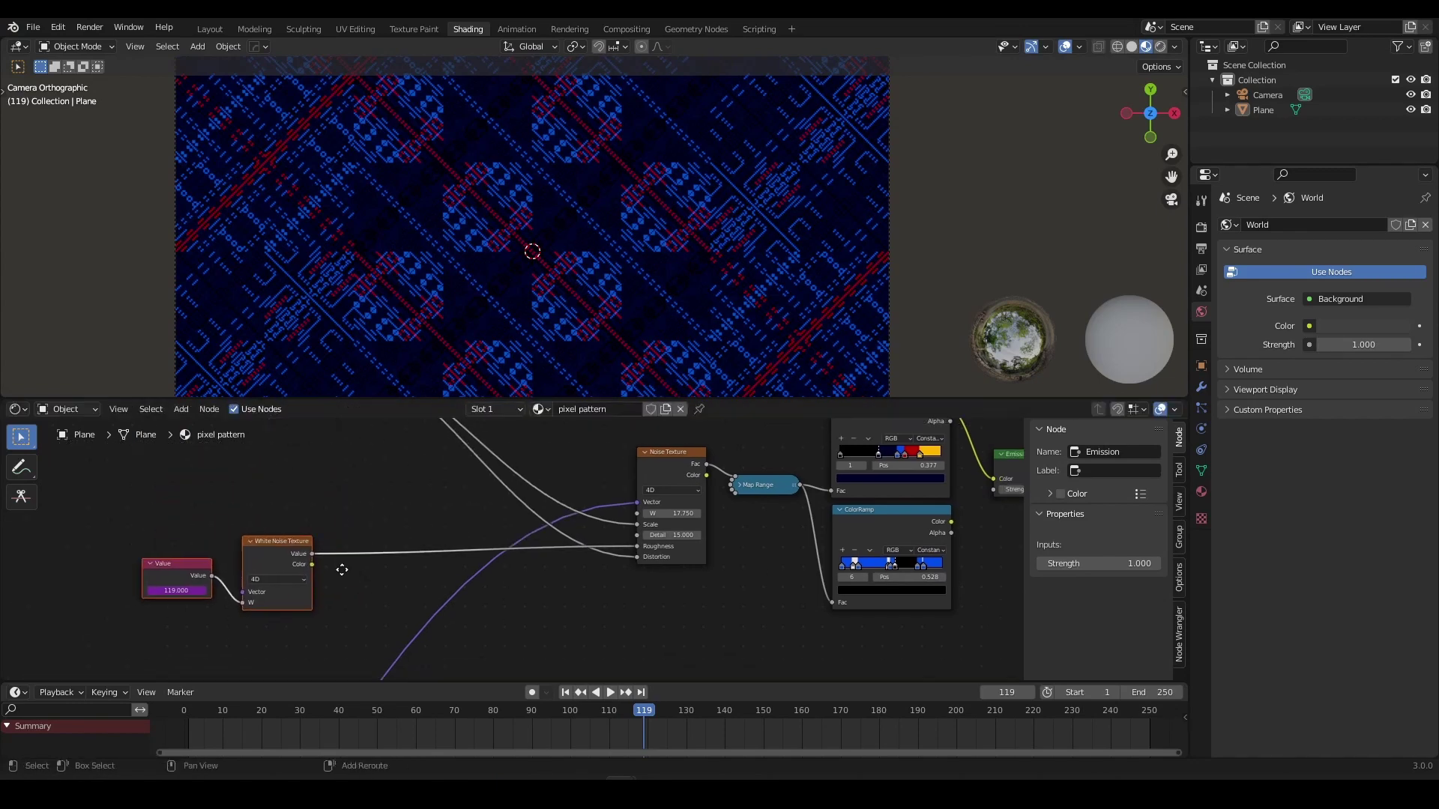
Link the White Noise Texture's Value output to the Noise Texture's Detail input as well.
{"action": "scroll", "coordinate": [329, 577], "scroll_direction": "up", "scroll_amount": 3}
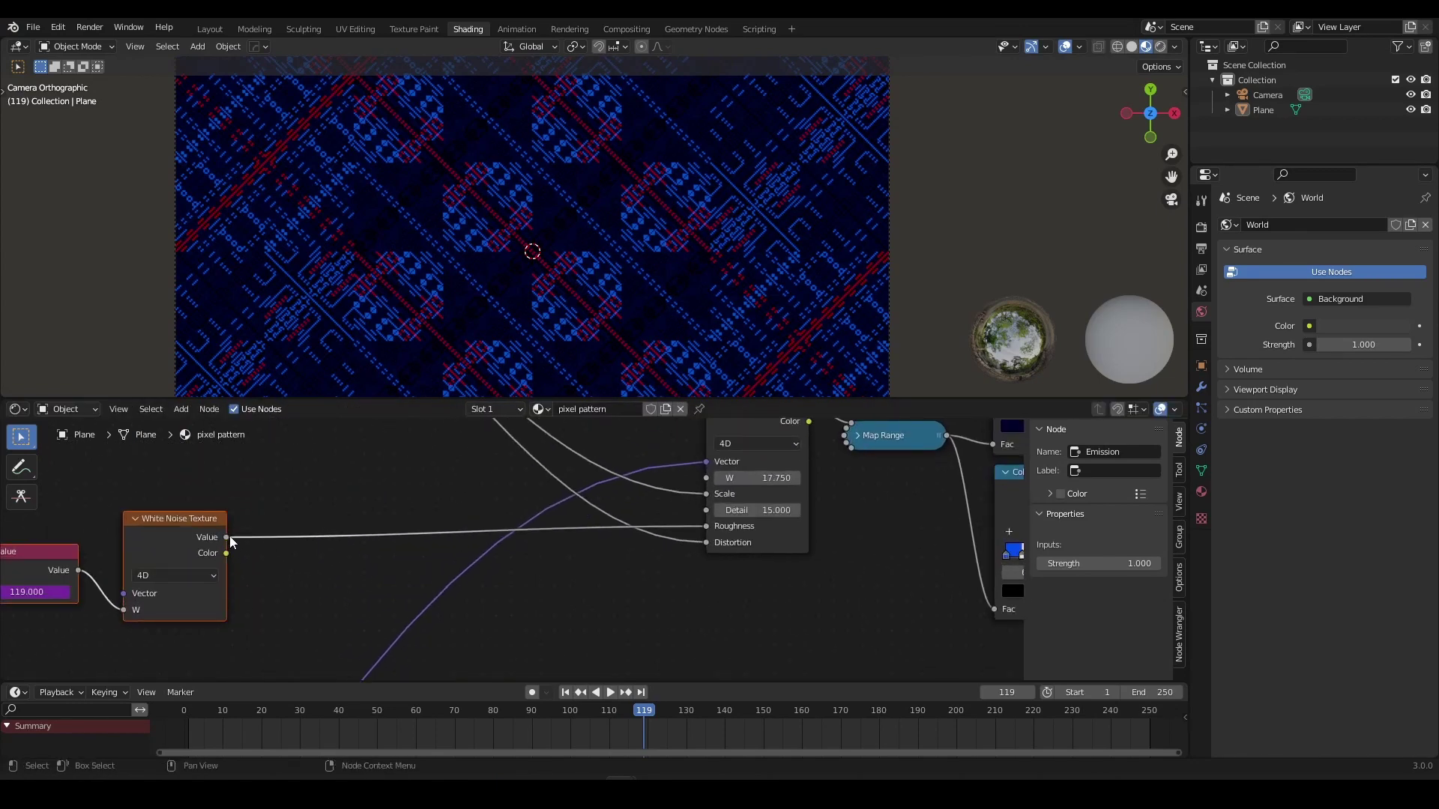
{"action": "left_click_drag", "start_coordinate": [226, 536], "coordinate": [706, 510]}
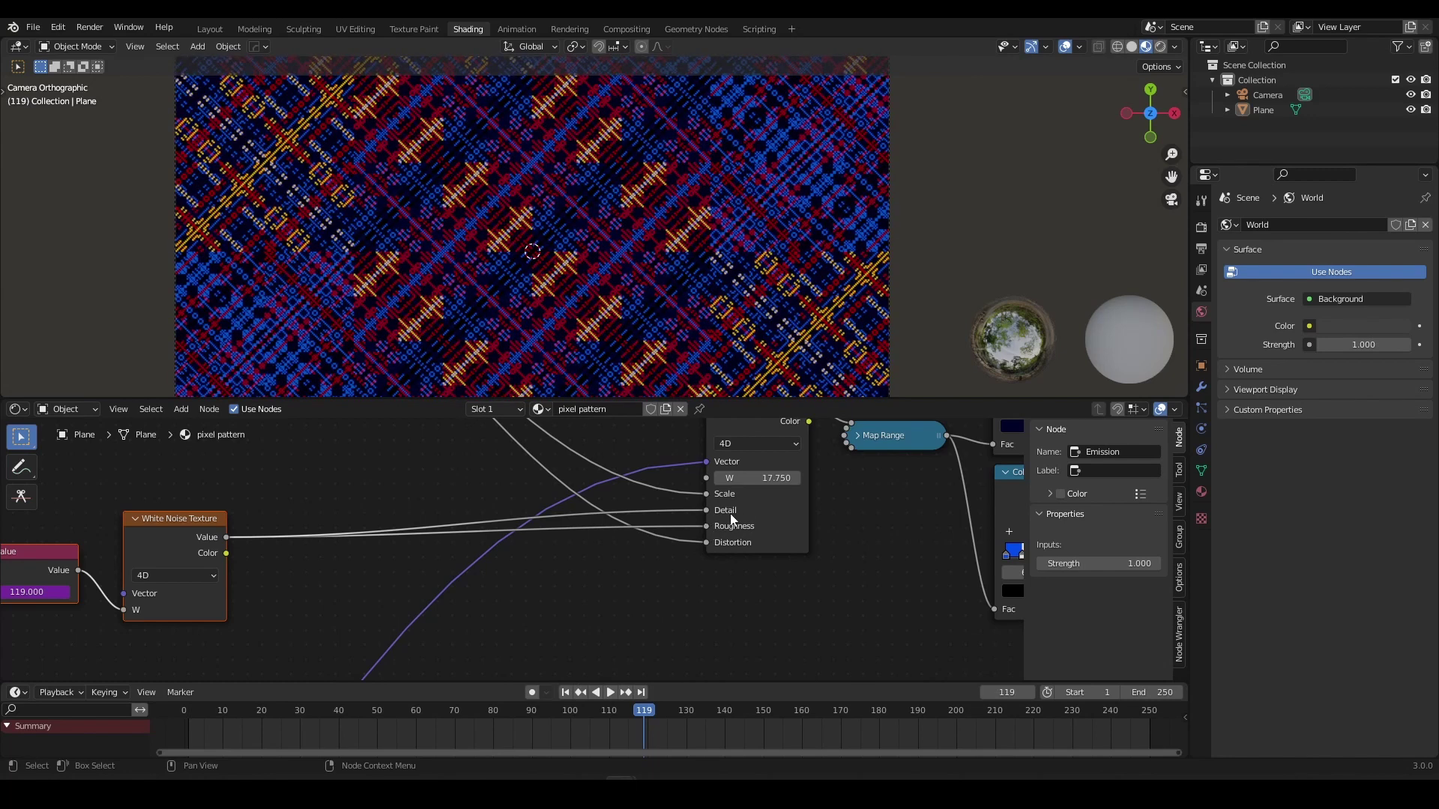
{"action": "scroll", "coordinate": [467, 535], "scroll_direction": "down", "scroll_amount": 3}
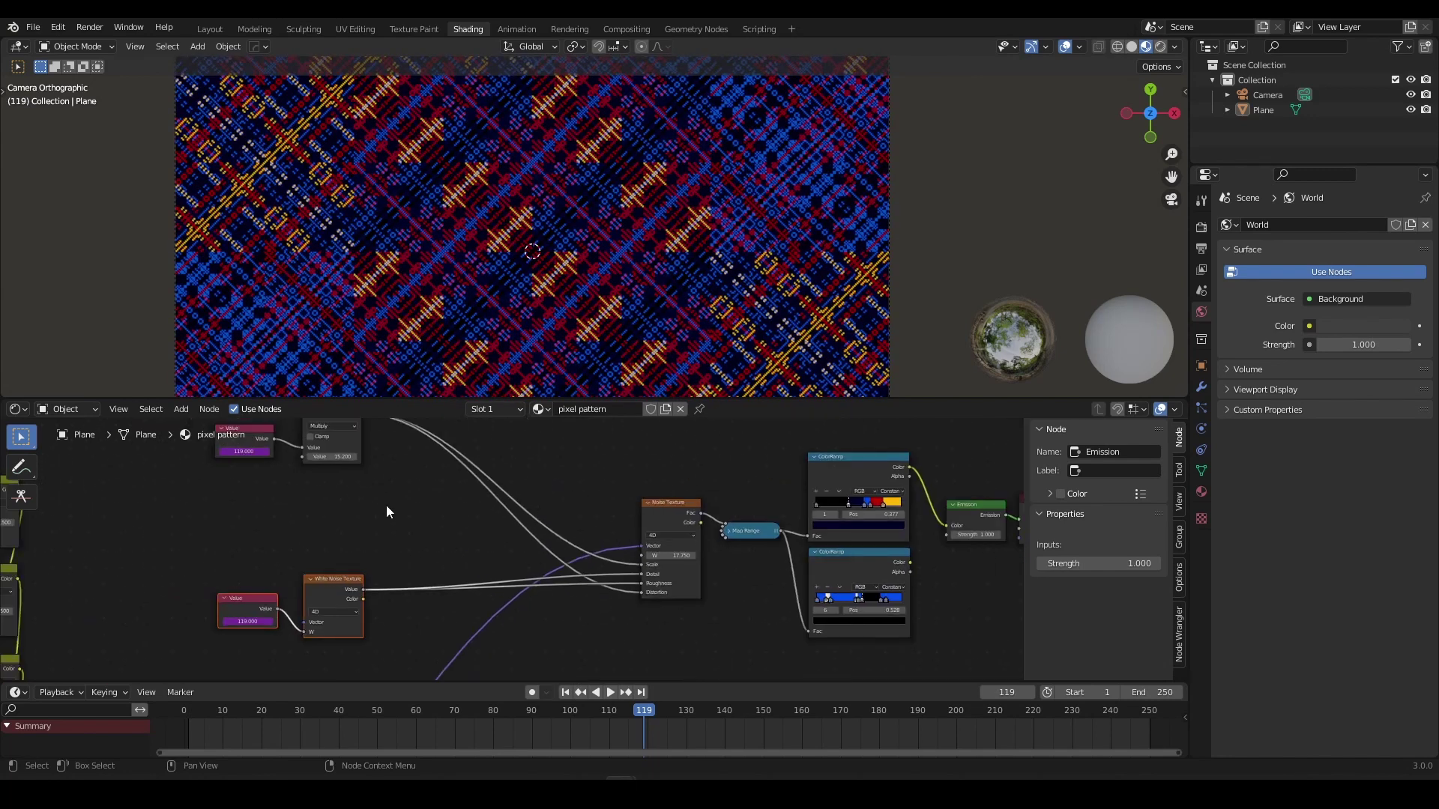
Insert a Map Range node into the link from White Noise Texture to Detail and move it above the White Noise Texture.
{"action": "scroll", "coordinate": [388, 505], "scroll_direction": "down", "scroll_amount": 4}
{"action": "middle_click_drag", "start_coordinate": [390, 501], "coordinate": [245, 489]}
{"action": "scroll", "coordinate": [274, 509], "scroll_direction": "up", "scroll_amount": 4}
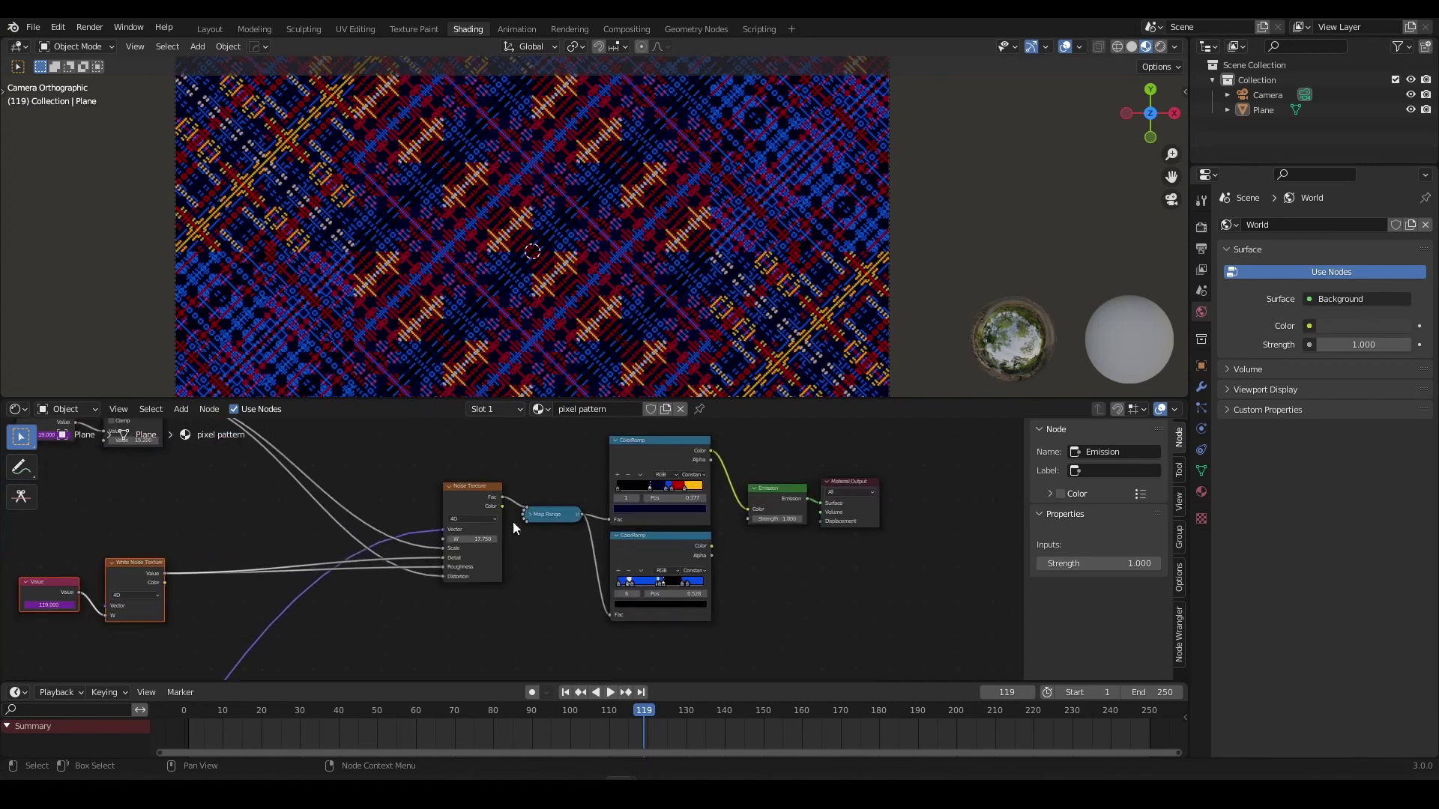
{"action": "scroll", "coordinate": [512, 524], "scroll_direction": "up", "scroll_amount": 2}
{"action": "middle_click_drag", "start_coordinate": [164, 553], "coordinate": [281, 531]}
{"action": "scroll", "coordinate": [281, 532], "scroll_direction": "up", "scroll_amount": 3}
{"action": "key", "text": "shift+a"}
{"action": "left_click", "coordinate": [328, 485]}
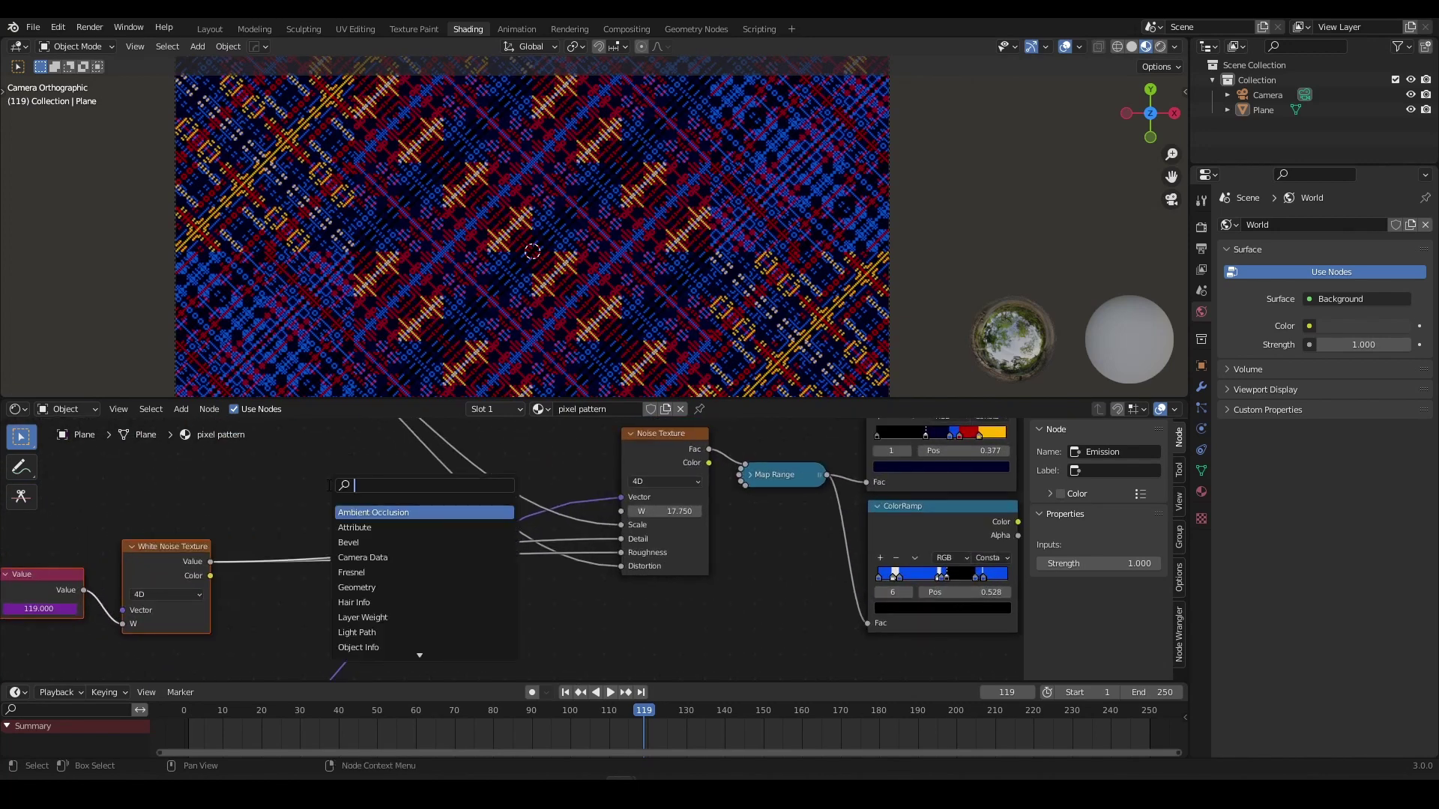
{"action": "type", "text": "map"}
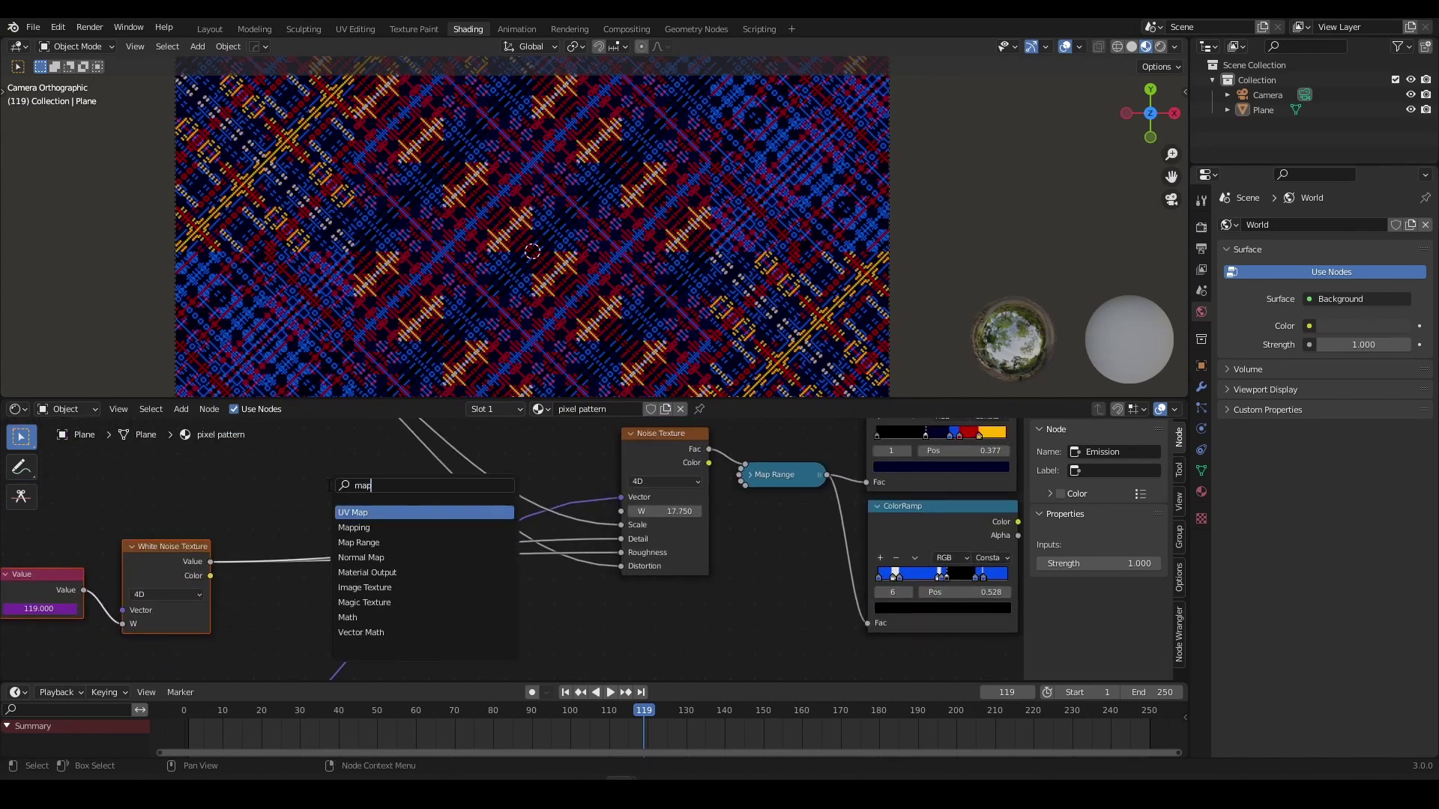
{"action": "left_click", "coordinate": [380, 546]}
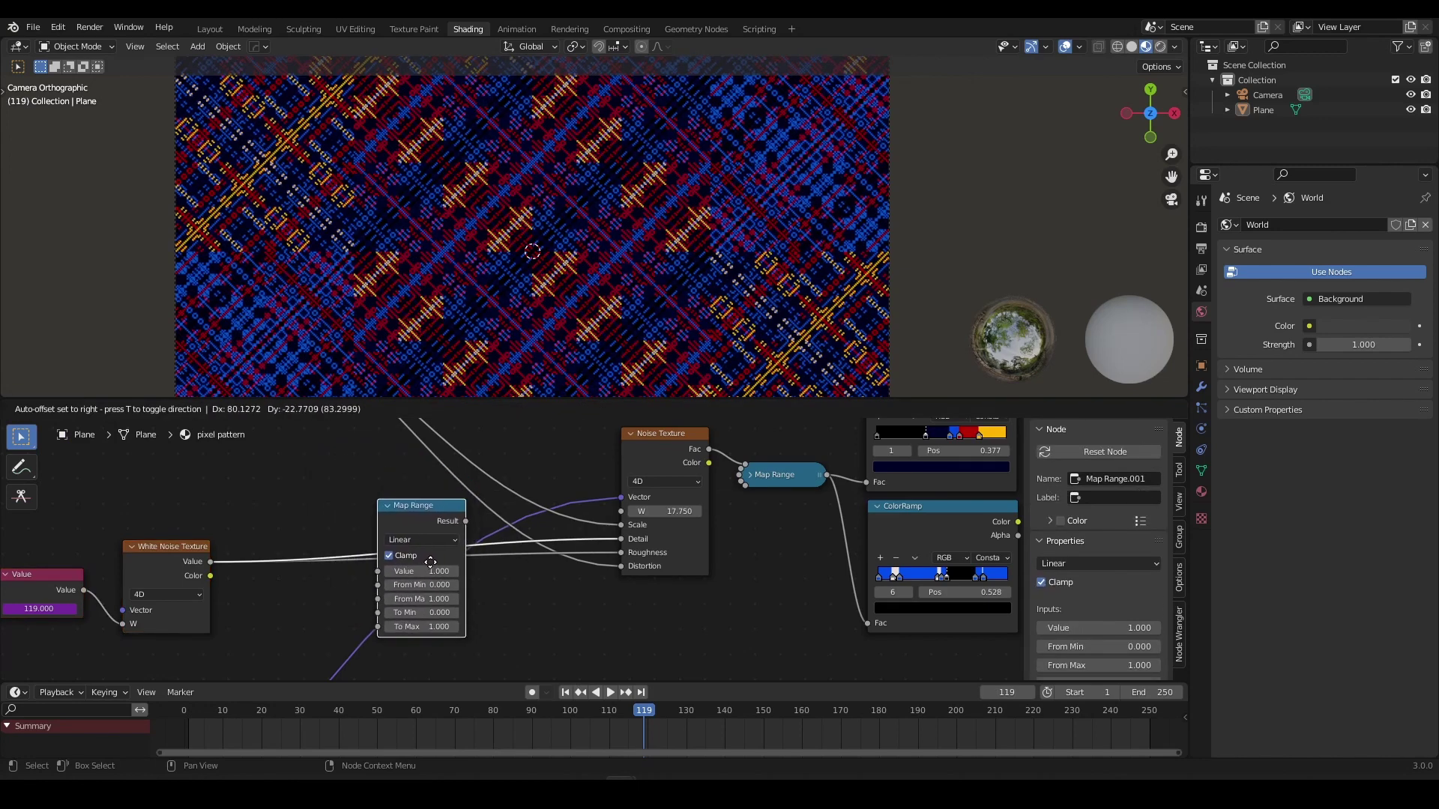
{"action": "left_click", "coordinate": [430, 562]}
{"action": "left_click_drag", "start_coordinate": [424, 514], "coordinate": [296, 418]}
Set the To Max of the Map Range node feeding the Noise Texture's Detail to 15.
{"action": "scroll", "coordinate": [308, 498], "scroll_direction": "up", "scroll_amount": 1}
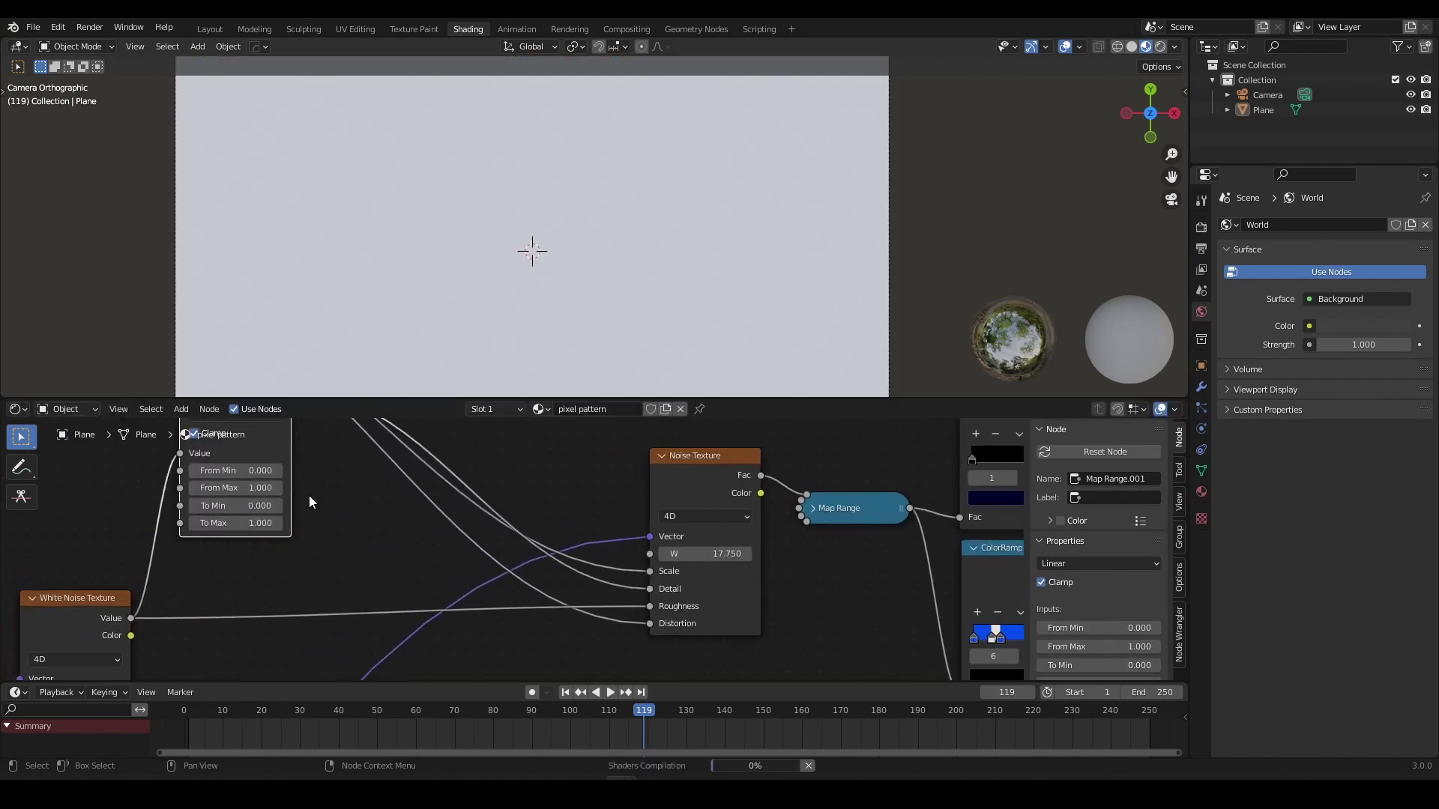
{"action": "middle_click_drag", "start_coordinate": [309, 496], "coordinate": [520, 513]}
{"action": "scroll", "coordinate": [401, 555], "scroll_direction": "up", "scroll_amount": 4}
{"action": "scroll", "coordinate": [520, 512], "scroll_direction": "up", "scroll_amount": 3}
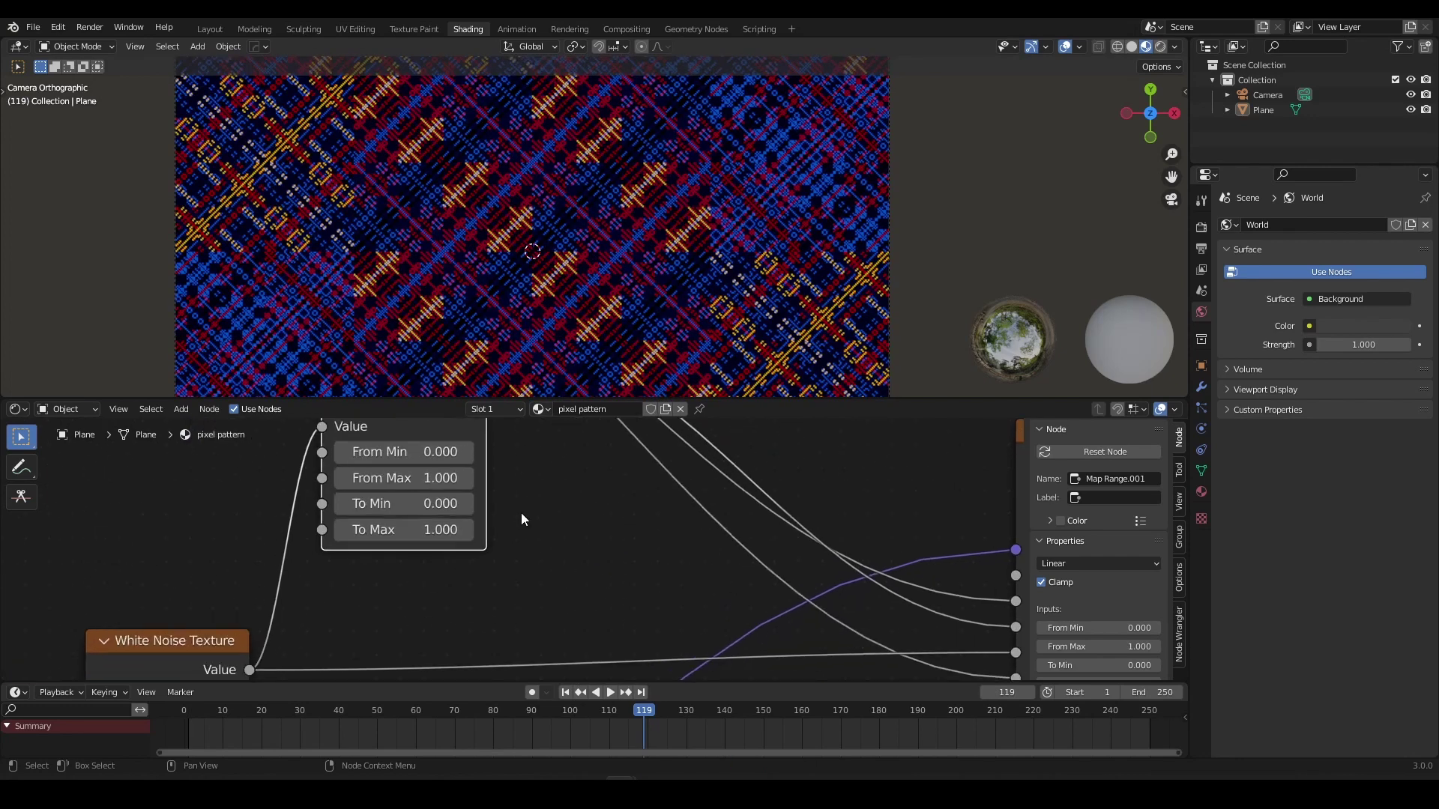
{"action": "left_click", "coordinate": [417, 527]}
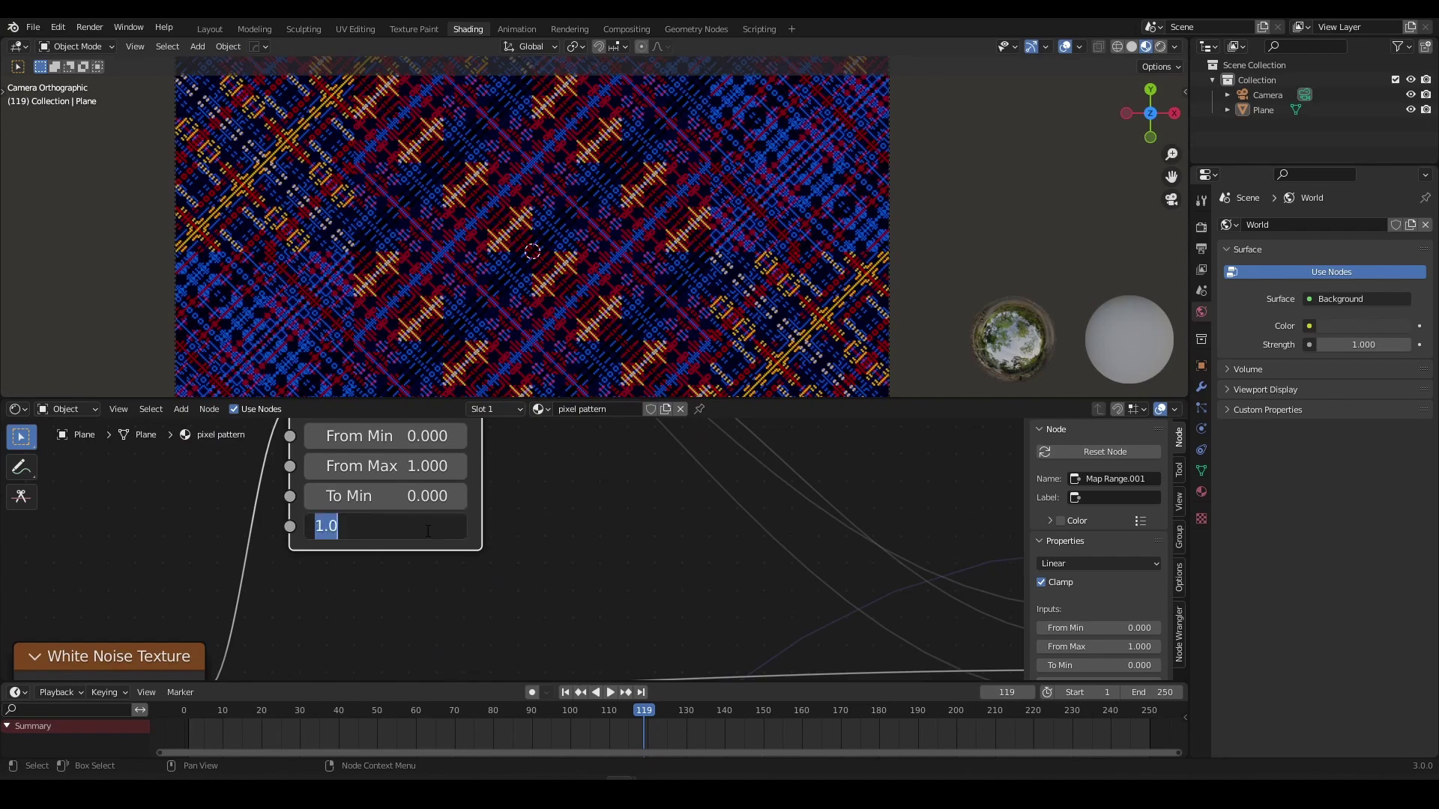
{"action": "type", "text": "15"}
{"action": "key", "text": "Return"}
Step forward from frame 119 to frame 127 to check how the pattern varies with the remapped Detail.
{"action": "key", "text": "Right"}
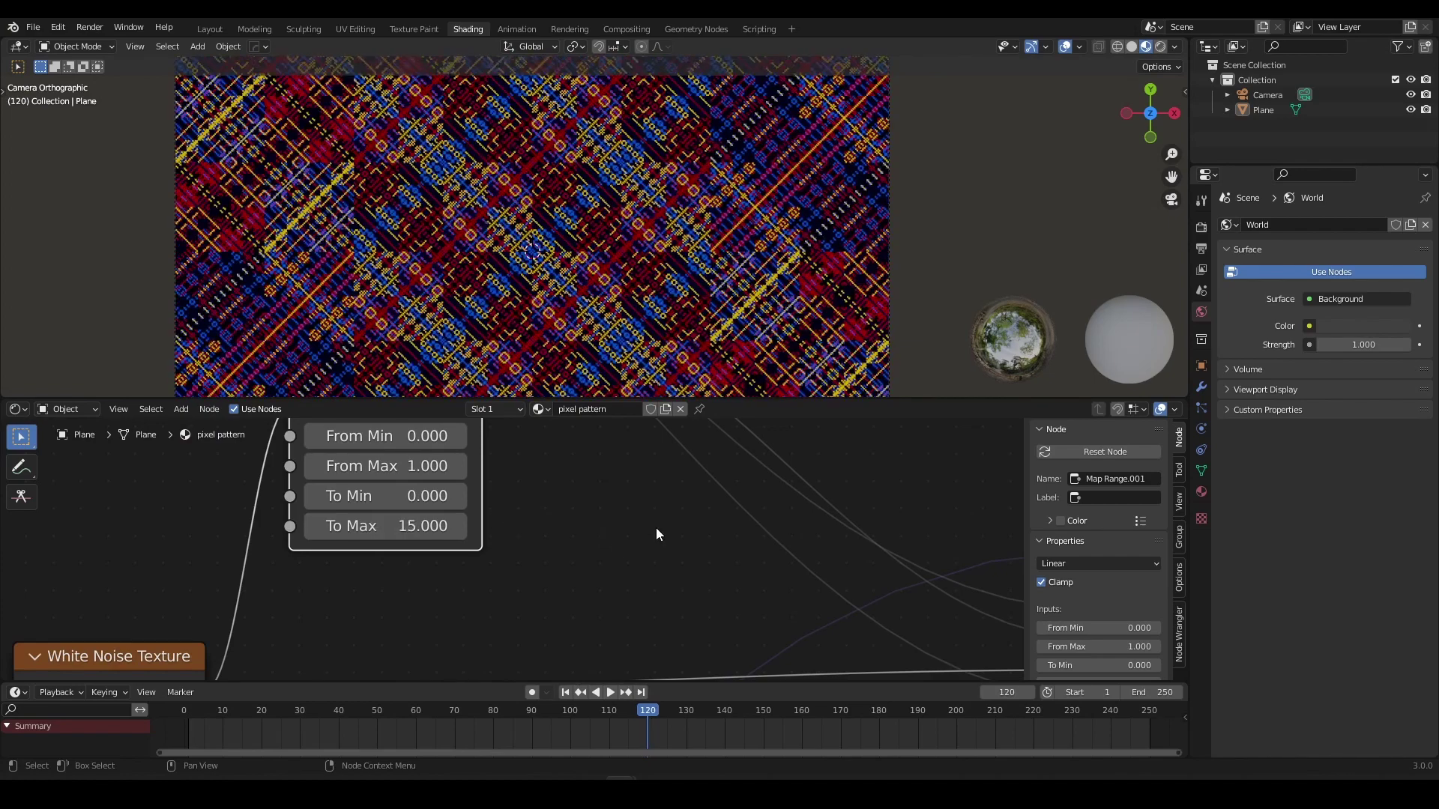
{"action": "key", "text": "Right"}
{"action": "key", "text": "Right"}
{"action": "key", "text": "Right"}
{"action": "key", "text": "Right"}
{"action": "key", "text": "Right"}
{"action": "key", "text": "Right"}
{"action": "key", "text": "Right"}
{"action": "scroll", "coordinate": [553, 474], "scroll_direction": "down", "scroll_amount": 8}
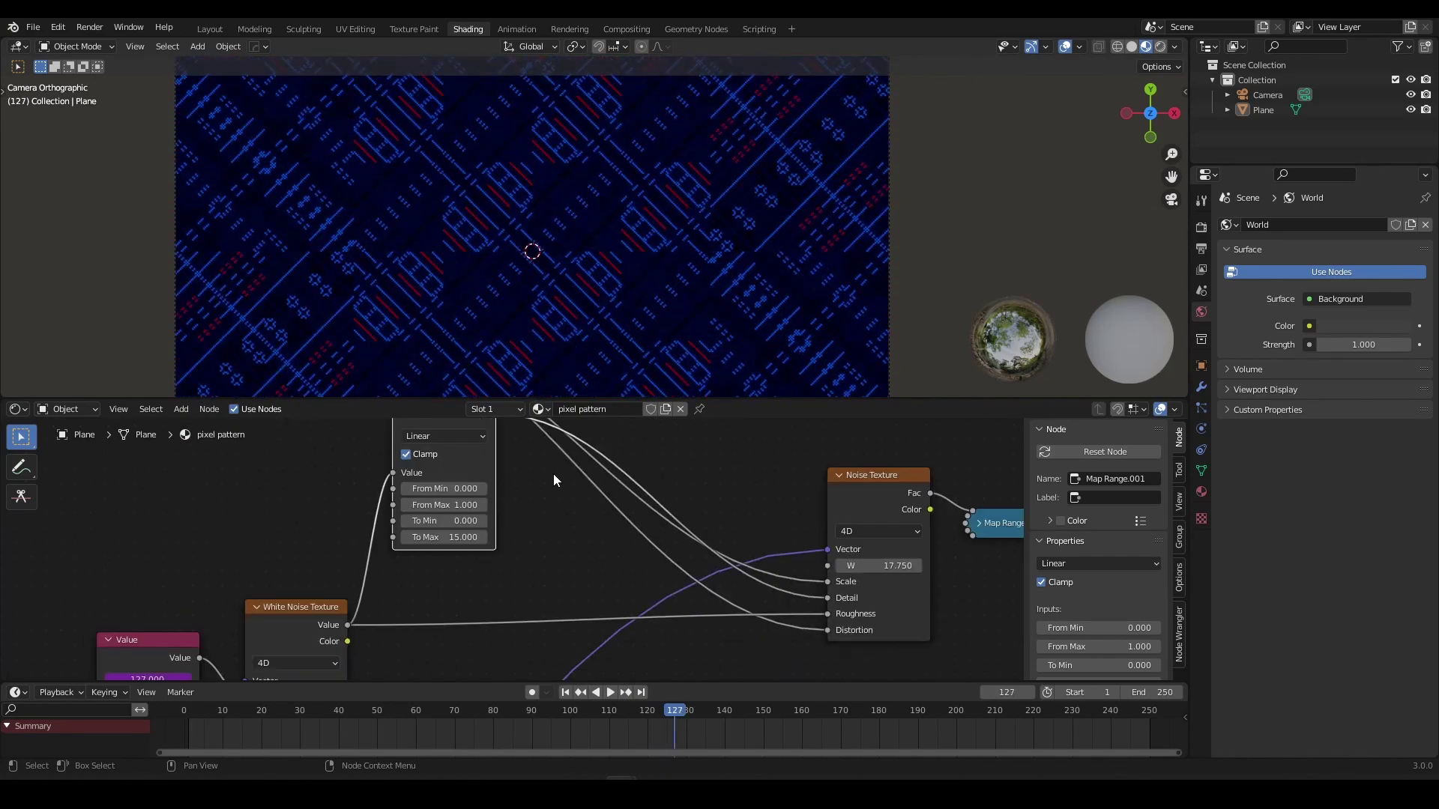
{"action": "scroll", "coordinate": [553, 473], "scroll_direction": "down", "scroll_amount": 3}
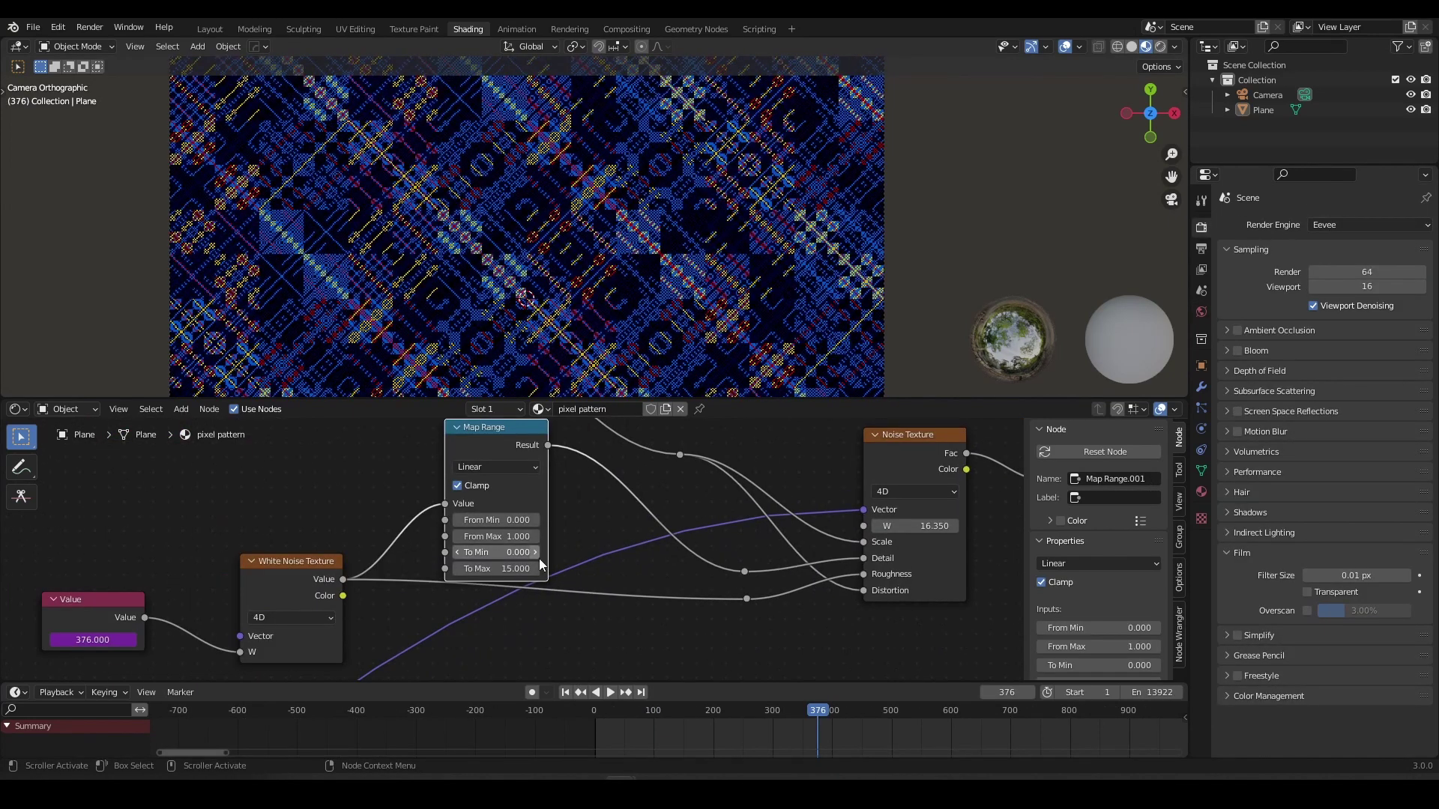
Duplicate the White Noise Texture above the original, link its Value to the Map Range and feed its W from the Value node.
{"action": "scroll", "coordinate": [525, 562], "scroll_direction": "down", "scroll_amount": 1}
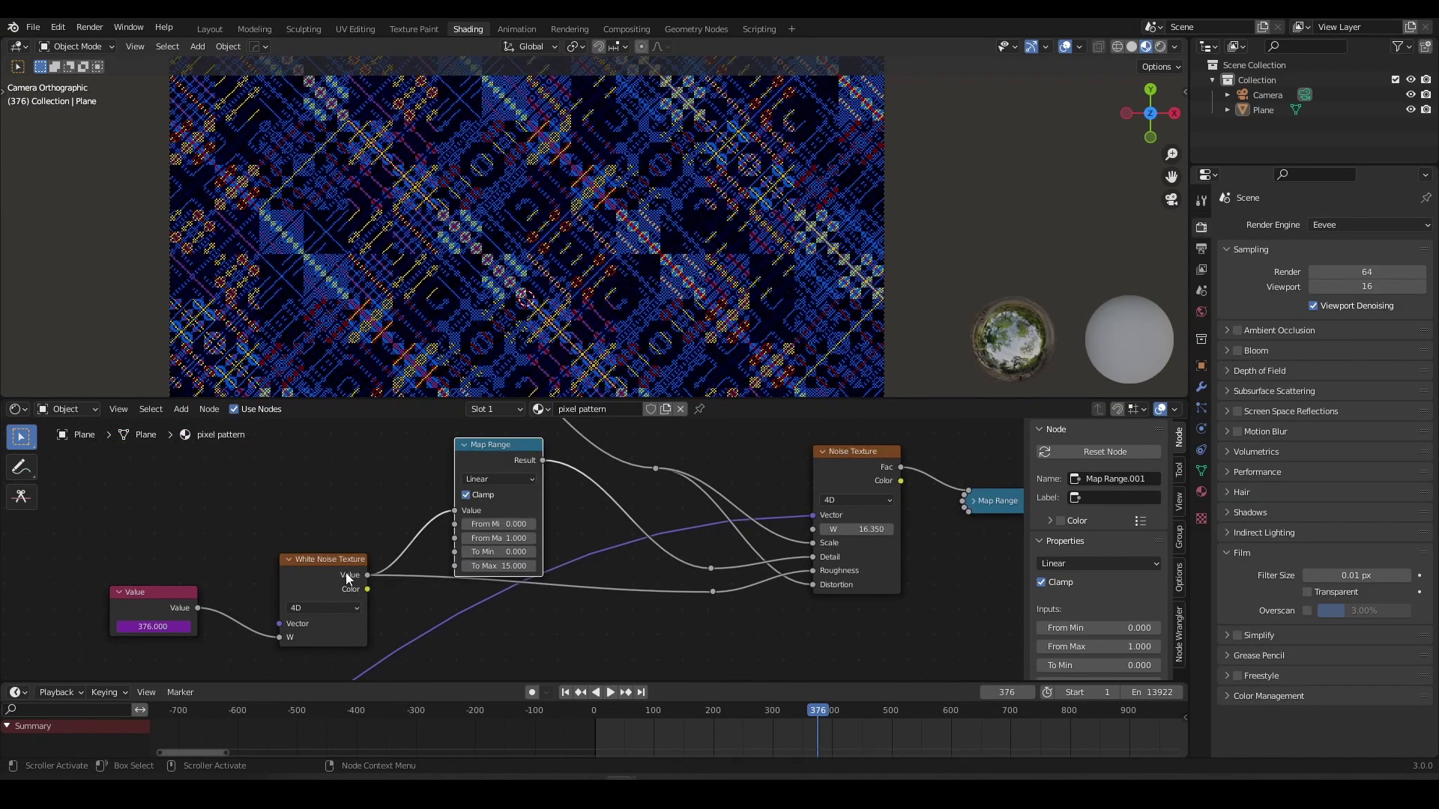
{"action": "left_click_drag", "start_coordinate": [334, 572], "coordinate": [311, 596]}
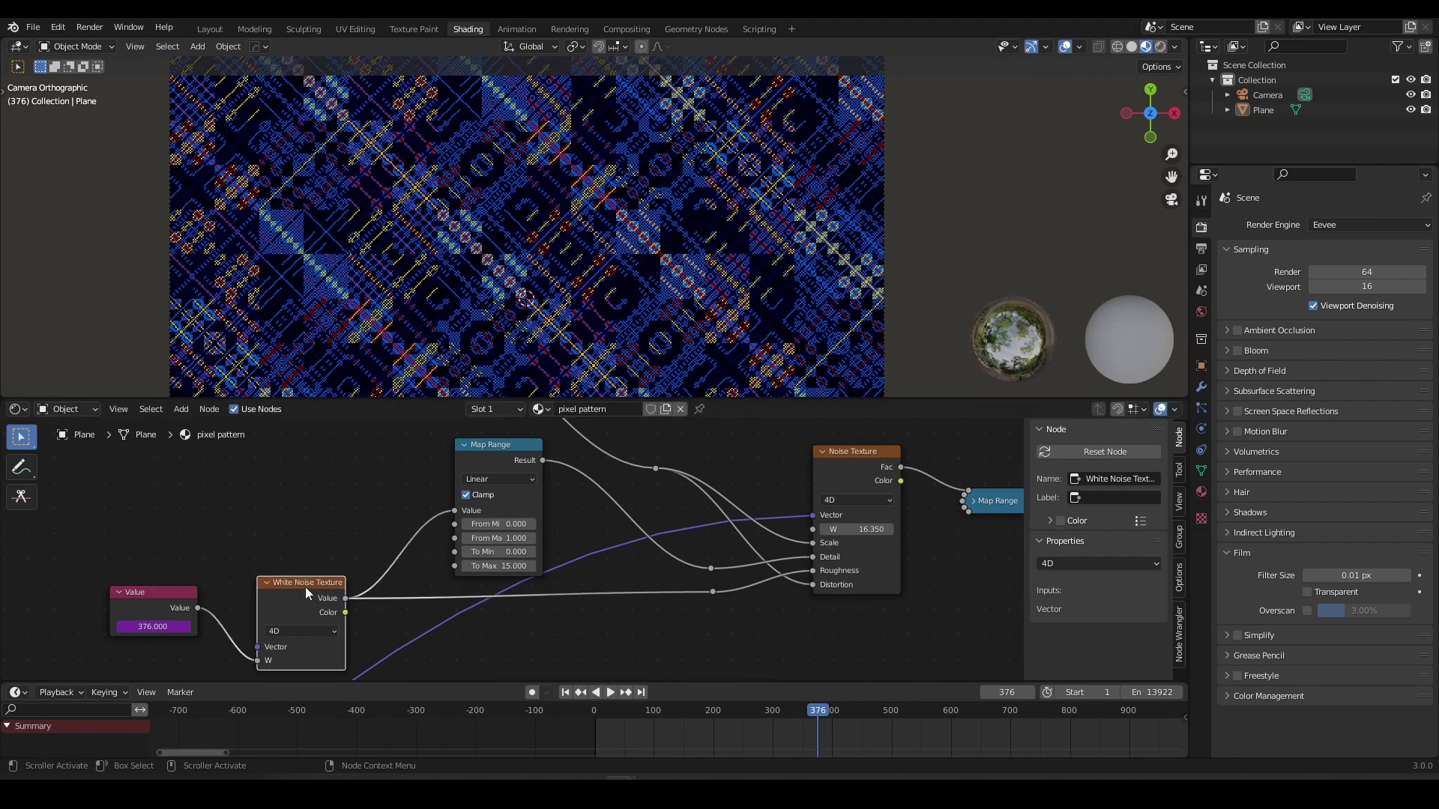
{"action": "key", "text": "shift+d"}
{"action": "left_click", "coordinate": [303, 470]}
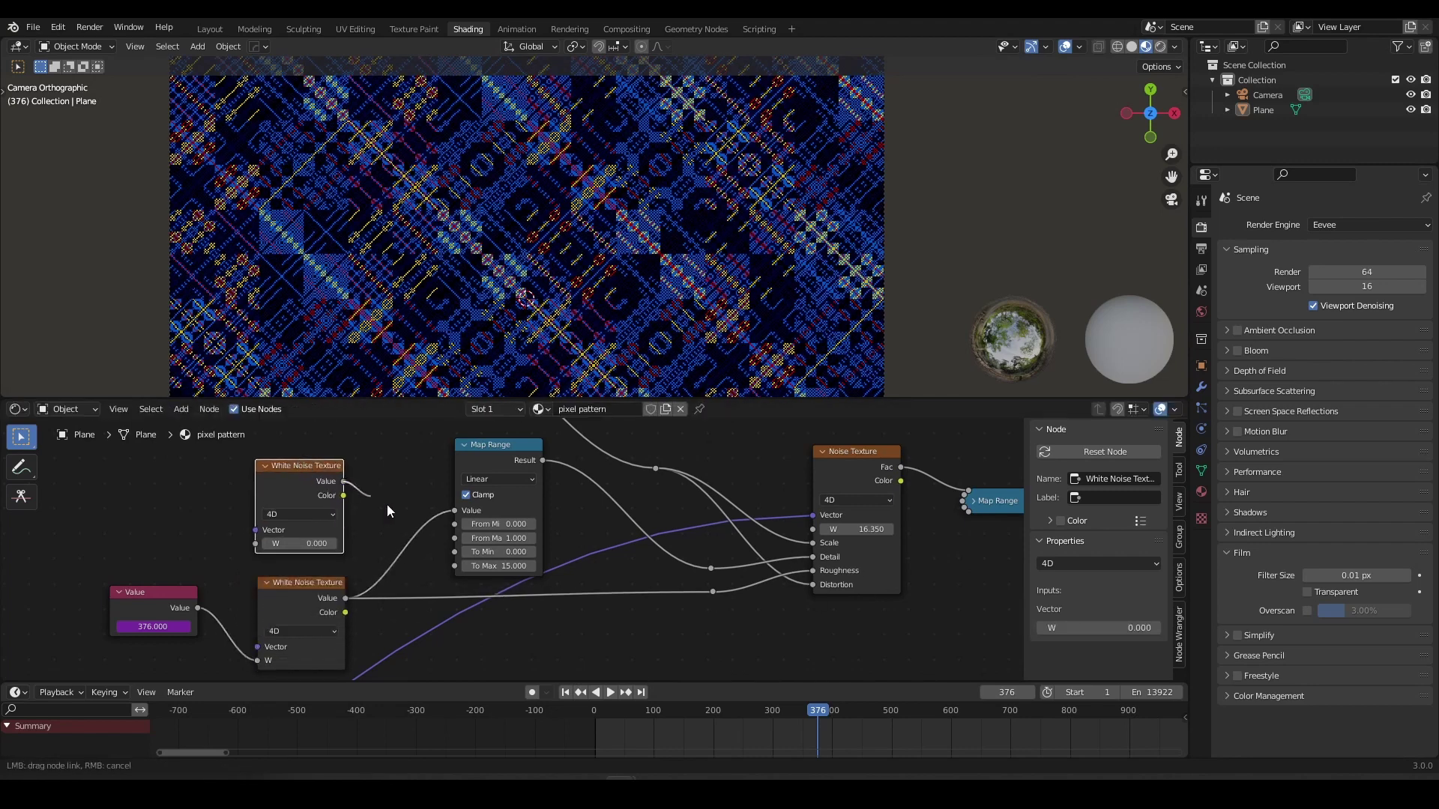
{"action": "left_click_drag", "start_coordinate": [387, 505], "coordinate": [459, 512]}
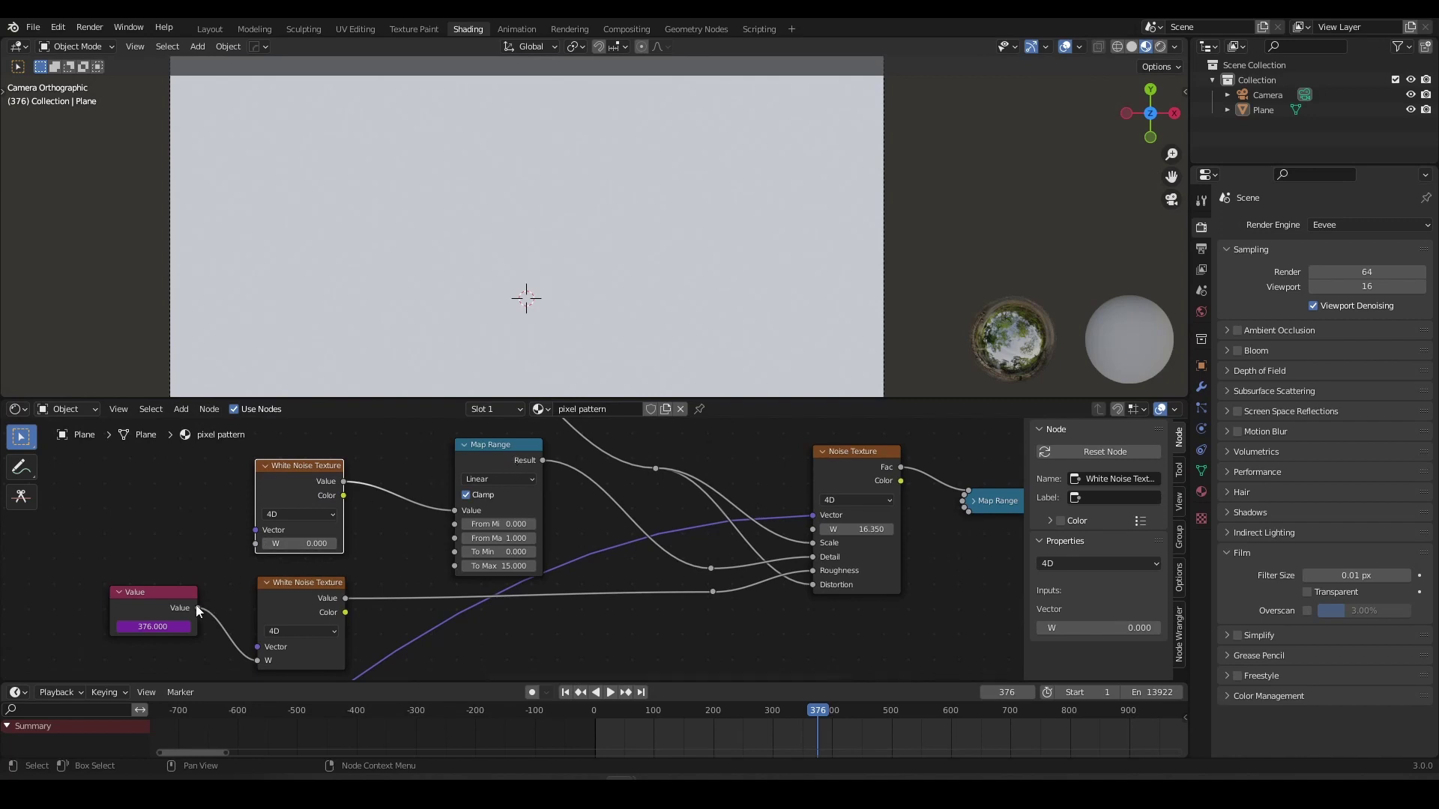
{"action": "left_click_drag", "start_coordinate": [196, 605], "coordinate": [255, 547]}
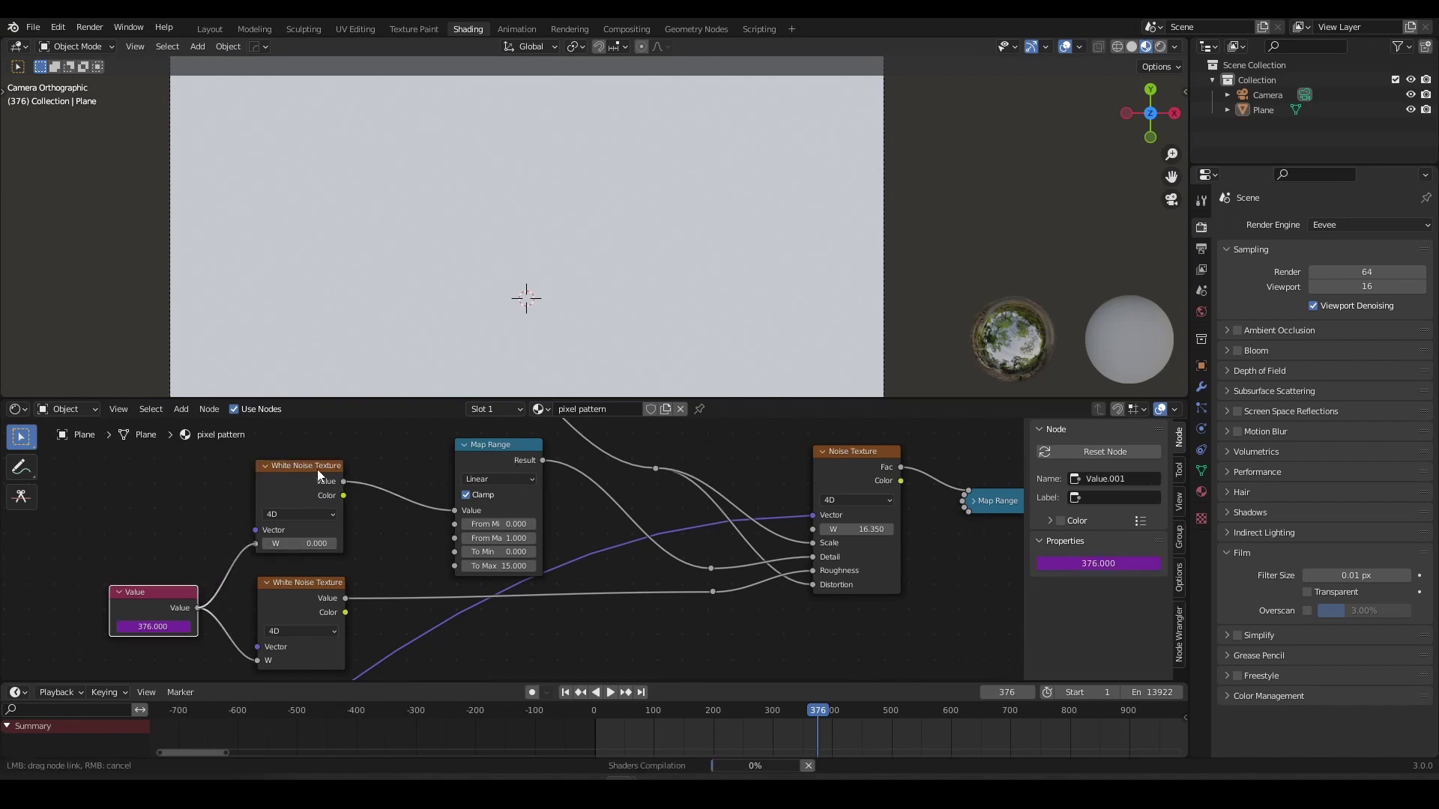
{"action": "left_click_drag", "start_coordinate": [317, 469], "coordinate": [333, 461]}
{"action": "middle_click_drag", "start_coordinate": [218, 505], "coordinate": [331, 527]}
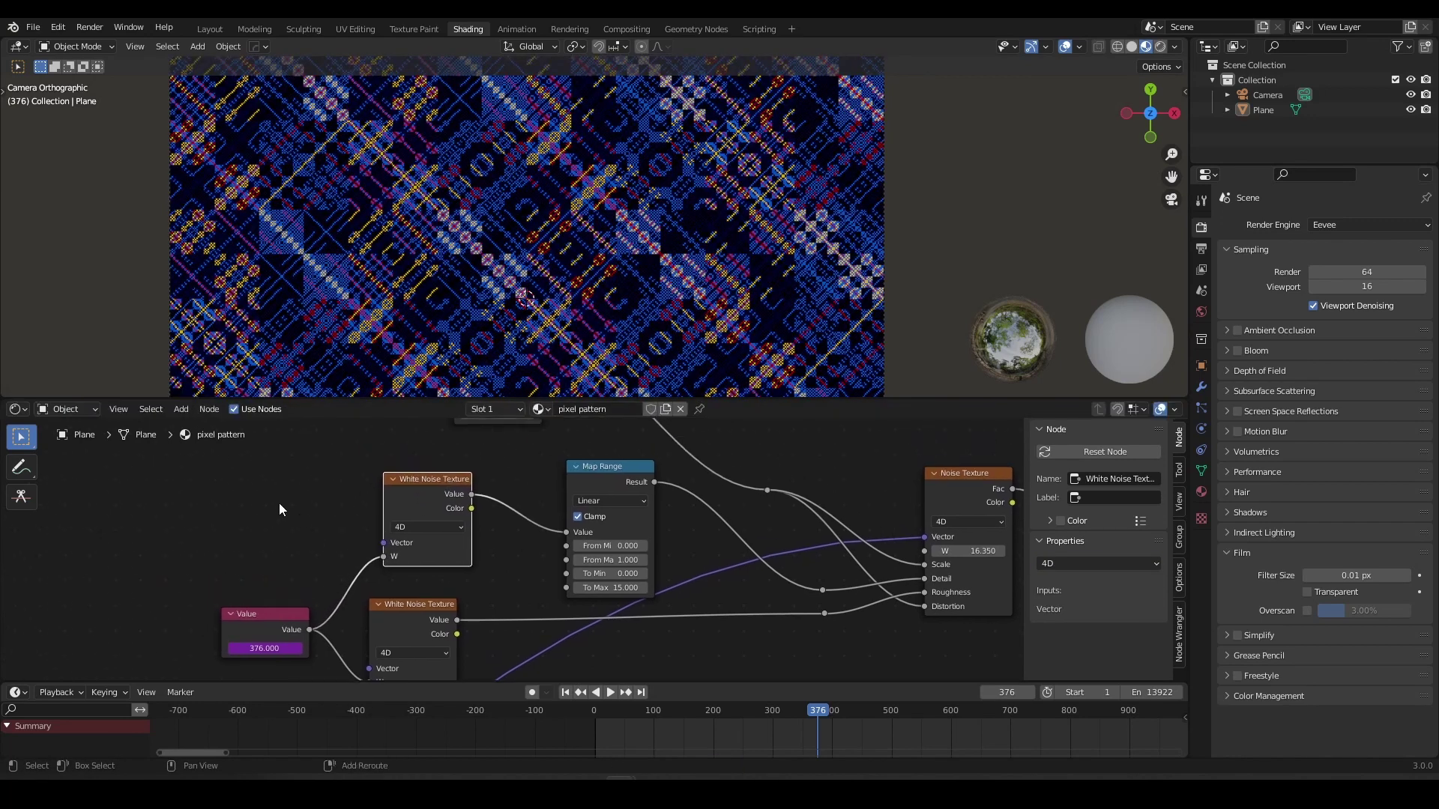
Insert a Math node set to Add between the Value node and the upper White Noise Texture's W input.
{"action": "key", "text": "shift+a"}
{"action": "left_click", "coordinate": [279, 504]}
{"action": "type", "text": "ma"}
{"action": "key", "text": "Return"}
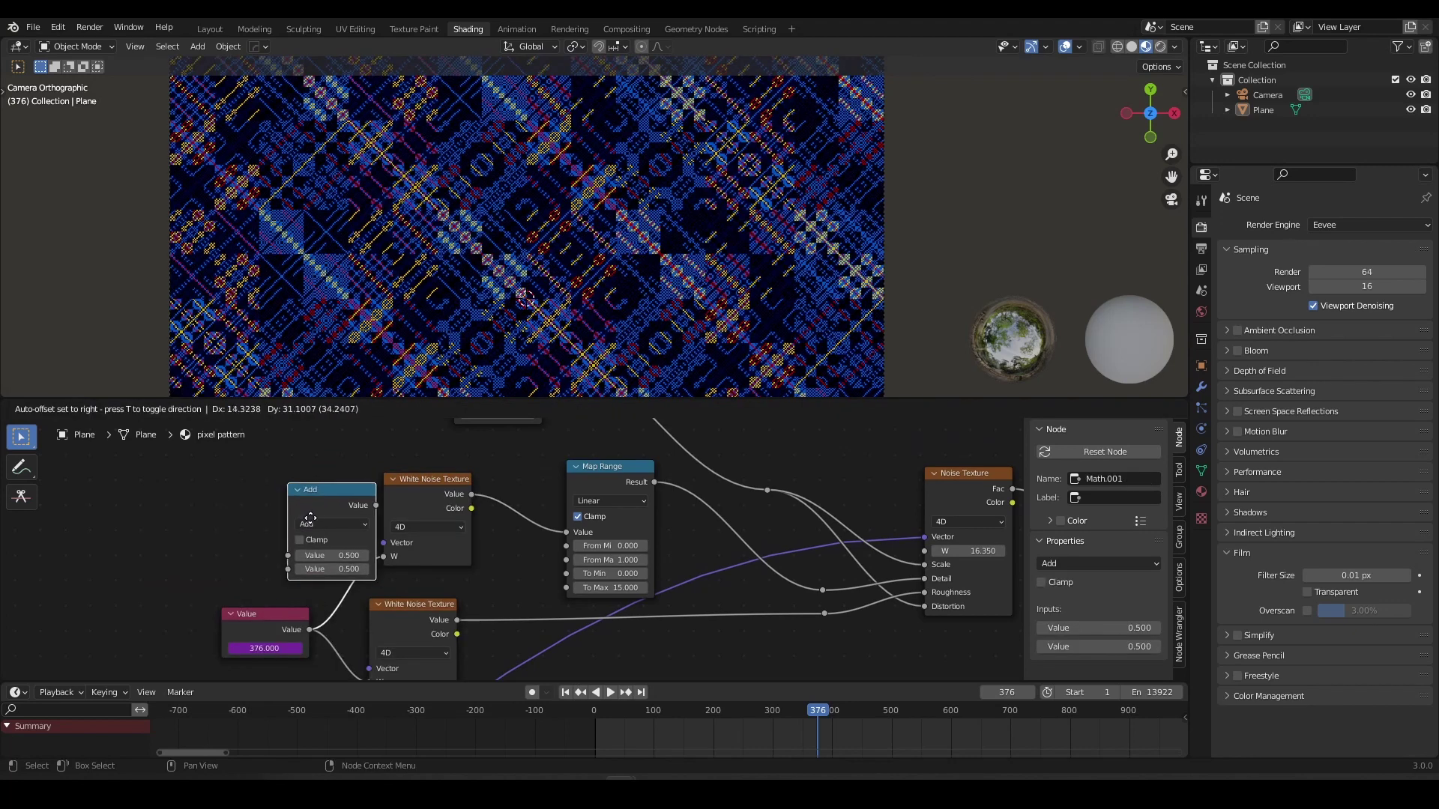
{"action": "left_click", "coordinate": [318, 532]}
{"action": "left_click_drag", "start_coordinate": [415, 499], "coordinate": [371, 471]}
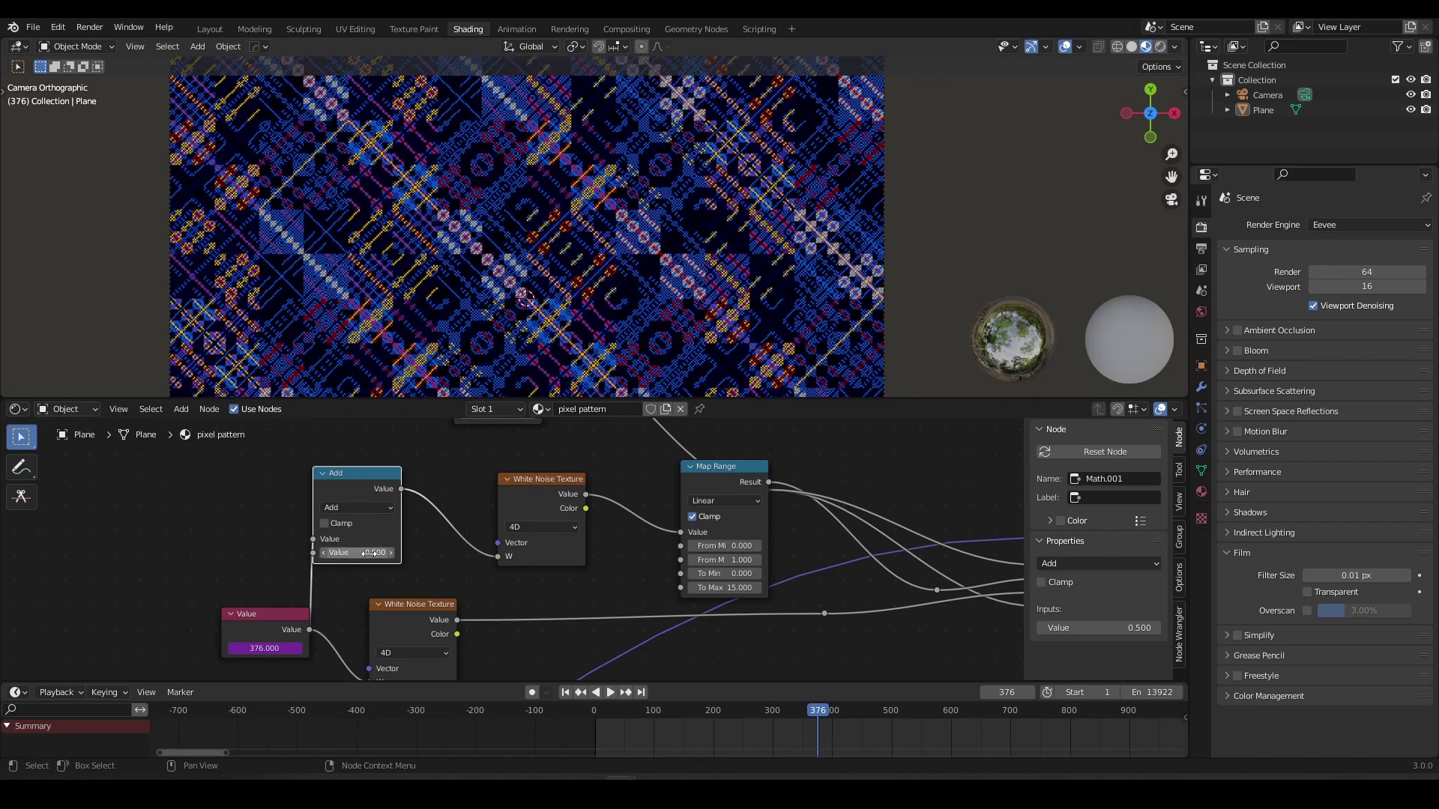
Set the Add node's second value to about 22.4 and tidy the positions of the Value, White Noise Texture and Map Range nodes.
{"action": "left_click_drag", "start_coordinate": [367, 555], "coordinate": [446, 555]}
{"action": "left_click_drag", "start_coordinate": [245, 618], "coordinate": [193, 608]}
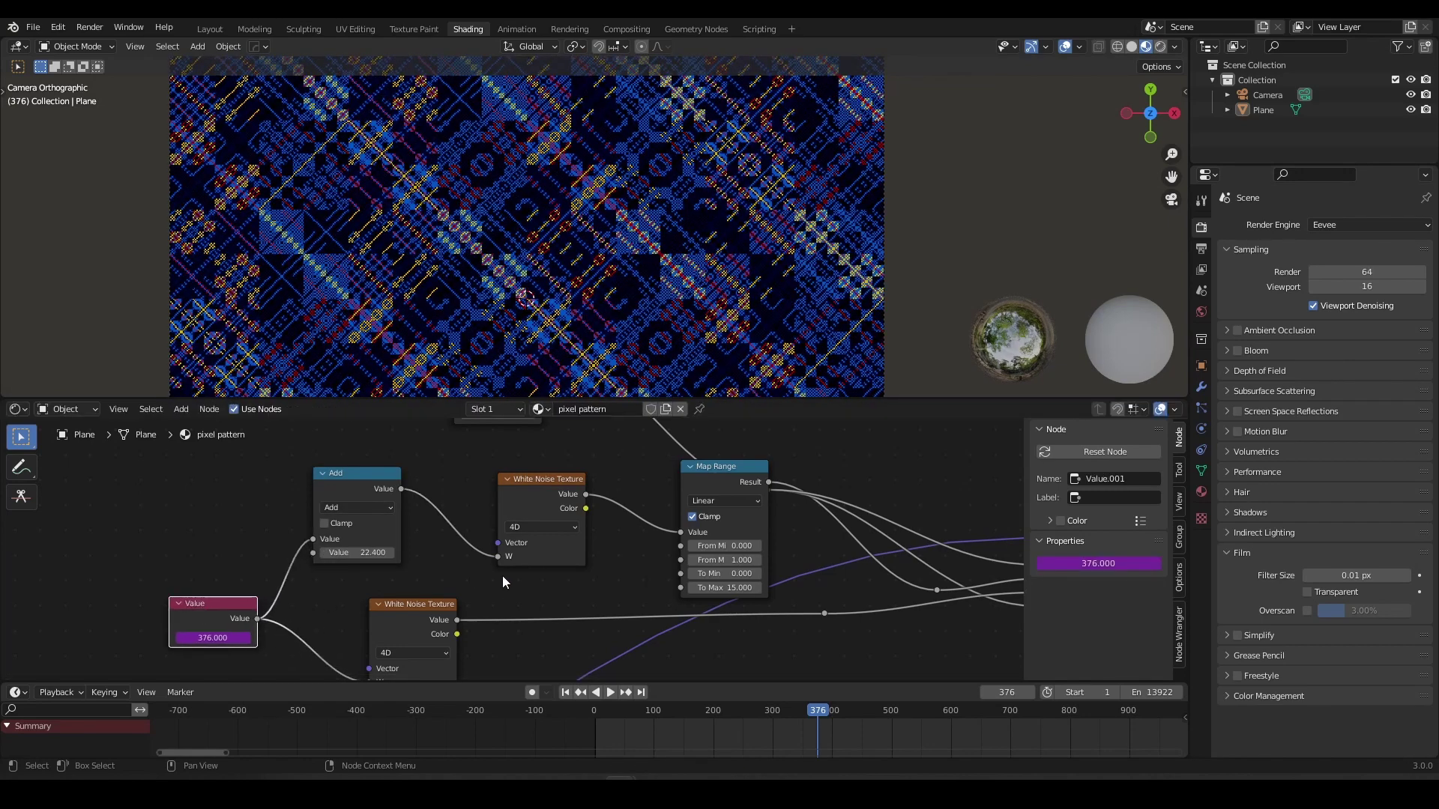
{"action": "left_click_drag", "start_coordinate": [549, 490], "coordinate": [504, 482]}
{"action": "middle_click_drag", "start_coordinate": [668, 509], "coordinate": [479, 523]}
{"action": "left_click_drag", "start_coordinate": [526, 483], "coordinate": [438, 475]}
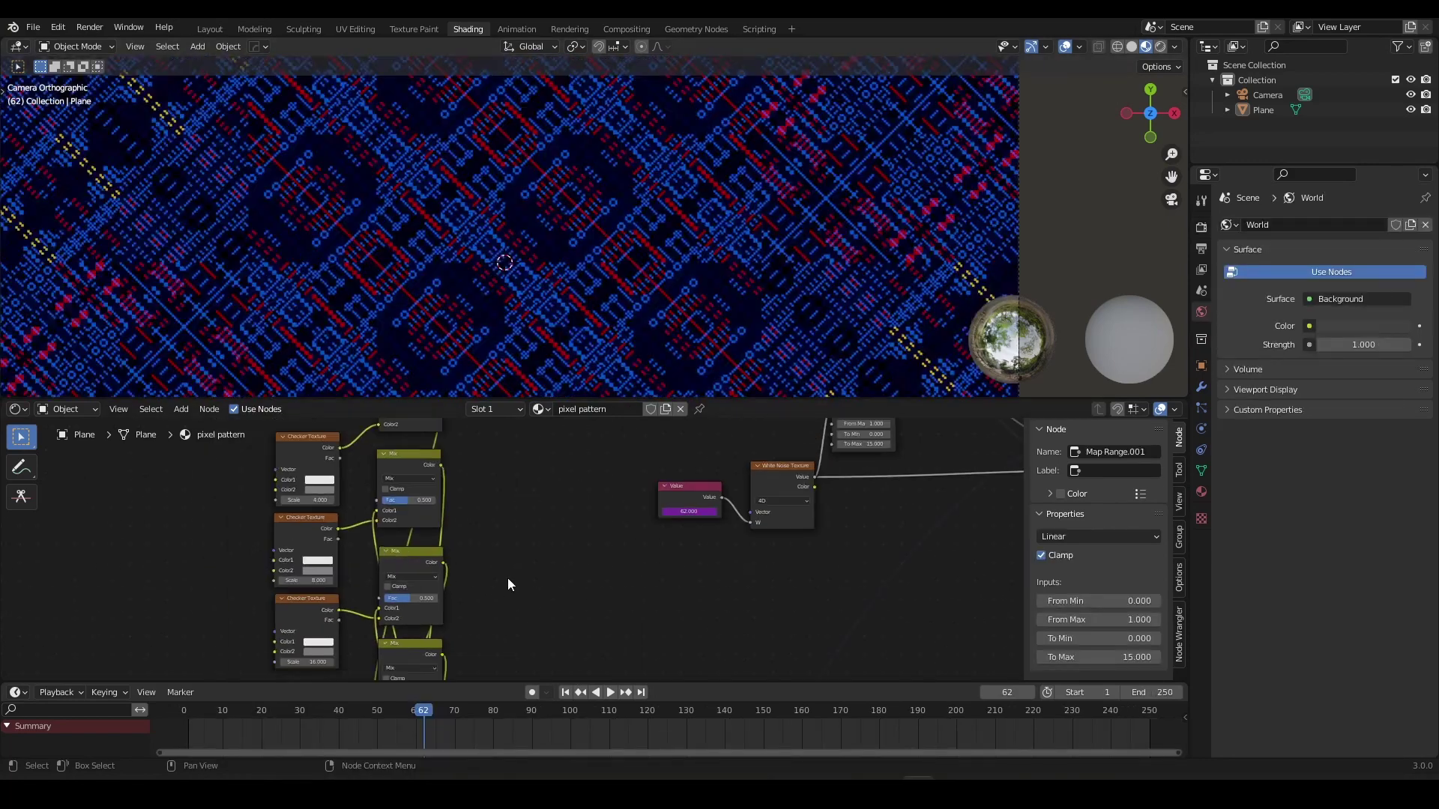
Raise the Fac of the second Mix node in the Checker Texture chain to 1.000.
{"action": "scroll", "coordinate": [511, 571], "scroll_direction": "down", "scroll_amount": 7}
{"action": "middle_click_drag", "start_coordinate": [535, 492], "coordinate": [502, 541]}
{"action": "scroll", "coordinate": [502, 541], "scroll_direction": "up", "scroll_amount": 9}
{"action": "mouse_move", "coordinate": [405, 490]}
{"action": "middle_mouse_down"}
{"action": "mouse_move", "coordinate": [434, 538]}
{"action": "mouse_move", "coordinate": [459, 507]}
{"action": "mouse_move", "coordinate": [432, 495]}
{"action": "middle_mouse_up"}
{"action": "scroll", "coordinate": [435, 539], "scroll_direction": "up", "scroll_amount": 2}
{"action": "scroll", "coordinate": [433, 496], "scroll_direction": "up", "scroll_amount": 5}
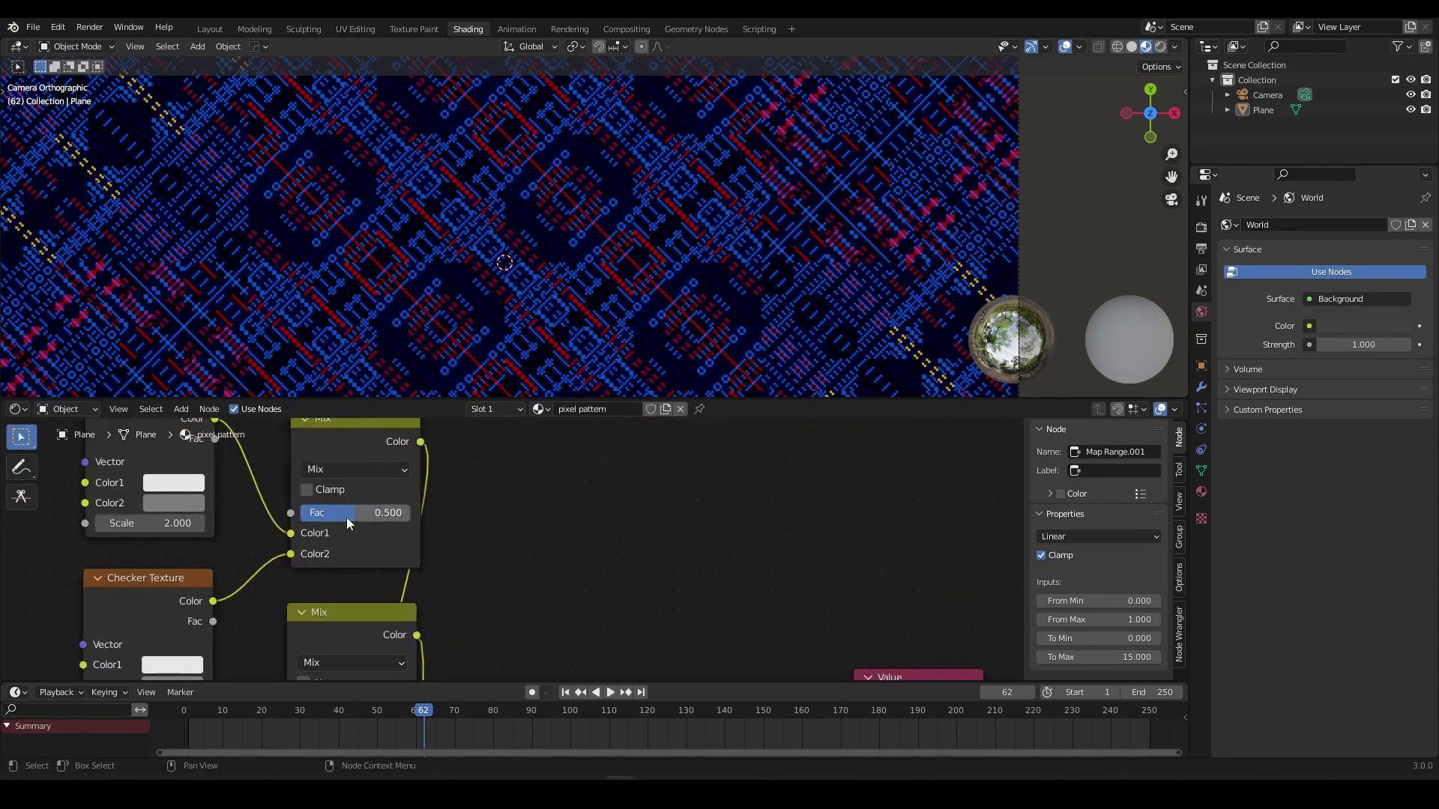
{"action": "mouse_move", "coordinate": [346, 517]}
{"action": "left_mouse_down"}
{"action": "mouse_move", "coordinate": [394, 516]}
{"action": "mouse_move", "coordinate": [281, 515]}
{"action": "mouse_move", "coordinate": [340, 516]}
{"action": "left_mouse_up"}
{"action": "scroll", "coordinate": [557, 234], "scroll_direction": "down", "scroll_amount": 5}
{"action": "scroll", "coordinate": [564, 221], "scroll_direction": "up", "scroll_amount": 5}
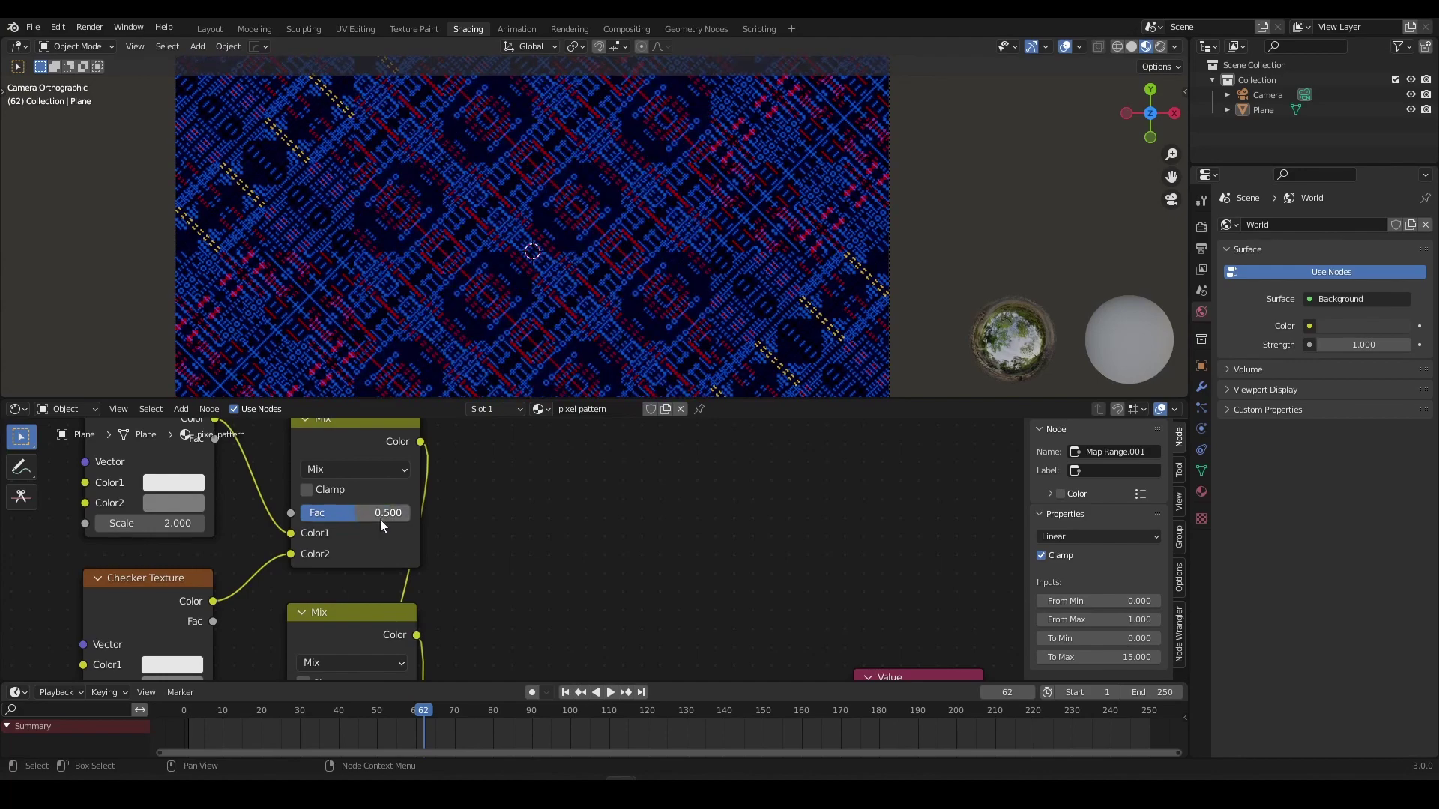
{"action": "middle_click_drag", "start_coordinate": [467, 577], "coordinate": [499, 426]}
{"action": "scroll", "coordinate": [397, 533], "scroll_direction": "up", "scroll_amount": 5}
{"action": "scroll", "coordinate": [490, 507], "scroll_direction": "down", "scroll_amount": 5}
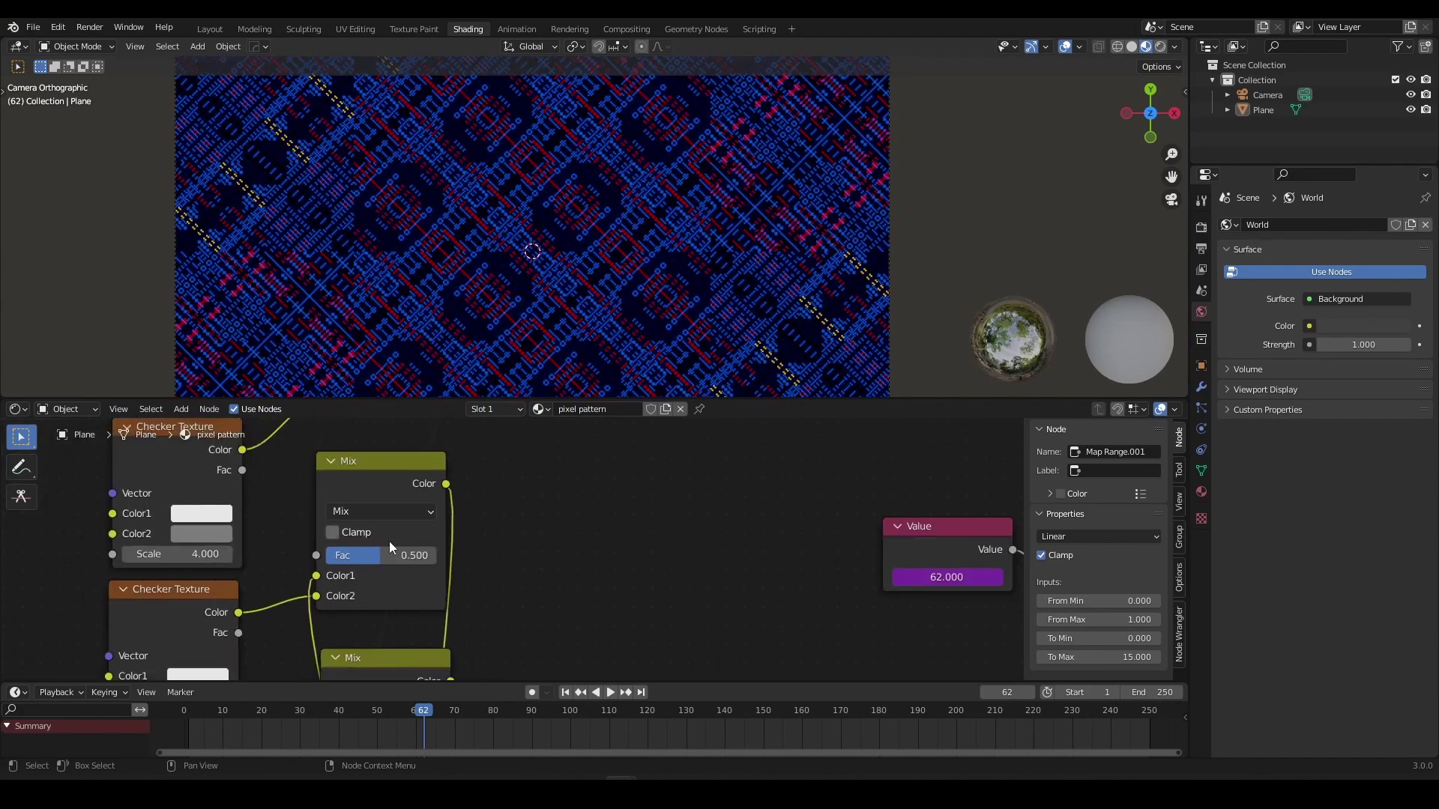
{"action": "left_click_drag", "start_coordinate": [364, 560], "coordinate": [421, 559]}
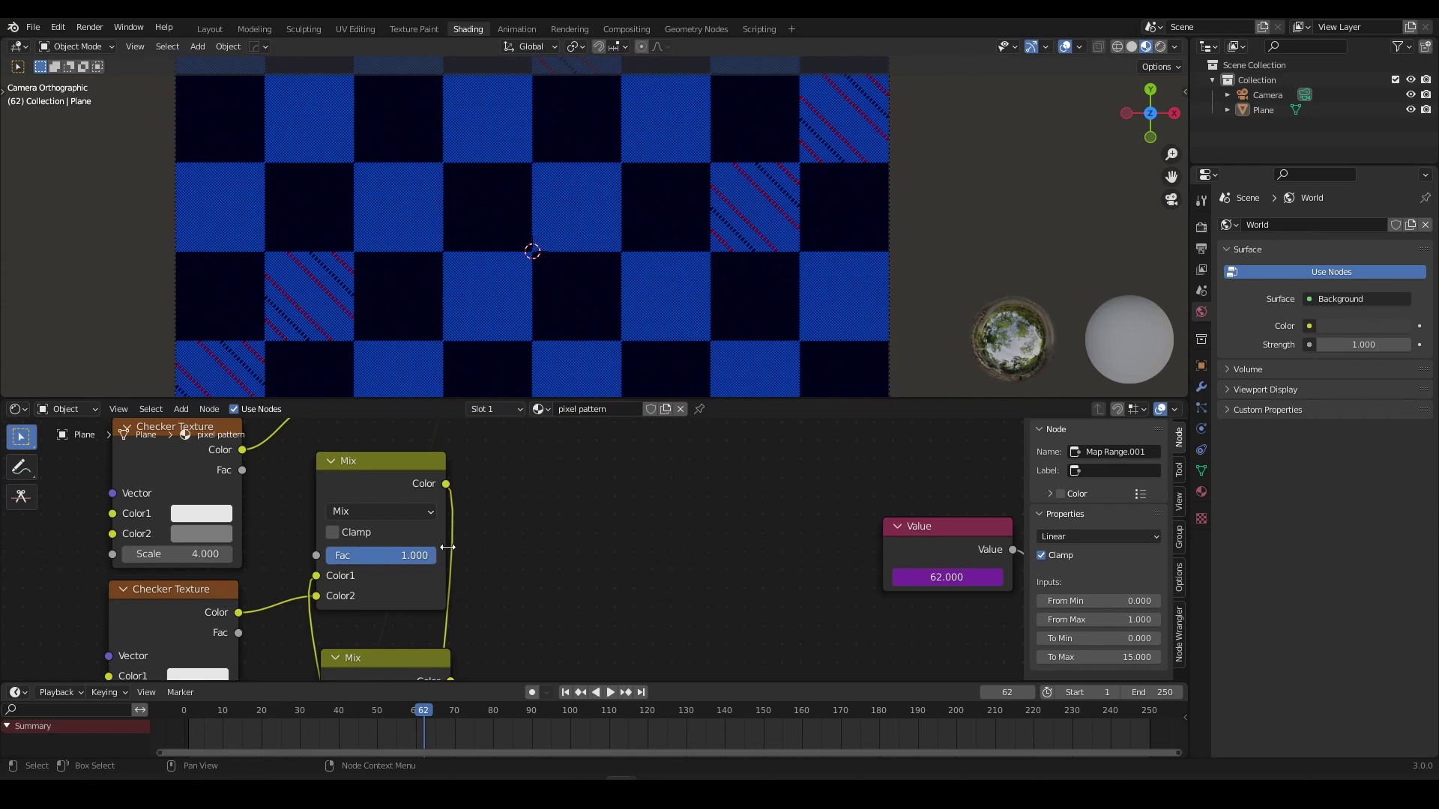
Step forward from frame 62 to frame 76 to examine the patterns produced with the Mix Fac at full strength.
{"action": "key", "text": "Right"}
{"action": "key", "text": "Right"}
{"action": "key", "text": "Right"}
{"action": "key", "text": "Right"}
{"action": "key", "text": "Right"}
{"action": "key", "text": "Right"}
{"action": "key", "text": "Right"}
{"action": "key", "text": "Right"}
{"action": "key", "text": "Right"}
{"action": "key", "text": "Right"}
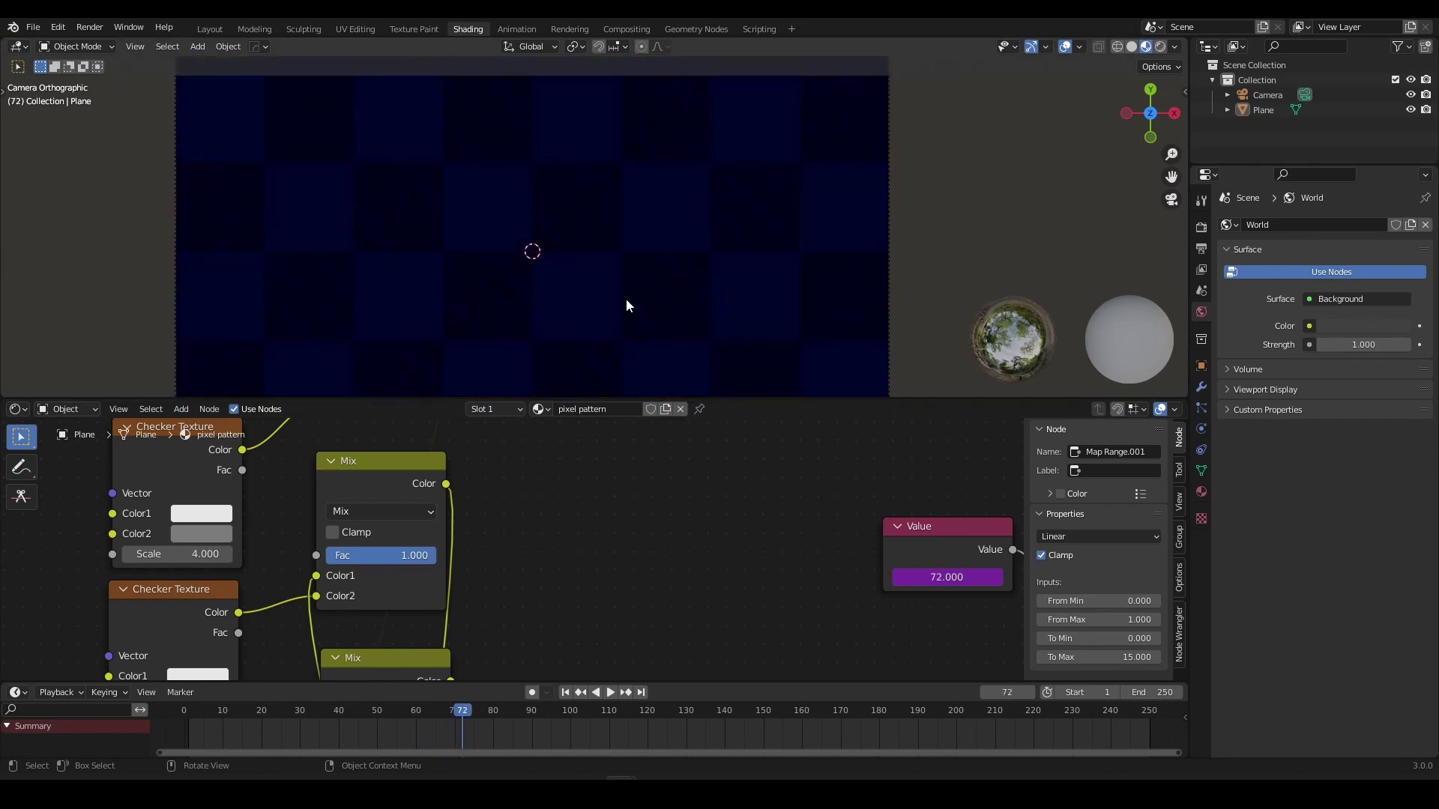
{"action": "key", "text": "Right"}
{"action": "key", "text": "Right"}
{"action": "key", "text": "Right"}
{"action": "key", "text": "Right"}
Lower the second Mix node's Fac to 0.975 and step forward to frame 85 to compare the patterns.
{"action": "scroll", "coordinate": [507, 502], "scroll_direction": "up", "scroll_amount": 1}
{"action": "left_click_drag", "start_coordinate": [424, 560], "coordinate": [416, 560]}
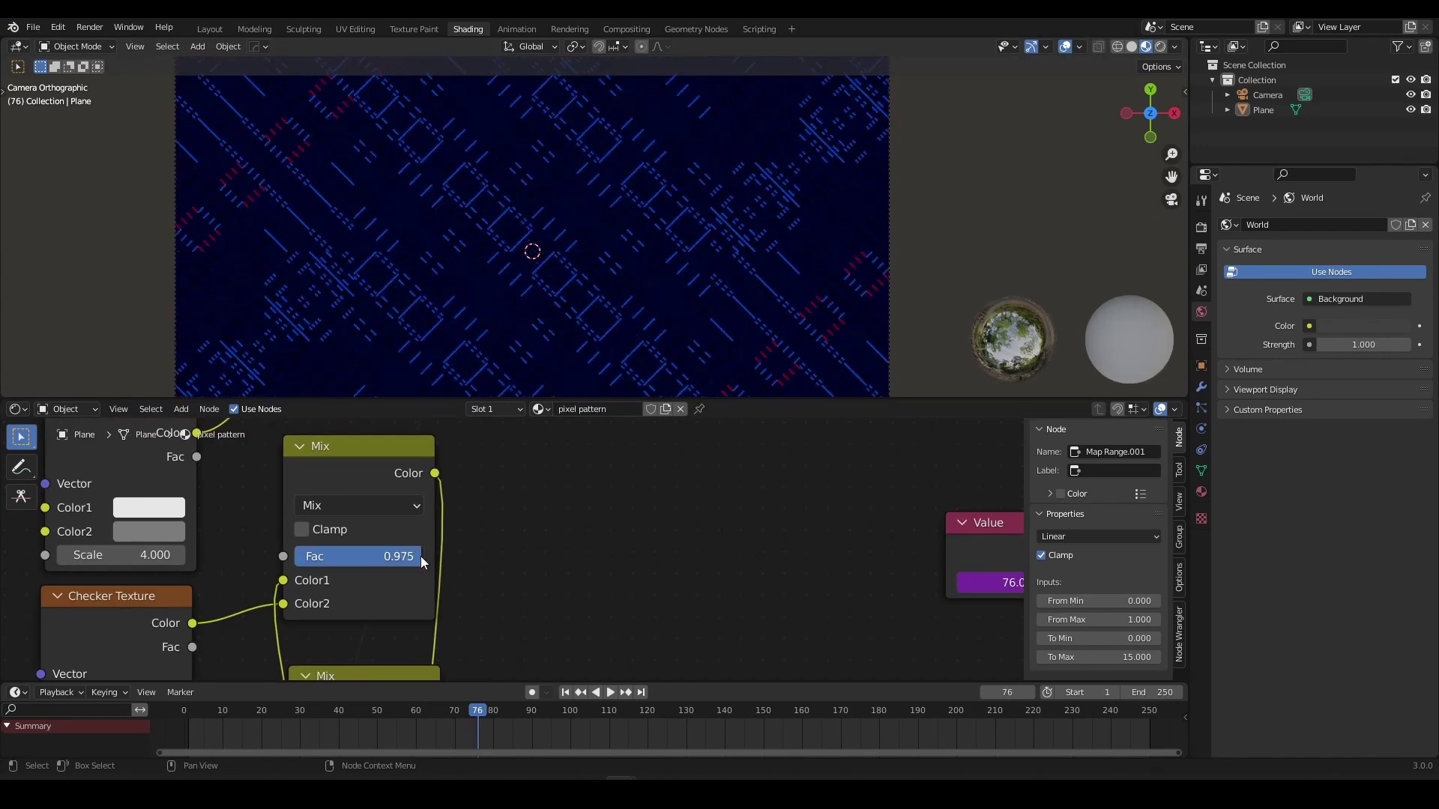
{"action": "key", "text": "Right"}
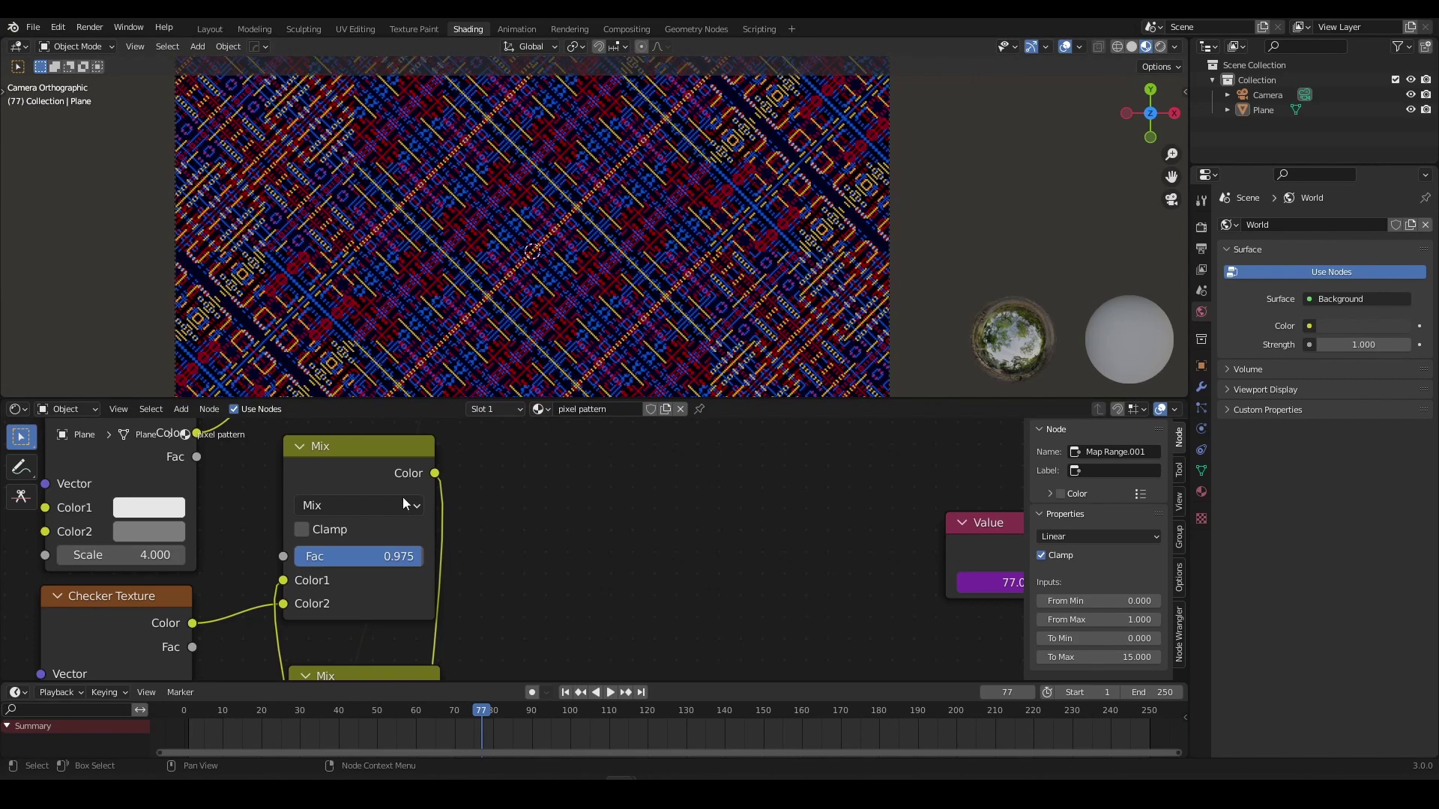
{"action": "key", "text": "Right"}
{"action": "key", "text": "Right"}
{"action": "key", "text": "Right"}
{"action": "key", "text": "Right"}
{"action": "key", "text": "Right"}
{"action": "key", "text": "Right"}
{"action": "key", "text": "Right"}
{"action": "key", "text": "Right"}
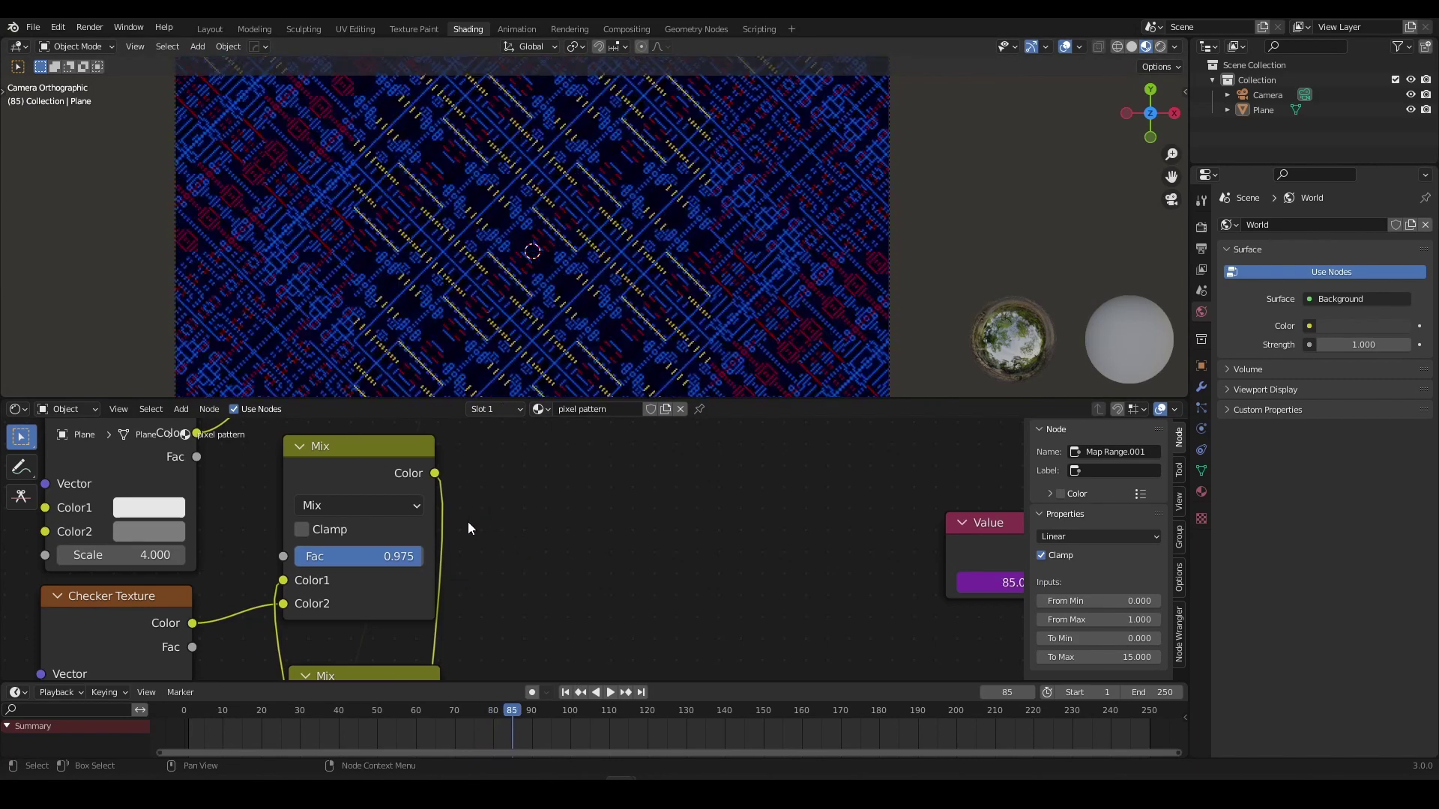
Reduce the second Mix node's Fac to 0.000 and step onward past frame 100 to compare the patterns.
{"action": "left_click_drag", "start_coordinate": [421, 561], "coordinate": [297, 556]}
{"action": "key", "text": "Right"}
{"action": "key", "text": "Right"}
{"action": "key", "text": "Right"}
{"action": "key", "text": "Right"}
{"action": "key", "text": "Right"}
{"action": "key", "text": "Right"}
{"action": "key", "text": "Right"}
{"action": "key", "text": "Right"}
{"action": "key", "text": "Right"}
{"action": "key", "text": "Right"}
{"action": "key", "text": "Right"}
{"action": "key", "text": "Right"}
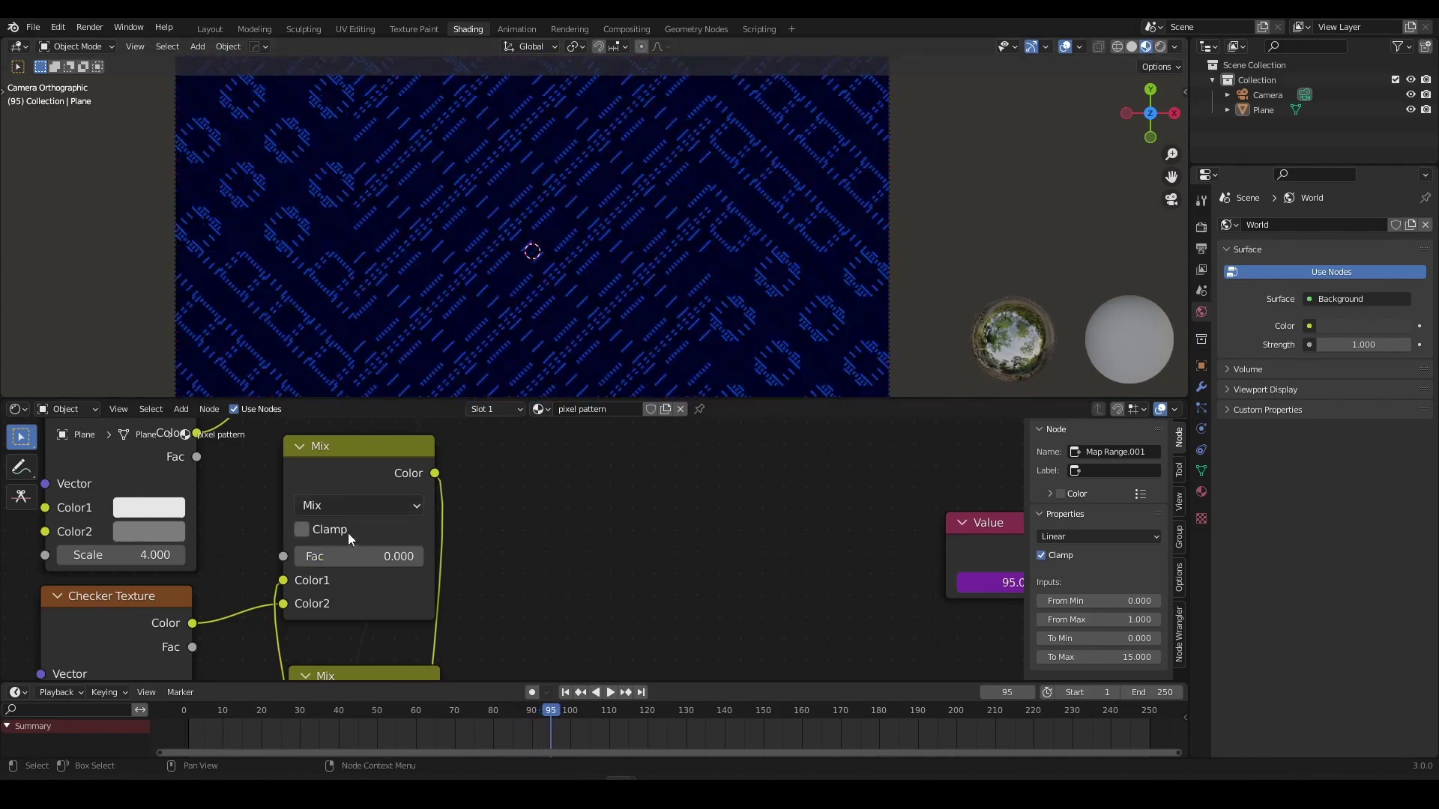
{"action": "key", "text": "Right"}
{"action": "key", "text": "Right"}
{"action": "key", "text": "Right"}
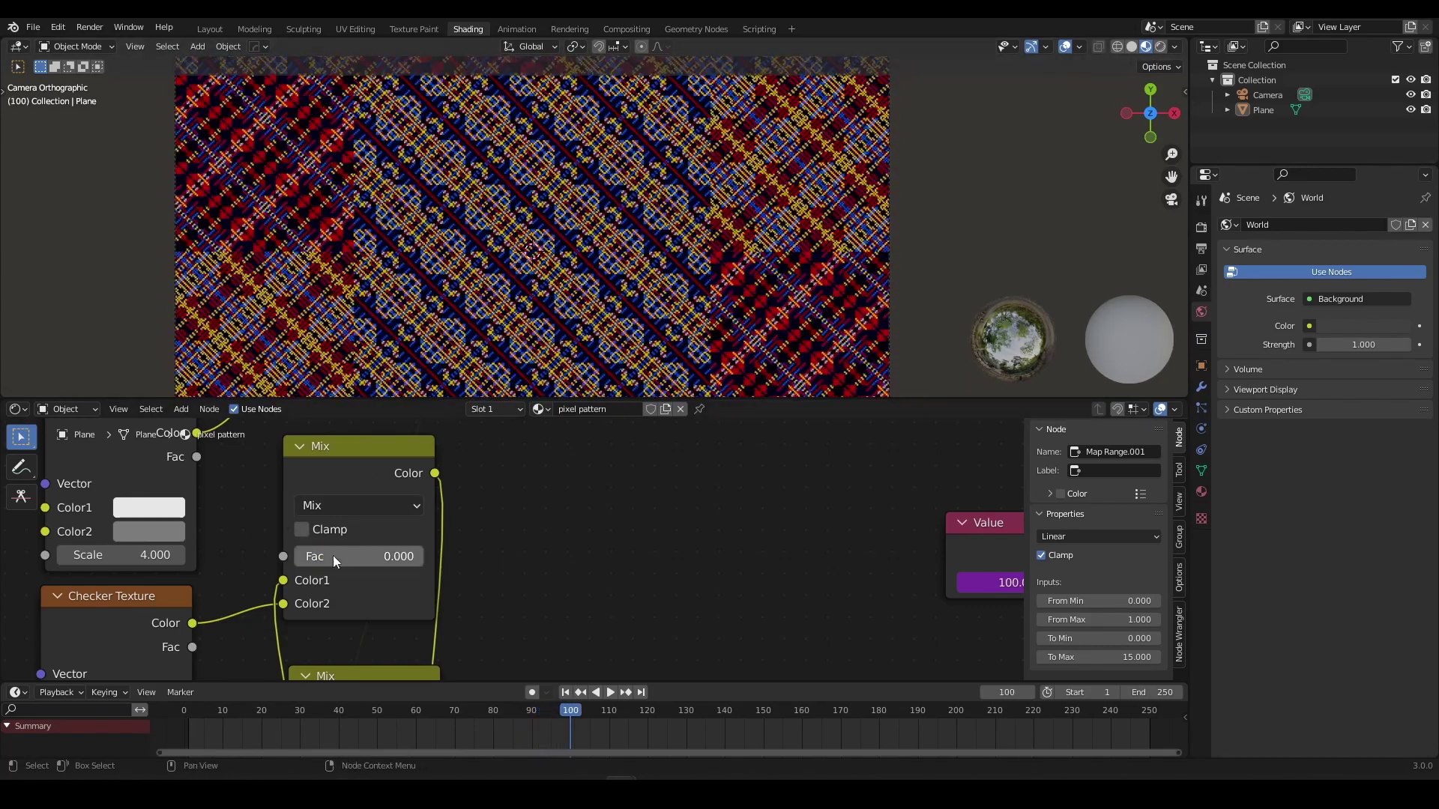
{"action": "key", "text": "Right"}
{"action": "key", "text": "Right"}
{"action": "key", "text": "Right"}
{"action": "key", "text": "Right"}
{"action": "key", "text": "Right"}
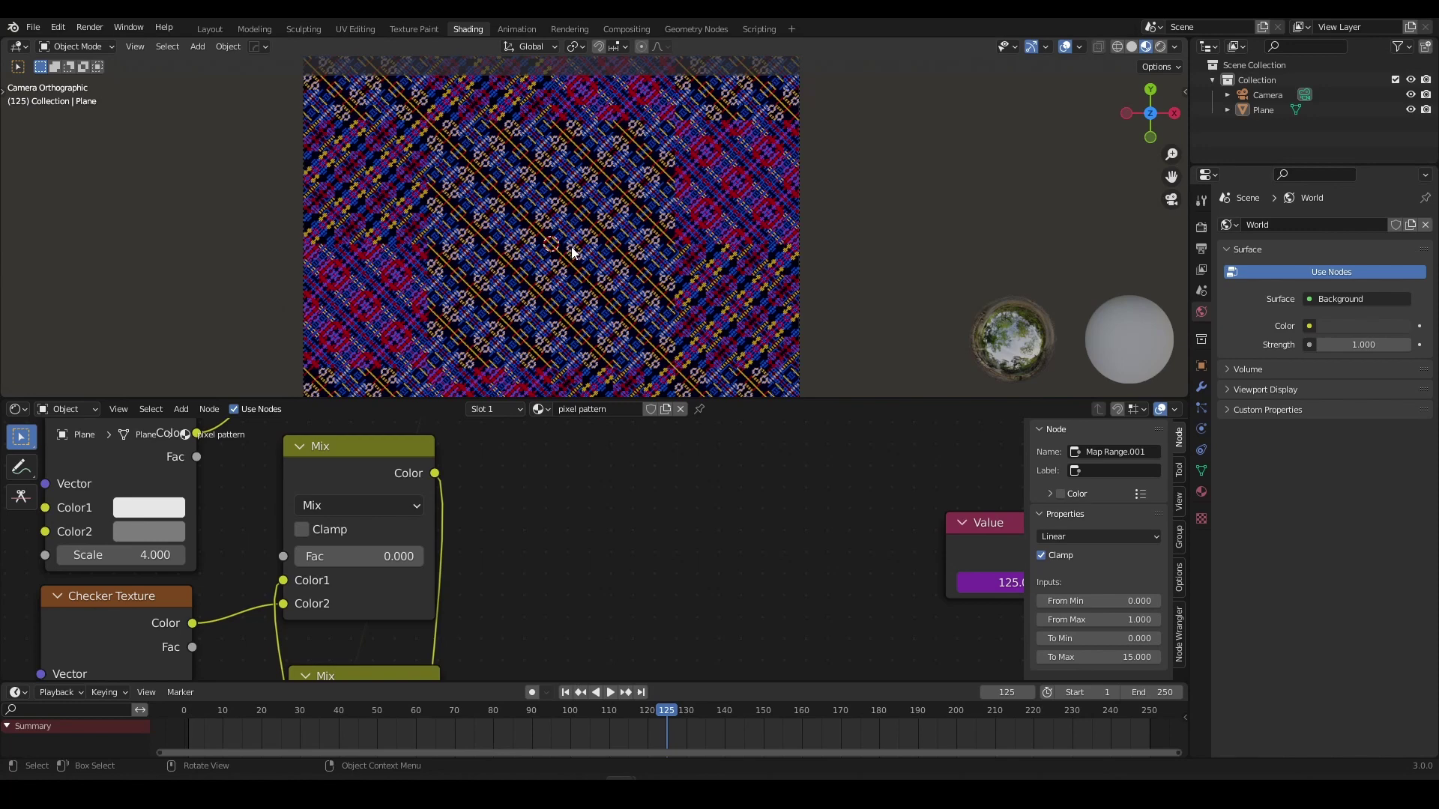
Examine the whole node tree and step forward from frame 125 to frame 132 to review the pattern up close.
{"action": "scroll", "coordinate": [573, 252], "scroll_direction": "up", "scroll_amount": 1}
{"action": "scroll", "coordinate": [551, 525], "scroll_direction": "down", "scroll_amount": 9}
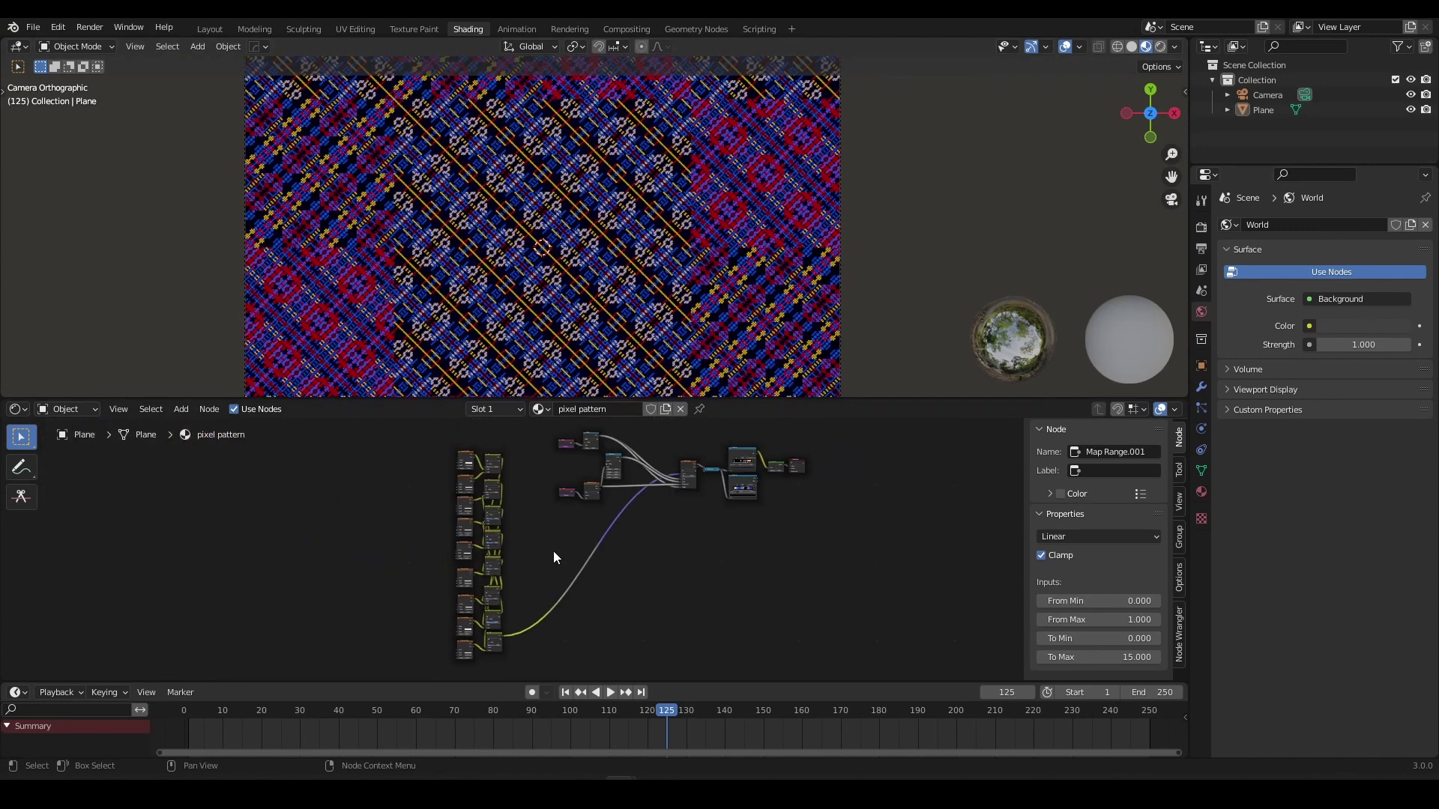
{"action": "middle_click_drag", "start_coordinate": [553, 551], "coordinate": [555, 520]}
{"action": "scroll", "coordinate": [550, 267], "scroll_direction": "up", "scroll_amount": 4}
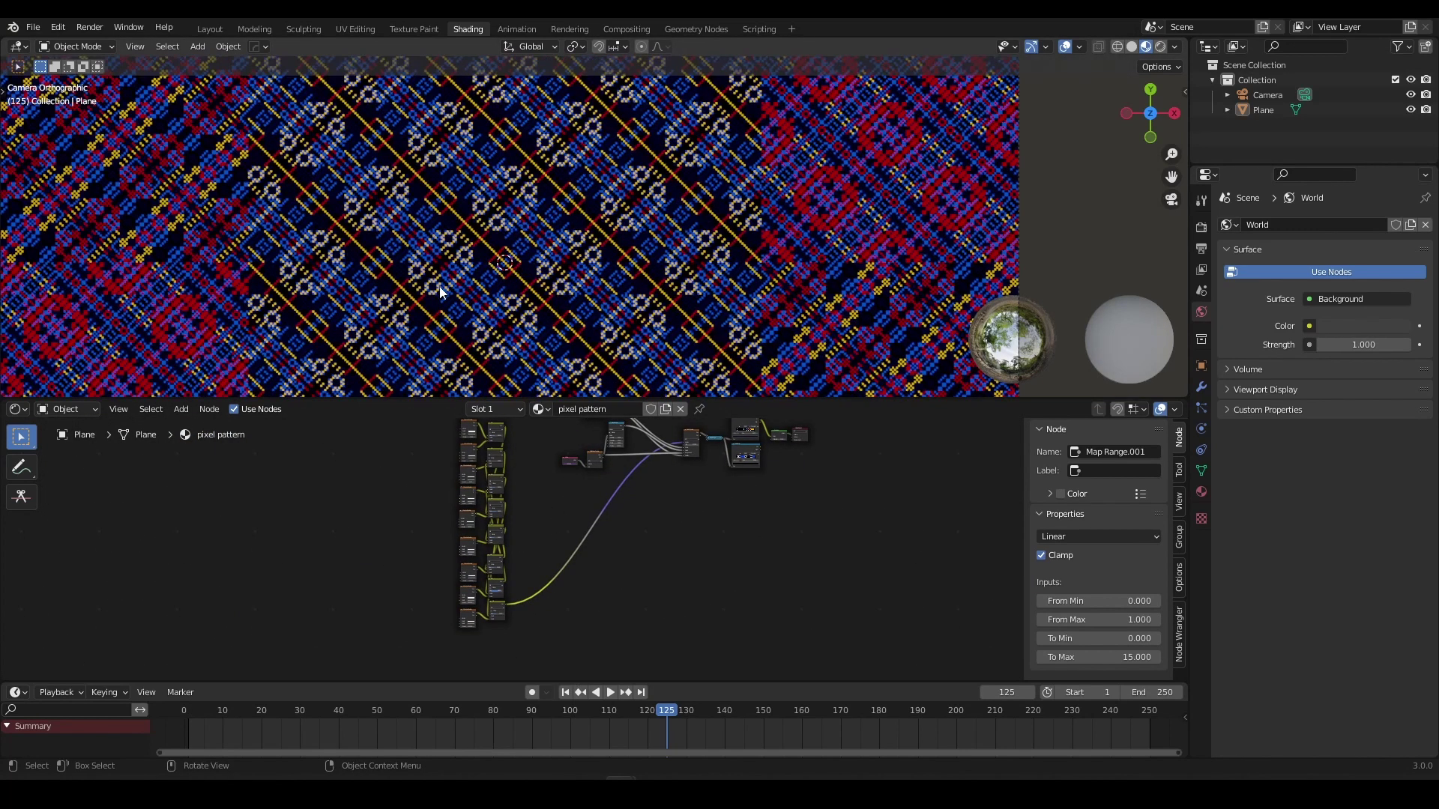
{"action": "key", "text": "Right"}
{"action": "key", "text": "Right"}
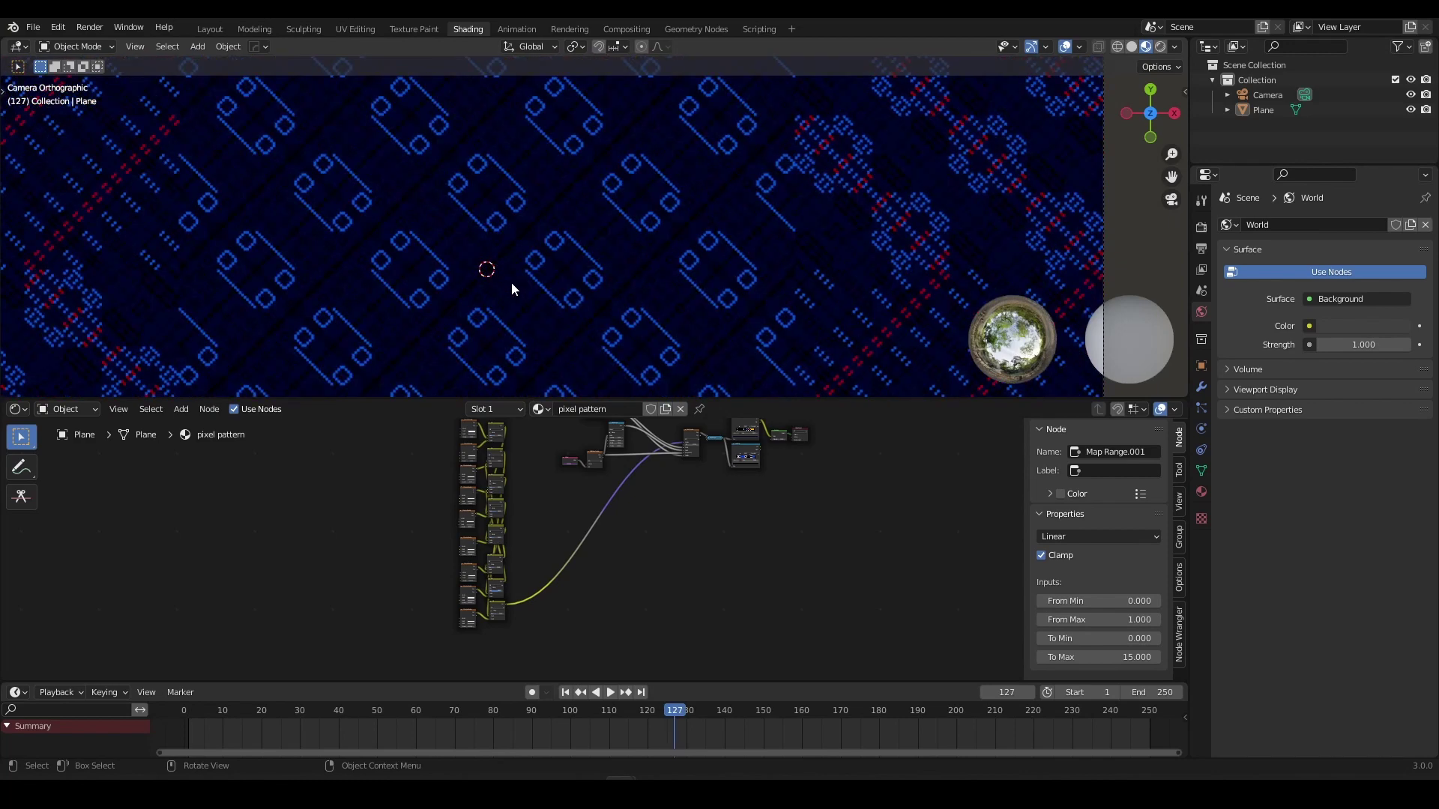
{"action": "key", "text": "Right"}
{"action": "key", "text": "Right"}
{"action": "key", "text": "Right"}
{"action": "key", "text": "Right"}
{"action": "key", "text": "Right"}
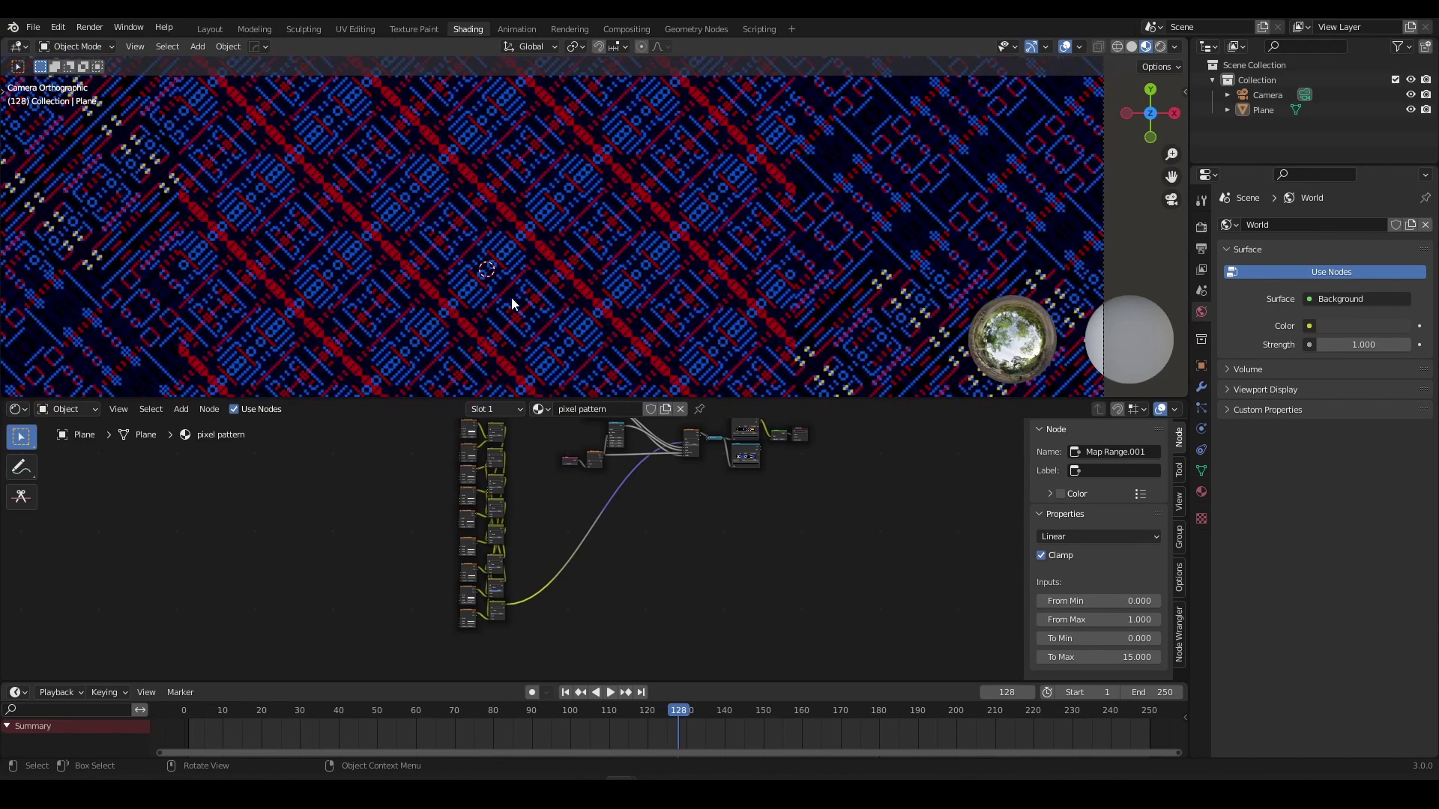
Set the second Mix node's Fac to about 0.058.
{"action": "scroll", "coordinate": [568, 518], "scroll_direction": "up", "scroll_amount": 8}
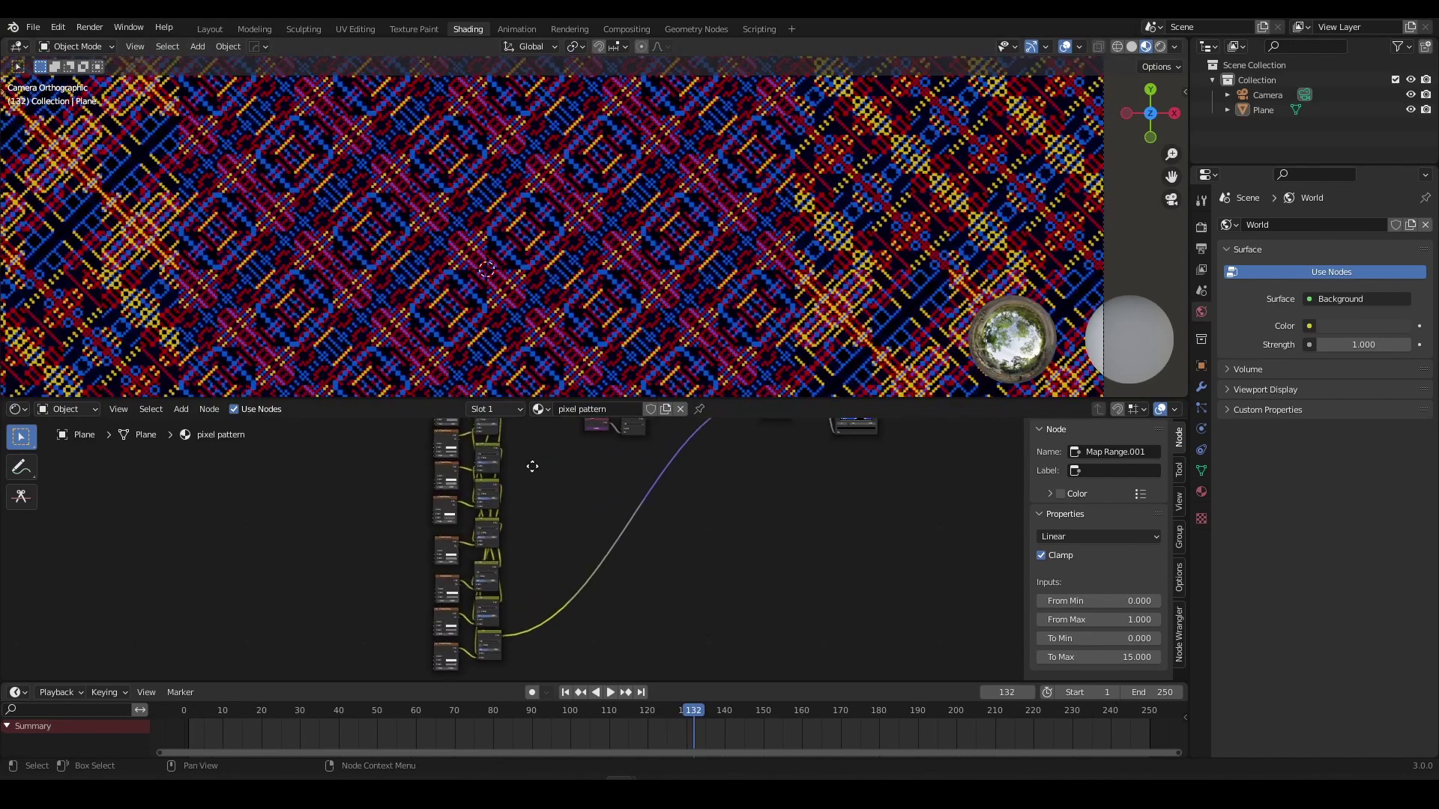
{"action": "middle_click_drag", "start_coordinate": [425, 426], "coordinate": [492, 532]}
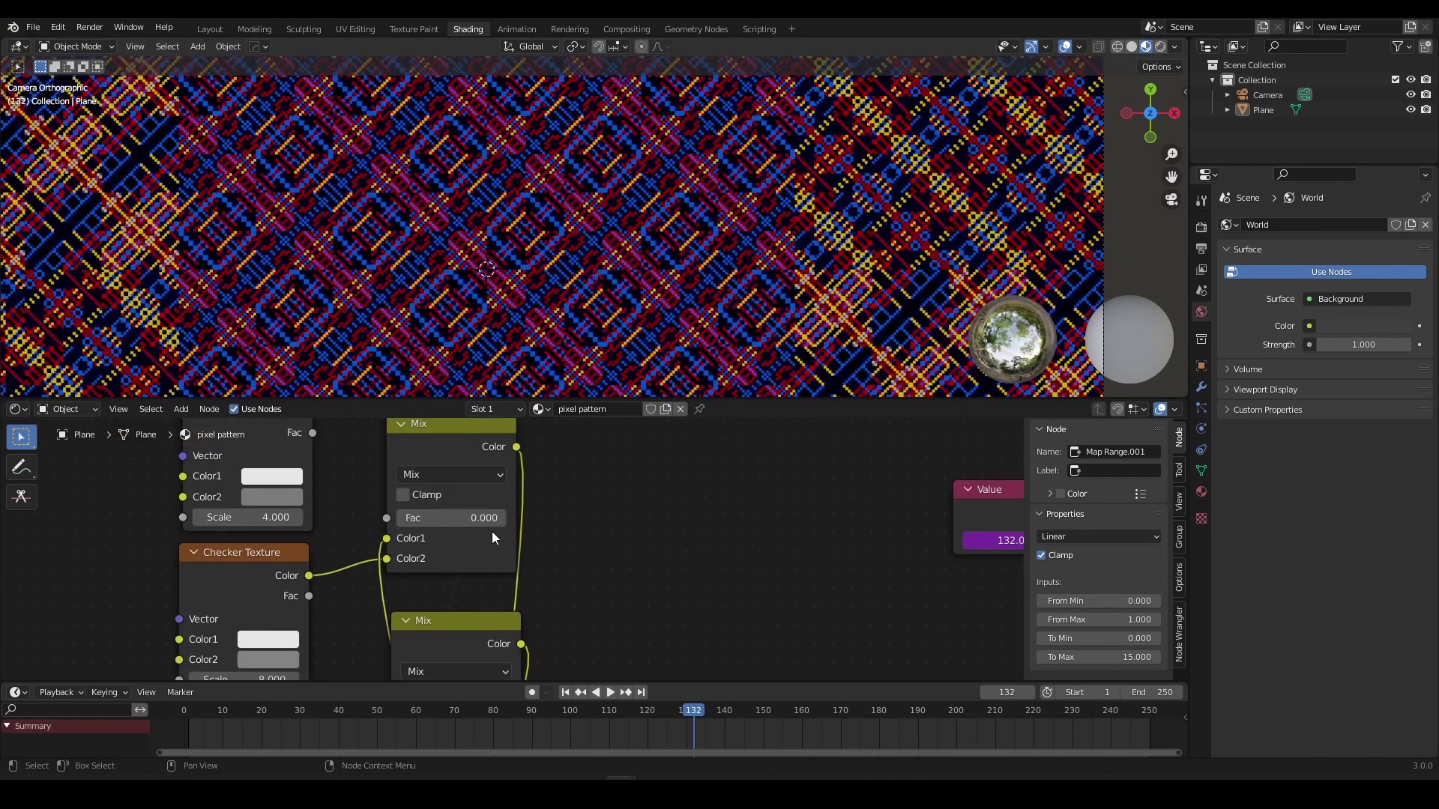
{"action": "left_click_drag", "start_coordinate": [397, 518], "coordinate": [398, 518]}
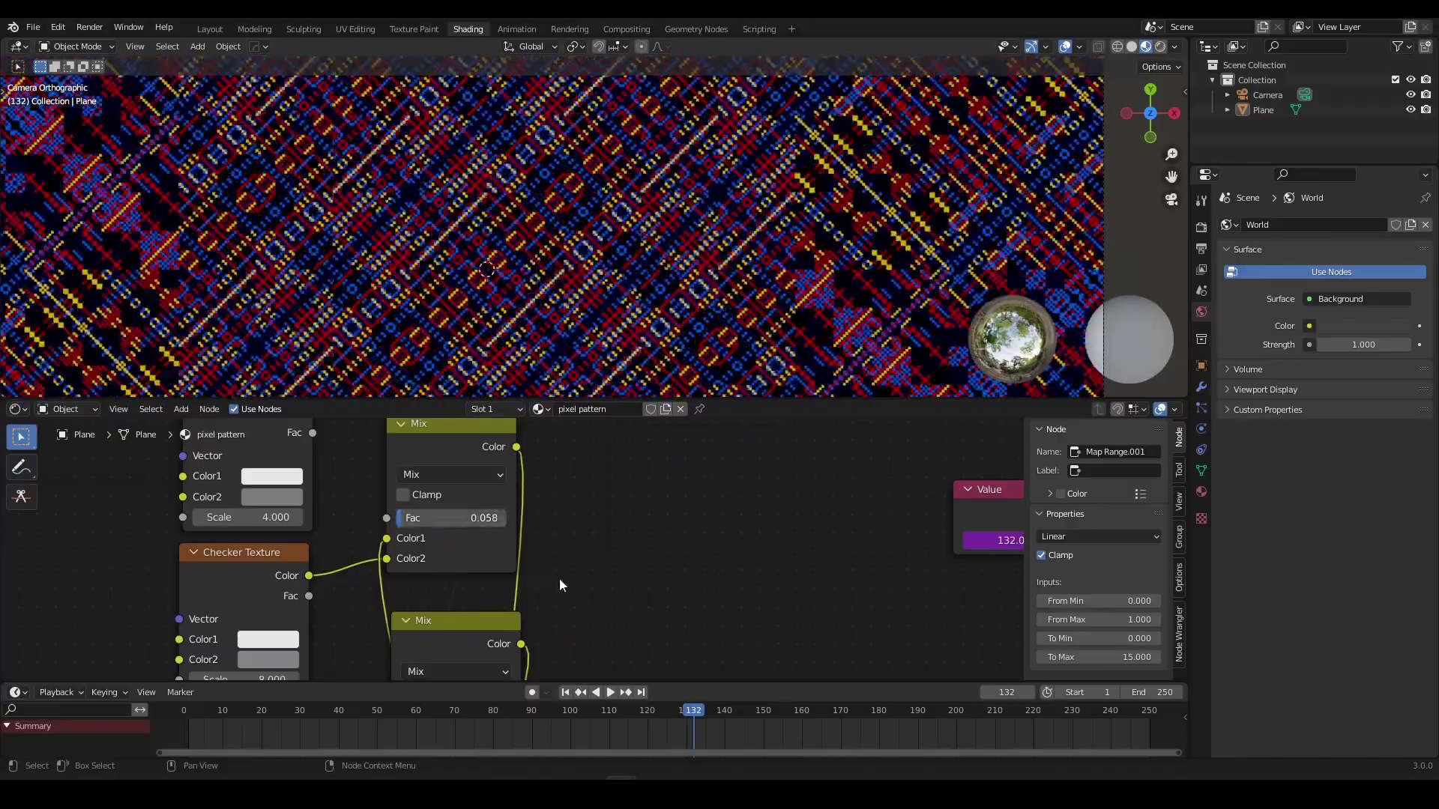
Raise the Fac of a Mix node further down the Checker Texture chain.
{"action": "scroll", "coordinate": [559, 578], "scroll_direction": "down", "scroll_amount": 3}
{"action": "middle_click_drag", "start_coordinate": [589, 663], "coordinate": [566, 511]}
{"action": "scroll", "coordinate": [524, 538], "scroll_direction": "up", "scroll_amount": 4}
{"action": "left_click_drag", "start_coordinate": [442, 514], "coordinate": [498, 513]}
{"action": "scroll", "coordinate": [581, 509], "scroll_direction": "down", "scroll_amount": 8}
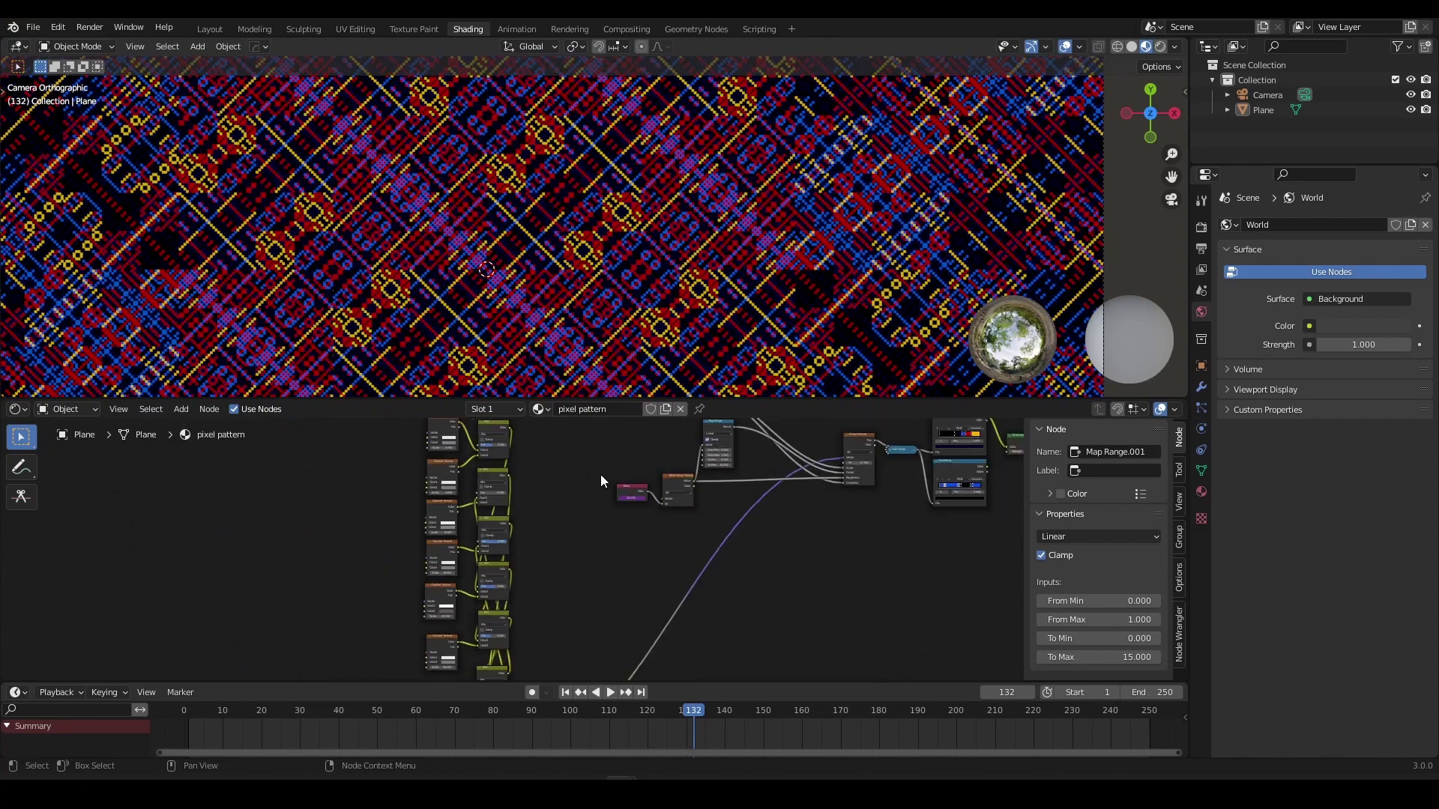
Reposition the White Noise Texture node between the frame Value node and the Noise Texture node.
{"action": "middle_click_drag", "start_coordinate": [601, 476], "coordinate": [344, 537]}
{"action": "scroll", "coordinate": [436, 494], "scroll_direction": "up", "scroll_amount": 4}
{"action": "scroll", "coordinate": [460, 567], "scroll_direction": "up", "scroll_amount": 2}
{"action": "middle_click_drag", "start_coordinate": [437, 492], "coordinate": [462, 506]}
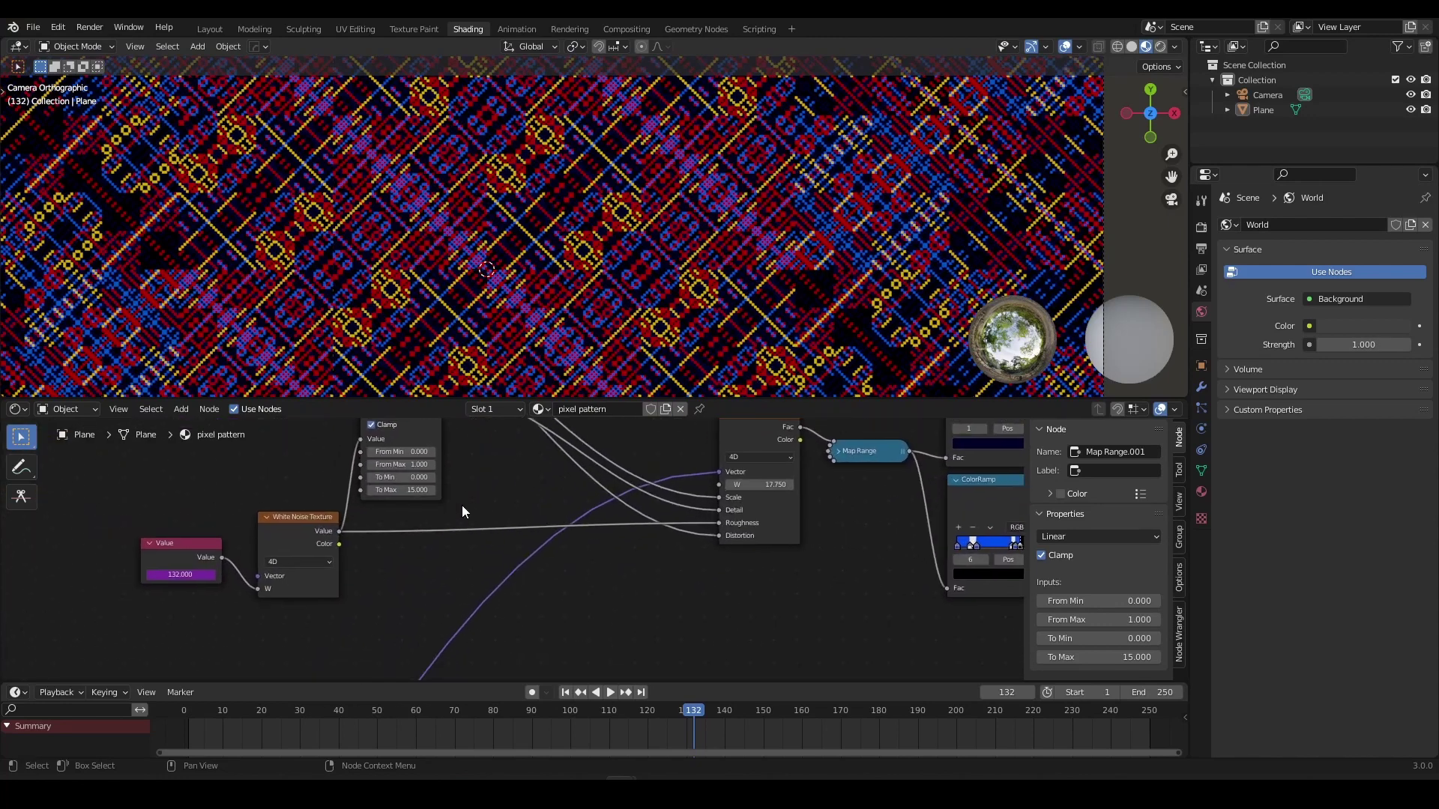
{"action": "left_click_drag", "start_coordinate": [272, 532], "coordinate": [350, 562]}
{"action": "scroll", "coordinate": [316, 553], "scroll_direction": "down", "scroll_amount": 8}
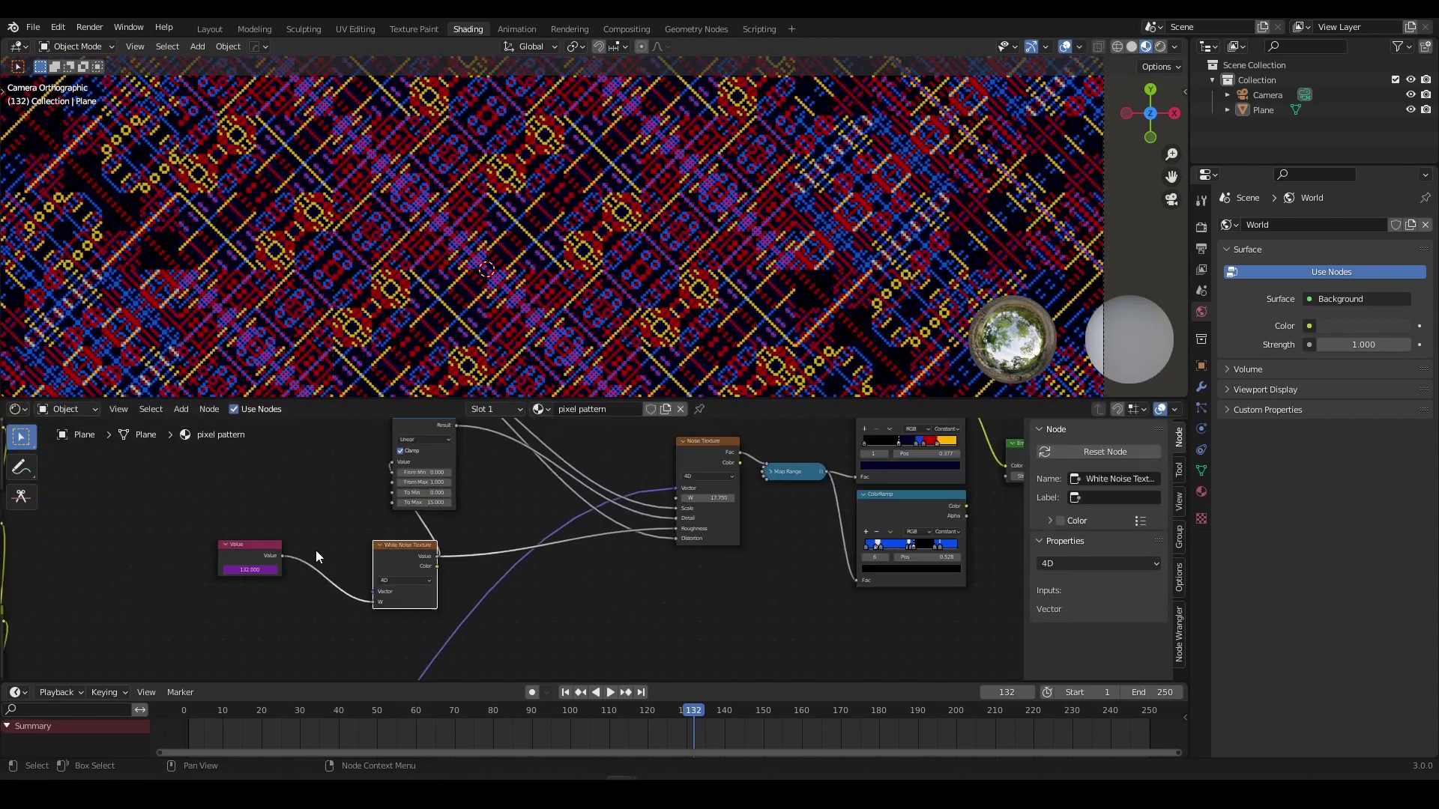
Raise the Fac of the Mix node fed by the scale 32 Checker Texture to about 0.975 and advance to frame 133.
{"action": "middle_click_drag", "start_coordinate": [253, 563], "coordinate": [604, 485]}
{"action": "scroll", "coordinate": [529, 523], "scroll_direction": "up", "scroll_amount": 10}
{"action": "middle_click_drag", "start_coordinate": [527, 579], "coordinate": [544, 465]}
{"action": "scroll", "coordinate": [544, 465], "scroll_direction": "up", "scroll_amount": 4}
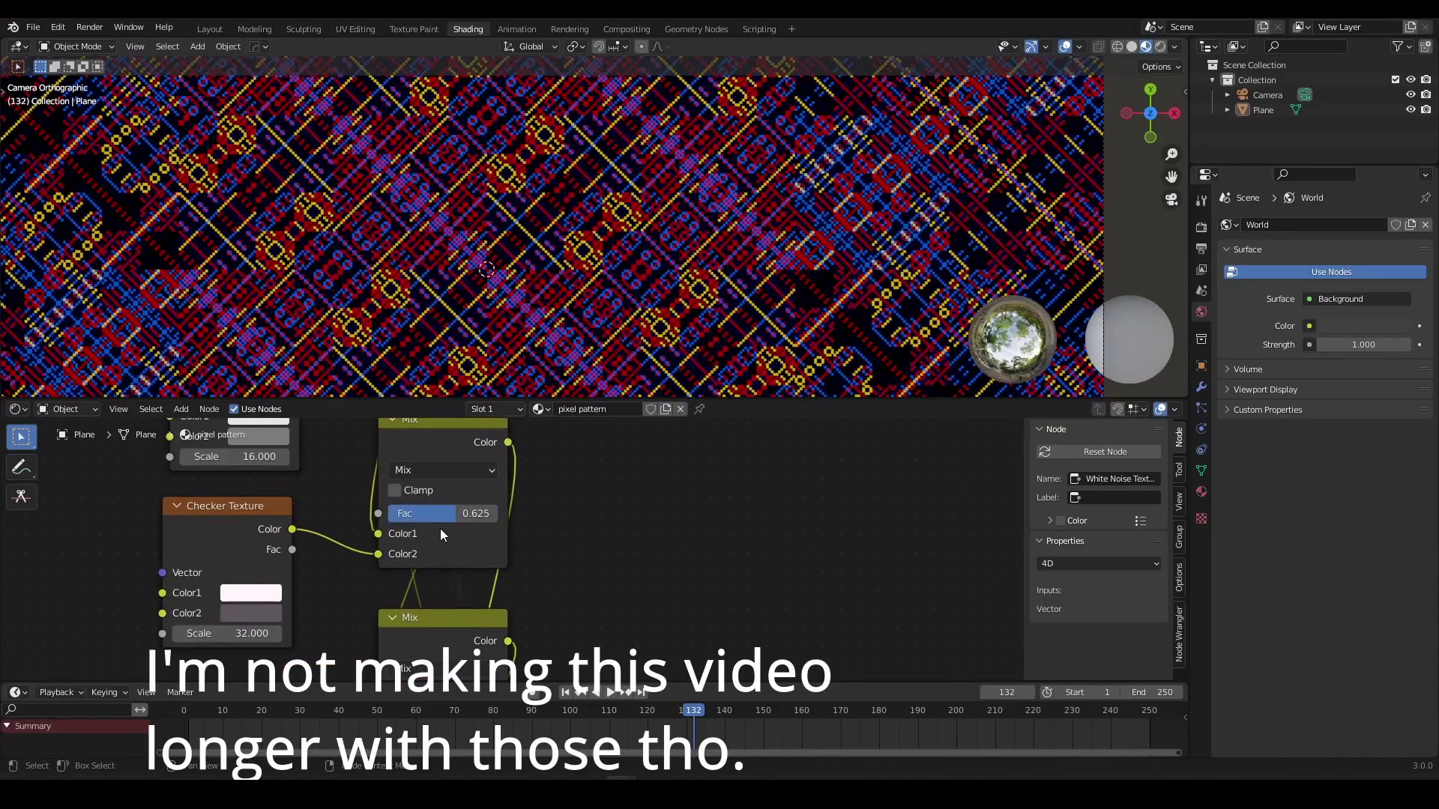
{"action": "left_click_drag", "start_coordinate": [484, 513], "coordinate": [495, 514]}
{"action": "key", "text": "Right"}
{"action": "key", "text": "Right"}
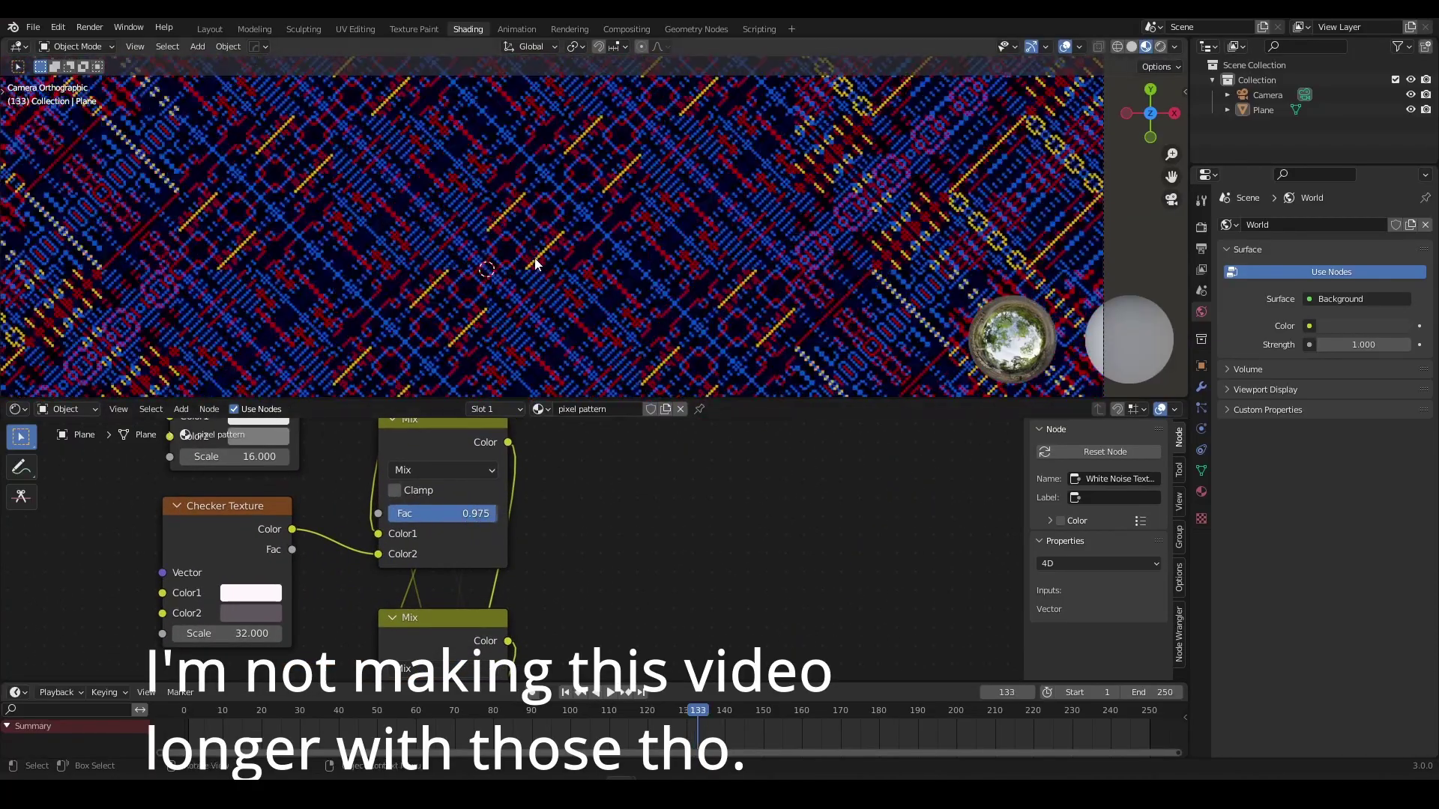
Step back and forth between frames 154 and 161 to compare the patterns, ending on frame 155.
{"action": "scroll", "coordinate": [518, 237], "scroll_direction": "down", "scroll_amount": 4}
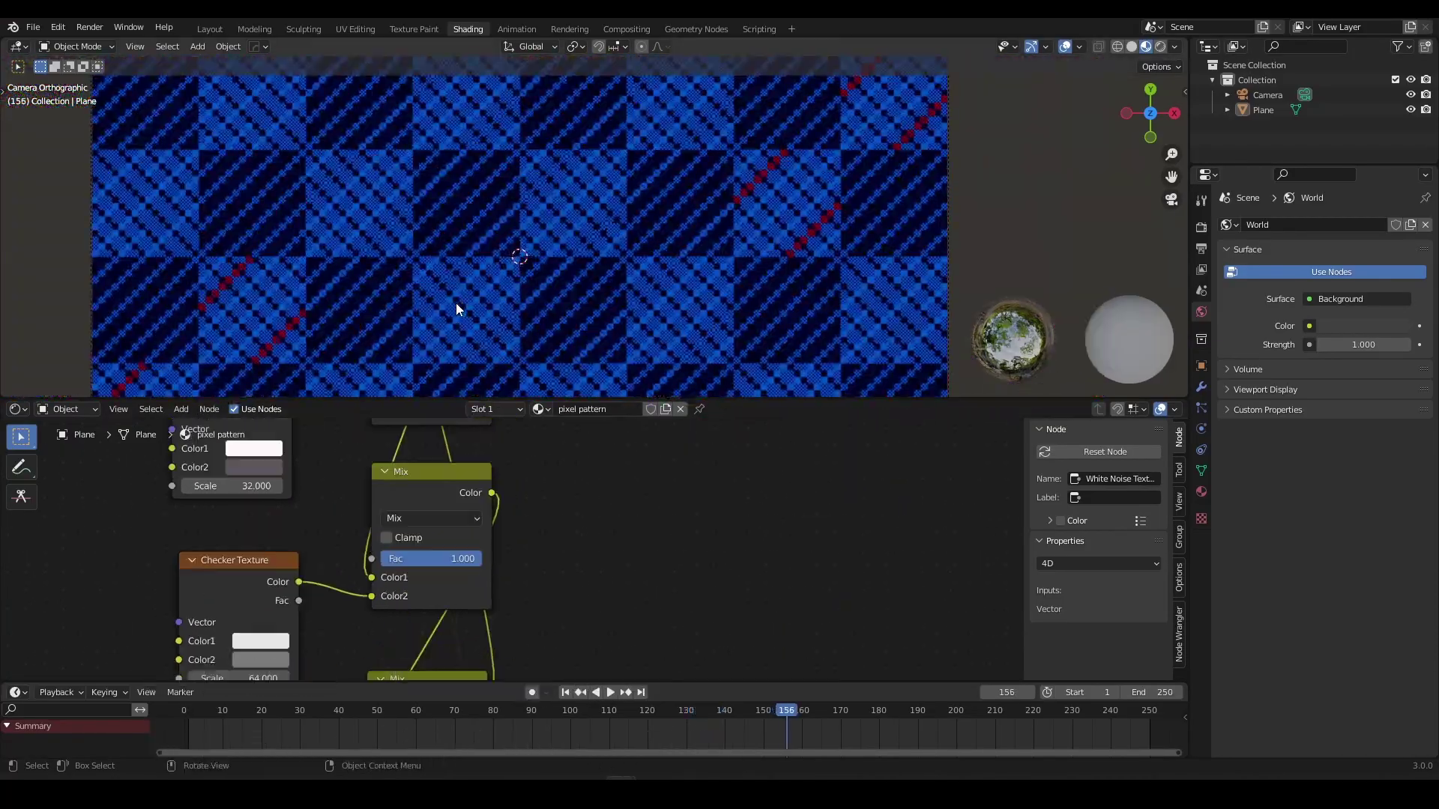
{"action": "key", "text": "Left"}
{"action": "scroll", "coordinate": [499, 281], "scroll_direction": "up", "scroll_amount": 6}
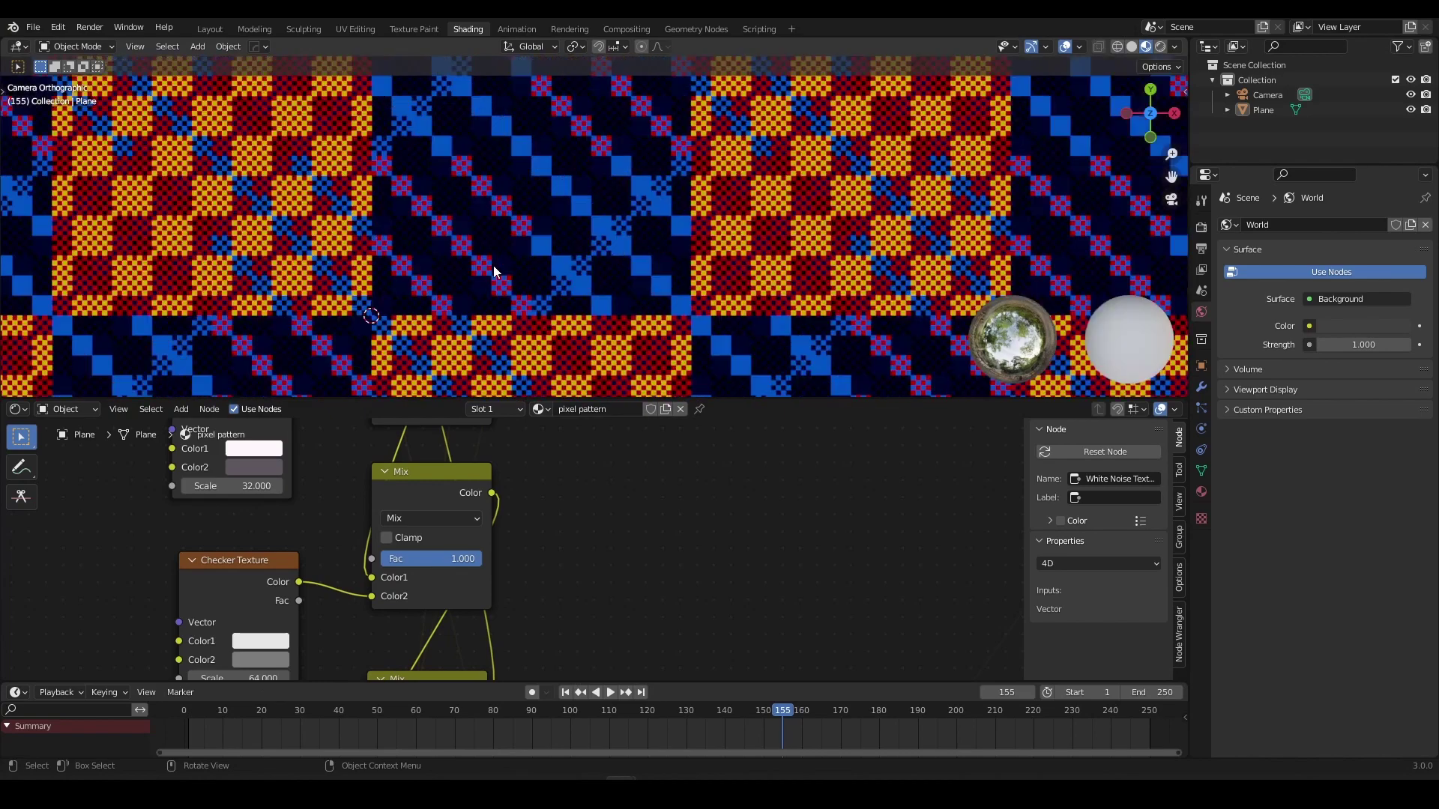
{"action": "scroll", "coordinate": [529, 281], "scroll_direction": "down", "scroll_amount": 10}
{"action": "key", "text": "Right"}
{"action": "key", "text": "Right"}
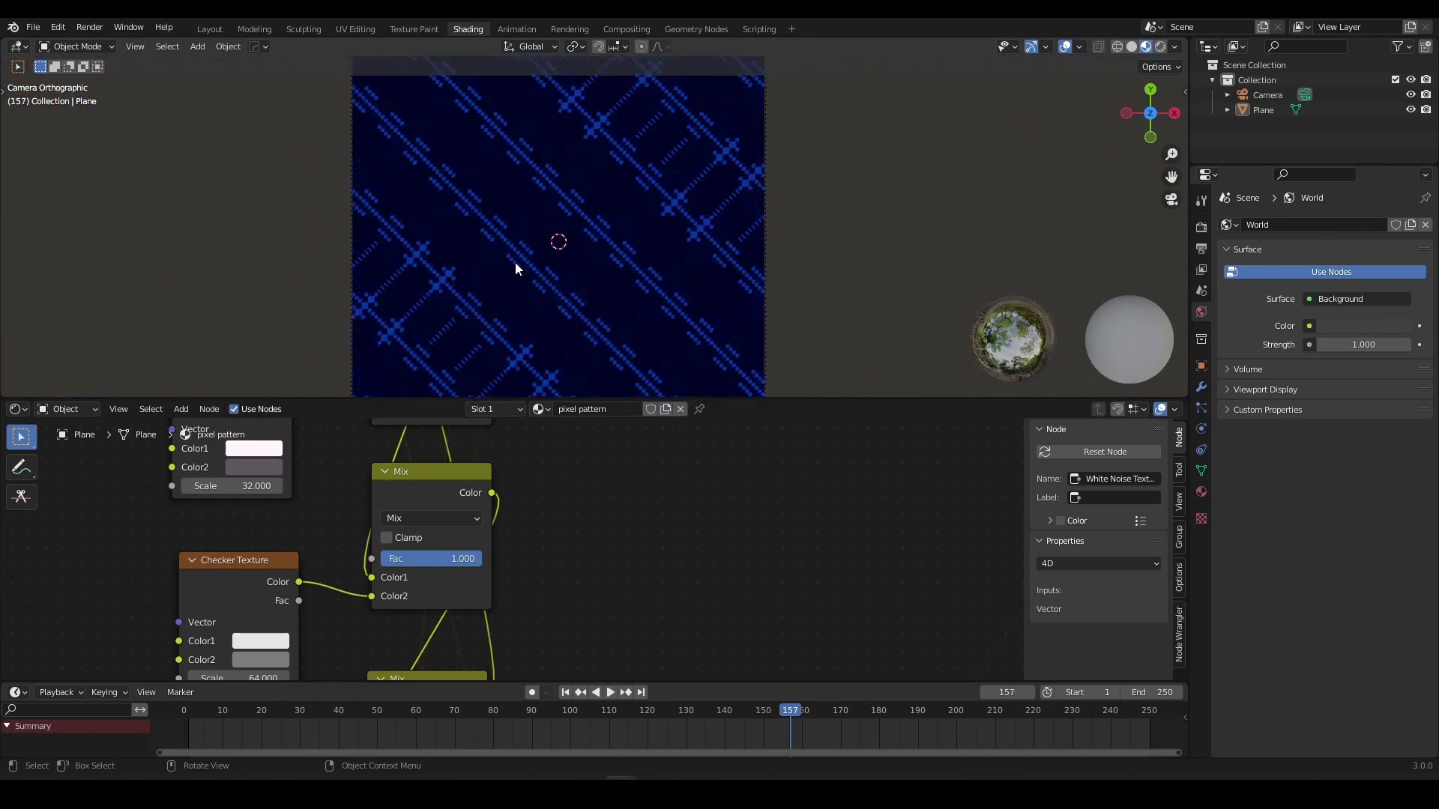
{"action": "scroll", "coordinate": [525, 270], "scroll_direction": "up", "scroll_amount": 4}
{"action": "key", "text": "Right"}
{"action": "key", "text": "Right"}
{"action": "key", "text": "Right"}
{"action": "key", "text": "Left"}
{"action": "key", "text": "Left"}
{"action": "key", "text": "Left"}
{"action": "key", "text": "Left"}
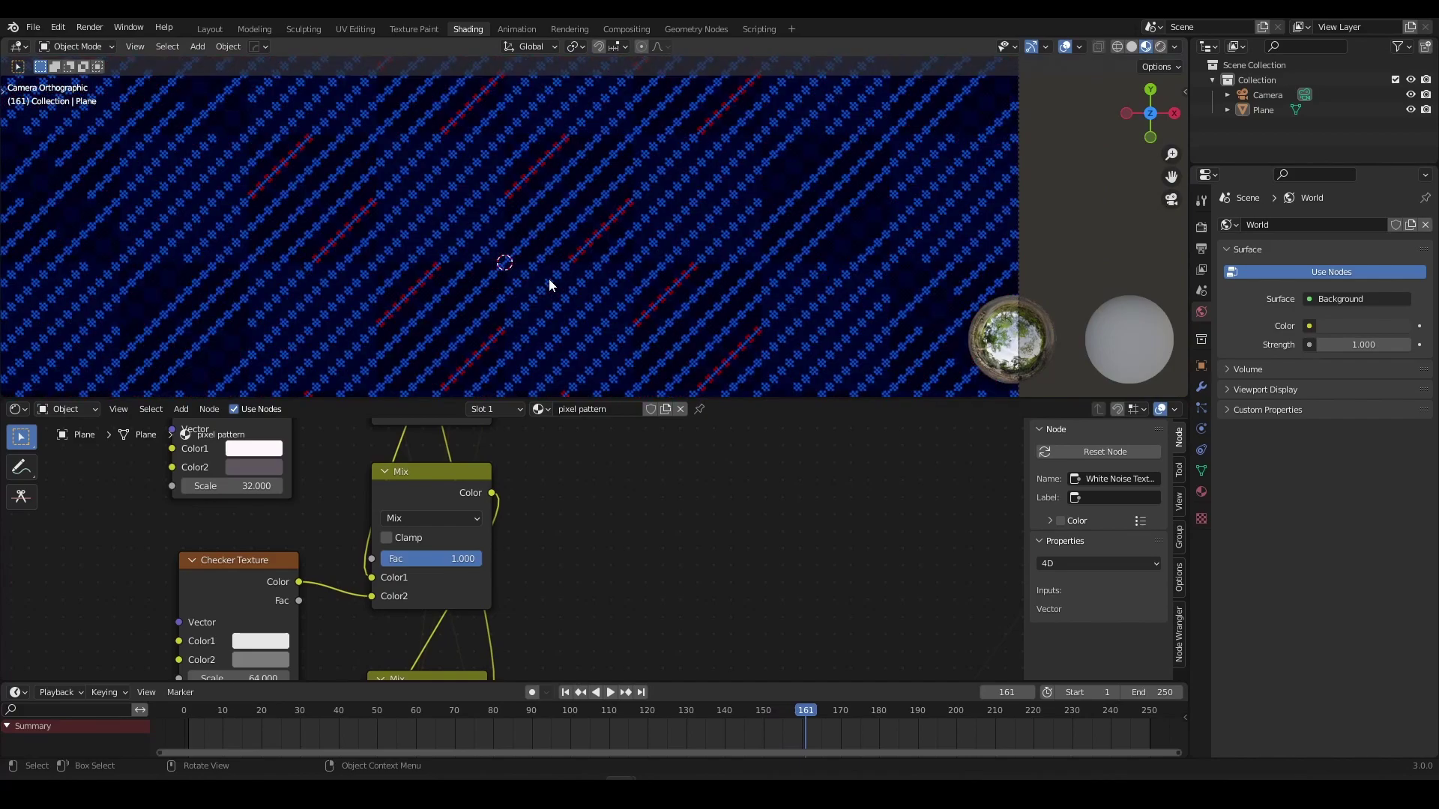
{"action": "key", "text": "Left"}
{"action": "key", "text": "Left"}
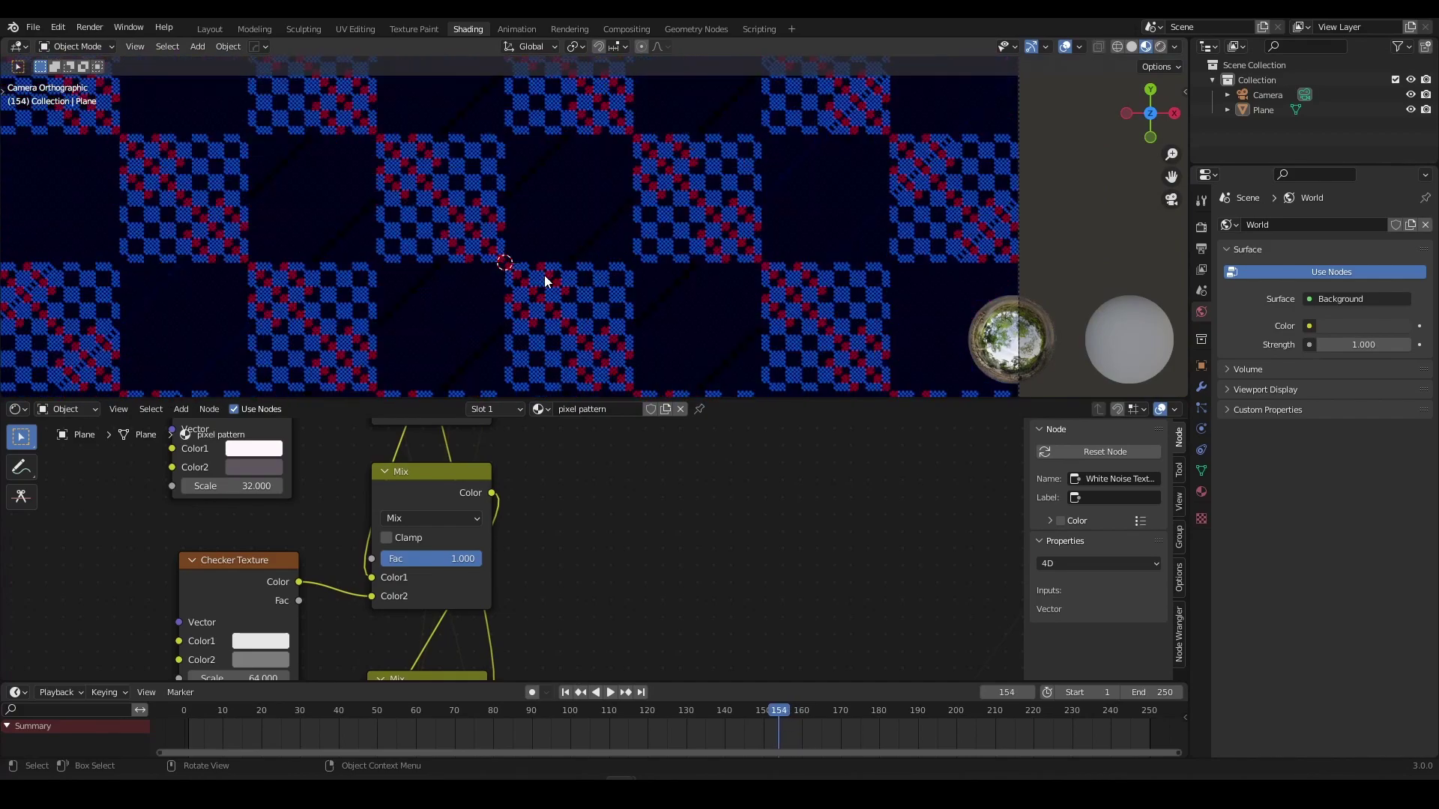
{"action": "key", "text": "Right"}
Inspect the patterned plane from an angled perspective view and return to the camera view.
{"action": "scroll", "coordinate": [550, 273], "scroll_direction": "down", "scroll_amount": 5}
{"action": "scroll", "coordinate": [551, 258], "scroll_direction": "up", "scroll_amount": 3}
{"action": "middle_click_drag", "start_coordinate": [551, 260], "coordinate": [546, 230]}
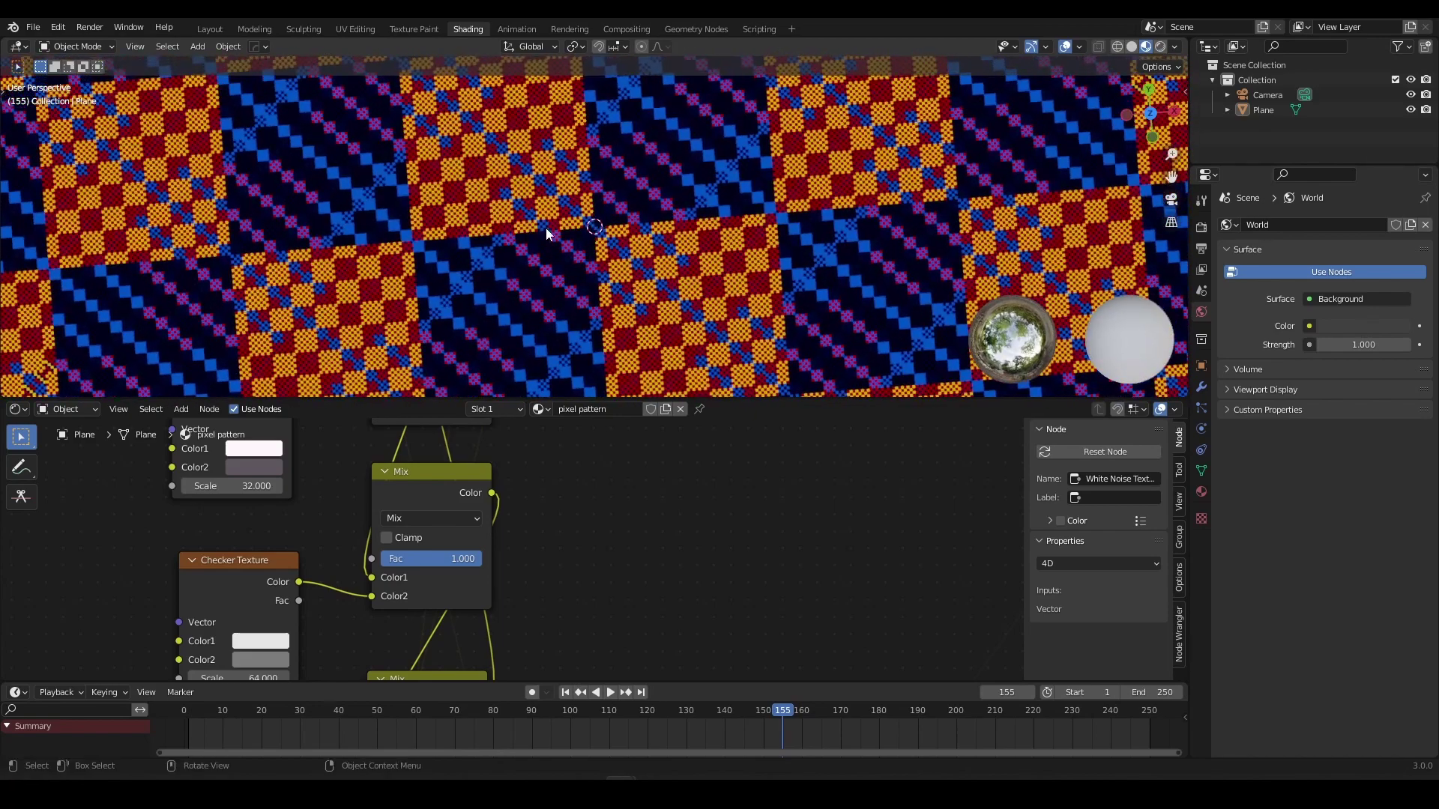
{"action": "scroll", "coordinate": [553, 244], "scroll_direction": "down", "scroll_amount": 5}
{"action": "middle_click_drag", "start_coordinate": [458, 308], "coordinate": [495, 301]}
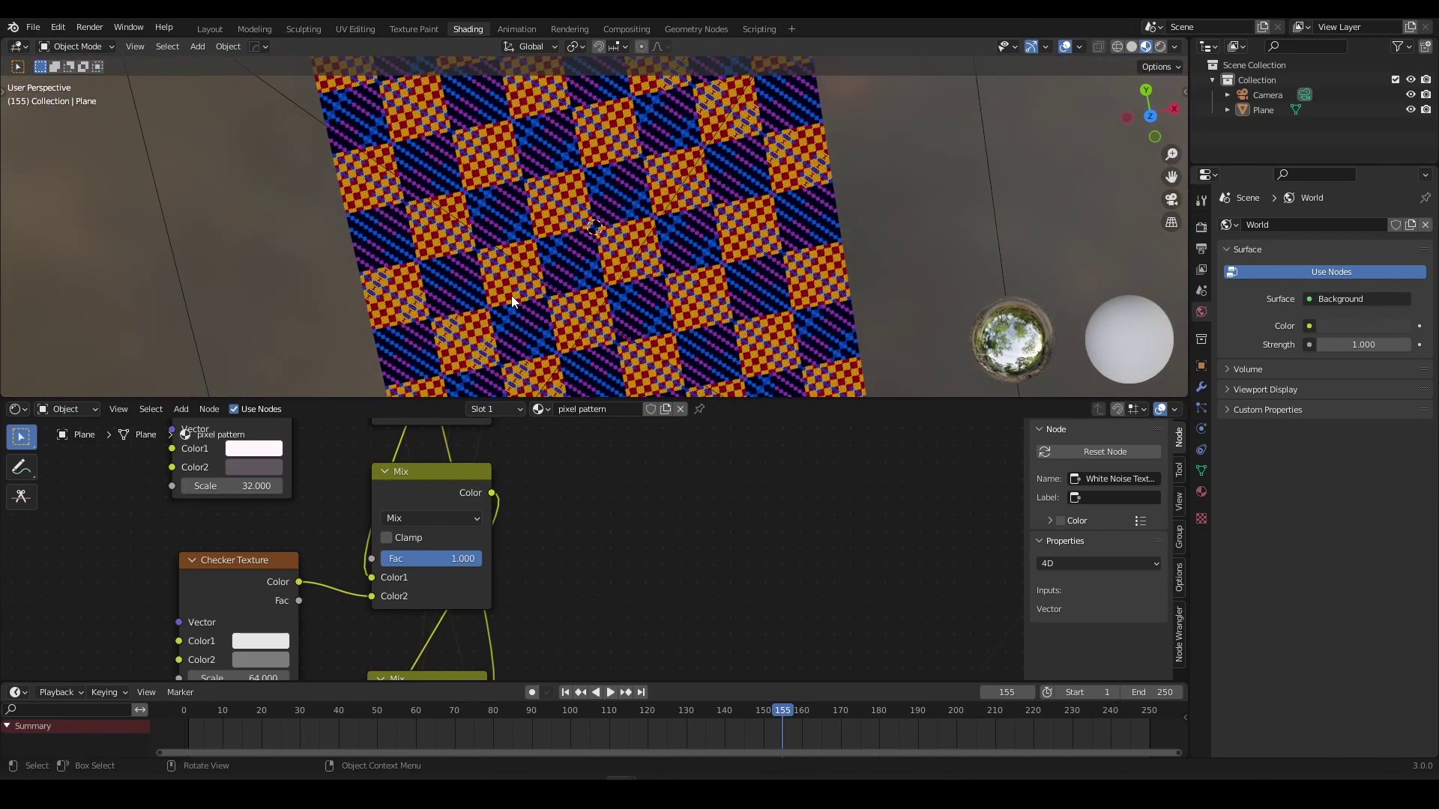
{"action": "key", "text": "KP_0"}
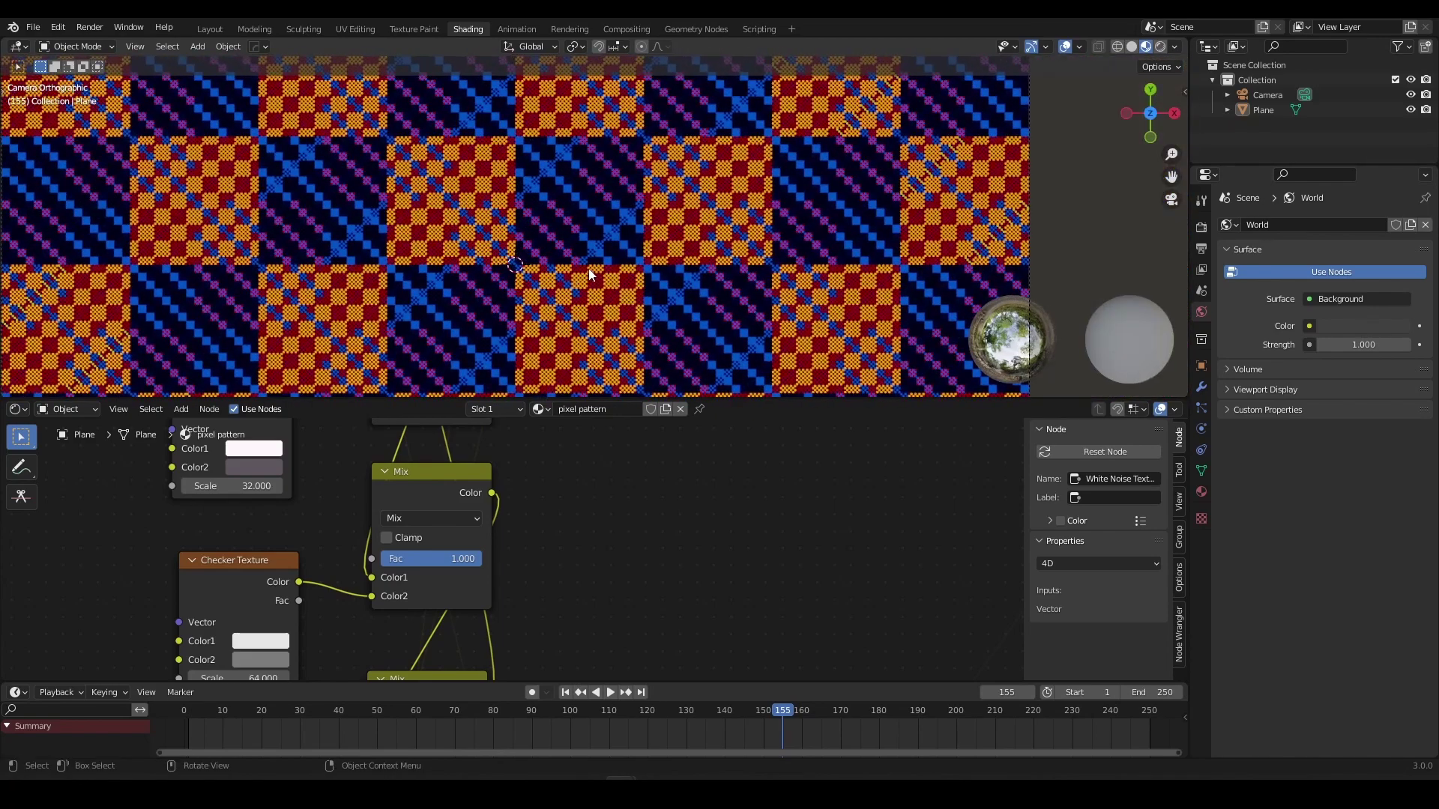
Render frame 155, examine the pixel edges up close, and close the render window.
{"action": "key", "text": "F12"}
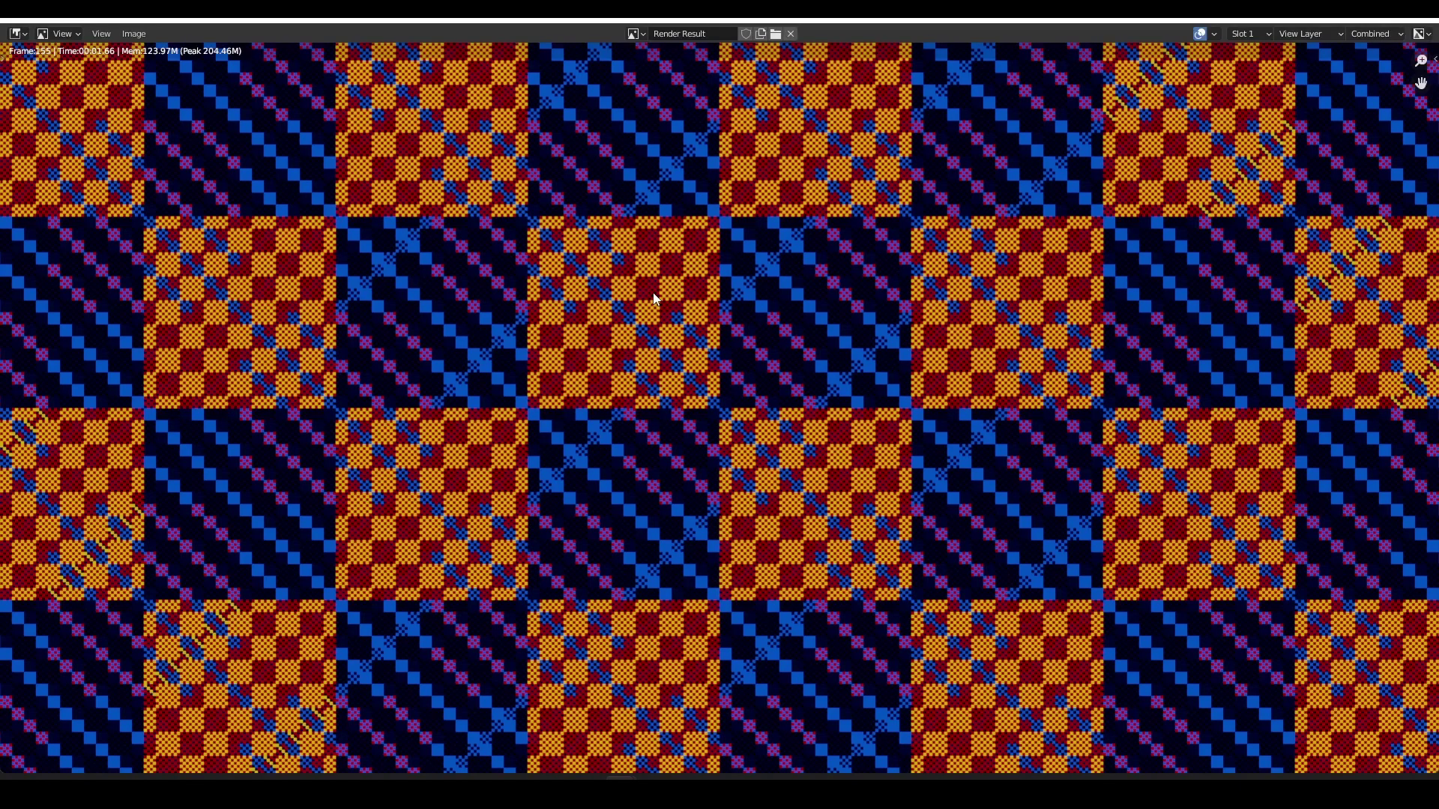
{"action": "scroll", "coordinate": [687, 273], "scroll_direction": "up", "scroll_amount": 6}
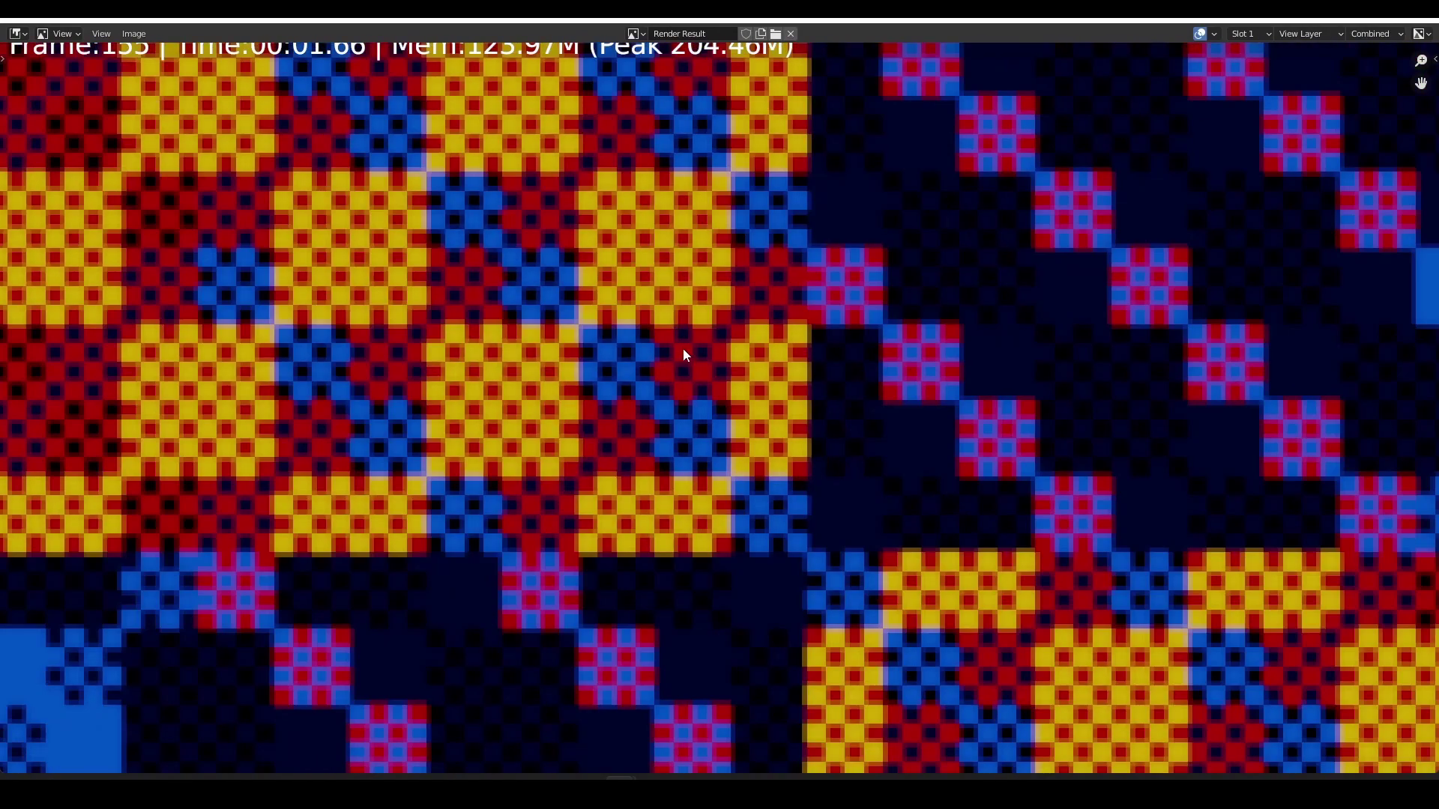
{"action": "scroll", "coordinate": [684, 350], "scroll_direction": "down", "scroll_amount": 1}
{"action": "middle_click_drag", "start_coordinate": [647, 322], "coordinate": [690, 407]}
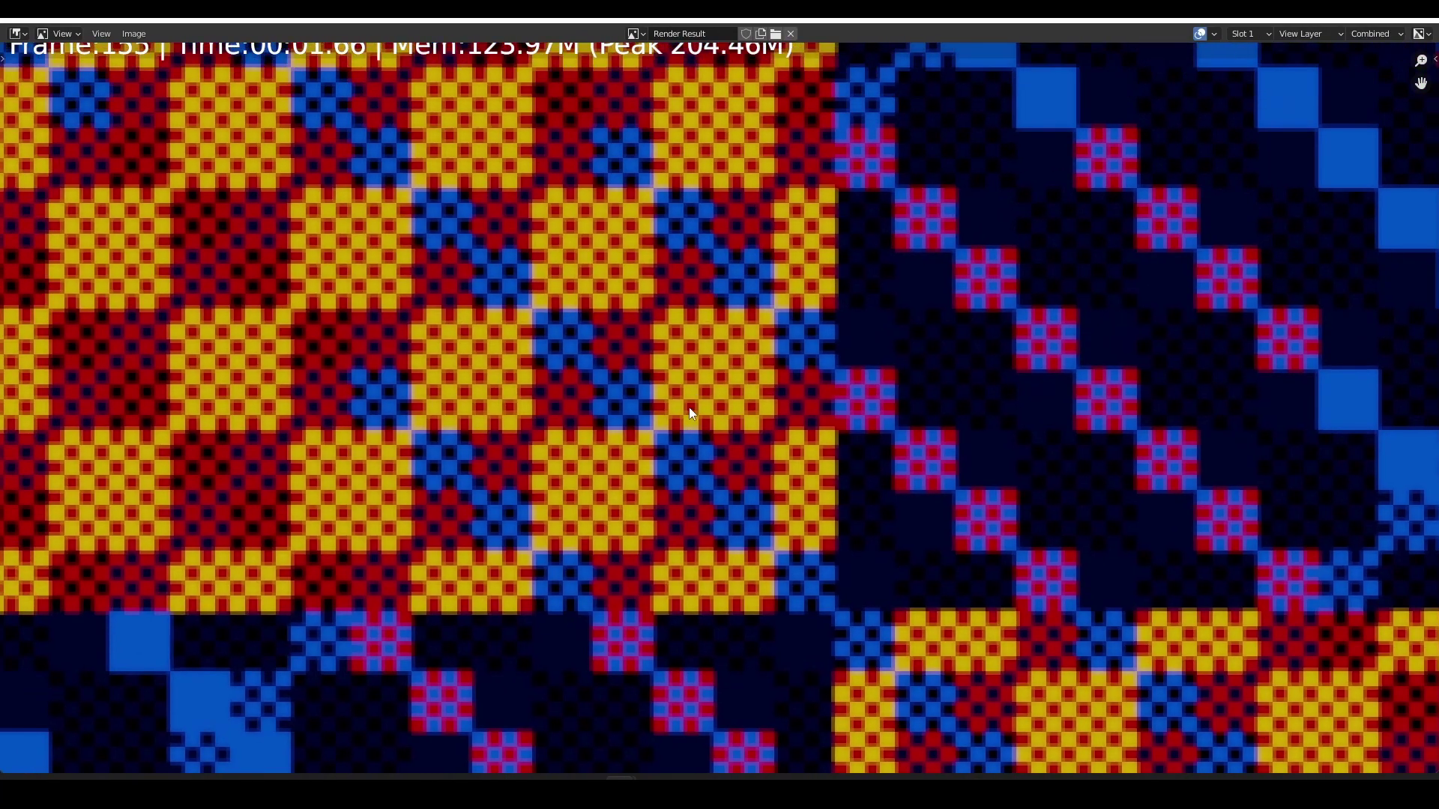
{"action": "scroll", "coordinate": [696, 288], "scroll_direction": "down", "scroll_amount": 2}
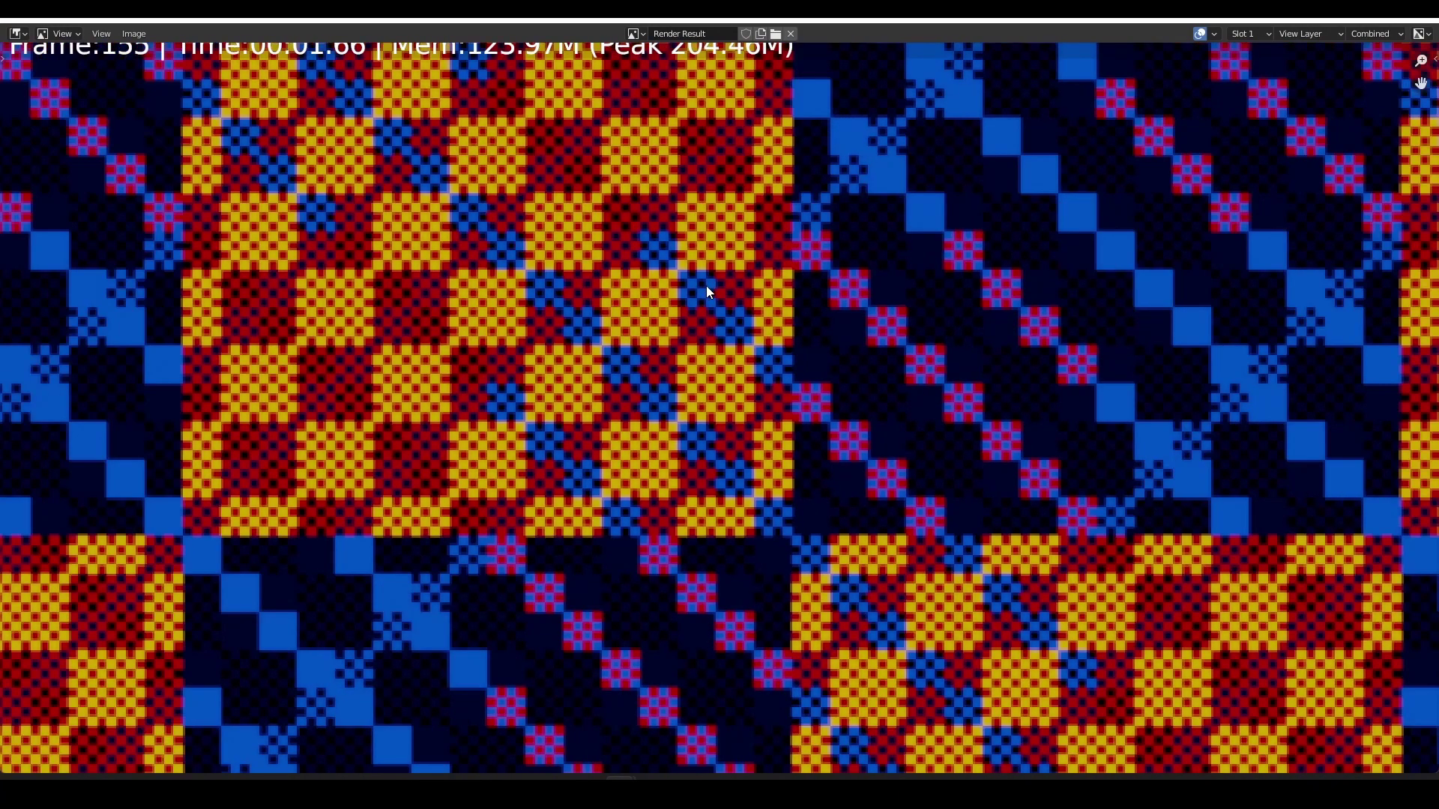
{"action": "left_click", "coordinate": [1417, 19]}
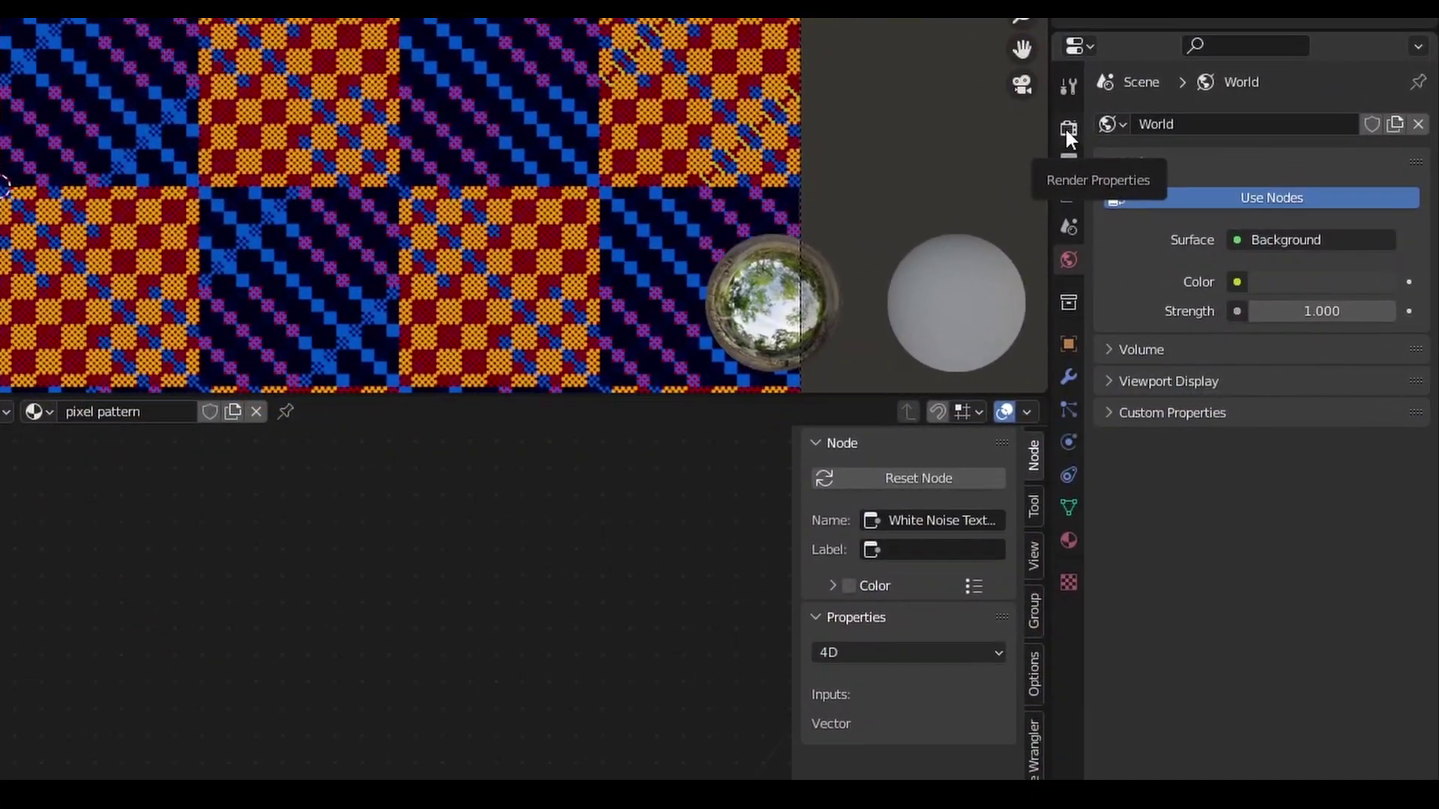
Open the Film section of the Eevee render settings and set Filter Size to 8.42 px.
{"action": "left_click", "coordinate": [1085, 146]}
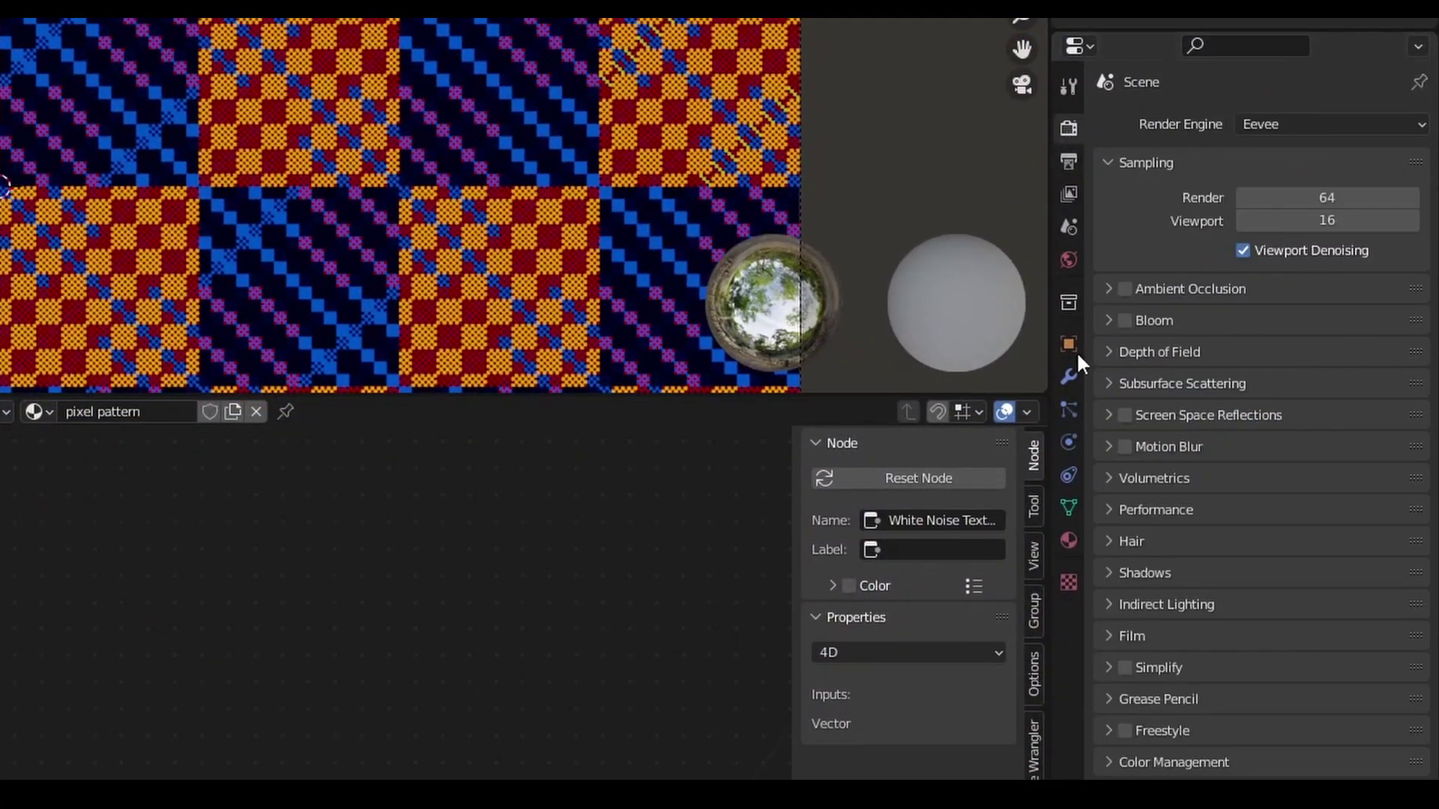
{"action": "left_click", "coordinate": [1140, 636]}
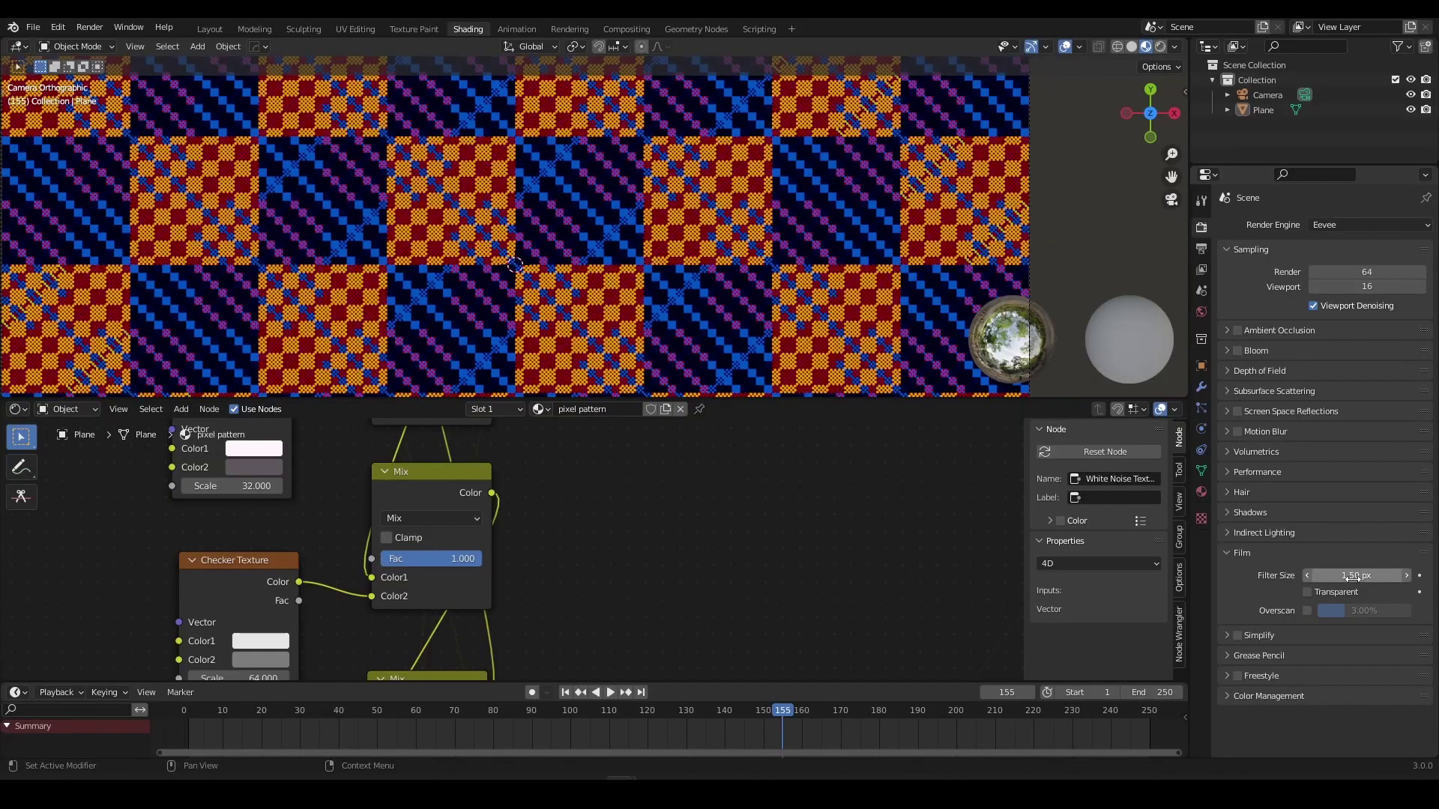
{"action": "left_click_drag", "start_coordinate": [1308, 675], "coordinate": [1386, 674]}
{"action": "left_click_drag", "start_coordinate": [1356, 575], "coordinate": [1370, 575]}
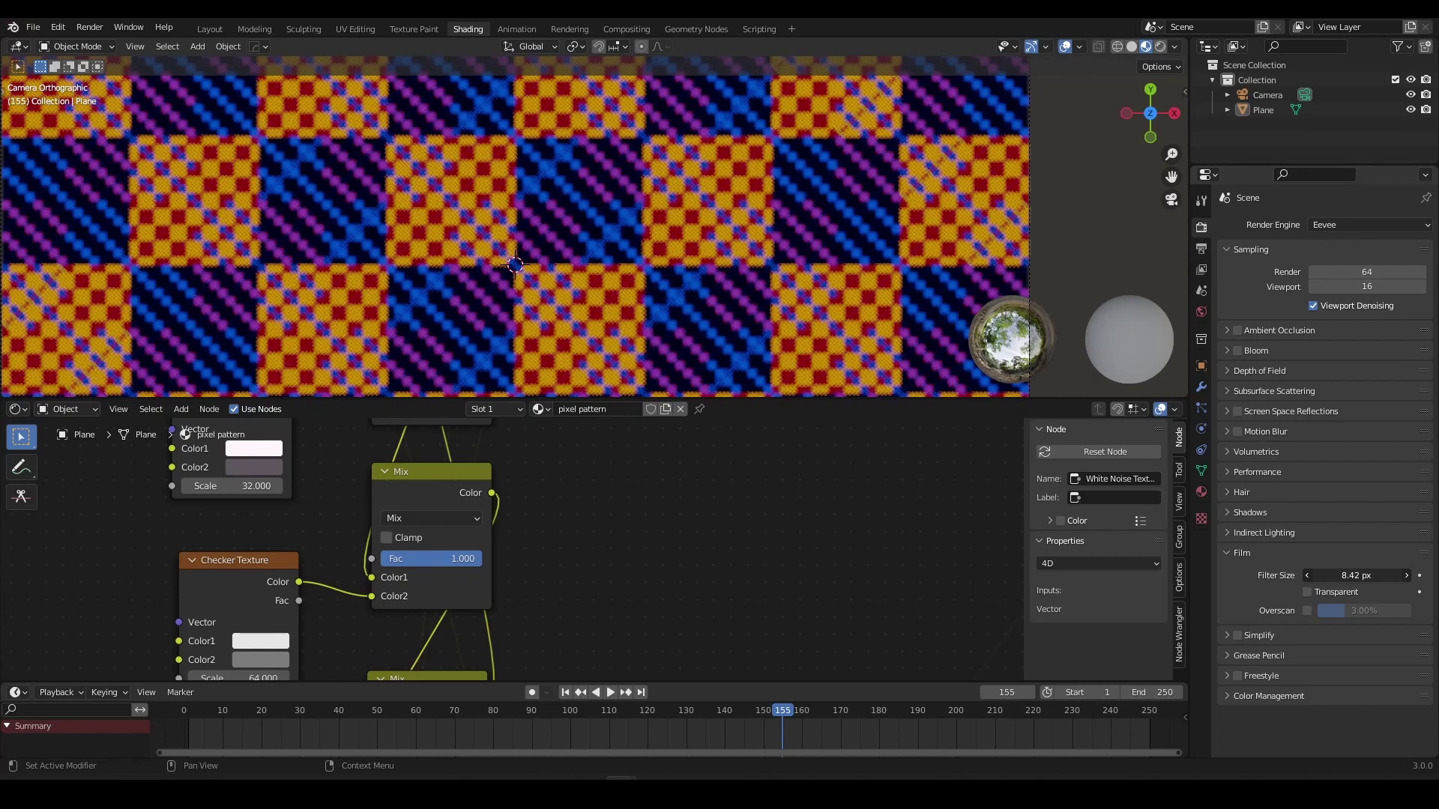
{"action": "scroll", "coordinate": [555, 277], "scroll_direction": "up", "scroll_amount": 5}
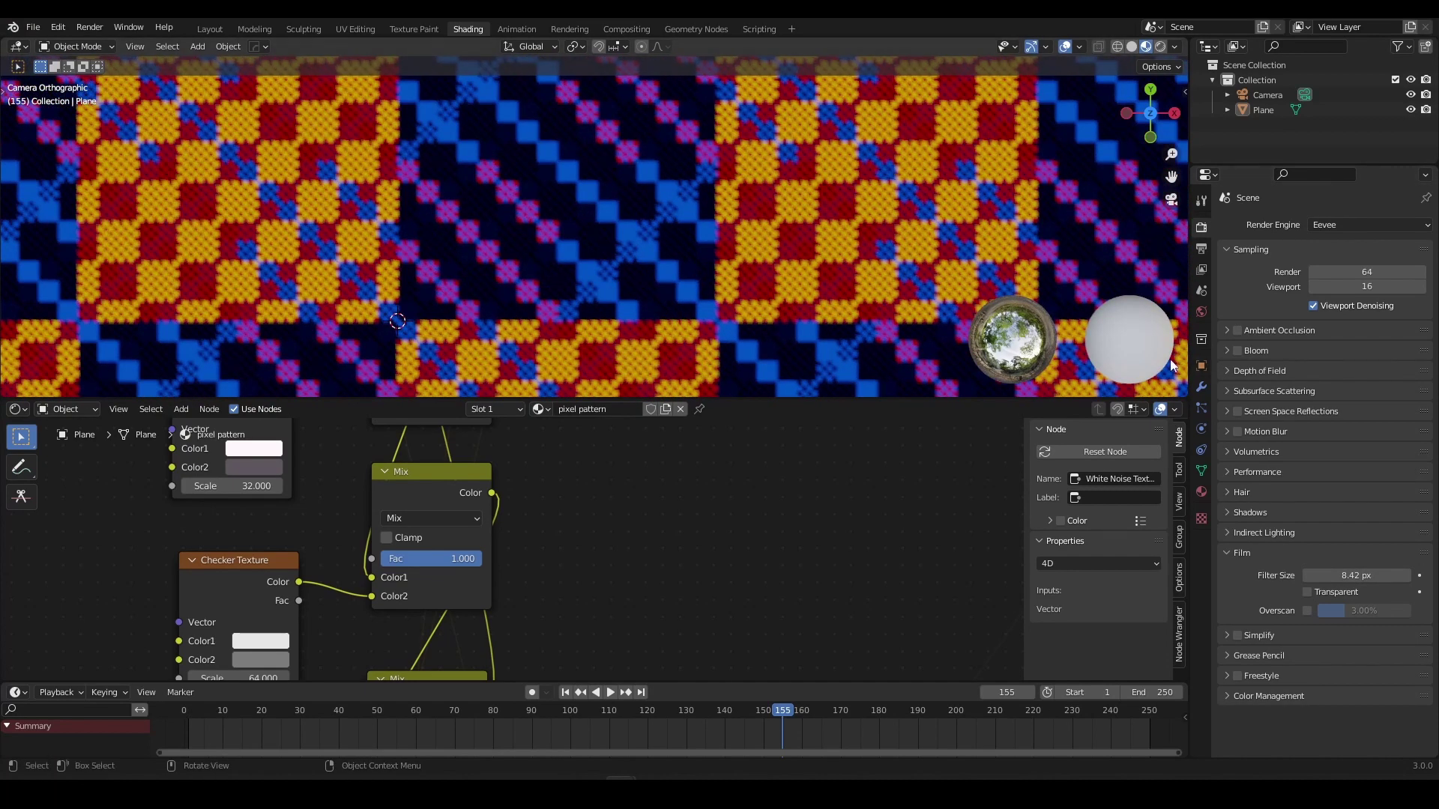
Lower the Film Filter Size to 0.01 px.
{"action": "left_click_drag", "start_coordinate": [1336, 574], "coordinate": [1277, 576]}
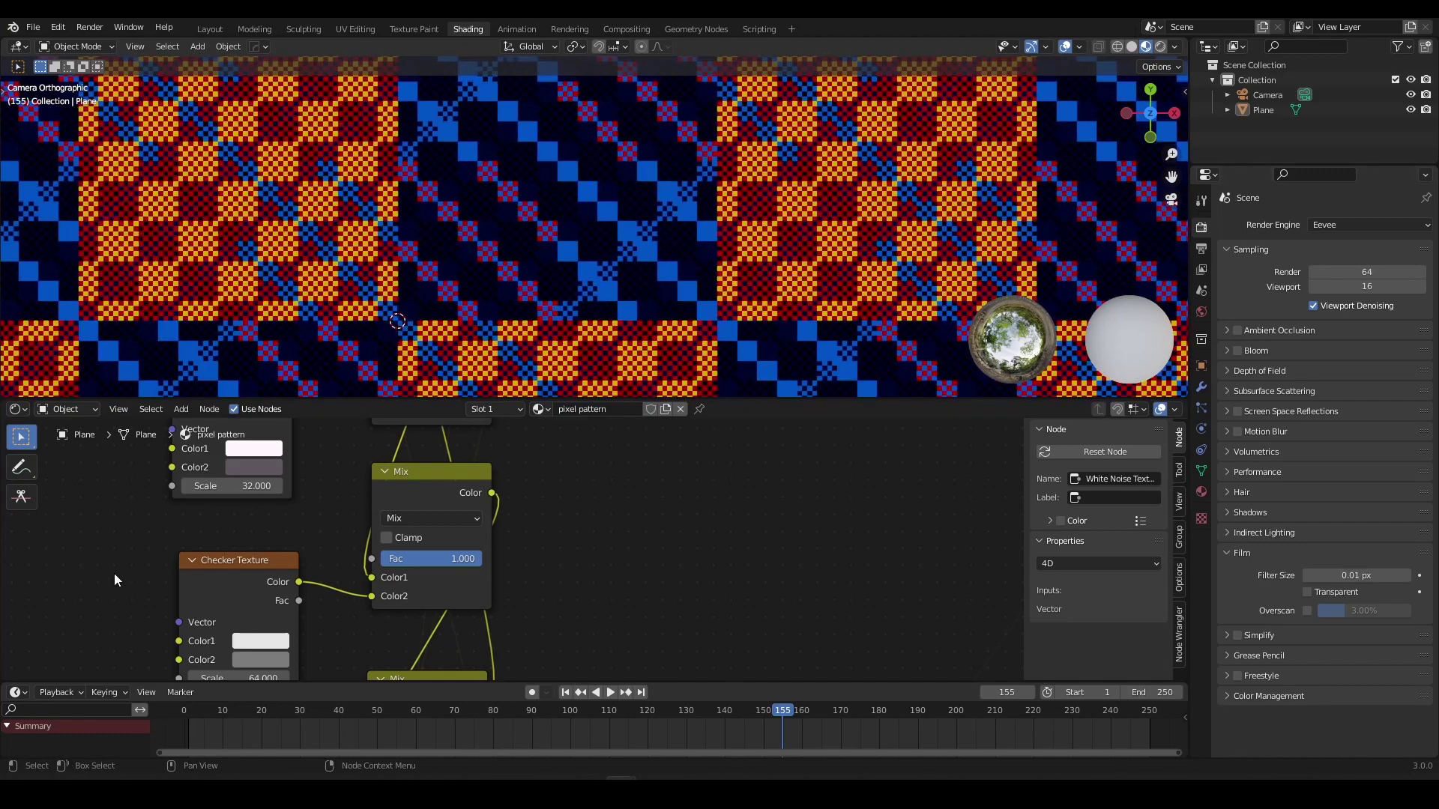
{"action": "scroll", "coordinate": [283, 311], "scroll_direction": "up", "scroll_amount": 4}
{"action": "scroll", "coordinate": [556, 241], "scroll_direction": "down", "scroll_amount": 5}
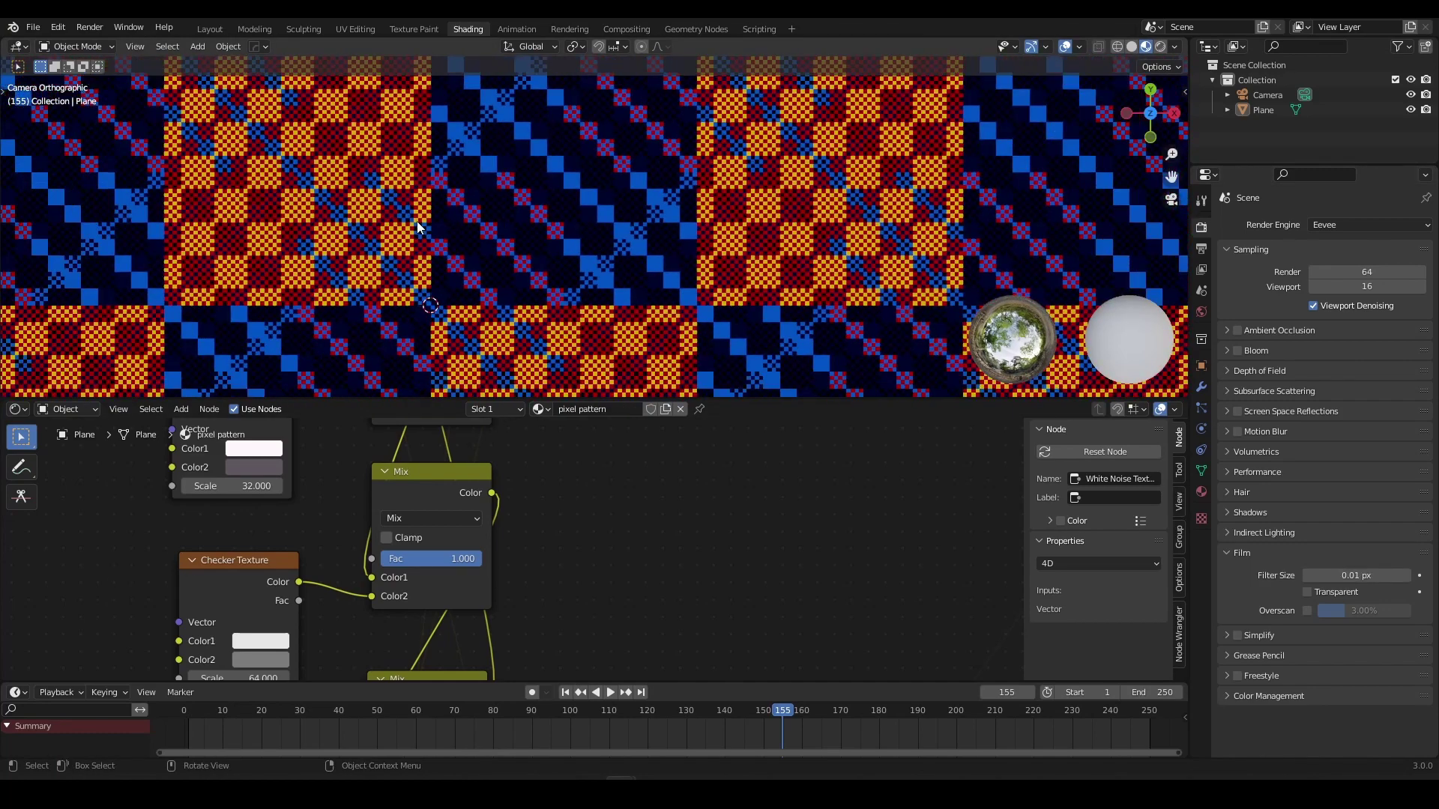
Render frame 155 with the minimal filter size, inspect the pixel edges, and close the render window.
{"action": "key", "text": "F12"}
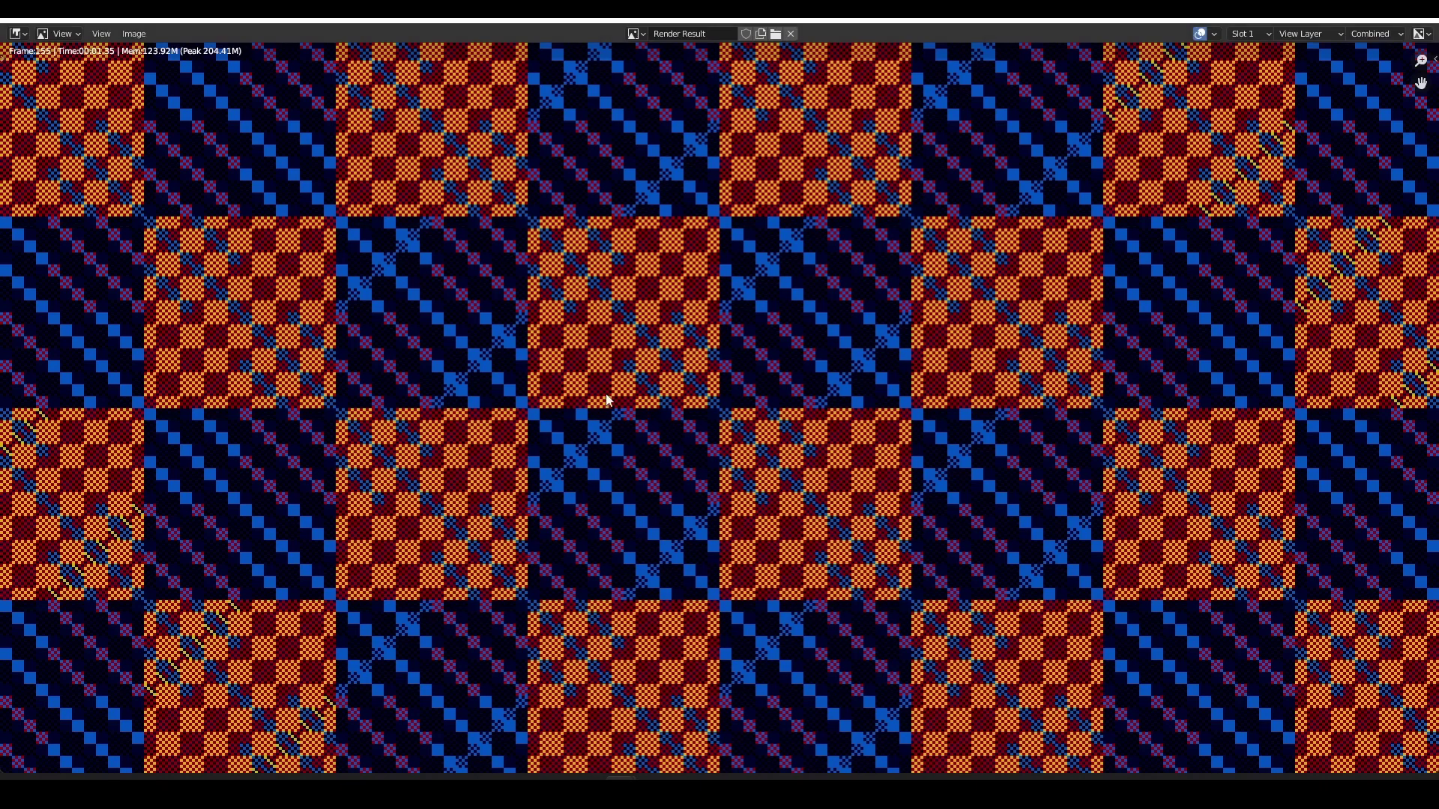
{"action": "scroll", "coordinate": [550, 334], "scroll_direction": "up", "scroll_amount": 8}
{"action": "scroll", "coordinate": [550, 329], "scroll_direction": "down", "scroll_amount": 4}
{"action": "middle_click_drag", "start_coordinate": [749, 207], "coordinate": [783, 278]}
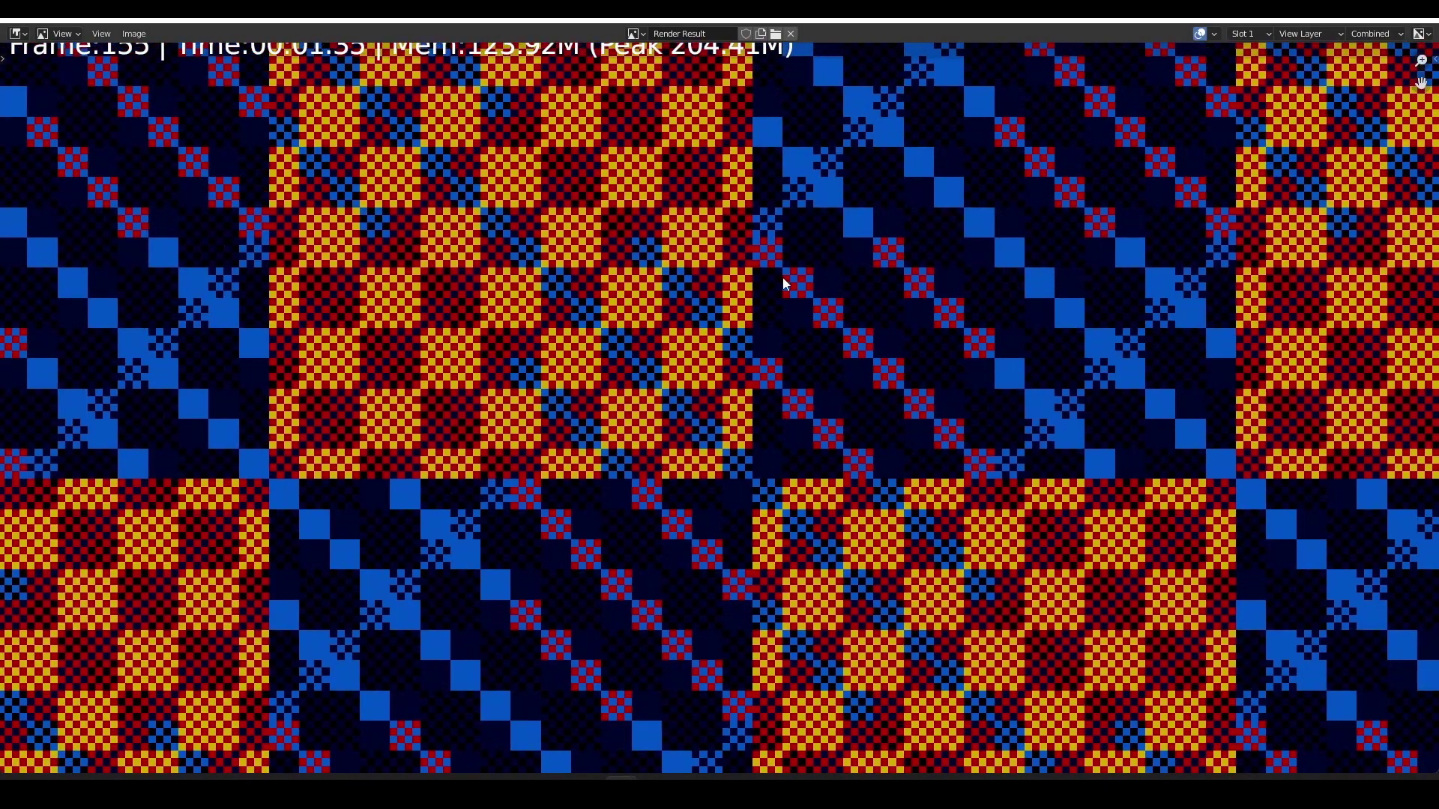
{"action": "left_click", "coordinate": [1422, 21]}
Raise the Film Filter Size to about 2.2 px and render frame 155 again.
{"action": "left_click_drag", "start_coordinate": [1338, 570], "coordinate": [1432, 570]}
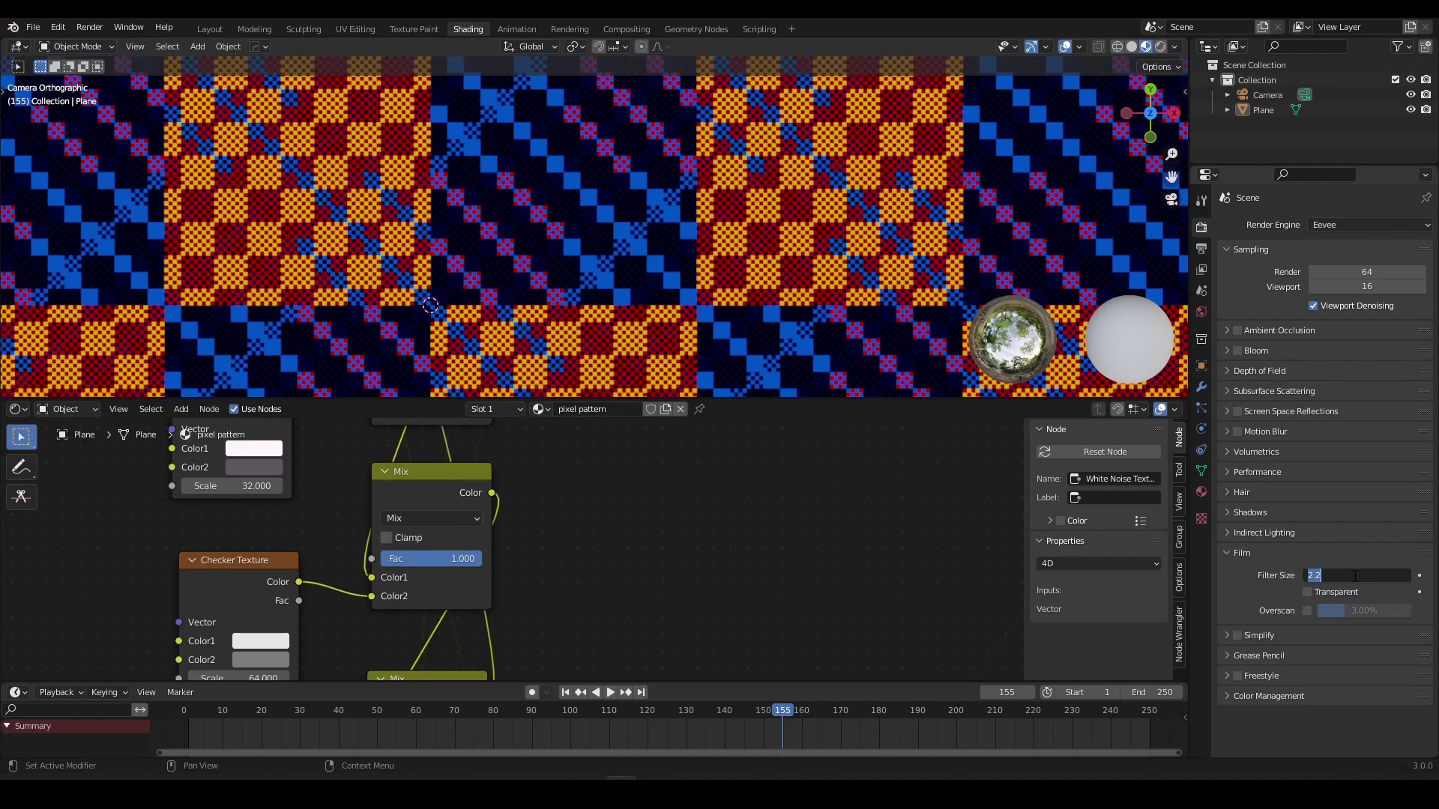
{"action": "key", "text": "F12"}
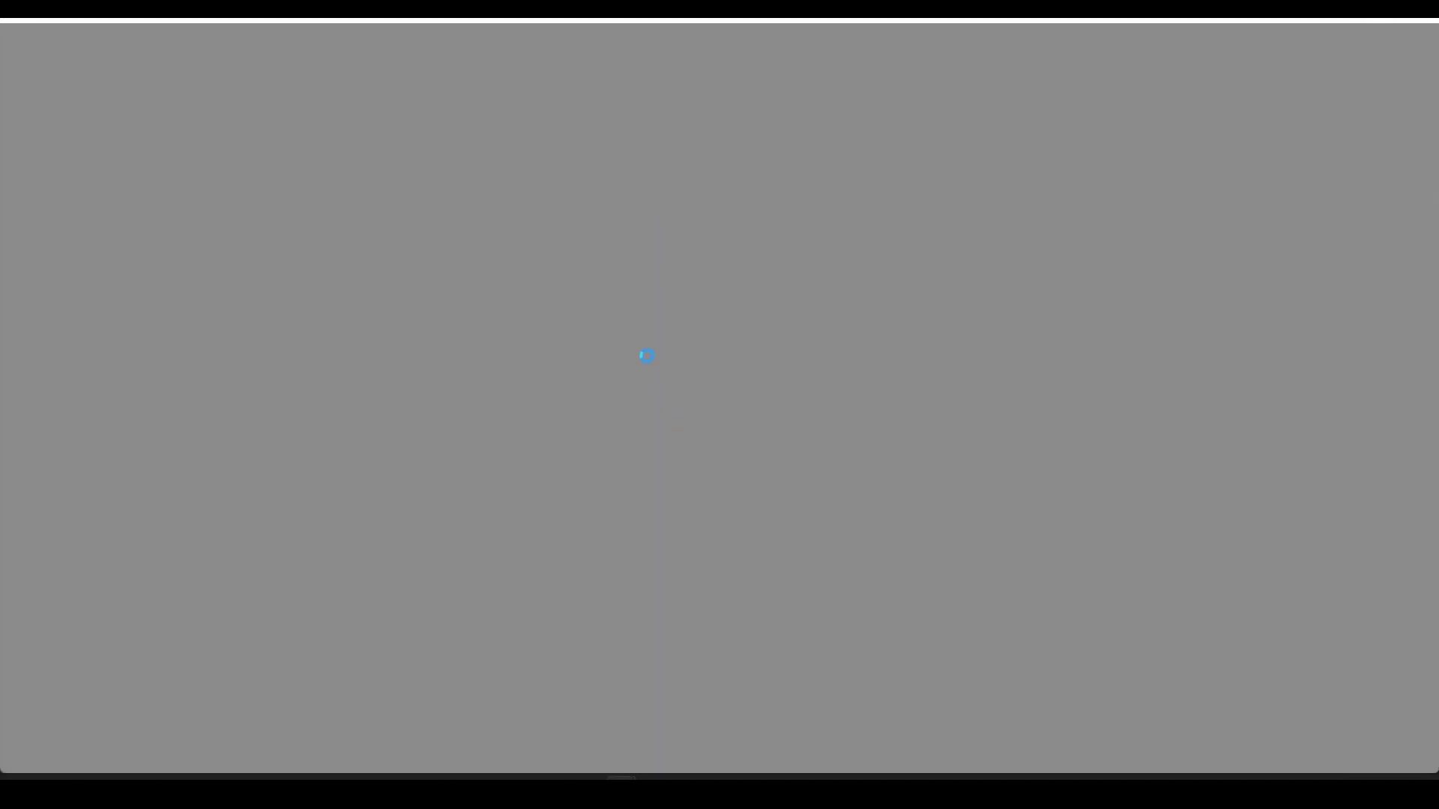
{"action": "scroll", "coordinate": [642, 345], "scroll_direction": "up", "scroll_amount": 9}
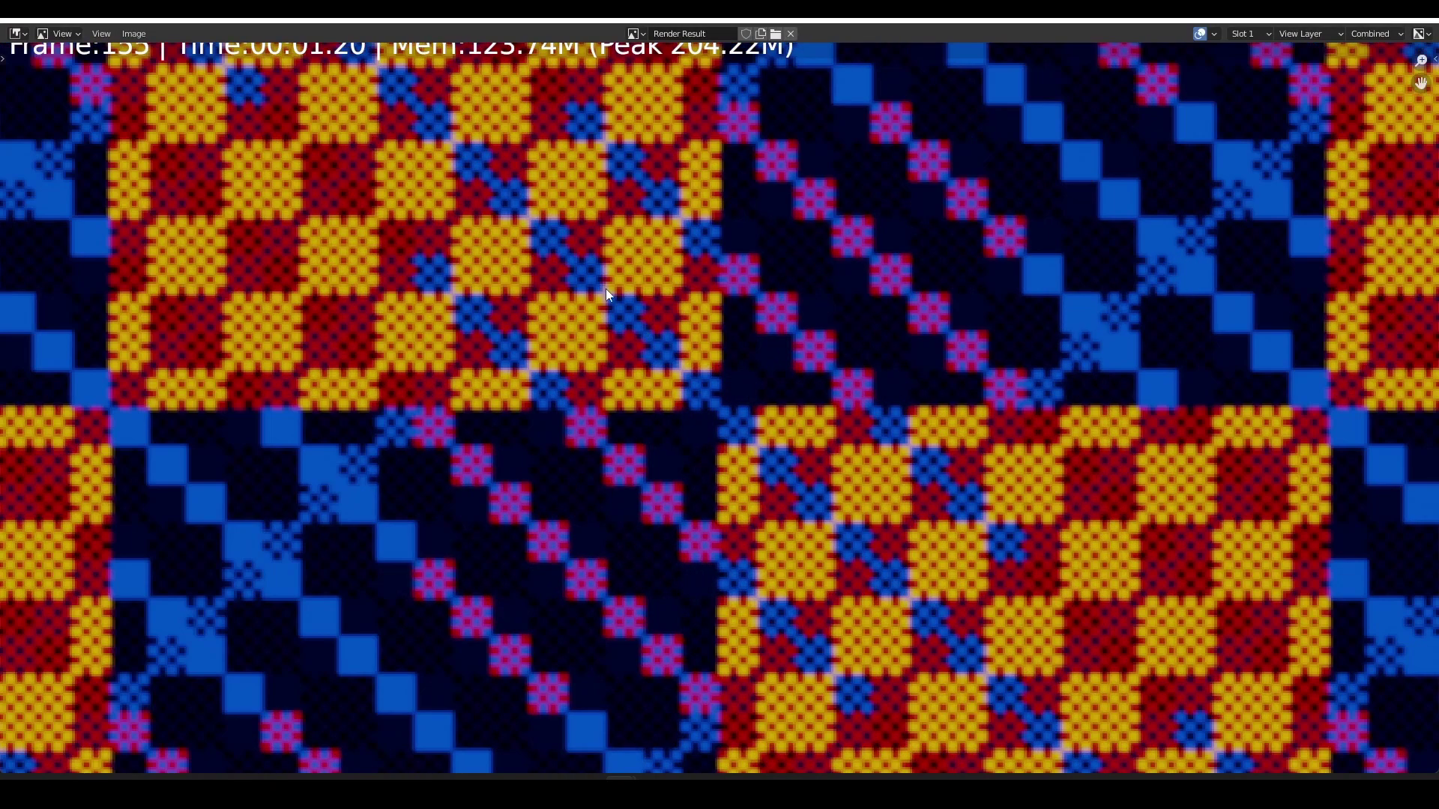
Examine the new render of frame 155 both as a whole and up close to judge the softened pixel edges.
{"action": "scroll", "coordinate": [607, 294], "scroll_direction": "down", "scroll_amount": 7}
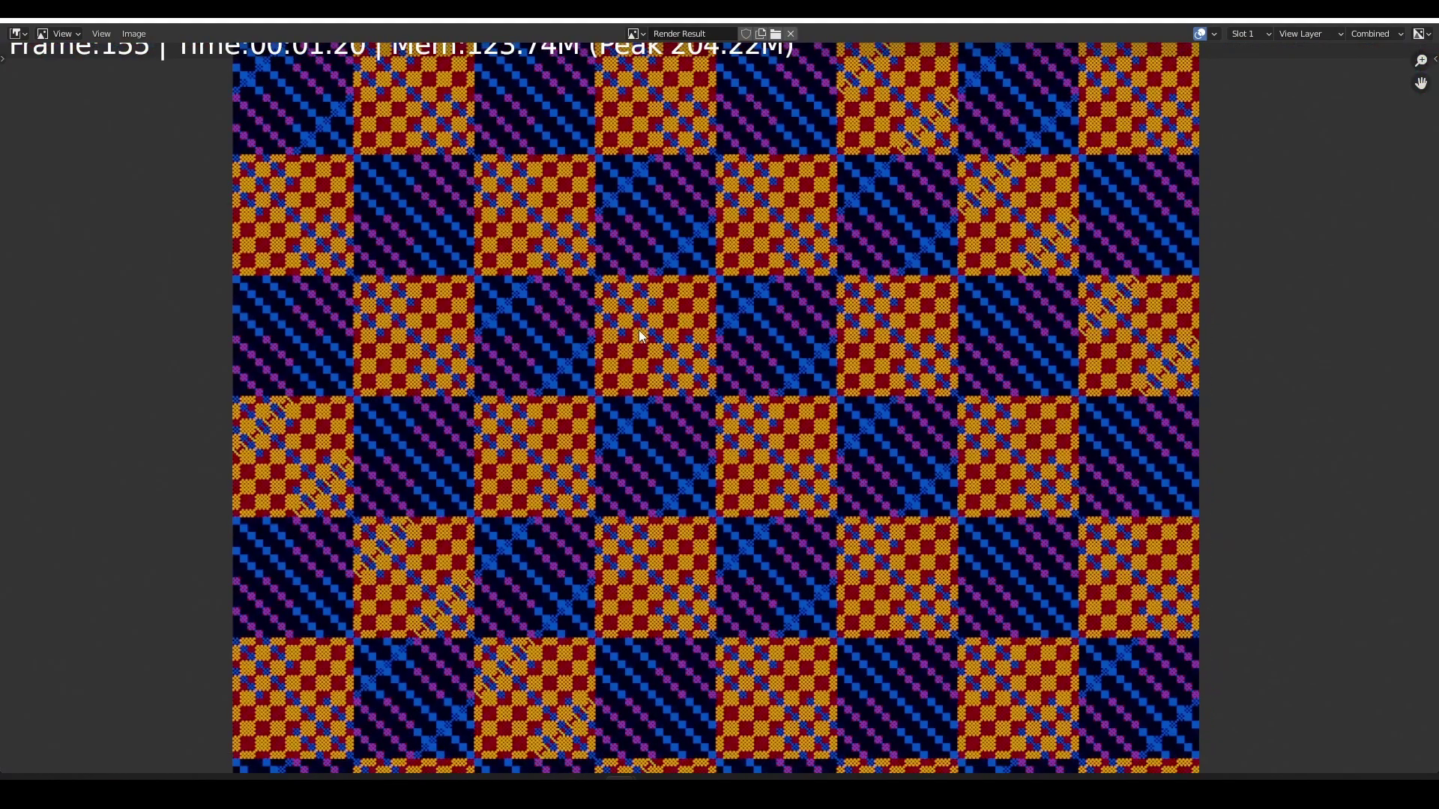
{"action": "scroll", "coordinate": [638, 330], "scroll_direction": "up", "scroll_amount": 1}
{"action": "middle_click_drag", "start_coordinate": [635, 308], "coordinate": [669, 442]}
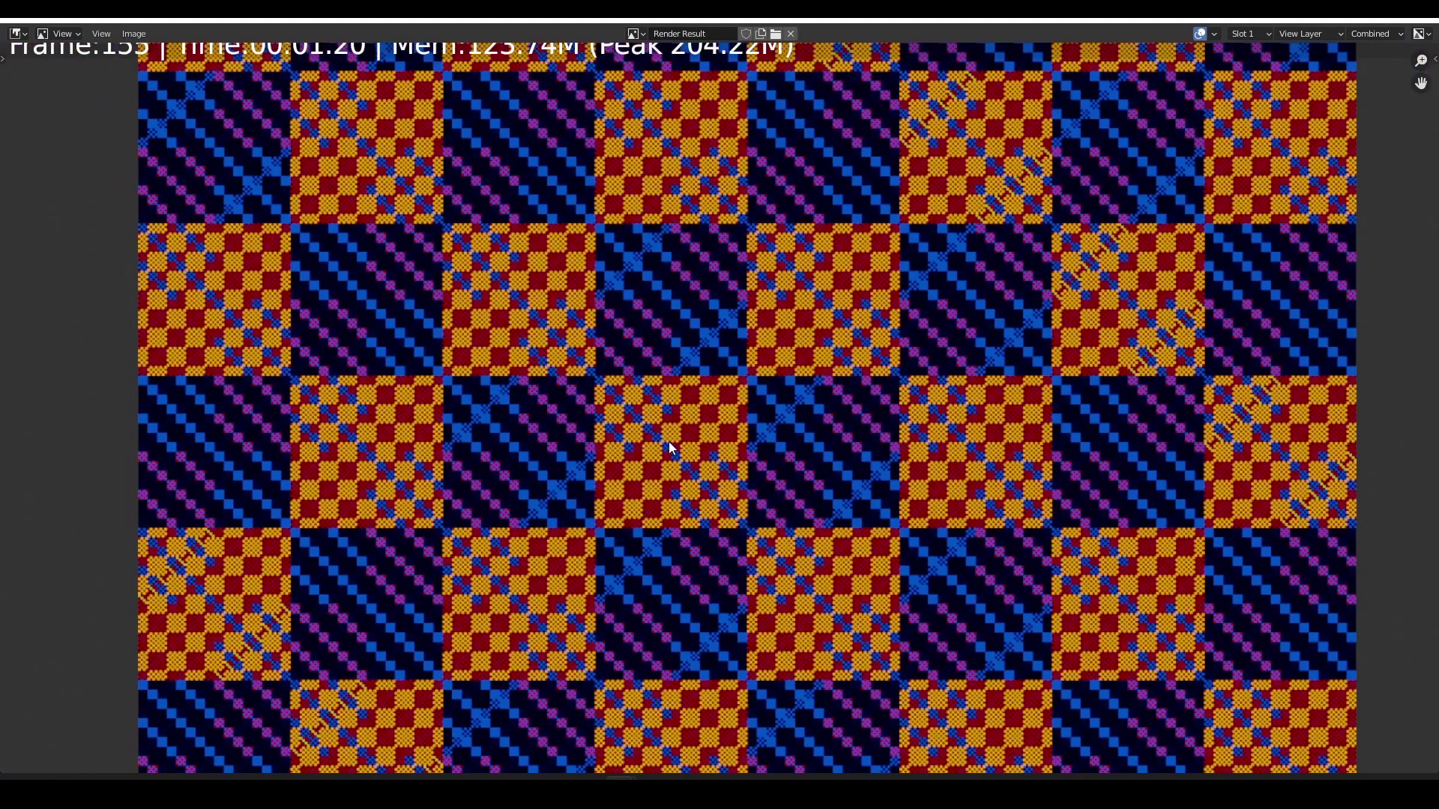
{"action": "scroll", "coordinate": [750, 415], "scroll_direction": "up", "scroll_amount": 2}
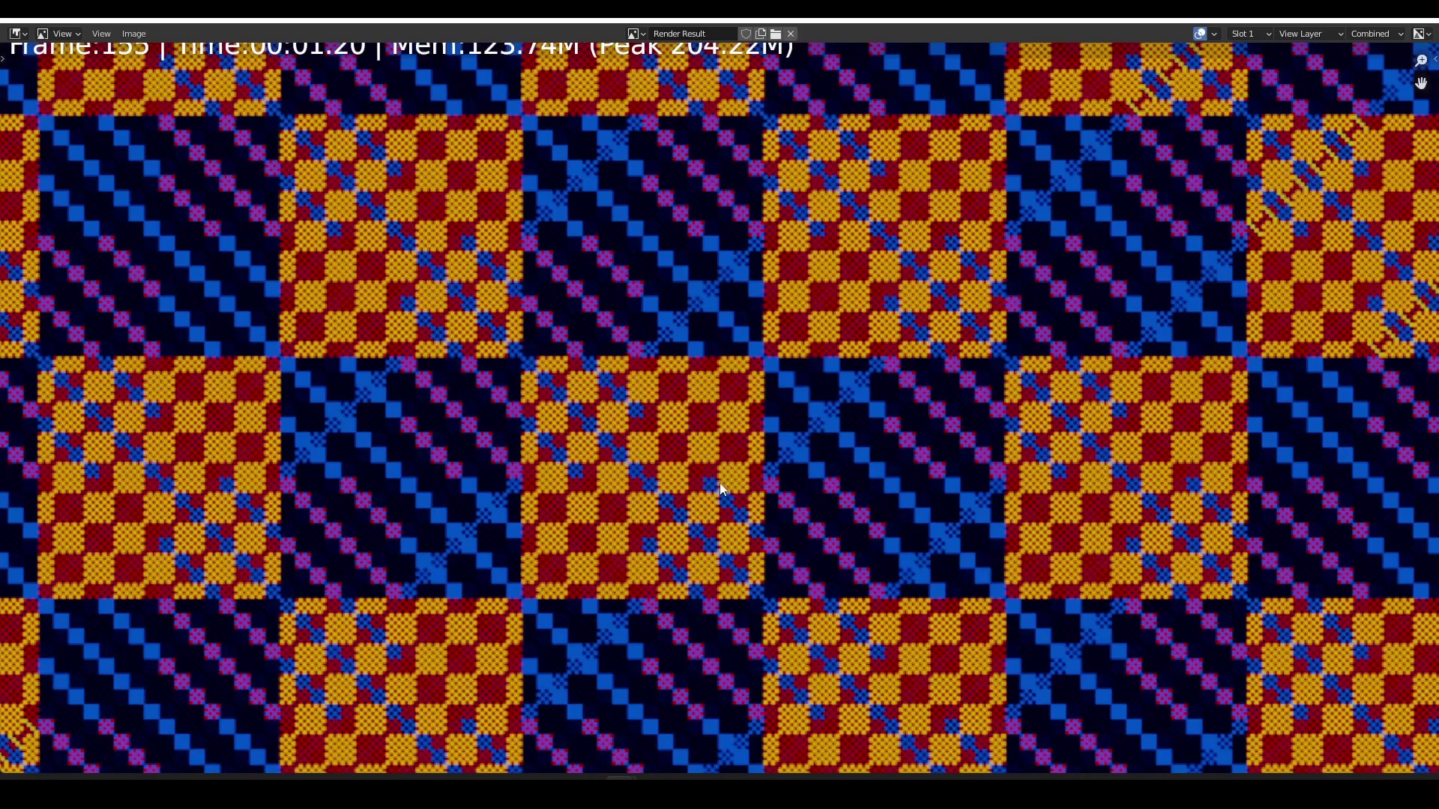
{"action": "scroll", "coordinate": [719, 483], "scroll_direction": "up", "scroll_amount": 2}
{"action": "scroll", "coordinate": [721, 482], "scroll_direction": "down", "scroll_amount": 3}
{"action": "middle_click_drag", "start_coordinate": [779, 484], "coordinate": [766, 386]}
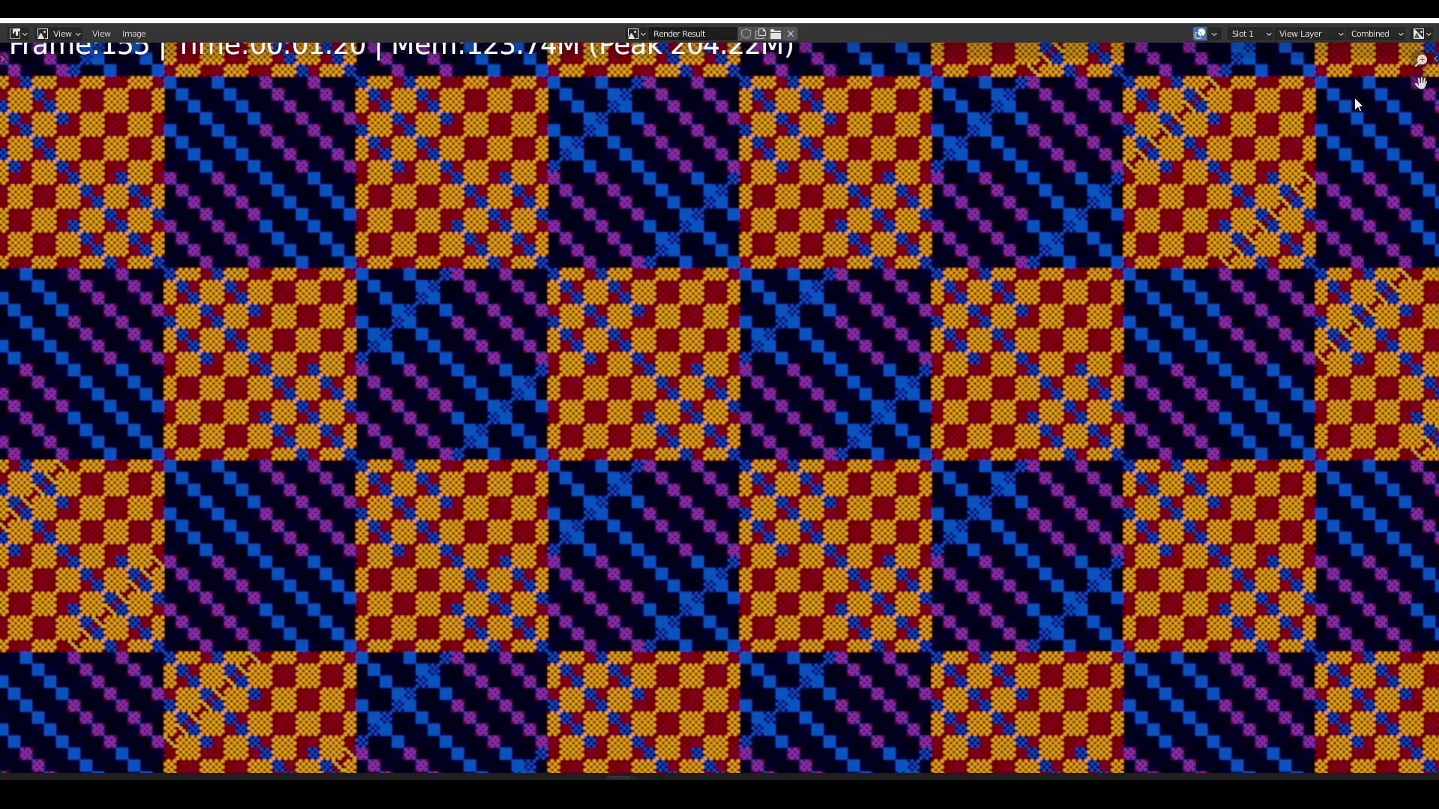
{"action": "scroll", "coordinate": [732, 319], "scroll_direction": "up", "scroll_amount": 6}
{"action": "middle_click_drag", "start_coordinate": [582, 344], "coordinate": [755, 436]}
{"action": "scroll", "coordinate": [727, 412], "scroll_direction": "up", "scroll_amount": 5}
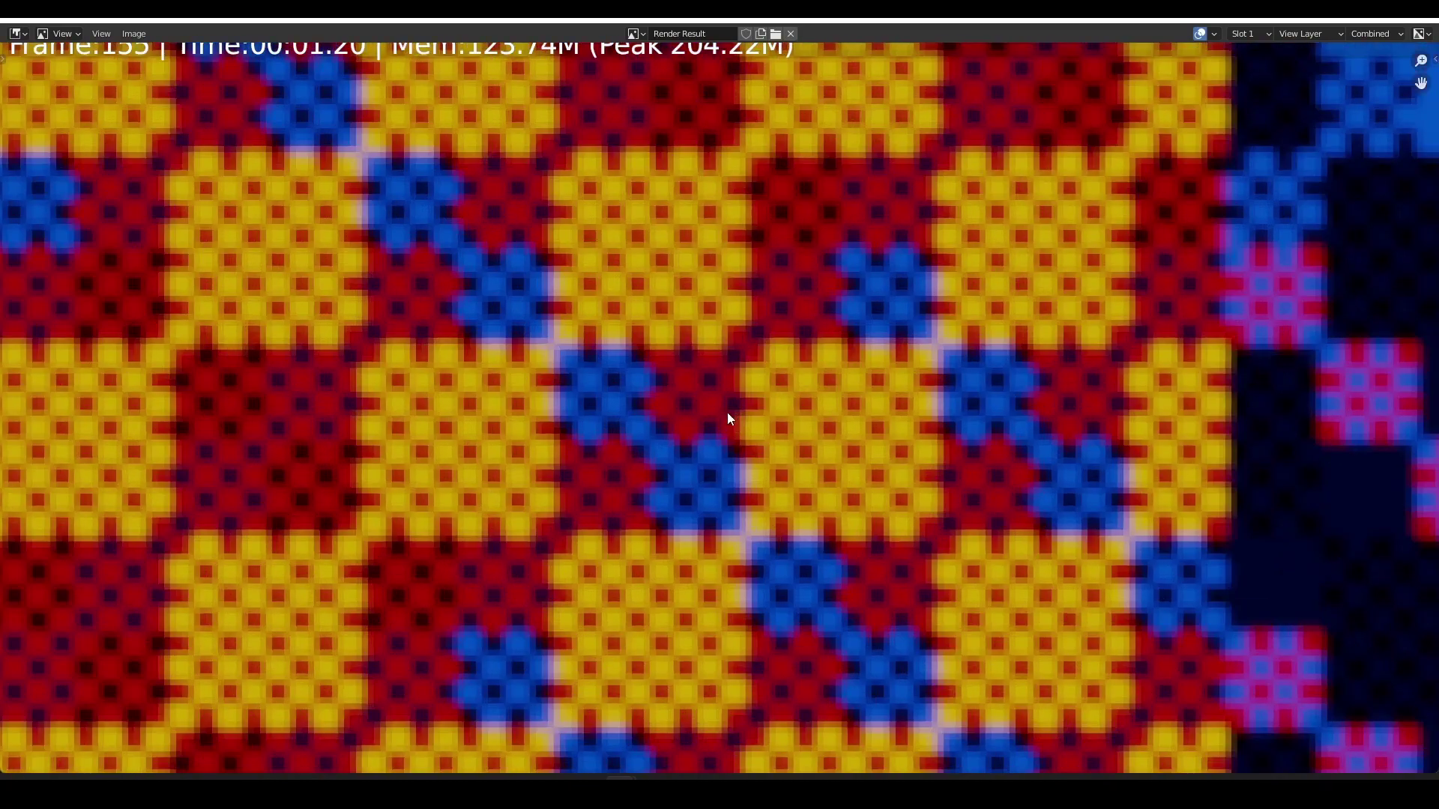
{"action": "scroll", "coordinate": [697, 356], "scroll_direction": "down", "scroll_amount": 5}
{"action": "scroll", "coordinate": [674, 334], "scroll_direction": "down", "scroll_amount": 4}
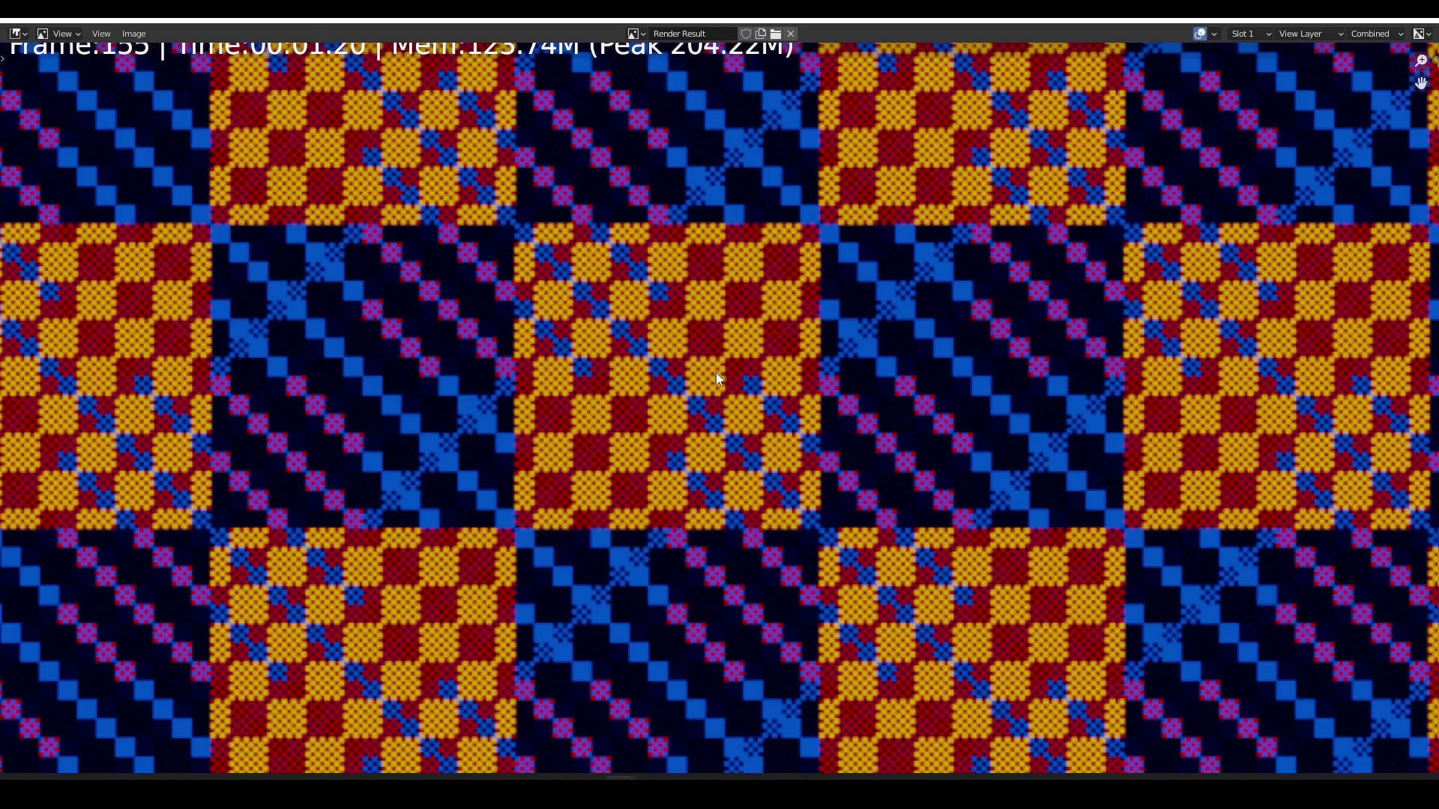
{"action": "middle_click_drag", "start_coordinate": [716, 372], "coordinate": [697, 306]}
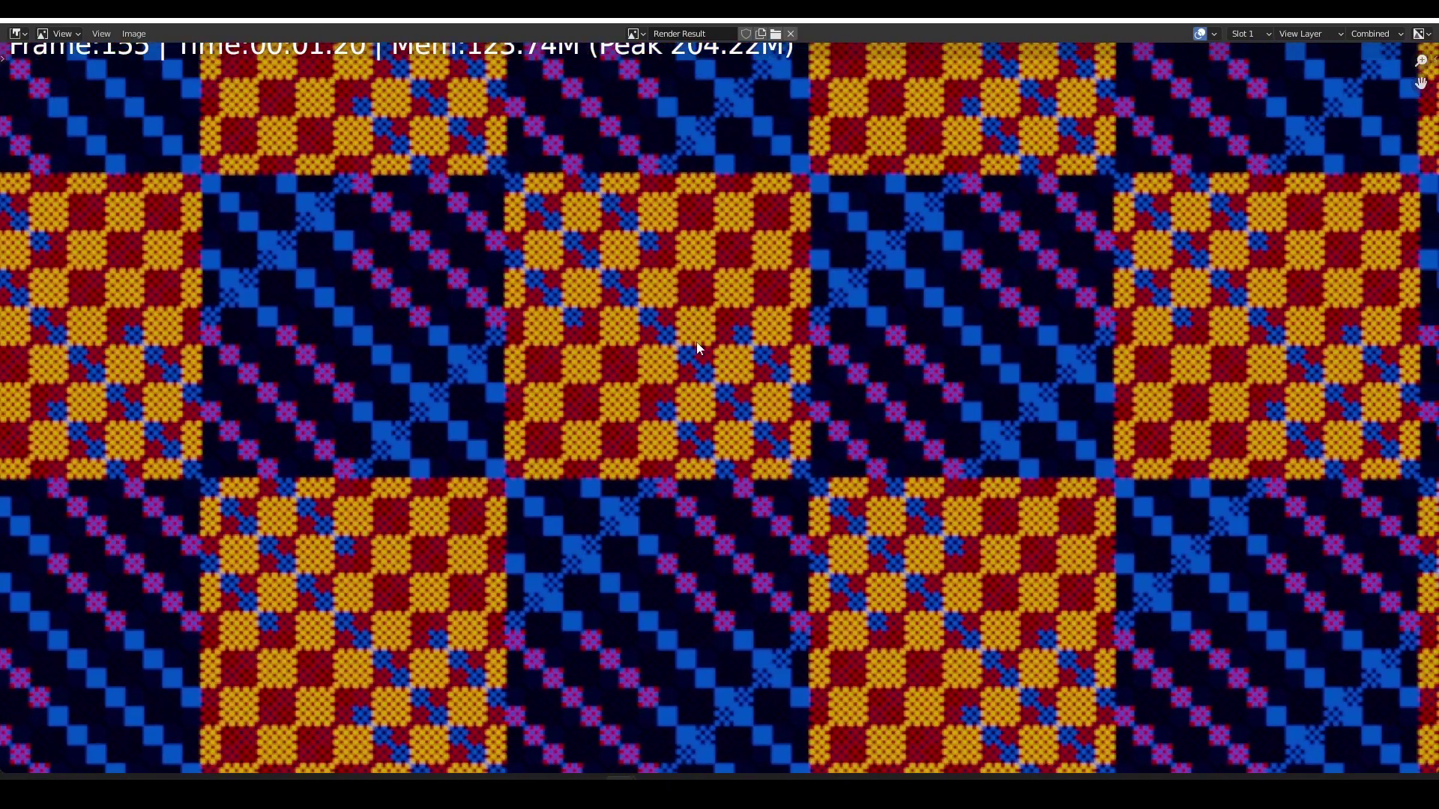
Inspect the softened pixel edges of the rendered checker pattern at several magnifications and close the render window.
{"action": "scroll", "coordinate": [669, 308], "scroll_direction": "up", "scroll_amount": 6}
{"action": "scroll", "coordinate": [916, 399], "scroll_direction": "down", "scroll_amount": 3}
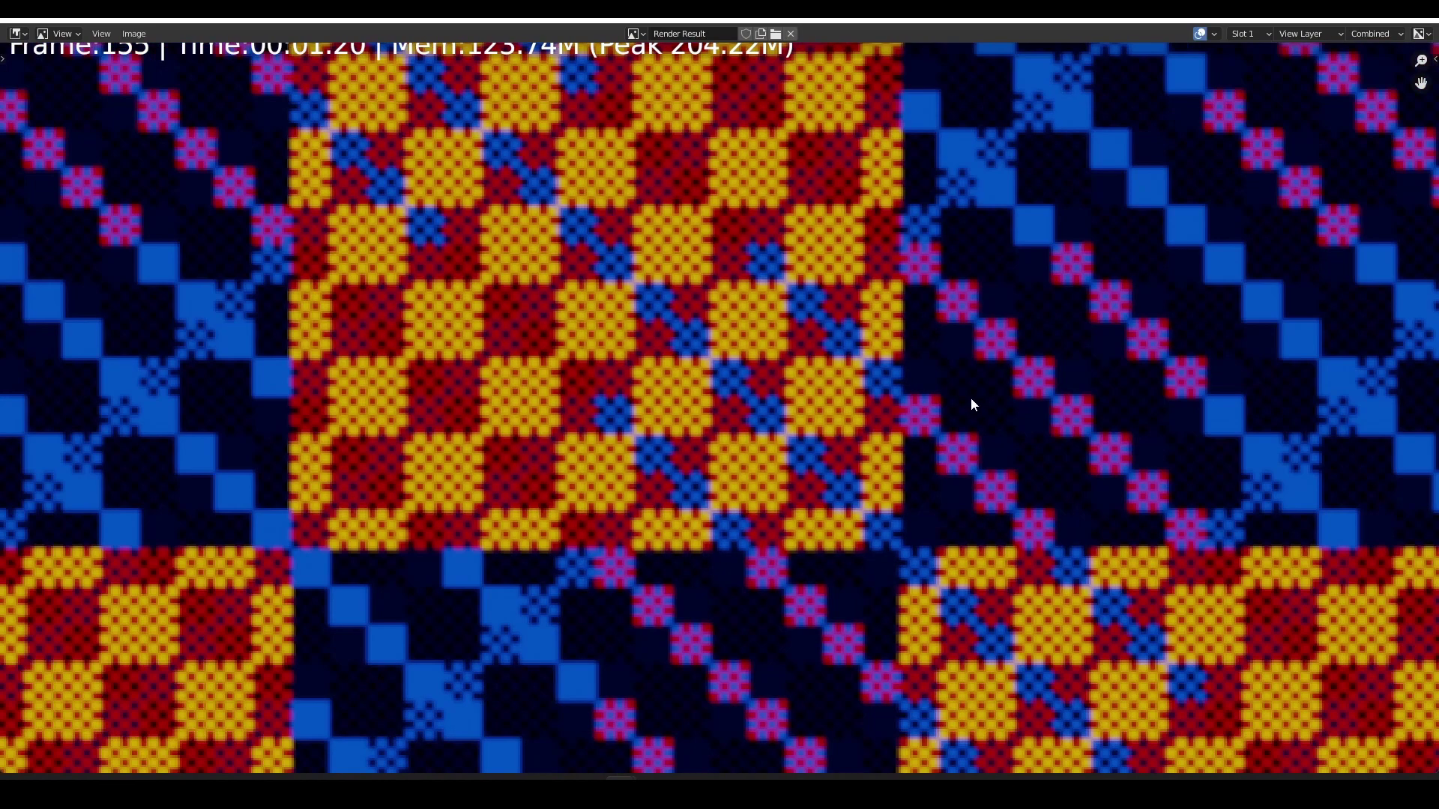
{"action": "middle_click_drag", "start_coordinate": [1023, 400], "coordinate": [668, 349]}
{"action": "scroll", "coordinate": [715, 357], "scroll_direction": "up", "scroll_amount": 4}
{"action": "scroll", "coordinate": [721, 361], "scroll_direction": "down", "scroll_amount": 8}
{"action": "middle_click_drag", "start_coordinate": [557, 386], "coordinate": [750, 353]}
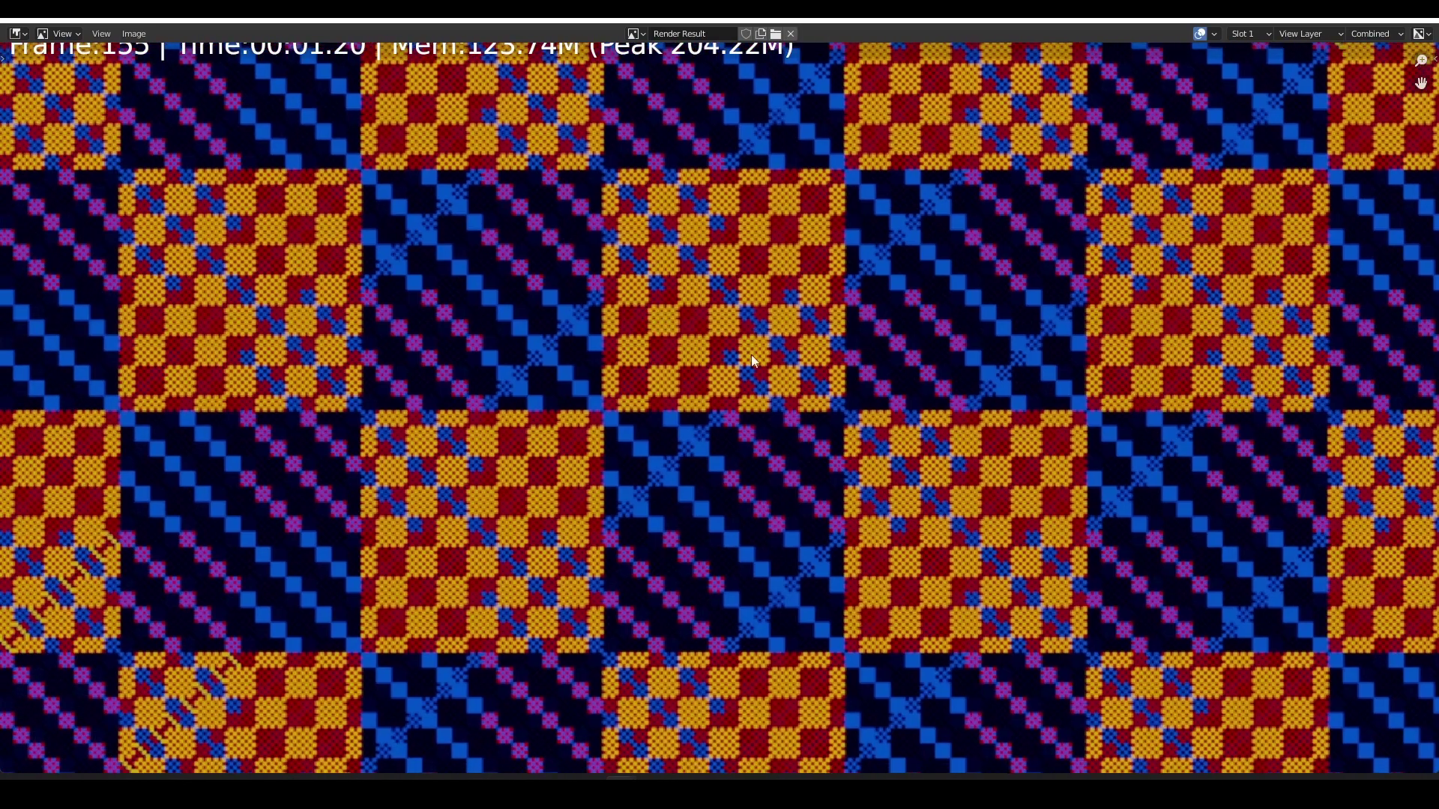
{"action": "middle_click_drag", "start_coordinate": [665, 345], "coordinate": [730, 407]}
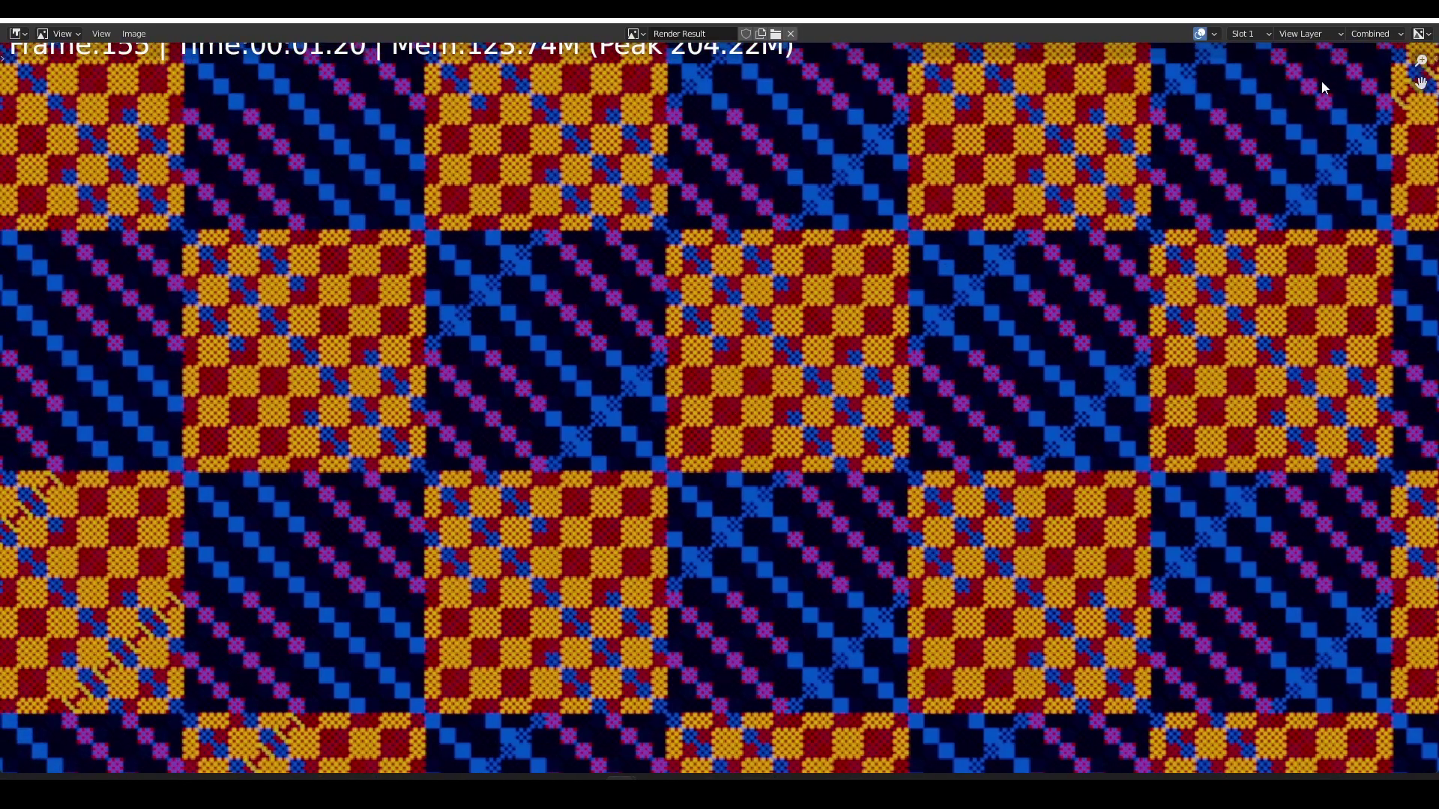
{"action": "left_click", "coordinate": [1421, 22]}
Move the nodes following the checker and Mix chain farther away to clear space beside it.
{"action": "scroll", "coordinate": [561, 223], "scroll_direction": "down", "scroll_amount": 3}
{"action": "mouse_move", "coordinate": [562, 223]}
{"action": "middle_mouse_down"}
{"action": "mouse_move", "coordinate": [614, 220]}
{"action": "mouse_move", "coordinate": [613, 198]}
{"action": "mouse_move", "coordinate": [536, 96]}
{"action": "middle_mouse_up"}
{"action": "scroll", "coordinate": [614, 220], "scroll_direction": "down", "scroll_amount": 3}
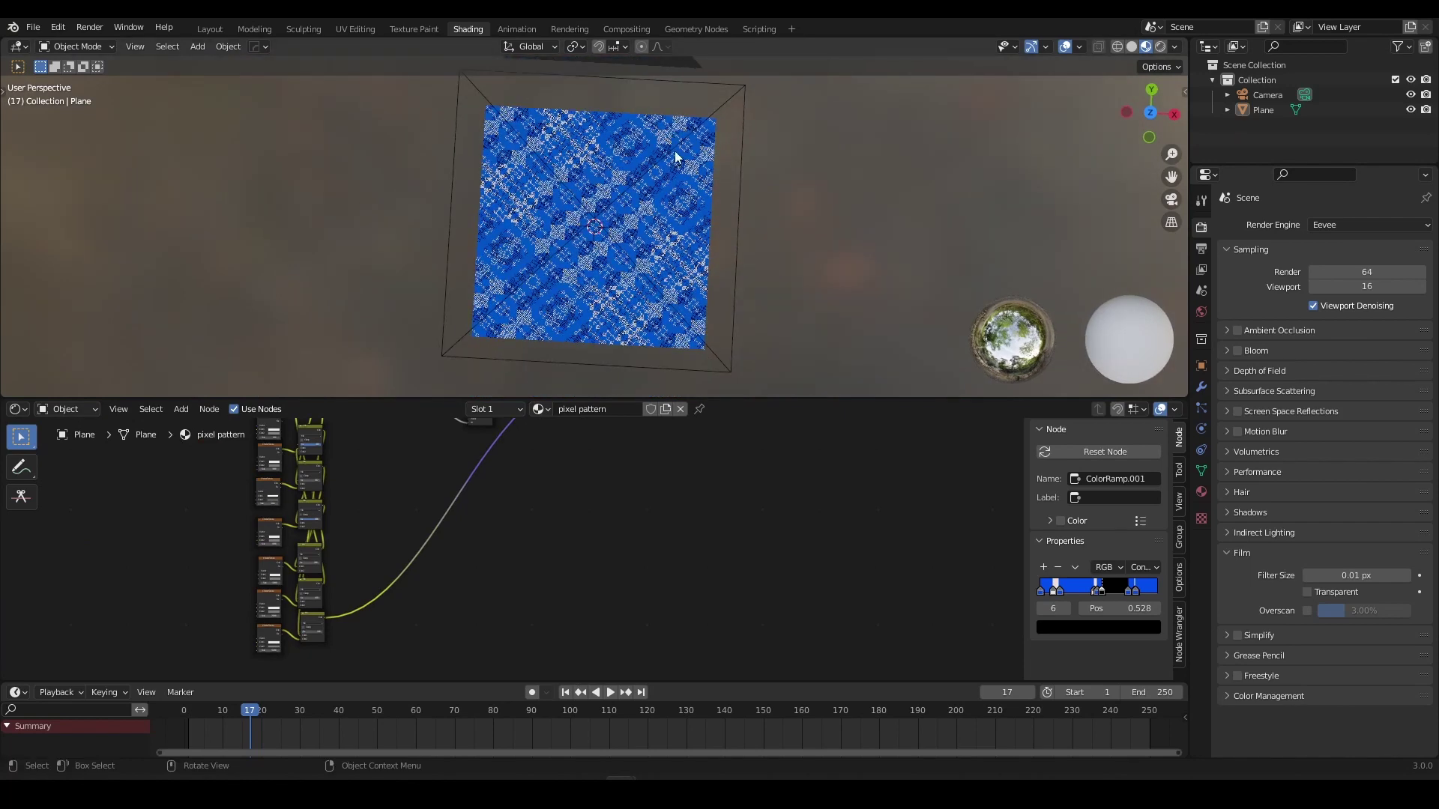
{"action": "scroll", "coordinate": [792, 175], "scroll_direction": "up", "scroll_amount": 1}
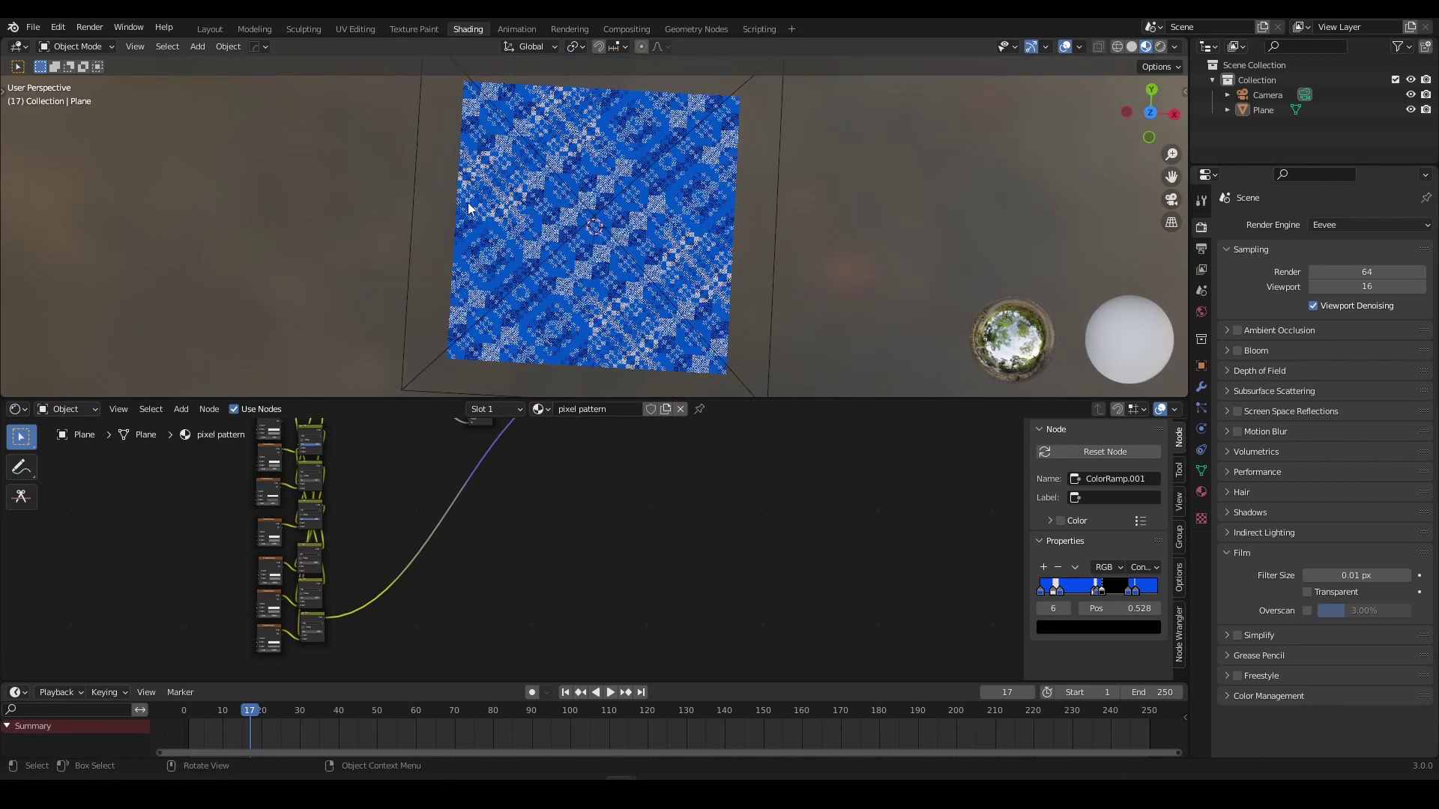
{"action": "middle_click_drag", "start_coordinate": [529, 481], "coordinate": [480, 556]}
{"action": "scroll", "coordinate": [551, 551], "scroll_direction": "up", "scroll_amount": 3}
{"action": "scroll", "coordinate": [553, 551], "scroll_direction": "down", "scroll_amount": 6}
{"action": "left_click", "coordinate": [708, 435]}
{"action": "key", "text": "b"}
{"action": "left_click_drag", "start_coordinate": [711, 424], "coordinate": [370, 534]}
{"action": "key", "text": "g"}
{"action": "left_click", "coordinate": [603, 545]}
{"action": "middle_click_drag", "start_coordinate": [480, 597], "coordinate": [538, 421], "text": "shift"}
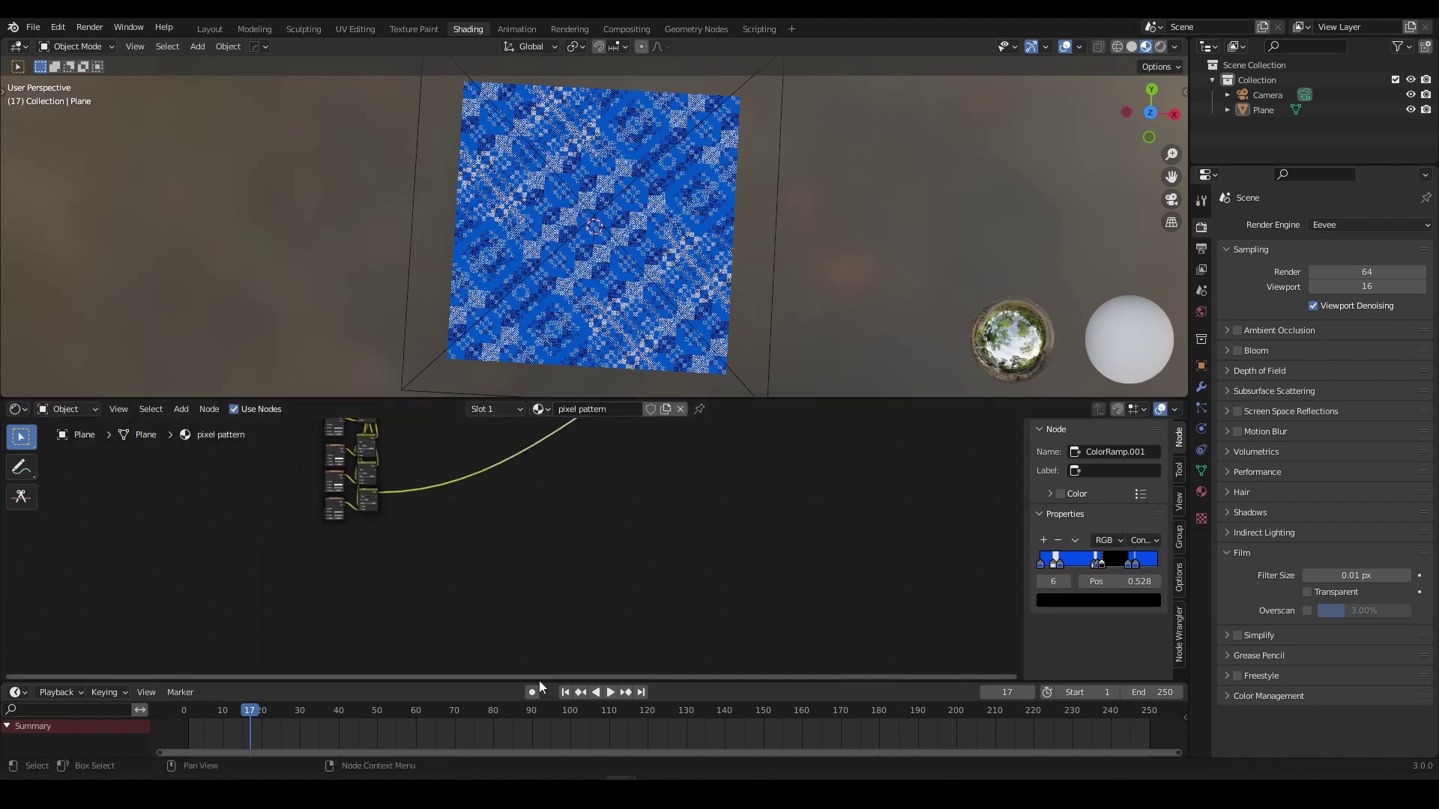
Examine the pattern on the plane up close together with the last checker and Mix nodes of the chain.
{"action": "scroll", "coordinate": [498, 532], "scroll_direction": "up", "scroll_amount": 3}
{"action": "scroll", "coordinate": [439, 489], "scroll_direction": "up", "scroll_amount": 2}
{"action": "middle_click_drag", "start_coordinate": [367, 512], "coordinate": [456, 571], "text": "shift"}
{"action": "scroll", "coordinate": [477, 507], "scroll_direction": "up", "scroll_amount": 5}
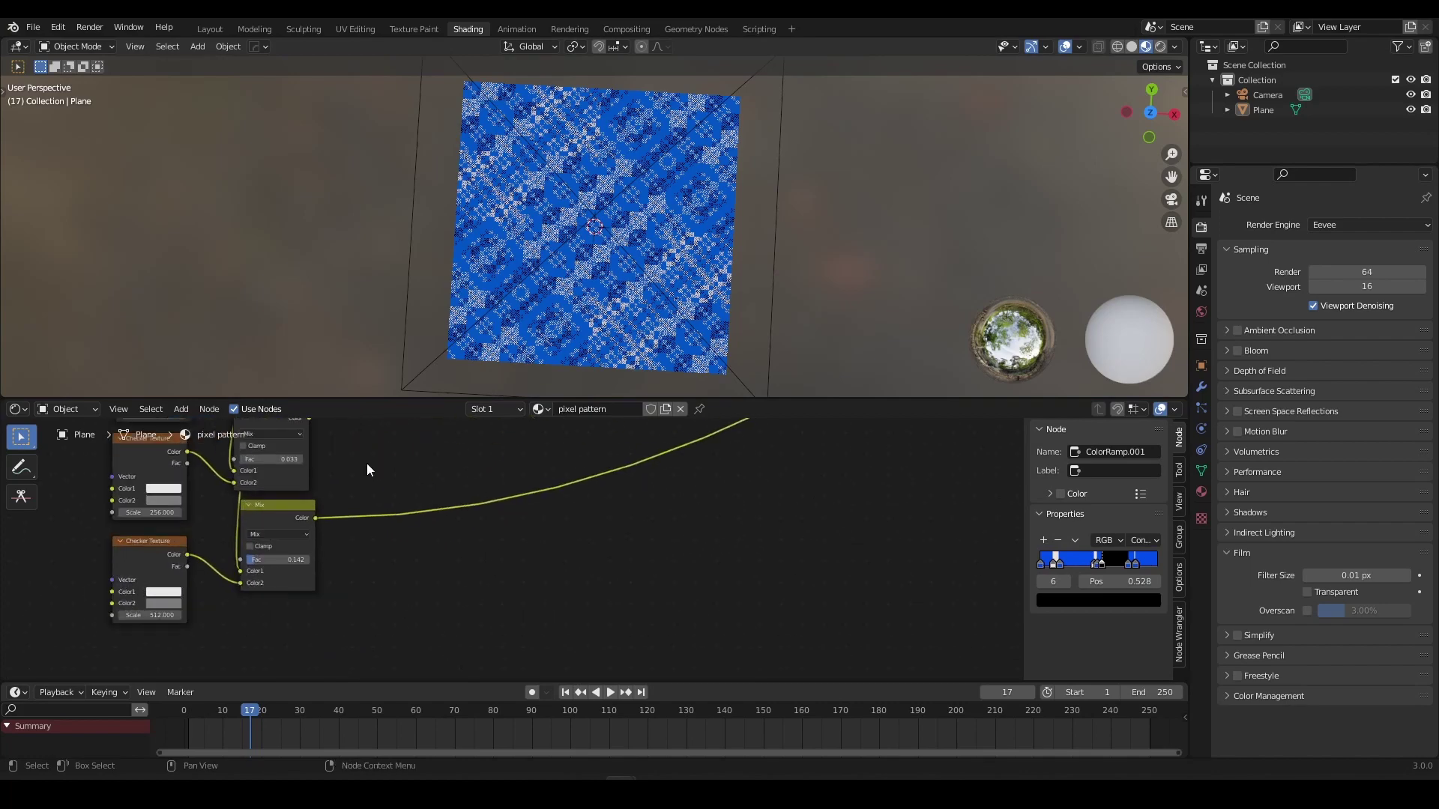
{"action": "middle_click_drag", "start_coordinate": [341, 439], "coordinate": [497, 521], "text": "shift"}
{"action": "scroll", "coordinate": [523, 186], "scroll_direction": "up", "scroll_amount": 3}
{"action": "scroll", "coordinate": [531, 210], "scroll_direction": "down", "scroll_amount": 2}
{"action": "scroll", "coordinate": [532, 211], "scroll_direction": "up", "scroll_amount": 4}
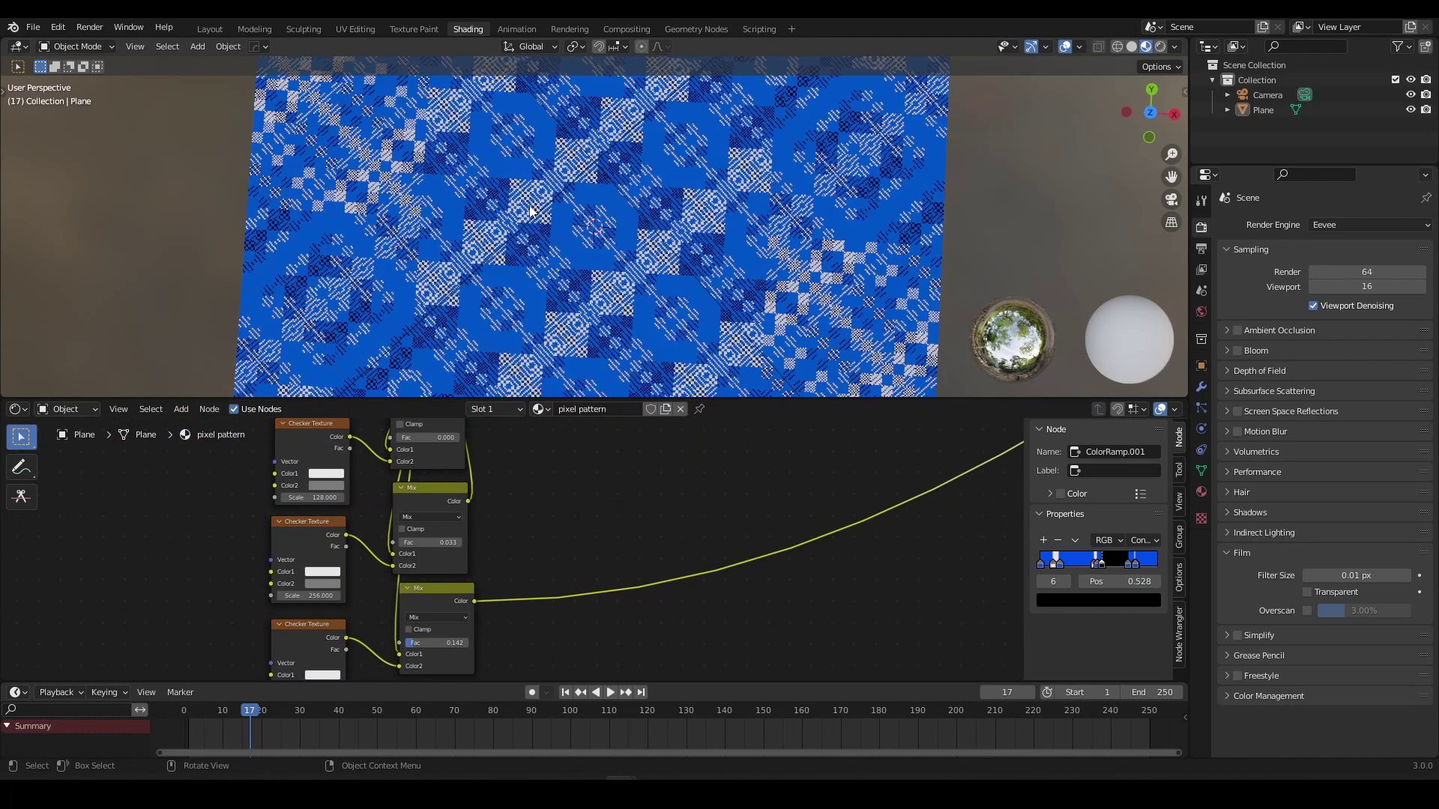
{"action": "scroll", "coordinate": [532, 211], "scroll_direction": "down", "scroll_amount": 2}
{"action": "scroll", "coordinate": [532, 211], "scroll_direction": "up", "scroll_amount": 4}
{"action": "middle_click_drag", "start_coordinate": [532, 211], "coordinate": [556, 183], "text": "shift"}
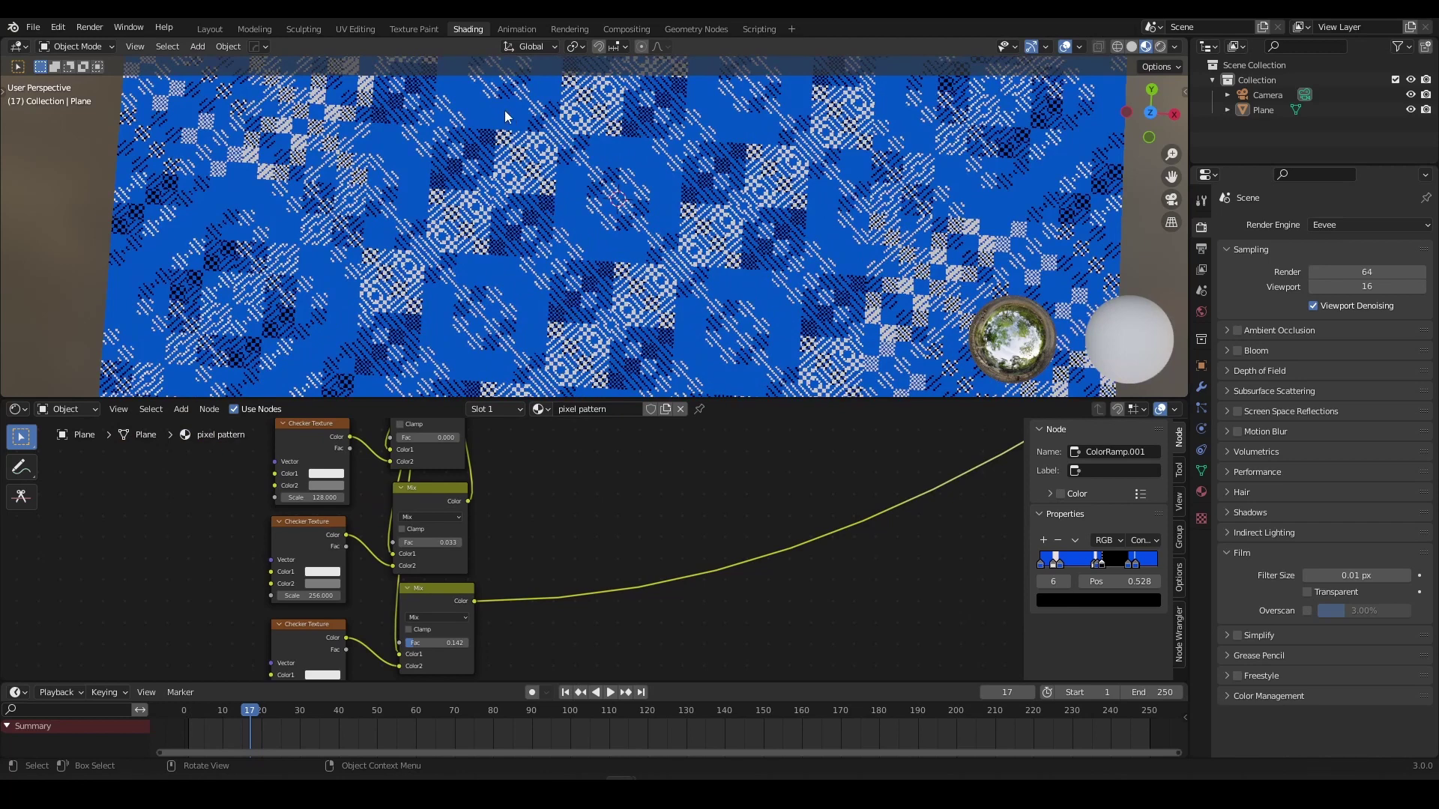
{"action": "middle_click_drag", "start_coordinate": [581, 456], "coordinate": [631, 427]}
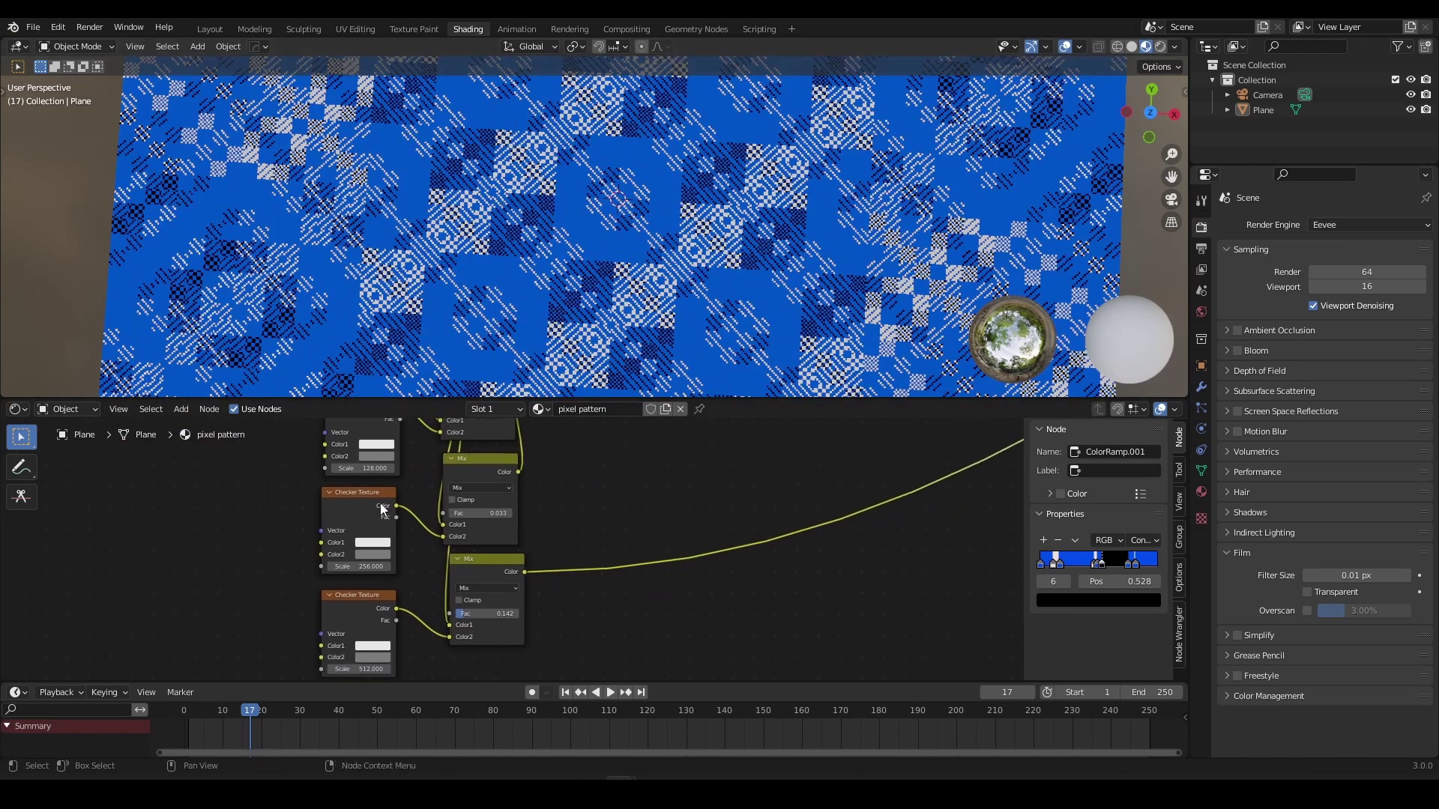
Preview the checker textures with scales 256, 128, 64 and 32 individually on the plane.
{"action": "left_click", "coordinate": [374, 493], "text": "ctrl+shift"}
{"action": "middle_click_drag", "start_coordinate": [401, 467], "coordinate": [407, 533]}
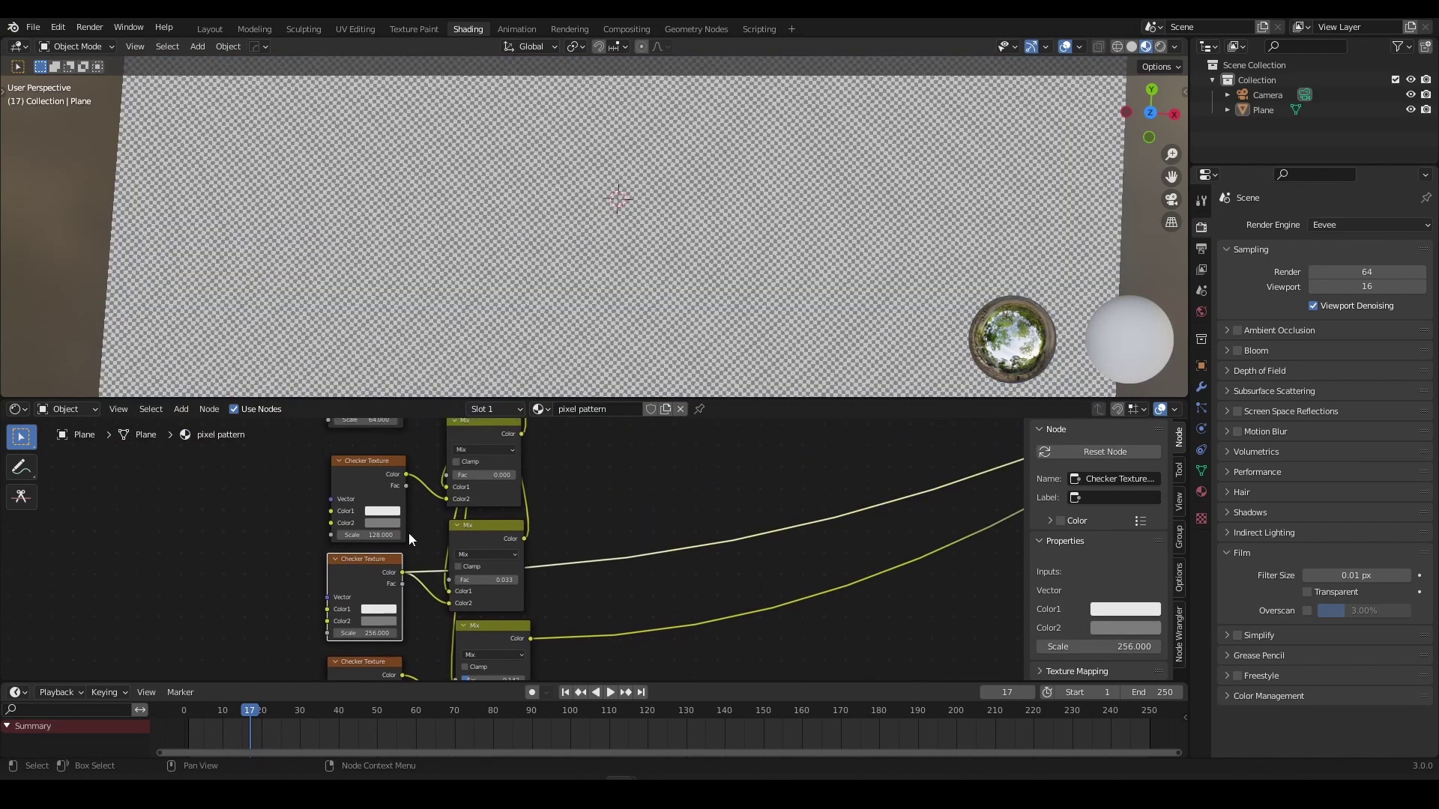
{"action": "left_click", "coordinate": [373, 465], "text": "ctrl+shift"}
{"action": "middle_click_drag", "start_coordinate": [381, 448], "coordinate": [384, 520]}
{"action": "left_click", "coordinate": [349, 430], "text": "ctrl+shift"}
{"action": "middle_click_drag", "start_coordinate": [353, 429], "coordinate": [368, 548]}
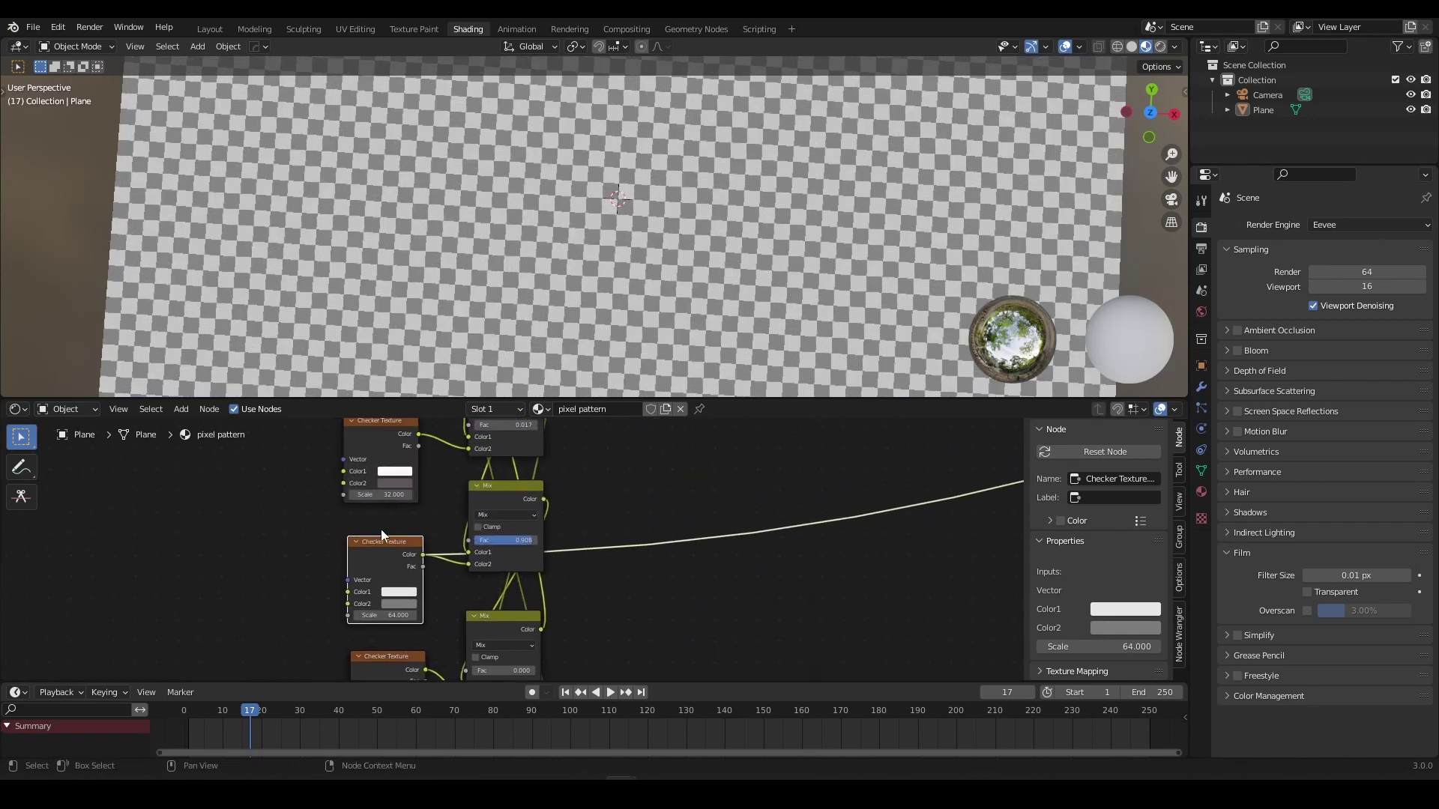
{"action": "left_click", "coordinate": [388, 424], "text": "ctrl+shift"}
Preview the checker textures with scales 16, 8 and 4, and return to previewing the scale 8 checker.
{"action": "scroll", "coordinate": [394, 430], "scroll_direction": "down", "scroll_amount": 3}
{"action": "scroll", "coordinate": [393, 431], "scroll_direction": "up", "scroll_amount": 1}
{"action": "middle_click_drag", "start_coordinate": [393, 431], "coordinate": [389, 537]}
{"action": "left_click", "coordinate": [381, 470], "text": "ctrl+shift"}
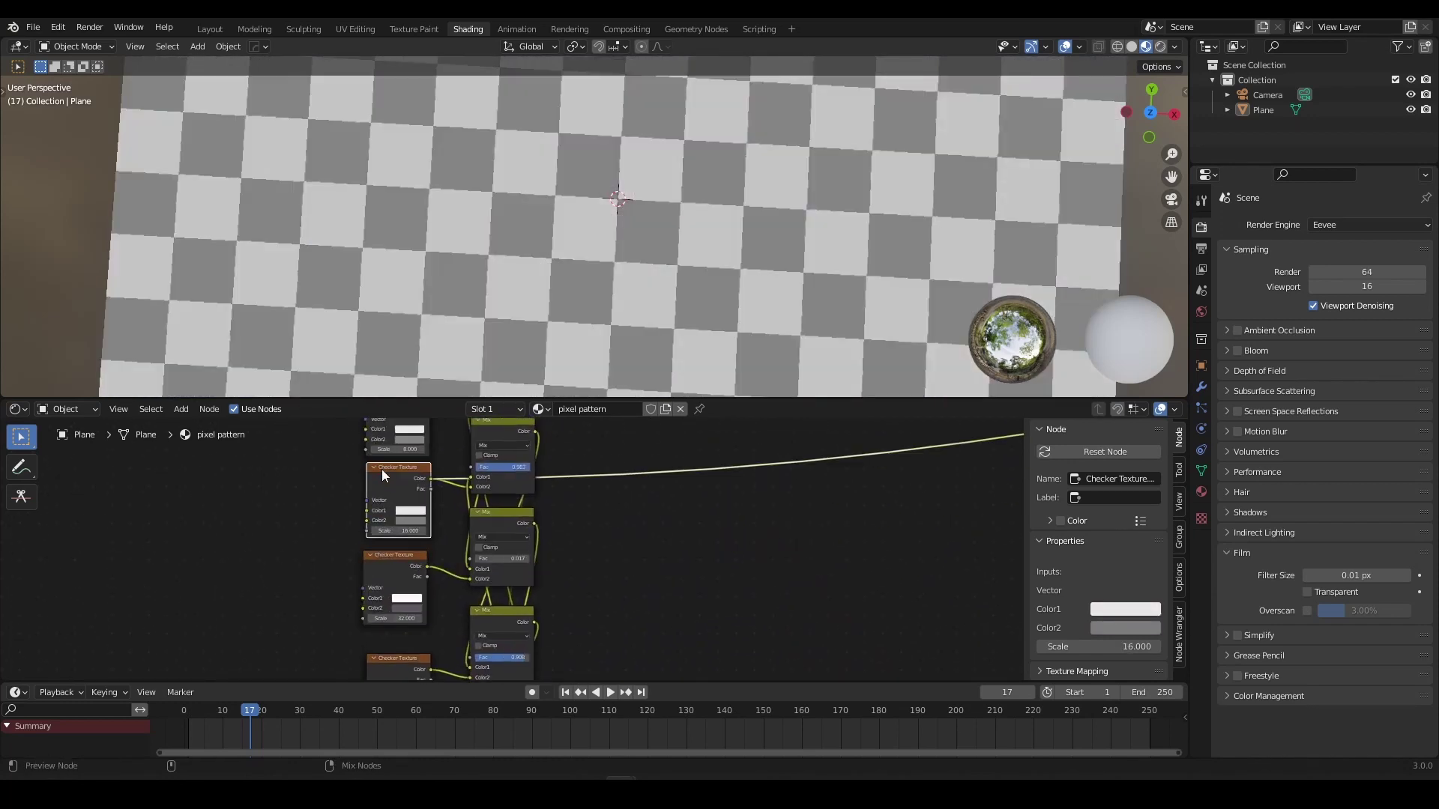
{"action": "middle_click_drag", "start_coordinate": [380, 470], "coordinate": [382, 570]}
{"action": "left_click", "coordinate": [394, 492], "text": "ctrl+shift"}
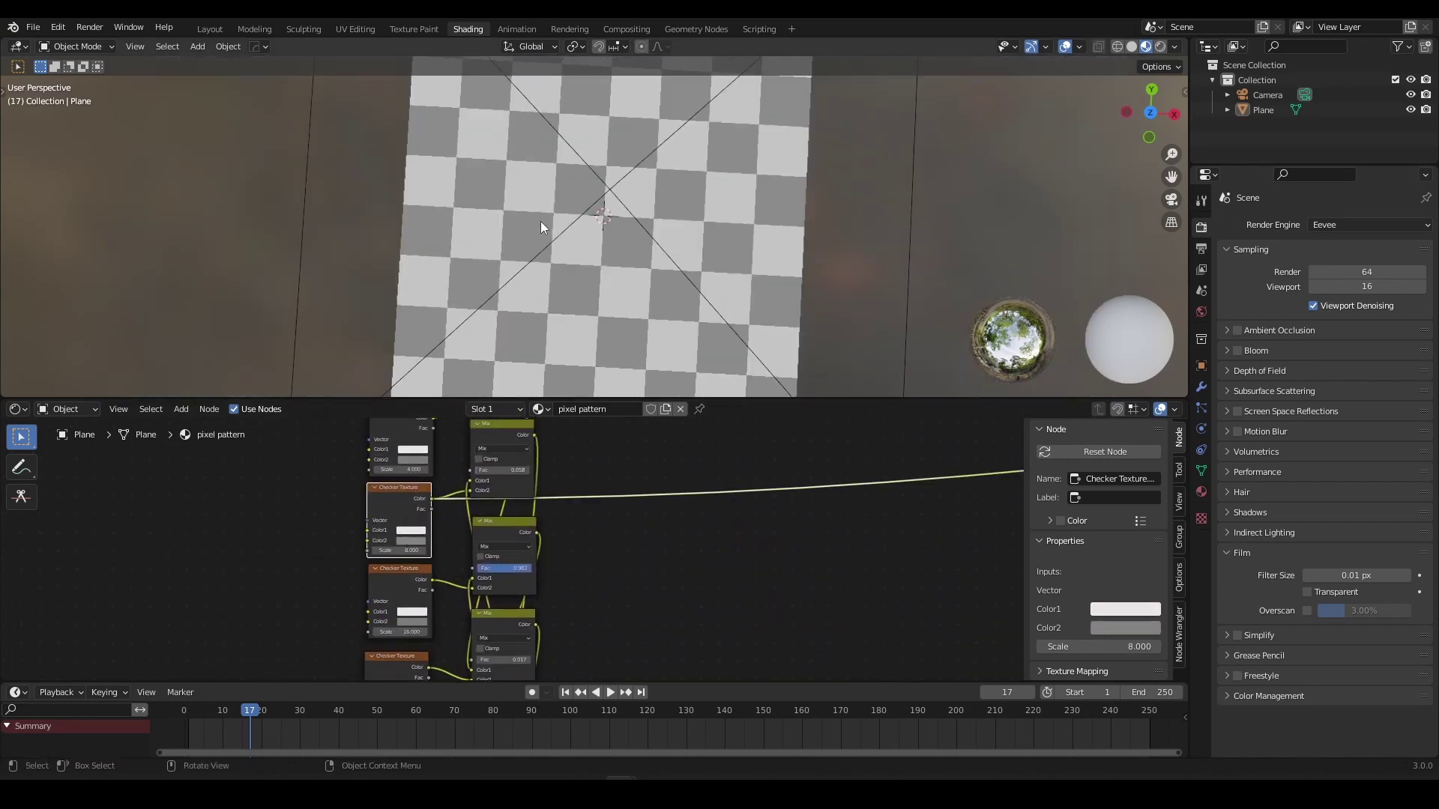
{"action": "middle_click_drag", "start_coordinate": [409, 475], "coordinate": [392, 518]}
{"action": "scroll", "coordinate": [392, 518], "scroll_direction": "up", "scroll_amount": 2}
{"action": "left_click", "coordinate": [382, 440], "text": "ctrl+shift"}
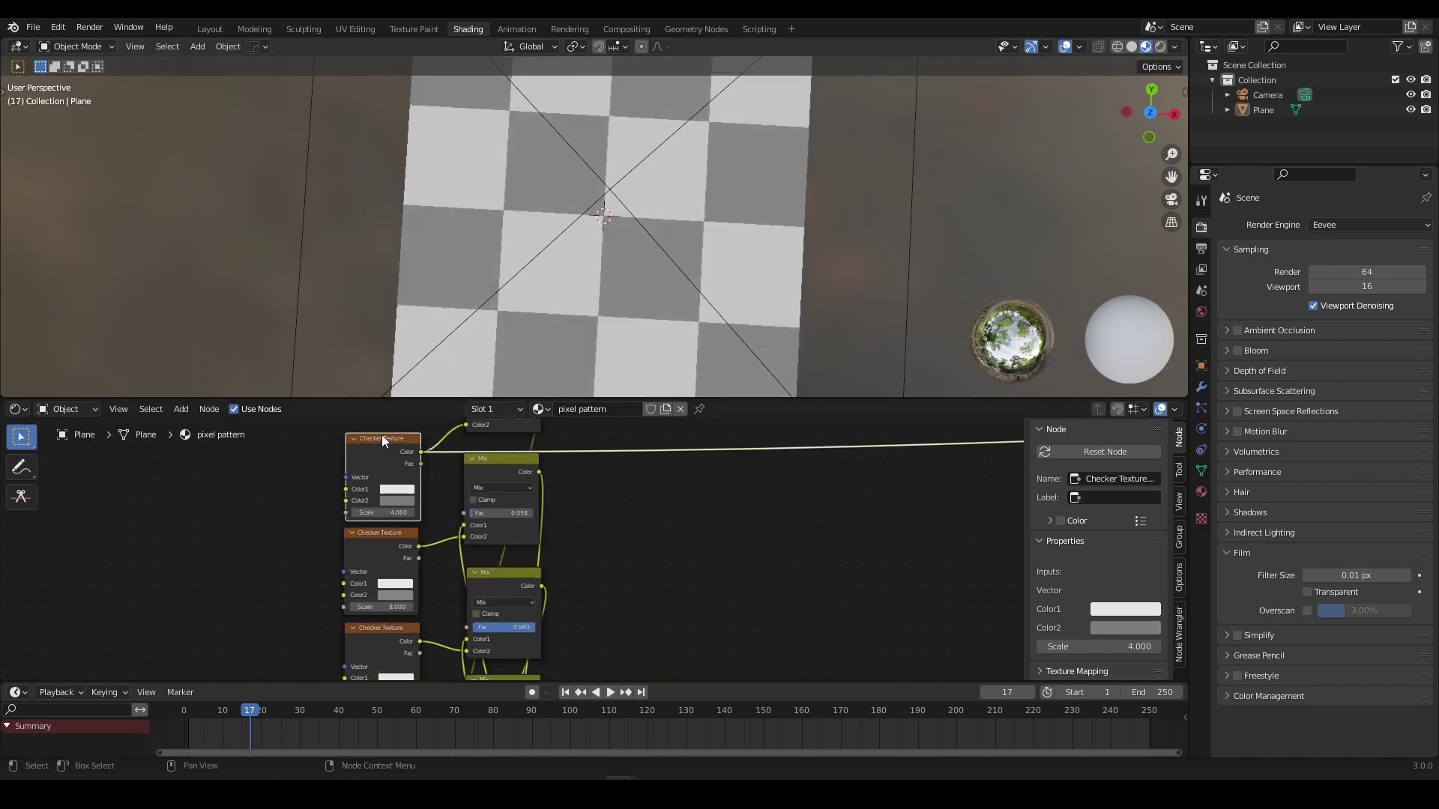
{"action": "left_click", "coordinate": [382, 547], "text": "ctrl+shift"}
{"action": "scroll", "coordinate": [443, 535], "scroll_direction": "down", "scroll_amount": 3}
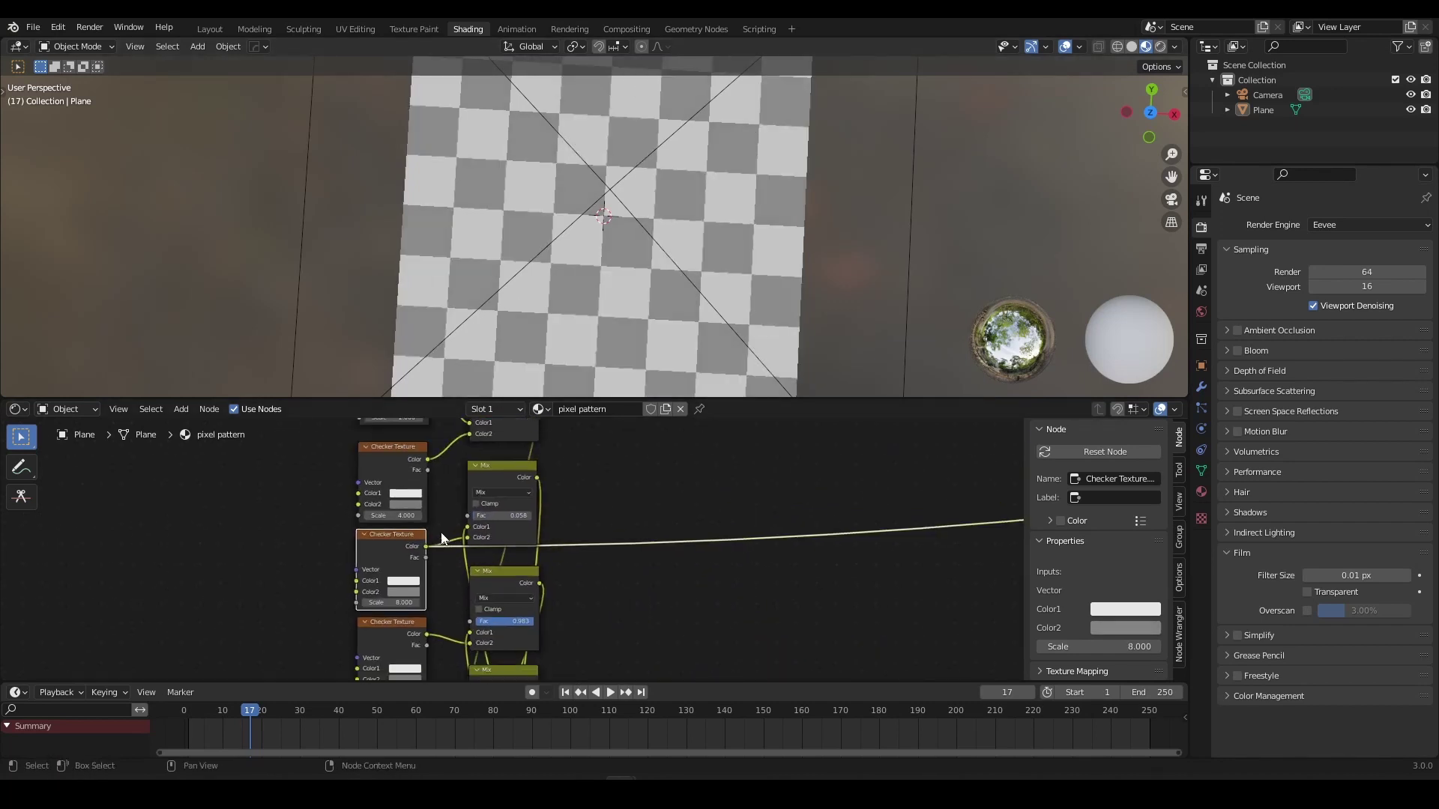
{"action": "middle_click_drag", "start_coordinate": [408, 548], "coordinate": [373, 496]}
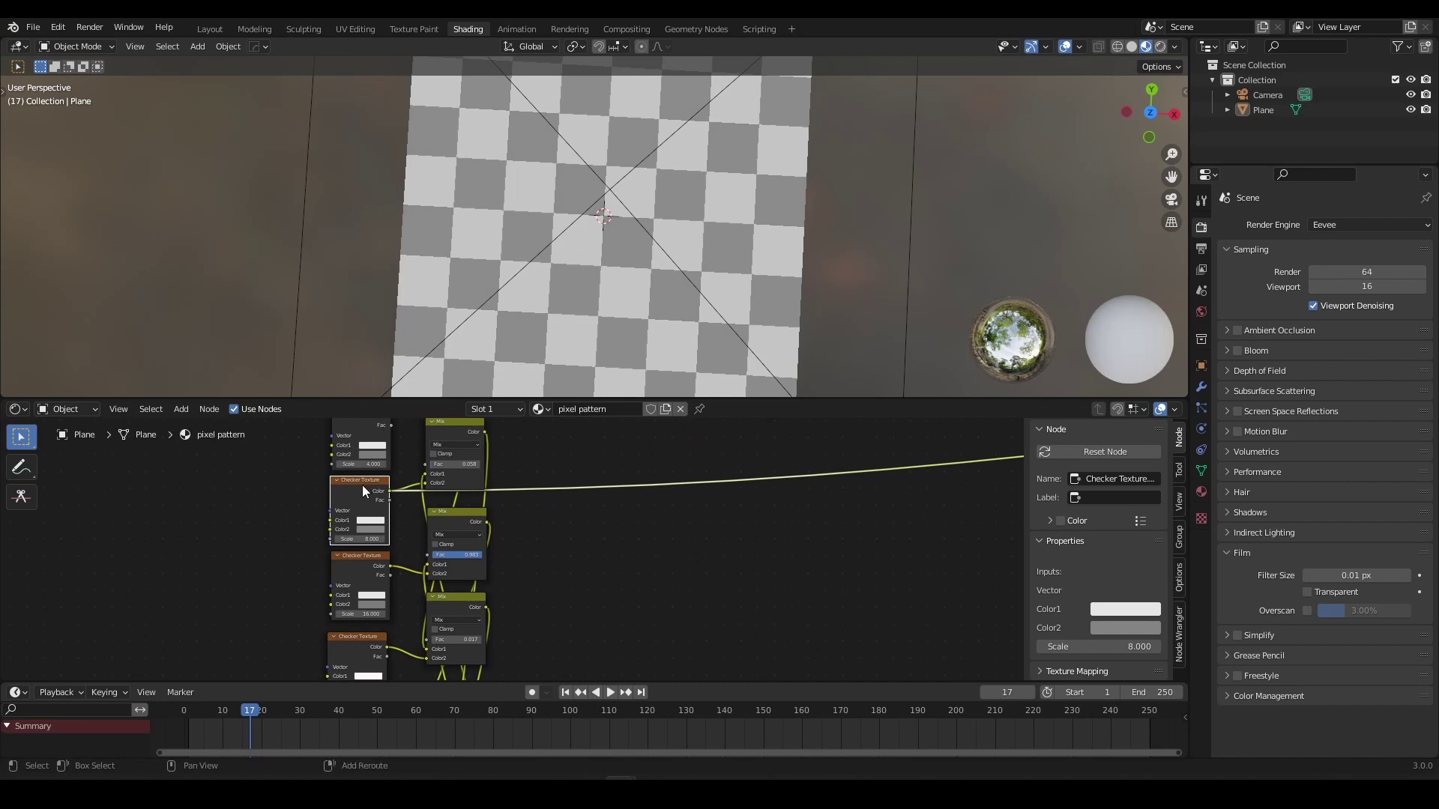
Duplicate the scale 8 Checker Texture node and place the copy below the end of the node chain.
{"action": "key", "text": "shift+d"}
{"action": "left_click", "coordinate": [632, 559]}
{"action": "scroll", "coordinate": [689, 563], "scroll_direction": "down", "scroll_amount": 4}
{"action": "middle_click_drag", "start_coordinate": [691, 563], "coordinate": [613, 473]}
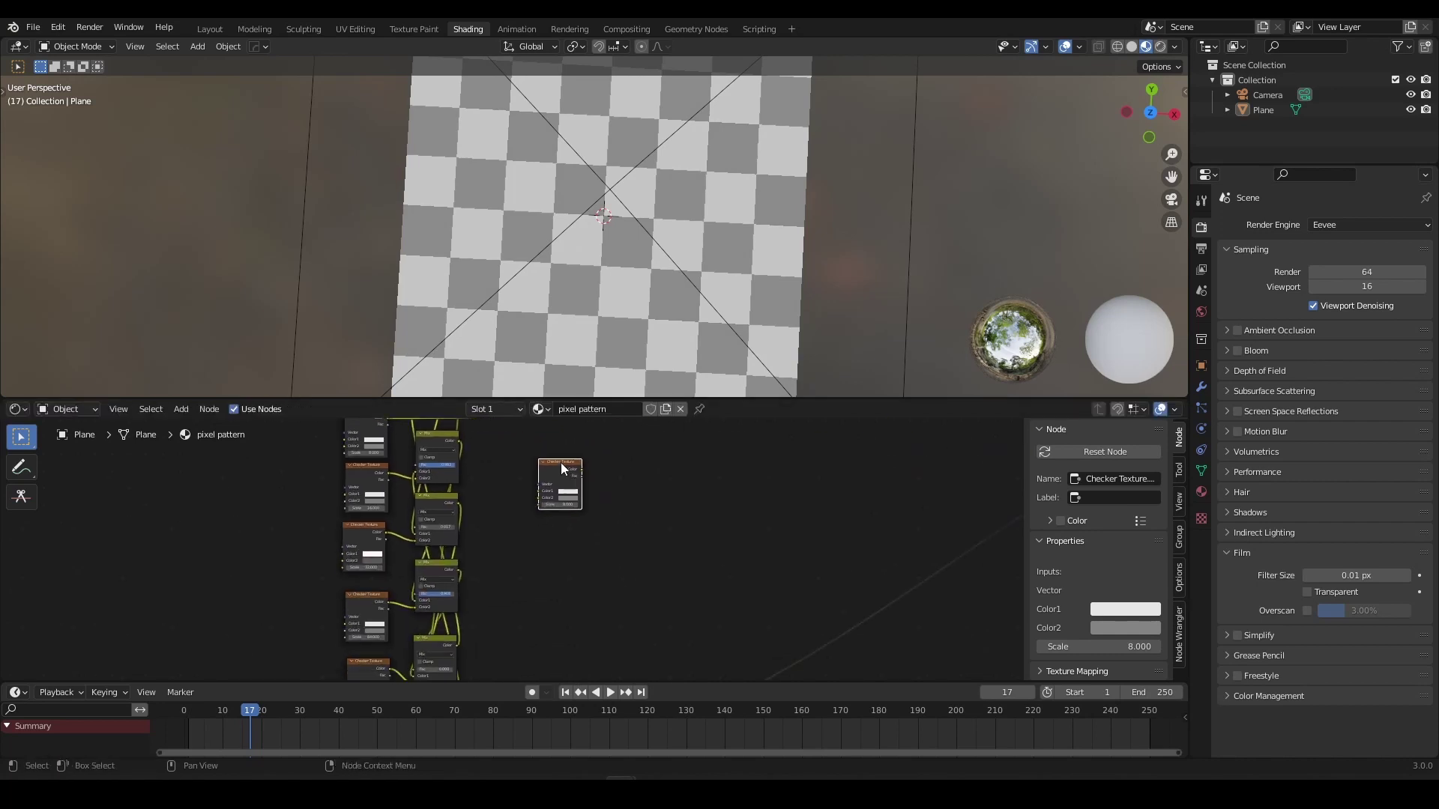
{"action": "left_click_drag", "start_coordinate": [562, 466], "coordinate": [699, 649]}
{"action": "middle_click_drag", "start_coordinate": [700, 646], "coordinate": [697, 479]}
{"action": "left_click_drag", "start_coordinate": [697, 494], "coordinate": [571, 573]}
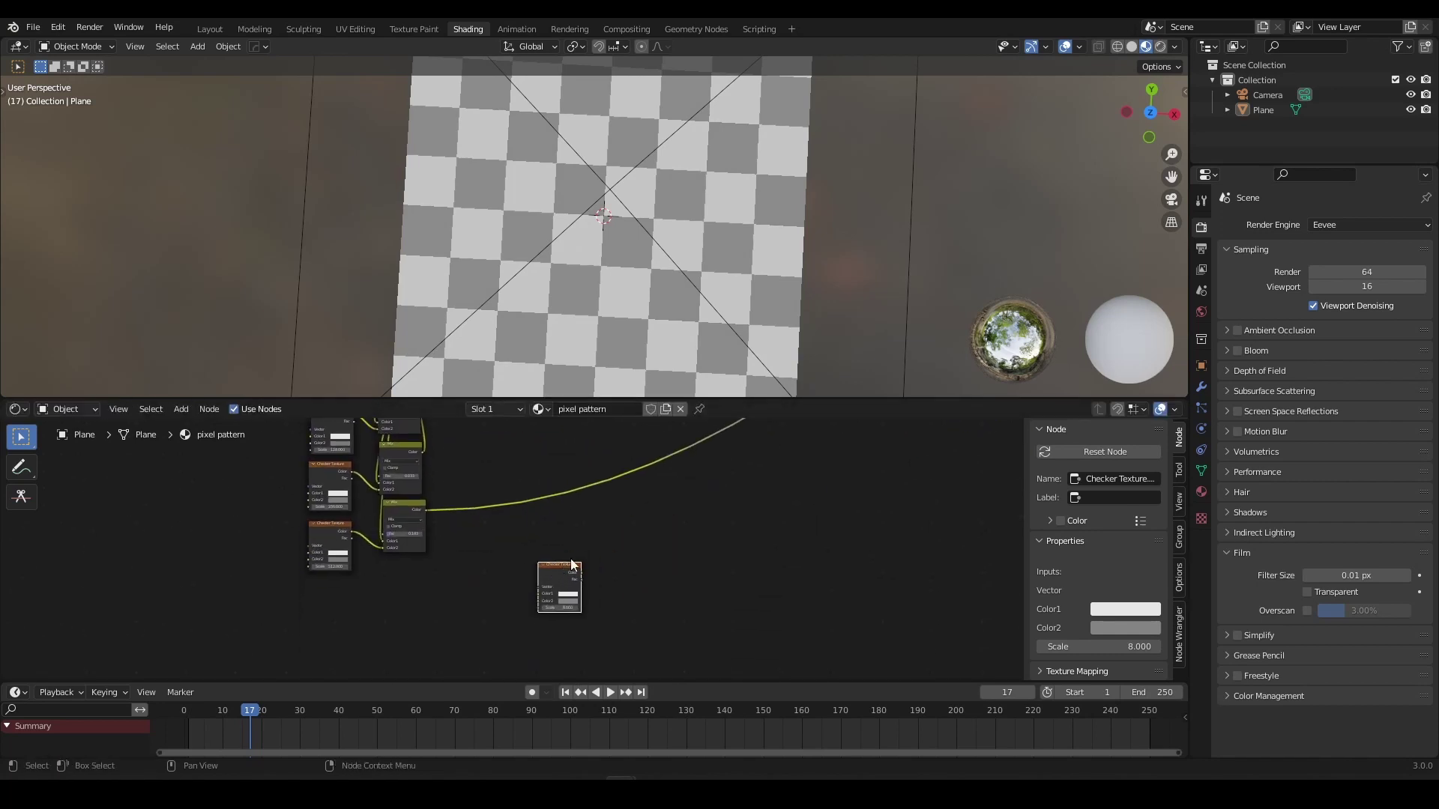
Move the chain's last Mix node away from the checkers and bring the duplicated Checker Texture closer beneath it.
{"action": "scroll", "coordinate": [675, 517], "scroll_direction": "down", "scroll_amount": 5}
{"action": "middle_click_drag", "start_coordinate": [704, 501], "coordinate": [663, 487]}
{"action": "scroll", "coordinate": [607, 523], "scroll_direction": "up", "scroll_amount": 8}
{"action": "left_click_drag", "start_coordinate": [386, 456], "coordinate": [533, 437]}
{"action": "scroll", "coordinate": [534, 477], "scroll_direction": "up", "scroll_amount": 1}
{"action": "left_click_drag", "start_coordinate": [596, 542], "coordinate": [502, 555]}
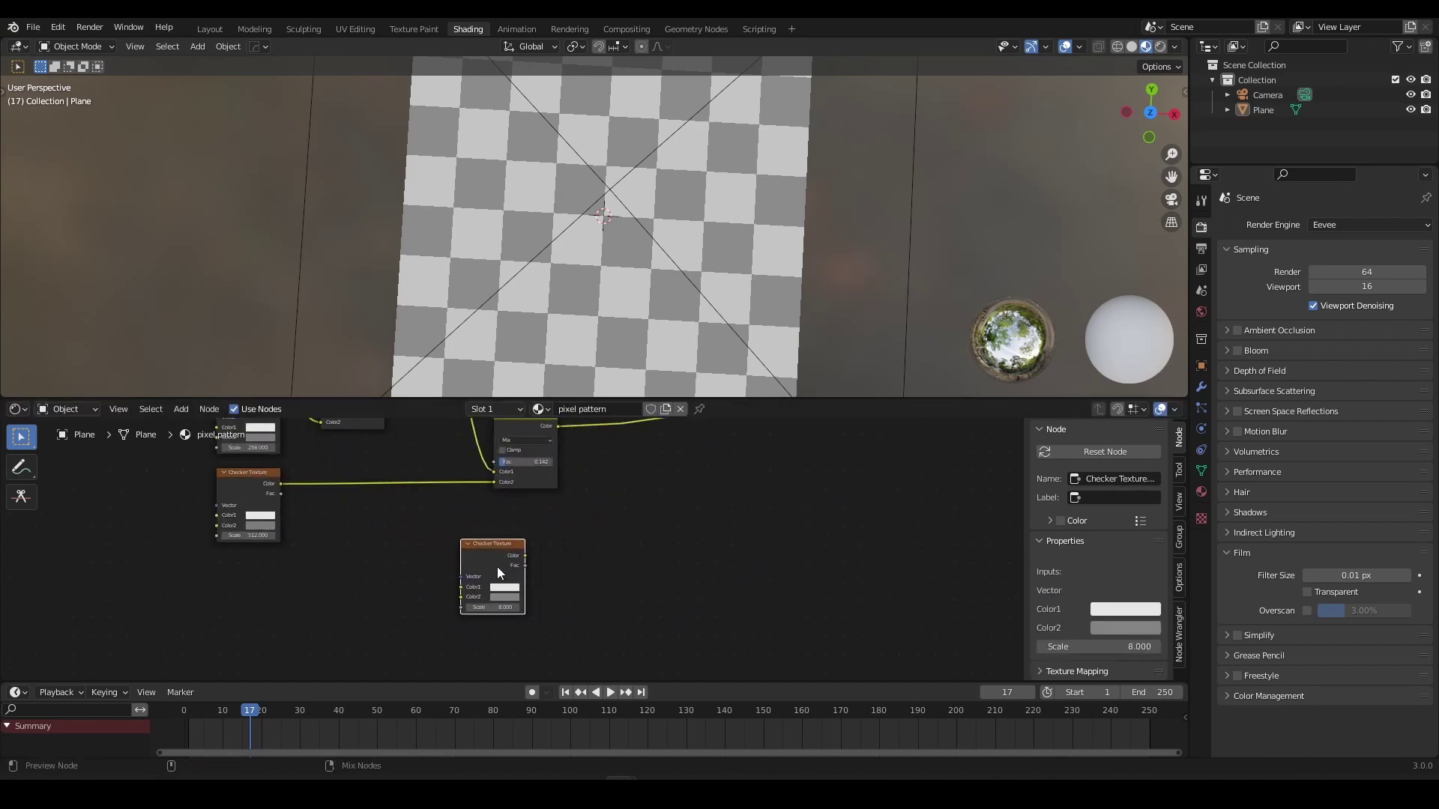
Mix the duplicated checker with the chain's last Mix output and position the new Mix node beside them.
{"action": "right_click_drag", "start_coordinate": [498, 556], "coordinate": [527, 470], "text": "ctrl+shift"}
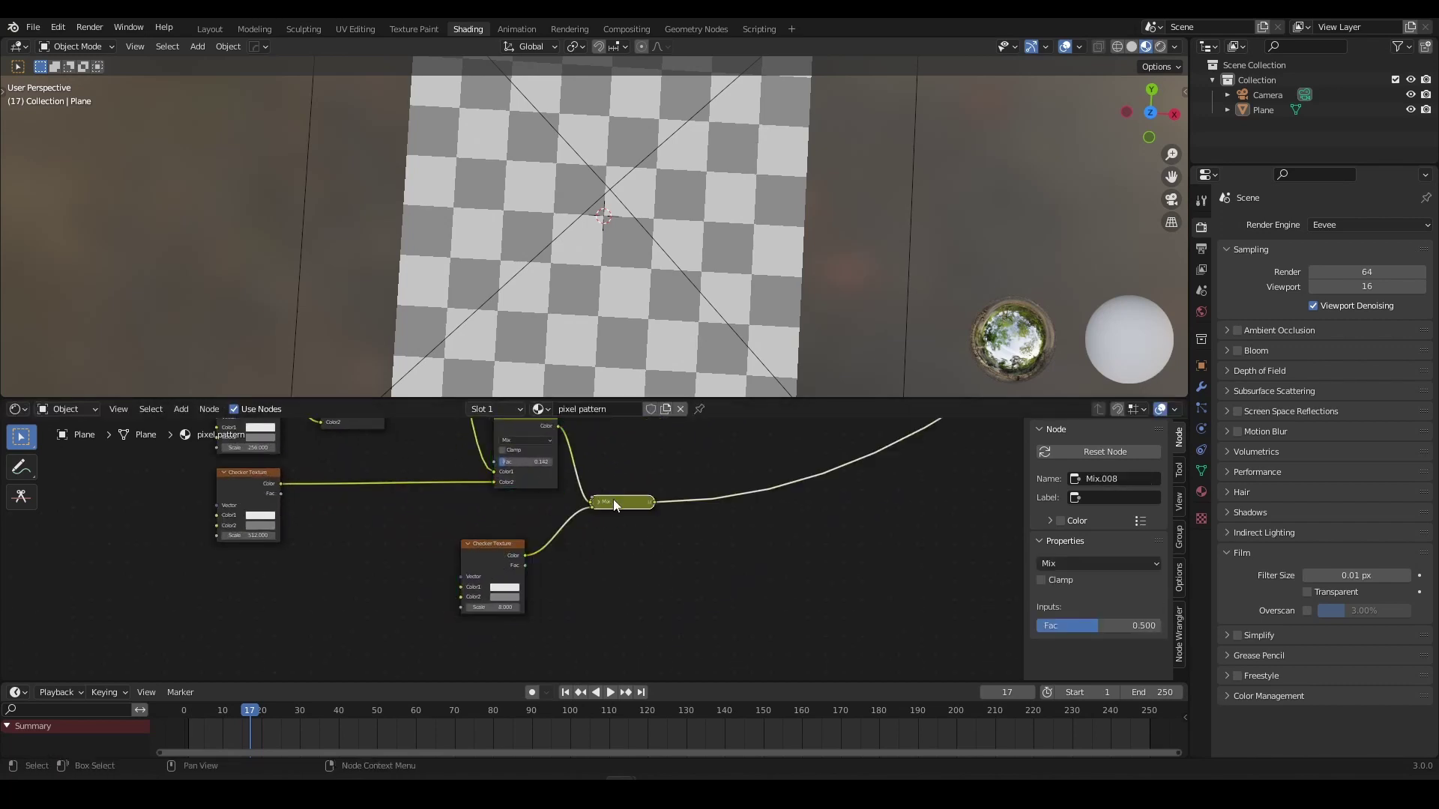
{"action": "left_click_drag", "start_coordinate": [614, 500], "coordinate": [654, 460]}
{"action": "scroll", "coordinate": [652, 477], "scroll_direction": "down", "scroll_amount": 12}
{"action": "scroll", "coordinate": [599, 530], "scroll_direction": "up", "scroll_amount": 10}
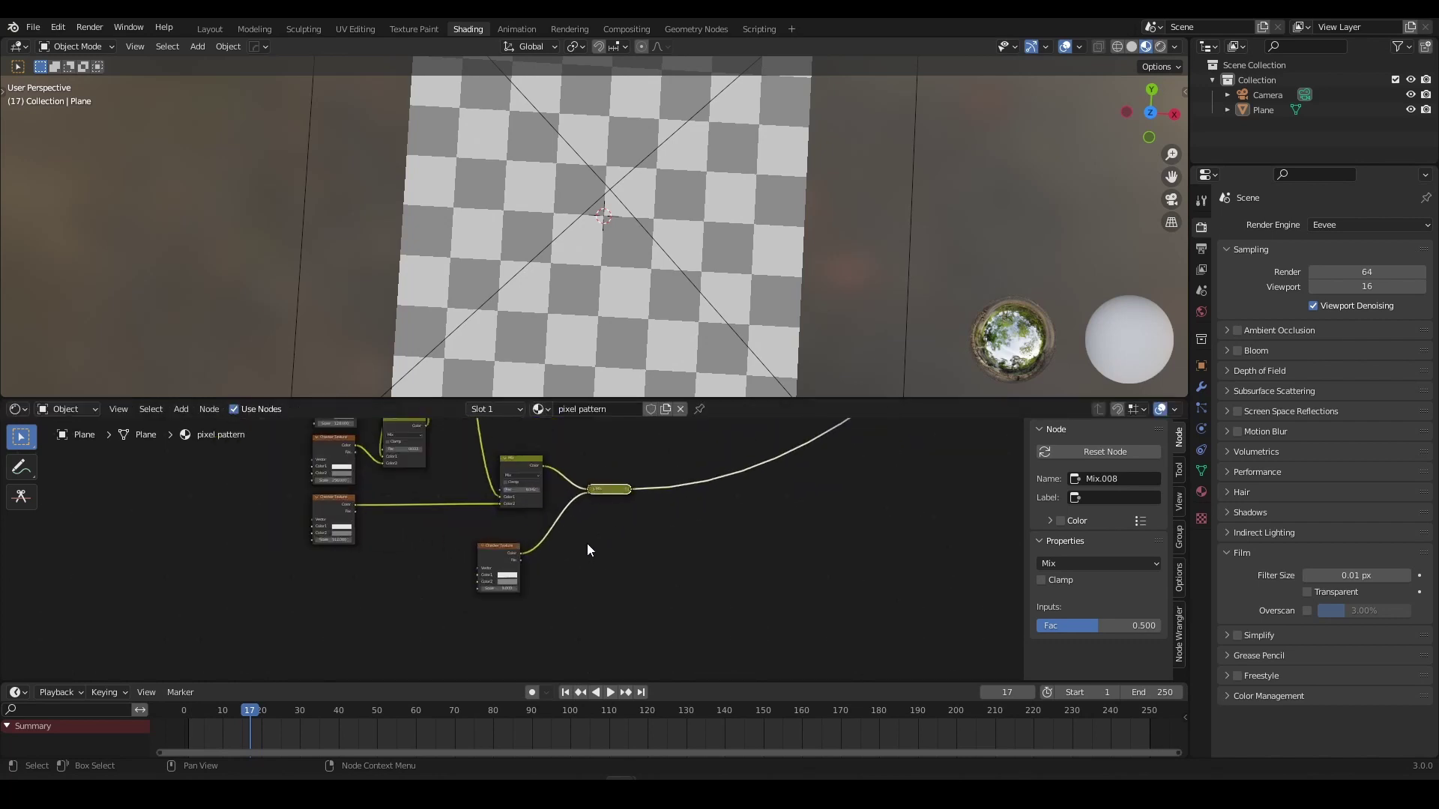
{"action": "scroll", "coordinate": [480, 569], "scroll_direction": "up", "scroll_amount": 4}
Add Mapping and Texture Coordinate nodes to the duplicated Checker Texture and place them beside it.
{"action": "left_click", "coordinate": [465, 578]}
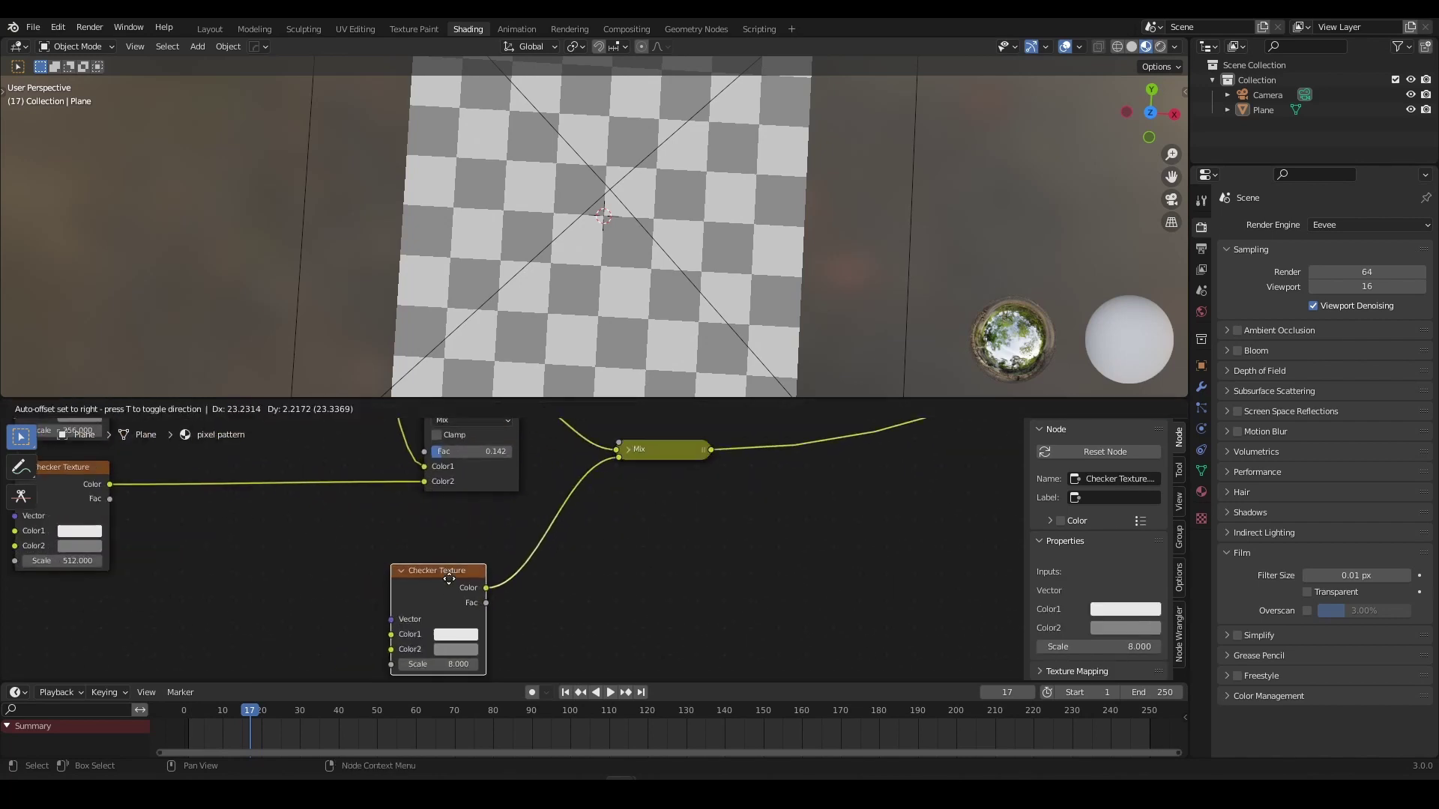
{"action": "middle_click_drag", "start_coordinate": [465, 579], "coordinate": [511, 513]}
{"action": "left_click_drag", "start_coordinate": [514, 502], "coordinate": [525, 509]}
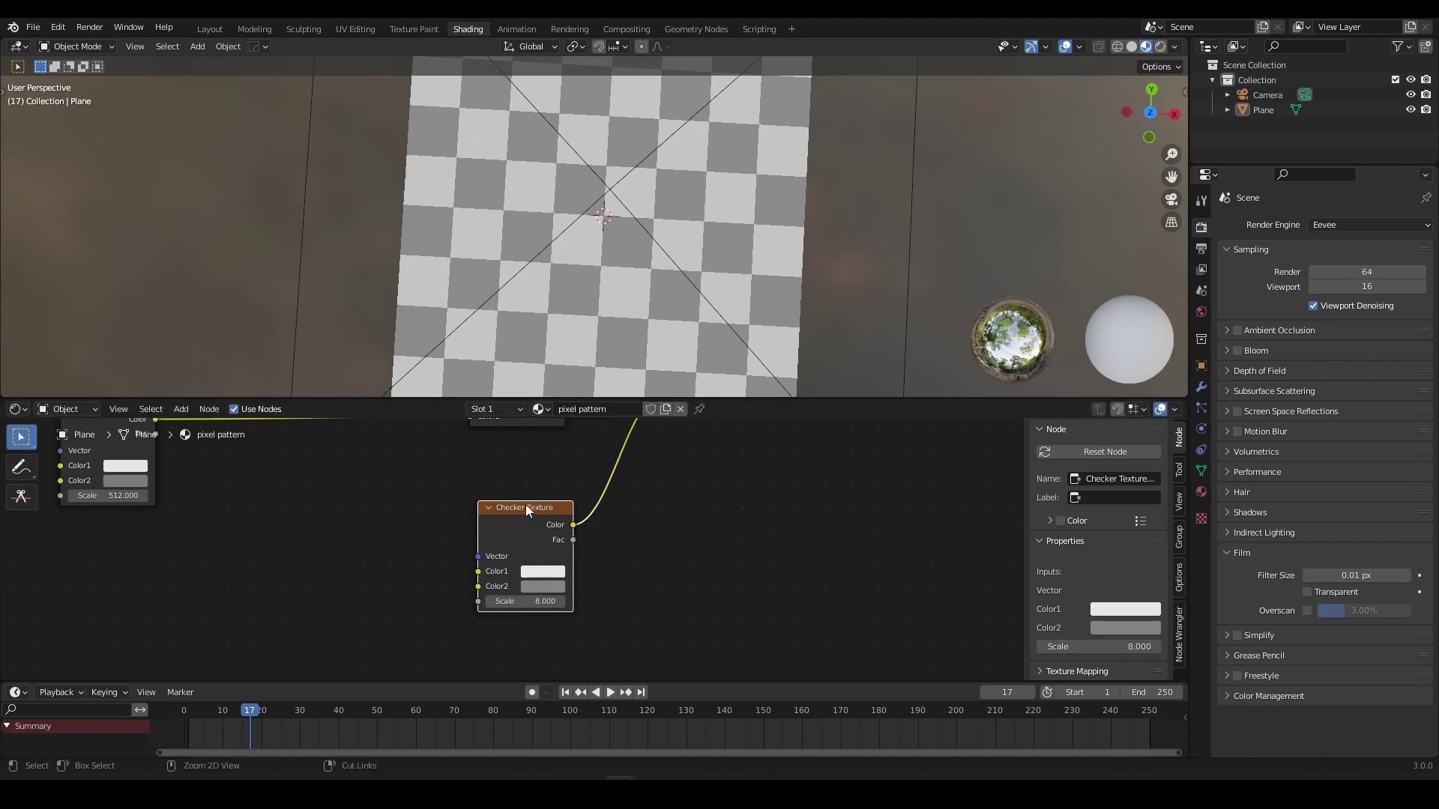
{"action": "key", "text": "ctrl+t"}
{"action": "left_click_drag", "start_coordinate": [394, 473], "coordinate": [400, 559]}
{"action": "middle_click_drag", "start_coordinate": [386, 562], "coordinate": [387, 495]}
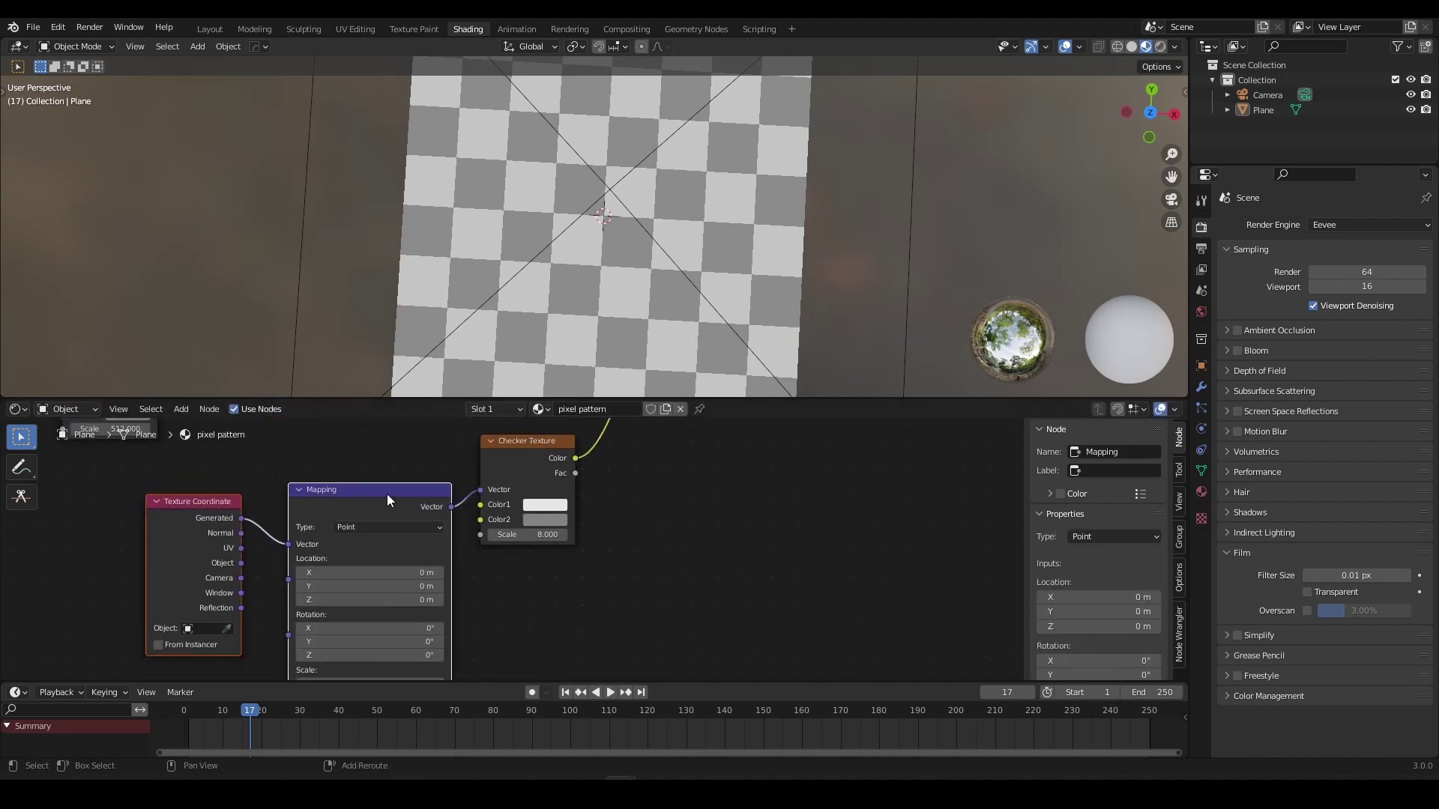
Set the Mapping node's X scale to 0.6.
{"action": "middle_click_drag", "start_coordinate": [287, 583], "coordinate": [302, 543]}
{"action": "middle_click_drag", "start_coordinate": [269, 606], "coordinate": [272, 538]}
{"action": "scroll", "coordinate": [465, 556], "scroll_direction": "up", "scroll_amount": 1}
{"action": "middle_click_drag", "start_coordinate": [550, 478], "coordinate": [492, 592], "text": "shift"}
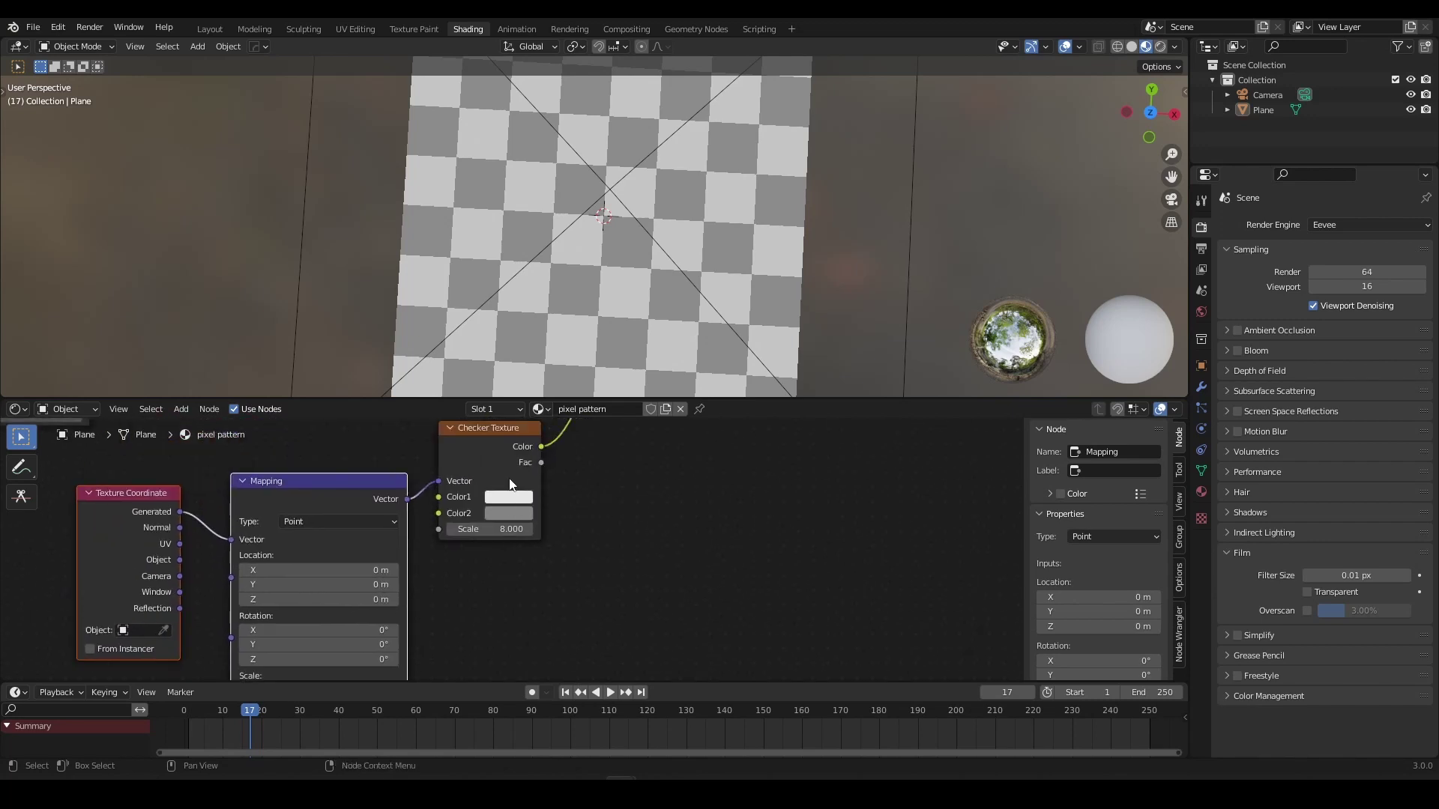
{"action": "middle_click_drag", "start_coordinate": [574, 479], "coordinate": [511, 446]}
{"action": "scroll", "coordinate": [433, 602], "scroll_direction": "up", "scroll_amount": 2}
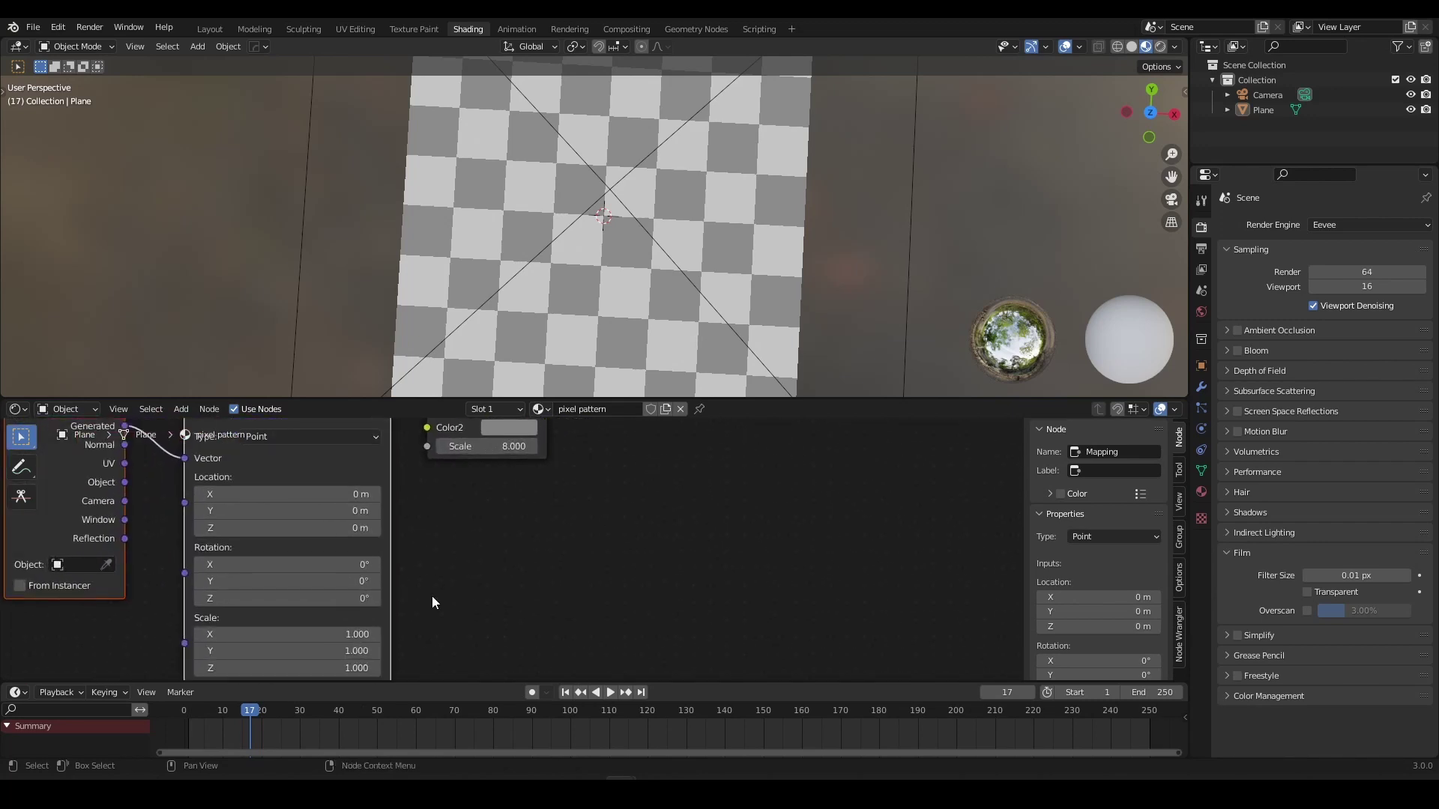
{"action": "middle_click_drag", "start_coordinate": [431, 602], "coordinate": [468, 502]}
{"action": "scroll", "coordinate": [469, 505], "scroll_direction": "up", "scroll_amount": 2}
{"action": "left_click_drag", "start_coordinate": [377, 529], "coordinate": [404, 547]}
Preview the duplicated Checker Texture with its mapping on the plane.
{"action": "scroll", "coordinate": [532, 483], "scroll_direction": "down", "scroll_amount": 7}
{"action": "middle_click_drag", "start_coordinate": [627, 427], "coordinate": [495, 563]}
{"action": "left_click", "coordinate": [447, 516], "text": "ctrl+shift"}
{"action": "scroll", "coordinate": [473, 558], "scroll_direction": "down", "scroll_amount": 5}
{"action": "scroll", "coordinate": [492, 568], "scroll_direction": "up", "scroll_amount": 5}
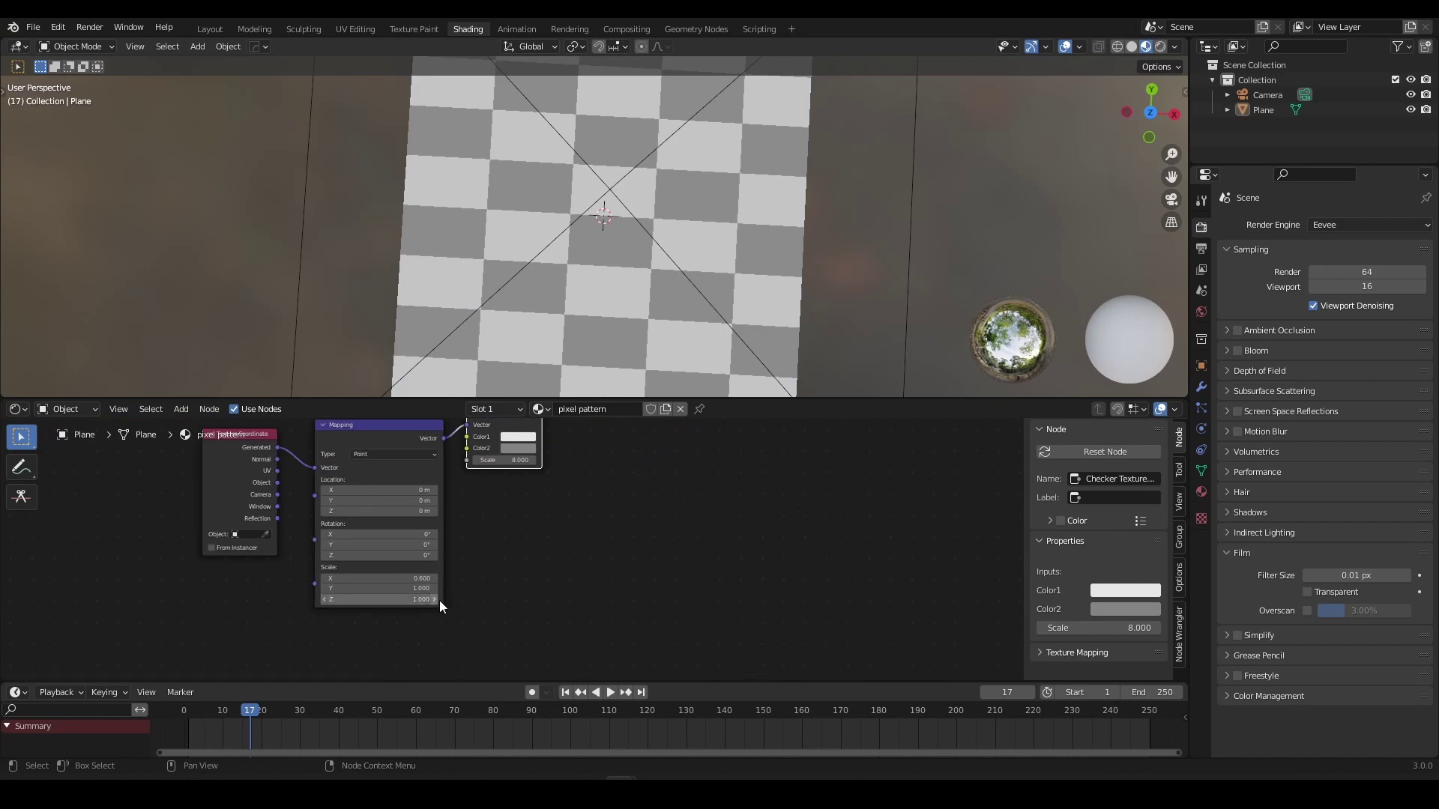
Set the Mapping node's X scale to 0.5 and check the stretched checker squares on the plane.
{"action": "scroll", "coordinate": [439, 601], "scroll_direction": "up", "scroll_amount": 6}
{"action": "left_click_drag", "start_coordinate": [337, 596], "coordinate": [339, 595]}
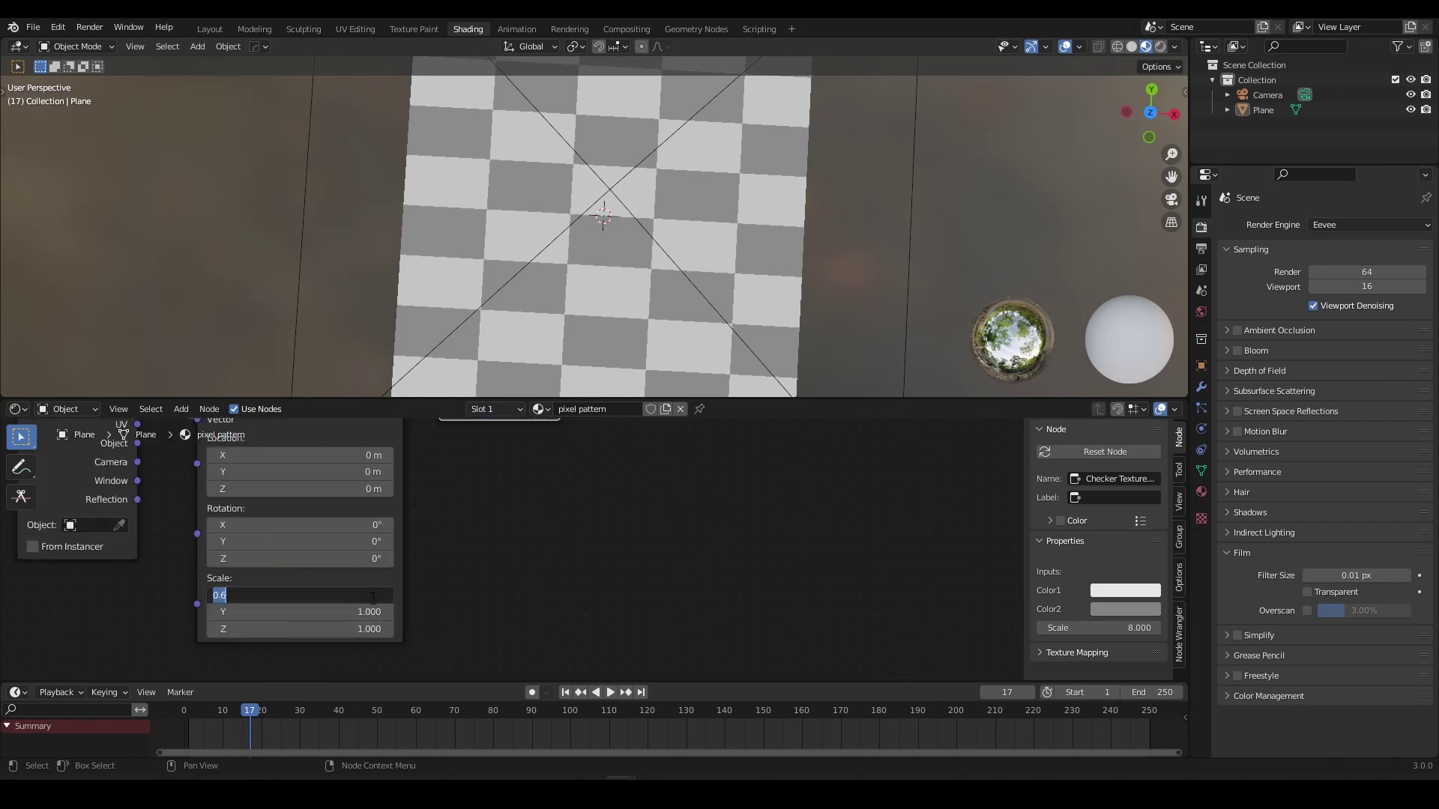
{"action": "key", "text": "Return"}
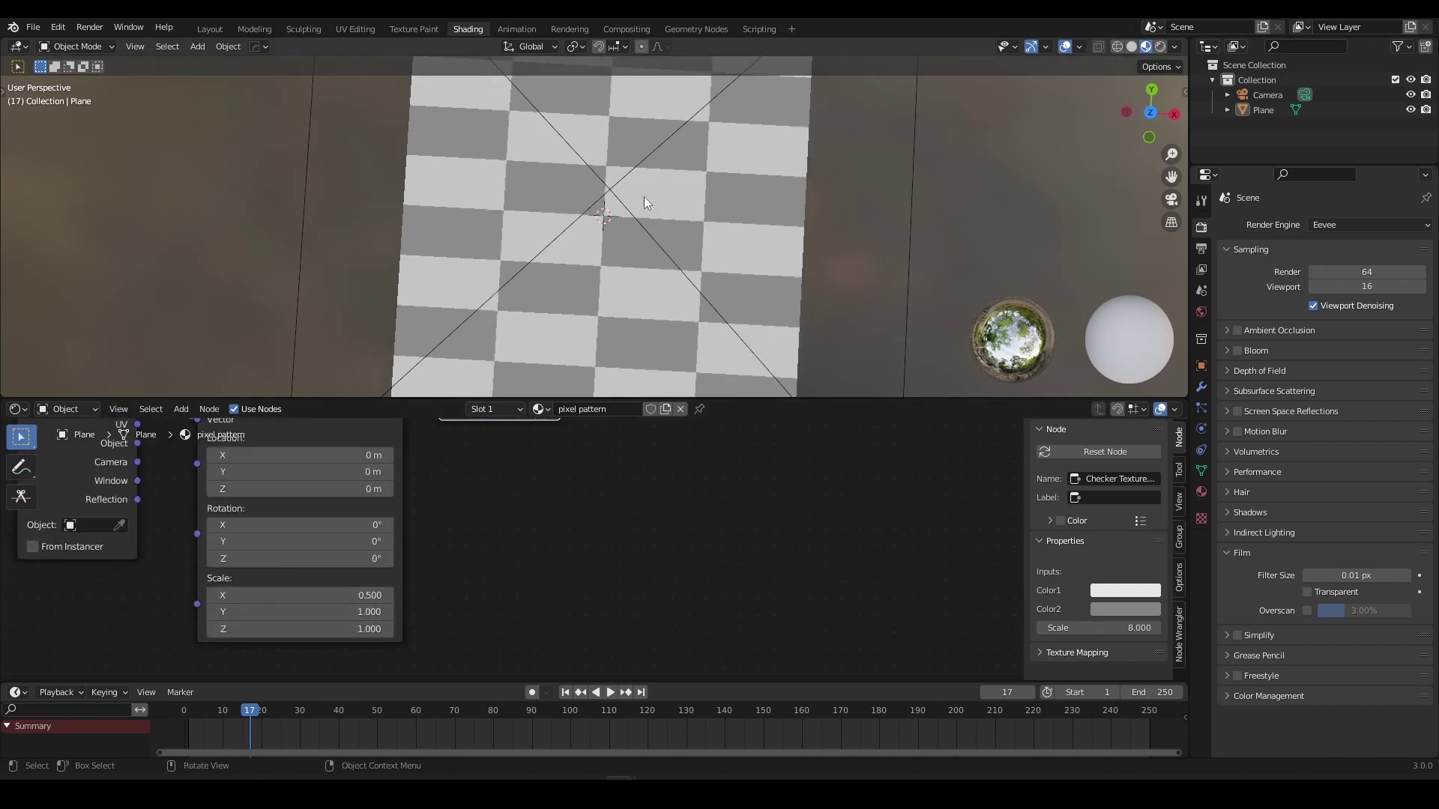
{"action": "middle_click_drag", "start_coordinate": [619, 156], "coordinate": [668, 147], "text": "shift"}
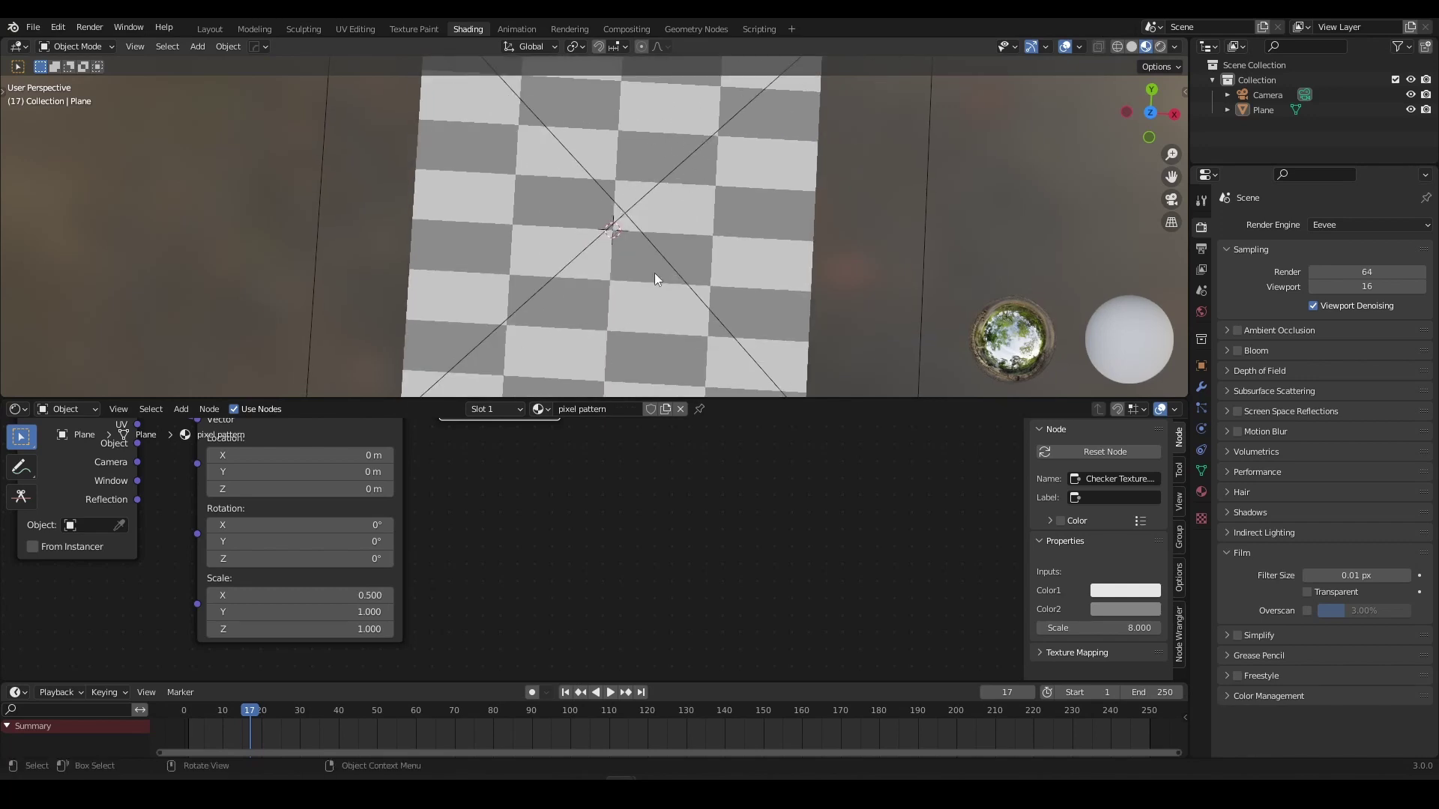
{"action": "middle_click_drag", "start_coordinate": [663, 313], "coordinate": [673, 257], "text": "shift"}
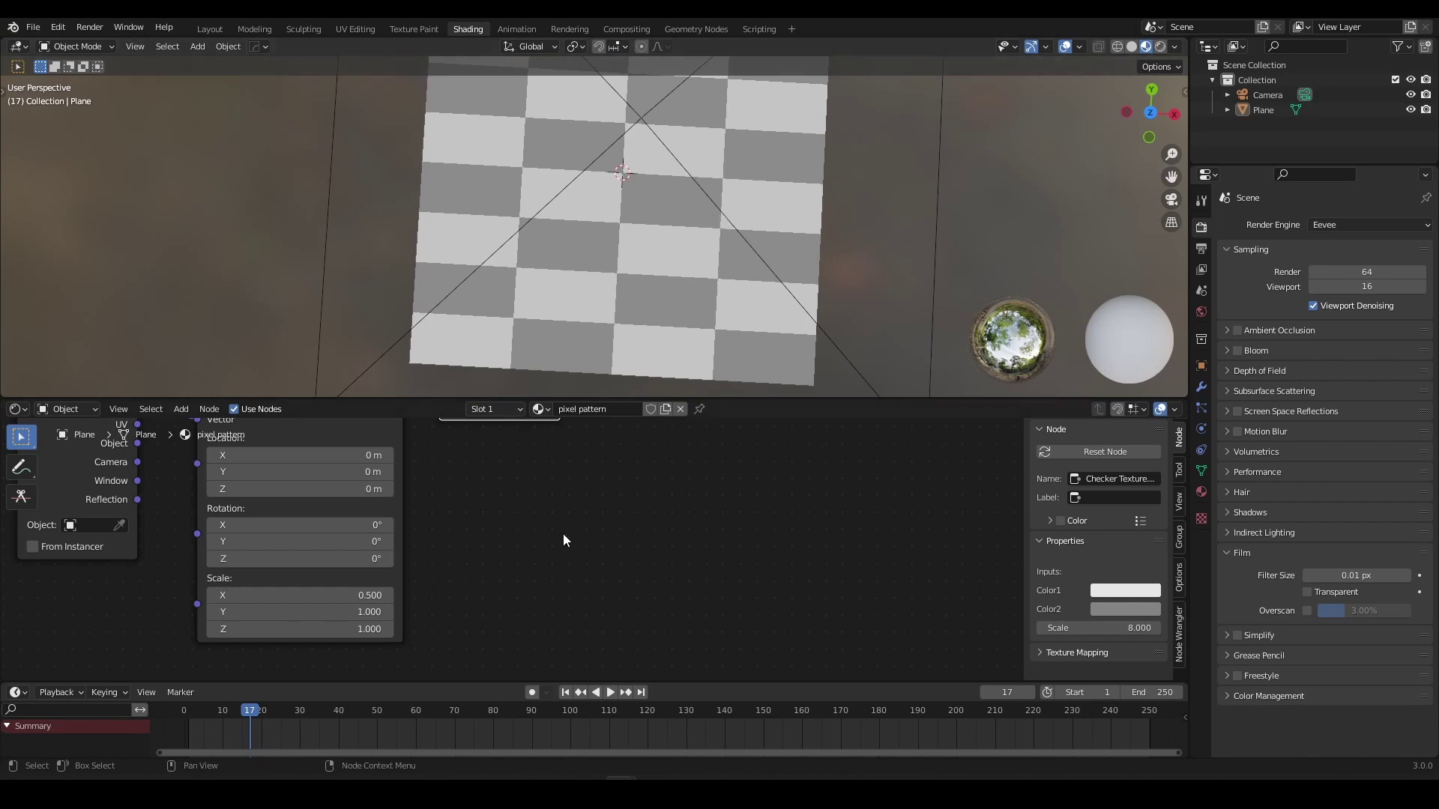
Set the X scale of the duplicated checker's Mapping node to 1.
{"action": "scroll", "coordinate": [564, 534], "scroll_direction": "down", "scroll_amount": 4}
{"action": "middle_click_drag", "start_coordinate": [628, 417], "coordinate": [588, 550]}
{"action": "middle_click_drag", "start_coordinate": [566, 600], "coordinate": [637, 492]}
{"action": "scroll", "coordinate": [615, 501], "scroll_direction": "up", "scroll_amount": 1}
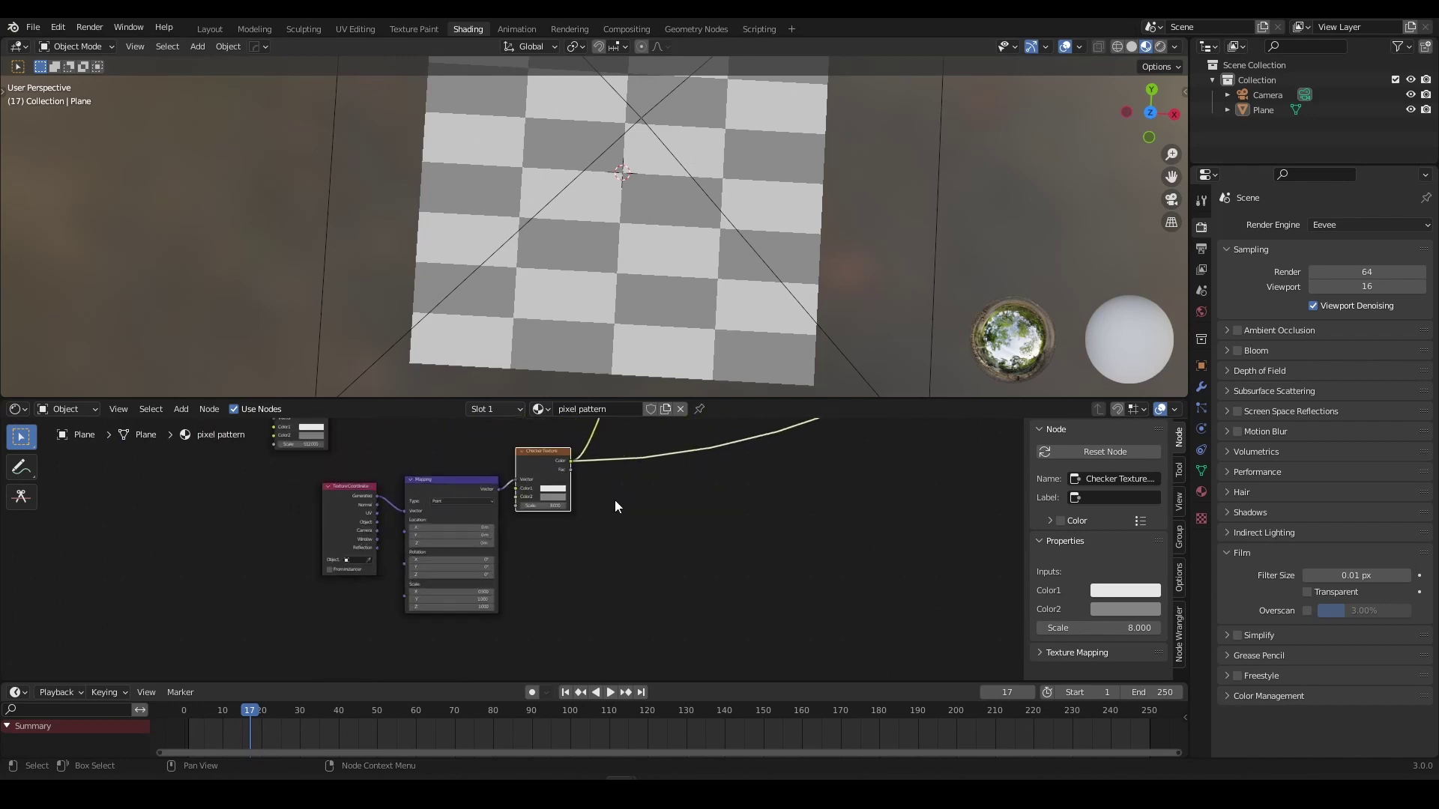
{"action": "scroll", "coordinate": [615, 501], "scroll_direction": "up", "scroll_amount": 5}
{"action": "middle_click_drag", "start_coordinate": [593, 537], "coordinate": [572, 470]}
{"action": "scroll", "coordinate": [604, 544], "scroll_direction": "up", "scroll_amount": 2}
{"action": "scroll", "coordinate": [600, 503], "scroll_direction": "up", "scroll_amount": 3}
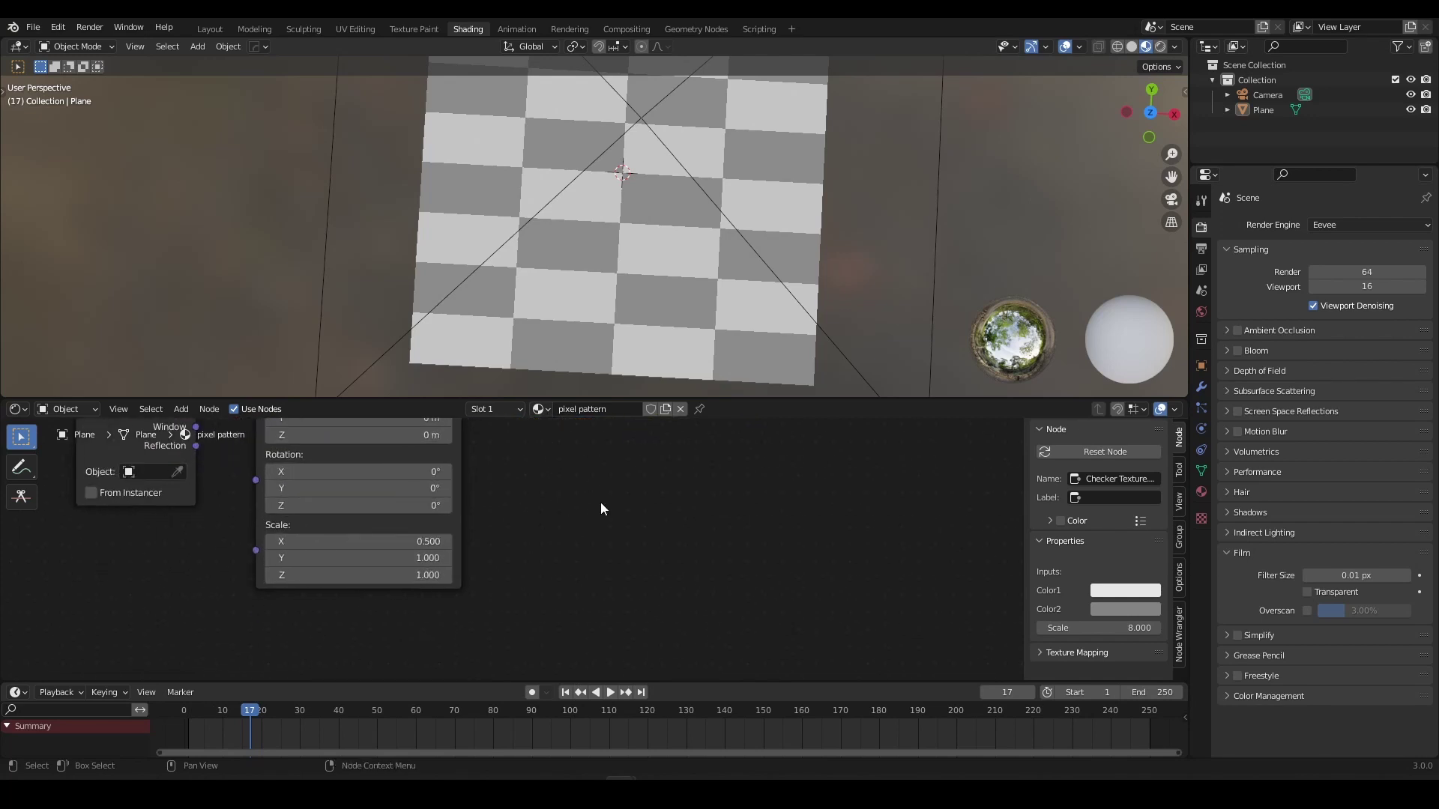
{"action": "scroll", "coordinate": [510, 547], "scroll_direction": "up", "scroll_amount": 2}
{"action": "left_click", "coordinate": [407, 538]}
{"action": "type", "text": "1"}
{"action": "key", "text": "Return"}
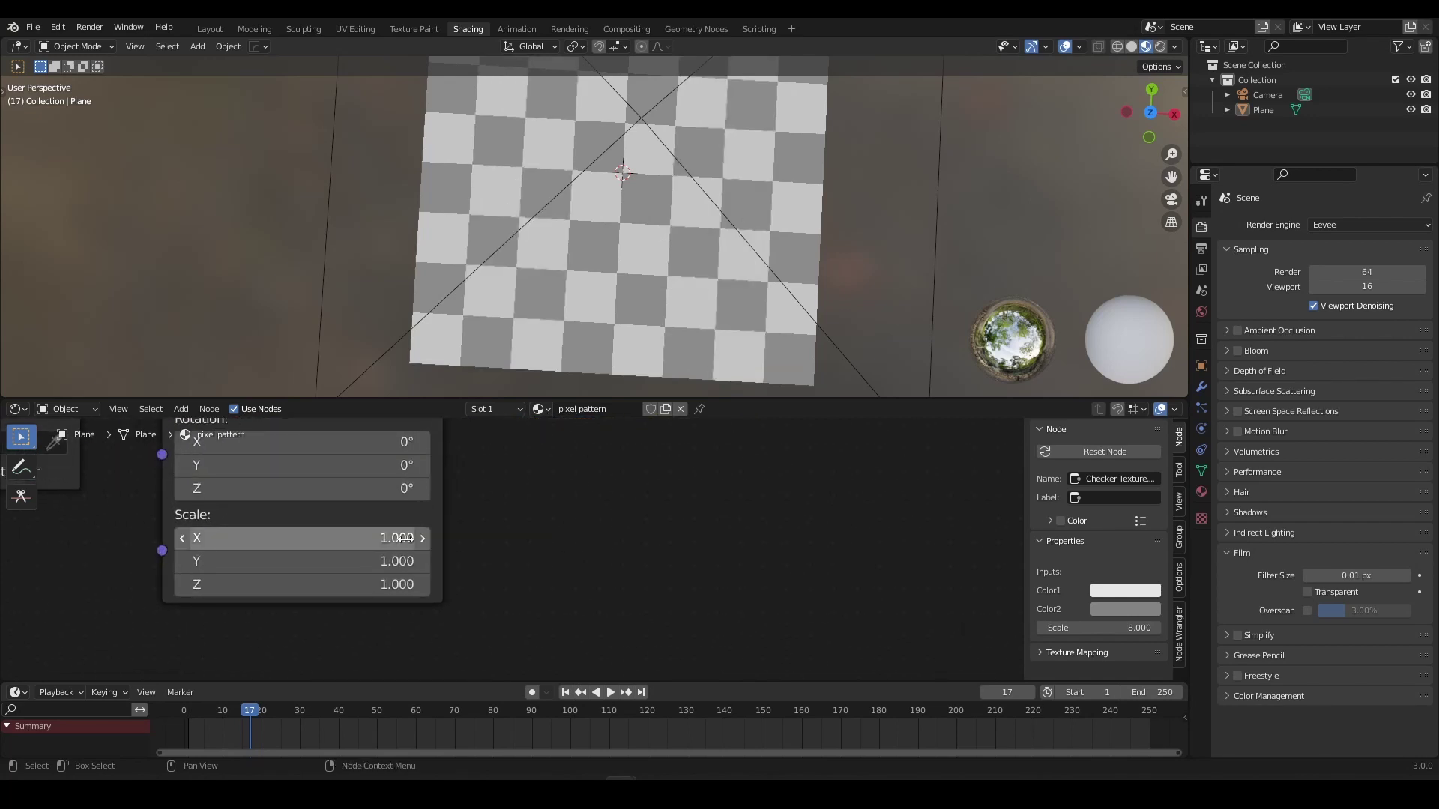
Set the Mapping node's Y scale to 0 and check the resulting stripes on the plane.
{"action": "mouse_move", "coordinate": [392, 563]}
{"action": "left_mouse_down"}
{"action": "mouse_move", "coordinate": [430, 563]}
{"action": "mouse_move", "coordinate": [392, 563]}
{"action": "left_mouse_up"}
{"action": "left_click", "coordinate": [391, 563]}
{"action": "type", "text": "0"}
{"action": "key", "text": "Return"}
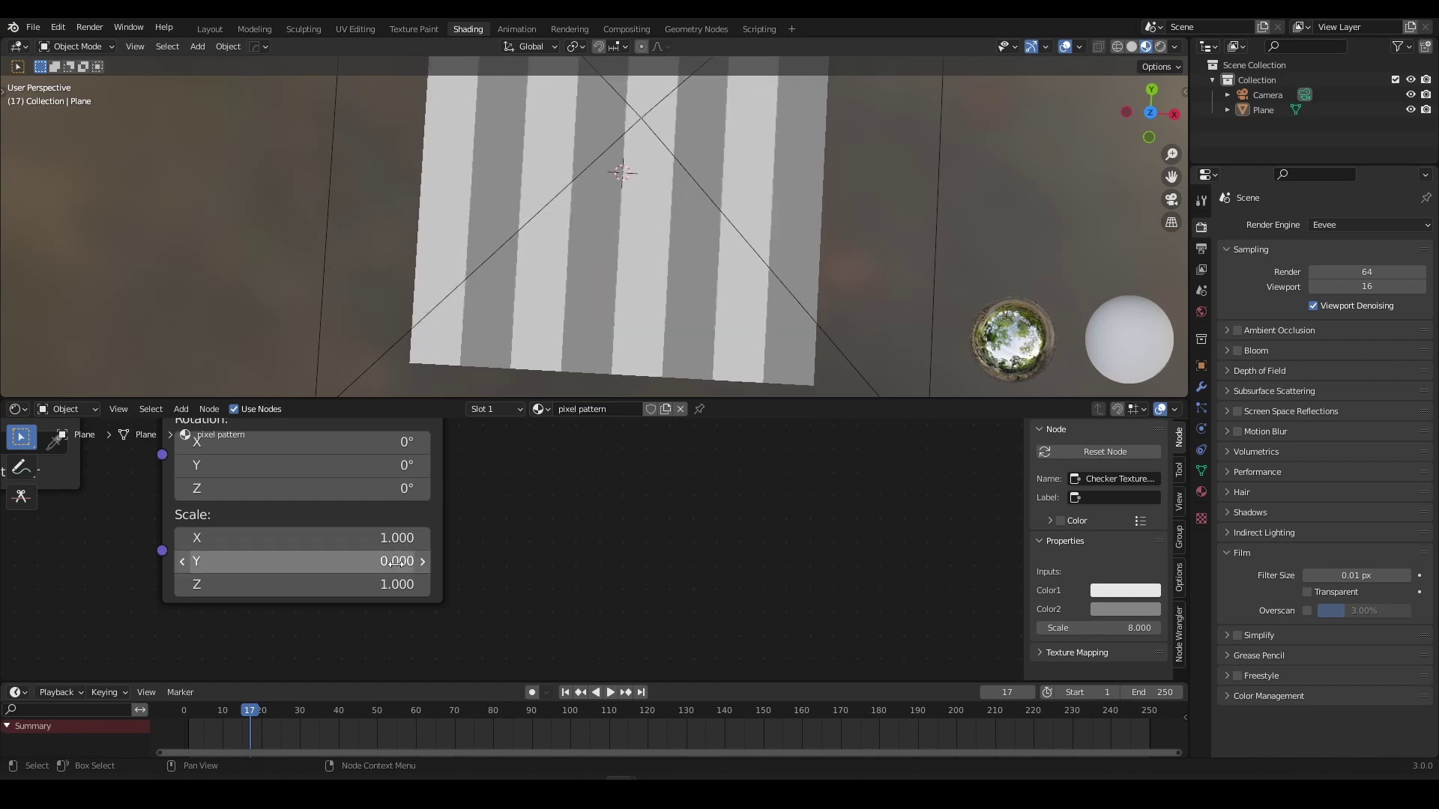
{"action": "scroll", "coordinate": [750, 244], "scroll_direction": "down", "scroll_amount": 3}
{"action": "scroll", "coordinate": [655, 186], "scroll_direction": "up", "scroll_amount": 2}
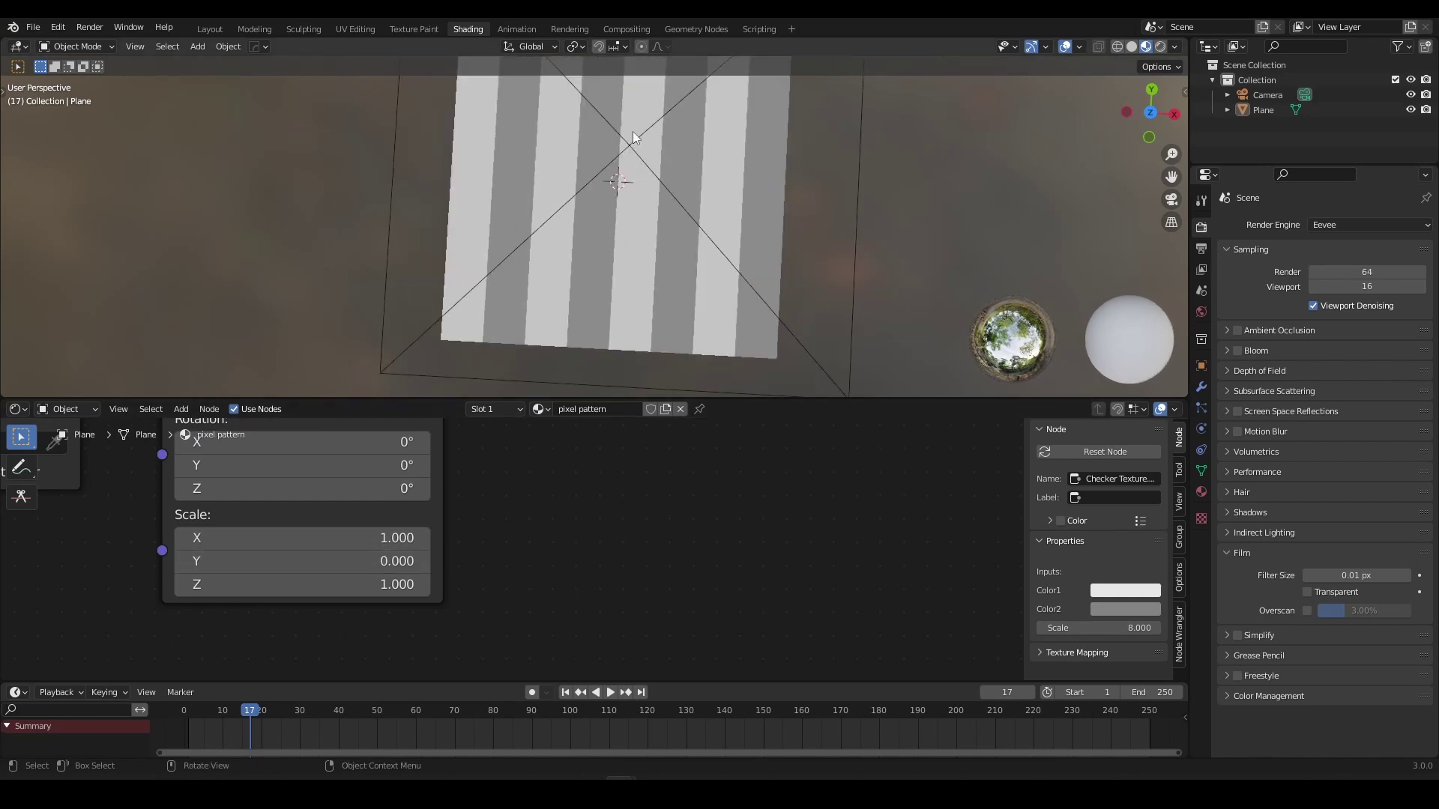
{"action": "scroll", "coordinate": [584, 150], "scroll_direction": "up", "scroll_amount": 2}
Preview the Emission node's output on the plane and advance the animation to frame 31.
{"action": "scroll", "coordinate": [662, 500], "scroll_direction": "down", "scroll_amount": 6}
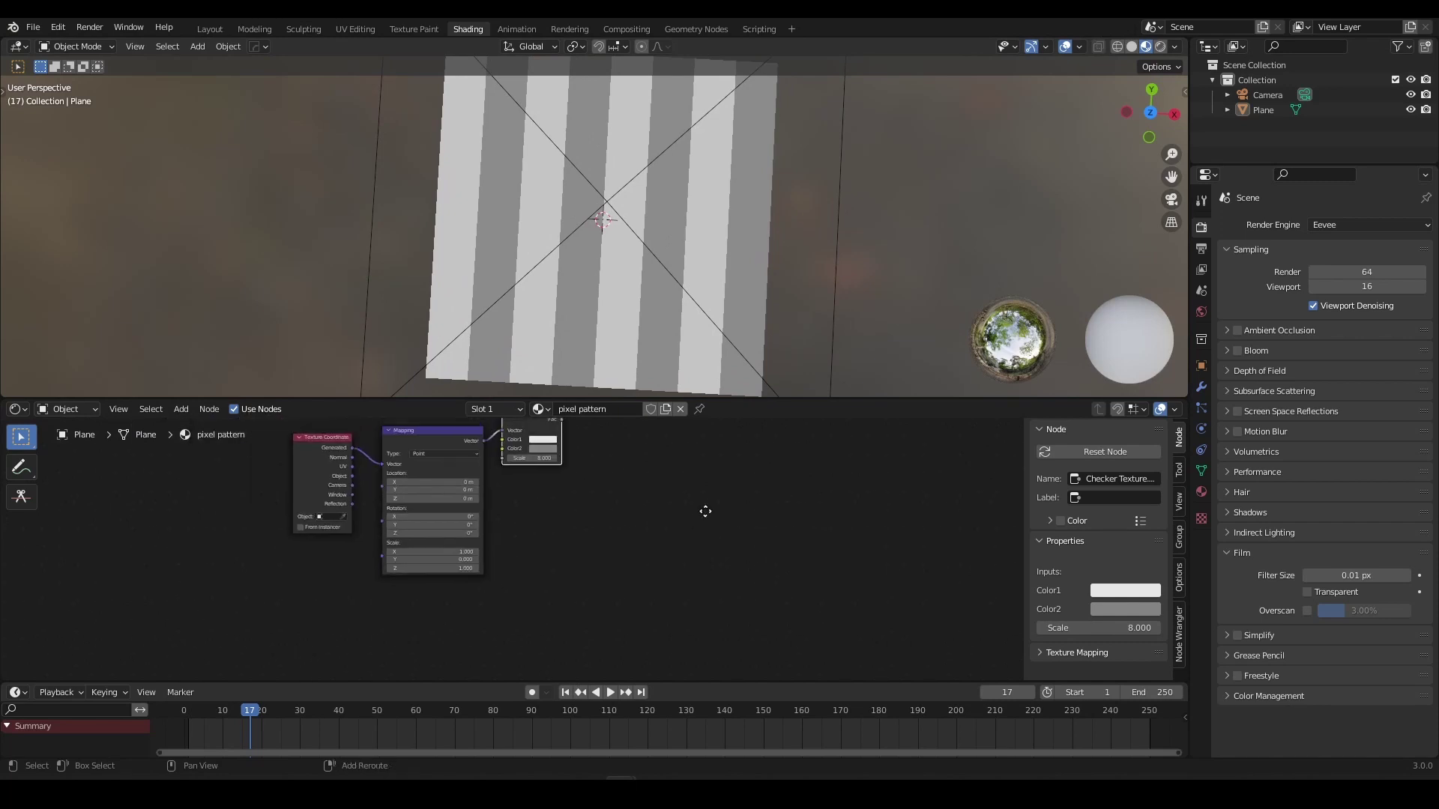
{"action": "middle_click_drag", "start_coordinate": [639, 512], "coordinate": [491, 616]}
{"action": "scroll", "coordinate": [610, 541], "scroll_direction": "down", "scroll_amount": 4}
{"action": "middle_click_drag", "start_coordinate": [760, 454], "coordinate": [514, 589]}
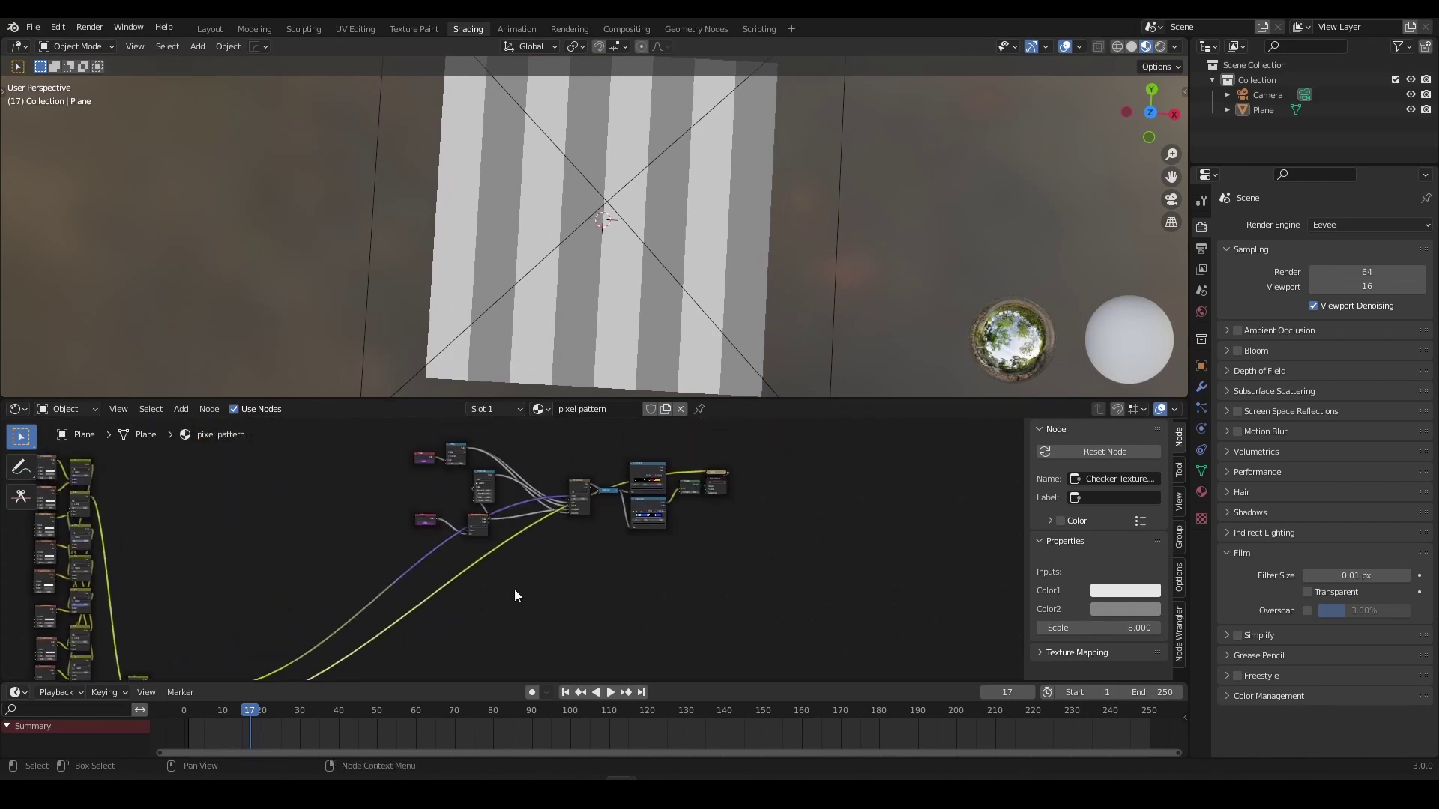
{"action": "scroll", "coordinate": [598, 559], "scroll_direction": "up", "scroll_amount": 7}
{"action": "middle_click_drag", "start_coordinate": [738, 517], "coordinate": [429, 608]}
{"action": "scroll", "coordinate": [504, 541], "scroll_direction": "up", "scroll_amount": 3}
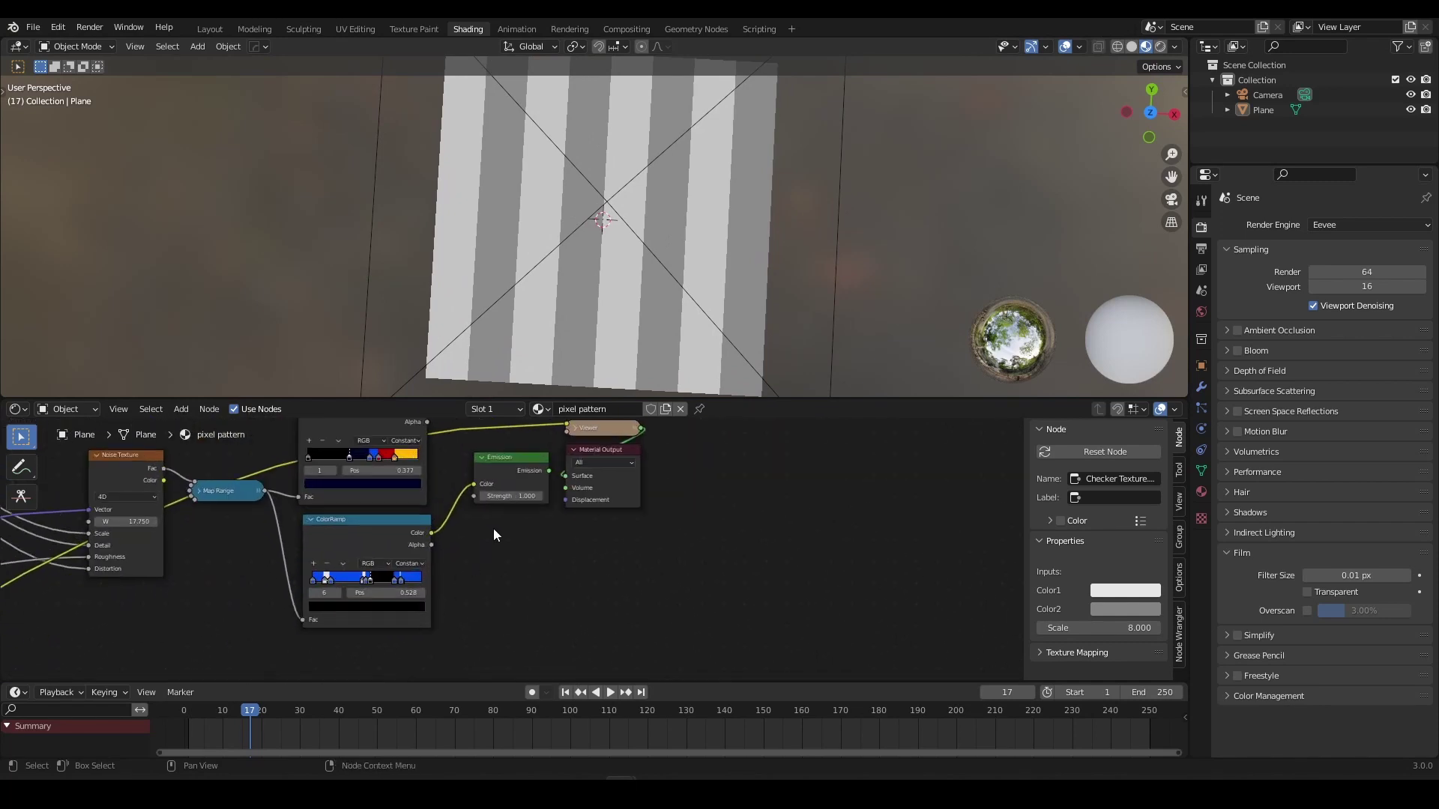
{"action": "left_click", "coordinate": [514, 464], "text": "ctrl+shift"}
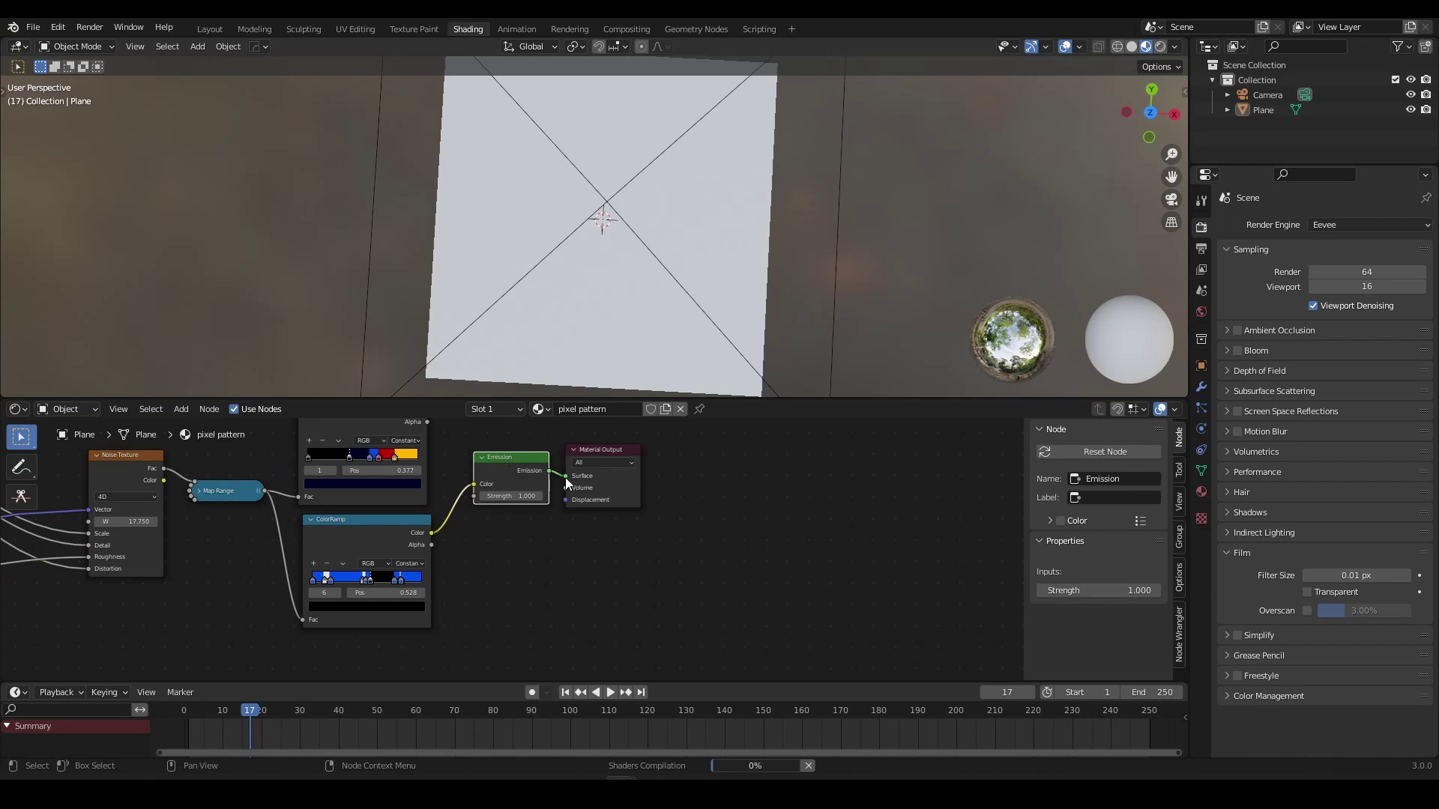
{"action": "scroll", "coordinate": [625, 271], "scroll_direction": "up", "scroll_amount": 3}
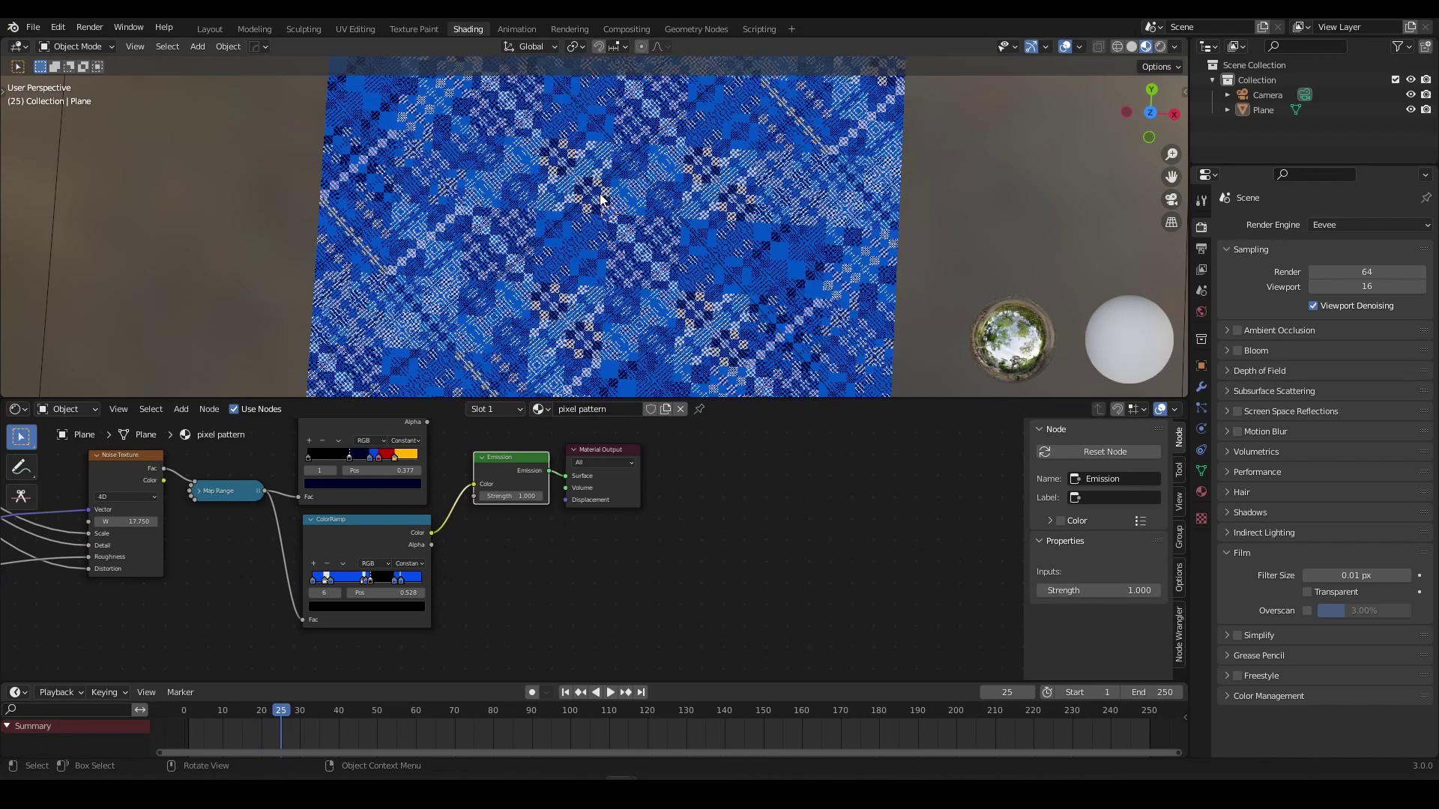
{"action": "key", "text": "Right"}
{"action": "key", "text": "Right"}
{"action": "key", "text": "Right"}
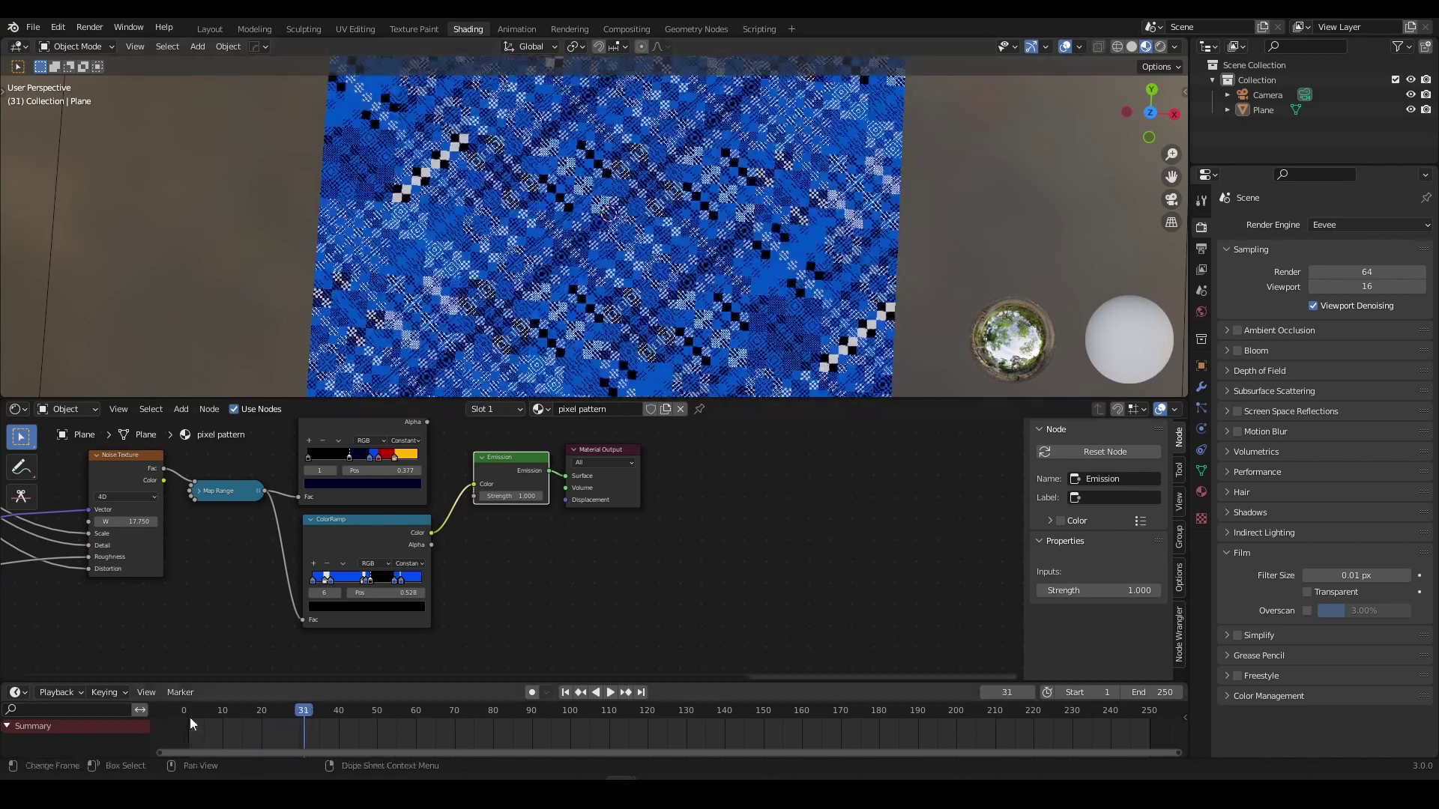
Expand the collapsed last Mix node that blends in the mapped Checker Texture and set its factor to 0.983.
{"action": "scroll", "coordinate": [189, 723], "scroll_direction": "down", "scroll_amount": 7}
{"action": "scroll", "coordinate": [190, 626], "scroll_direction": "down", "scroll_amount": 12}
{"action": "middle_click_drag", "start_coordinate": [206, 616], "coordinate": [488, 491]}
{"action": "scroll", "coordinate": [351, 529], "scroll_direction": "up", "scroll_amount": 6}
{"action": "middle_click_drag", "start_coordinate": [278, 582], "coordinate": [496, 537]}
{"action": "scroll", "coordinate": [496, 537], "scroll_direction": "up", "scroll_amount": 8}
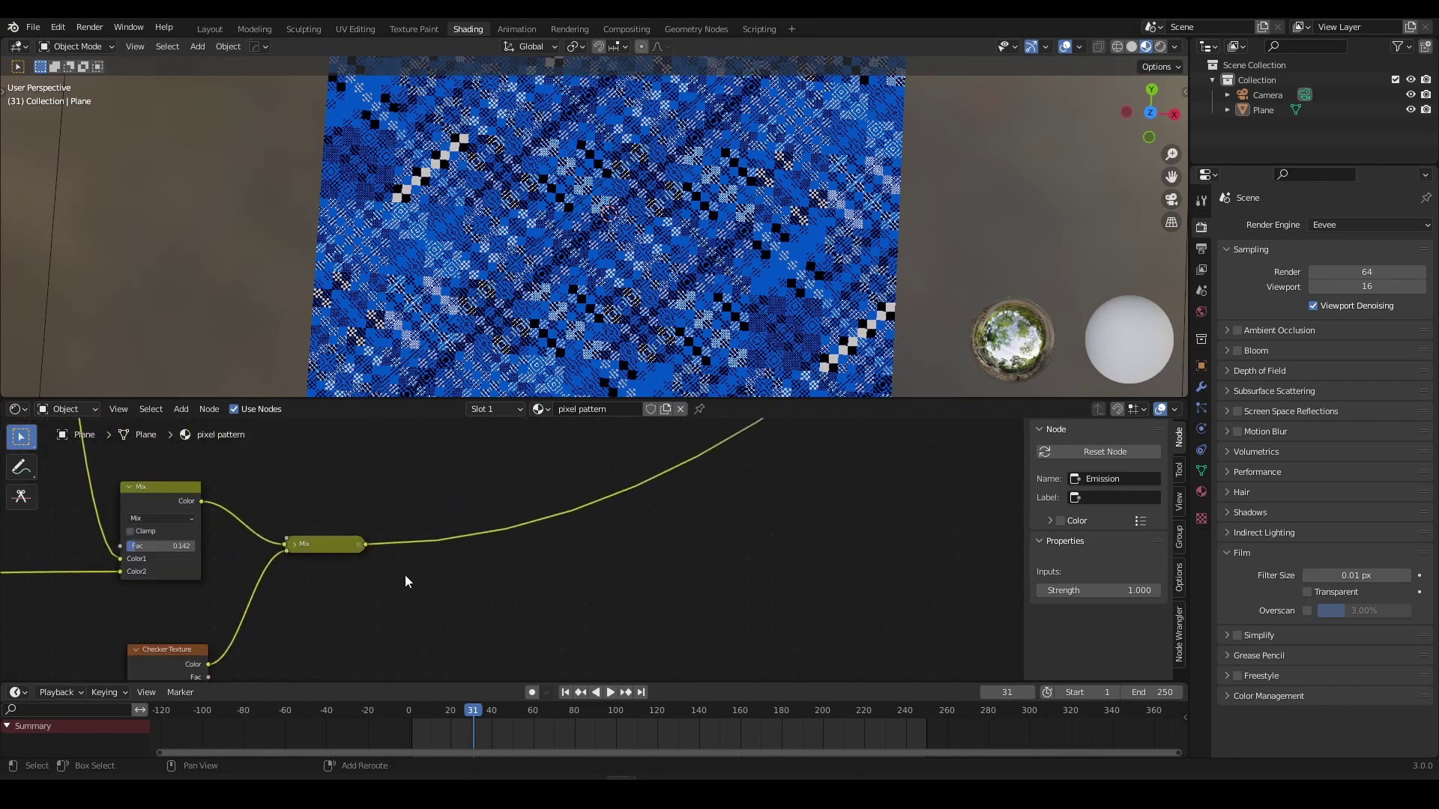
{"action": "middle_click_drag", "start_coordinate": [349, 587], "coordinate": [446, 575]}
{"action": "scroll", "coordinate": [445, 575], "scroll_direction": "up", "scroll_amount": 5}
{"action": "left_click", "coordinate": [363, 506]}
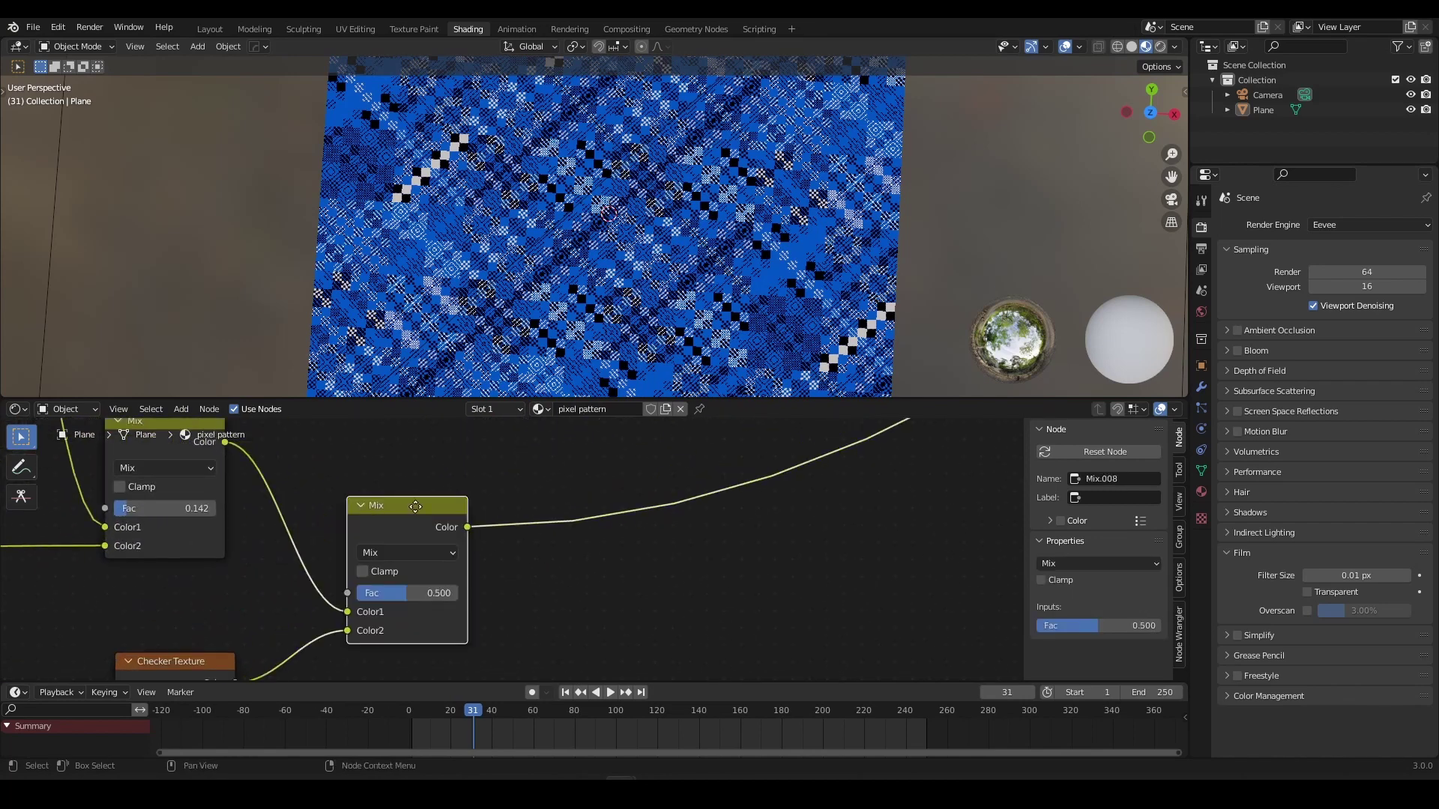
{"action": "left_click_drag", "start_coordinate": [387, 507], "coordinate": [409, 468]}
{"action": "scroll", "coordinate": [410, 532], "scroll_direction": "up", "scroll_amount": 1}
{"action": "left_click_drag", "start_coordinate": [411, 552], "coordinate": [466, 552]}
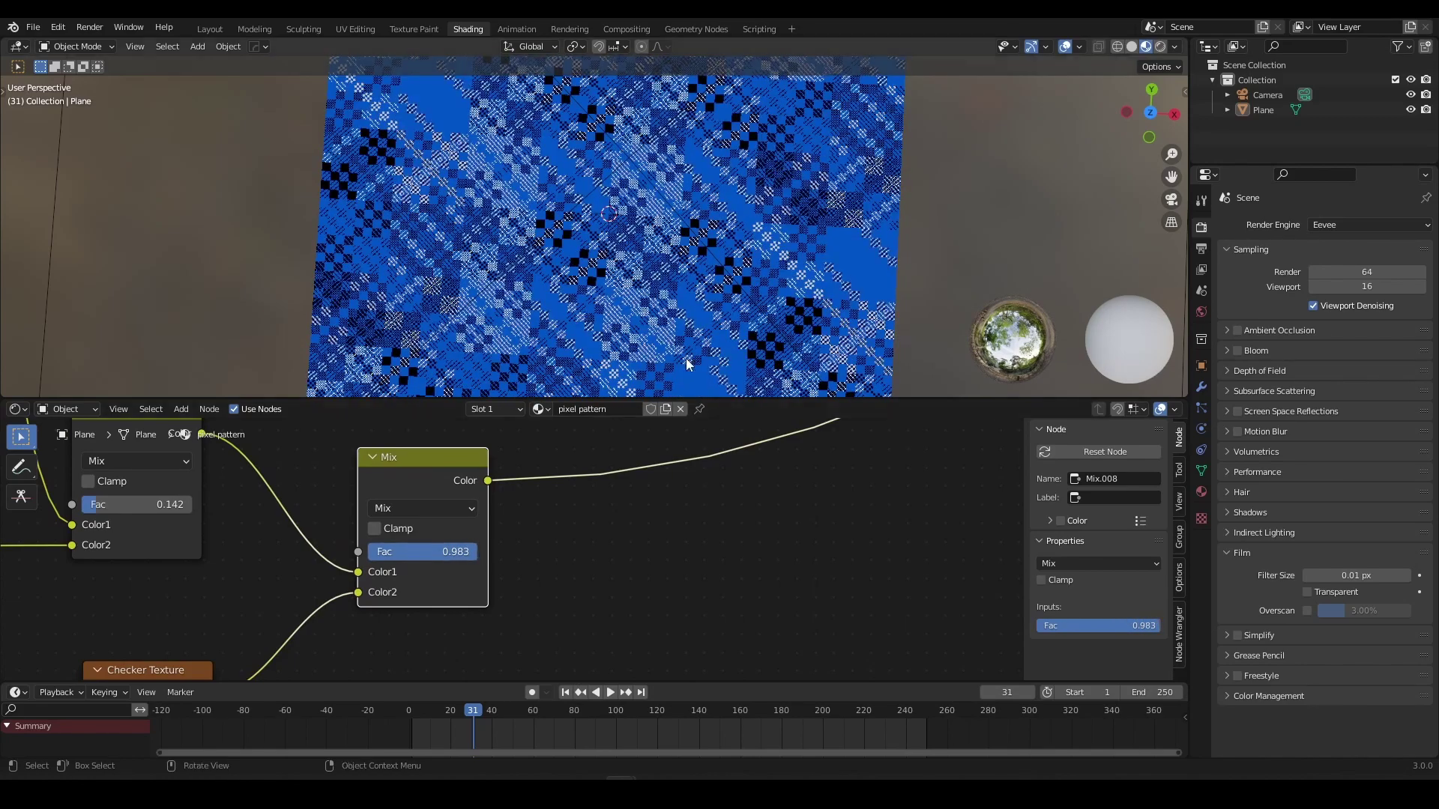
Play forward frame by frame to compare the pattern variations, return to frame 1 and advance to frame 2.
{"action": "key", "text": "Right"}
{"action": "key", "text": "Right"}
{"action": "key", "text": "Right"}
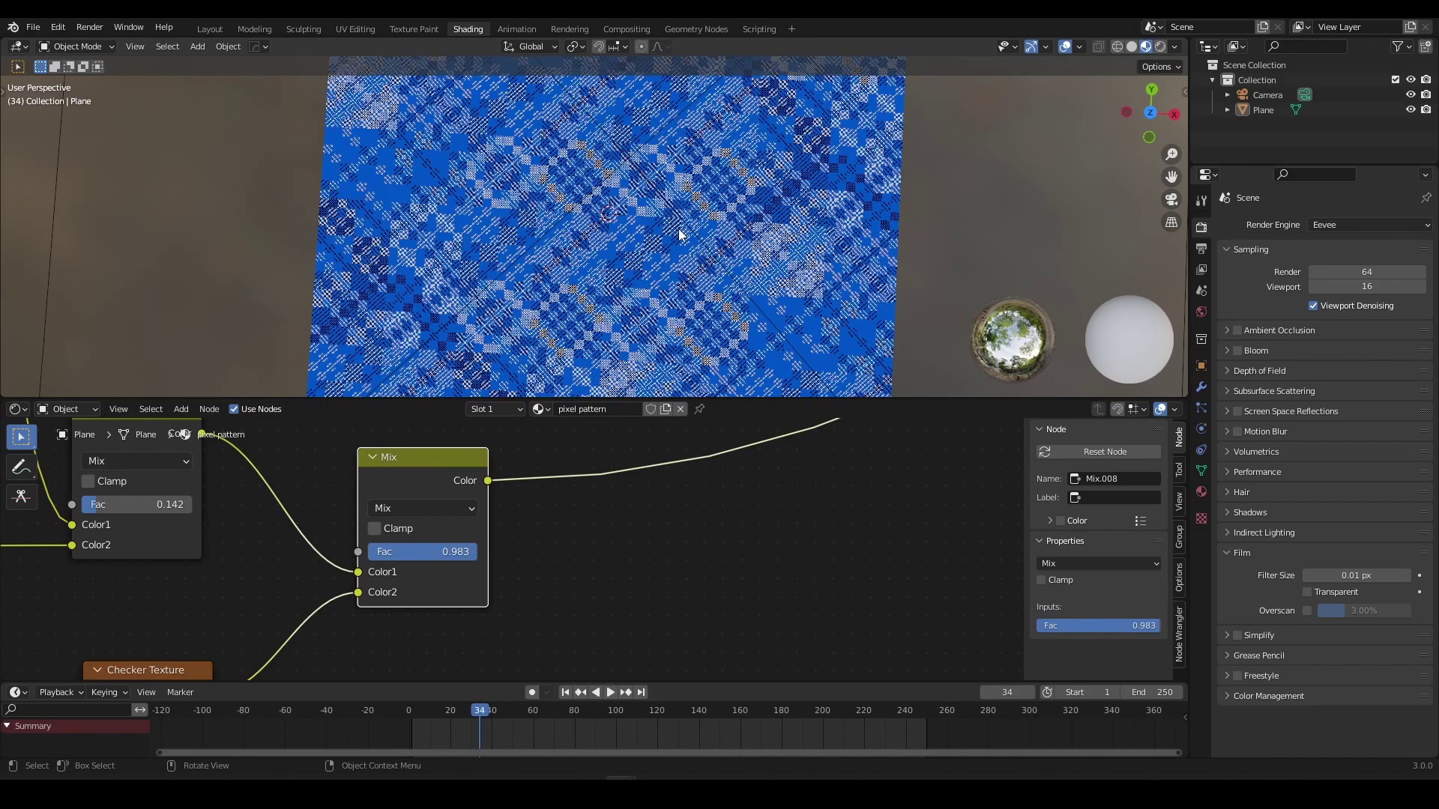
{"action": "key", "text": "Right"}
{"action": "key", "text": "Right"}
{"action": "key", "text": "Right"}
{"action": "key", "text": "Right"}
{"action": "key", "text": "Right"}
{"action": "key", "text": "Right"}
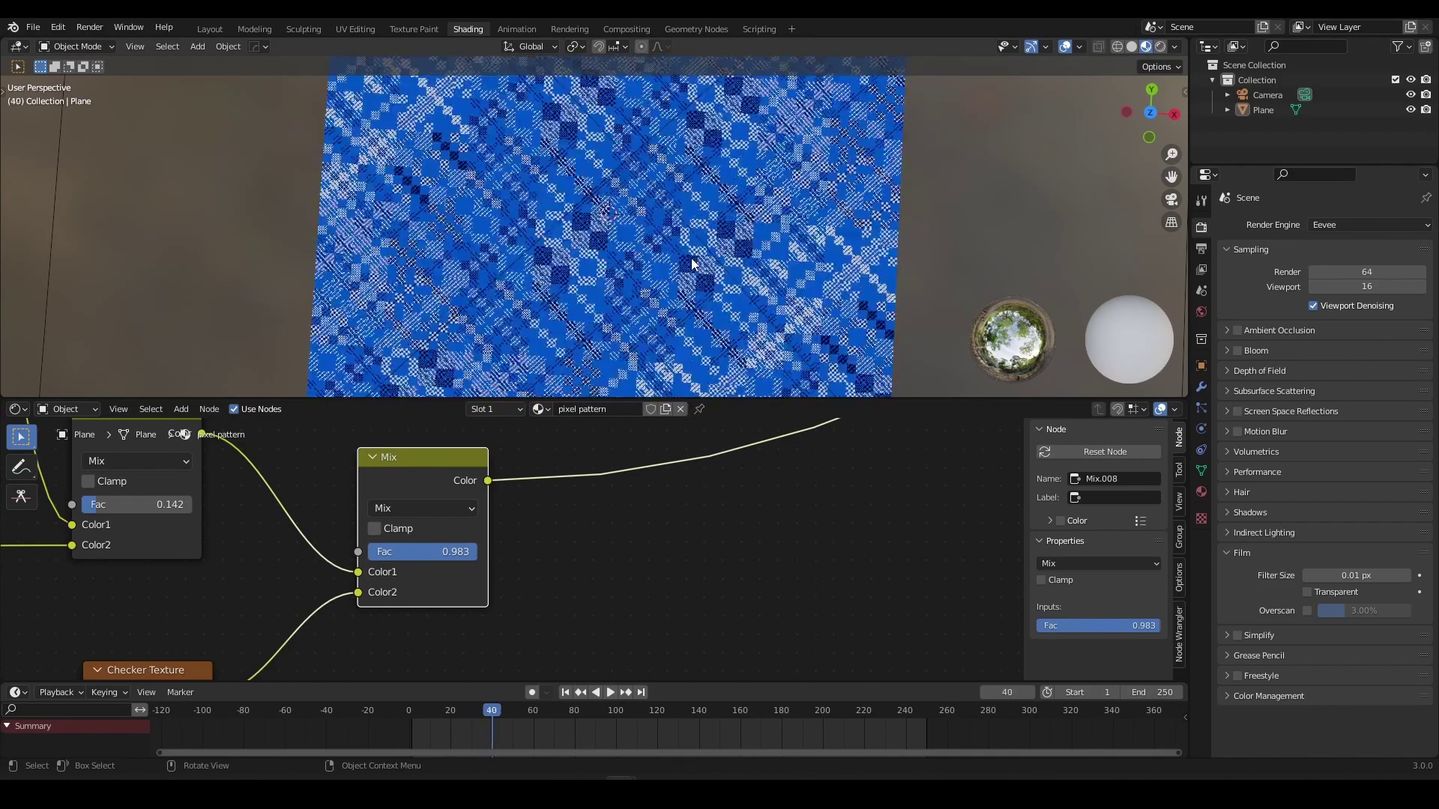
{"action": "key", "text": "Right"}
{"action": "key", "text": "Right"}
{"action": "key", "text": "Right"}
{"action": "key", "text": "Right"}
{"action": "key", "text": "Right"}
{"action": "key", "text": "Right"}
{"action": "key", "text": "Right"}
{"action": "key", "text": "Right"}
{"action": "key", "text": "shift+Left"}
{"action": "scroll", "coordinate": [523, 295], "scroll_direction": "down", "scroll_amount": 1}
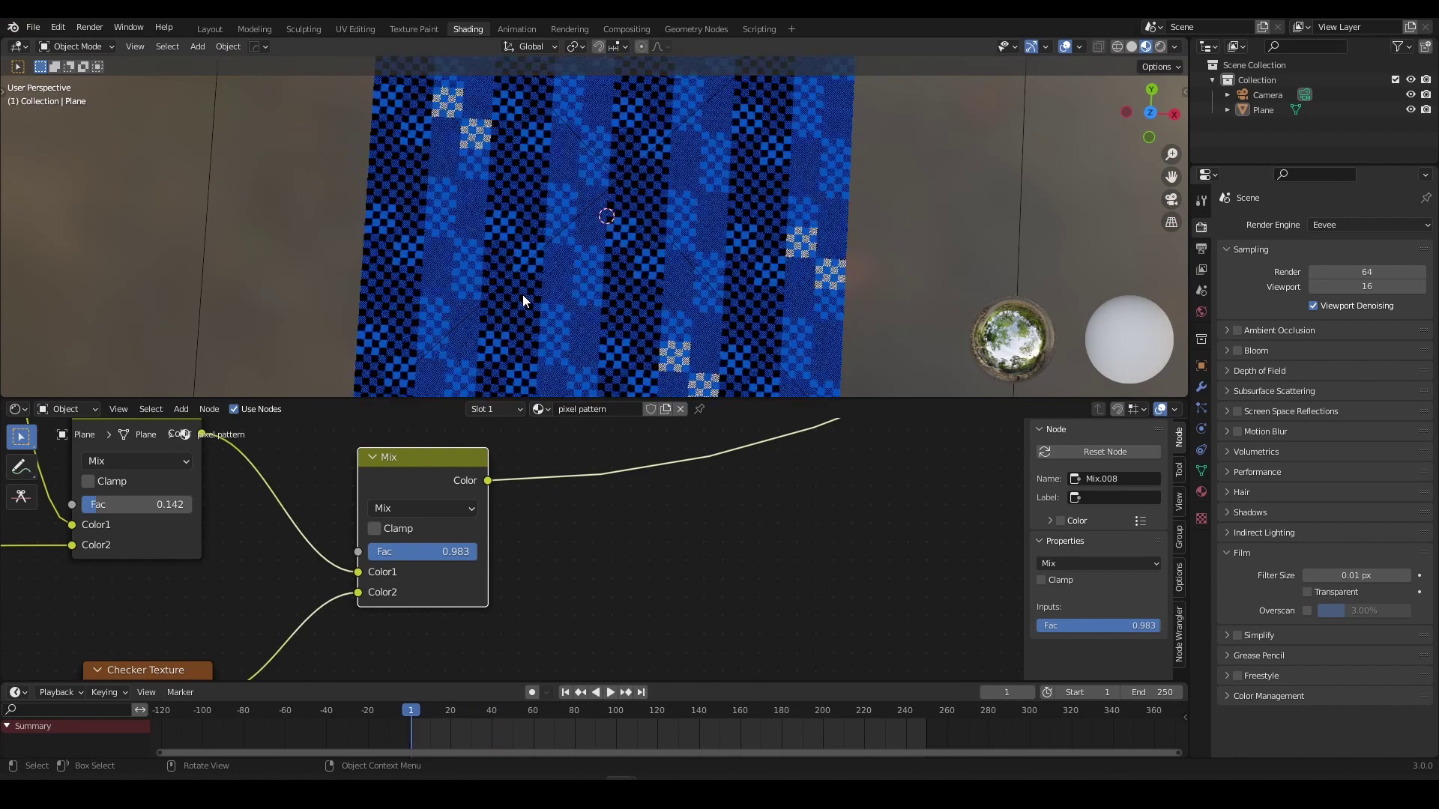
{"action": "key", "text": "Right"}
Add reroute points on the links feeding the Roughness and Detail inputs of the 4D Noise Texture.
{"action": "scroll", "coordinate": [618, 506], "scroll_direction": "down", "scroll_amount": 6}
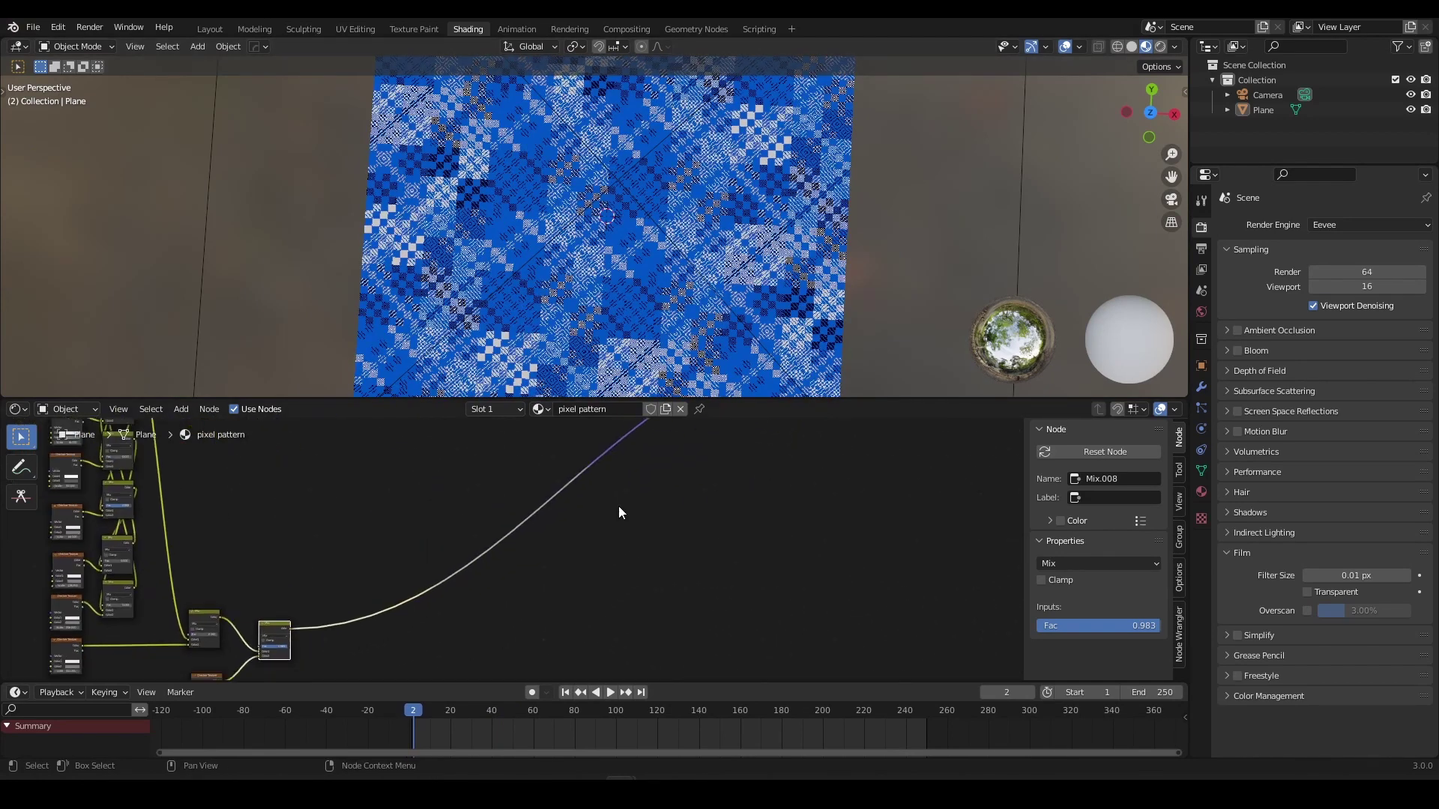
{"action": "scroll", "coordinate": [618, 506], "scroll_direction": "down", "scroll_amount": 8}
{"action": "middle_click_drag", "start_coordinate": [771, 483], "coordinate": [483, 581], "text": "shift"}
{"action": "scroll", "coordinate": [538, 544], "scroll_direction": "up", "scroll_amount": 18}
{"action": "middle_click_drag", "start_coordinate": [510, 525], "coordinate": [582, 571], "text": "shift"}
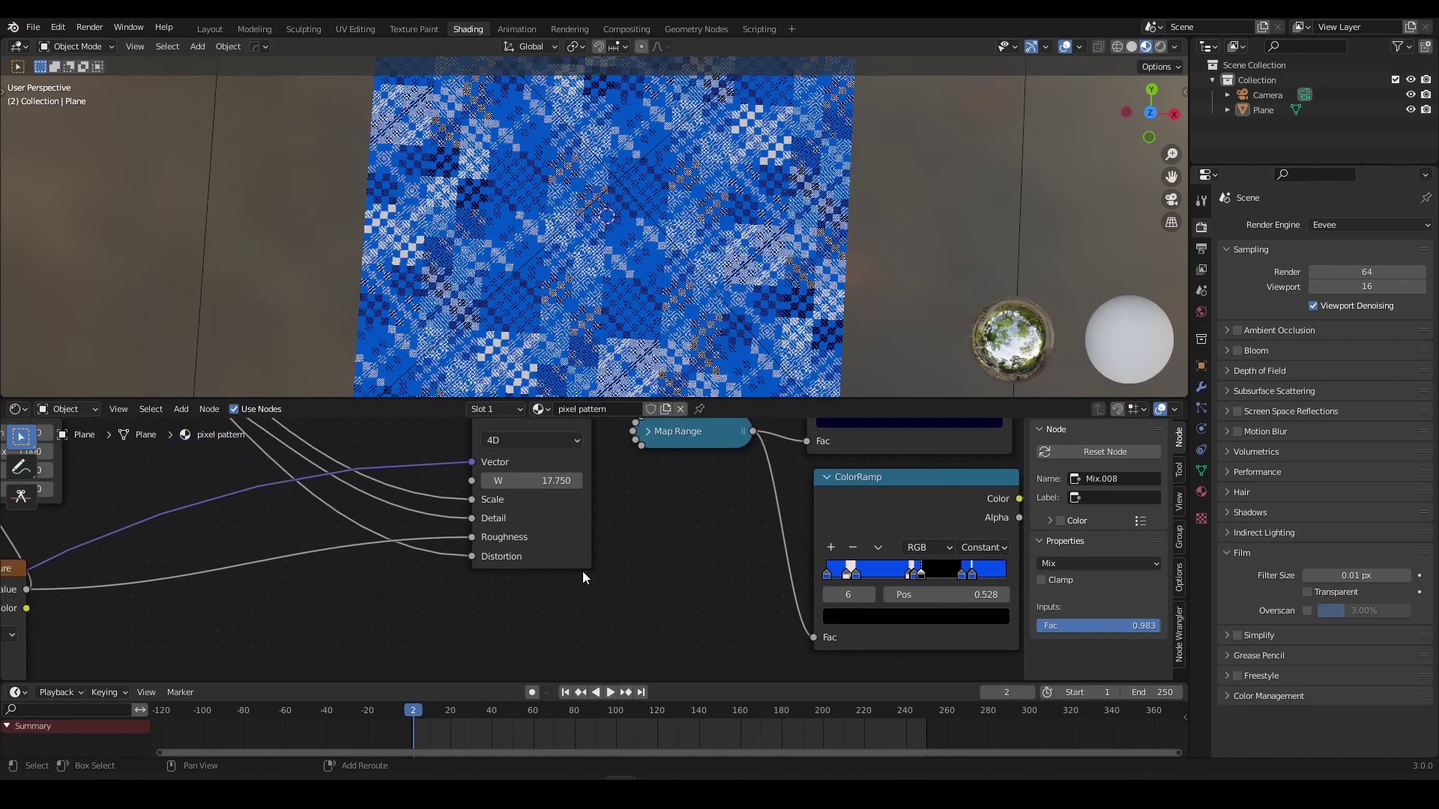
{"action": "scroll", "coordinate": [583, 568], "scroll_direction": "up", "scroll_amount": 3}
{"action": "middle_click_drag", "start_coordinate": [564, 505], "coordinate": [699, 500]}
{"action": "scroll", "coordinate": [520, 551], "scroll_direction": "down", "scroll_amount": 7}
{"action": "middle_click_drag", "start_coordinate": [304, 583], "coordinate": [526, 500]}
{"action": "scroll", "coordinate": [526, 500], "scroll_direction": "up", "scroll_amount": 5}
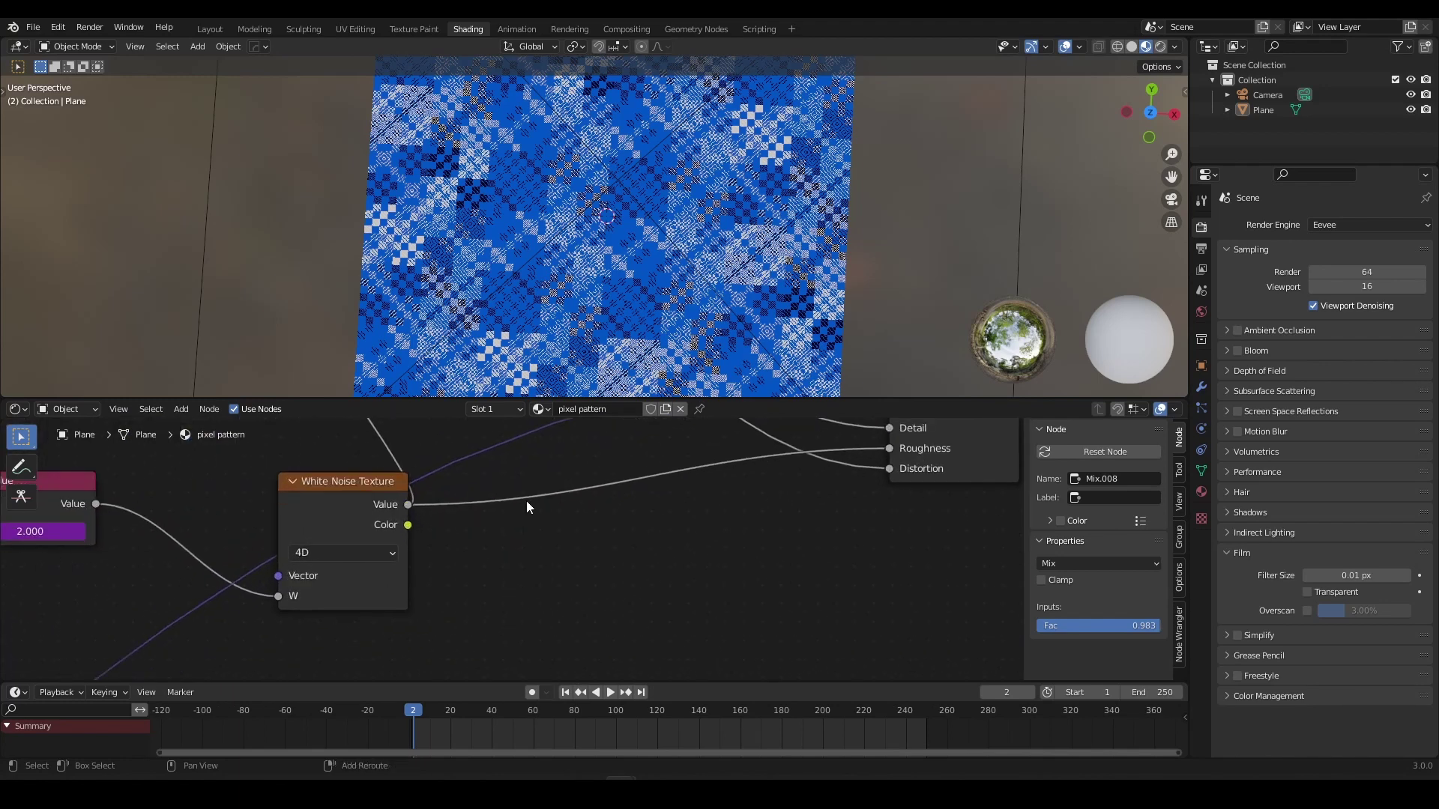
{"action": "middle_click_drag", "start_coordinate": [678, 463], "coordinate": [482, 572]}
{"action": "middle_click_drag", "start_coordinate": [674, 565], "coordinate": [559, 568]}
{"action": "scroll", "coordinate": [559, 568], "scroll_direction": "up", "scroll_amount": 4}
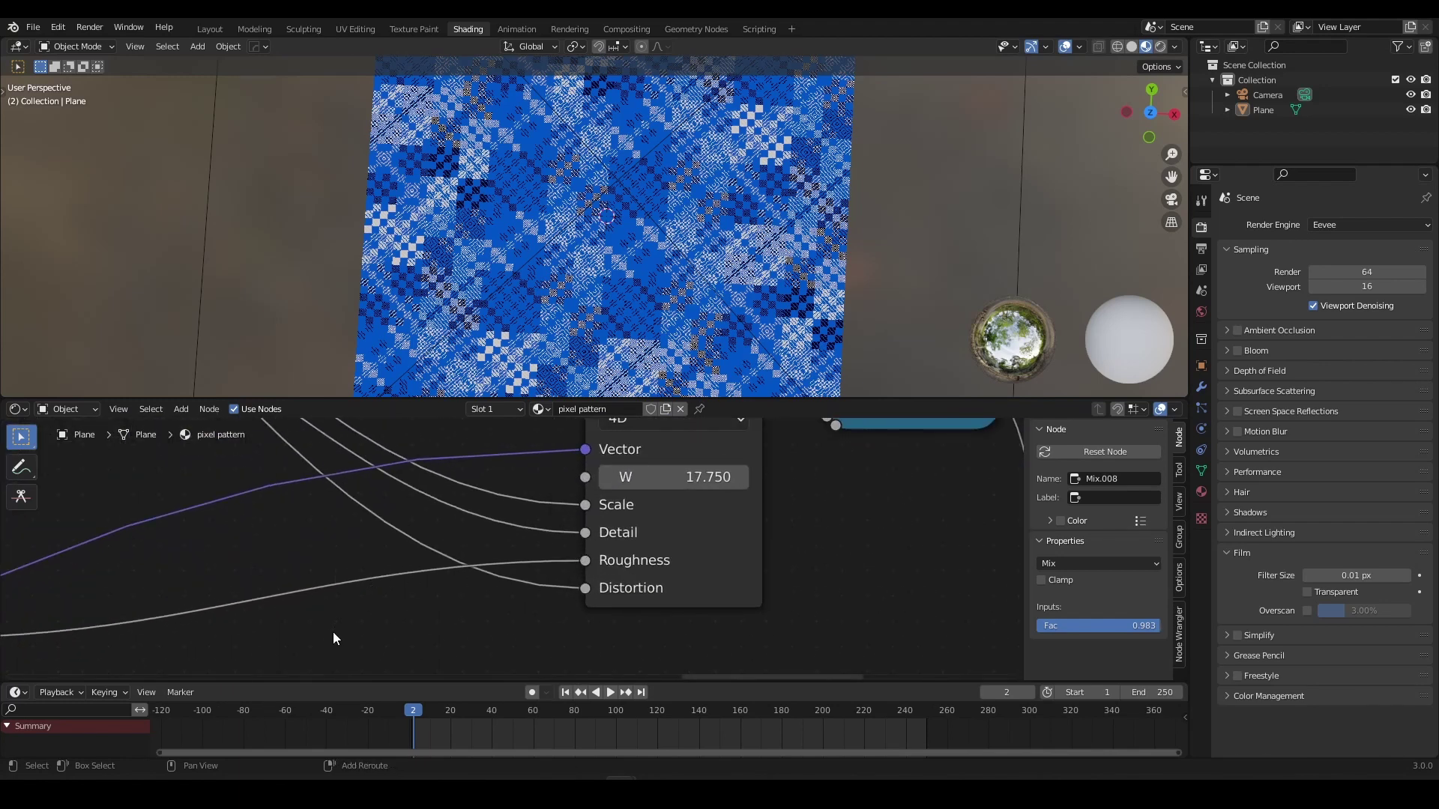
{"action": "right_click_drag", "start_coordinate": [333, 632], "coordinate": [310, 555], "text": "shift"}
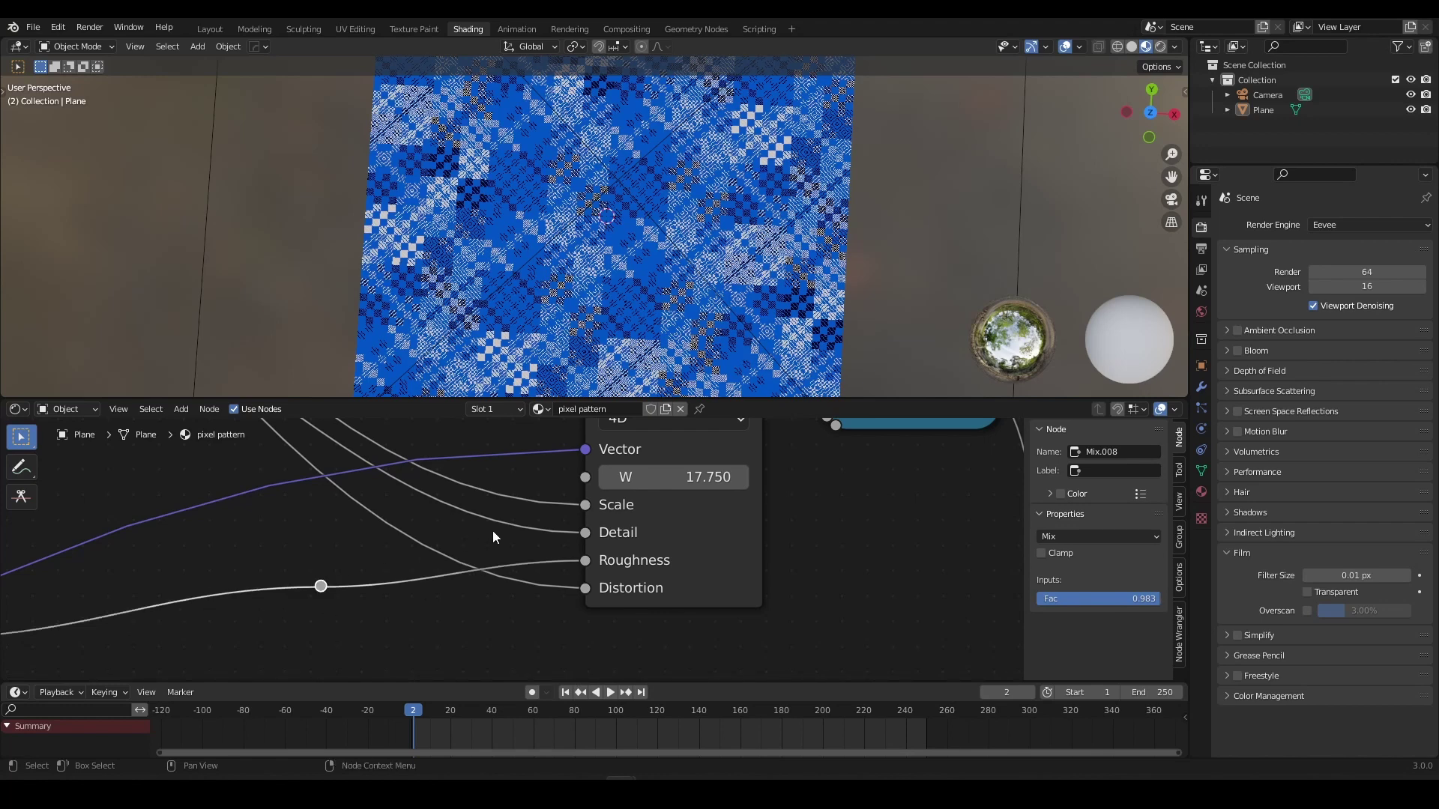
{"action": "right_click_drag", "start_coordinate": [482, 507], "coordinate": [483, 522], "text": "shift"}
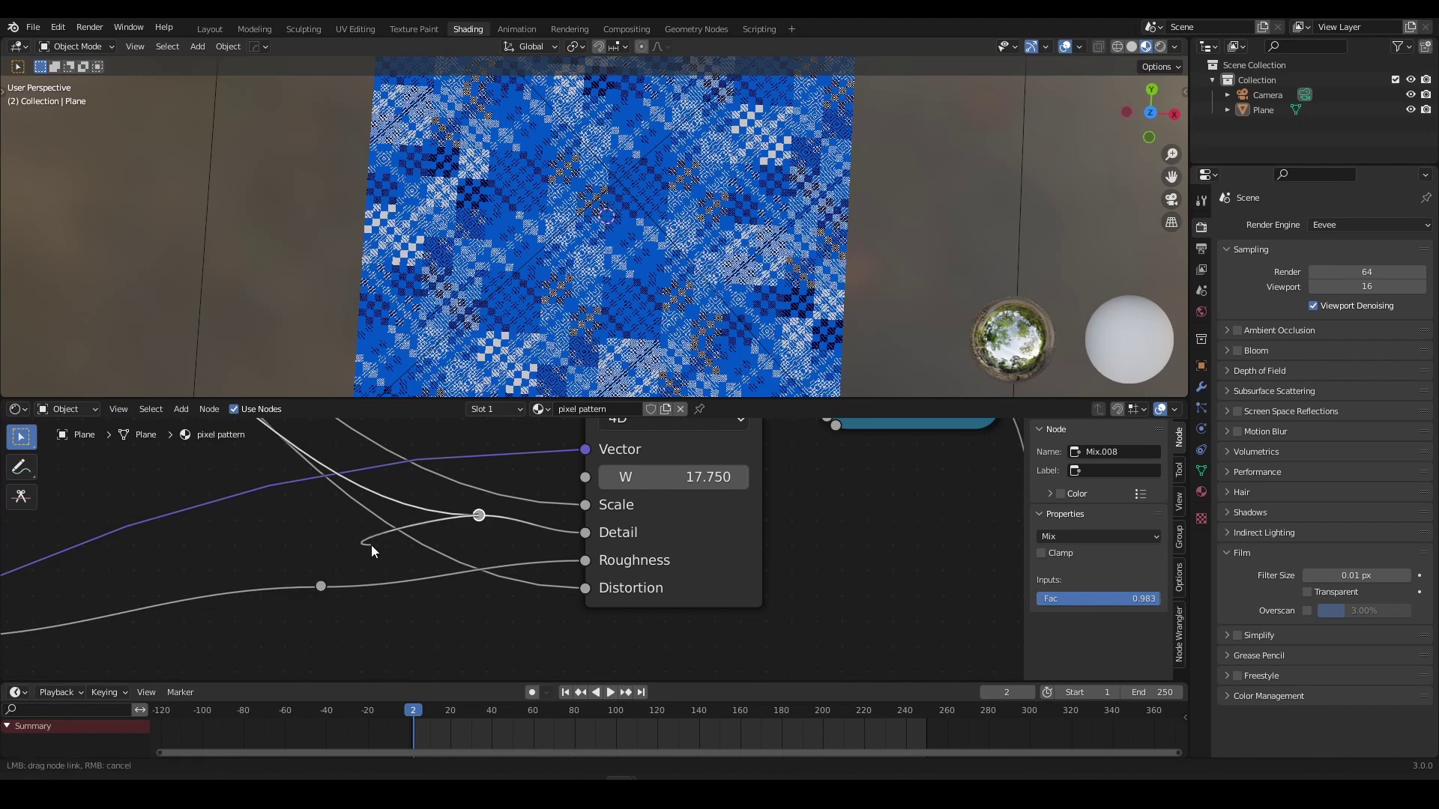
Set the Detail reroute point aside and disconnect the Noise Texture's Detail and Roughness inputs.
{"action": "left_click_drag", "start_coordinate": [482, 519], "coordinate": [317, 539]}
{"action": "left_click_drag", "start_coordinate": [579, 531], "coordinate": [454, 494]}
{"action": "left_click_drag", "start_coordinate": [579, 559], "coordinate": [389, 600]}
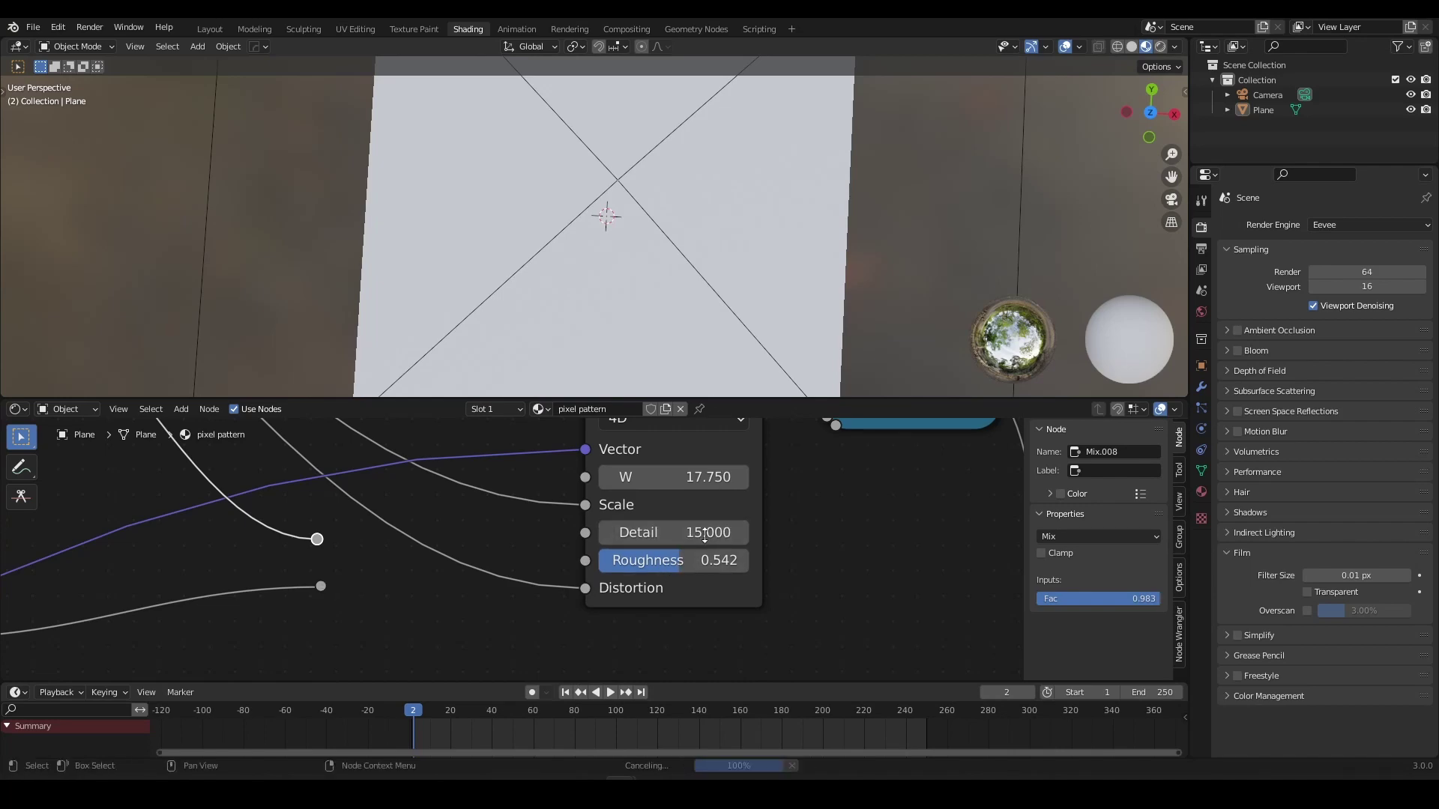
Lower the Noise Texture's W value to 14.35 and return the animation to frame 1.
{"action": "key", "text": "Right"}
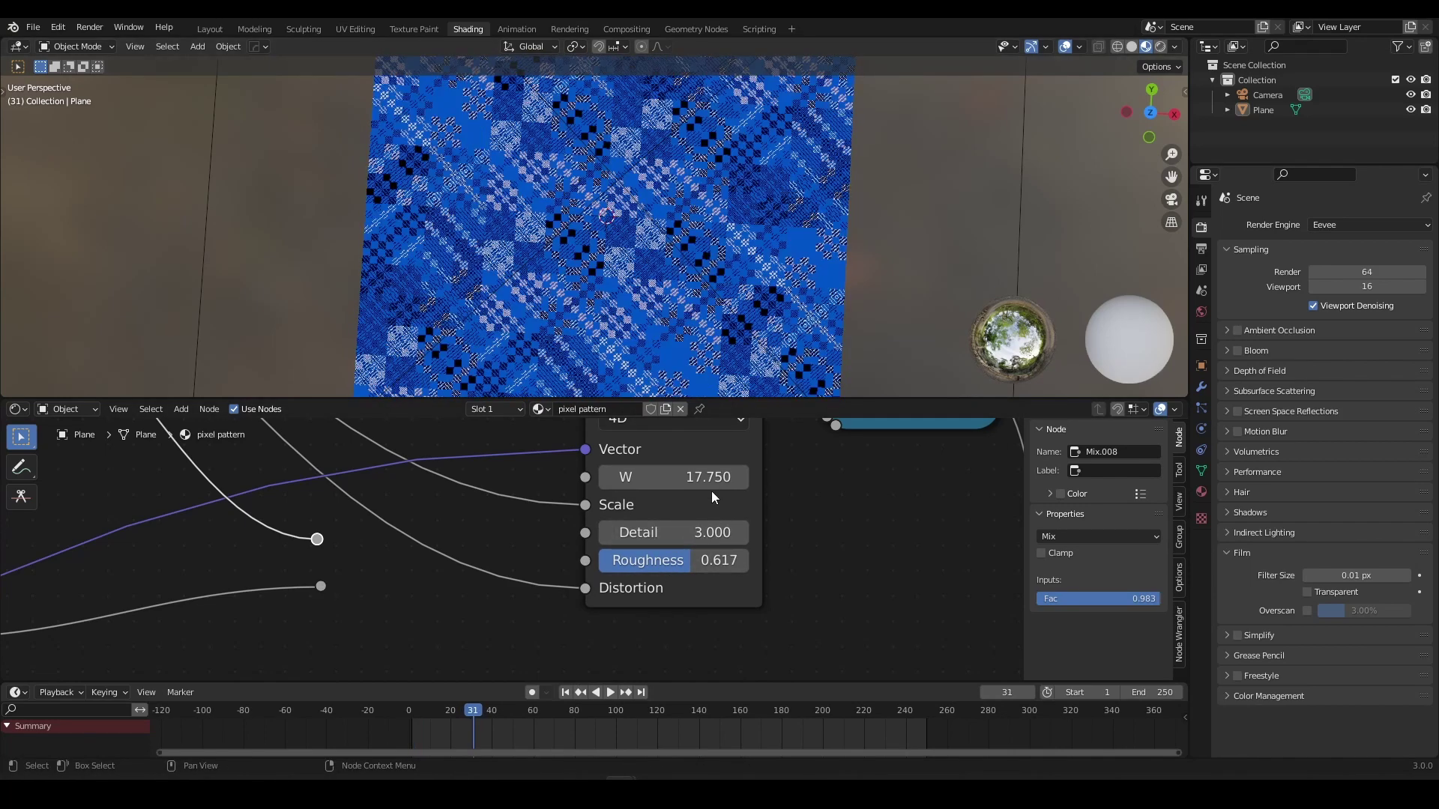
{"action": "left_click_drag", "start_coordinate": [711, 480], "coordinate": [626, 480]}
{"action": "left_click_drag", "start_coordinate": [478, 712], "coordinate": [410, 712]}
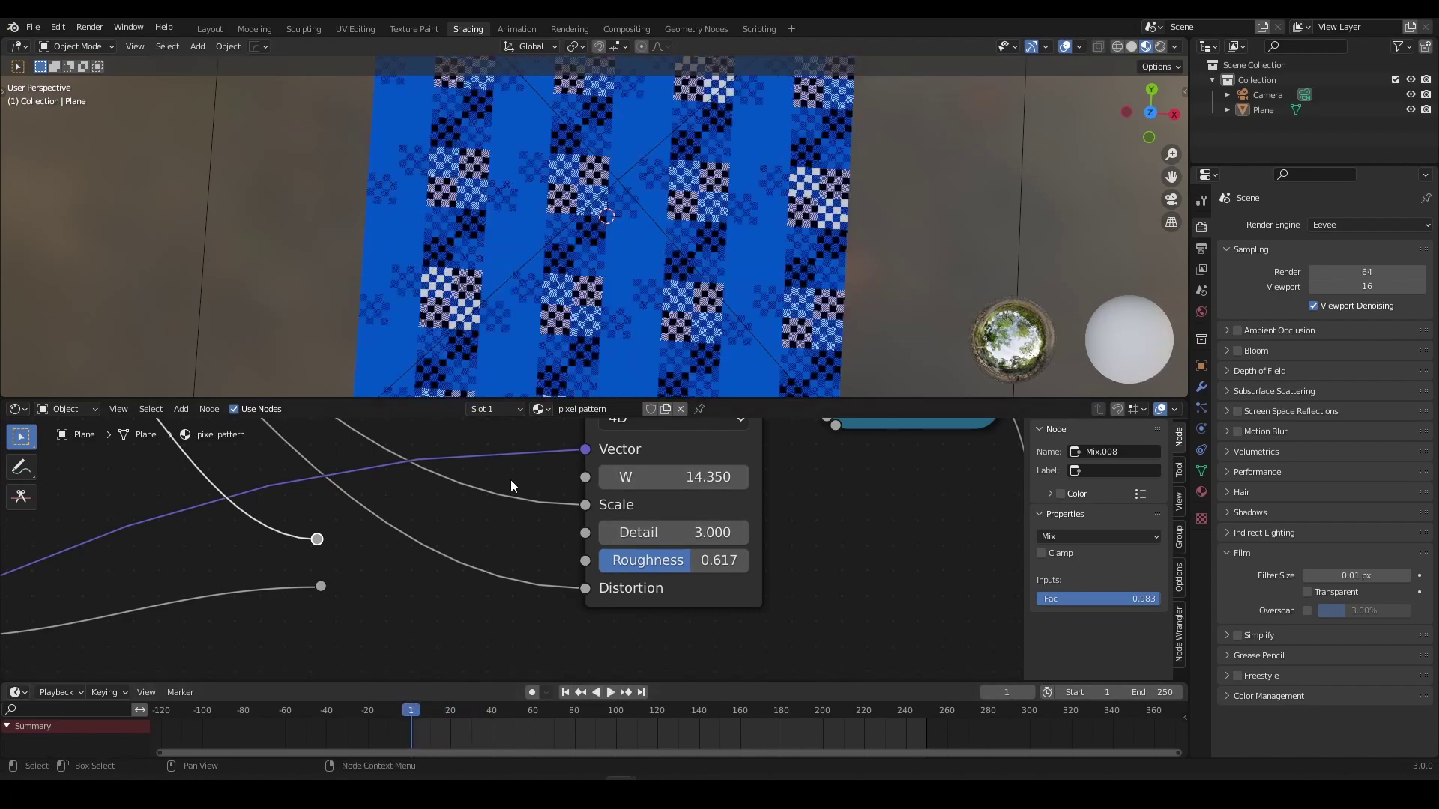
Raise the Noise Texture's W value in 0.1 increments past 15.75 to try different pattern variations.
{"action": "left_click", "coordinate": [743, 478]}
{"action": "left_click", "coordinate": [743, 477]}
{"action": "left_click", "coordinate": [743, 477]}
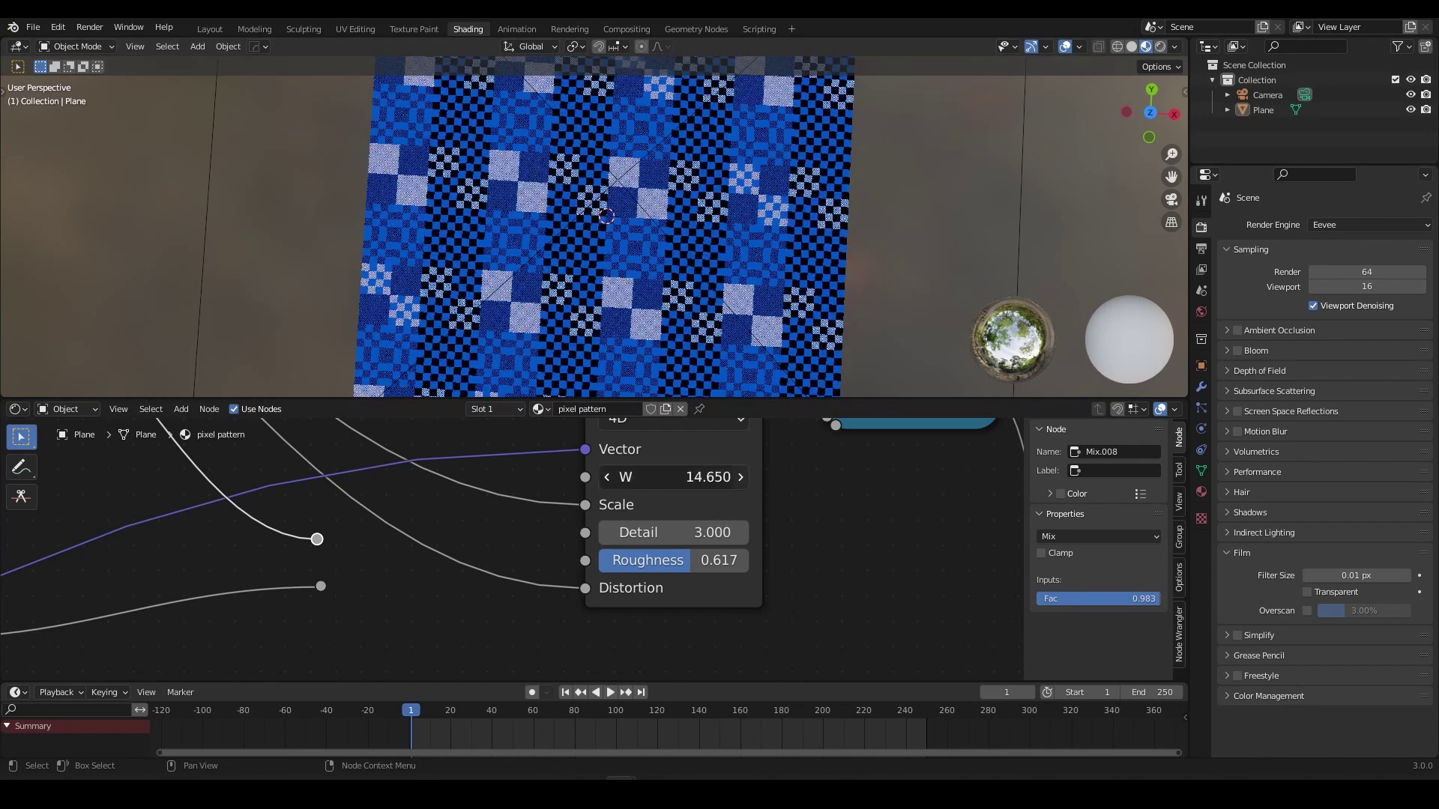
{"action": "left_click", "coordinate": [743, 476]}
{"action": "left_click", "coordinate": [743, 476]}
{"action": "left_click", "coordinate": [744, 476]}
{"action": "left_click", "coordinate": [743, 477]}
{"action": "left_click", "coordinate": [743, 477]}
{"action": "left_click", "coordinate": [744, 476]}
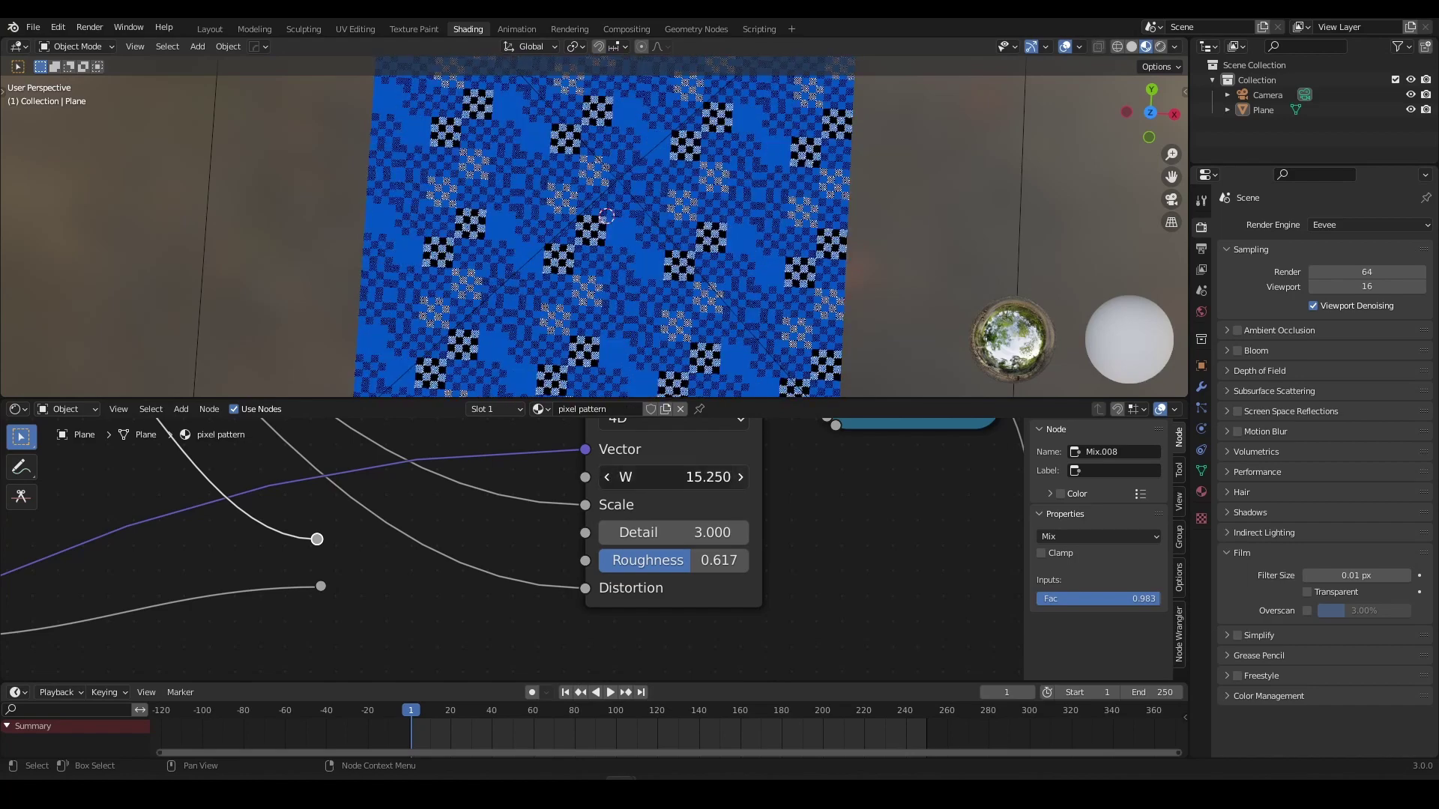
{"action": "left_click", "coordinate": [743, 477]}
{"action": "left_click", "coordinate": [743, 477]}
{"action": "left_click", "coordinate": [743, 477]}
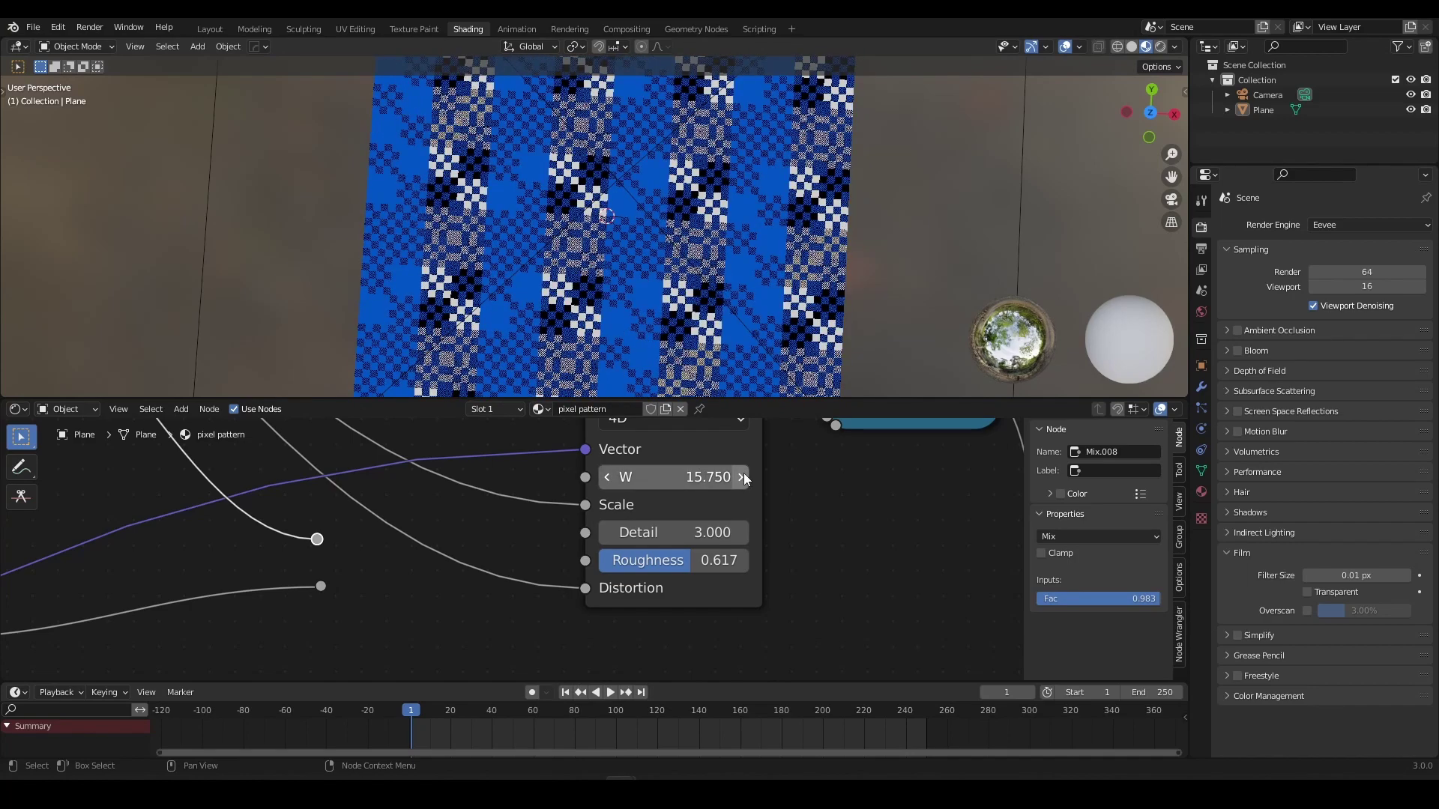
{"action": "left_click", "coordinate": [743, 475]}
{"action": "left_click", "coordinate": [743, 474]}
{"action": "left_click", "coordinate": [743, 475]}
{"action": "left_click", "coordinate": [744, 474]}
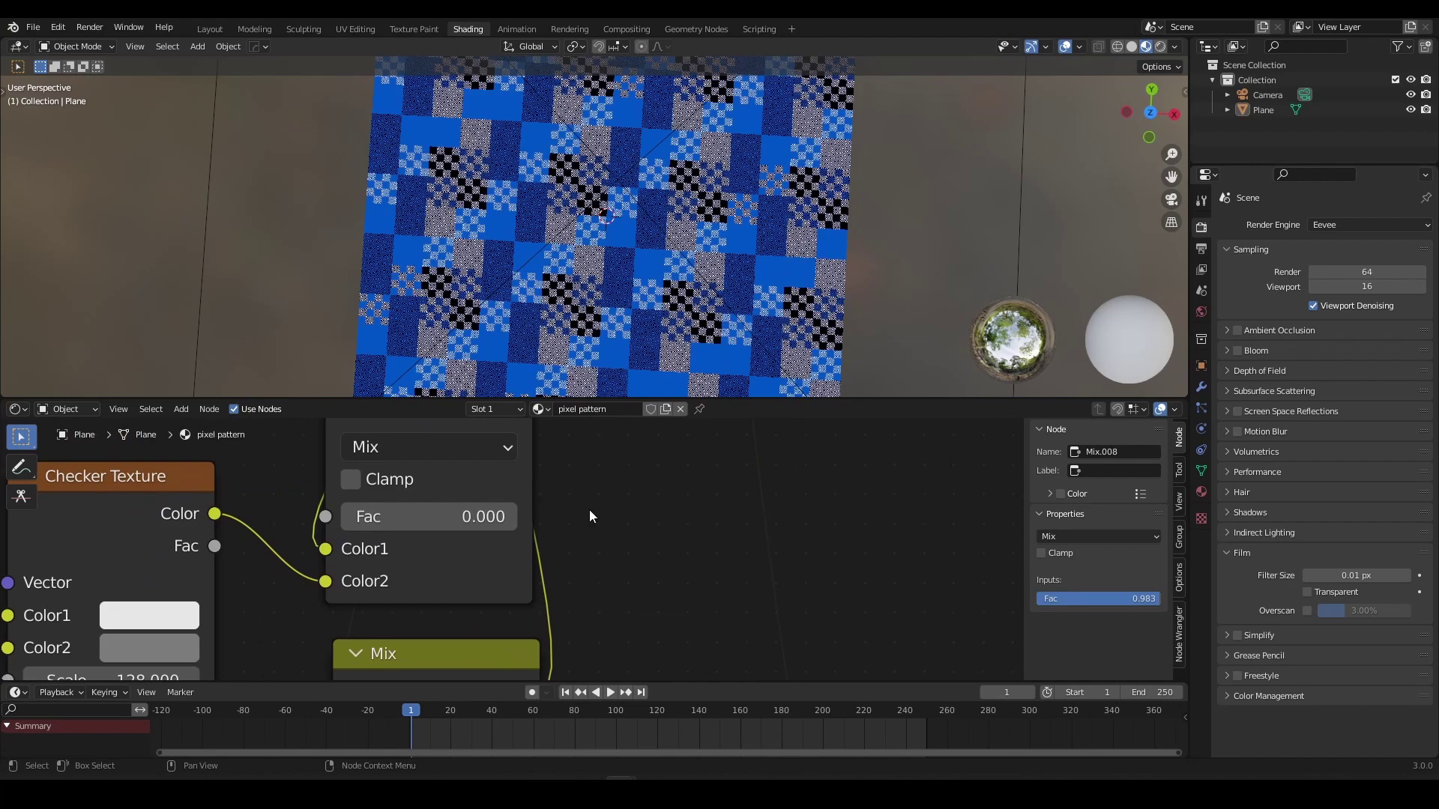
Set the factor of the Mix node fed by the 128-scale Checker Texture to 0.1.
{"action": "left_click_drag", "start_coordinate": [502, 519], "coordinate": [362, 522]}
{"action": "scroll", "coordinate": [496, 482], "scroll_direction": "down", "scroll_amount": 11}
{"action": "middle_click_drag", "start_coordinate": [500, 520], "coordinate": [506, 645]}
{"action": "scroll", "coordinate": [531, 540], "scroll_direction": "up", "scroll_amount": 5}
{"action": "scroll", "coordinate": [534, 540], "scroll_direction": "up", "scroll_amount": 4}
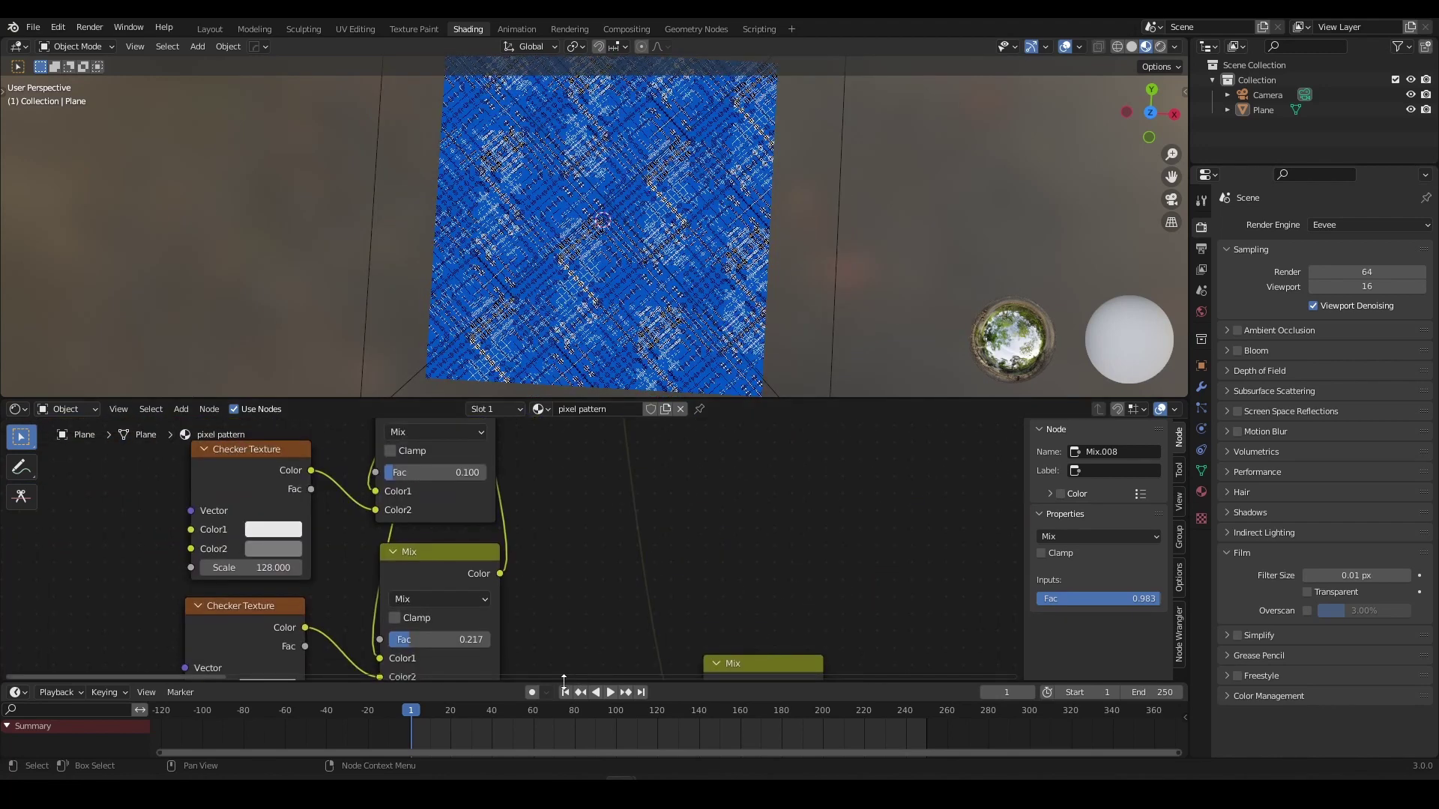
Set the factor of the Mix node just before the last one in the chain to 0.6.
{"action": "scroll", "coordinate": [562, 588], "scroll_direction": "up", "scroll_amount": 1}
{"action": "middle_click_drag", "start_coordinate": [562, 588], "coordinate": [572, 412]}
{"action": "scroll", "coordinate": [585, 517], "scroll_direction": "down", "scroll_amount": 4}
{"action": "middle_click_drag", "start_coordinate": [615, 546], "coordinate": [425, 564]}
{"action": "scroll", "coordinate": [434, 565], "scroll_direction": "up", "scroll_amount": 5}
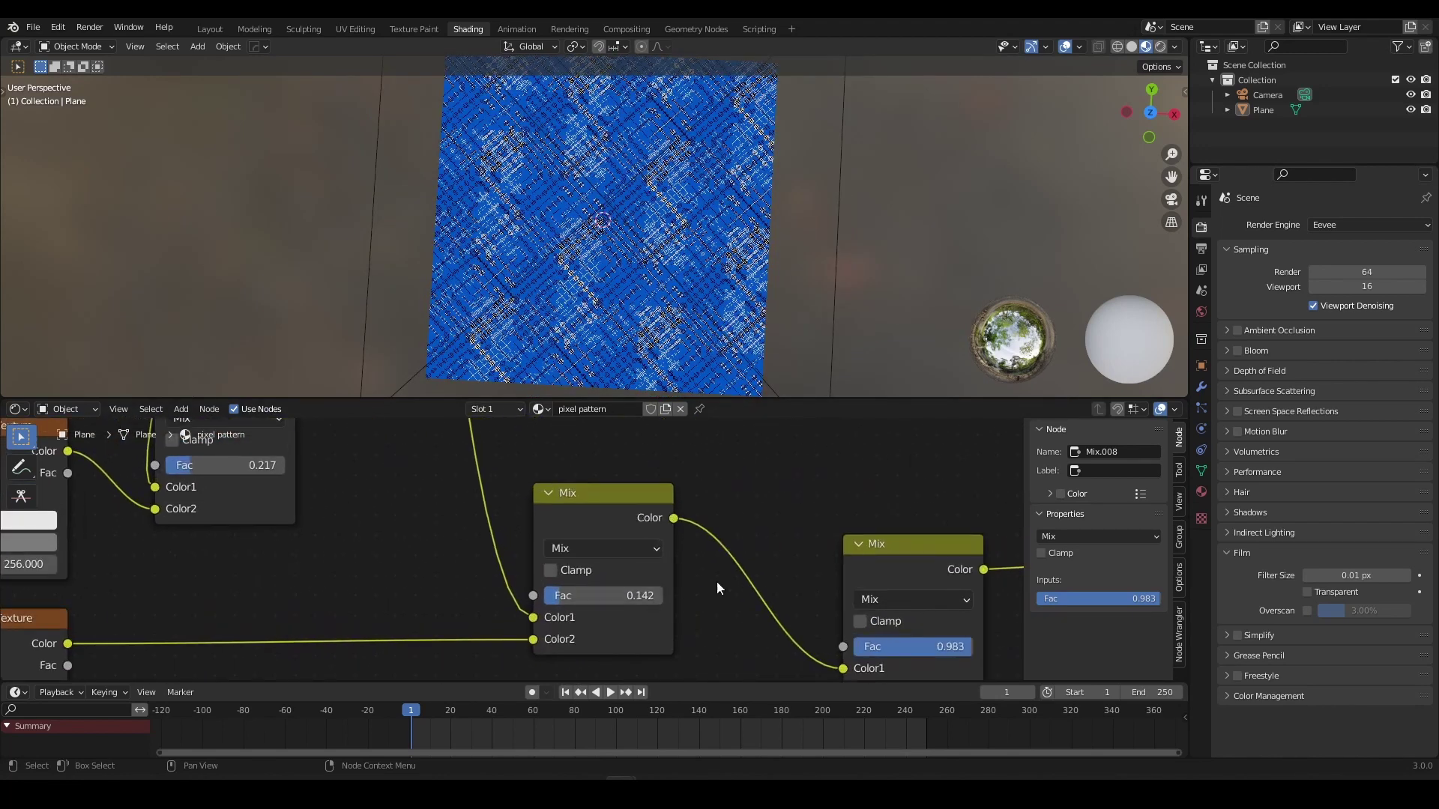
{"action": "scroll", "coordinate": [717, 581], "scroll_direction": "up", "scroll_amount": 4}
{"action": "middle_click_drag", "start_coordinate": [716, 581], "coordinate": [606, 558]}
{"action": "left_click_drag", "start_coordinate": [519, 572], "coordinate": [579, 573]}
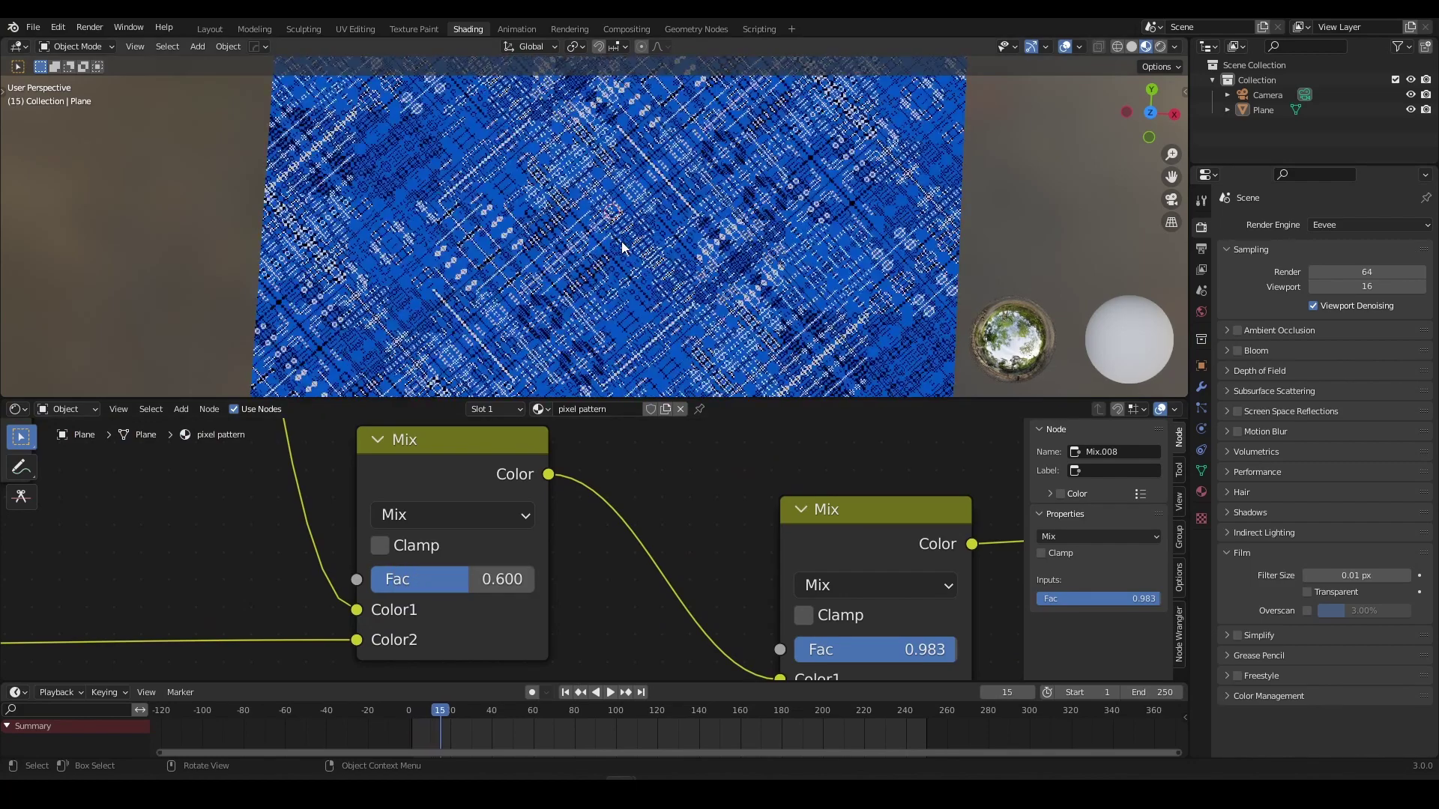
Darken Color2 of the mapped 8-scale Checker Texture to near black.
{"action": "scroll", "coordinate": [619, 418], "scroll_direction": "down", "scroll_amount": 3}
{"action": "scroll", "coordinate": [618, 418], "scroll_direction": "down", "scroll_amount": 1}
{"action": "middle_click_drag", "start_coordinate": [575, 571], "coordinate": [575, 418]}
{"action": "middle_click_drag", "start_coordinate": [575, 661], "coordinate": [591, 583]}
{"action": "scroll", "coordinate": [573, 526], "scroll_direction": "up", "scroll_amount": 1}
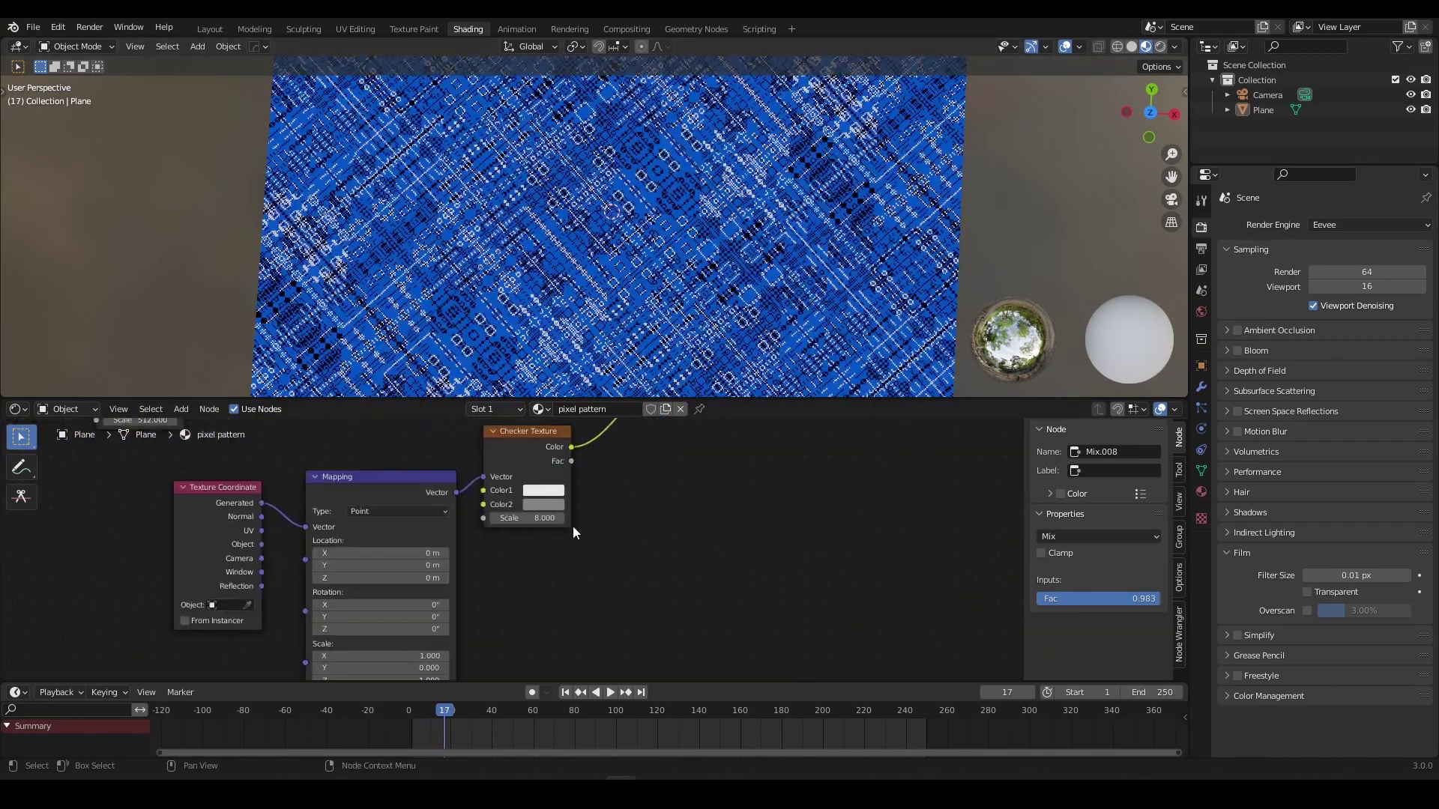
{"action": "scroll", "coordinate": [573, 526], "scroll_direction": "up", "scroll_amount": 3}
{"action": "middle_click_drag", "start_coordinate": [632, 492], "coordinate": [583, 548]}
{"action": "left_click", "coordinate": [555, 501]}
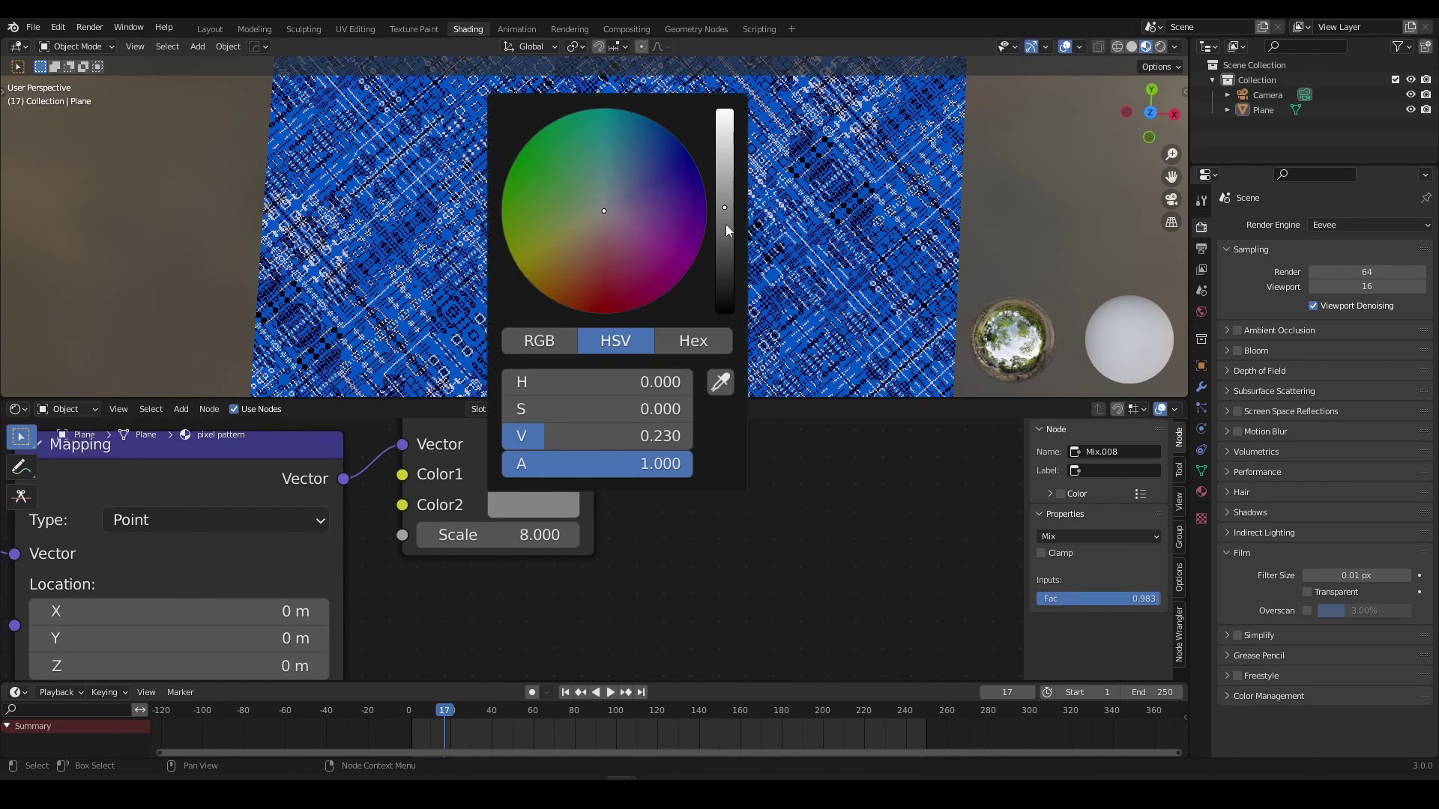
{"action": "left_click_drag", "start_coordinate": [726, 218], "coordinate": [725, 294]}
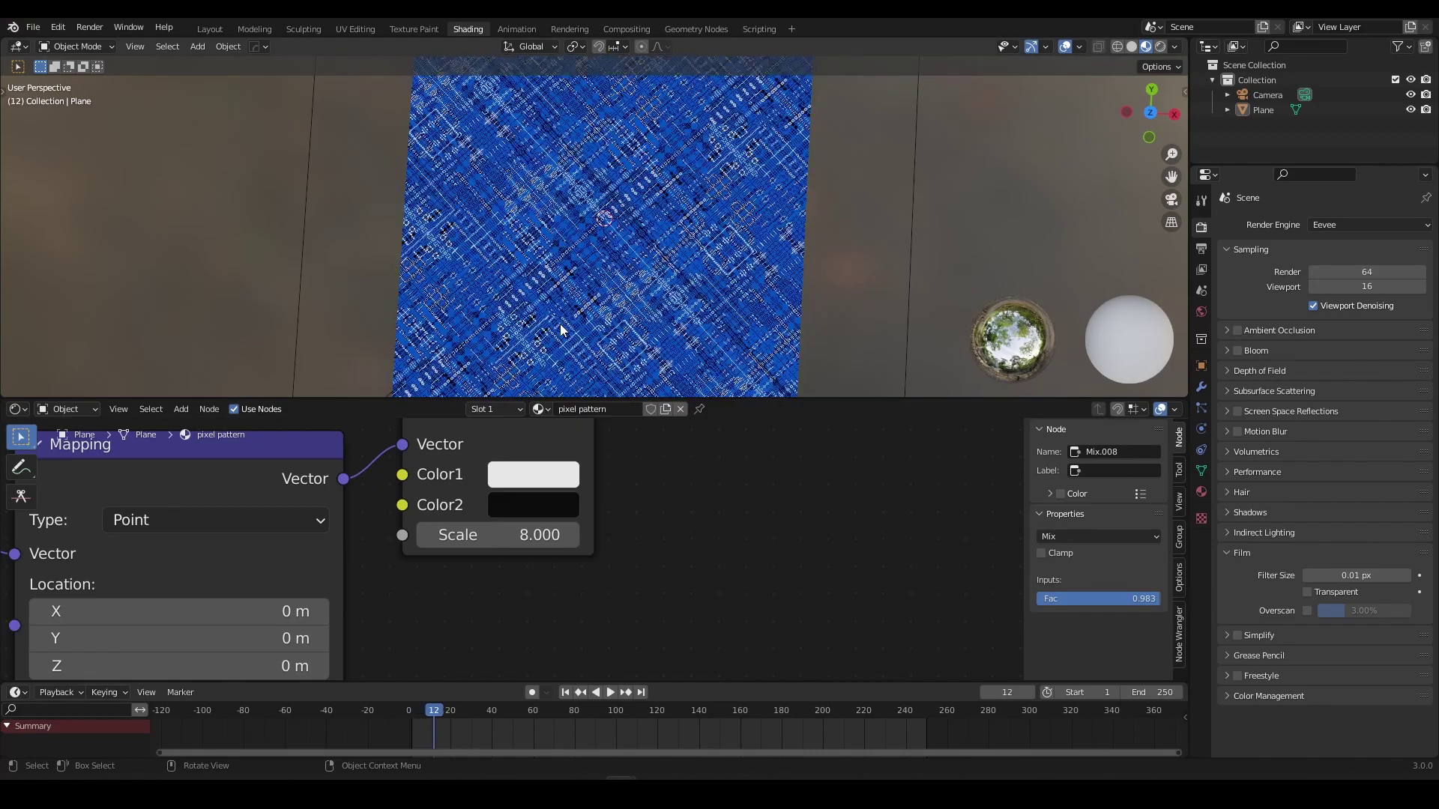
Go back frame by frame to frame 0 and forward to frame 1 to inspect the pattern.
{"action": "key", "text": "Left"}
{"action": "key", "text": "Left"}
{"action": "key", "text": "Left"}
{"action": "key", "text": "Left"}
{"action": "key", "text": "Left"}
{"action": "key", "text": "Left"}
{"action": "key", "text": "Left"}
{"action": "key", "text": "Left"}
{"action": "key", "text": "Left"}
{"action": "key", "text": "Left"}
{"action": "key", "text": "Left"}
{"action": "key", "text": "Left"}
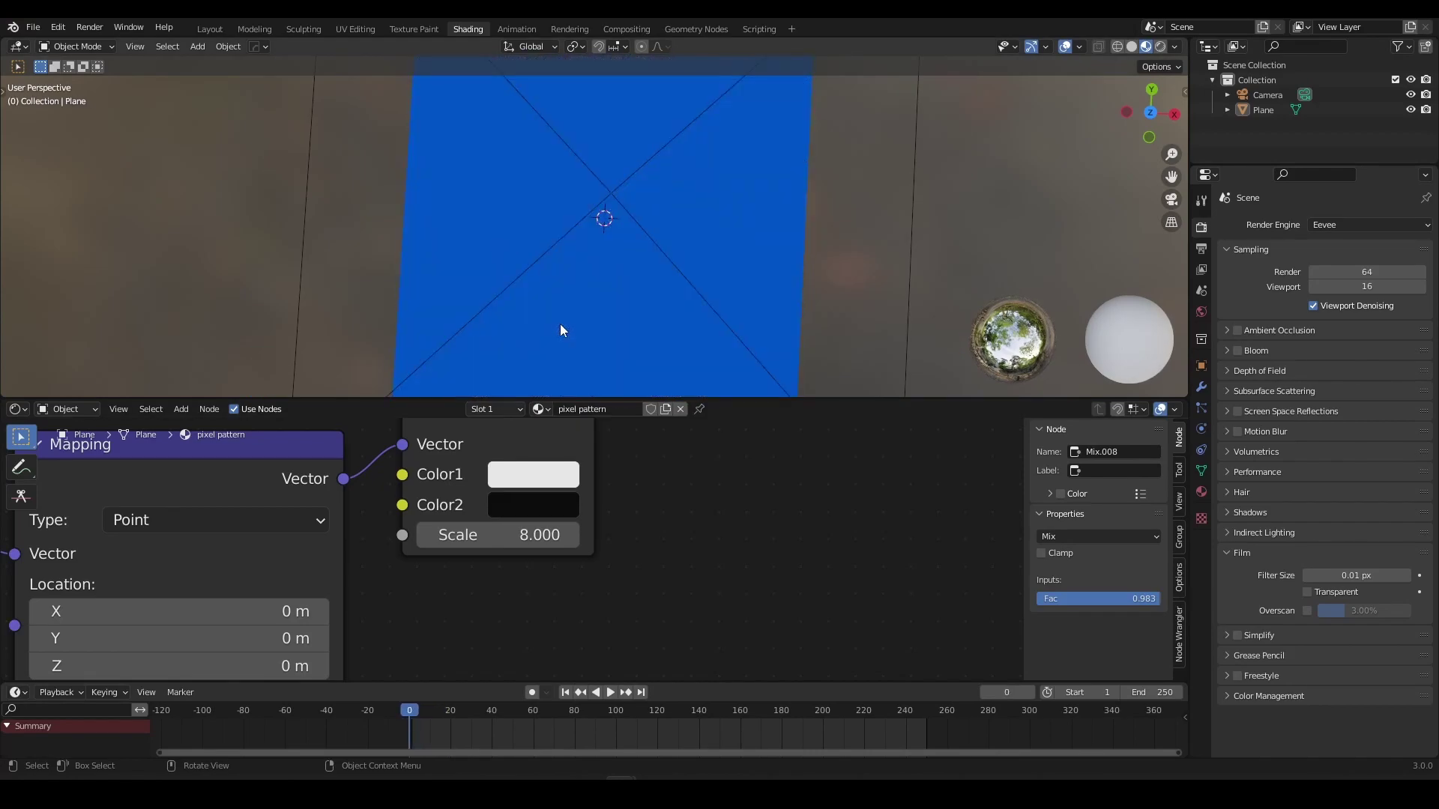
{"action": "key", "text": "Right"}
{"action": "scroll", "coordinate": [690, 501], "scroll_direction": "down", "scroll_amount": 7}
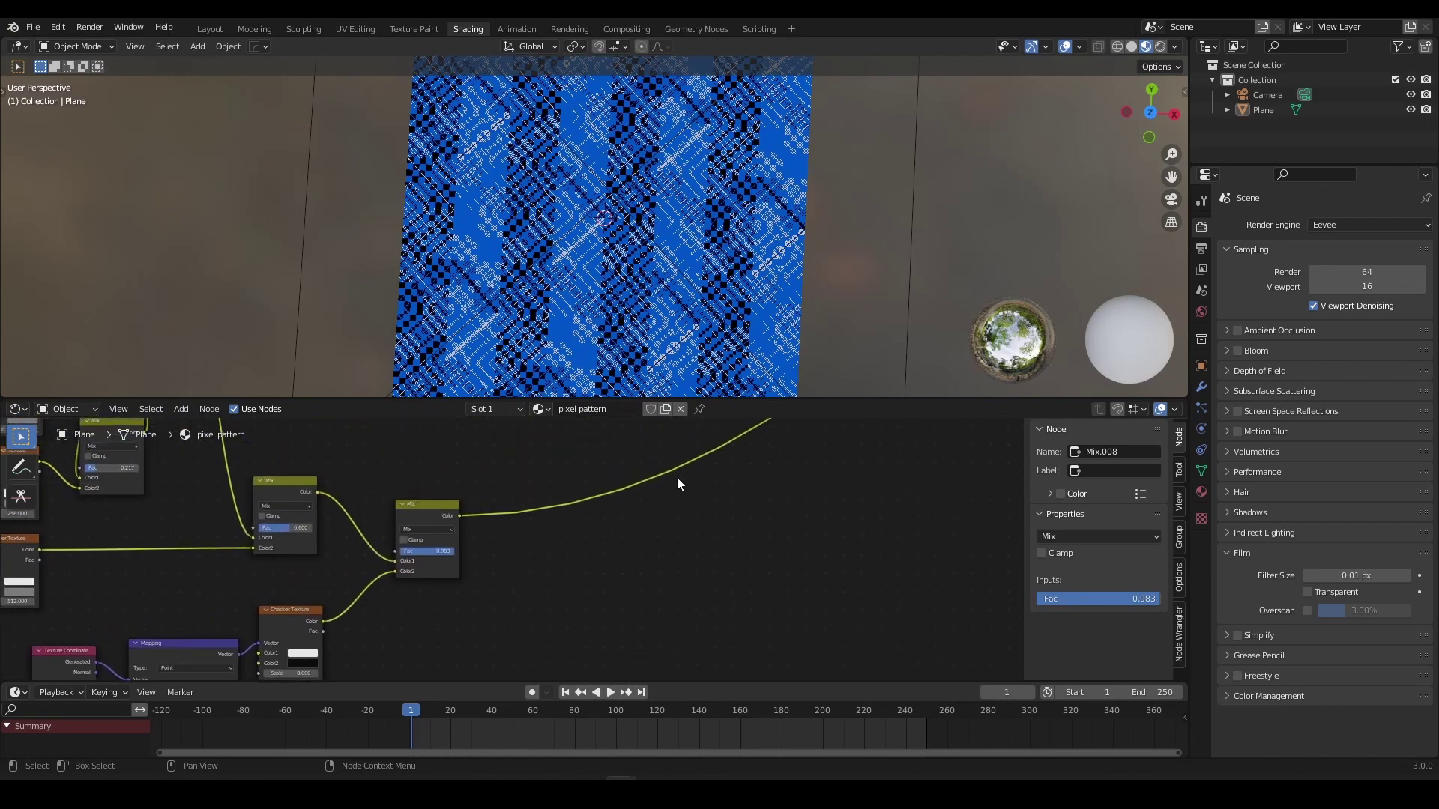
Examine the node chain from the last Mix node through the Noise Texture and Map Range to the color ramps.
{"action": "middle_click_drag", "start_coordinate": [677, 484], "coordinate": [404, 613]}
{"action": "scroll", "coordinate": [633, 558], "scroll_direction": "down", "scroll_amount": 7}
{"action": "middle_click_drag", "start_coordinate": [734, 457], "coordinate": [456, 640]}
{"action": "middle_click_drag", "start_coordinate": [596, 529], "coordinate": [328, 584]}
{"action": "scroll", "coordinate": [532, 533], "scroll_direction": "up", "scroll_amount": 8}
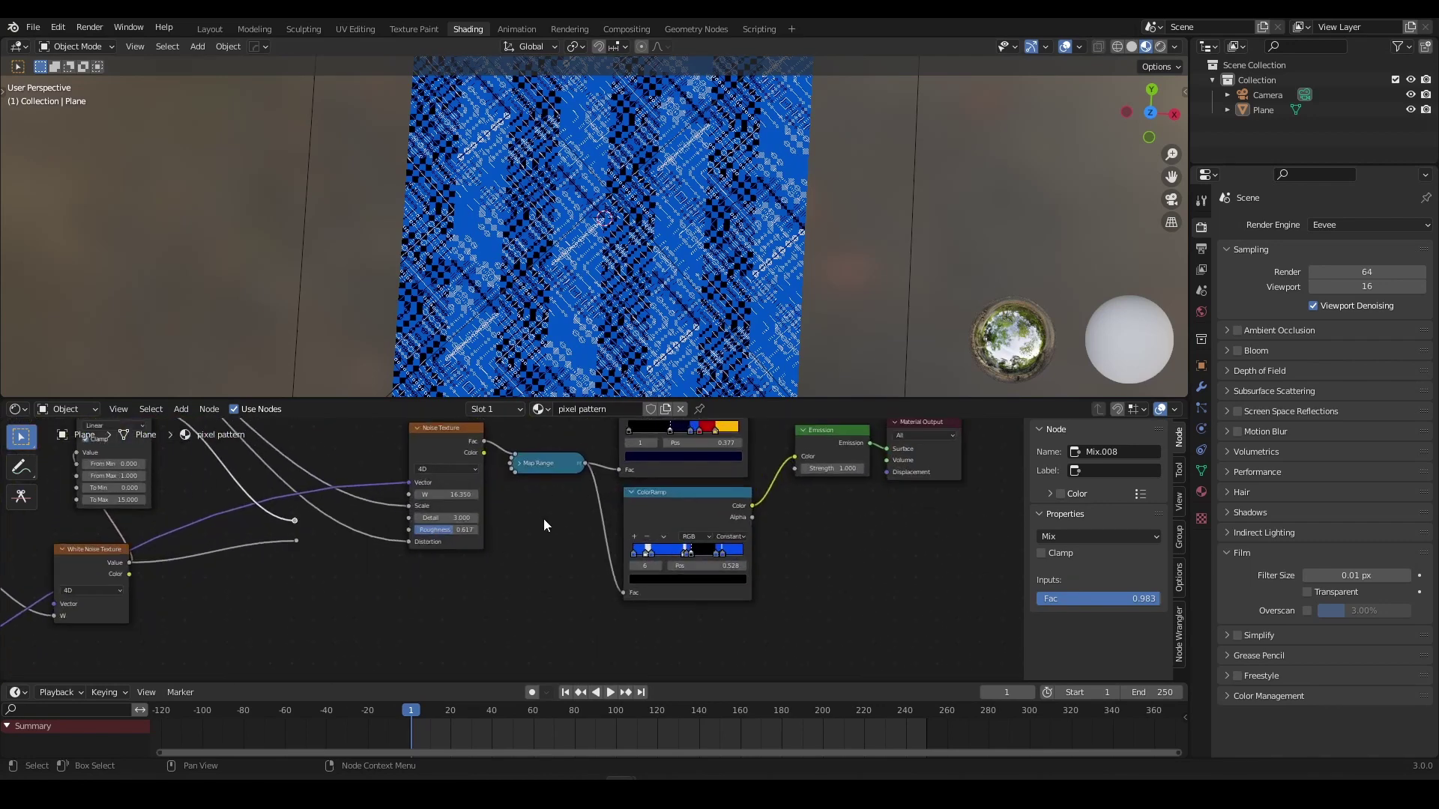
{"action": "scroll", "coordinate": [544, 520], "scroll_direction": "up", "scroll_amount": 4}
{"action": "mouse_move", "coordinate": [545, 517]}
{"action": "middle_mouse_down"}
{"action": "mouse_move", "coordinate": [456, 599]}
{"action": "mouse_move", "coordinate": [541, 537]}
{"action": "middle_mouse_up"}
{"action": "scroll", "coordinate": [541, 537], "scroll_direction": "down", "scroll_amount": 4}
{"action": "scroll", "coordinate": [535, 537], "scroll_direction": "up", "scroll_amount": 4}
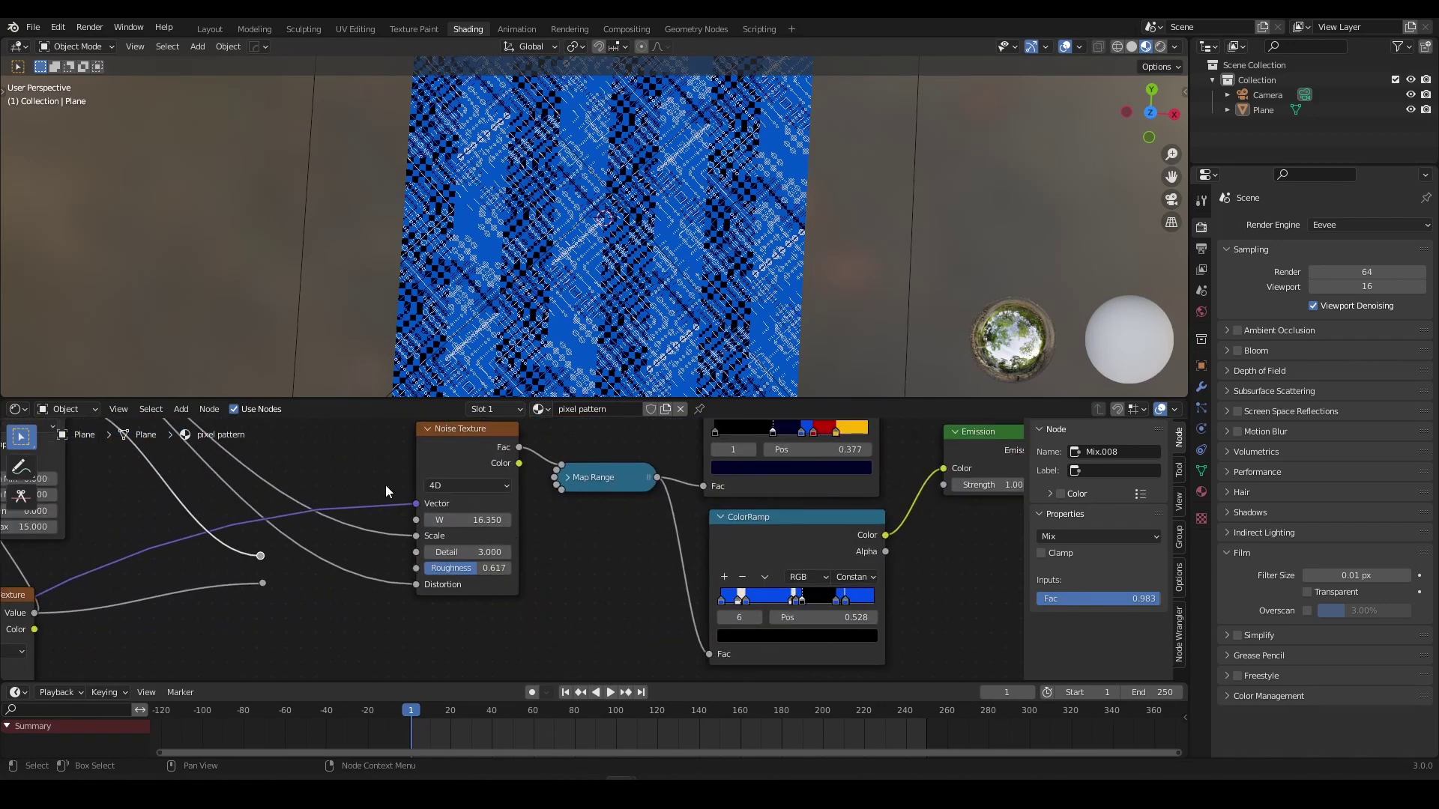
{"action": "middle_click_drag", "start_coordinate": [365, 474], "coordinate": [573, 568]}
{"action": "scroll", "coordinate": [541, 466], "scroll_direction": "down", "scroll_amount": 5}
{"action": "scroll", "coordinate": [511, 548], "scroll_direction": "up", "scroll_amount": 4}
{"action": "scroll", "coordinate": [563, 560], "scroll_direction": "down", "scroll_amount": 5}
{"action": "middle_click_drag", "start_coordinate": [468, 498], "coordinate": [514, 470]}
{"action": "scroll", "coordinate": [540, 519], "scroll_direction": "up", "scroll_amount": 1}
{"action": "scroll", "coordinate": [547, 516], "scroll_direction": "up", "scroll_amount": 2}
{"action": "scroll", "coordinate": [558, 521], "scroll_direction": "down", "scroll_amount": 3}
{"action": "scroll", "coordinate": [524, 475], "scroll_direction": "up", "scroll_amount": 2}
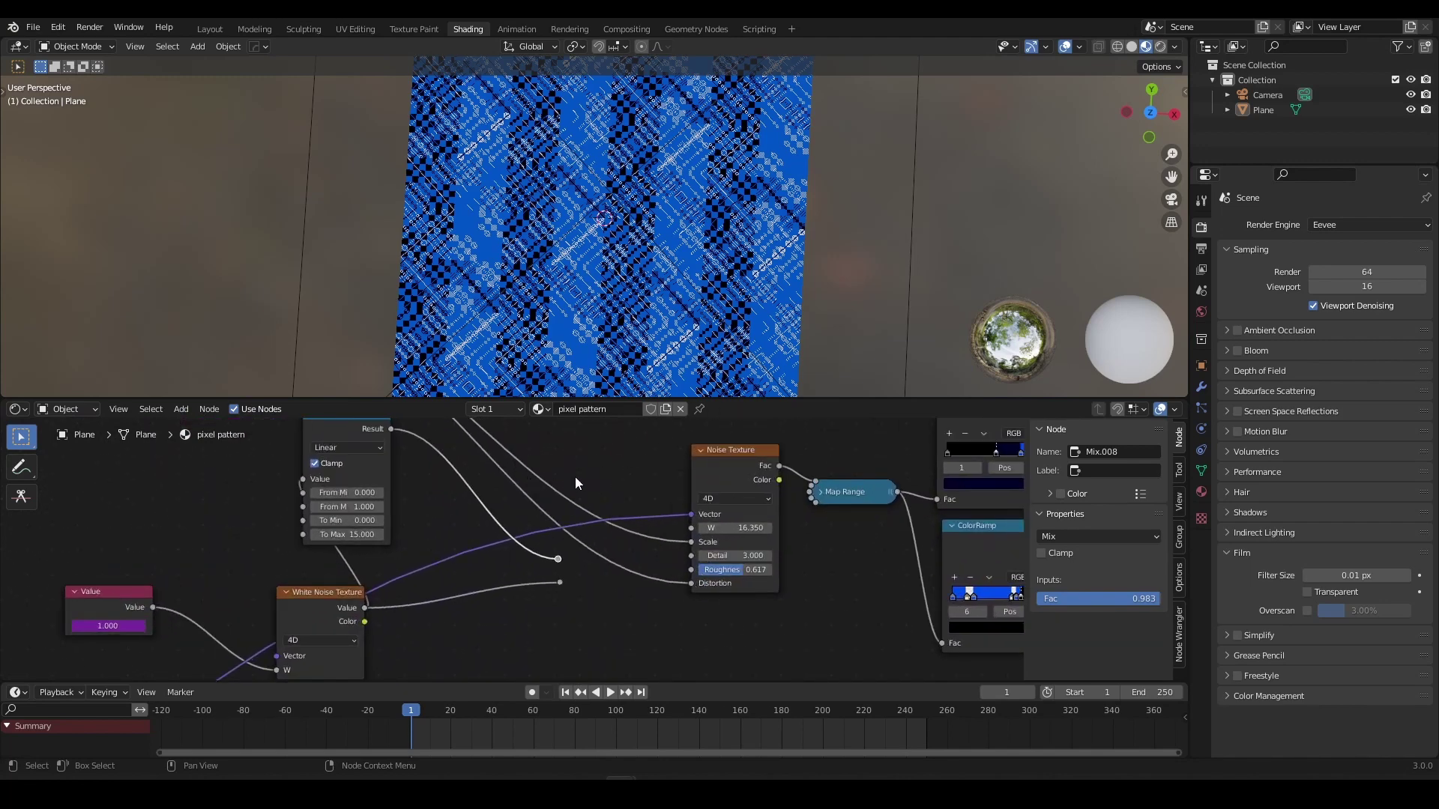
Add a reroute point on the links into the Noise Texture's Scale and Distortion, and reconnect the Scale link to W.
{"action": "middle_click_drag", "start_coordinate": [512, 447], "coordinate": [501, 488]}
{"action": "scroll", "coordinate": [501, 488], "scroll_direction": "up", "scroll_amount": 2}
{"action": "right_click_drag", "start_coordinate": [477, 537], "coordinate": [479, 535], "text": "shift"}
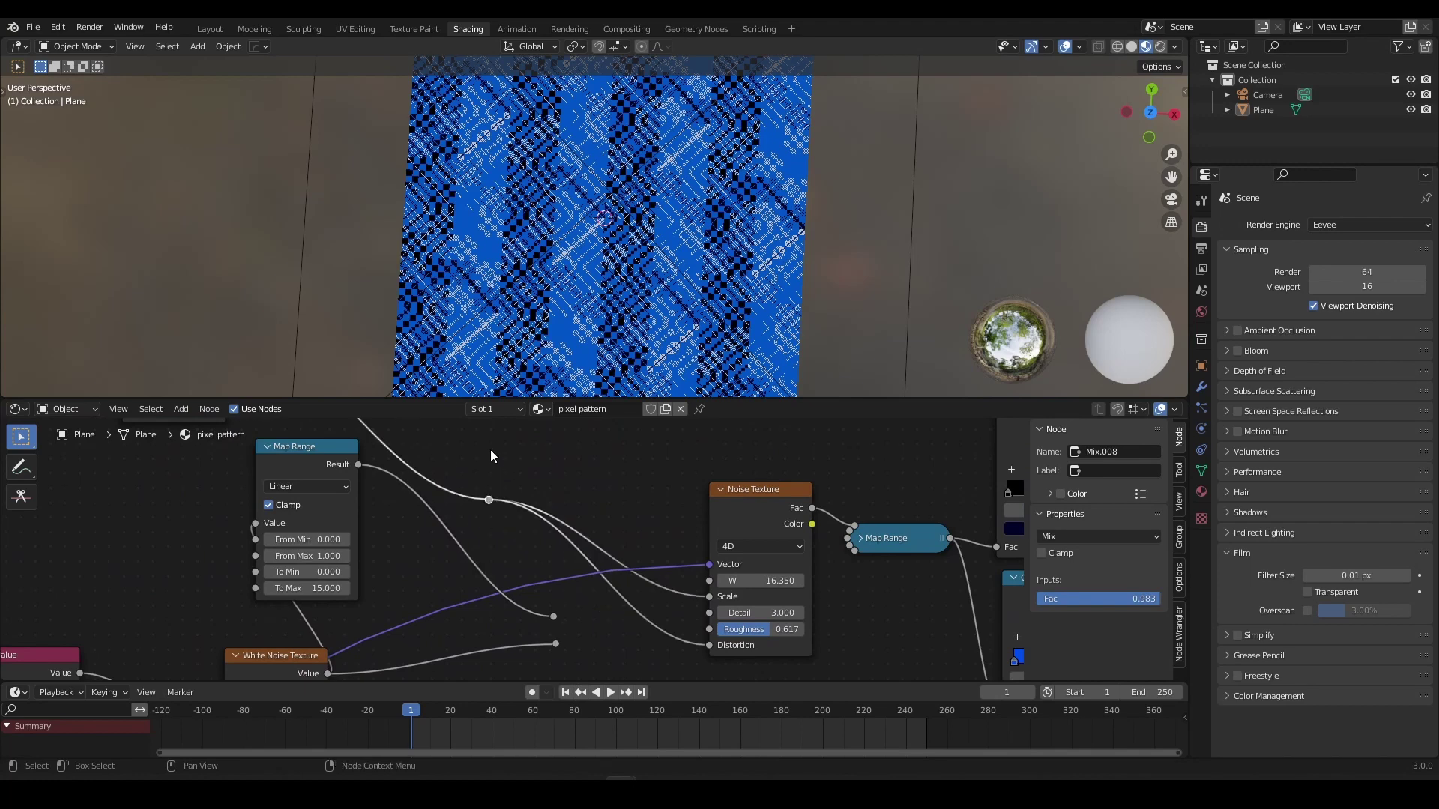
{"action": "mouse_move", "coordinate": [515, 472]}
{"action": "middle_mouse_down"}
{"action": "mouse_move", "coordinate": [589, 598]}
{"action": "mouse_move", "coordinate": [442, 466]}
{"action": "middle_mouse_up"}
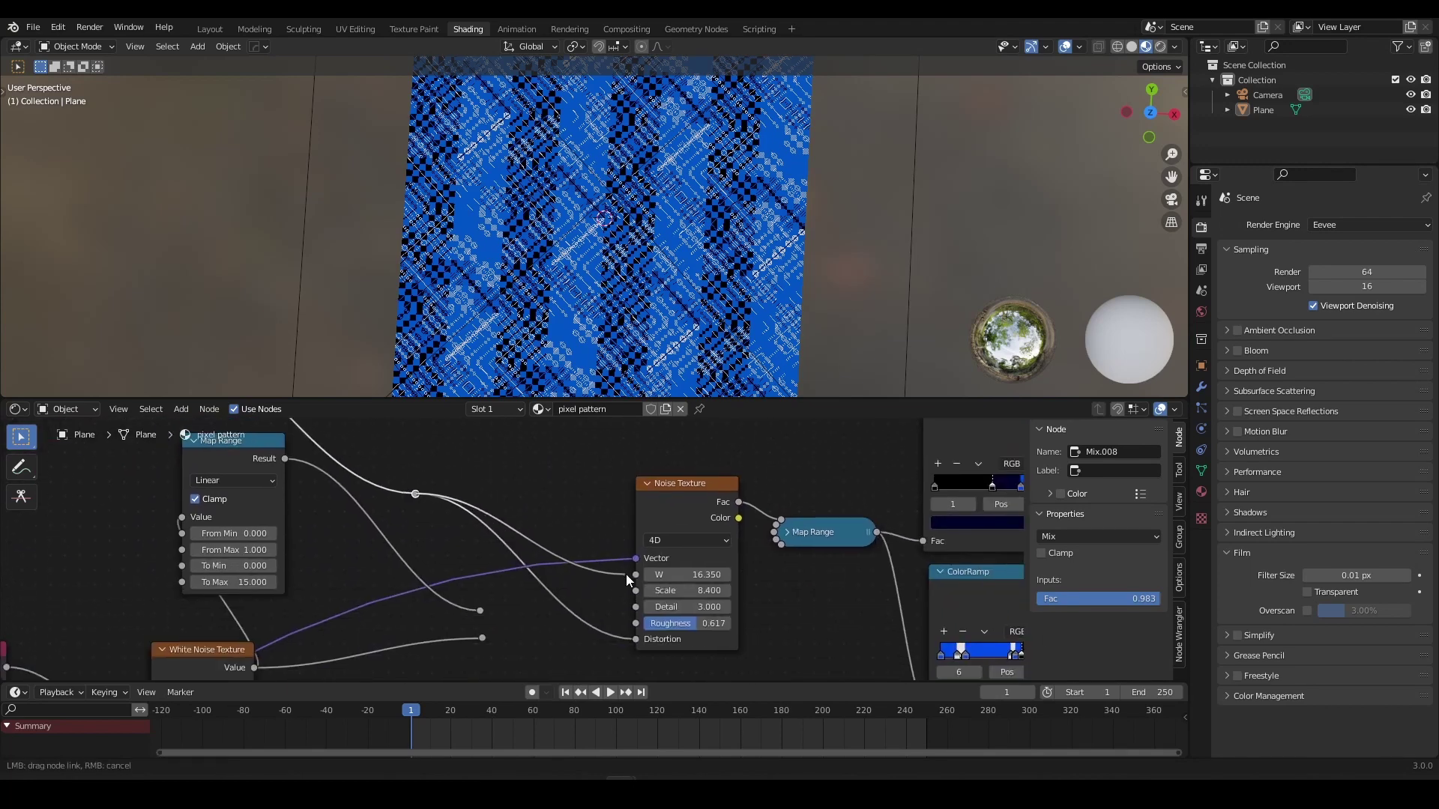
{"action": "left_click_drag", "start_coordinate": [627, 574], "coordinate": [634, 574]}
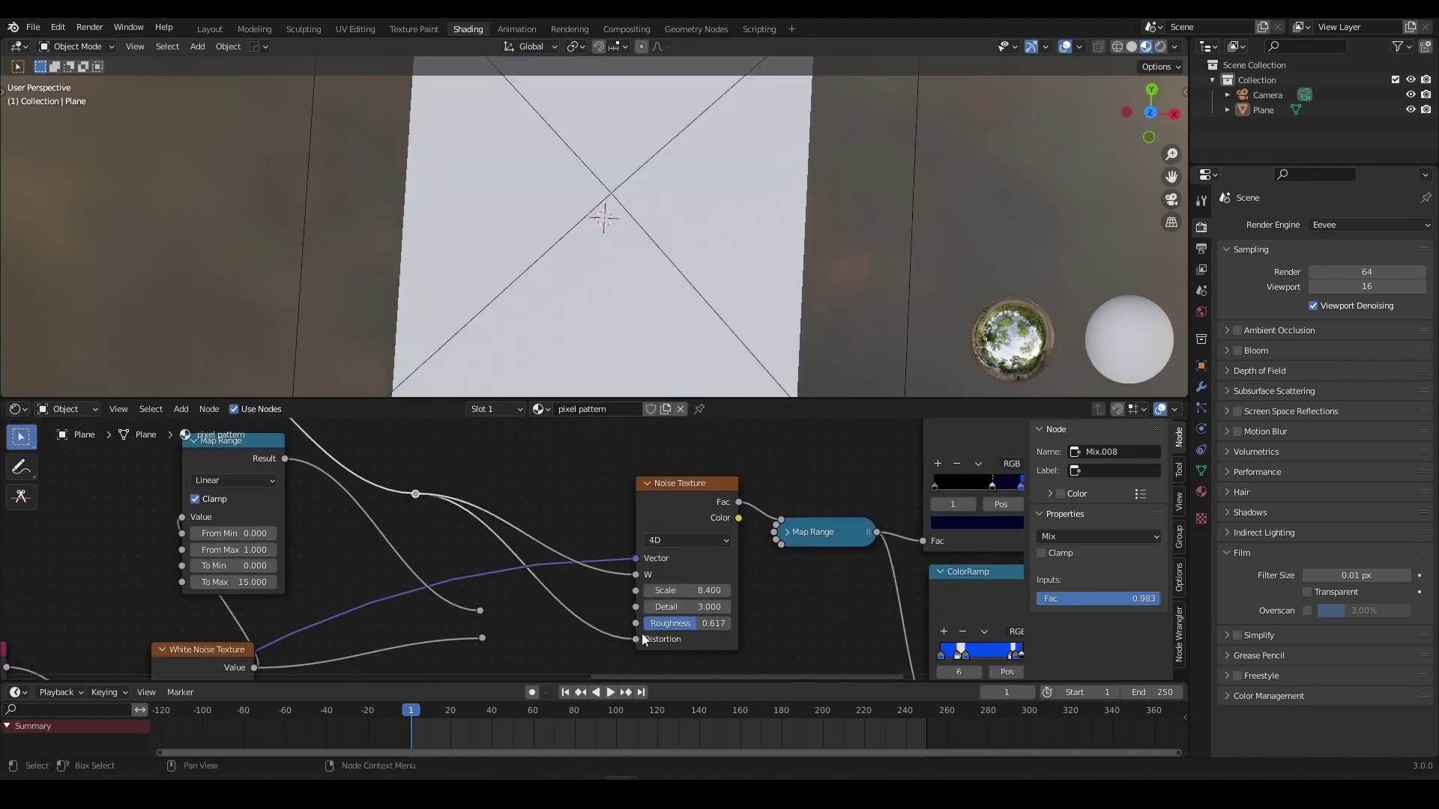
Cut the link into the Noise Texture's Distortion input, shift the node slightly and play the animation.
{"action": "left_click", "coordinate": [576, 586]}
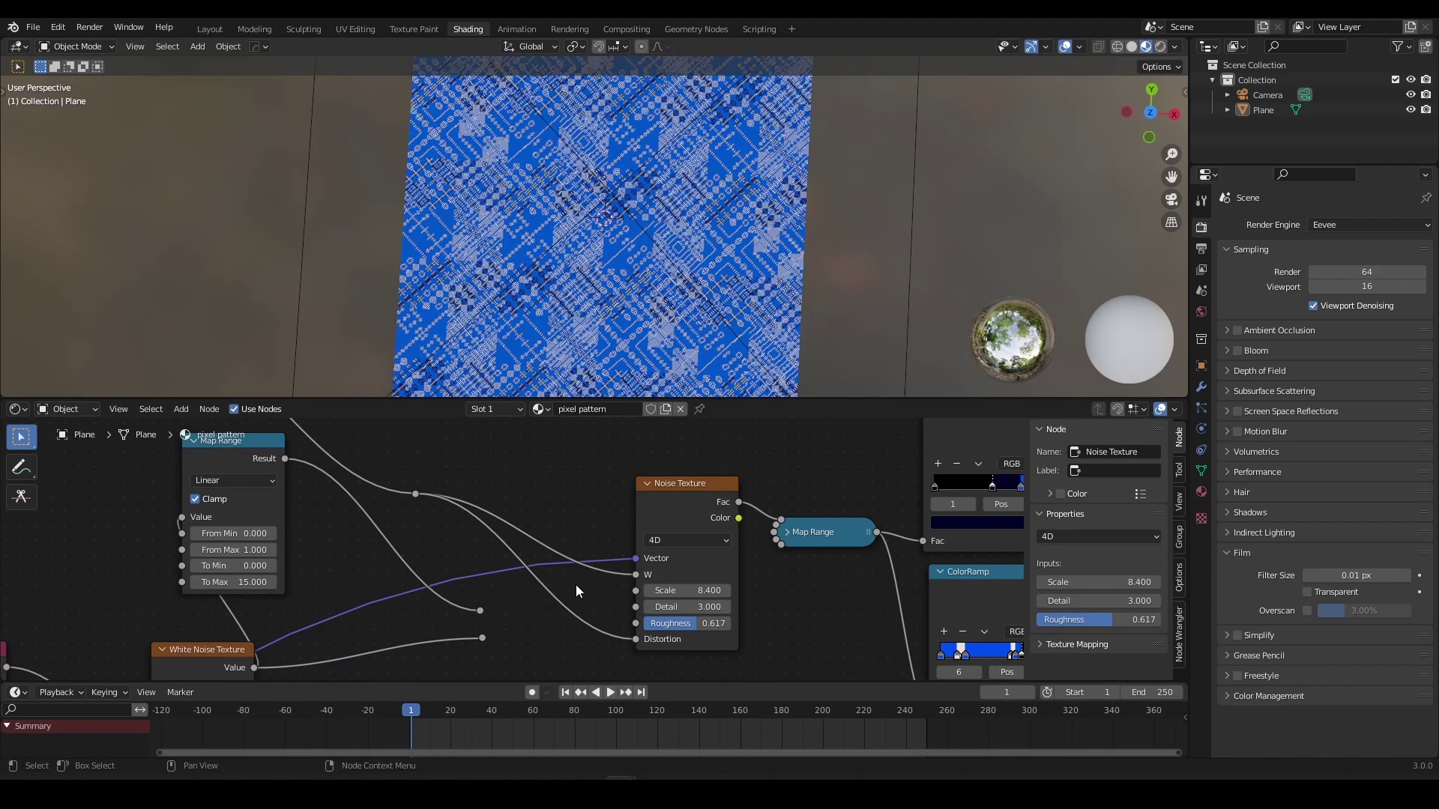
{"action": "left_click_drag", "start_coordinate": [566, 515], "coordinate": [577, 525]}
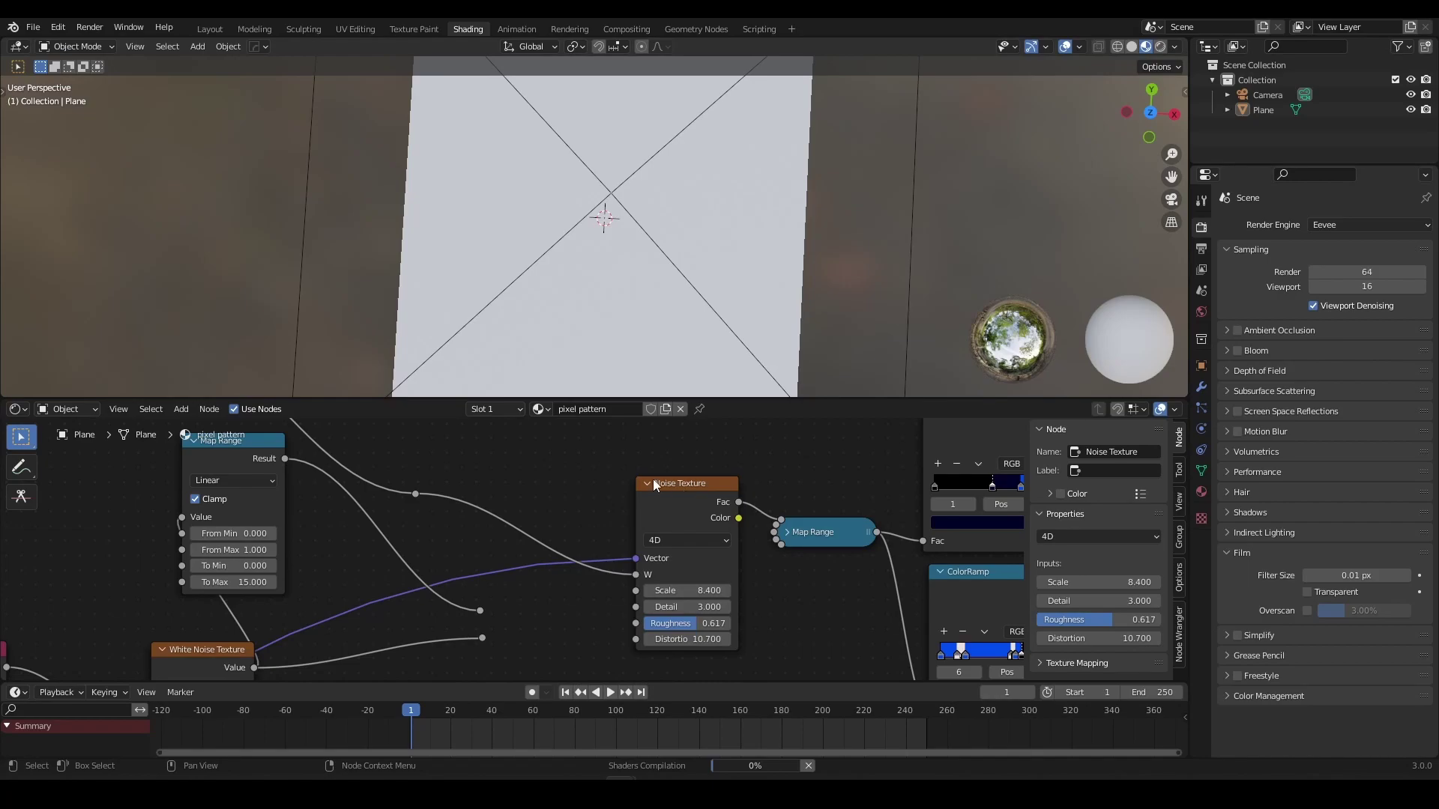
{"action": "left_click_drag", "start_coordinate": [654, 485], "coordinate": [617, 476]}
{"action": "key", "text": "space"}
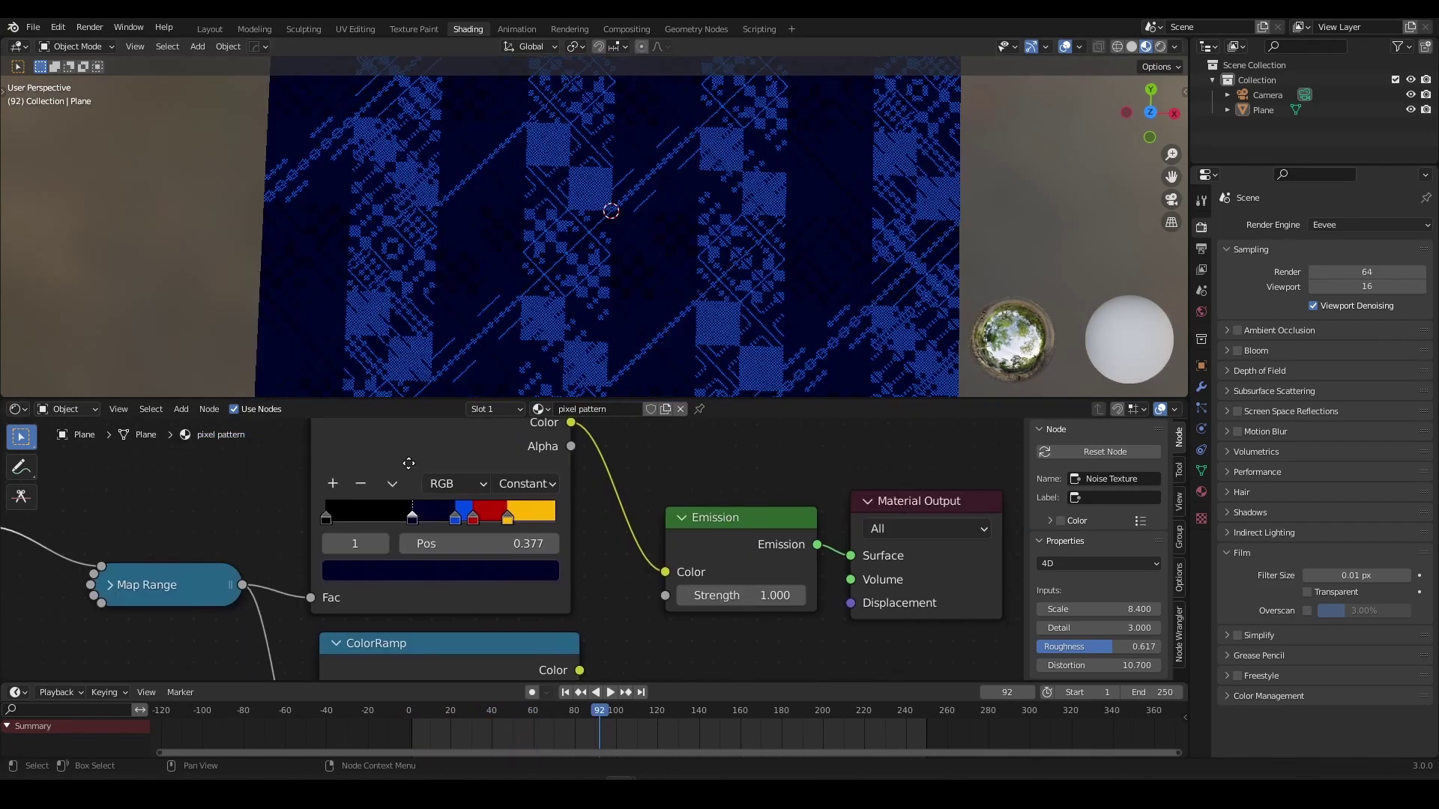
Flip the color ramp that feeds the Emission shader.
{"action": "middle_click_drag", "start_coordinate": [408, 464], "coordinate": [438, 478]}
{"action": "scroll", "coordinate": [430, 468], "scroll_direction": "down", "scroll_amount": 3}
{"action": "scroll", "coordinate": [438, 466], "scroll_direction": "up", "scroll_amount": 2}
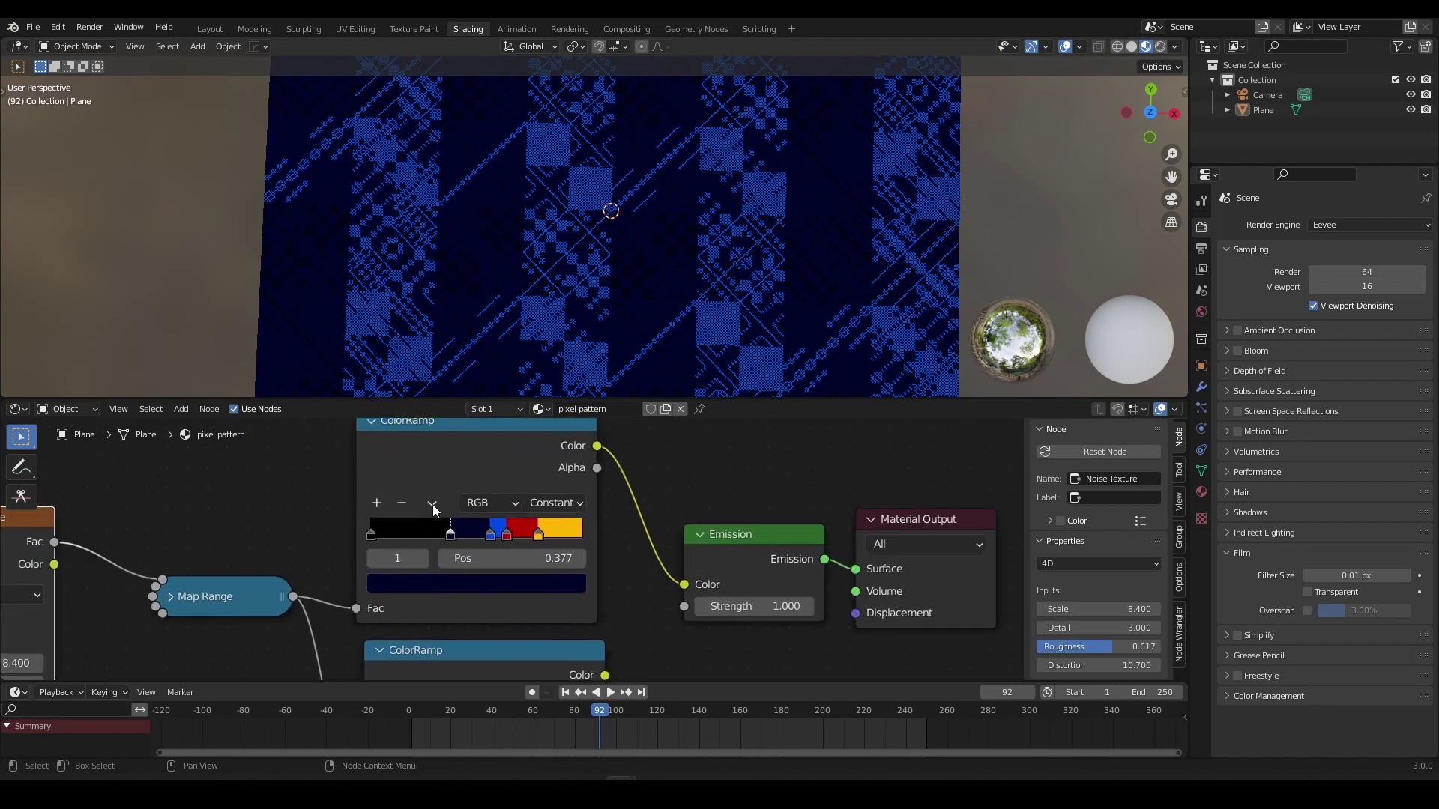
{"action": "left_click", "coordinate": [432, 504]}
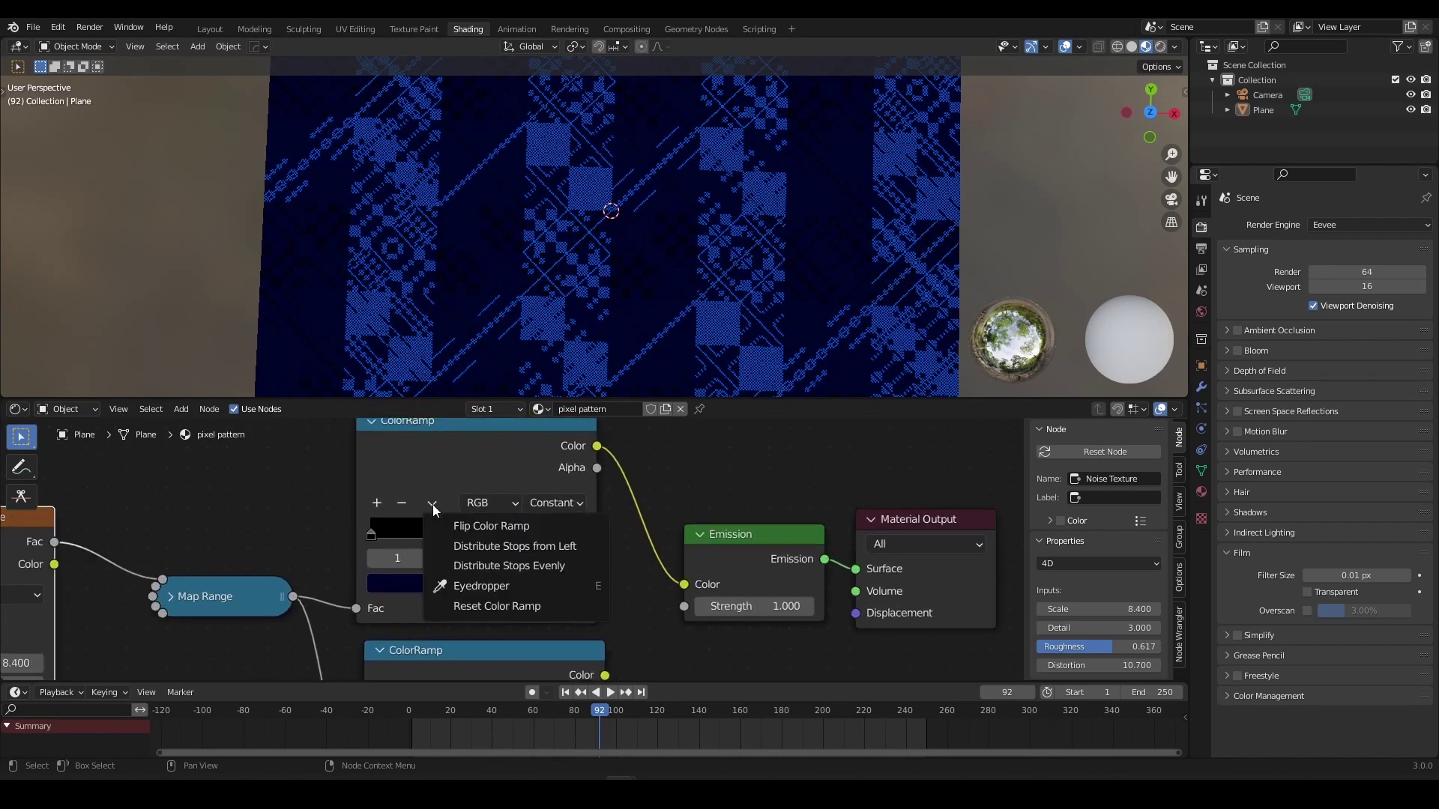
{"action": "left_click", "coordinate": [466, 525]}
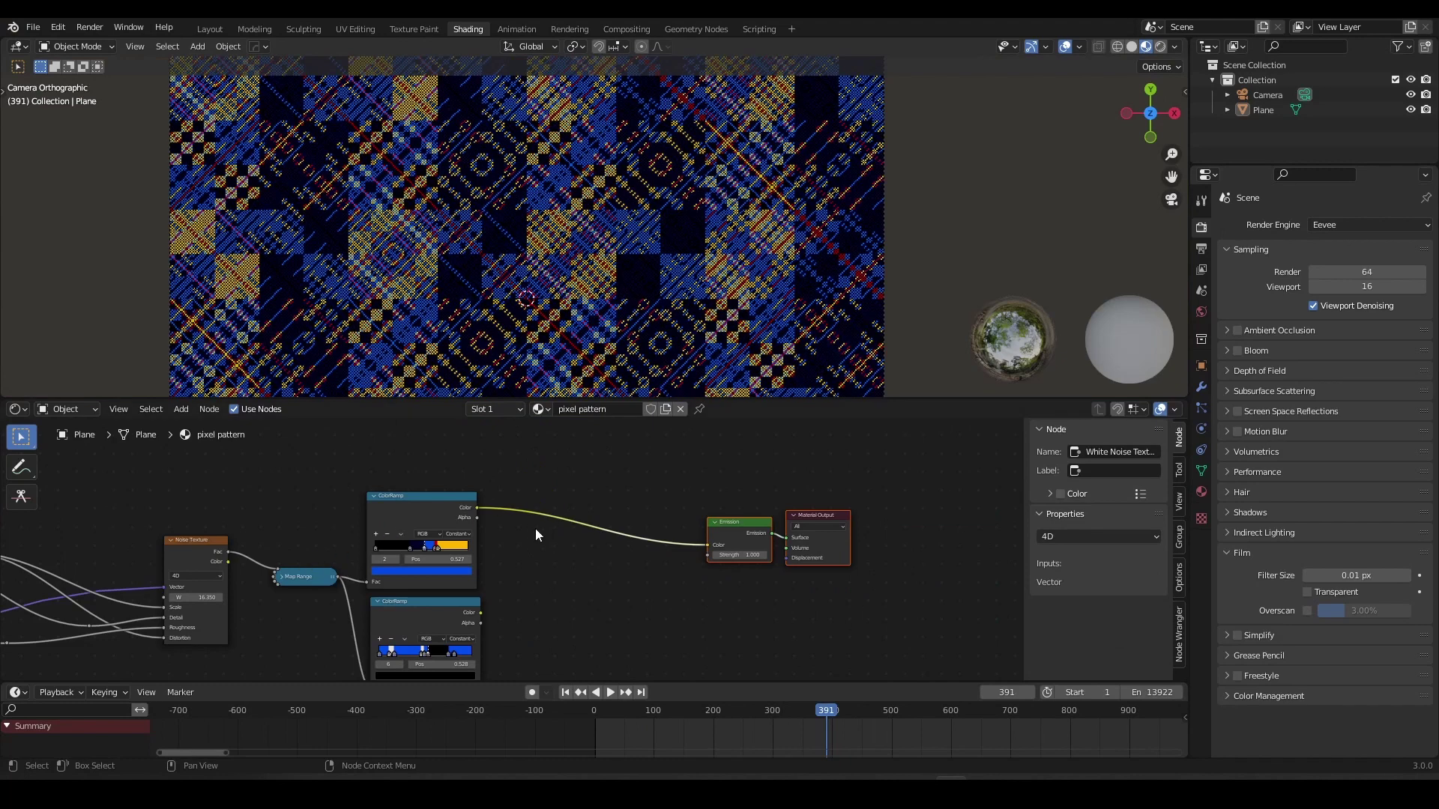
Reposition the ColorRamp feeding the Emission shader and play the animation from frame 391 to preview the pattern.
{"action": "left_click_drag", "start_coordinate": [455, 504], "coordinate": [450, 498]}
{"action": "left_click", "coordinate": [513, 472]}
{"action": "scroll", "coordinate": [552, 460], "scroll_direction": "down", "scroll_amount": 1}
{"action": "scroll", "coordinate": [493, 449], "scroll_direction": "up", "scroll_amount": 2}
{"action": "middle_click_drag", "start_coordinate": [551, 459], "coordinate": [468, 495]}
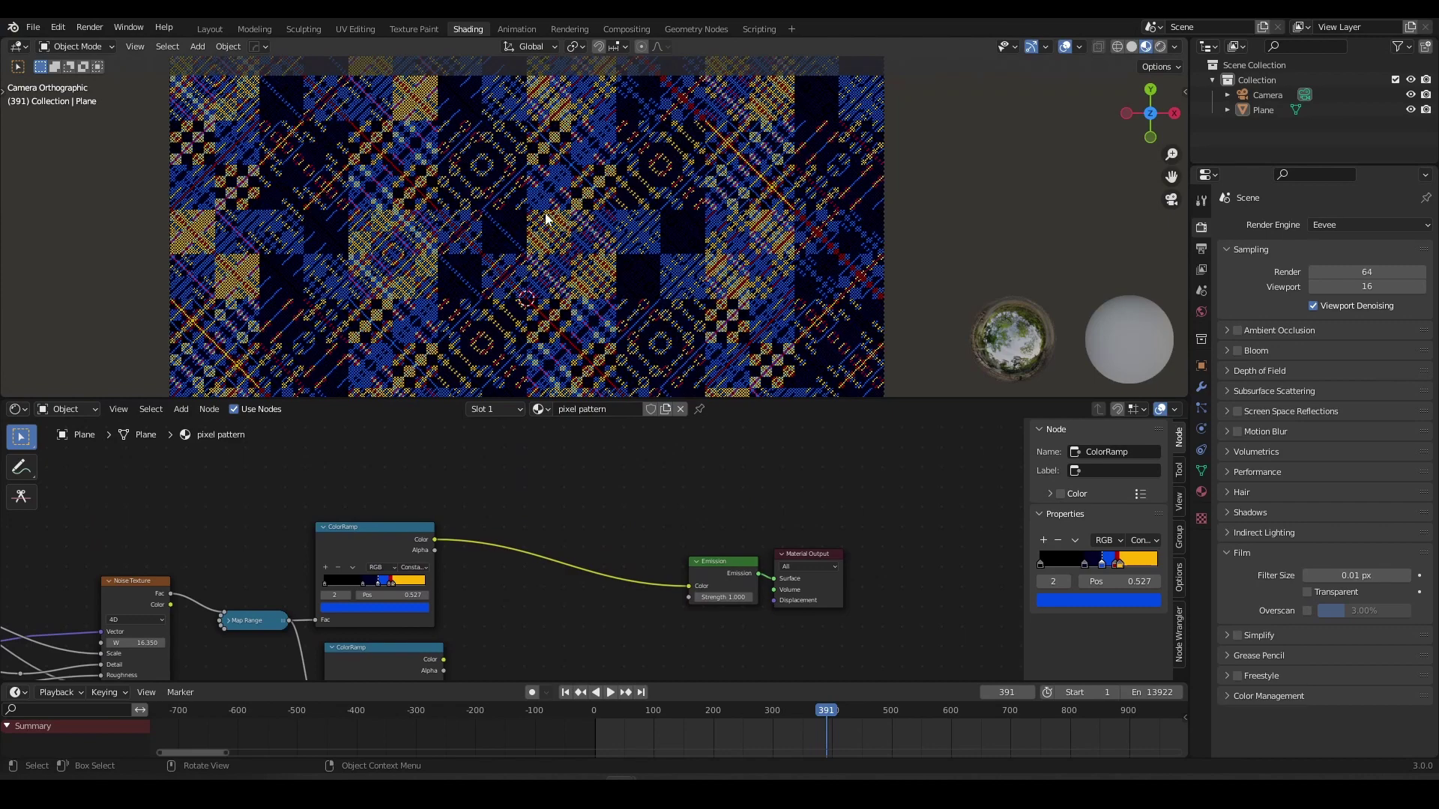
{"action": "key", "text": "space"}
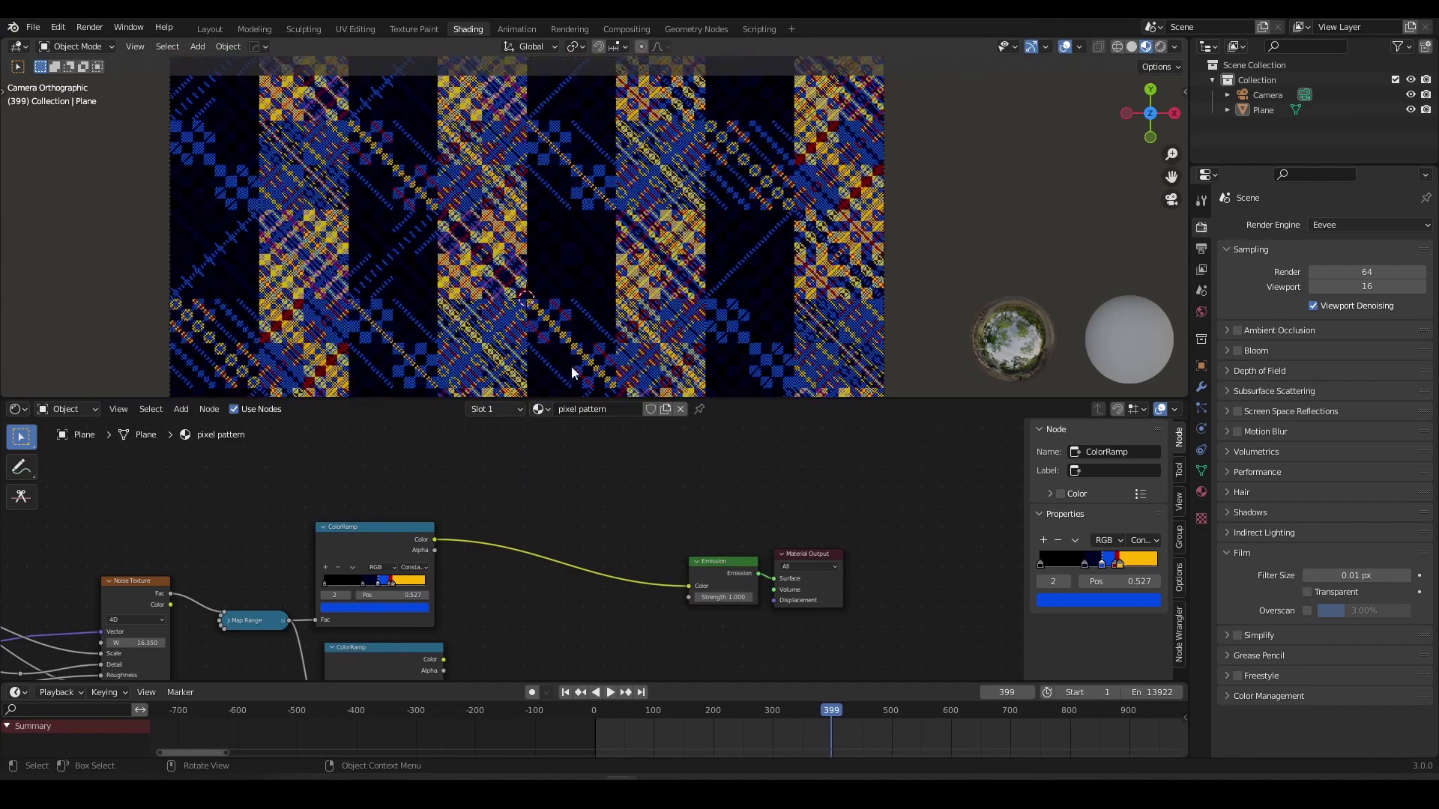
Insert a Hue Saturation Value node on the link between the upper ColorRamp and the Emission shader.
{"action": "mouse_move", "coordinate": [500, 492]}
{"action": "middle_mouse_down"}
{"action": "mouse_move", "coordinate": [537, 469]}
{"action": "mouse_move", "coordinate": [496, 492]}
{"action": "mouse_move", "coordinate": [488, 469]}
{"action": "middle_mouse_up"}
{"action": "scroll", "coordinate": [496, 492], "scroll_direction": "up", "scroll_amount": 1}
{"action": "key", "text": "shift+a"}
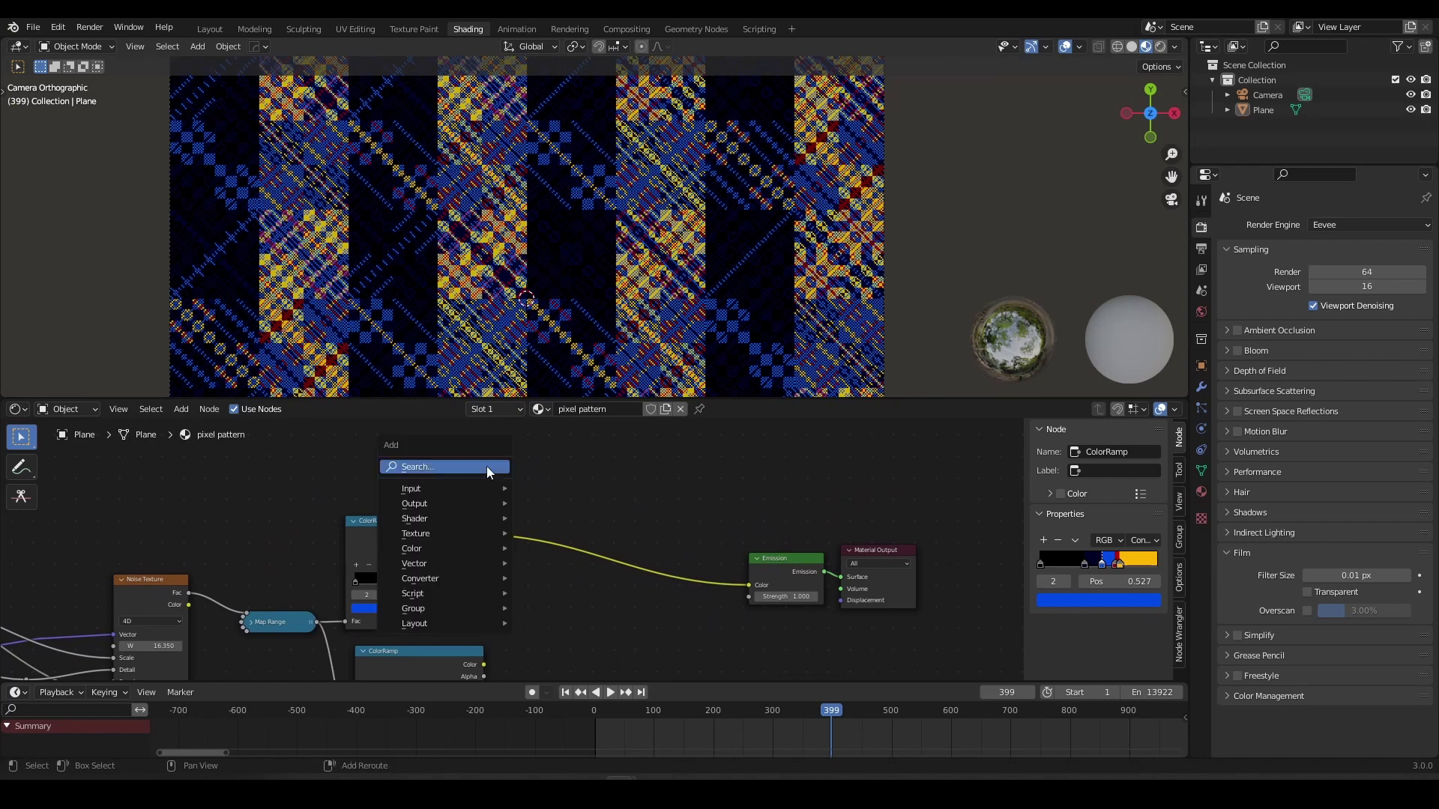
{"action": "left_click", "coordinate": [487, 466]}
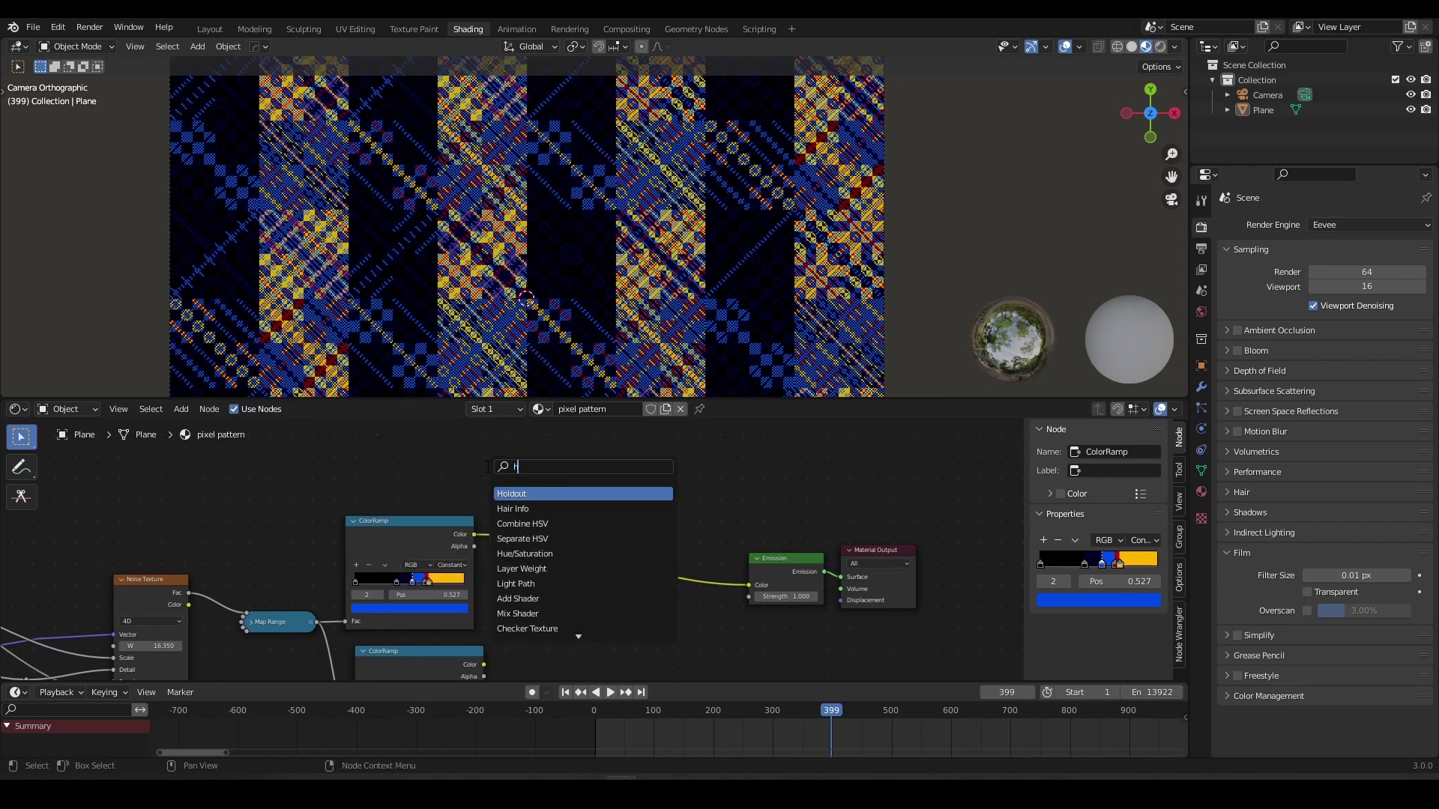
{"action": "left_click", "coordinate": [521, 493]}
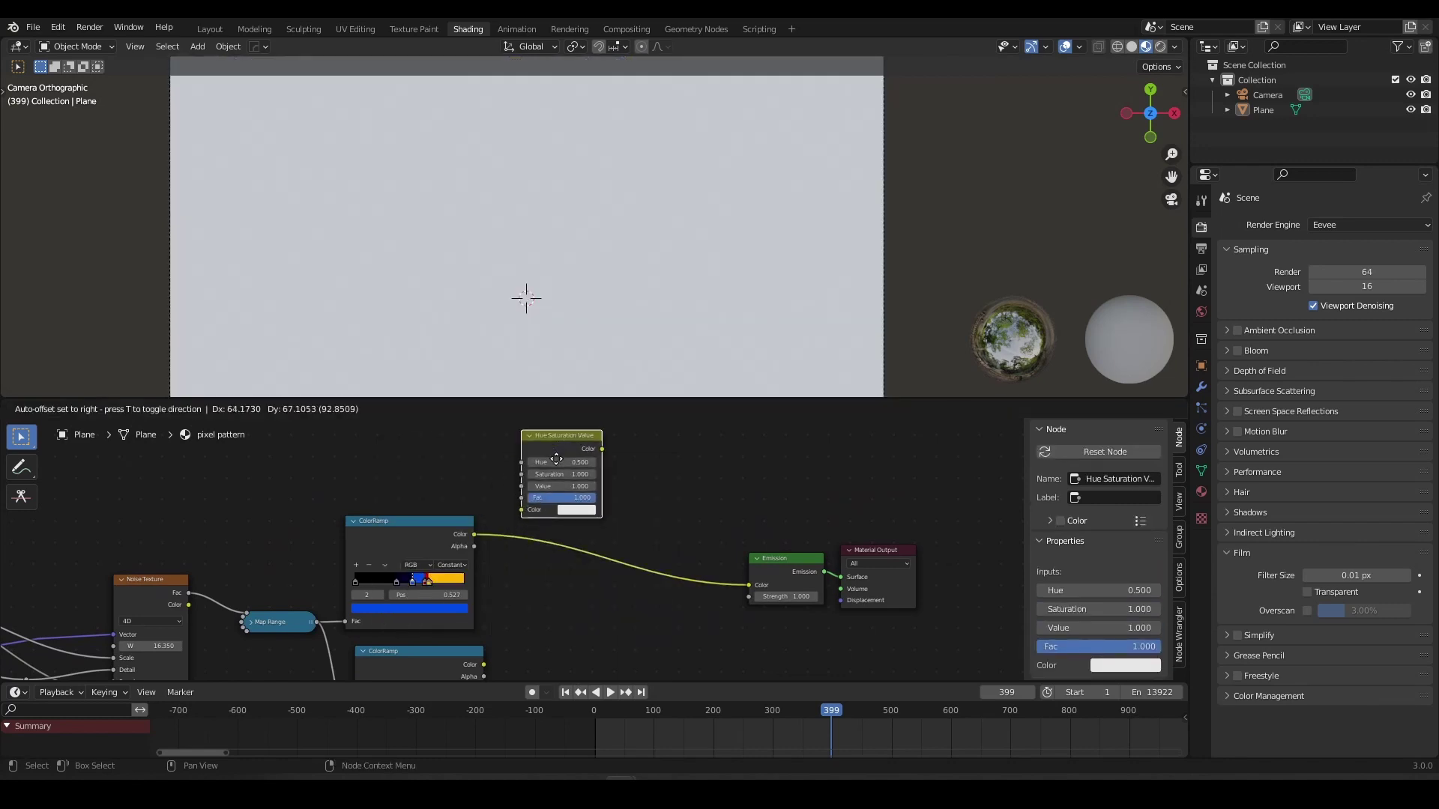
{"action": "left_click", "coordinate": [605, 487]}
{"action": "left_click_drag", "start_coordinate": [602, 503], "coordinate": [594, 475]}
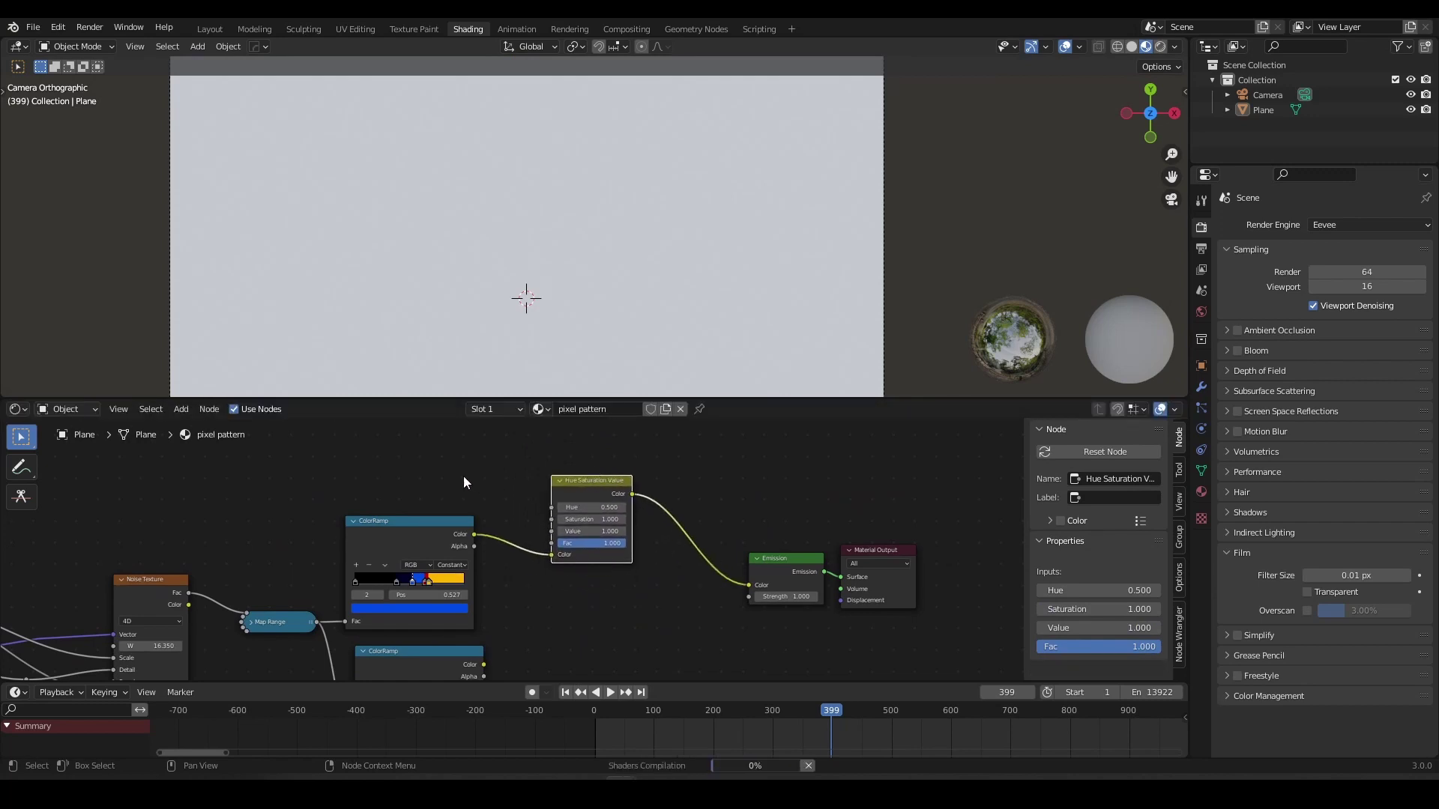
Add a Value node above the ColorRamp and drive its value with #frame.
{"action": "middle_click_drag", "start_coordinate": [382, 477], "coordinate": [428, 511]}
{"action": "scroll", "coordinate": [427, 486], "scroll_direction": "up", "scroll_amount": 3}
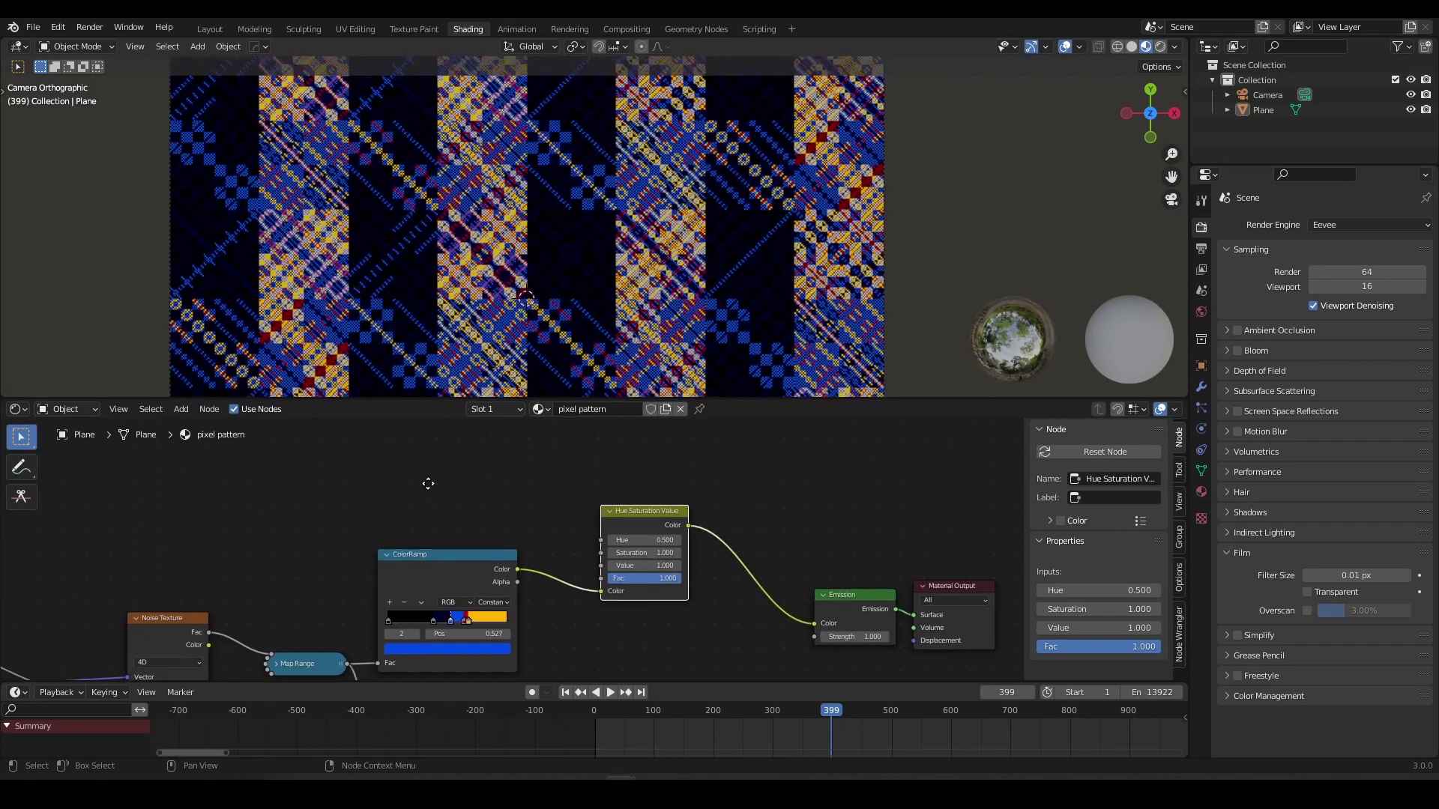
{"action": "key", "text": "shift+a"}
{"action": "left_click", "coordinate": [415, 456]}
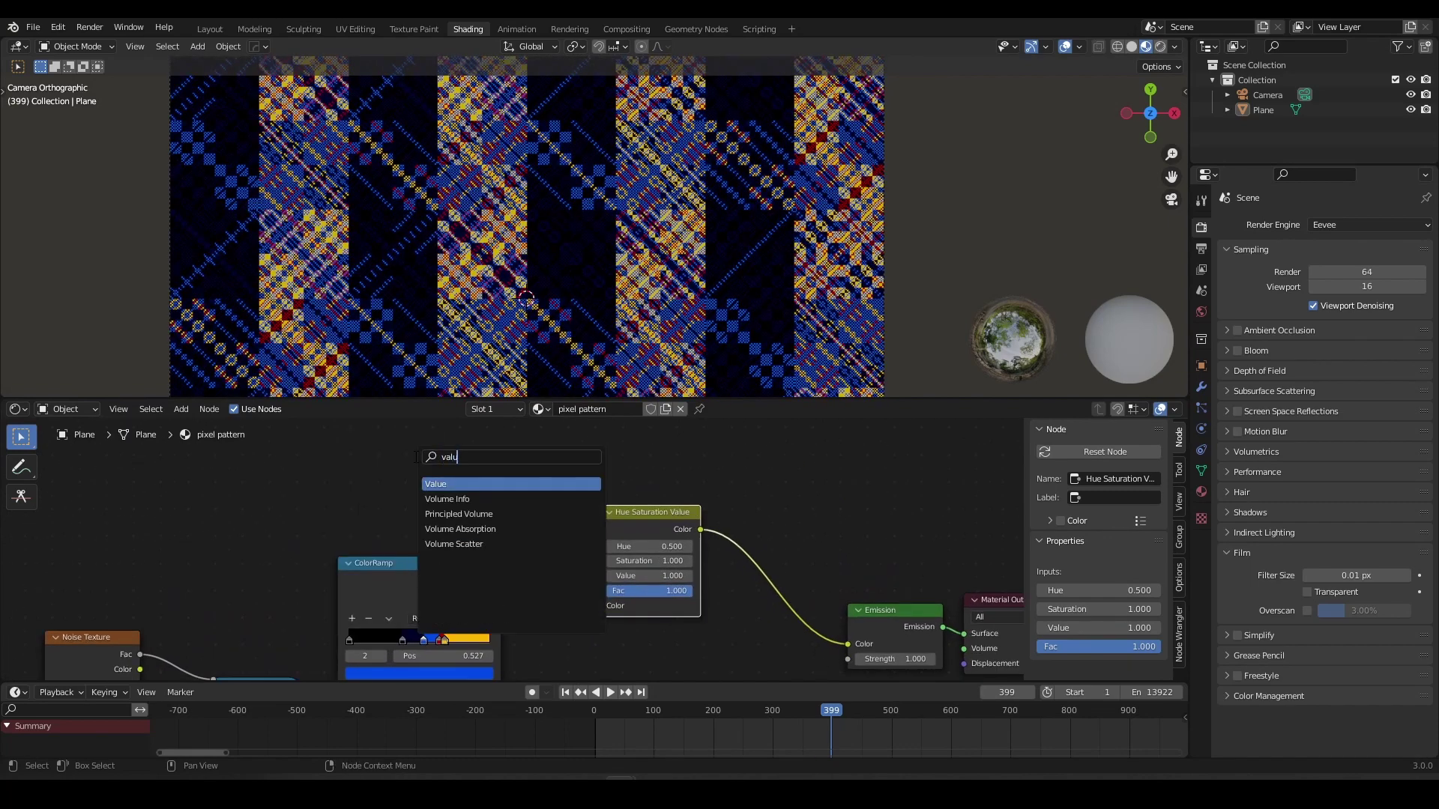
{"action": "key", "text": "Return"}
{"action": "left_click", "coordinate": [342, 470]}
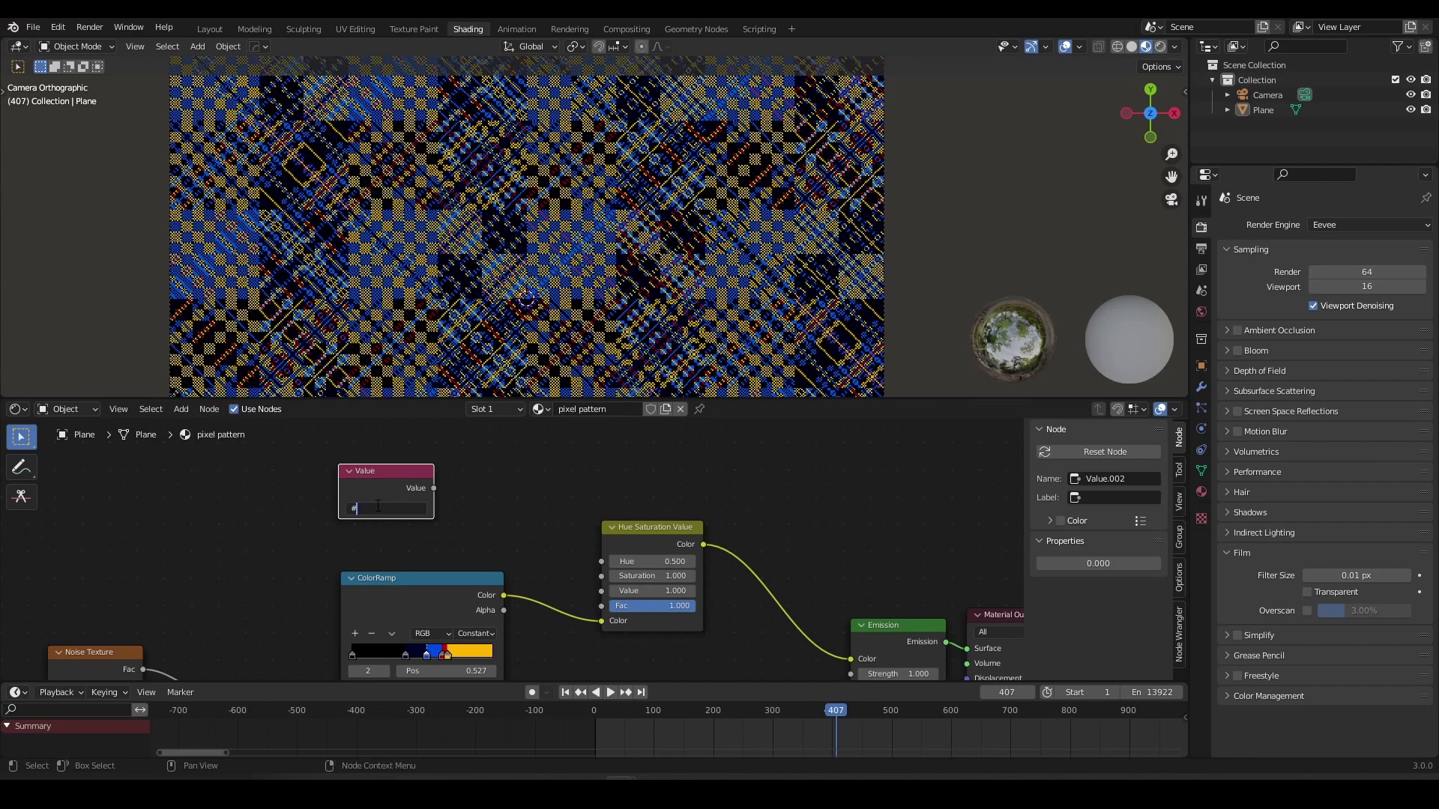
{"action": "type", "text": "me"}
{"action": "key", "text": "Return"}
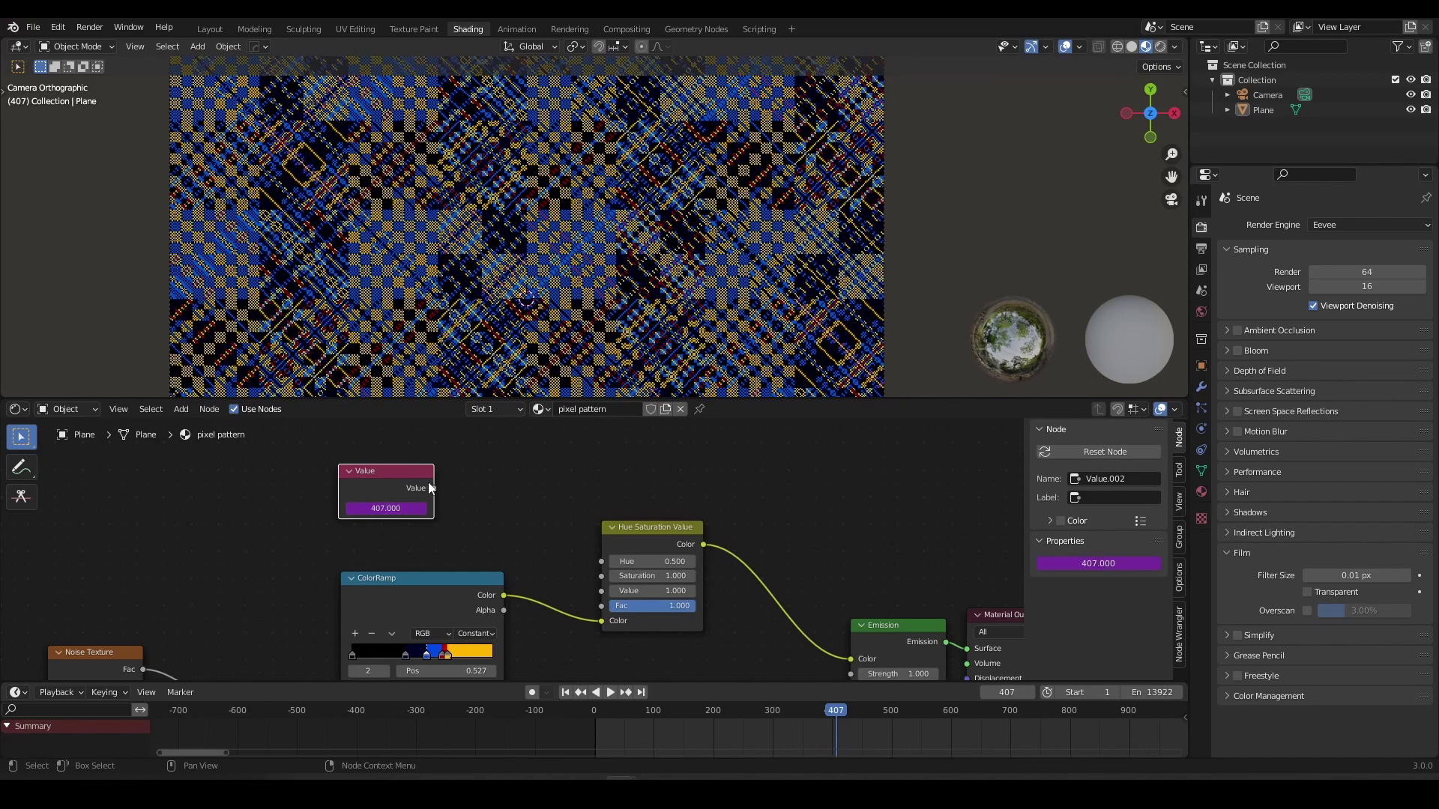
Connect the frame-driven Value node to the Hue input of Hue Saturation Value and move it away to make room.
{"action": "left_click_drag", "start_coordinate": [608, 556], "coordinate": [608, 556]}
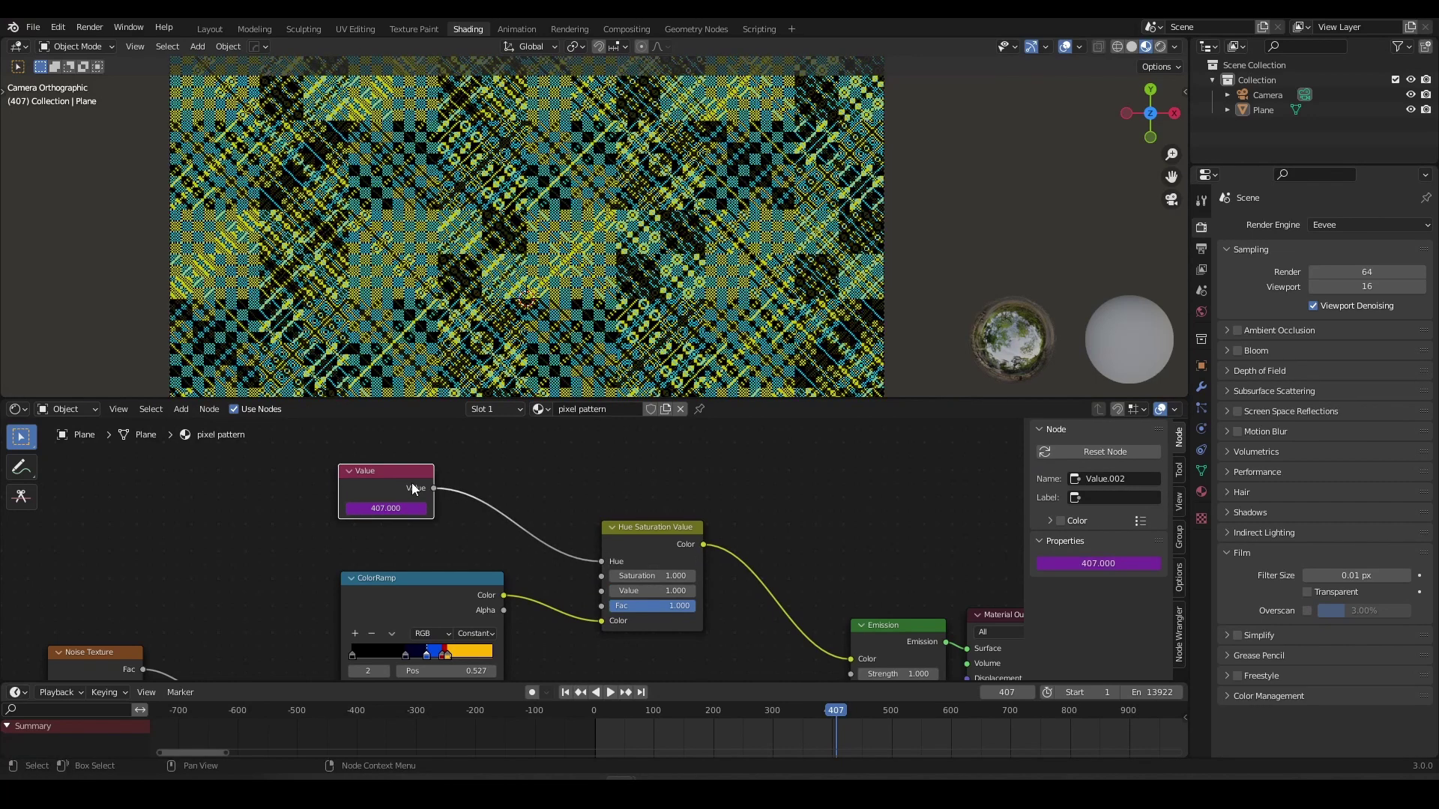
{"action": "left_click_drag", "start_coordinate": [412, 484], "coordinate": [379, 493]}
{"action": "scroll", "coordinate": [471, 474], "scroll_direction": "up", "scroll_amount": 1}
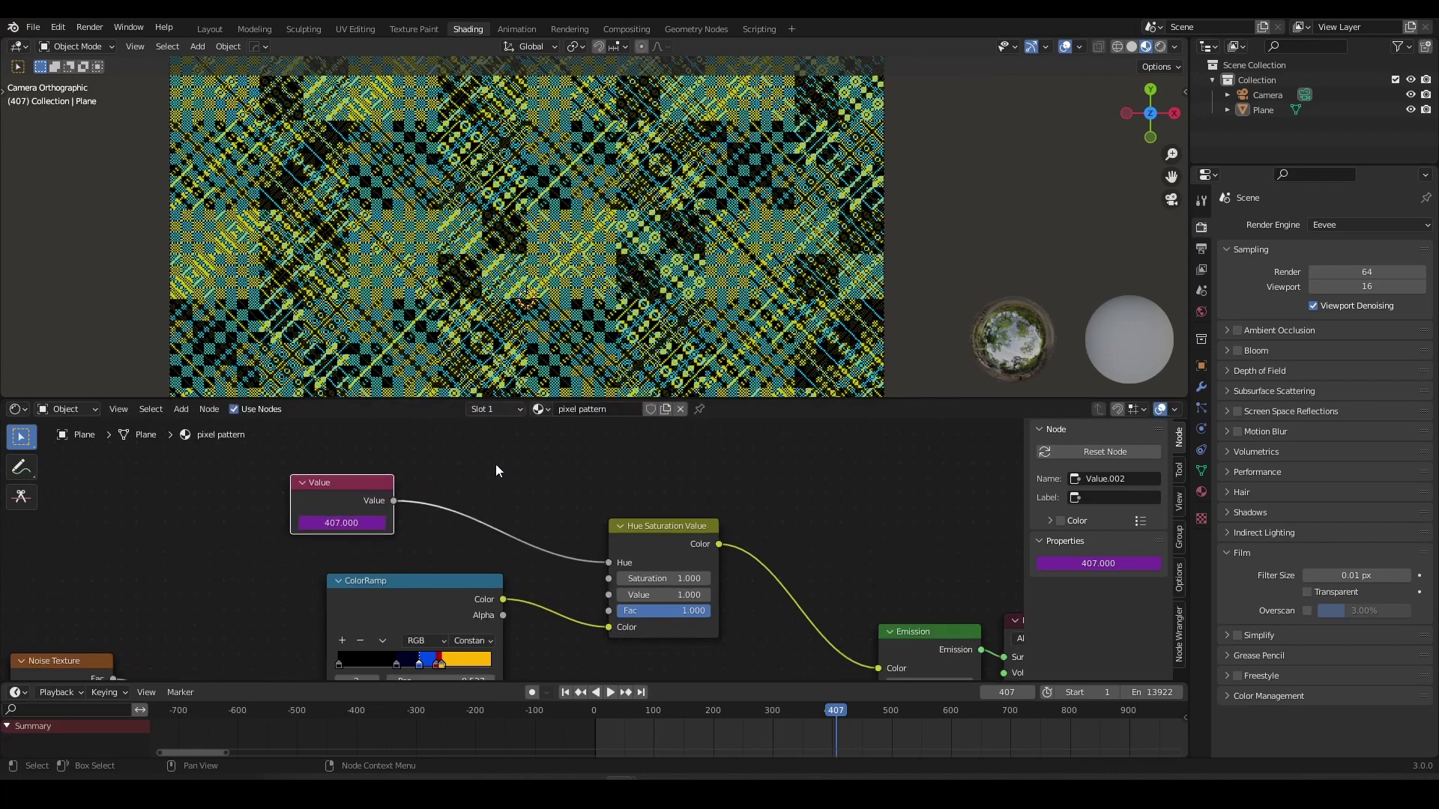
Insert a White Noise Texture between the Value node and the Hue input, and set it to 4D with the value feeding W.
{"action": "key", "text": "shift+a"}
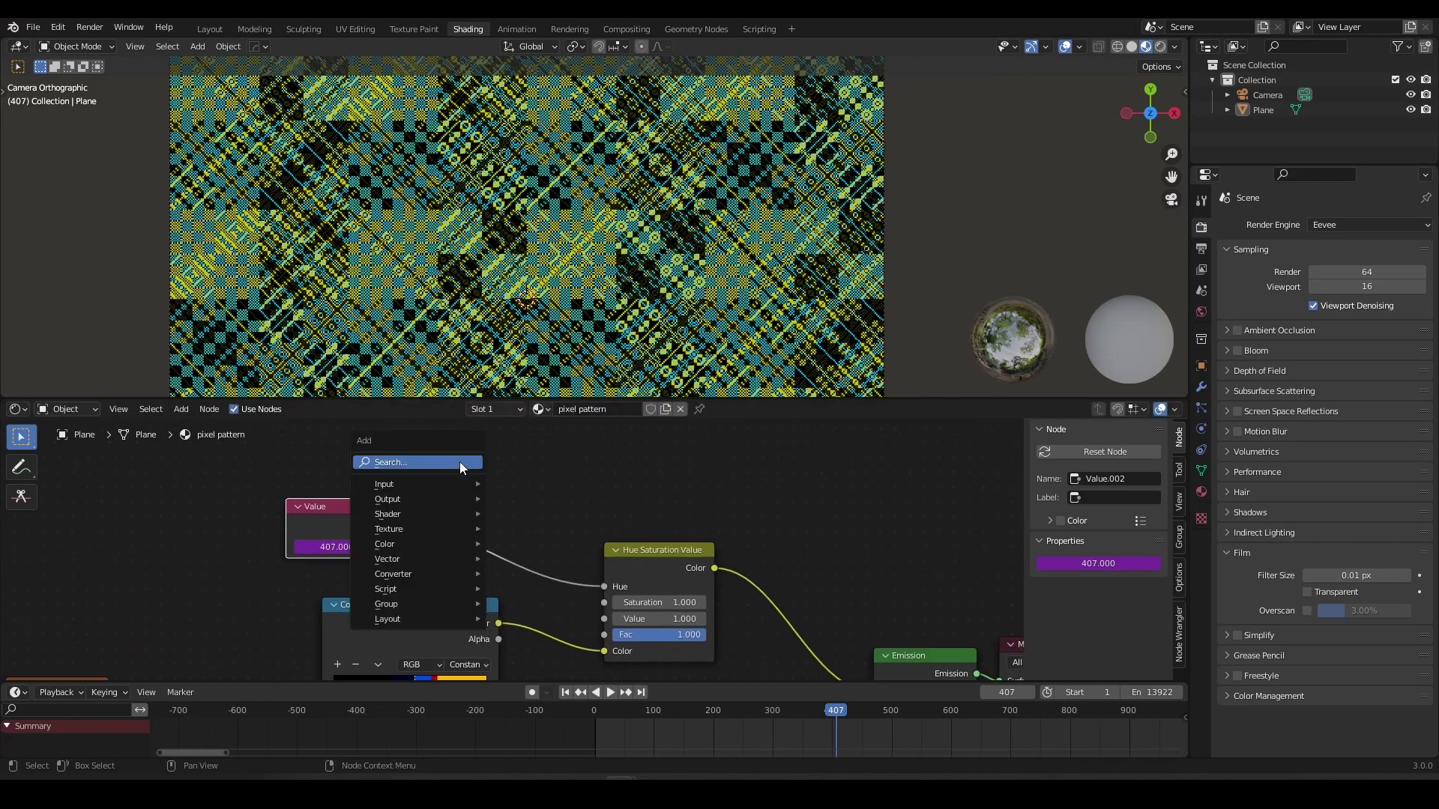
{"action": "left_click", "coordinate": [460, 462]}
{"action": "type", "text": "whi"}
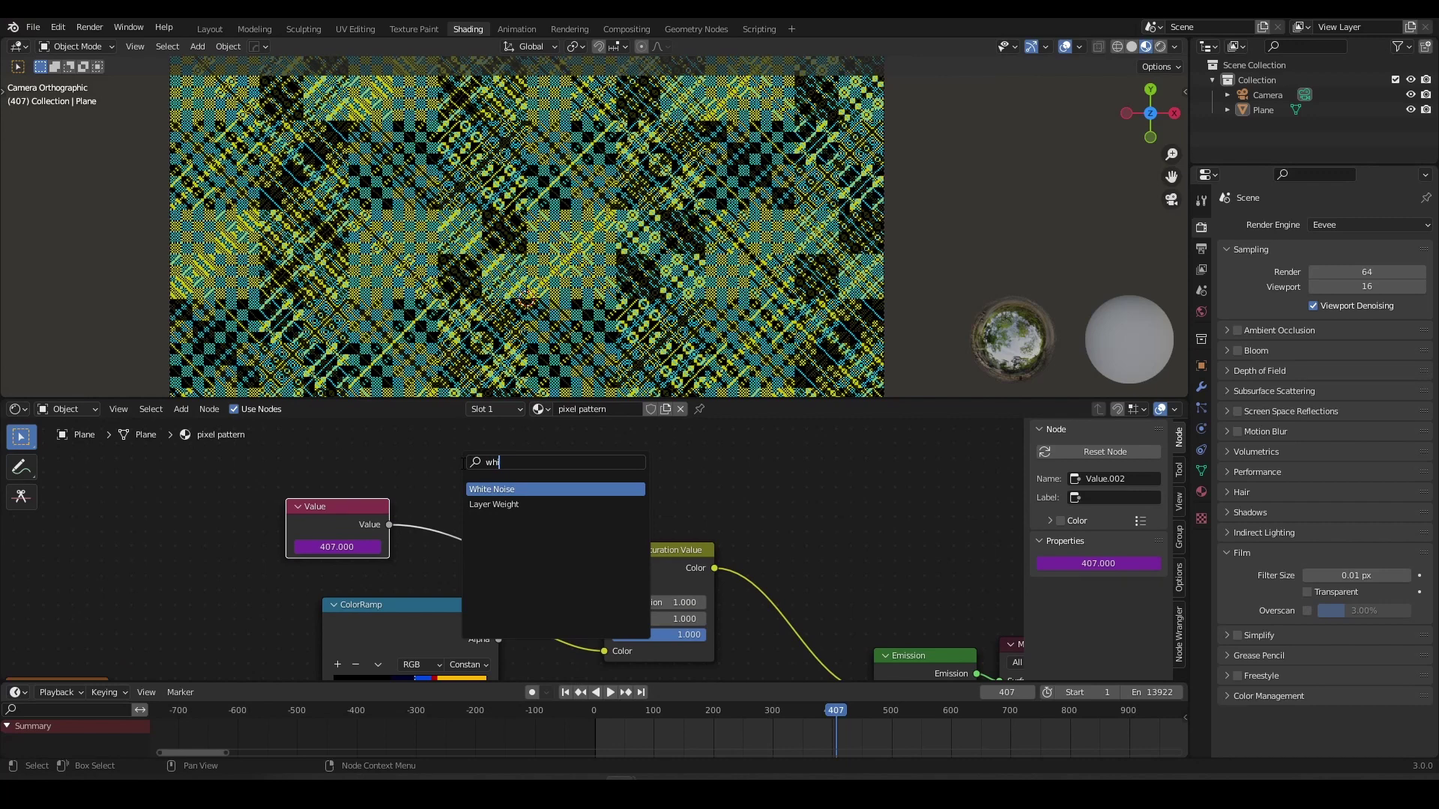
{"action": "left_click", "coordinate": [499, 490]}
{"action": "left_click", "coordinate": [487, 473]}
{"action": "left_click", "coordinate": [496, 511]}
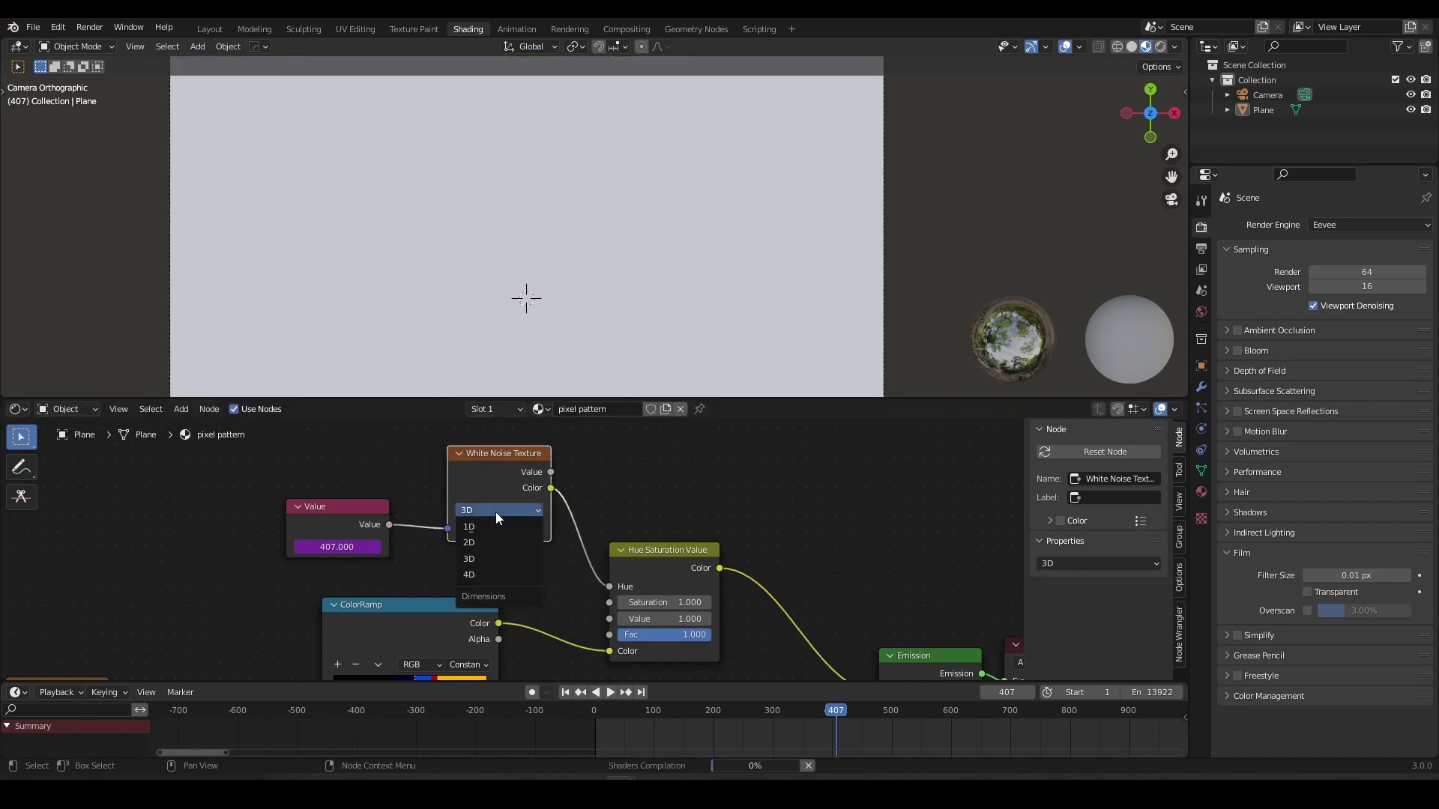
{"action": "left_click", "coordinate": [510, 574]}
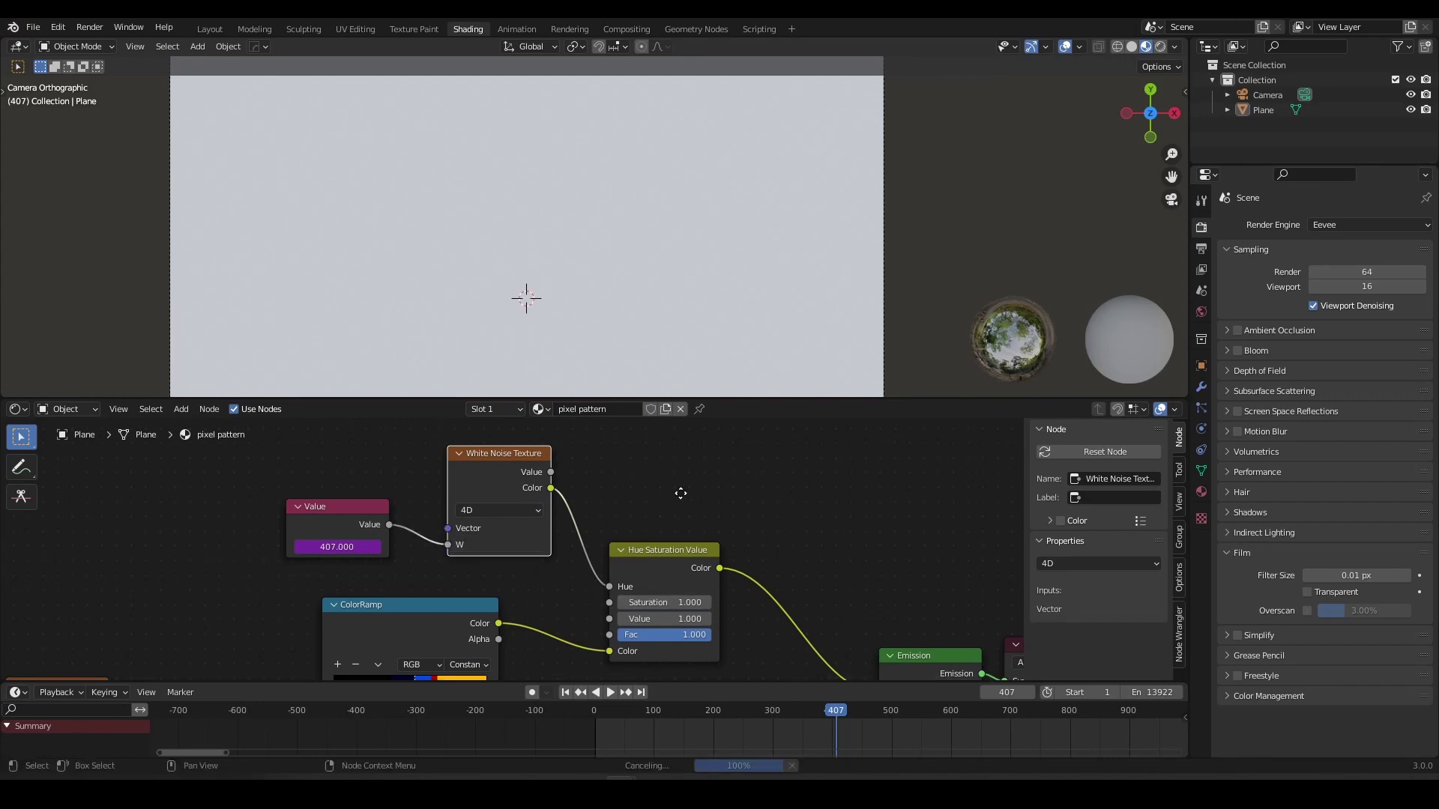
Advance frame by frame from 407 to 424 to inspect the hue changes in the pattern.
{"action": "middle_click_drag", "start_coordinate": [681, 493], "coordinate": [600, 451]}
{"action": "key", "text": "Right"}
{"action": "key", "text": "Right"}
{"action": "key", "text": "Right"}
{"action": "key", "text": "Right"}
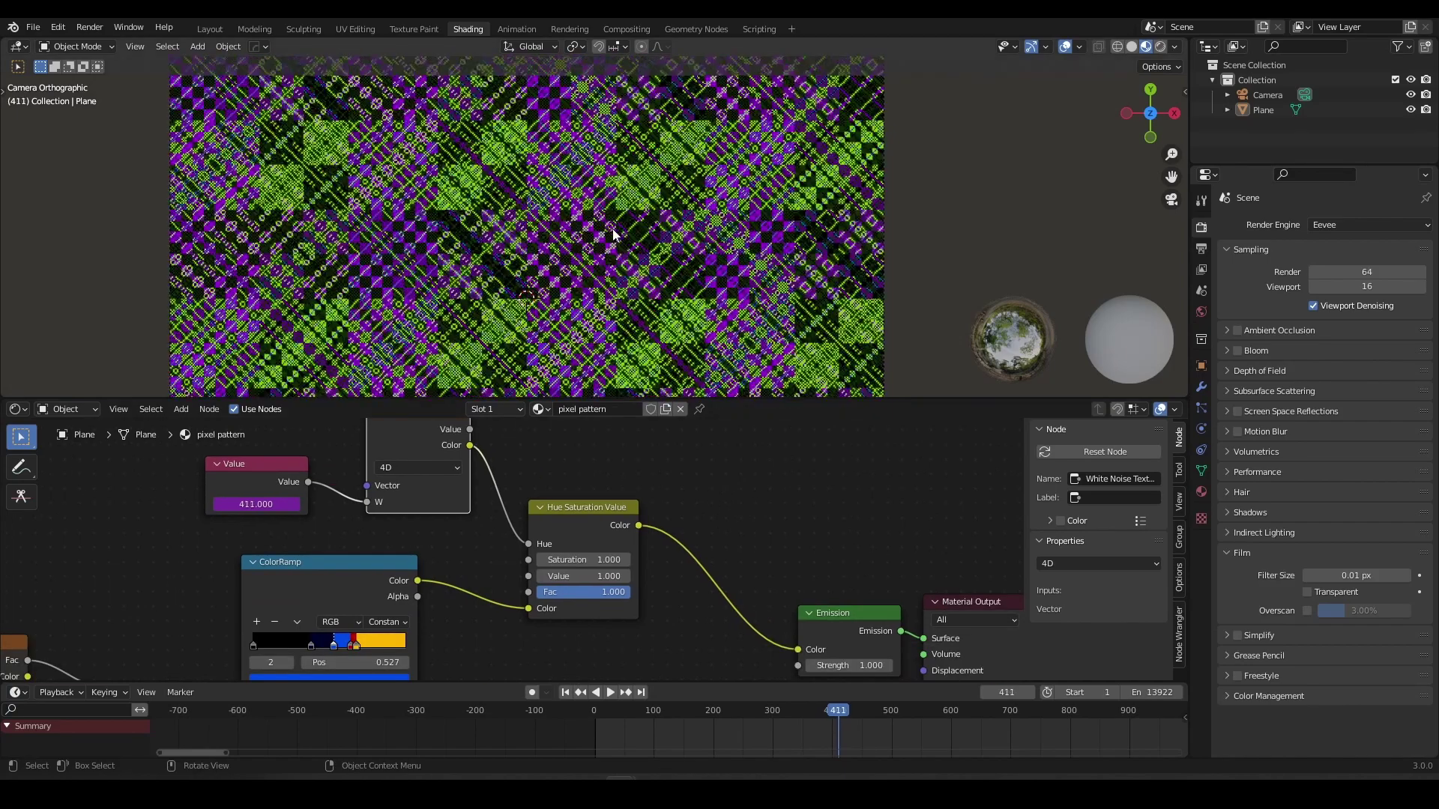
{"action": "key", "text": "Right"}
{"action": "key", "text": "Right"}
{"action": "key", "text": "Right"}
{"action": "key", "text": "Right"}
{"action": "key", "text": "Right"}
{"action": "key", "text": "Right"}
{"action": "key", "text": "Right"}
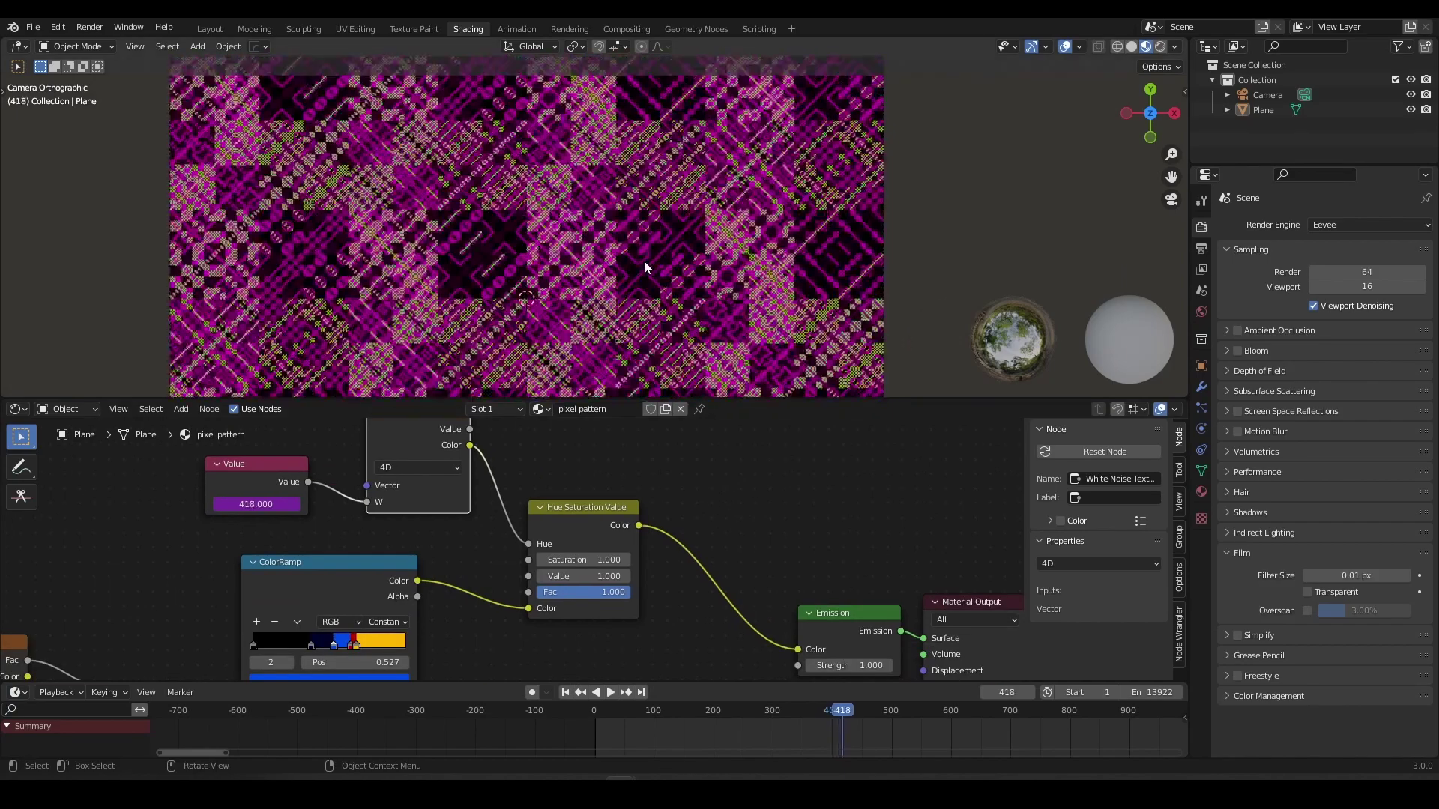
{"action": "key", "text": "Right"}
{"action": "key", "text": "Right"}
{"action": "key", "text": "Right"}
{"action": "key", "text": "Right"}
{"action": "key", "text": "Right"}
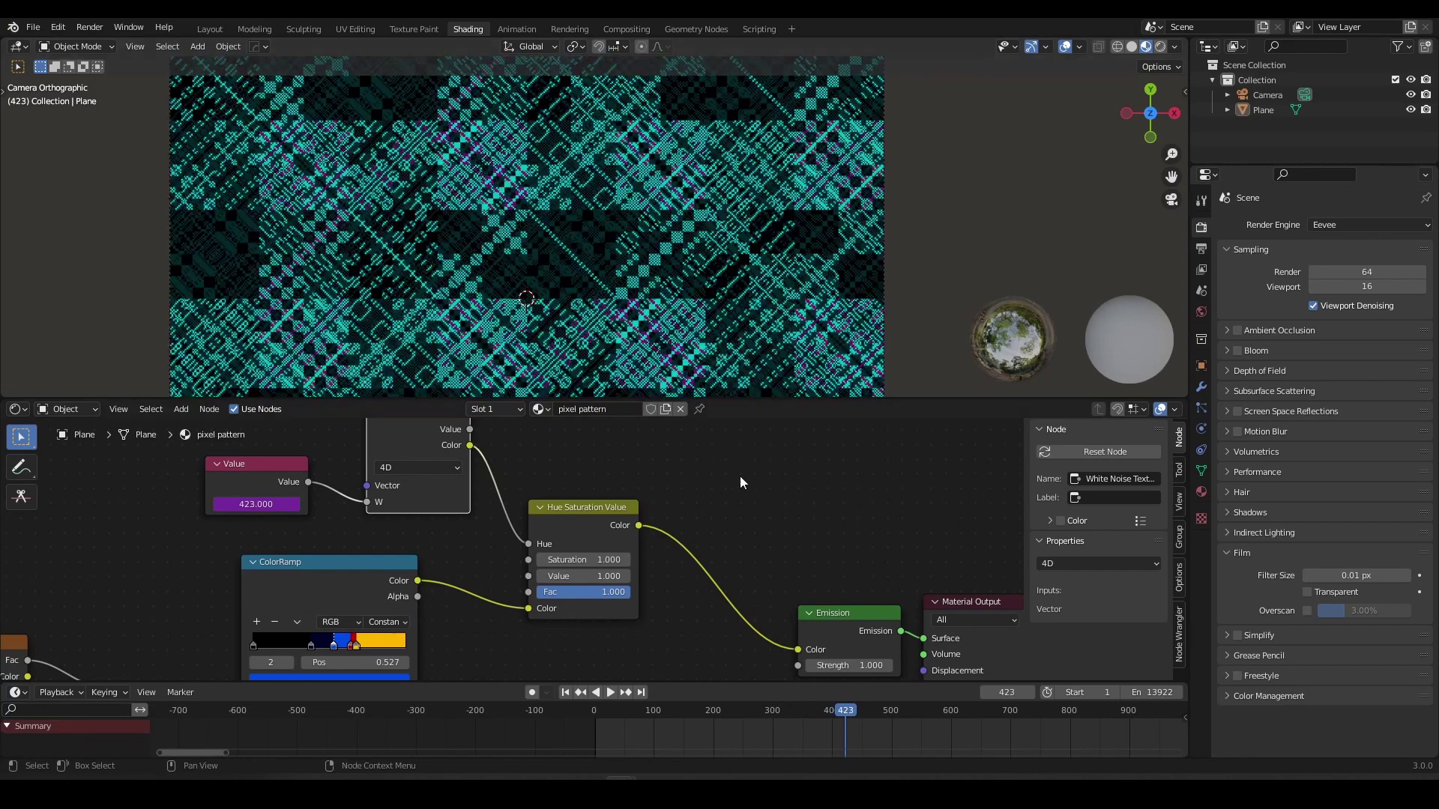
{"action": "key", "text": "Right"}
Move the Emission and Material Output nodes further along the chain and shift Hue Saturation Value slightly to free space.
{"action": "middle_click_drag", "start_coordinate": [712, 488], "coordinate": [603, 425]}
{"action": "scroll", "coordinate": [635, 466], "scroll_direction": "down", "scroll_amount": 2}
{"action": "scroll", "coordinate": [640, 487], "scroll_direction": "up", "scroll_amount": 1}
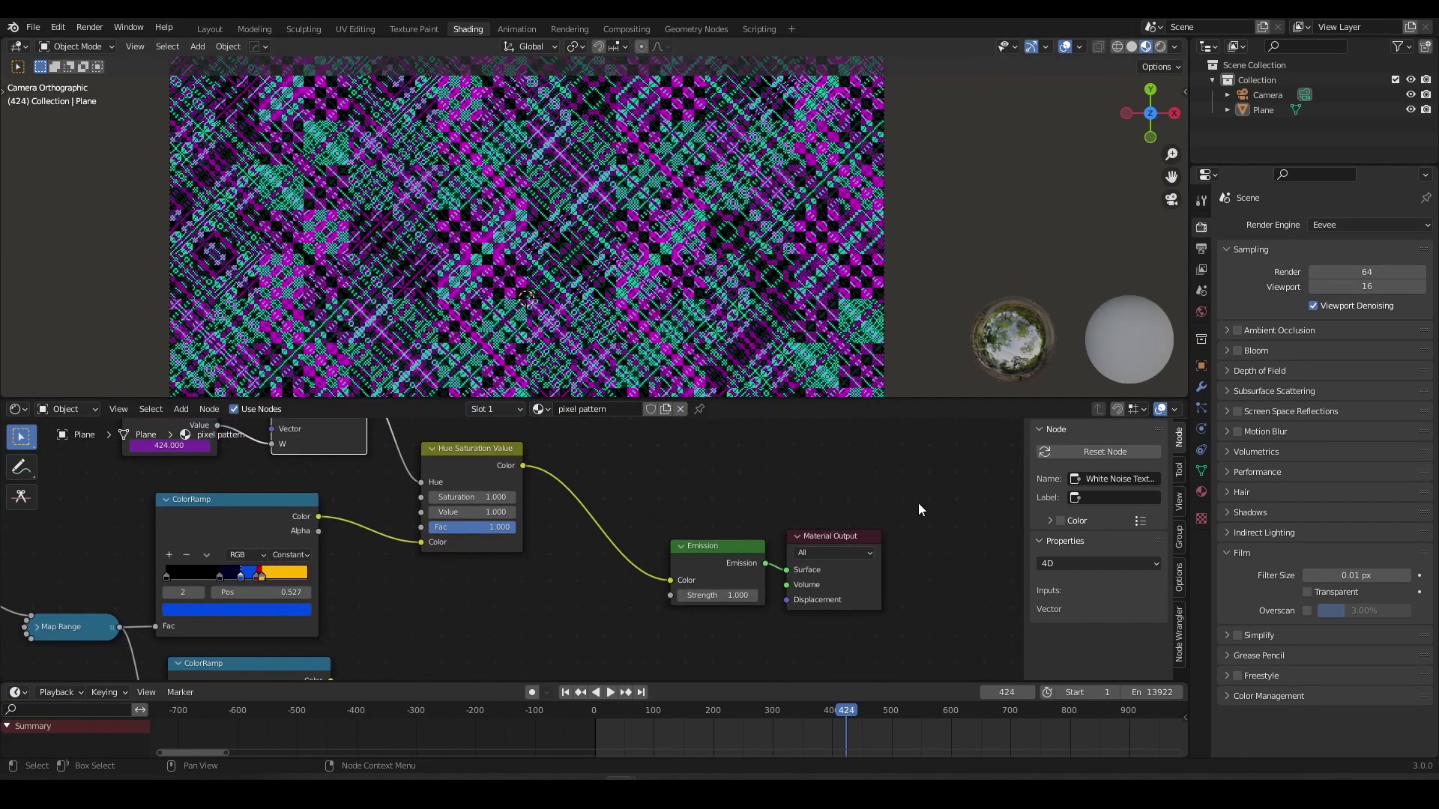
{"action": "left_click_drag", "start_coordinate": [919, 503], "coordinate": [716, 593]}
{"action": "key", "text": "g"}
{"action": "left_click", "coordinate": [841, 553]}
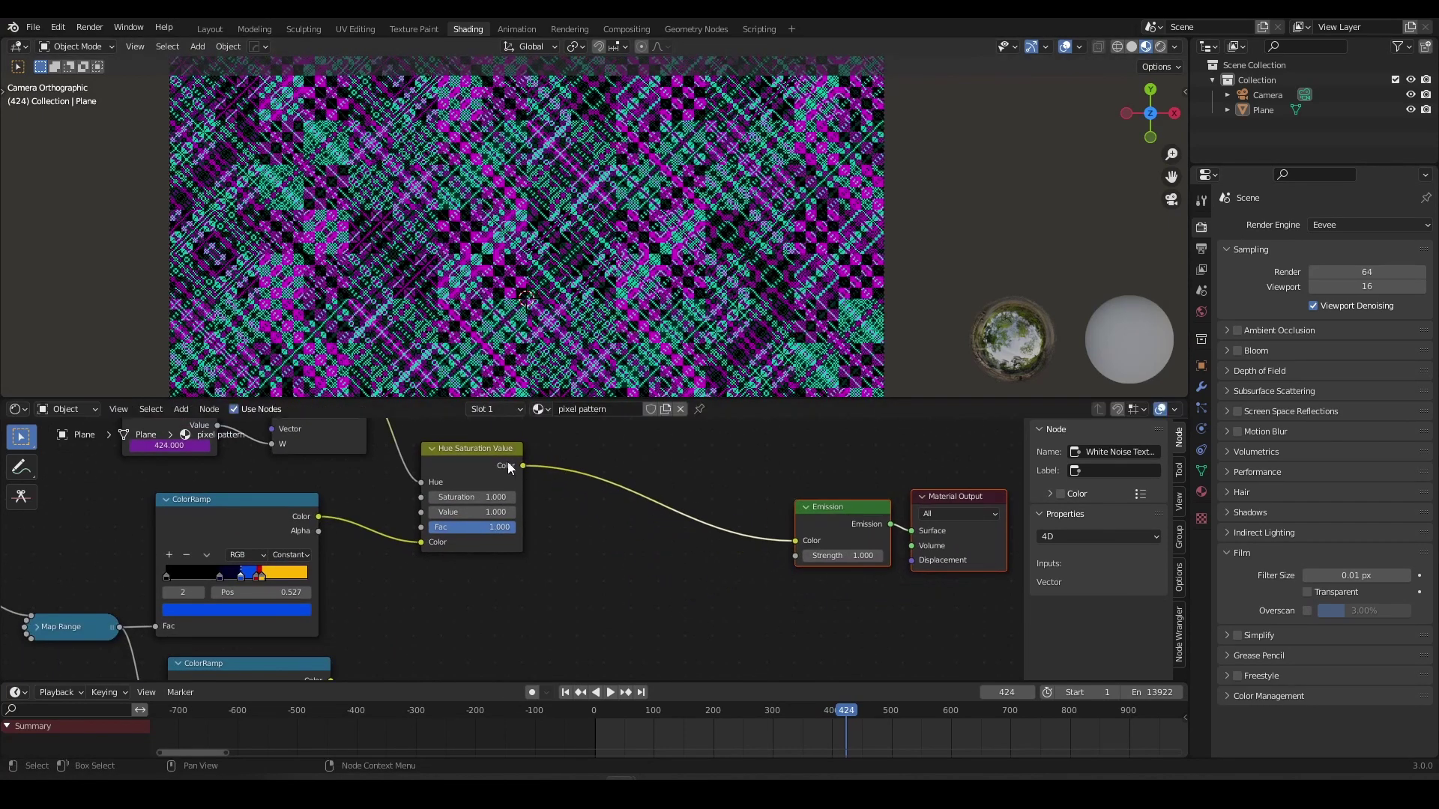
{"action": "left_click_drag", "start_coordinate": [487, 450], "coordinate": [490, 439]}
{"action": "middle_click_drag", "start_coordinate": [574, 565], "coordinate": [530, 526]}
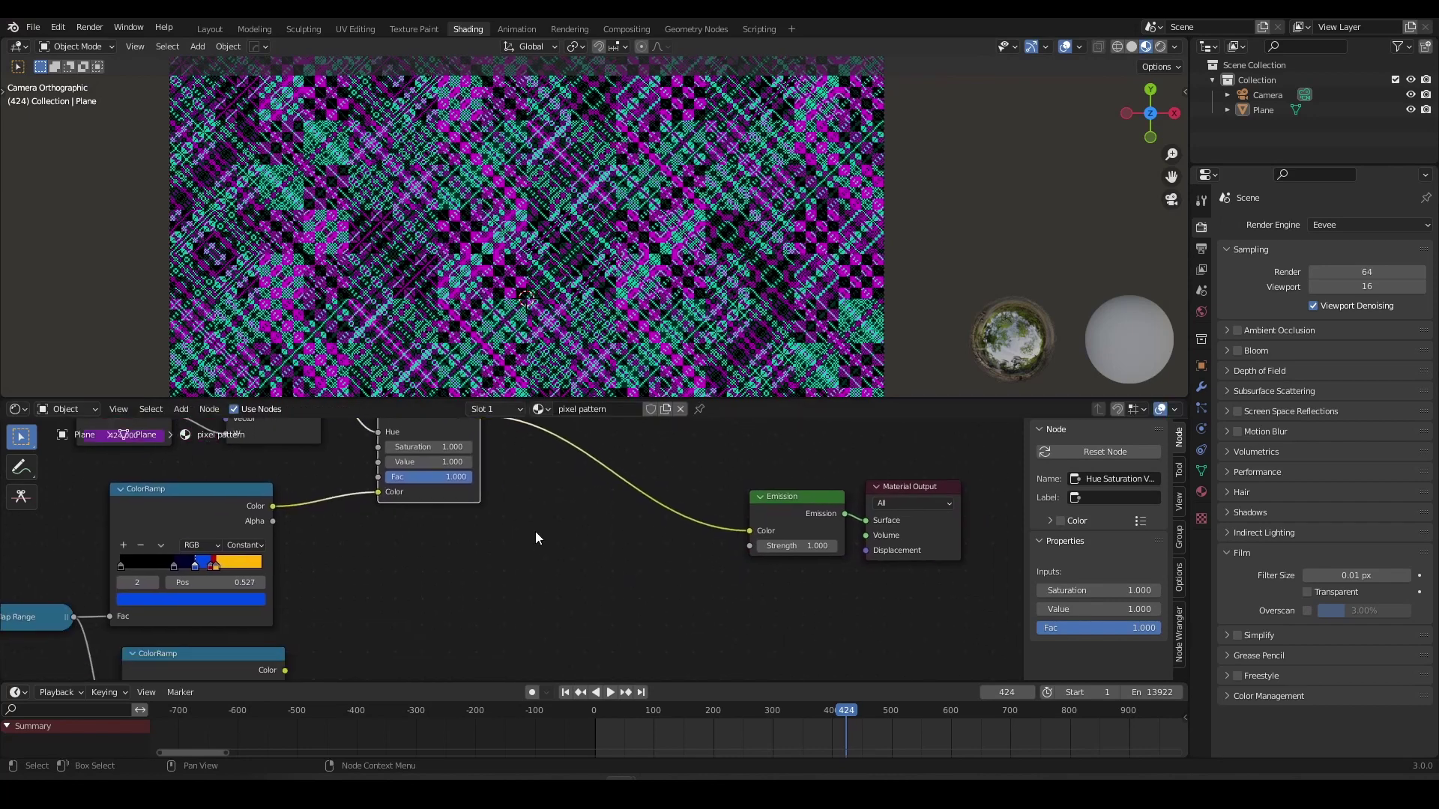
Add a MixRGB node on the link between Hue Saturation Value and Emission, with the shifted color feeding Color1.
{"action": "key", "text": "shift+a"}
{"action": "left_click", "coordinate": [523, 520]}
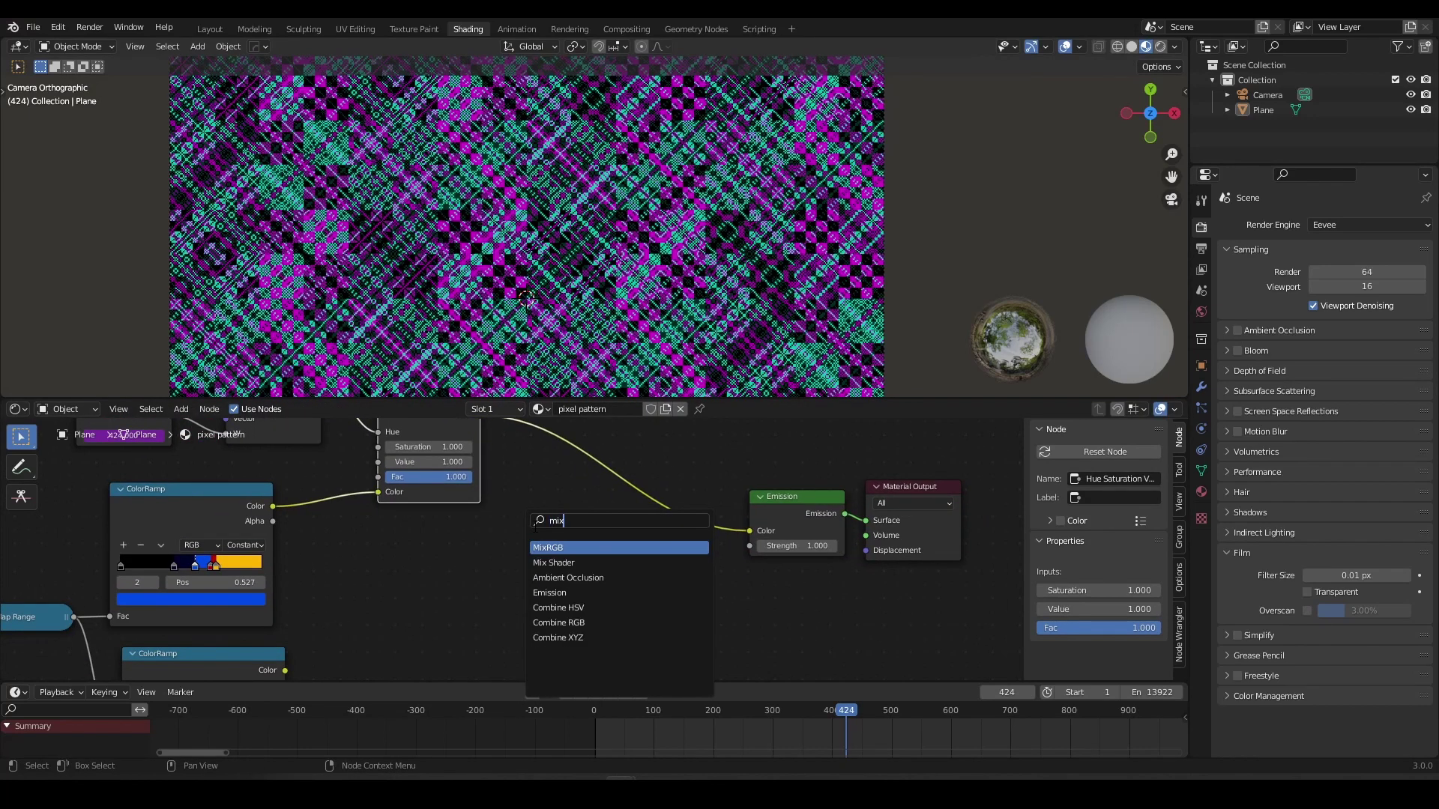
{"action": "key", "text": "Return"}
{"action": "left_click", "coordinate": [625, 472]}
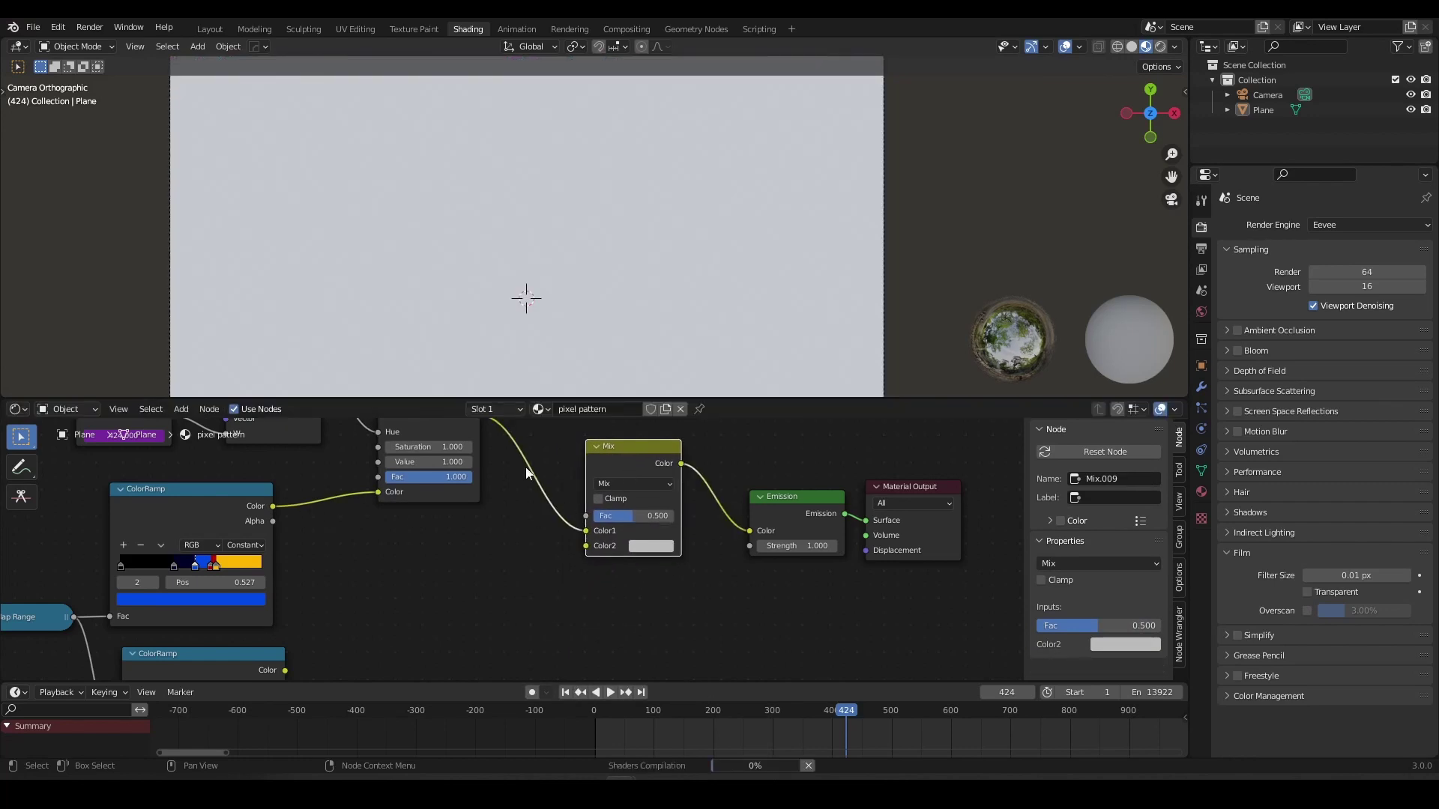
Connect the original ColorRamp color to Color2 of the Mix node and move the Mix node closer to Hue Saturation Value.
{"action": "middle_click_drag", "start_coordinate": [526, 469], "coordinate": [519, 523]}
{"action": "scroll", "coordinate": [503, 549], "scroll_direction": "down", "scroll_amount": 2}
{"action": "scroll", "coordinate": [520, 523], "scroll_direction": "up", "scroll_amount": 1}
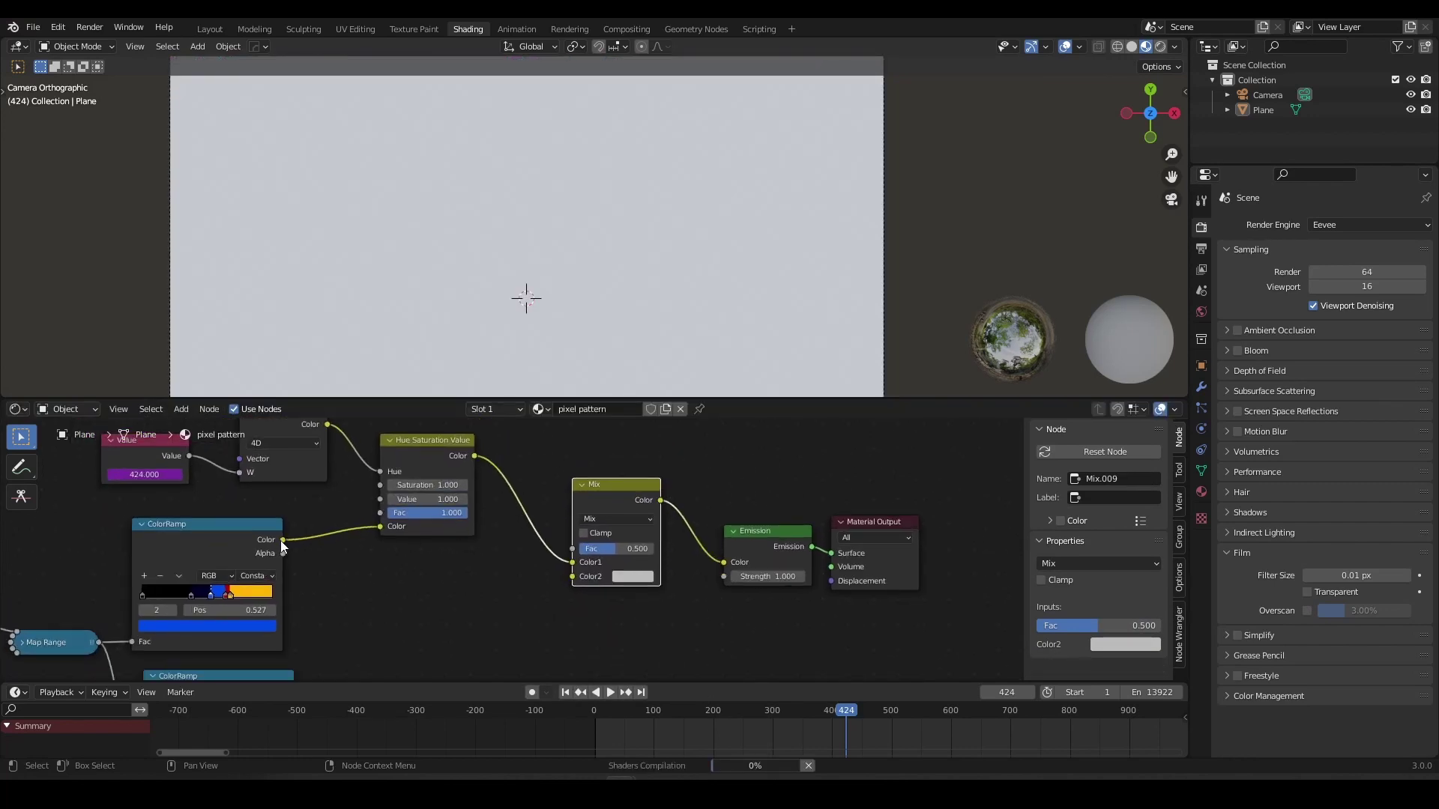
{"action": "left_click_drag", "start_coordinate": [282, 540], "coordinate": [572, 577]}
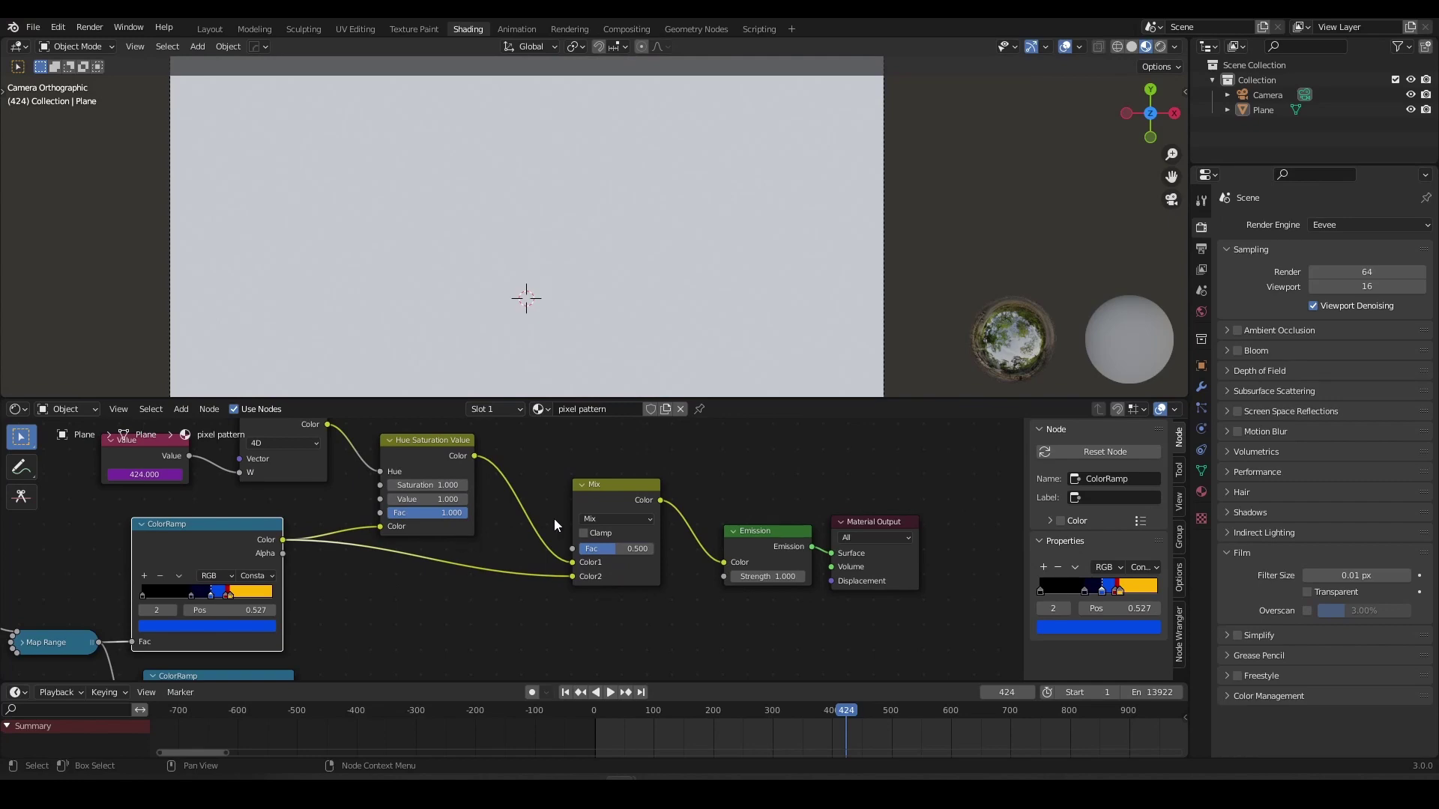
{"action": "left_click_drag", "start_coordinate": [622, 483], "coordinate": [589, 476]}
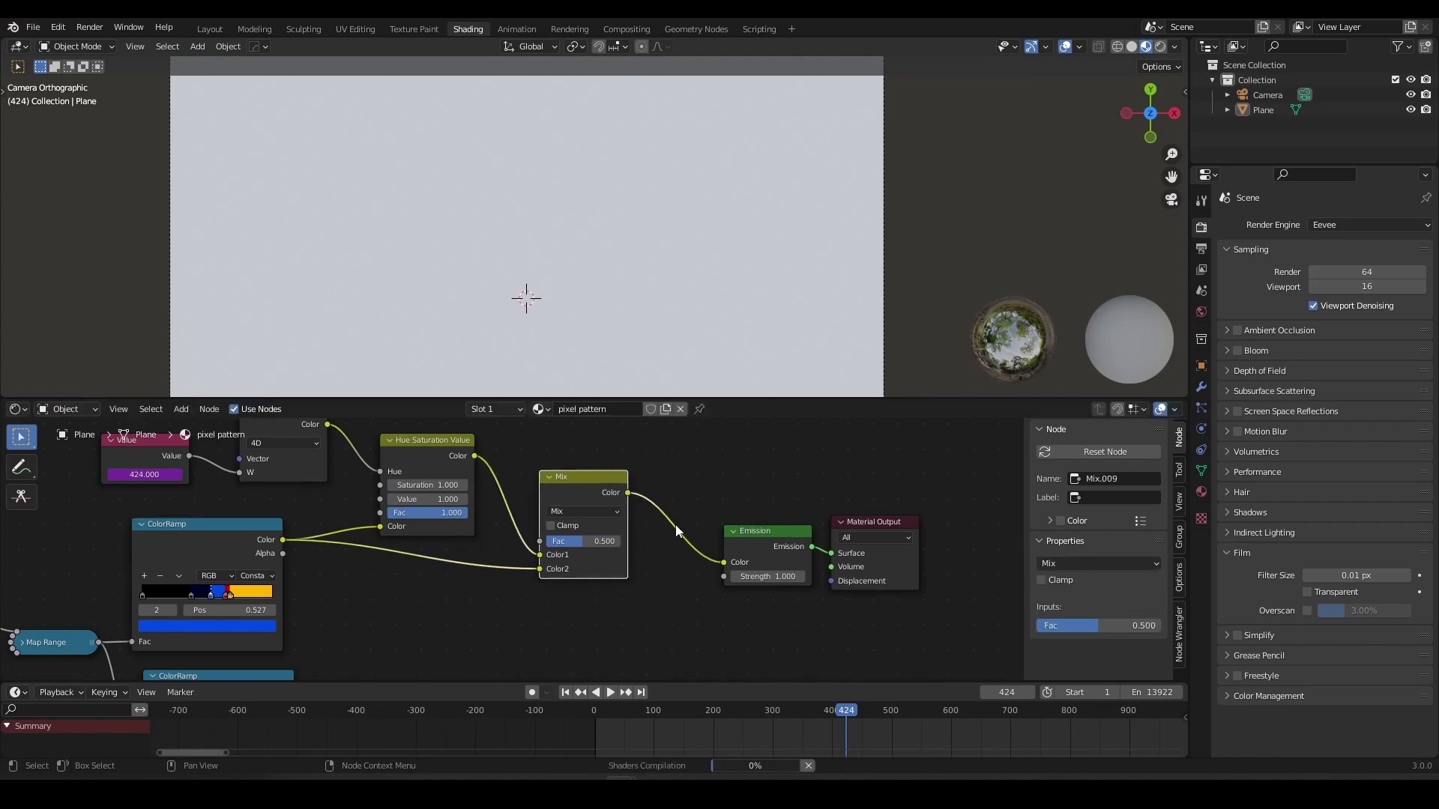
{"action": "scroll", "coordinate": [647, 535], "scroll_direction": "up", "scroll_amount": 2}
{"action": "middle_click_drag", "start_coordinate": [646, 513], "coordinate": [662, 547]}
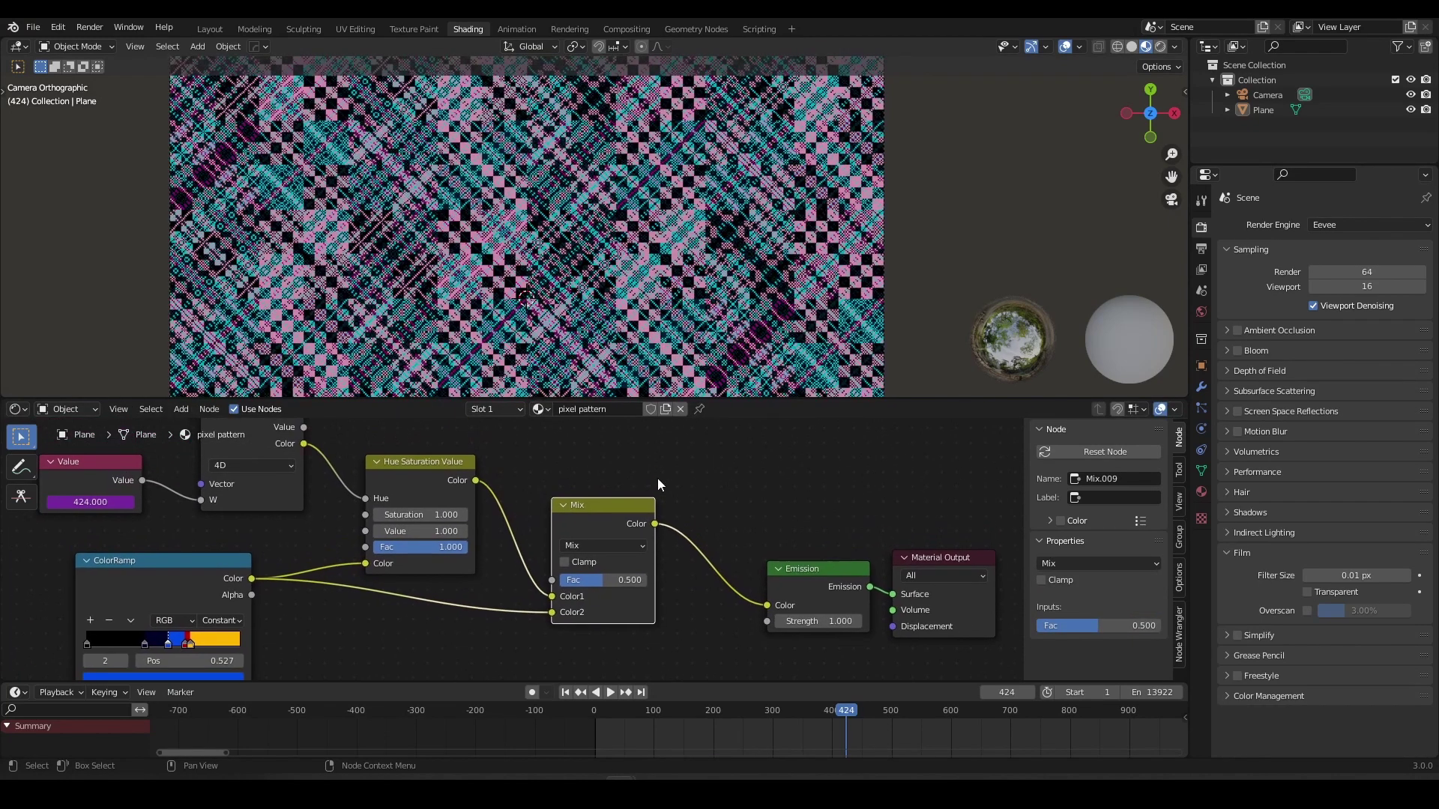
Set the Mix factor to 1.000 and advance frame by frame to 431 to inspect the original ramp colors.
{"action": "key", "text": "Right"}
{"action": "left_click_drag", "start_coordinate": [604, 580], "coordinate": [647, 580]}
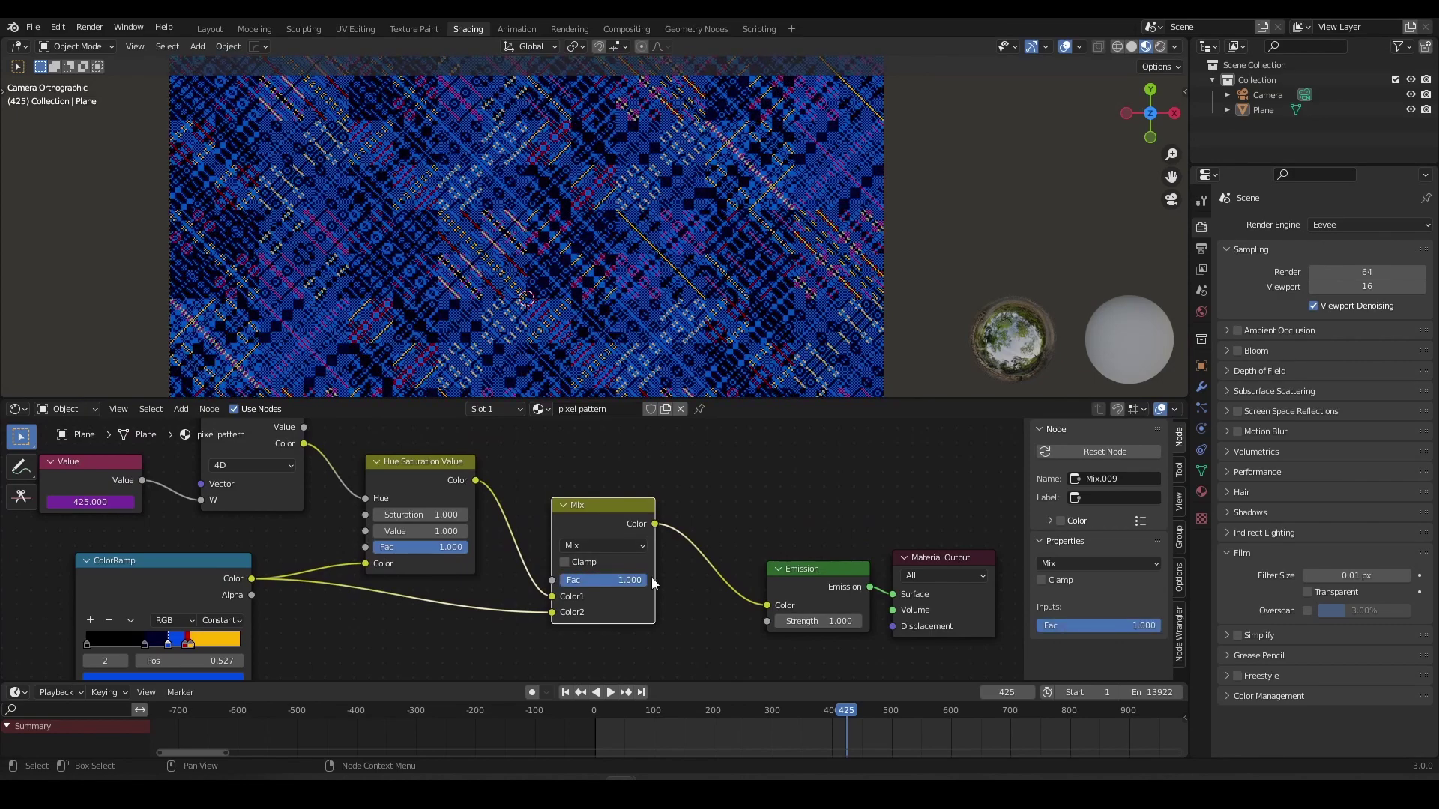
{"action": "key", "text": "Right"}
{"action": "key", "text": "Right"}
{"action": "key", "text": "Right"}
{"action": "key", "text": "Right"}
{"action": "key", "text": "Right"}
{"action": "key", "text": "Right"}
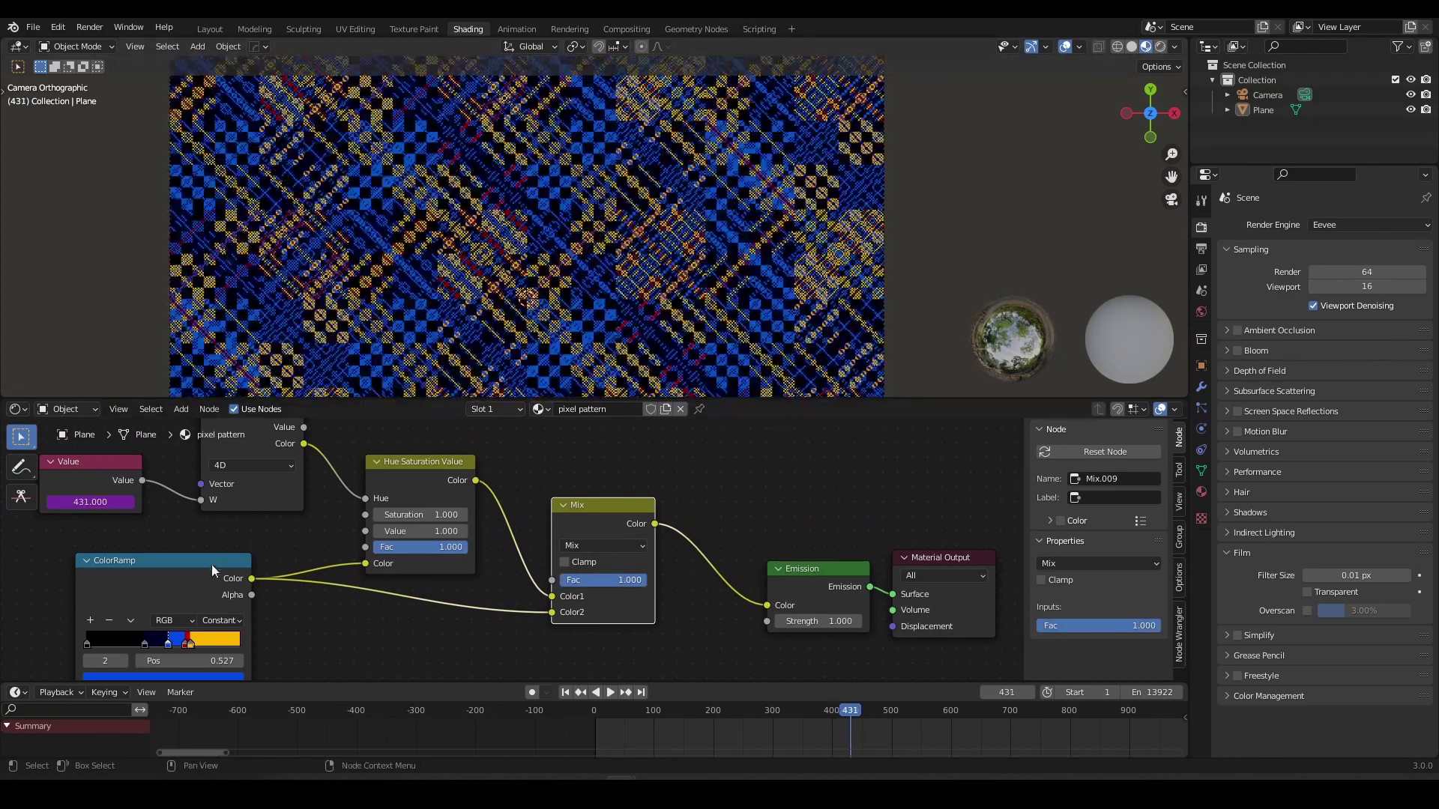
Shift the ColorRamp node slightly down and set the Mix factor to 0.000, advancing to frame 436 to inspect the hue-shifted colors.
{"action": "left_click_drag", "start_coordinate": [212, 568], "coordinate": [239, 594]}
{"action": "left_click_drag", "start_coordinate": [632, 582], "coordinate": [560, 582]}
{"action": "key", "text": "Right"}
{"action": "key", "text": "Right"}
{"action": "key", "text": "Right"}
{"action": "key", "text": "Right"}
{"action": "key", "text": "Right"}
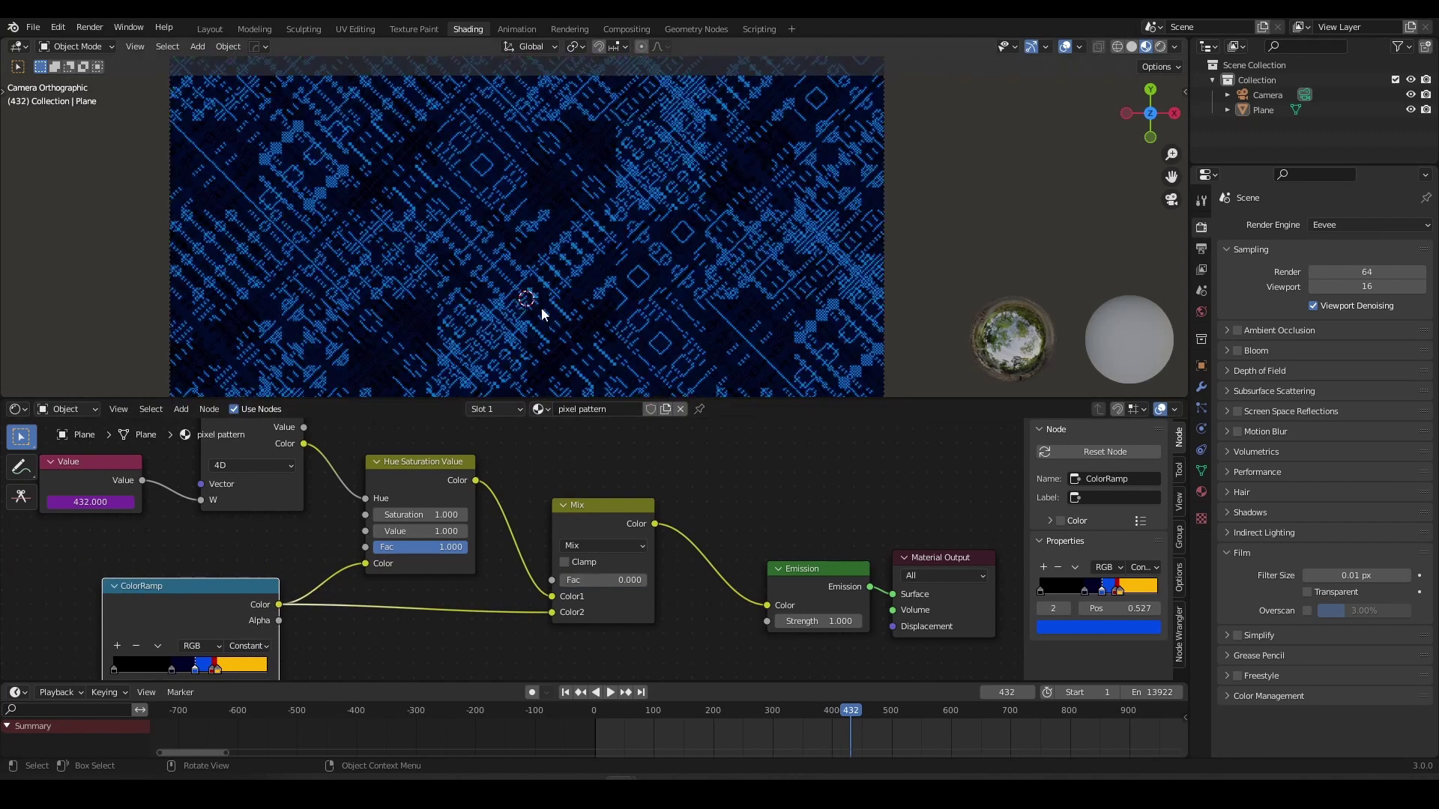
Move Hue Saturation Value up slightly and set the Mix factor to 0.725 to blend the shifted and original colors.
{"action": "left_click_drag", "start_coordinate": [409, 459], "coordinate": [411, 444]}
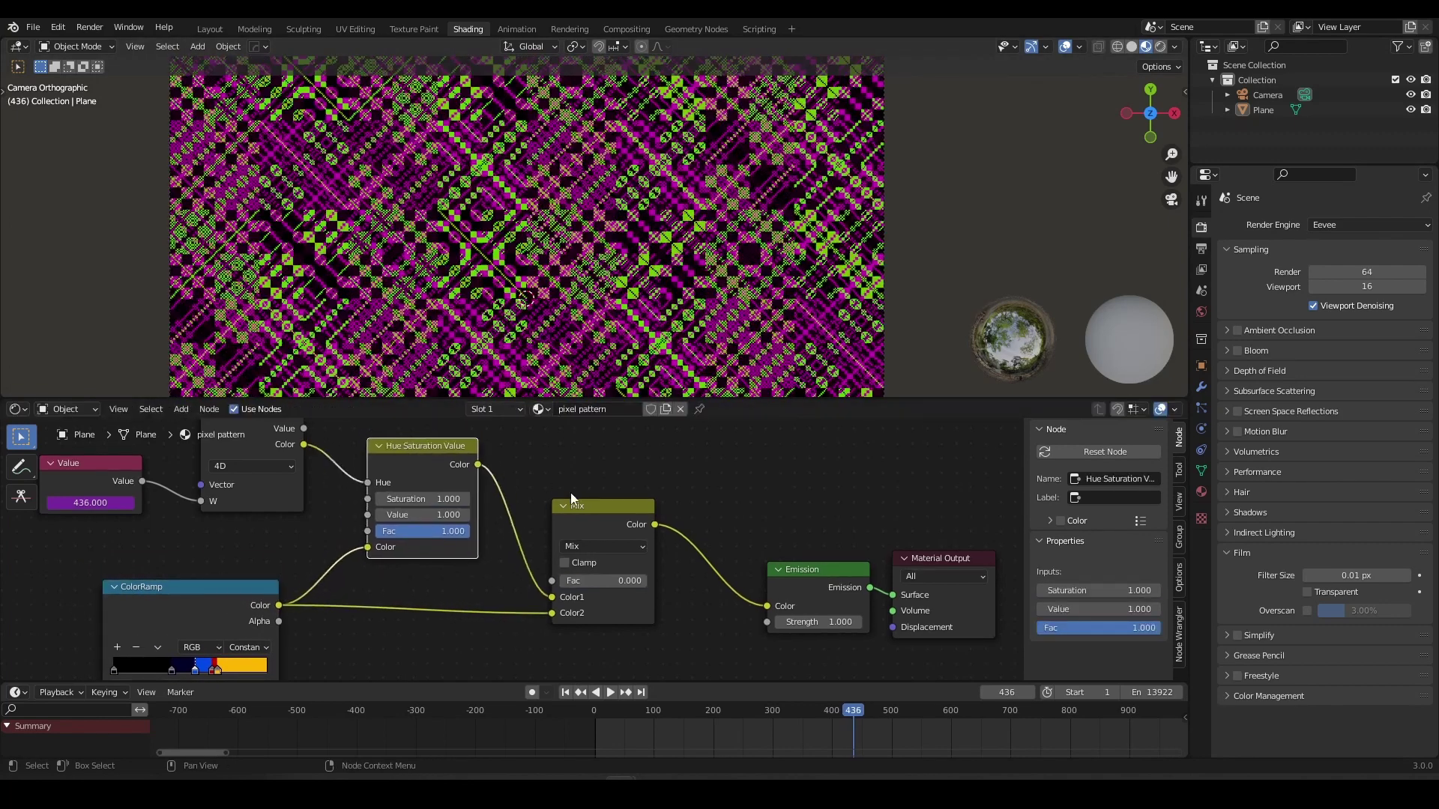
{"action": "left_click_drag", "start_coordinate": [578, 587], "coordinate": [648, 586]}
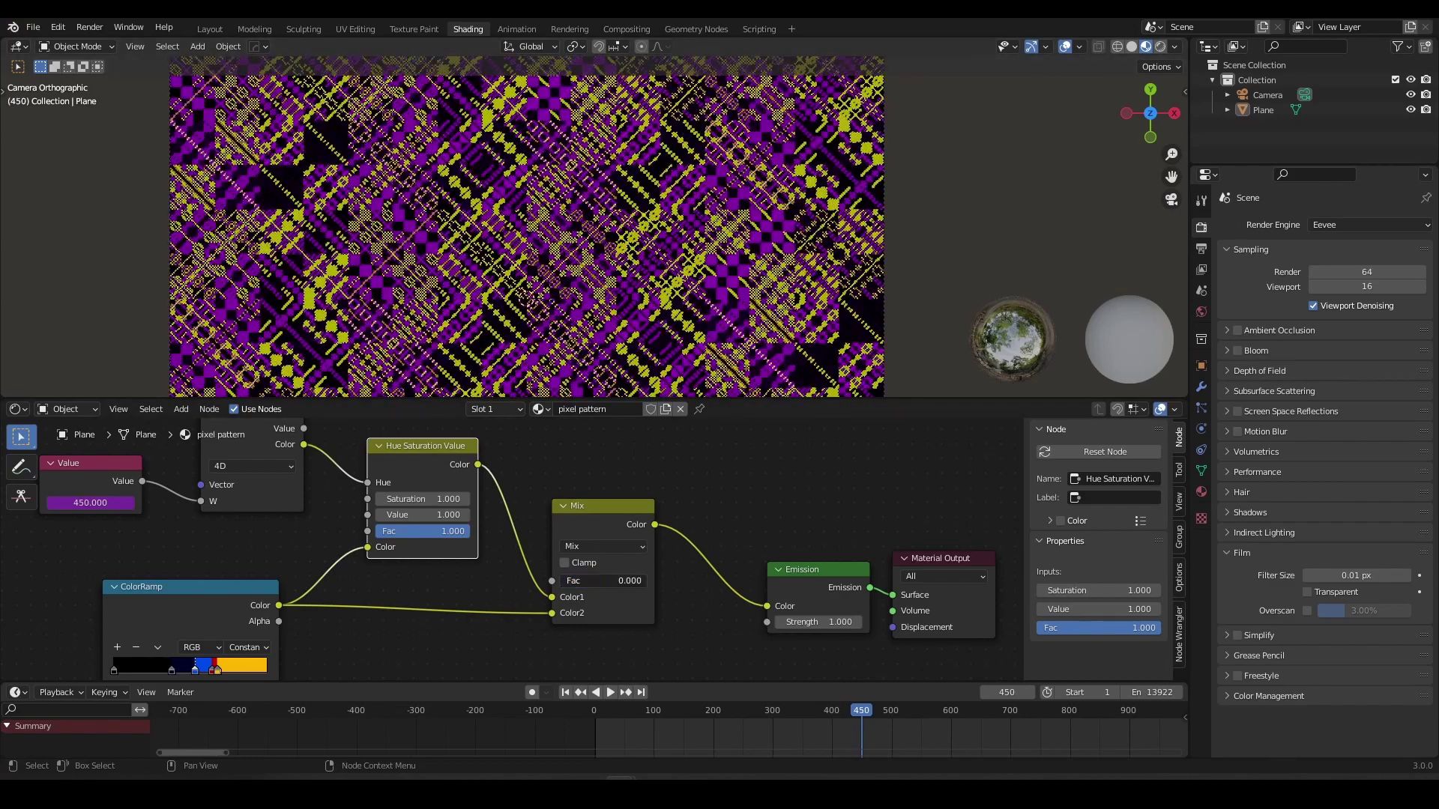
{"action": "mouse_move", "coordinate": [629, 580]}
{"action": "left_mouse_down"}
{"action": "mouse_move", "coordinate": [648, 581]}
{"action": "mouse_move", "coordinate": [622, 580]}
{"action": "left_mouse_up"}
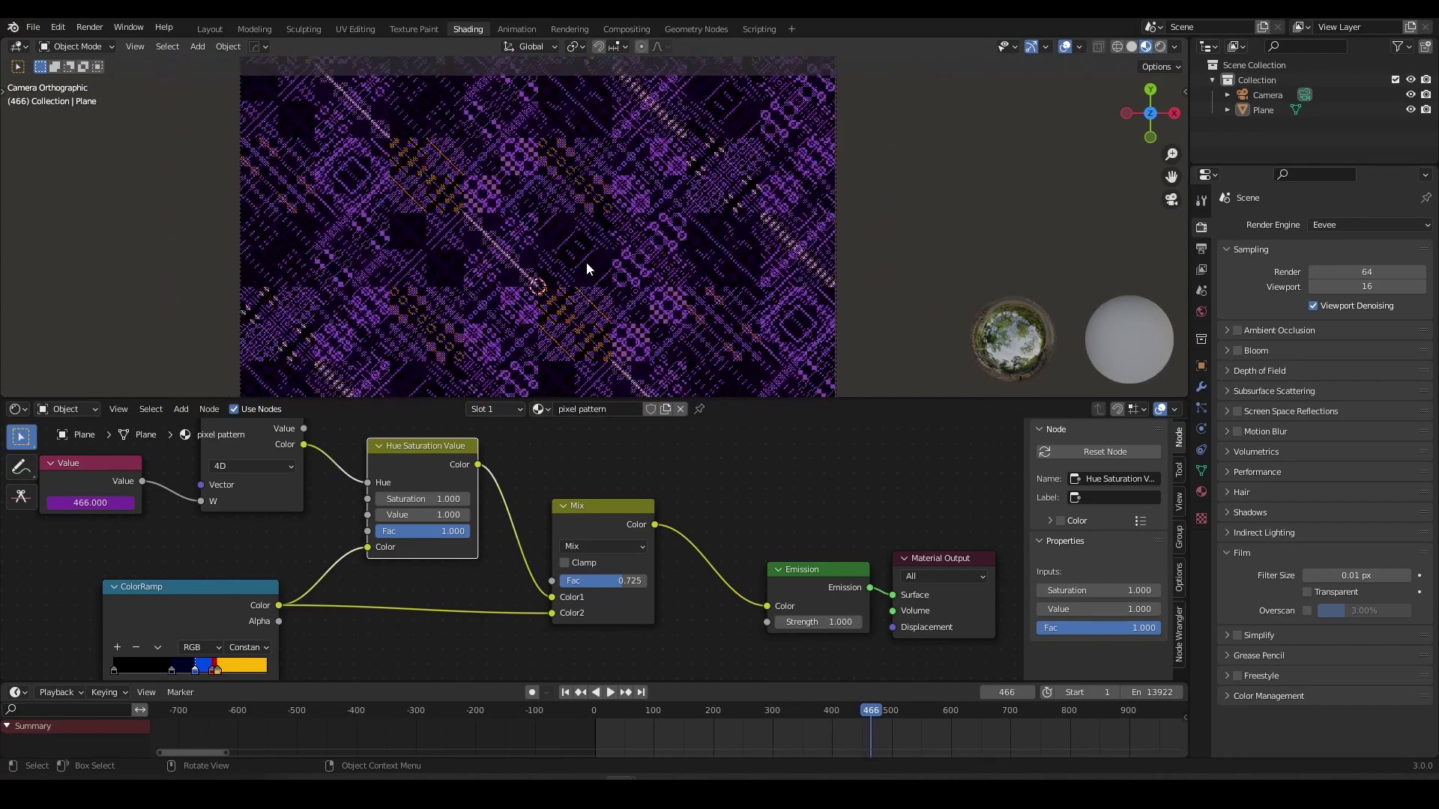
{"action": "middle_click_drag", "start_coordinate": [557, 274], "coordinate": [618, 238], "text": "shift"}
{"action": "scroll", "coordinate": [618, 218], "scroll_direction": "down", "scroll_amount": 1}
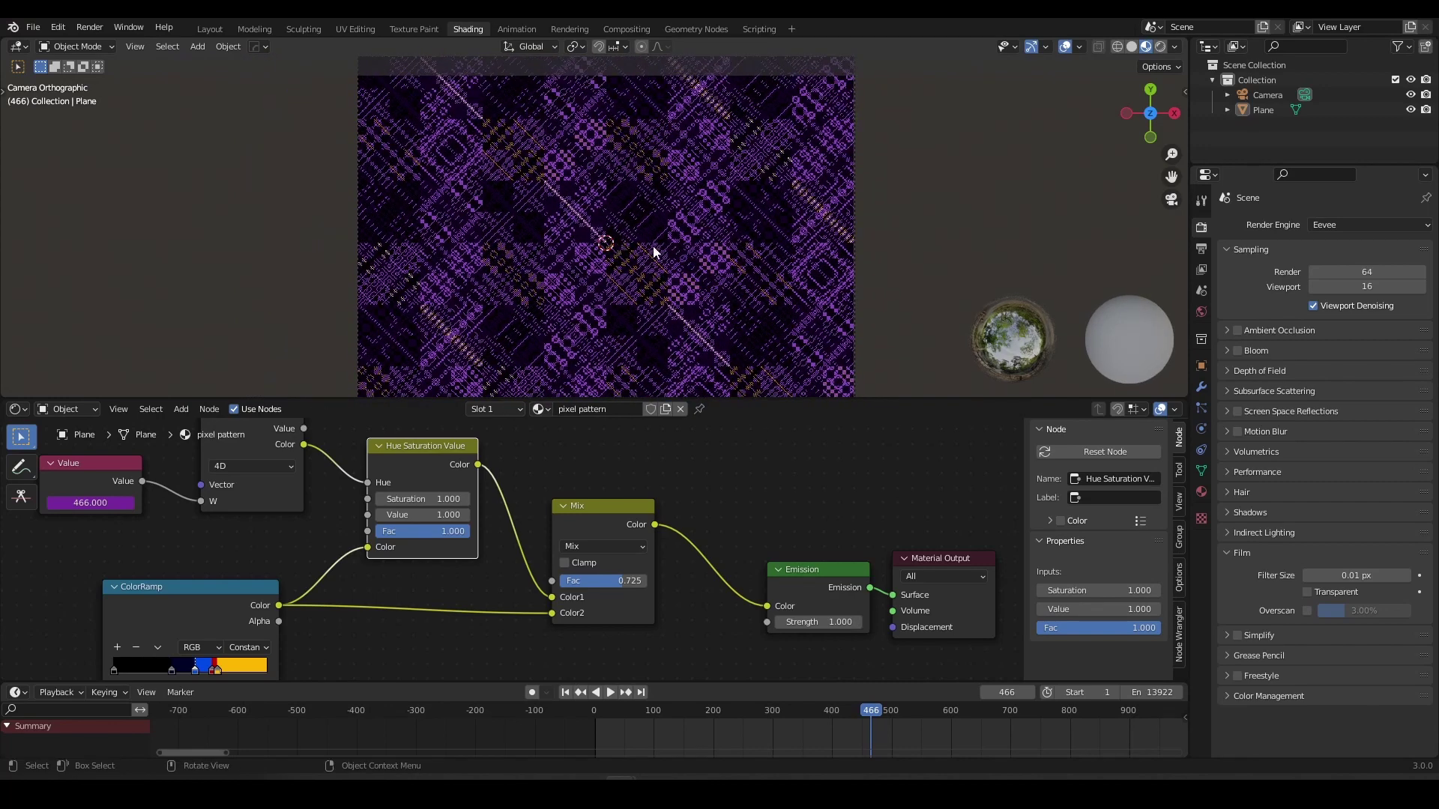